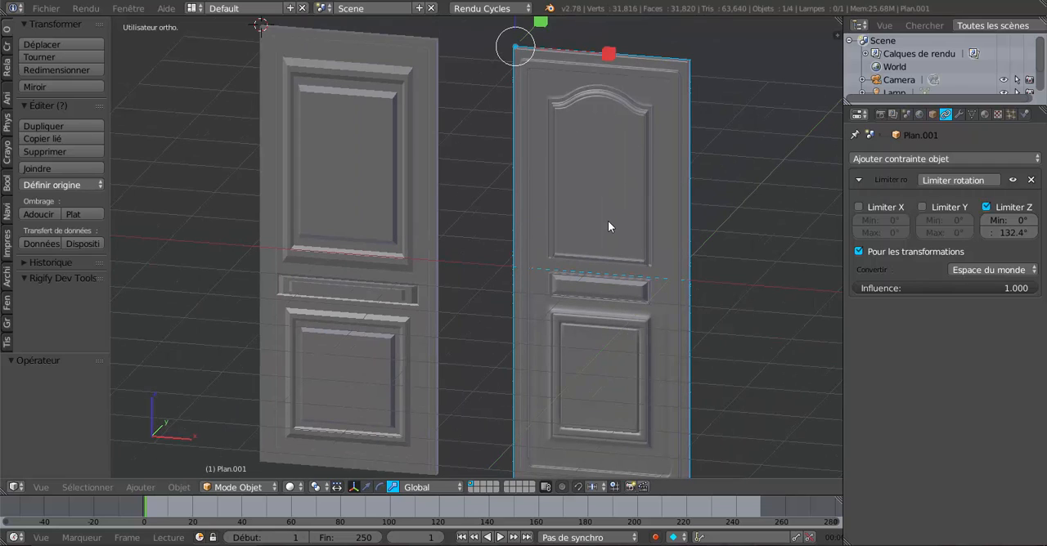
Step: Examine the arched-panel door's mesh in Edit Mode with everything deselected, viewing it from several angles, and return to Object Mode
{"action": "left_click", "coordinate": [291, 488]}
{"action": "key", "text": "Tab"}
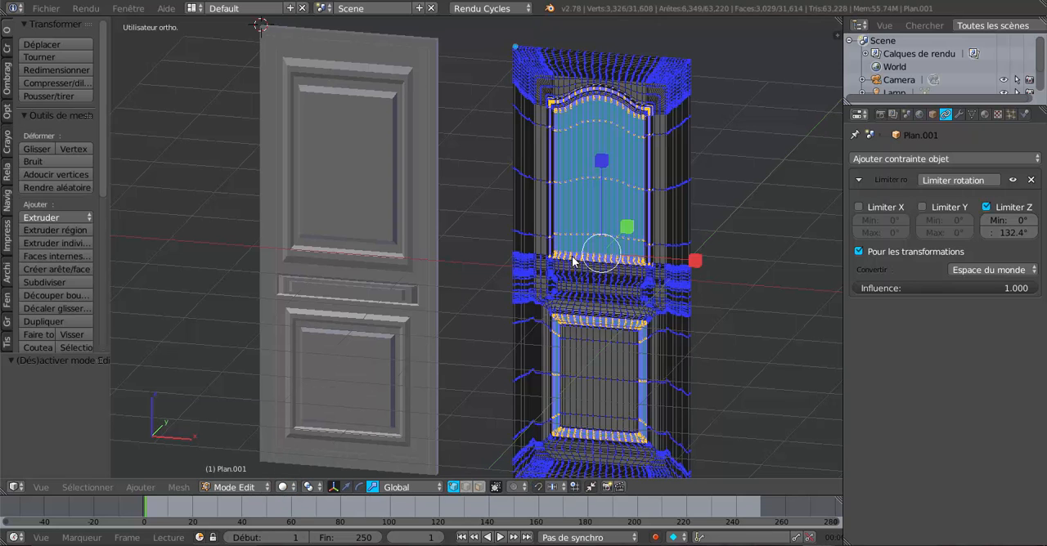
{"action": "key", "text": "a"}
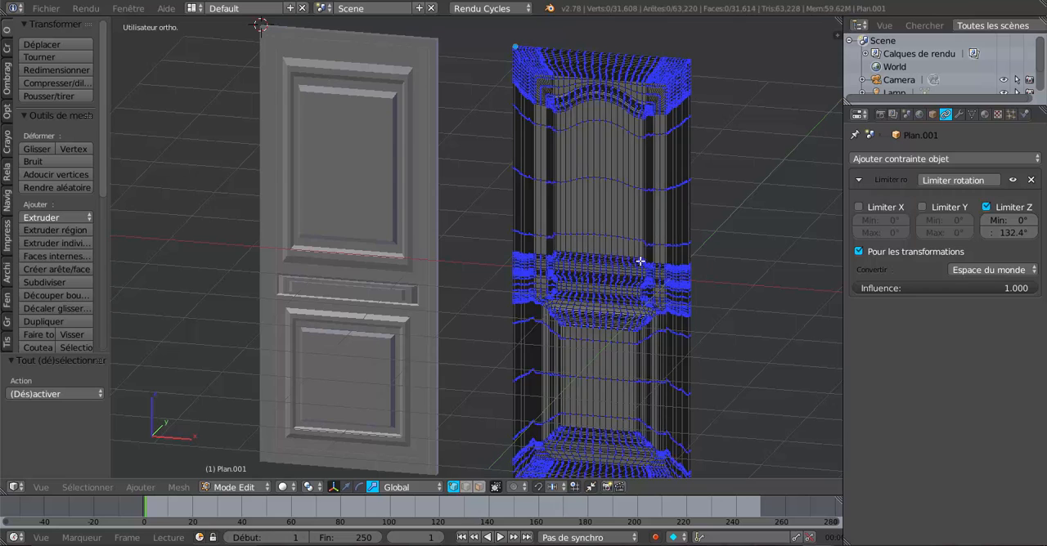
{"action": "middle_click_drag", "start_coordinate": [623, 268], "coordinate": [591, 272]}
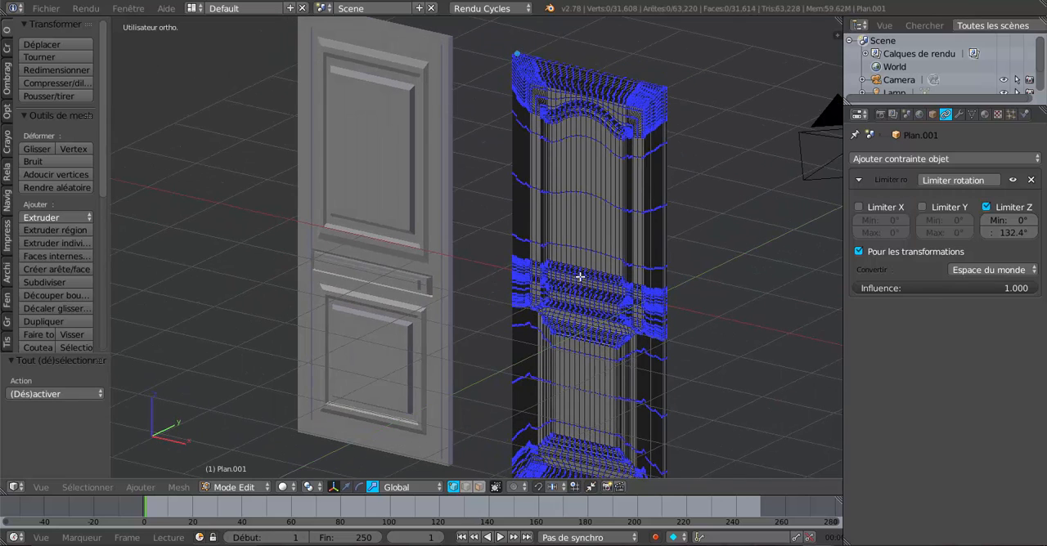
{"action": "middle_click_drag", "start_coordinate": [581, 290], "coordinate": [594, 273]}
{"action": "key", "text": "Tab"}
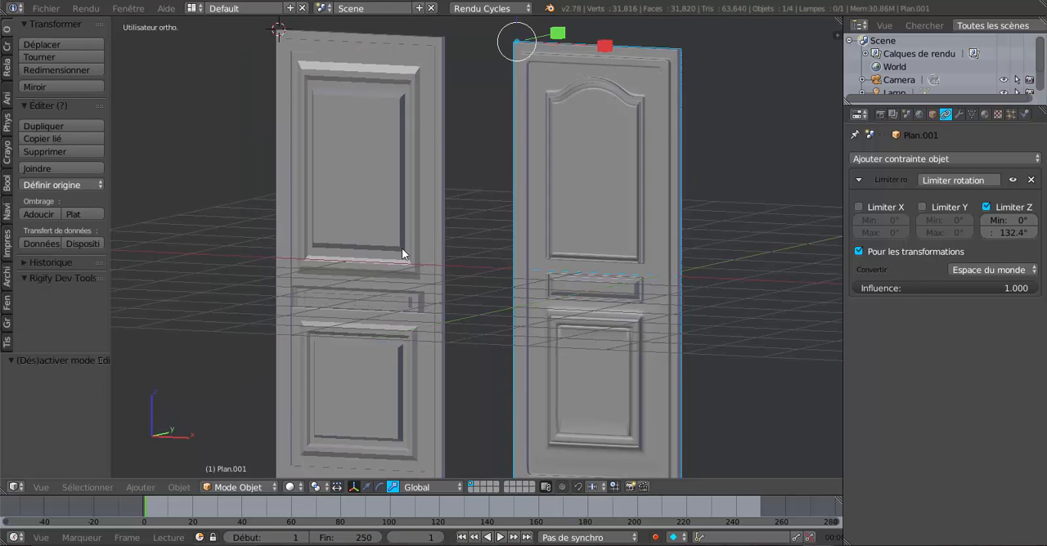
{"action": "scroll", "coordinate": [649, 147], "scroll_direction": "up", "scroll_amount": 2}
{"action": "middle_click_drag", "start_coordinate": [649, 147], "coordinate": [626, 266]}
Step: Examine the rectangular-panel door's mesh in Edit Mode with nothing selected, in both solid and wireframe display
{"action": "right_click", "coordinate": [324, 201]}
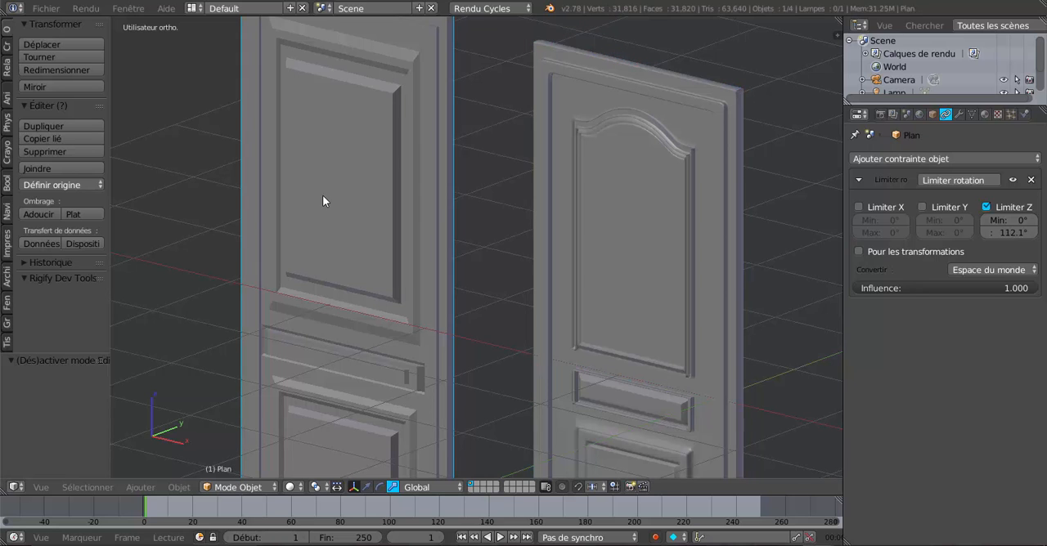
{"action": "key", "text": "Tab"}
{"action": "scroll", "coordinate": [522, 211], "scroll_direction": "down", "scroll_amount": 2}
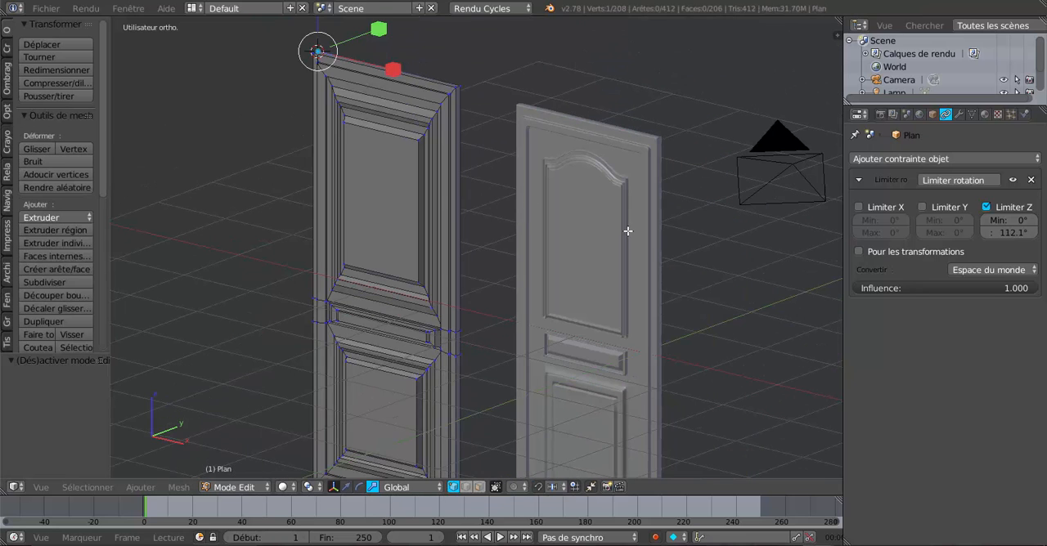
{"action": "scroll", "coordinate": [682, 218], "scroll_direction": "up", "scroll_amount": 3}
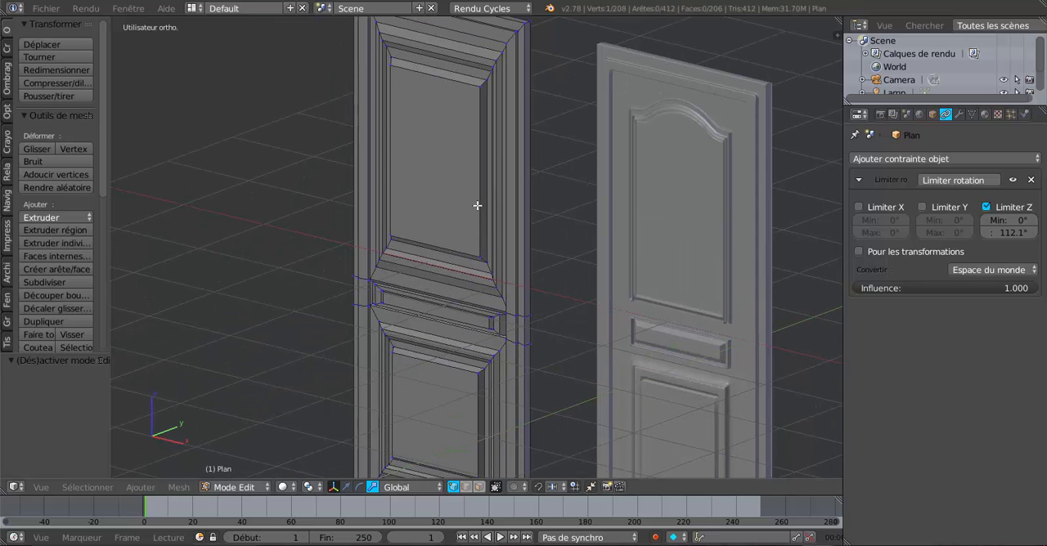
{"action": "key", "text": "a"}
{"action": "key", "text": "a"}
{"action": "middle_click_drag", "start_coordinate": [495, 202], "coordinate": [540, 197]}
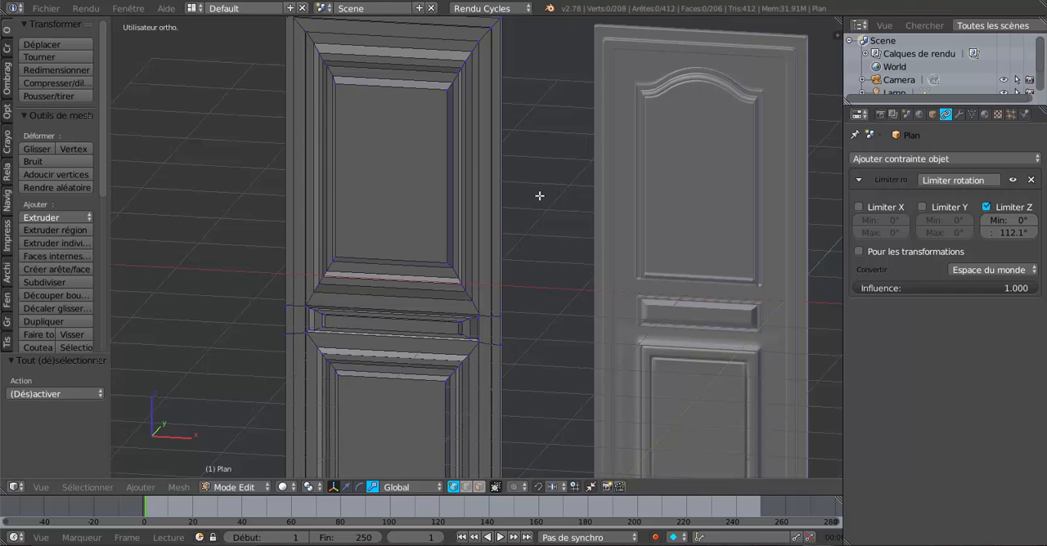
{"action": "middle_click_drag", "start_coordinate": [455, 218], "coordinate": [448, 255], "text": "shift"}
{"action": "scroll", "coordinate": [585, 240], "scroll_direction": "up", "scroll_amount": 4}
{"action": "key", "text": "z"}
{"action": "scroll", "coordinate": [499, 328], "scroll_direction": "down", "scroll_amount": 6}
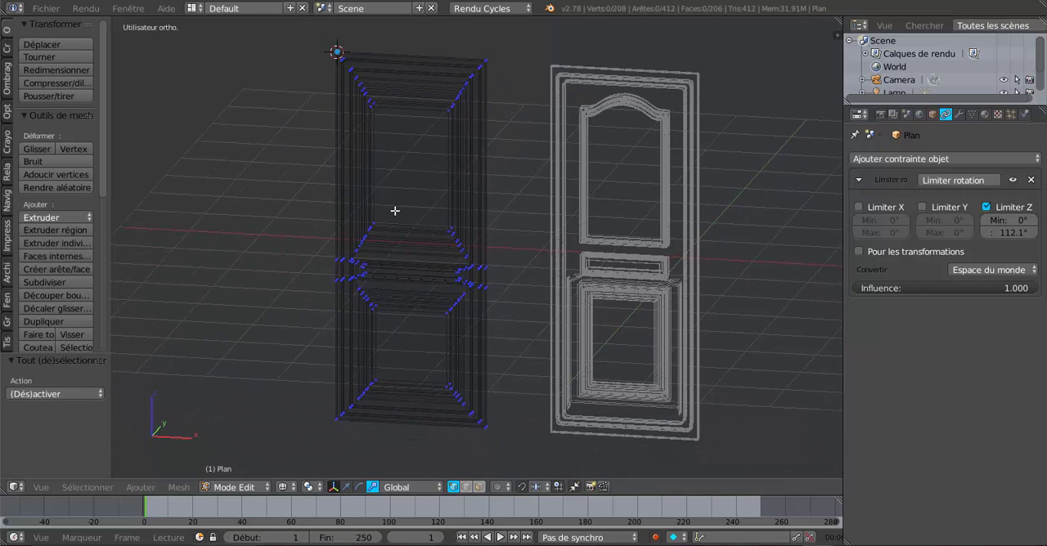
{"action": "middle_click_drag", "start_coordinate": [389, 316], "coordinate": [386, 316]}
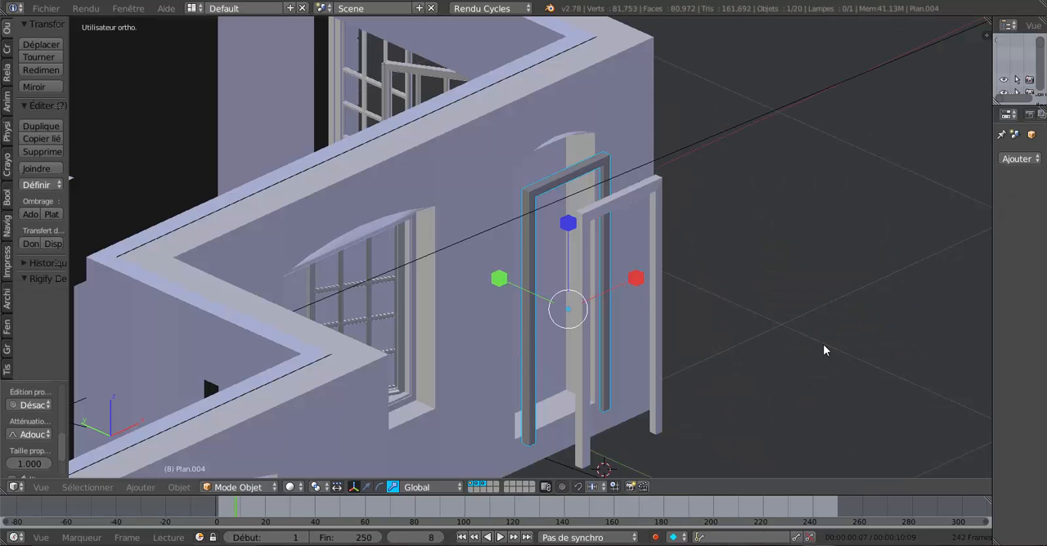
Step: Move the selected door frame along the Y axis into the tall arched opening in the house wall
{"action": "mouse_move", "coordinate": [777, 288]}
{"action": "middle_mouse_down"}
{"action": "mouse_move", "coordinate": [568, 303]}
{"action": "mouse_move", "coordinate": [770, 297]}
{"action": "middle_mouse_up"}
{"action": "scroll", "coordinate": [600, 295], "scroll_direction": "up", "scroll_amount": 2}
{"action": "middle_click_drag", "start_coordinate": [565, 300], "coordinate": [515, 176]}
{"action": "right_click", "coordinate": [505, 147]}
{"action": "right_click", "coordinate": [506, 147]}
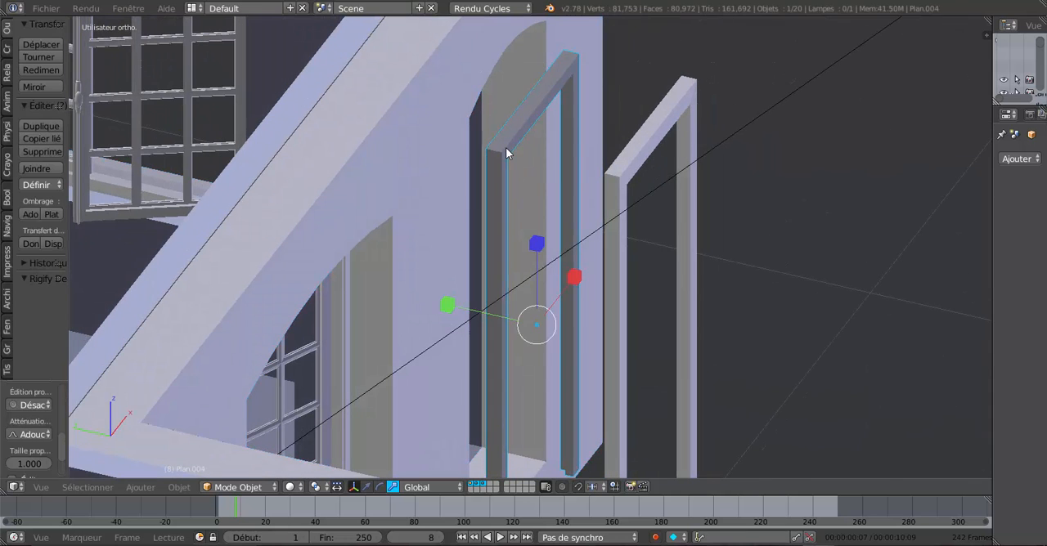
{"action": "middle_click_drag", "start_coordinate": [667, 257], "coordinate": [526, 292]}
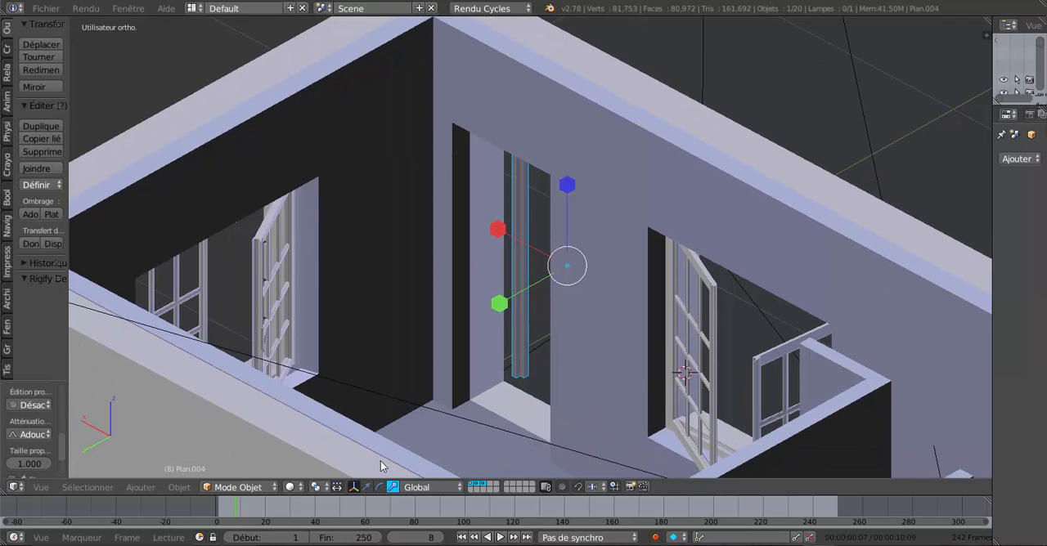
{"action": "left_click", "coordinate": [366, 487]}
{"action": "scroll", "coordinate": [404, 449], "scroll_direction": "up", "scroll_amount": 2}
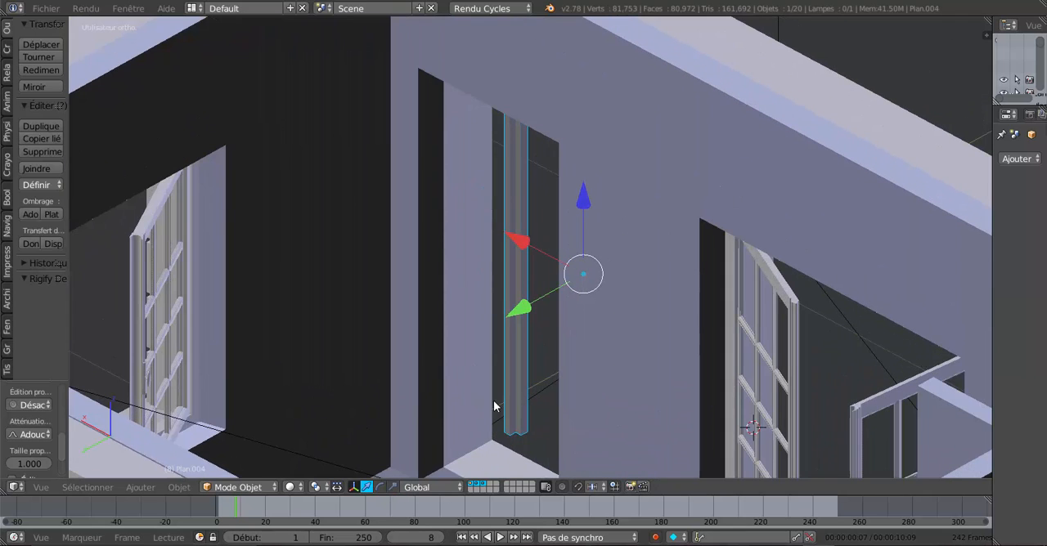
{"action": "scroll", "coordinate": [494, 407], "scroll_direction": "up", "scroll_amount": 3}
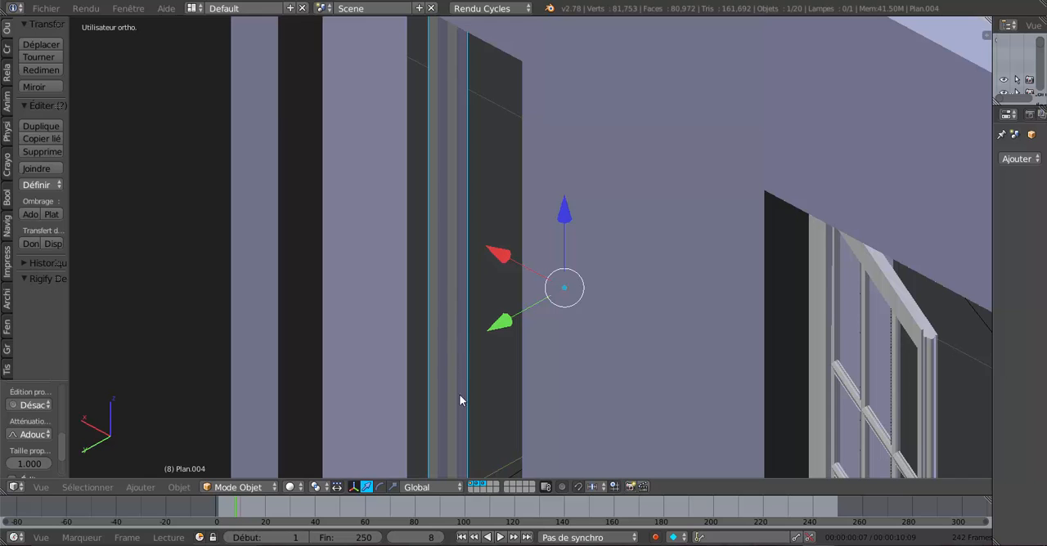
{"action": "scroll", "coordinate": [459, 400], "scroll_direction": "down", "scroll_amount": 3}
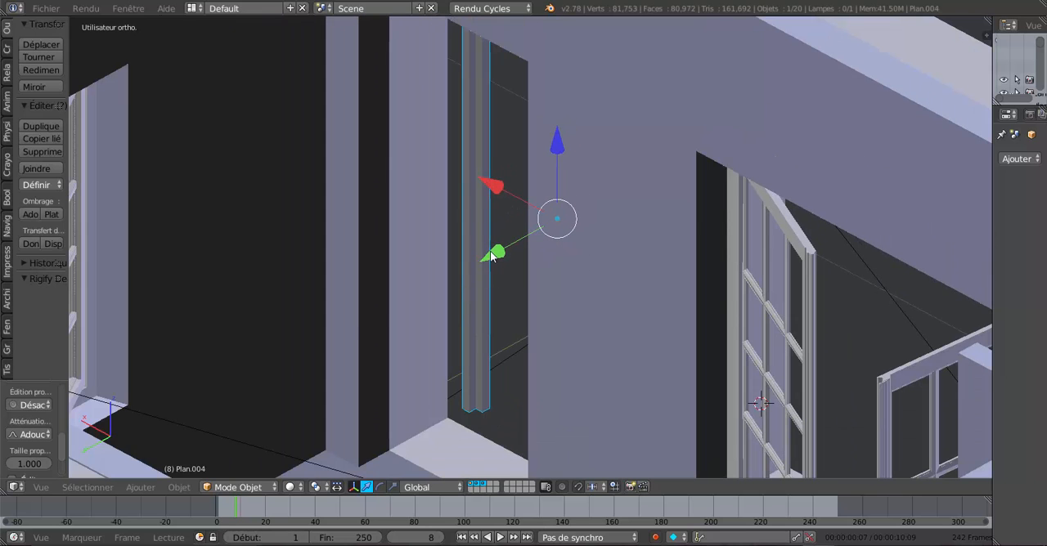
{"action": "left_click_drag", "start_coordinate": [492, 257], "coordinate": [426, 303]}
Step: Select the other door frame, still standing outside the wall, and open its mesh in Edit Mode
{"action": "scroll", "coordinate": [426, 303], "scroll_direction": "down", "scroll_amount": 4}
{"action": "middle_click_drag", "start_coordinate": [598, 295], "coordinate": [504, 292]}
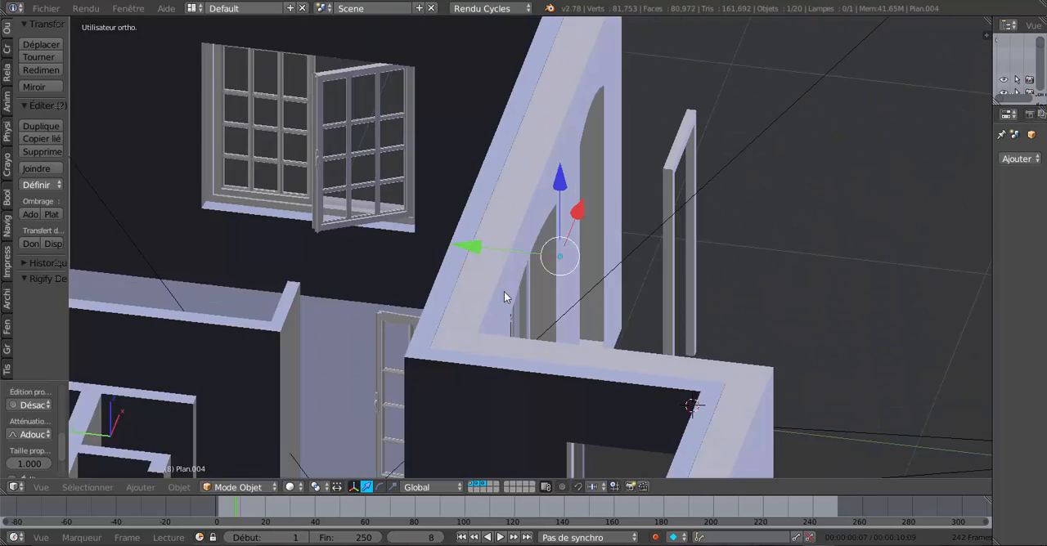
{"action": "scroll", "coordinate": [623, 263], "scroll_direction": "up", "scroll_amount": 5}
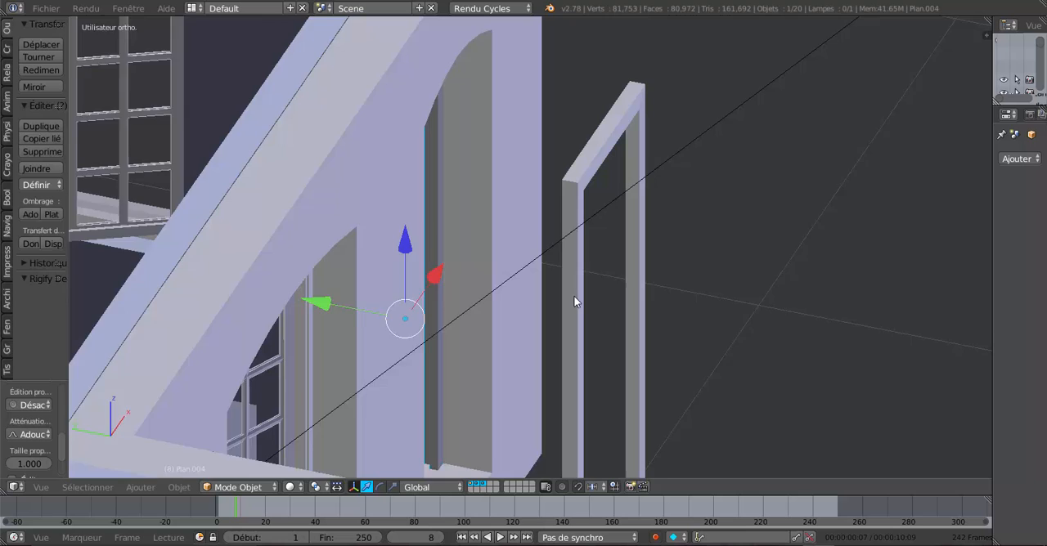
{"action": "right_click", "coordinate": [583, 249]}
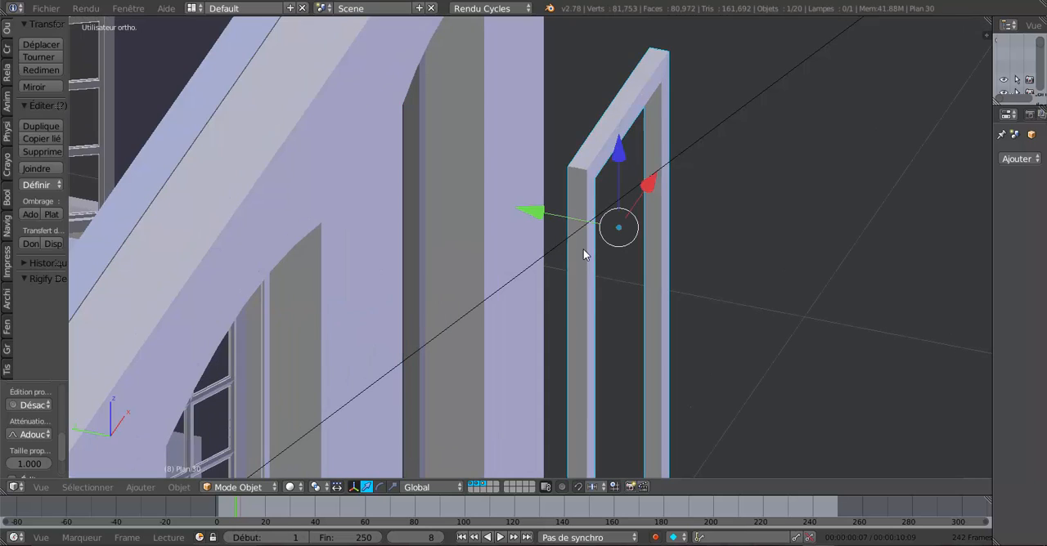
{"action": "middle_click_drag", "start_coordinate": [546, 317], "coordinate": [576, 336]}
{"action": "mouse_move", "coordinate": [731, 224]}
{"action": "middle_mouse_down"}
{"action": "mouse_move", "coordinate": [732, 235]}
{"action": "mouse_move", "coordinate": [736, 227]}
{"action": "middle_mouse_up"}
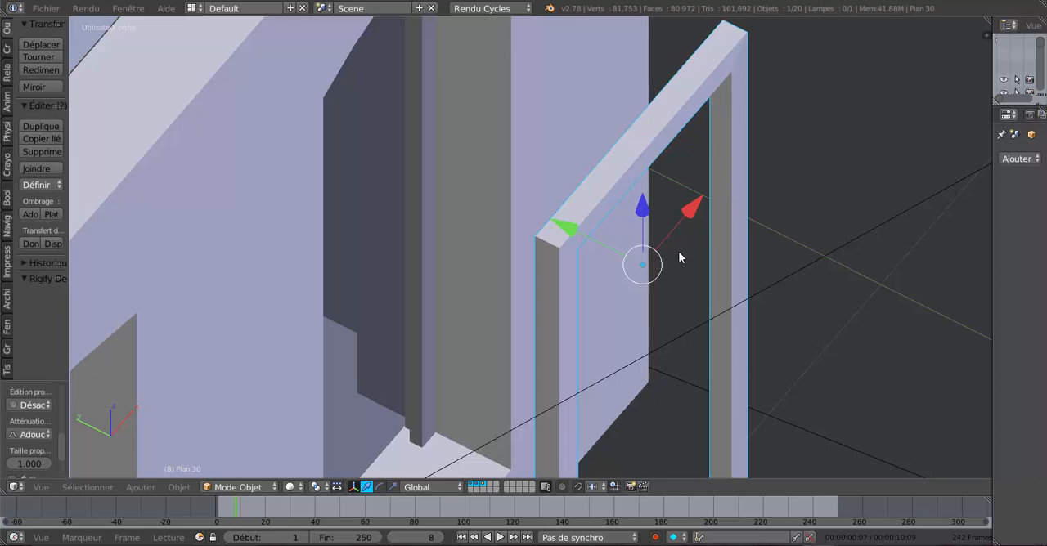
{"action": "middle_click_drag", "start_coordinate": [678, 251], "coordinate": [670, 248]}
{"action": "middle_click_drag", "start_coordinate": [605, 306], "coordinate": [608, 299], "text": "shift"}
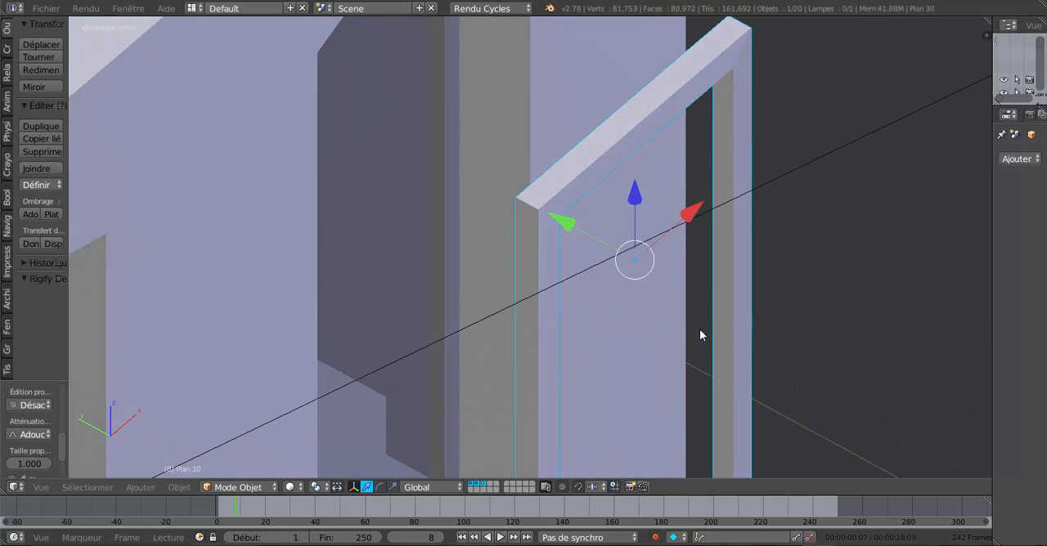
{"action": "middle_click_drag", "start_coordinate": [701, 335], "coordinate": [666, 325], "text": "shift"}
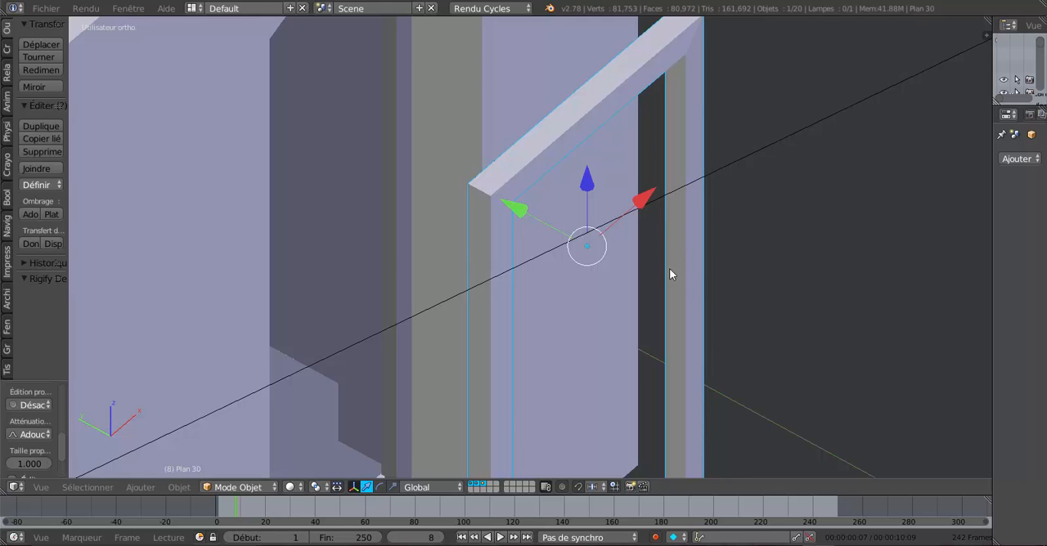
{"action": "middle_click_drag", "start_coordinate": [695, 282], "coordinate": [667, 270]}
{"action": "key", "text": "Tab"}
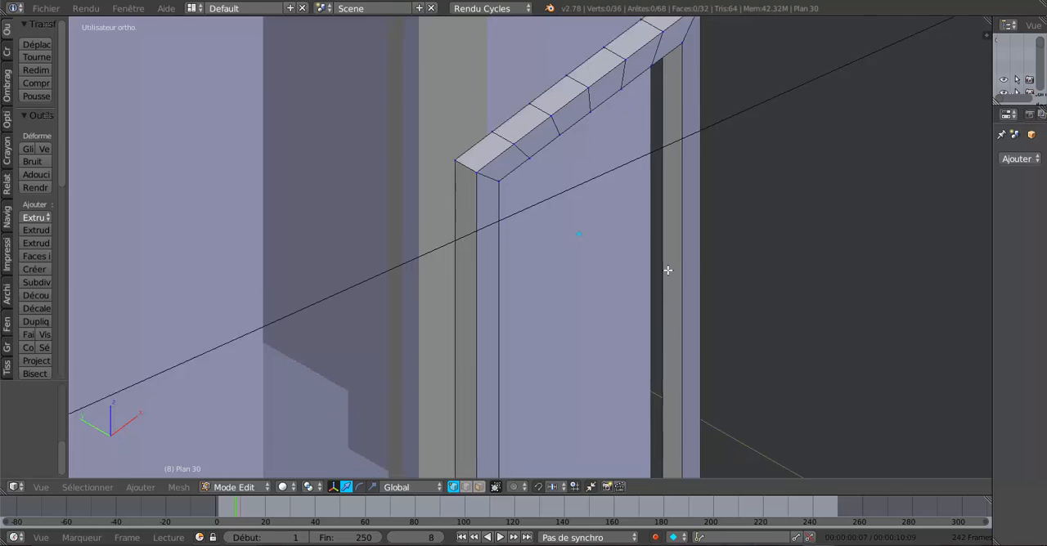
Step: Add a loop cut lengthwise around the door frame's inner faces, slid off centre by a factor of 0.150
{"action": "scroll", "coordinate": [668, 269], "scroll_direction": "down", "scroll_amount": 6, "text": "shift"}
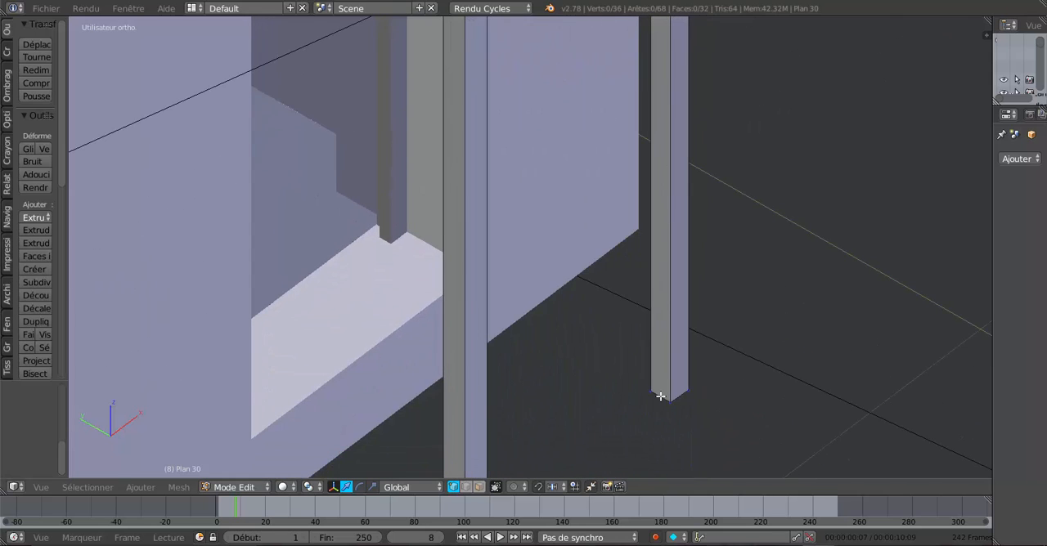
{"action": "key", "text": "ctrl+r"}
{"action": "left_click", "coordinate": [660, 395]}
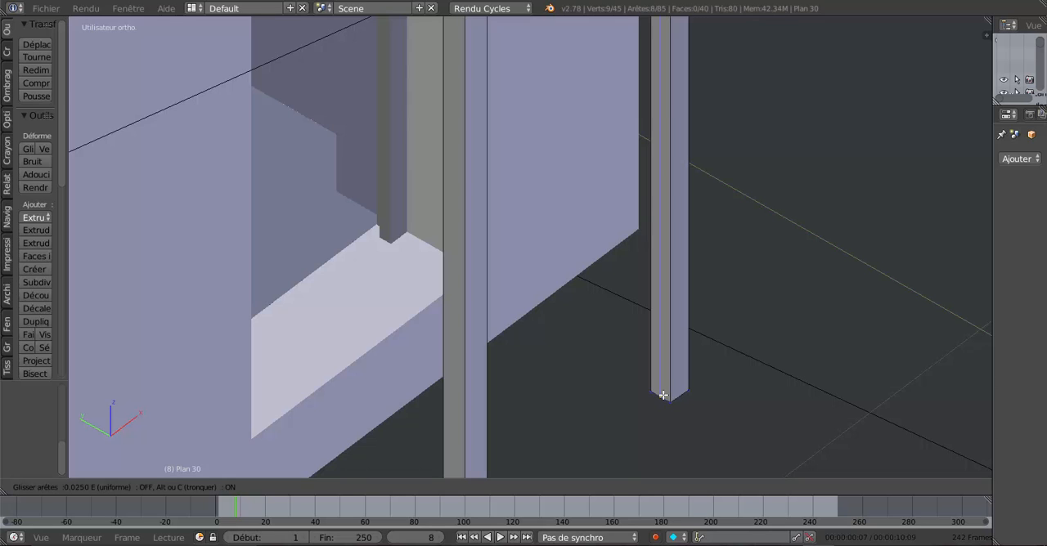
{"action": "left_click", "coordinate": [663, 395]}
{"action": "scroll", "coordinate": [663, 395], "scroll_direction": "up", "scroll_amount": 1}
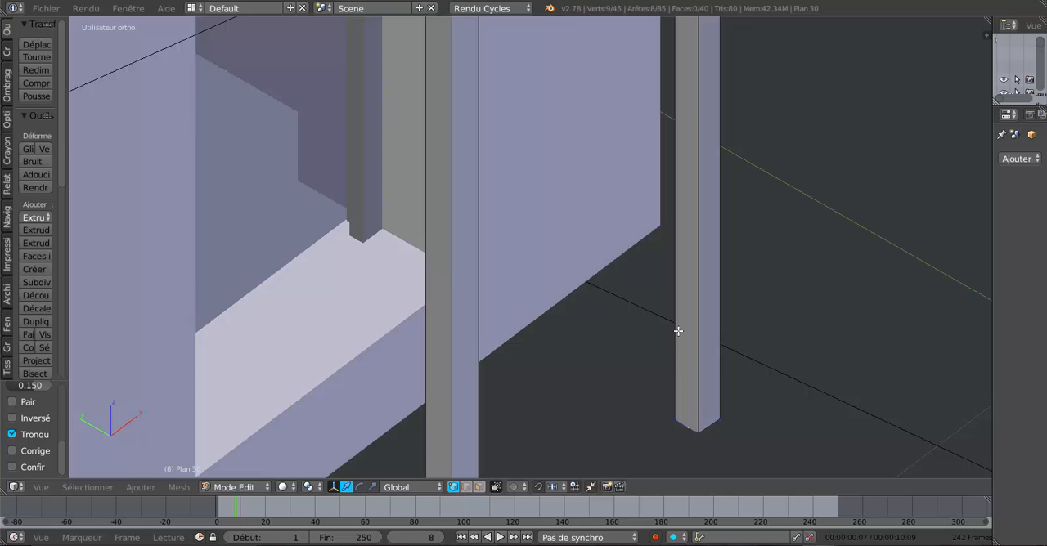
Step: In face select mode, select the loop of narrow inner faces next to the frame's outward-facing side
{"action": "left_click", "coordinate": [478, 488]}
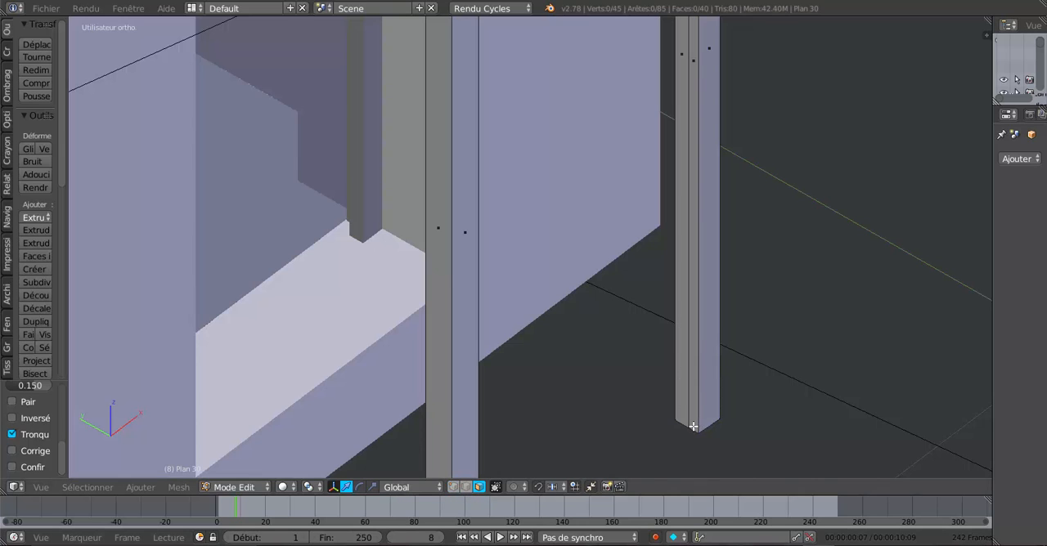
{"action": "scroll", "coordinate": [683, 331], "scroll_direction": "down", "scroll_amount": 5}
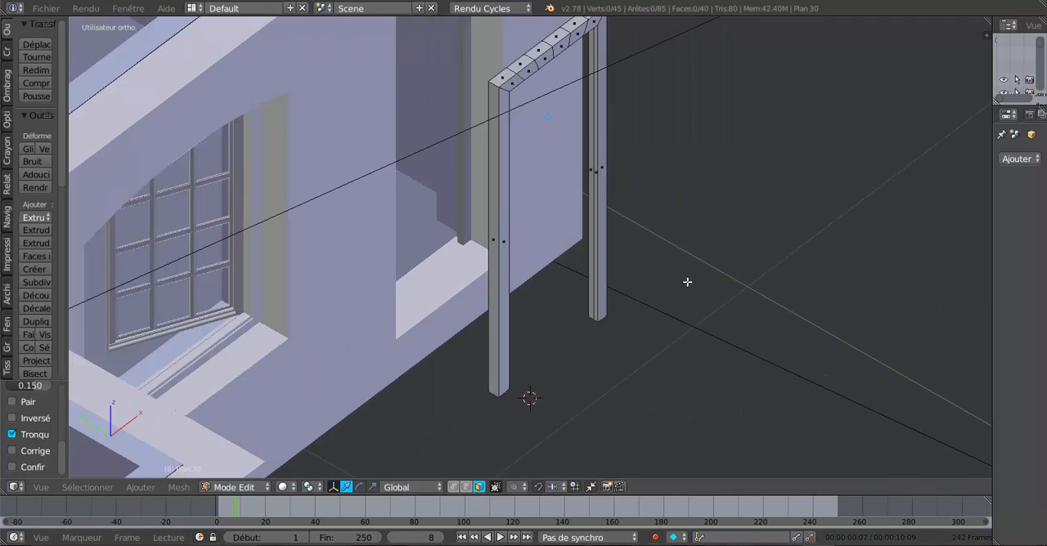
{"action": "scroll", "coordinate": [678, 261], "scroll_direction": "up", "scroll_amount": 1}
{"action": "middle_click_drag", "start_coordinate": [678, 261], "coordinate": [528, 112]}
{"action": "scroll", "coordinate": [528, 112], "scroll_direction": "up", "scroll_amount": 5}
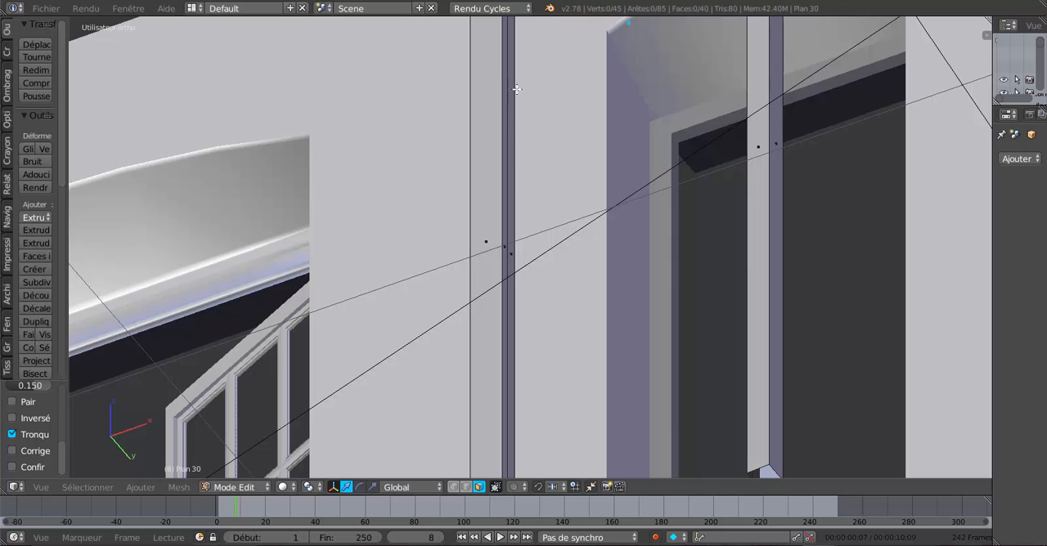
{"action": "middle_click_drag", "start_coordinate": [538, 198], "coordinate": [542, 267], "text": "shift"}
{"action": "right_click", "coordinate": [560, 91], "text": "alt"}
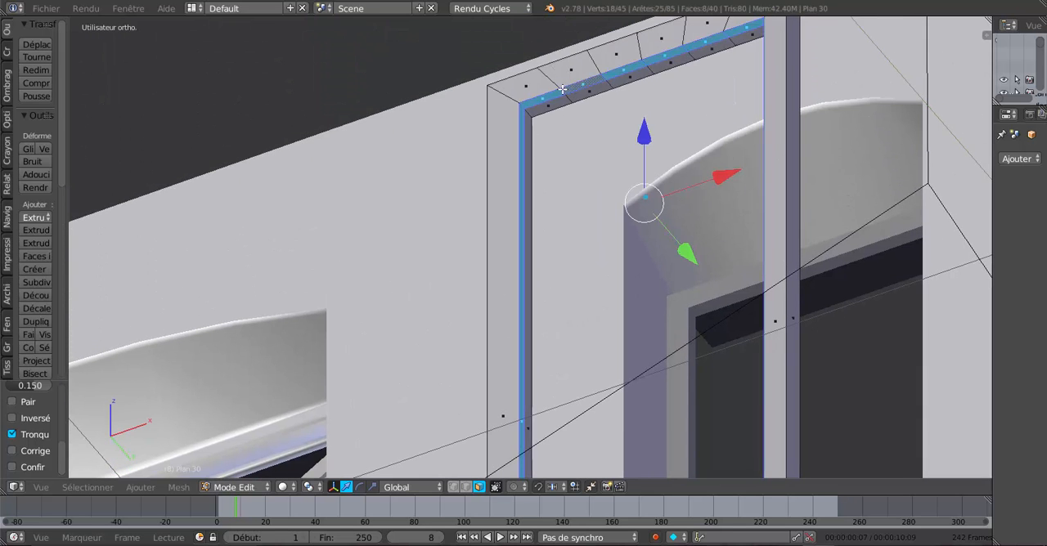
Step: Extrude the selected inner face strip in place and scale it inward along X to form a rebate on both jambs
{"action": "scroll", "coordinate": [564, 97], "scroll_direction": "down", "scroll_amount": 4}
{"action": "middle_click_drag", "start_coordinate": [620, 285], "coordinate": [678, 277]}
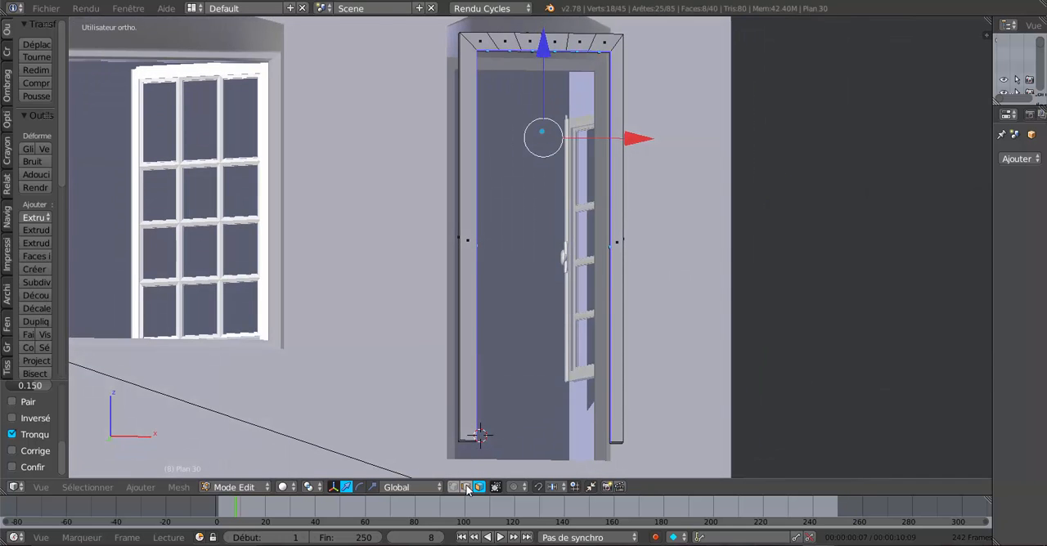
{"action": "left_click", "coordinate": [372, 486]}
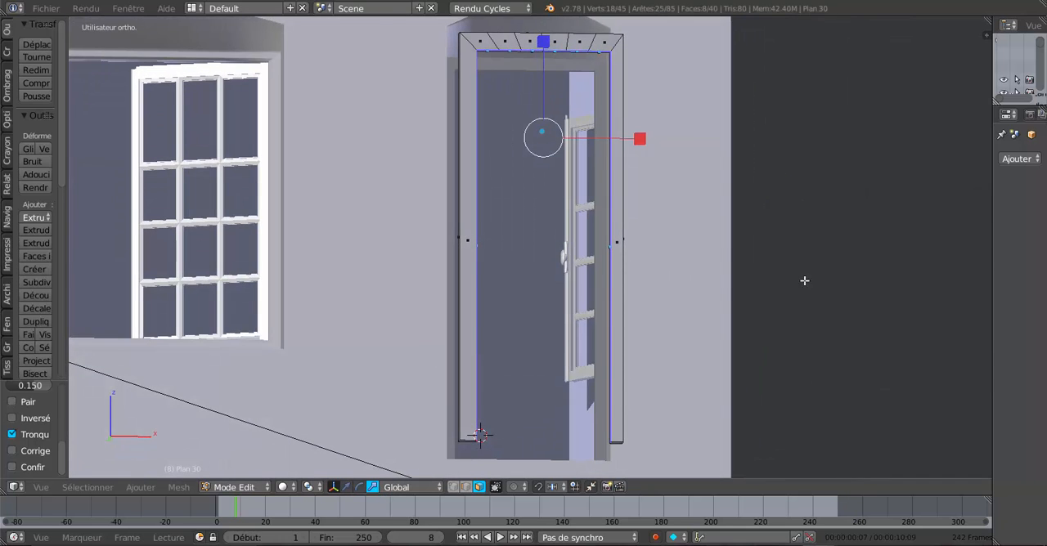
{"action": "scroll", "coordinate": [687, 283], "scroll_direction": "up", "scroll_amount": 1}
{"action": "scroll", "coordinate": [704, 278], "scroll_direction": "up", "scroll_amount": 1}
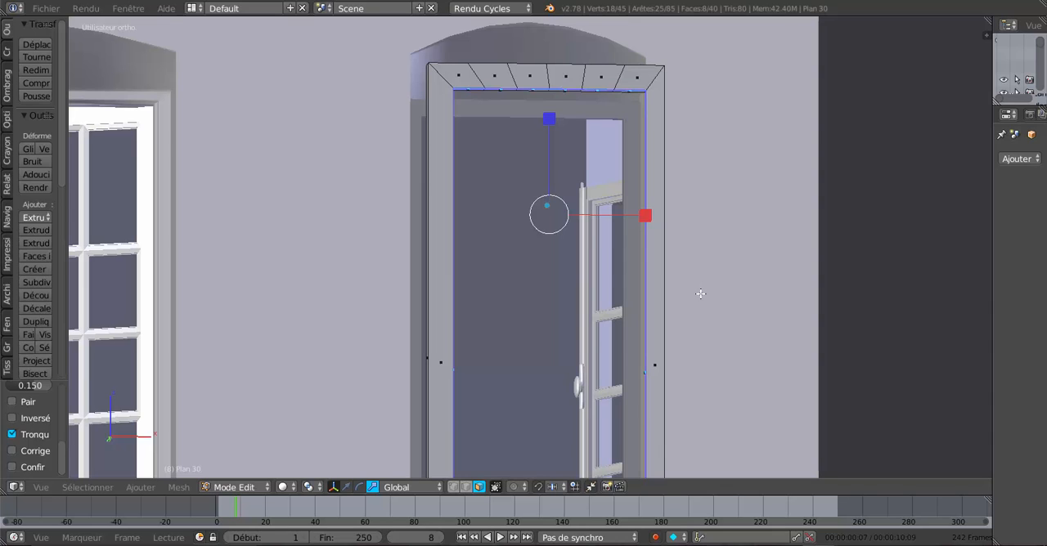
{"action": "key", "text": "e"}
{"action": "left_click", "coordinate": [700, 294]}
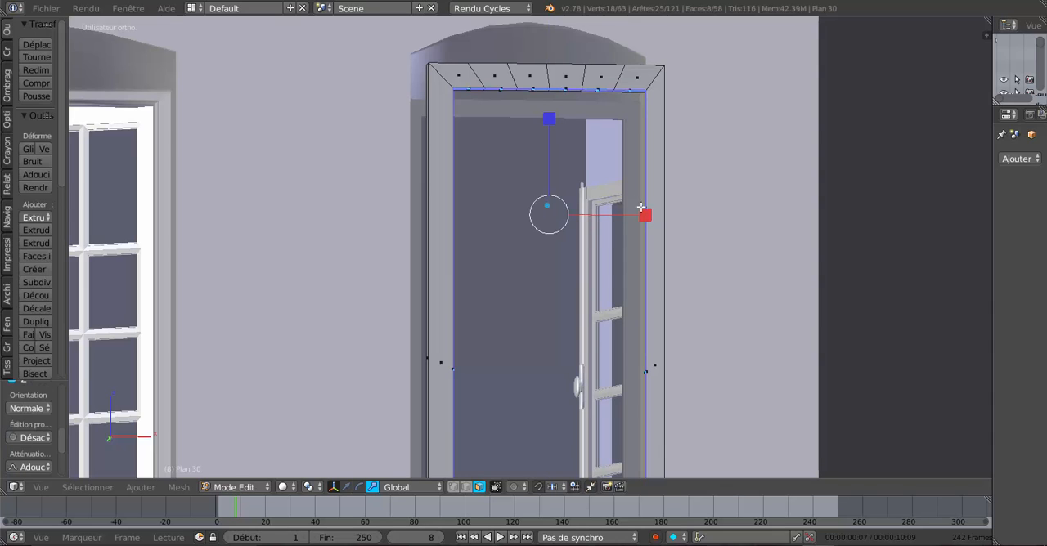
{"action": "mouse_move", "coordinate": [641, 207]}
{"action": "left_mouse_down"}
{"action": "mouse_move", "coordinate": [649, 213]}
{"action": "mouse_move", "coordinate": [627, 212]}
{"action": "mouse_move", "coordinate": [638, 212]}
{"action": "left_mouse_up"}
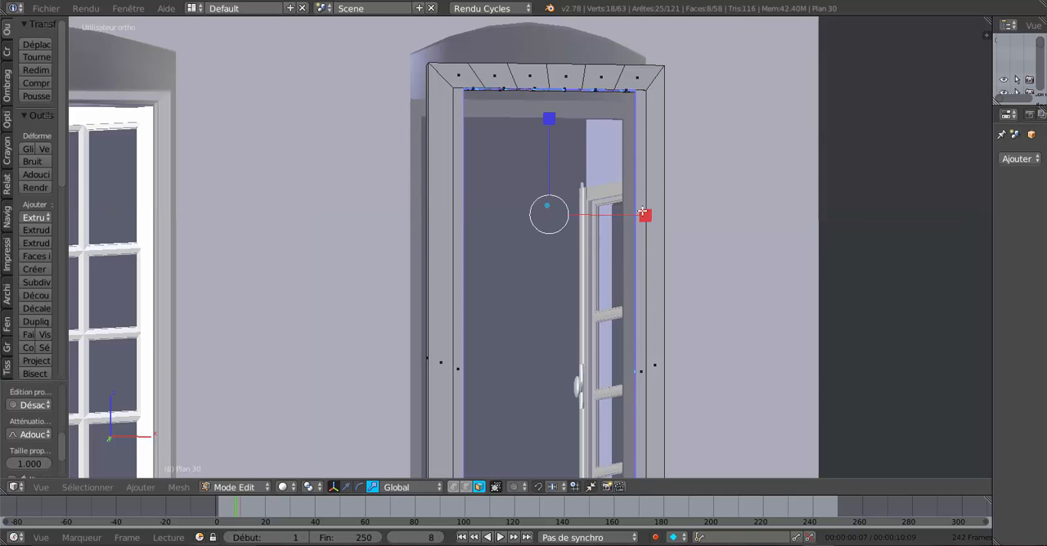
Step: In face select mode, select the six underside faces of the frame's head in the strip beside the outward-facing side
{"action": "middle_click_drag", "start_coordinate": [649, 202], "coordinate": [618, 184]}
{"action": "scroll", "coordinate": [622, 215], "scroll_direction": "up", "scroll_amount": 2}
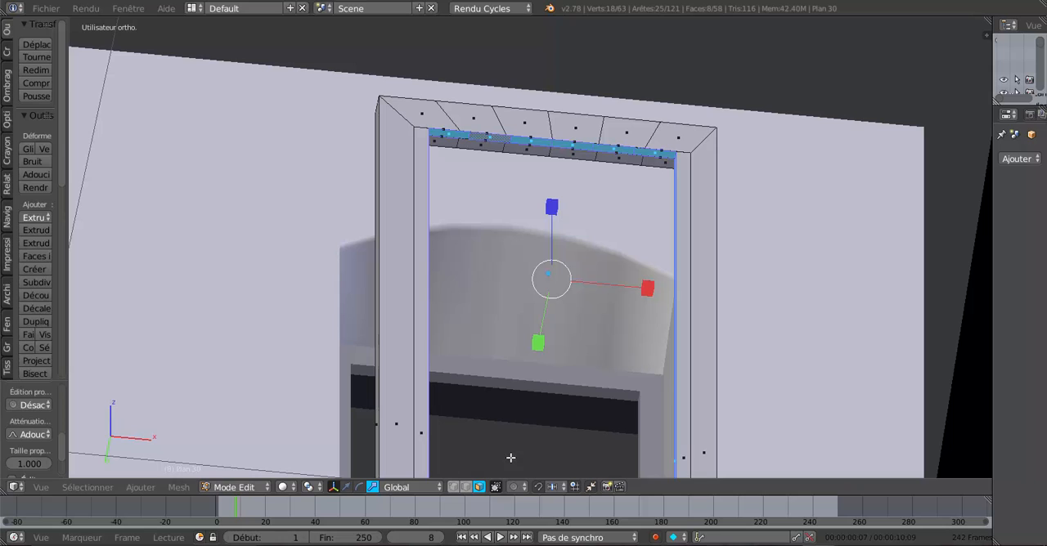
{"action": "left_click", "coordinate": [466, 486]}
{"action": "right_click", "coordinate": [458, 132]}
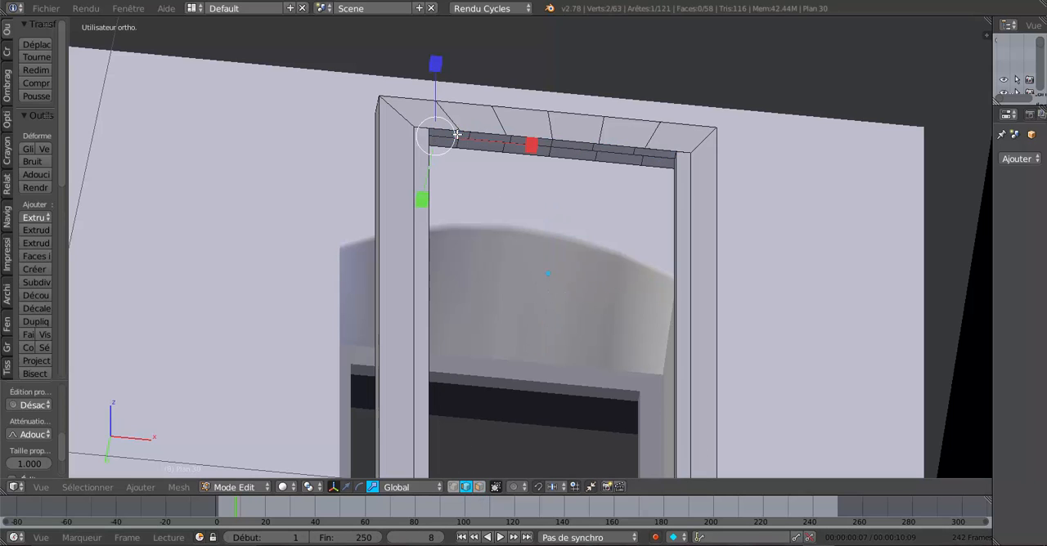
{"action": "left_click", "coordinate": [480, 486]}
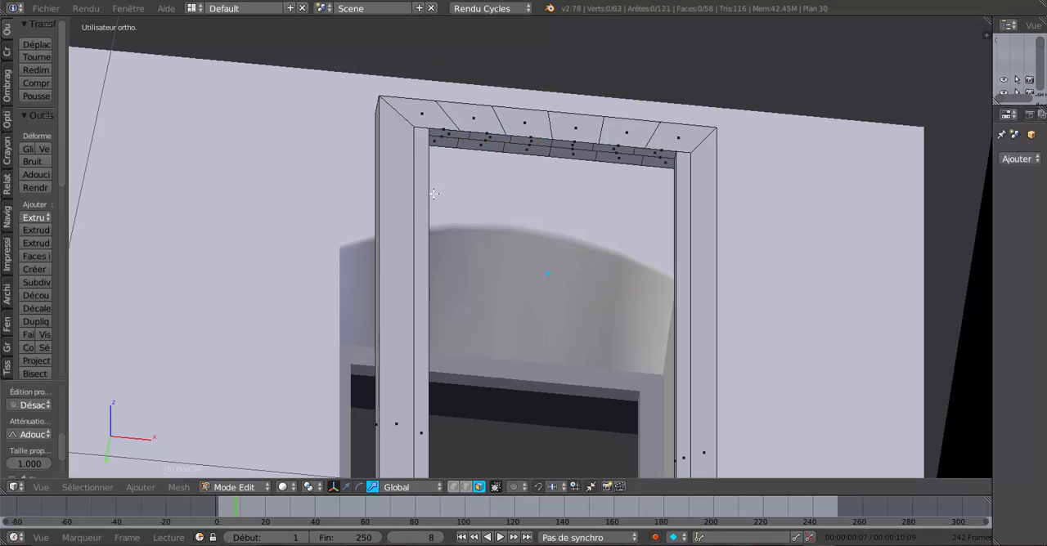
{"action": "middle_click_drag", "start_coordinate": [473, 219], "coordinate": [481, 245]}
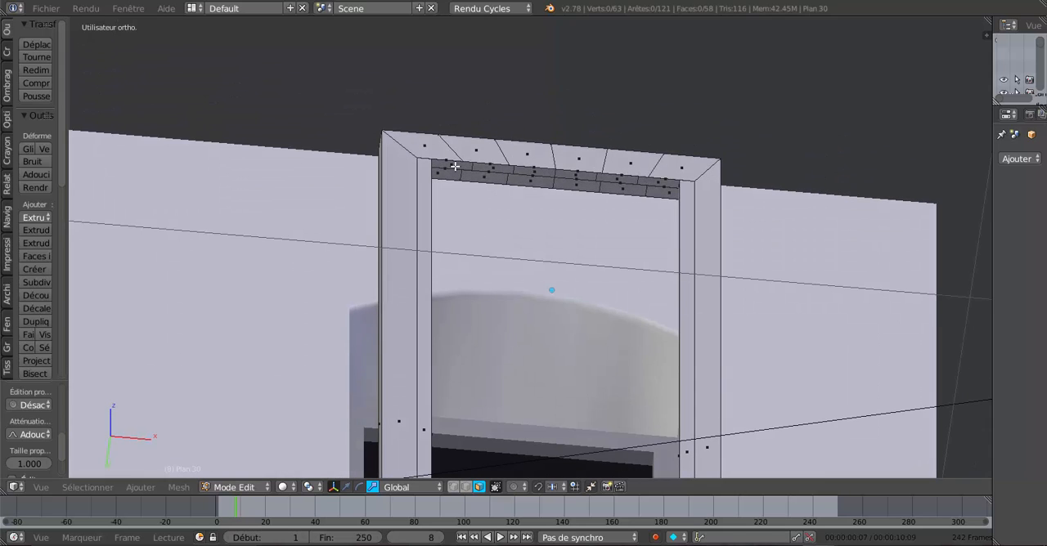
{"action": "right_click", "coordinate": [456, 166]}
{"action": "right_click", "coordinate": [492, 168], "text": "shift"}
{"action": "right_click", "coordinate": [544, 176], "text": "shift"}
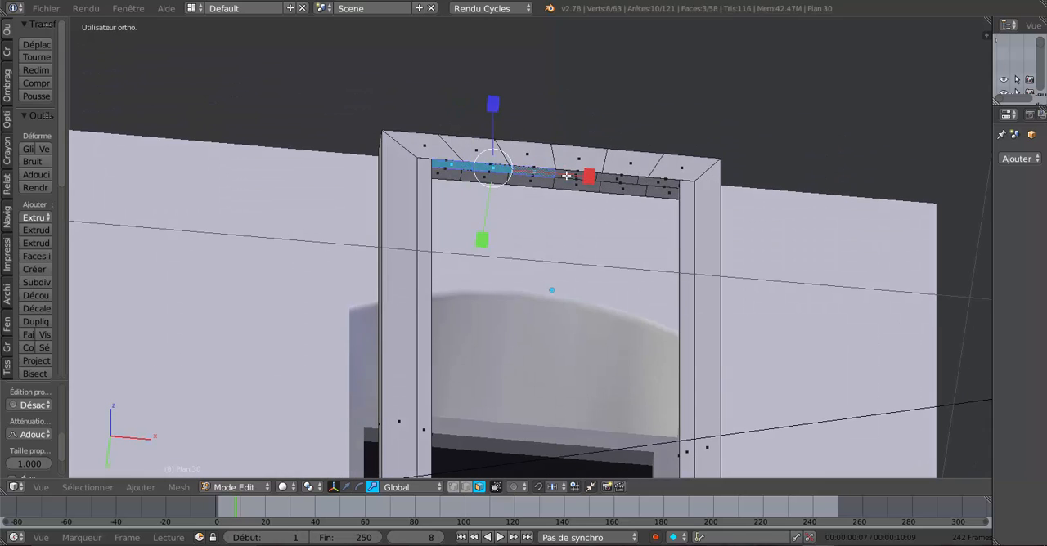
{"action": "right_click", "coordinate": [574, 177], "text": "shift"}
{"action": "right_click", "coordinate": [626, 179], "text": "shift"}
{"action": "right_click", "coordinate": [655, 183], "text": "shift"}
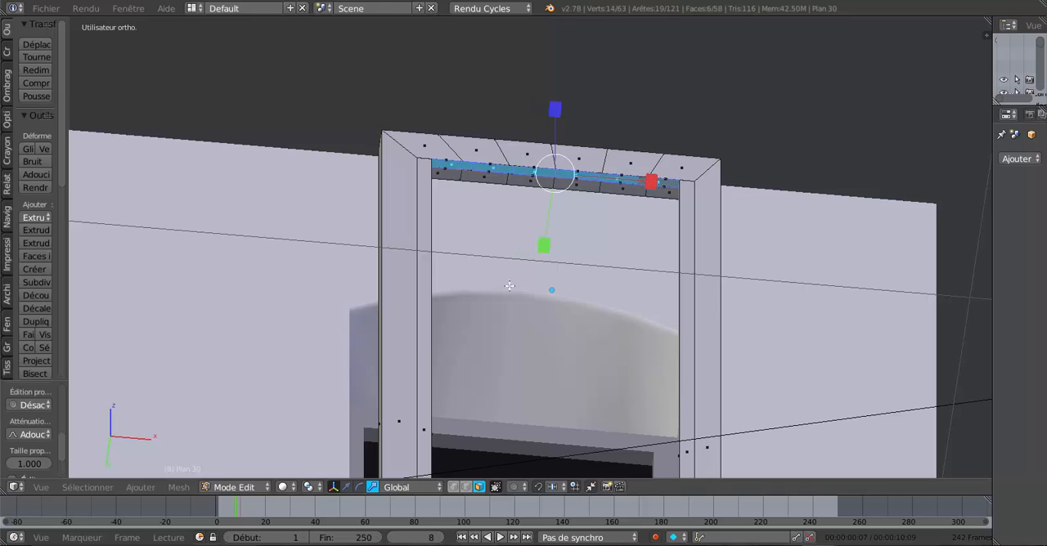
Step: Move the selected head faces down along Z to continue the rebate across the top, and leave Edit Mode
{"action": "left_click", "coordinate": [346, 486]}
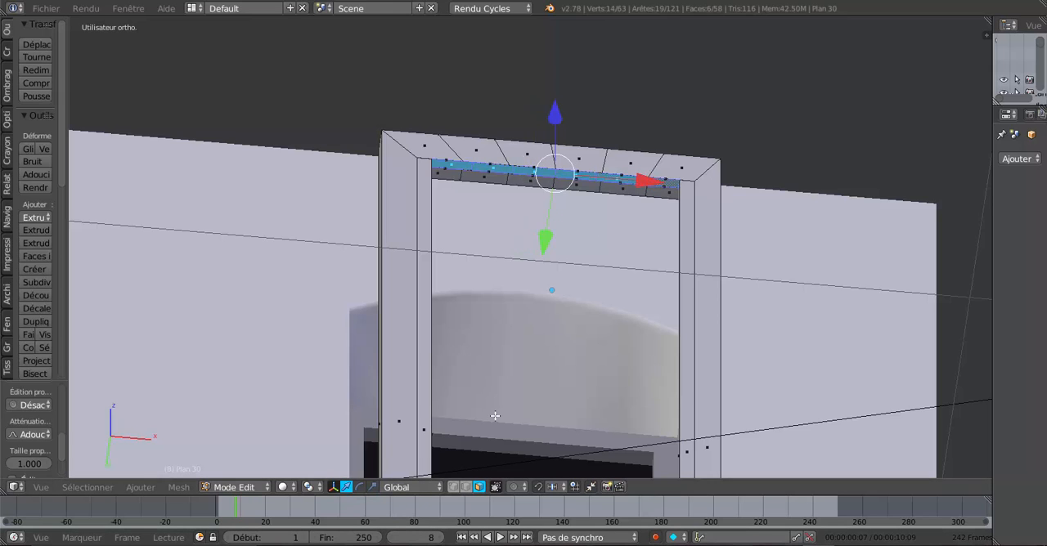
{"action": "middle_click_drag", "start_coordinate": [494, 417], "coordinate": [520, 366]}
{"action": "left_click_drag", "start_coordinate": [560, 56], "coordinate": [562, 69]}
{"action": "middle_click_drag", "start_coordinate": [581, 322], "coordinate": [577, 376]}
{"action": "scroll", "coordinate": [742, 368], "scroll_direction": "down", "scroll_amount": 6}
{"action": "scroll", "coordinate": [627, 348], "scroll_direction": "up", "scroll_amount": 4}
{"action": "middle_click_drag", "start_coordinate": [532, 329], "coordinate": [518, 279], "text": "shift"}
{"action": "scroll", "coordinate": [518, 279], "scroll_direction": "down", "scroll_amount": 2}
{"action": "middle_click_drag", "start_coordinate": [648, 259], "coordinate": [540, 283]}
{"action": "scroll", "coordinate": [654, 264], "scroll_direction": "down", "scroll_amount": 4}
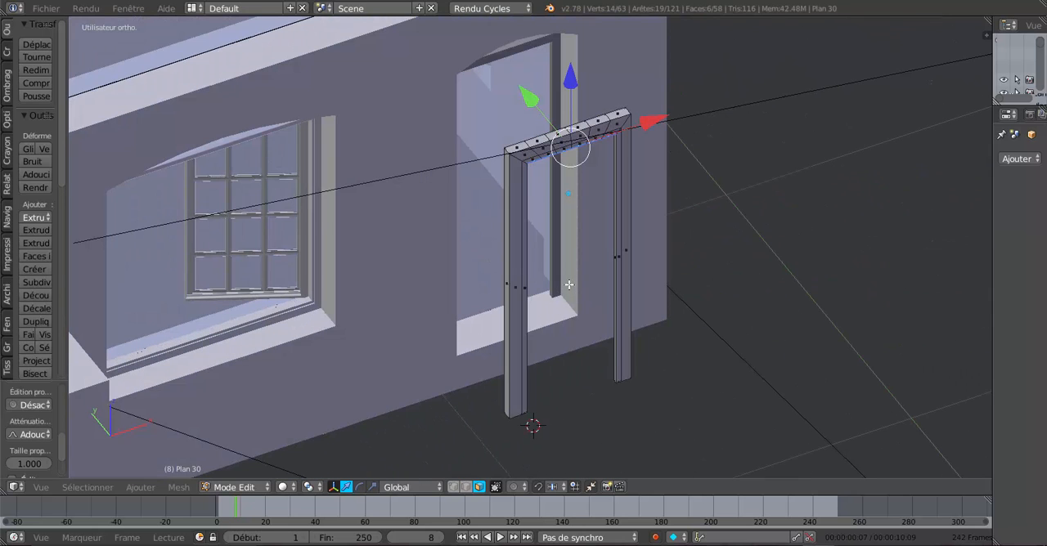
{"action": "scroll", "coordinate": [569, 285], "scroll_direction": "up", "scroll_amount": 4}
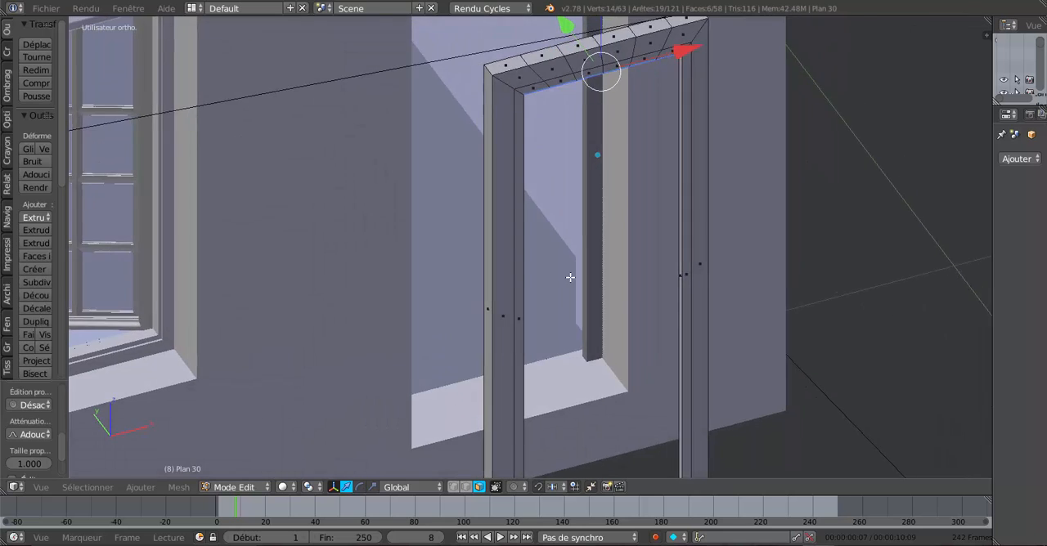
{"action": "scroll", "coordinate": [570, 278], "scroll_direction": "down", "scroll_amount": 5}
{"action": "key", "text": "Tab"}
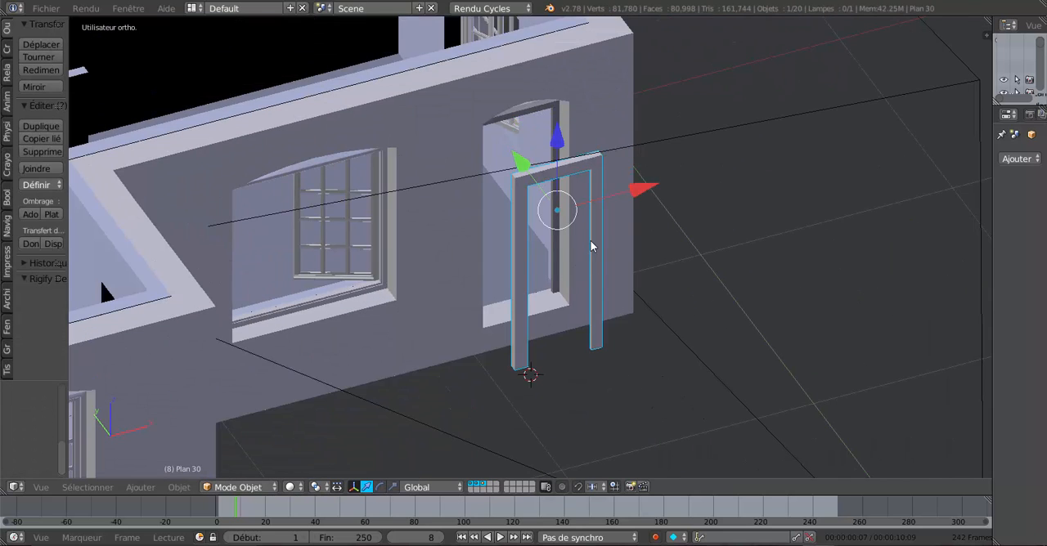
Step: Hide the large plane standing beside the house and the camera
{"action": "scroll", "coordinate": [638, 320], "scroll_direction": "down", "scroll_amount": 6}
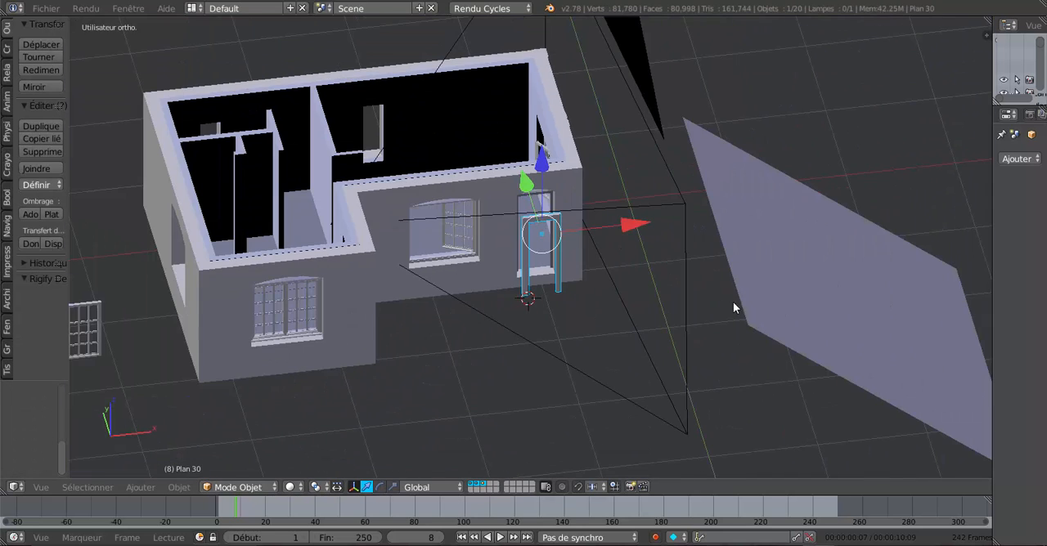
{"action": "right_click", "coordinate": [811, 292]}
{"action": "key", "text": "Delete"}
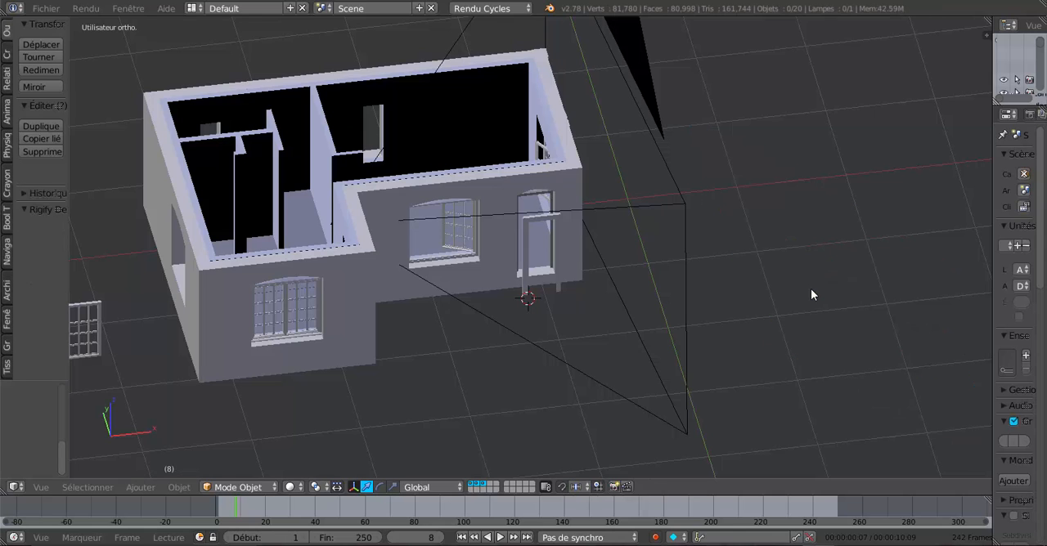
{"action": "right_click", "coordinate": [692, 304]}
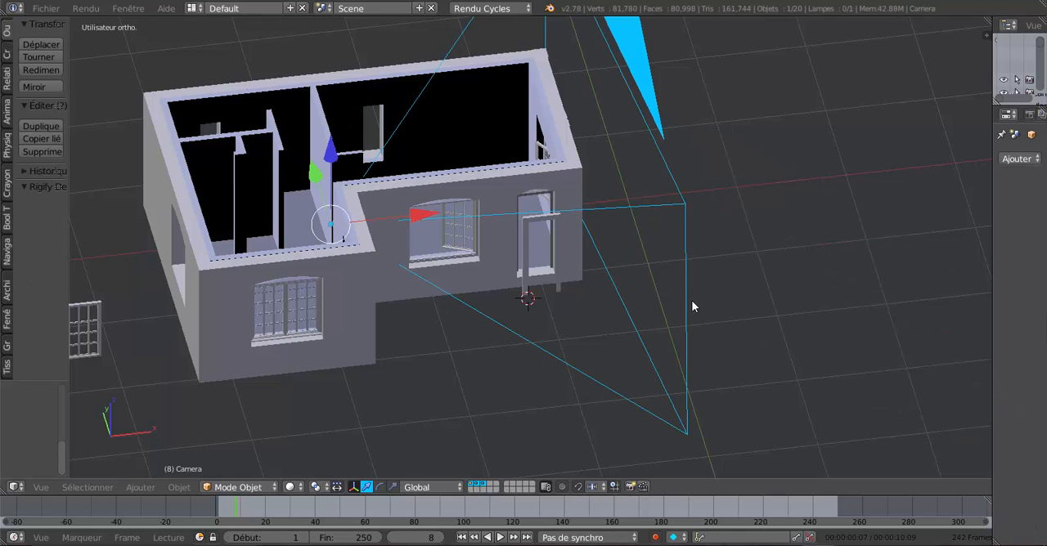
{"action": "key", "text": "Delete"}
Step: Select the door frame standing outside the wall and hide it
{"action": "scroll", "coordinate": [624, 332], "scroll_direction": "up", "scroll_amount": 6}
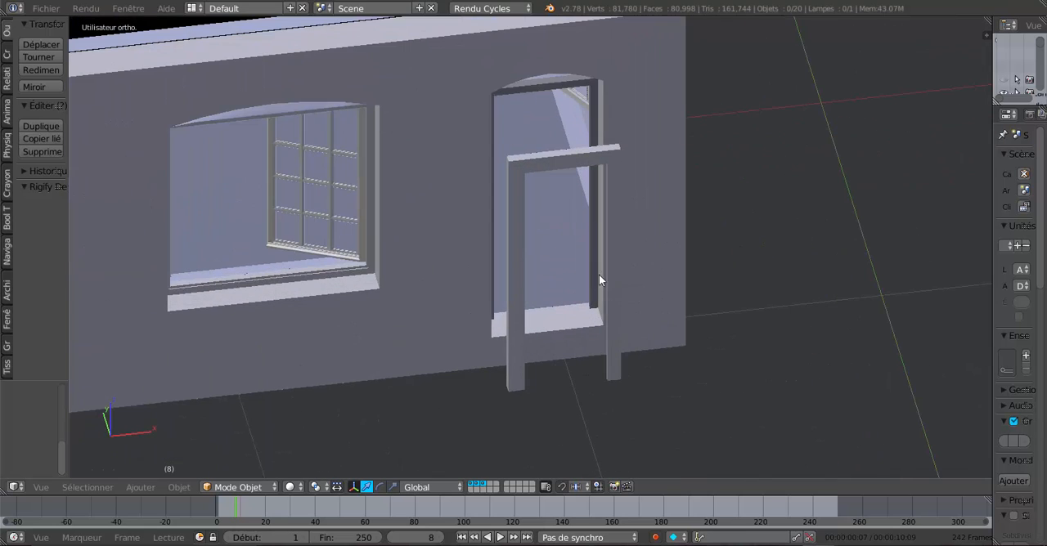
{"action": "right_click", "coordinate": [617, 247]}
{"action": "middle_click_drag", "start_coordinate": [569, 316], "coordinate": [628, 392]}
{"action": "scroll", "coordinate": [624, 326], "scroll_direction": "up", "scroll_amount": 2}
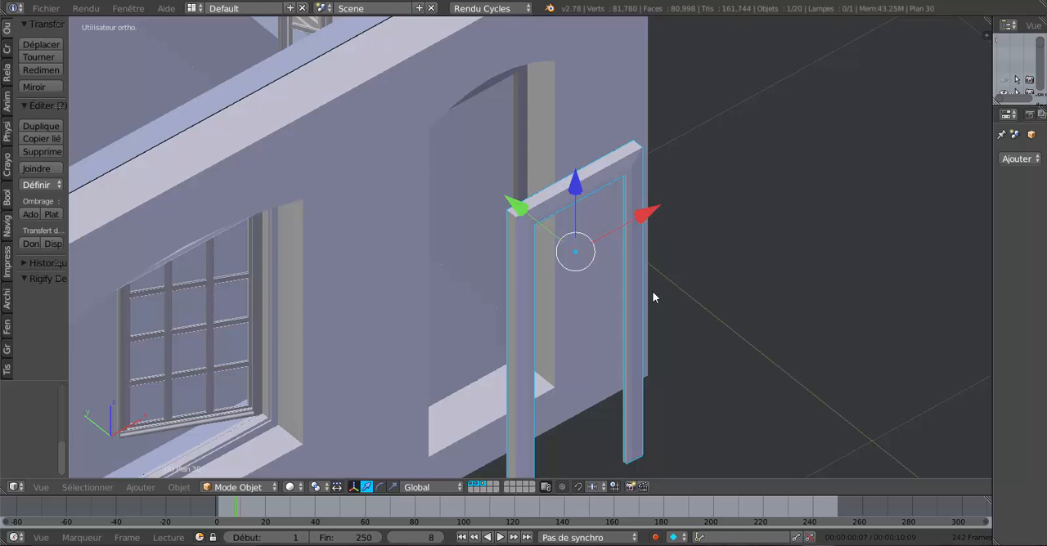
{"action": "key", "text": "Delete"}
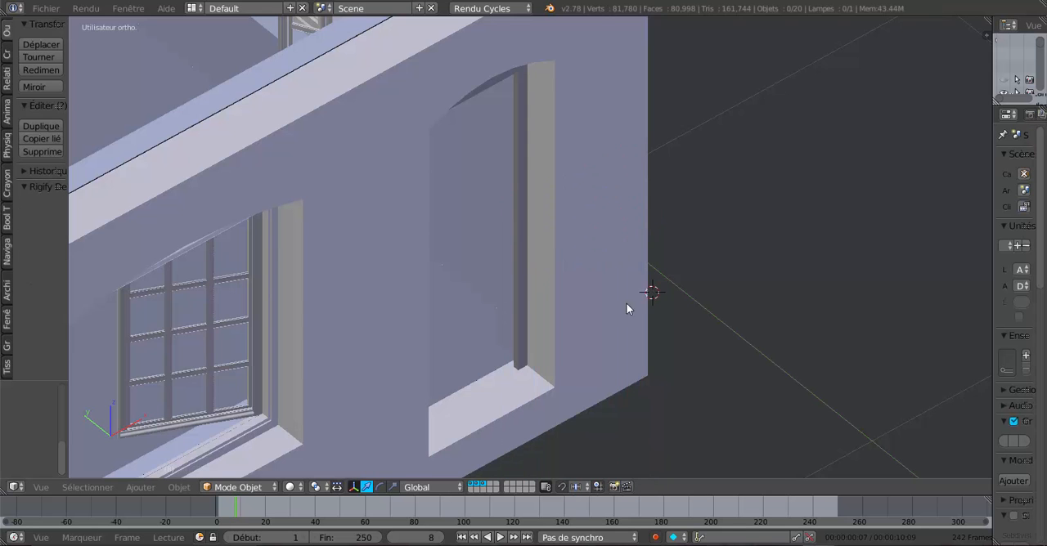
Step: From inside the house, select the door frame fitted in the wall opening and open its mesh in Edit Mode
{"action": "scroll", "coordinate": [578, 313], "scroll_direction": "down", "scroll_amount": 6}
{"action": "middle_click_drag", "start_coordinate": [574, 307], "coordinate": [708, 312]}
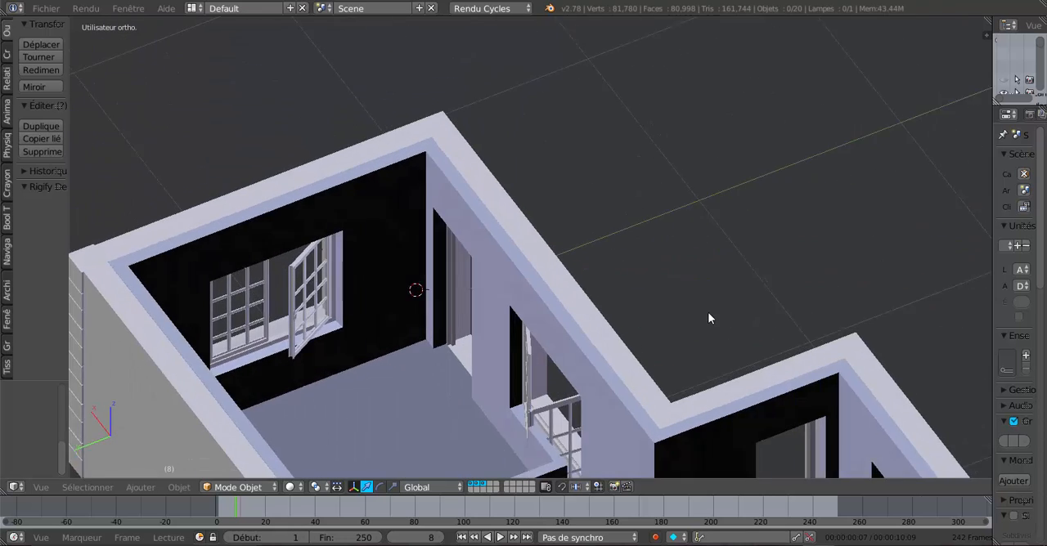
{"action": "scroll", "coordinate": [605, 327], "scroll_direction": "up", "scroll_amount": 5}
{"action": "right_click", "coordinate": [361, 337]}
{"action": "scroll", "coordinate": [491, 352], "scroll_direction": "up", "scroll_amount": 1}
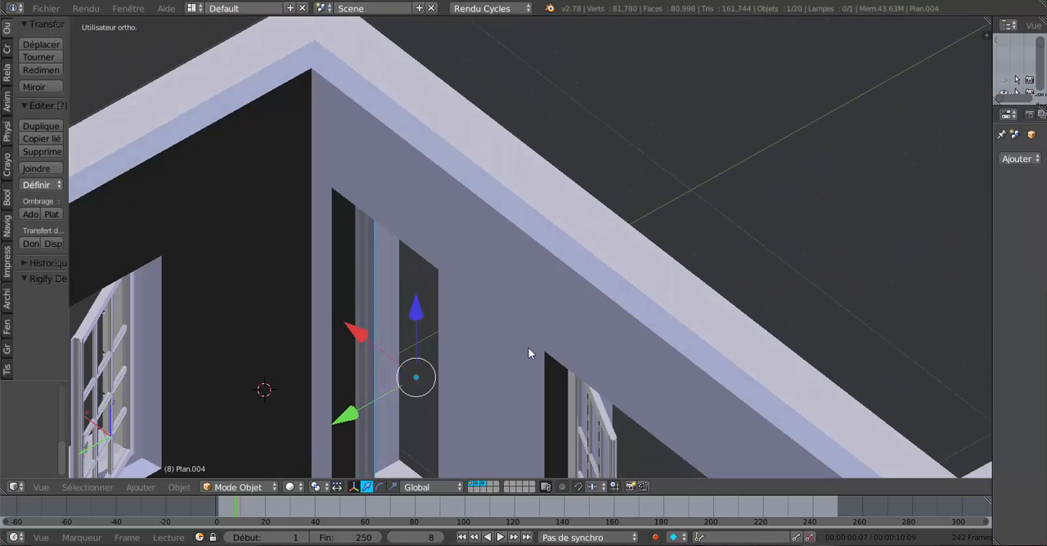
{"action": "key", "text": "Tab"}
{"action": "key", "text": "KP_Decimal"}
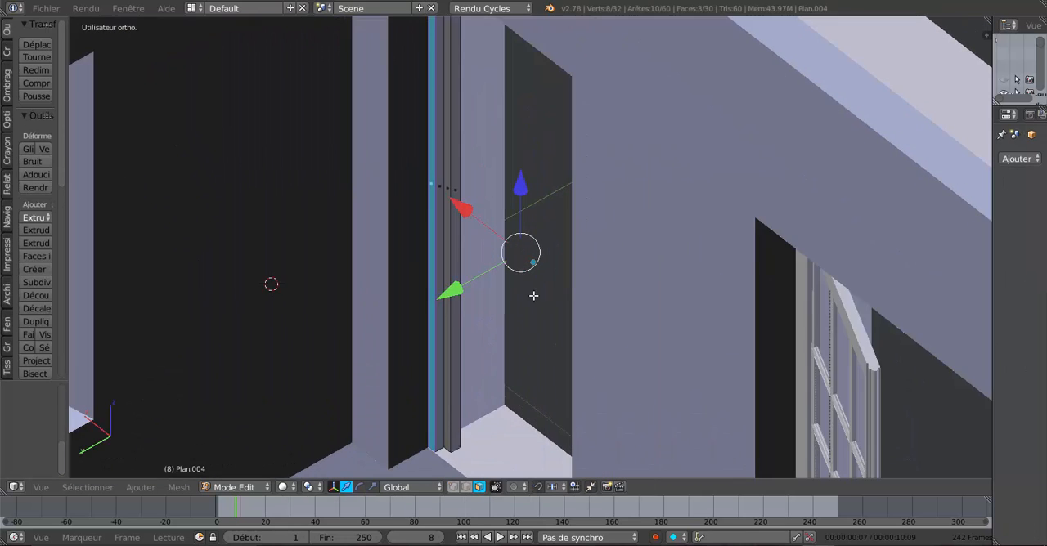
Step: In edge select mode, select the edge loop along the frame's inner rebate on both jambs and the head, in wireframe display
{"action": "left_click", "coordinate": [465, 487]}
{"action": "scroll", "coordinate": [443, 374], "scroll_direction": "up", "scroll_amount": 2}
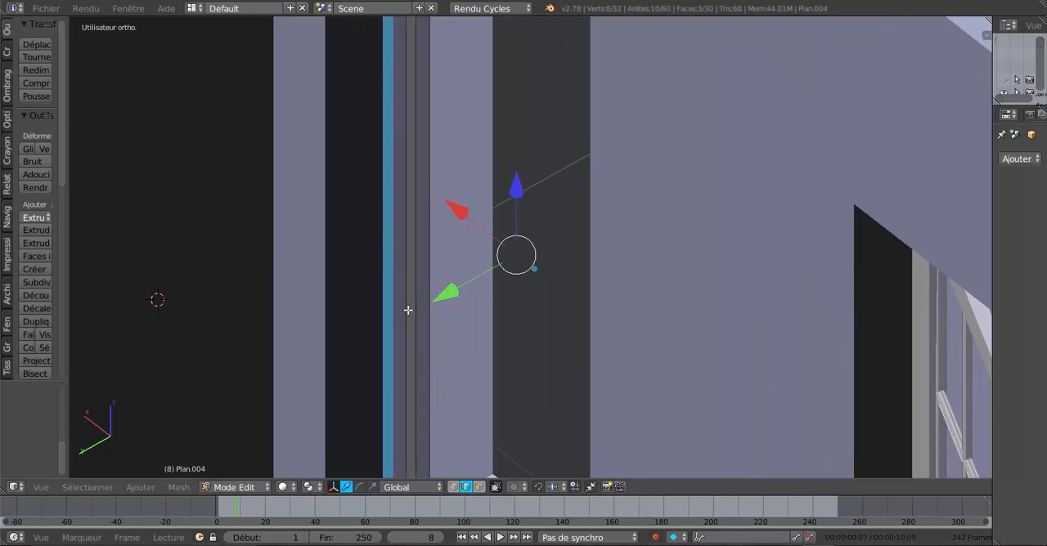
{"action": "left_click", "coordinate": [407, 277], "text": "alt"}
{"action": "scroll", "coordinate": [411, 287], "scroll_direction": "down", "scroll_amount": 3}
{"action": "key", "text": "z"}
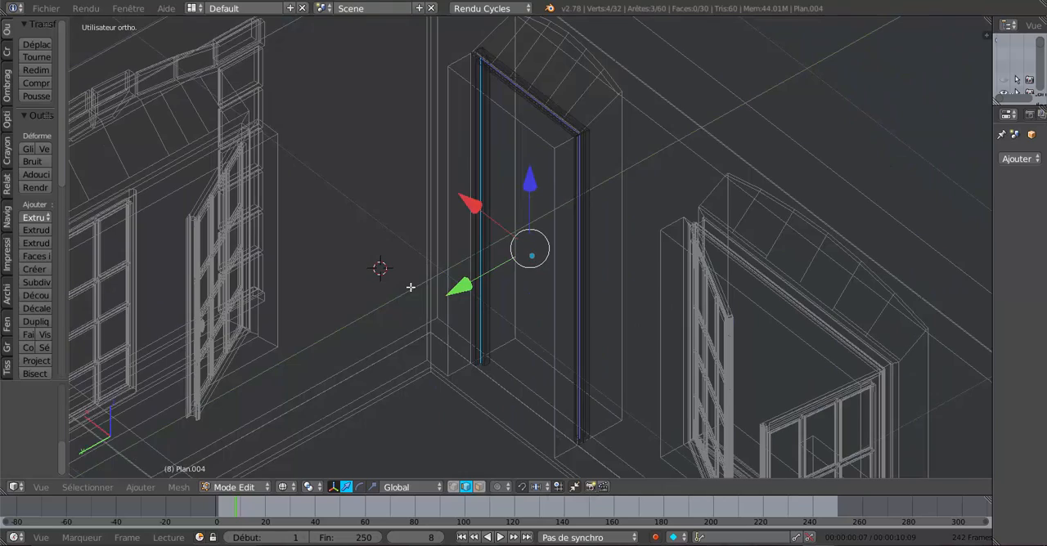
Step: Duplicate the selected rebate edges and move the copy along Y to a free spot outside the wall
{"action": "middle_click_drag", "start_coordinate": [463, 324], "coordinate": [472, 319]}
{"action": "scroll", "coordinate": [584, 420], "scroll_direction": "up", "scroll_amount": 1}
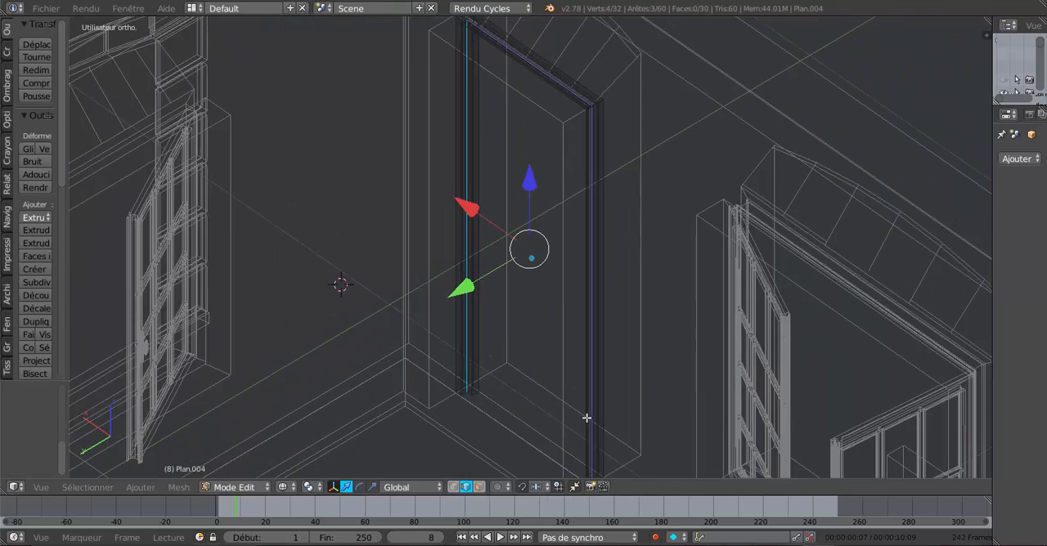
{"action": "scroll", "coordinate": [556, 407], "scroll_direction": "up", "scroll_amount": 1}
{"action": "middle_click_drag", "start_coordinate": [556, 407], "coordinate": [687, 306], "text": "shift"}
{"action": "scroll", "coordinate": [661, 347], "scroll_direction": "up", "scroll_amount": 3}
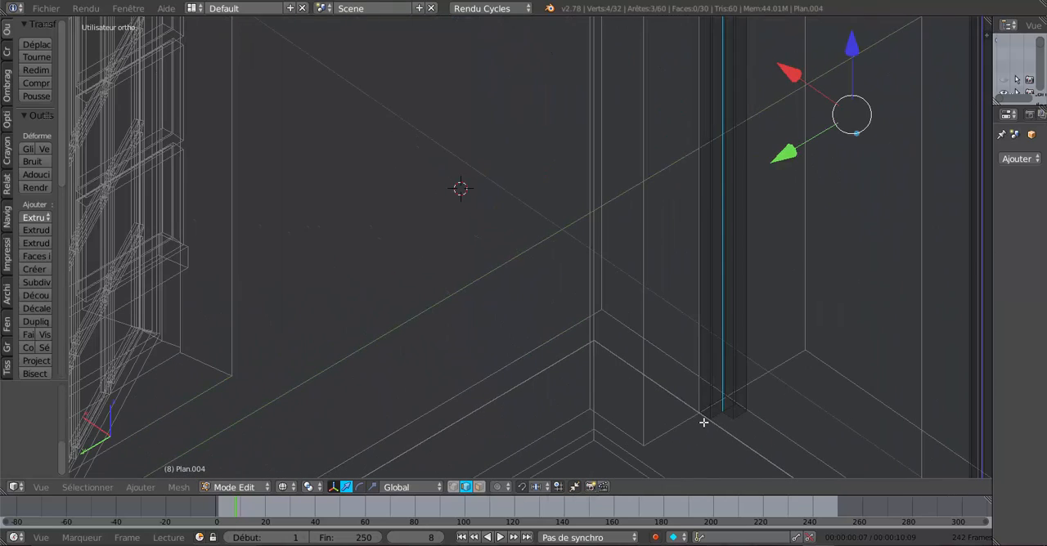
{"action": "middle_click_drag", "start_coordinate": [720, 421], "coordinate": [631, 417], "text": "shift"}
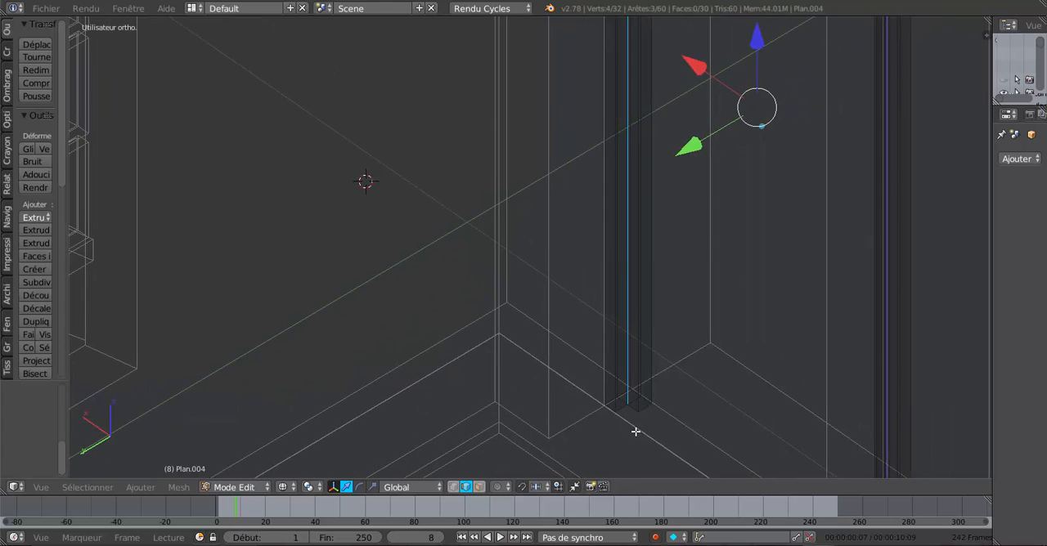
{"action": "scroll", "coordinate": [634, 432], "scroll_direction": "up", "scroll_amount": 1}
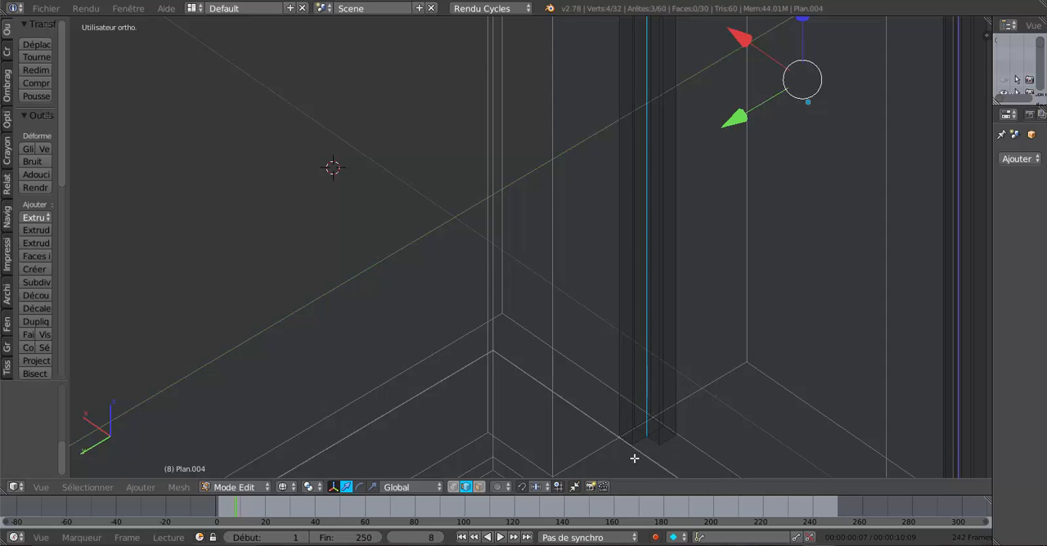
{"action": "scroll", "coordinate": [638, 439], "scroll_direction": "down", "scroll_amount": 3}
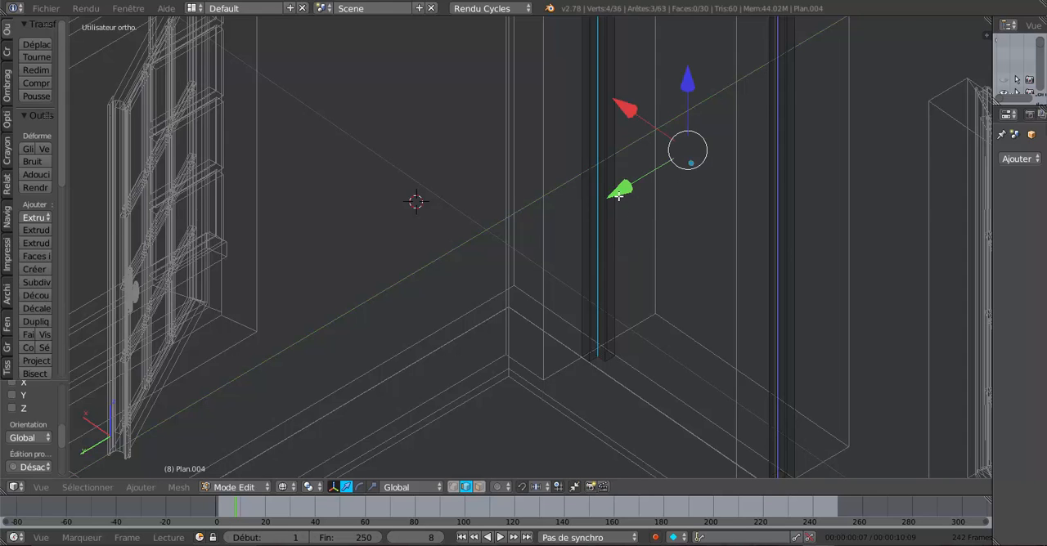
{"action": "key", "text": "shift+d"}
{"action": "key", "text": "y"}
{"action": "left_click", "coordinate": [802, 149]}
{"action": "scroll", "coordinate": [797, 286], "scroll_direction": "down", "scroll_amount": 5}
{"action": "middle_click_drag", "start_coordinate": [821, 341], "coordinate": [791, 331]}
{"action": "left_click_drag", "start_coordinate": [610, 223], "coordinate": [722, 232]}
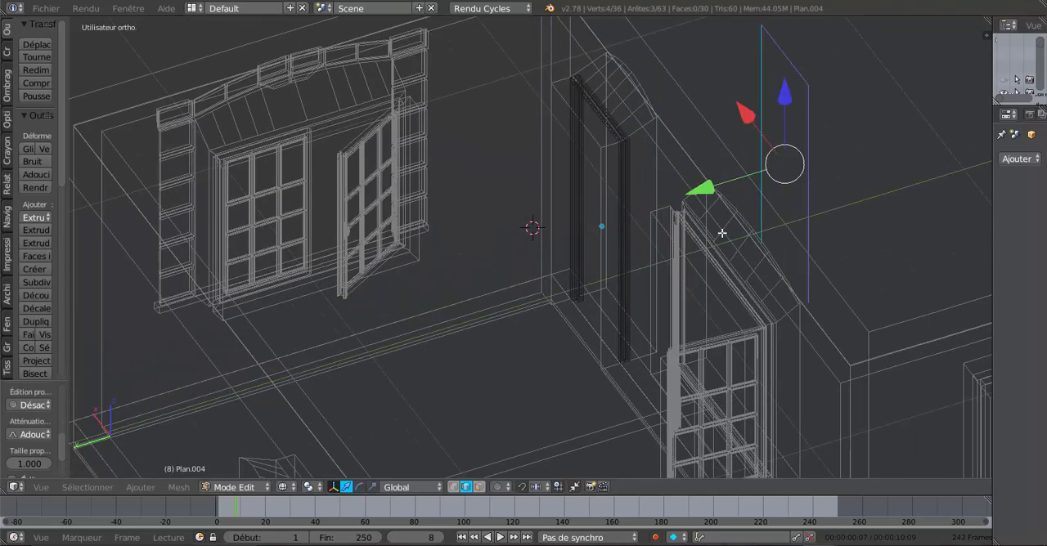
{"action": "middle_click_drag", "start_coordinate": [745, 296], "coordinate": [612, 259]}
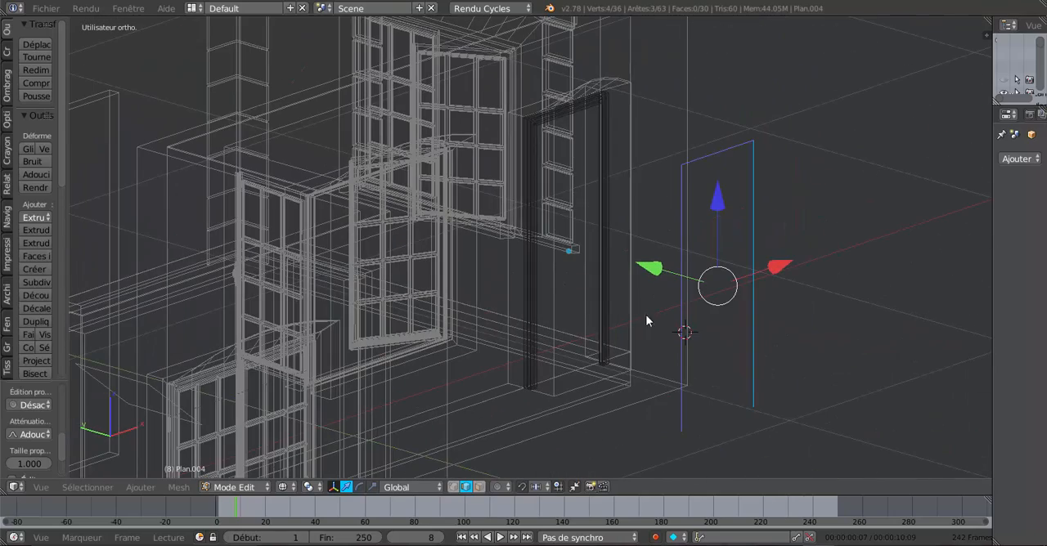
Step: Separate the duplicated three-edge outline from the door frame into its own object by selection
{"action": "key", "text": "Tab"}
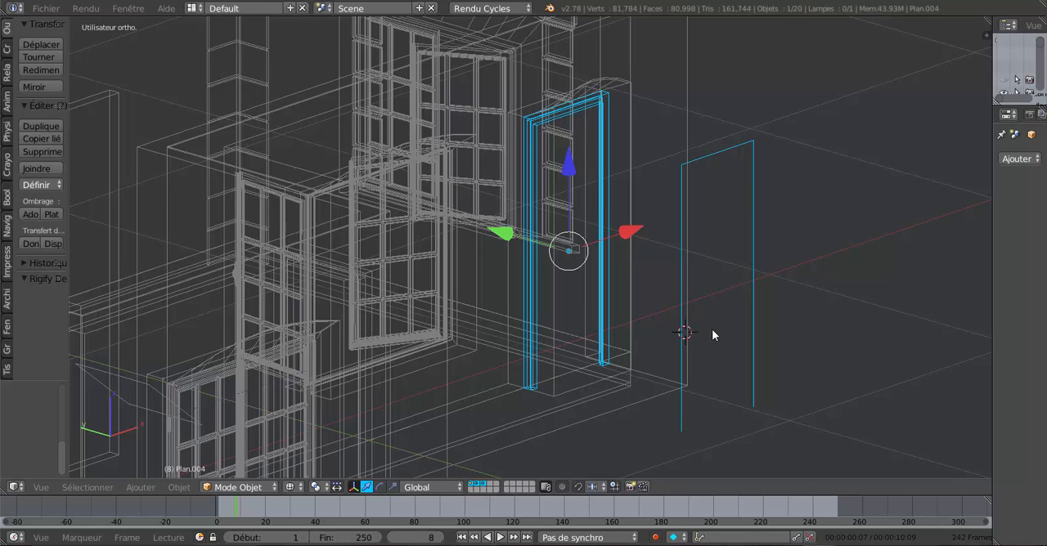
{"action": "right_click", "coordinate": [758, 325]}
{"action": "key", "text": "Tab"}
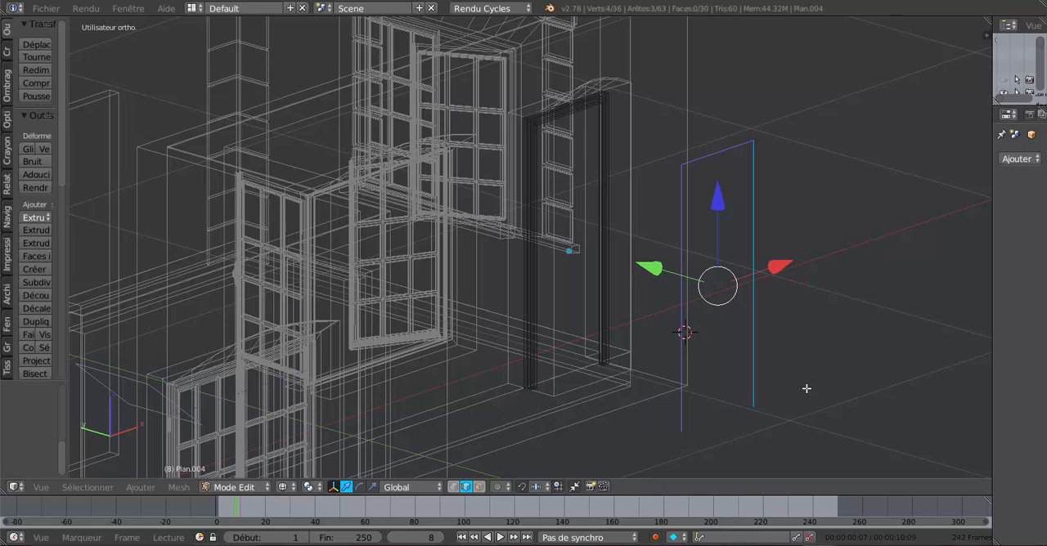
{"action": "key", "text": "p"}
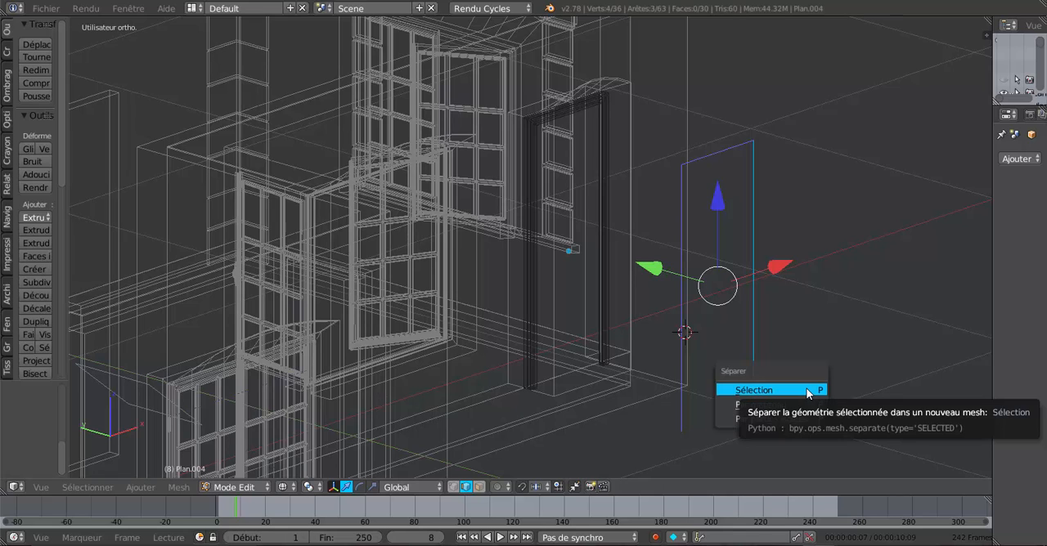
{"action": "left_click", "coordinate": [807, 391]}
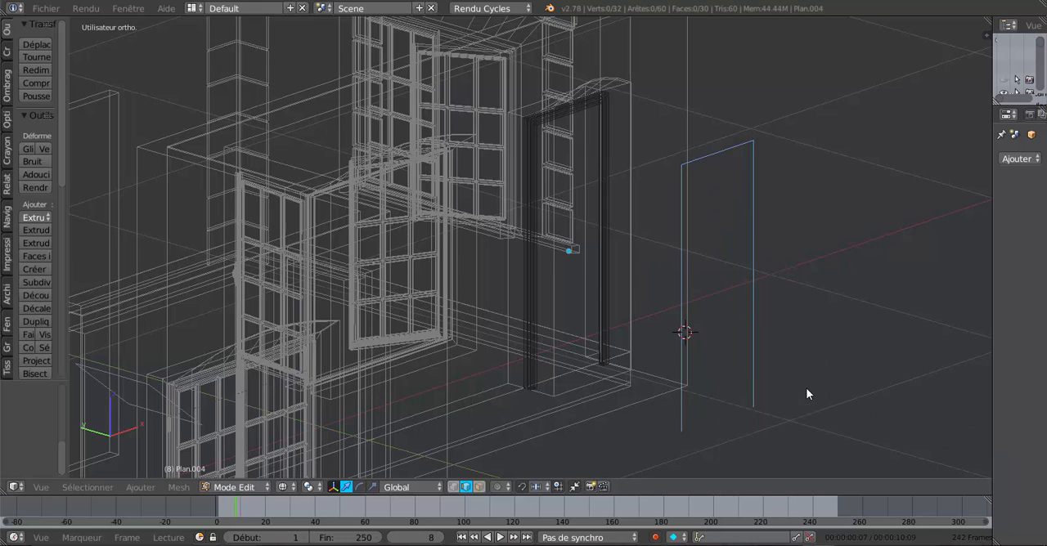
Step: Select the separated outline in Object Mode, return to solid display and isolate the outline in local view
{"action": "key", "text": "Tab"}
{"action": "key", "text": "Tab"}
{"action": "key", "text": "Tab"}
{"action": "right_click", "coordinate": [758, 315]}
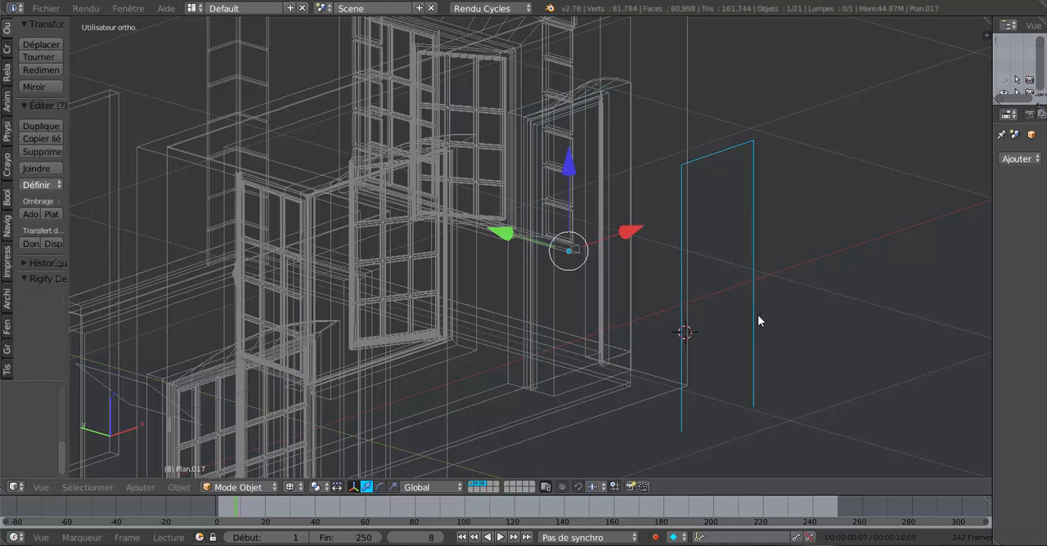
{"action": "key", "text": "z"}
{"action": "middle_click_drag", "start_coordinate": [784, 335], "coordinate": [730, 337]}
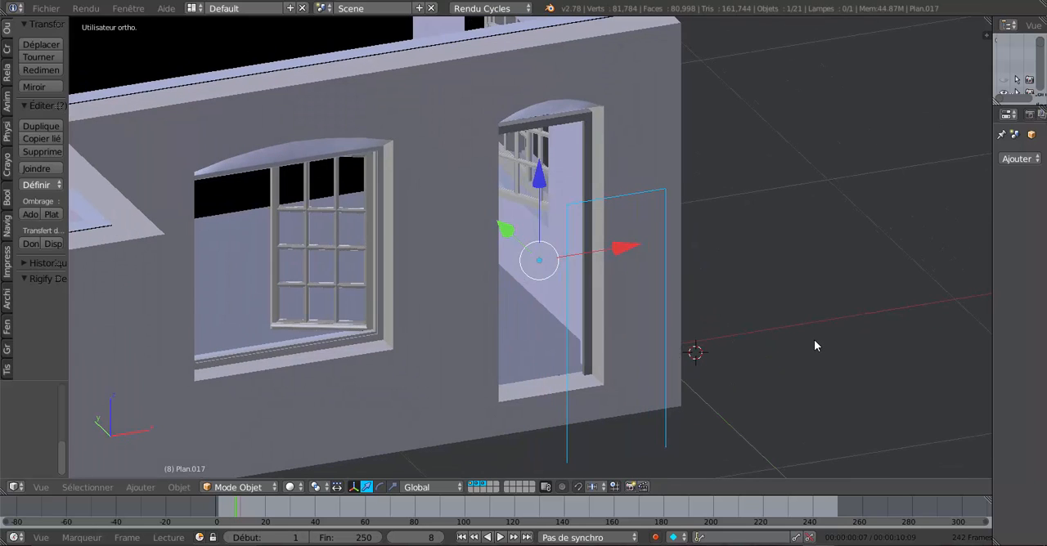
{"action": "key", "text": "KP_Divide"}
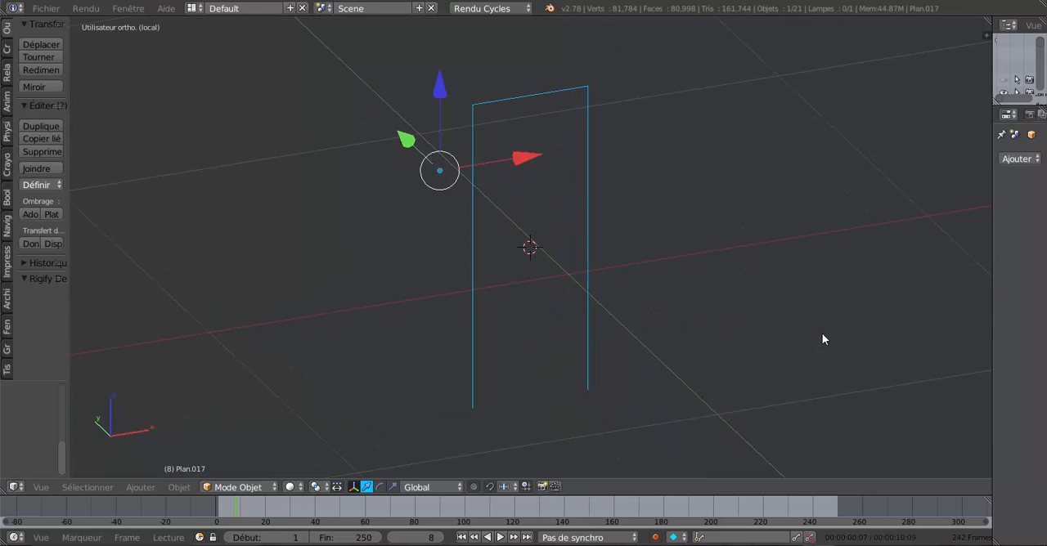
{"action": "middle_click_drag", "start_coordinate": [718, 320], "coordinate": [743, 323]}
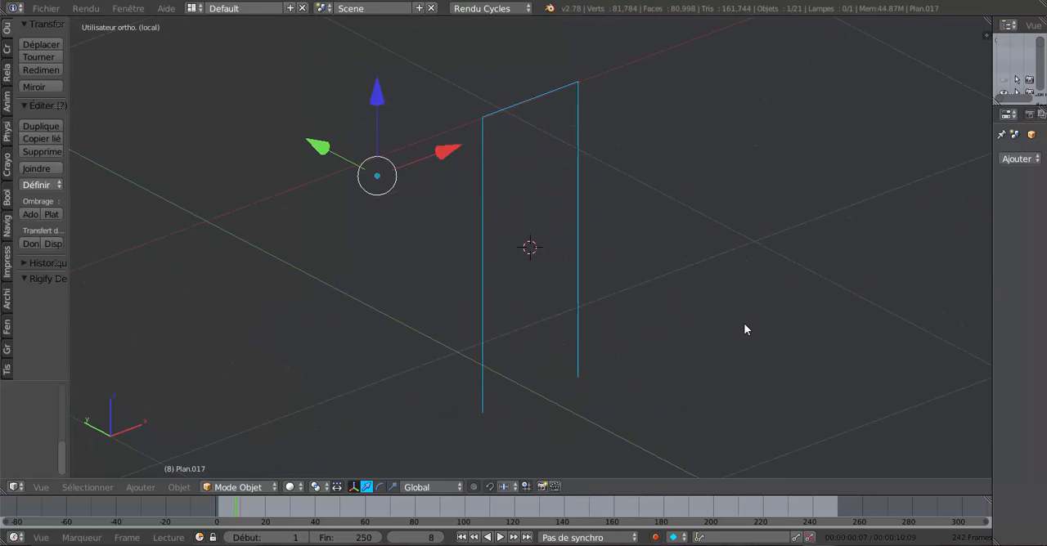
{"action": "scroll", "coordinate": [743, 323], "scroll_direction": "down", "scroll_amount": 4}
{"action": "scroll", "coordinate": [744, 323], "scroll_direction": "up", "scroll_amount": 4}
{"action": "scroll", "coordinate": [569, 312], "scroll_direction": "up", "scroll_amount": 3}
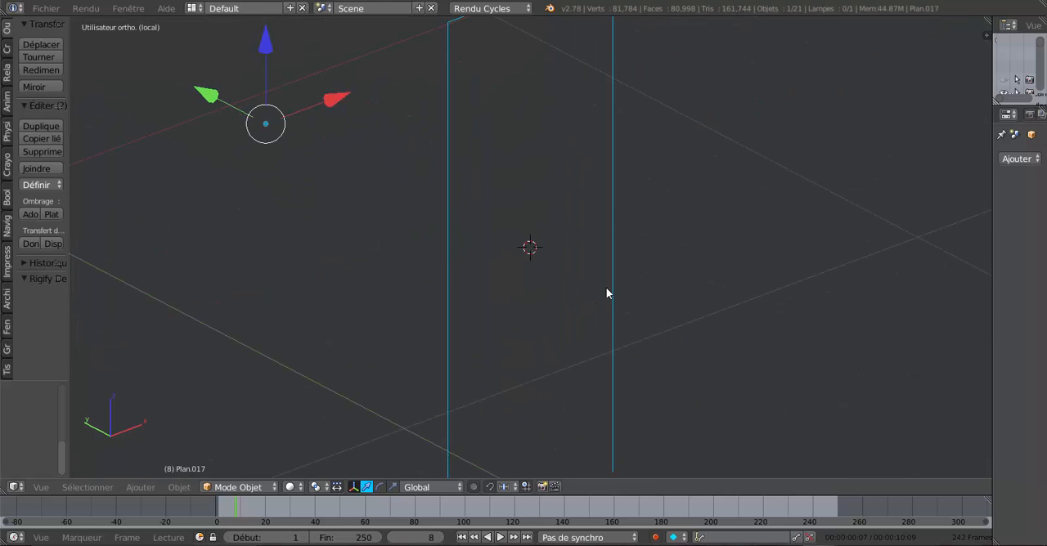
Step: Isolate the house walls in local view, examine their mesh in Edit Mode, and return to the full scene
{"action": "key", "text": "KP_Divide"}
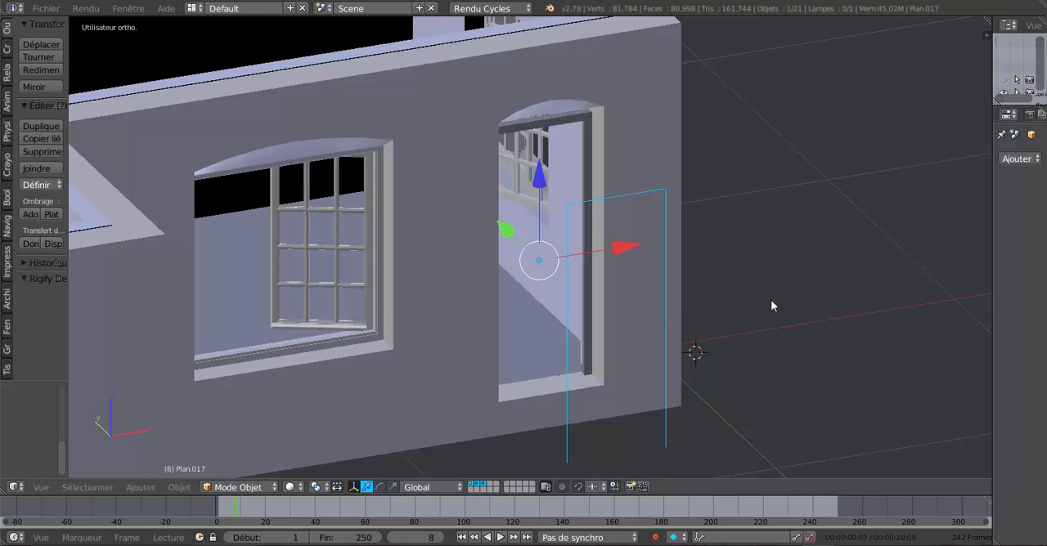
{"action": "right_click", "coordinate": [659, 137]}
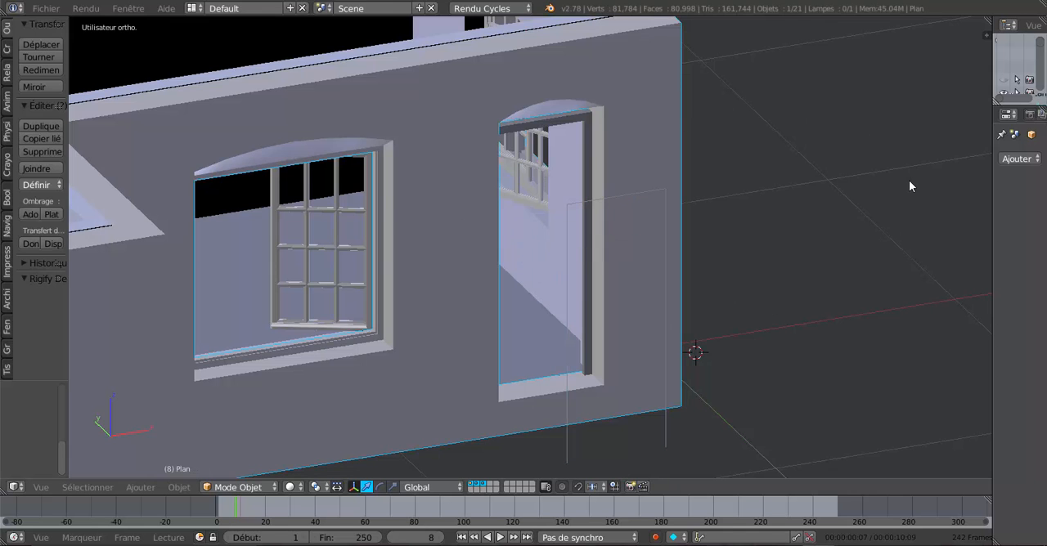
{"action": "key", "text": "KP_Divide"}
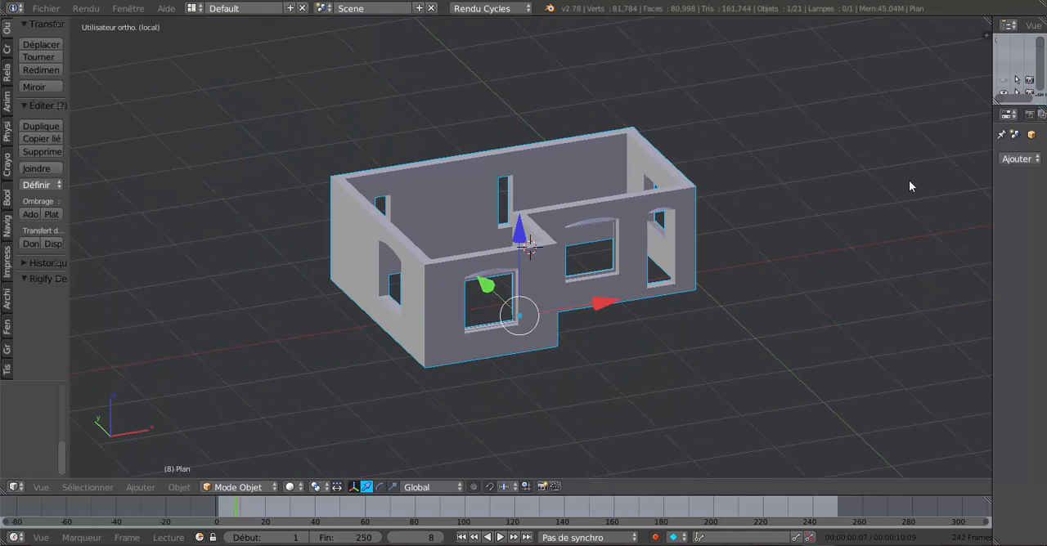
{"action": "scroll", "coordinate": [909, 180], "scroll_direction": "up", "scroll_amount": 4}
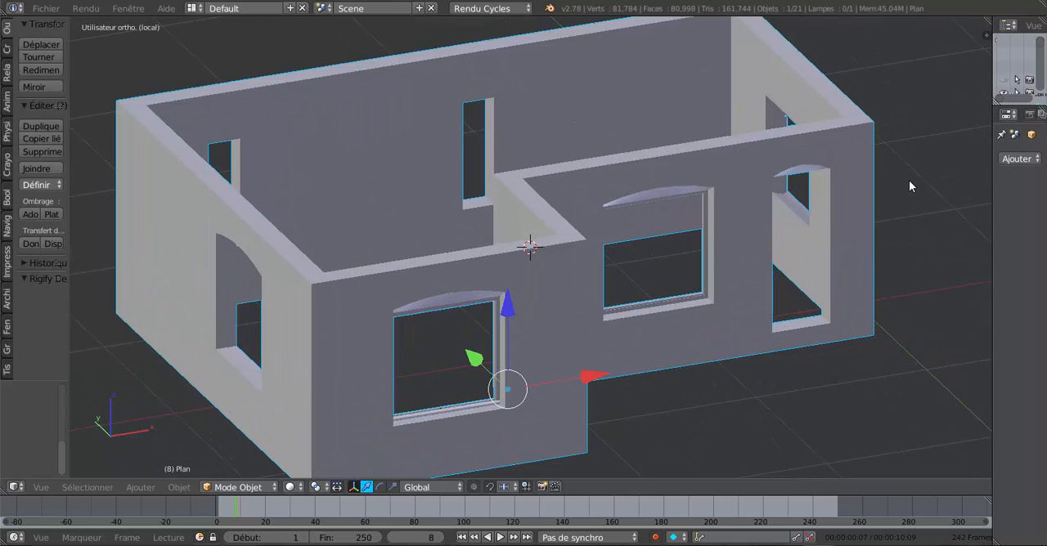
{"action": "key", "text": "Tab"}
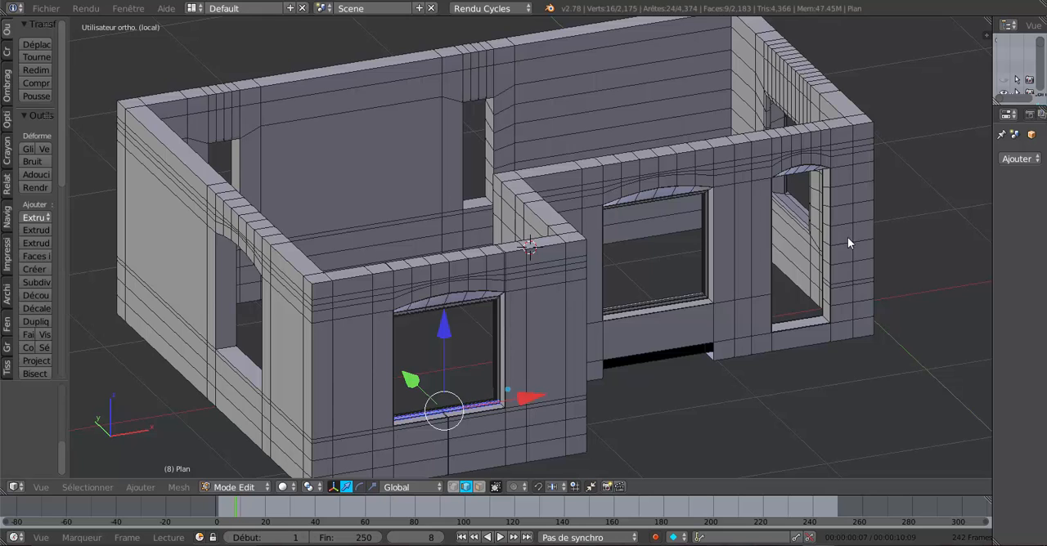
{"action": "key", "text": "Tab"}
{"action": "key", "text": "KP_Divide"}
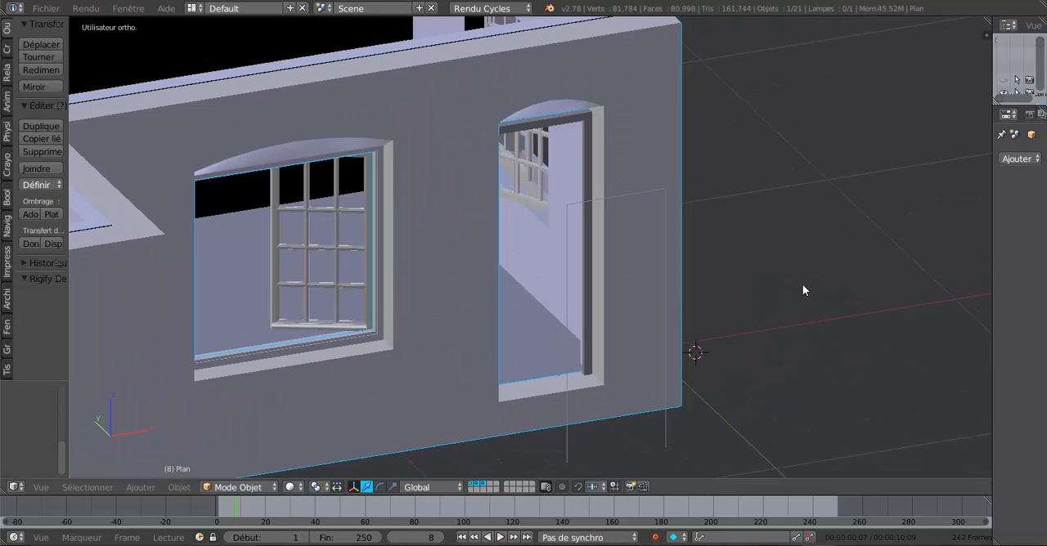
Step: Select the separated door outline in front of the wall and isolate it in local view
{"action": "middle_click_drag", "start_coordinate": [766, 322], "coordinate": [775, 324]}
{"action": "right_click", "coordinate": [719, 322]}
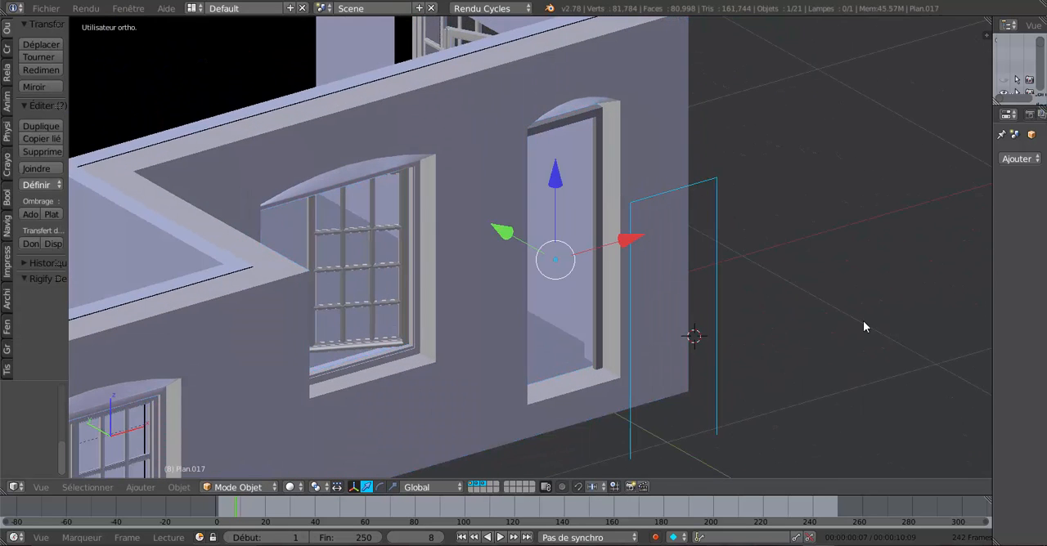
{"action": "key", "text": "KP_Divide"}
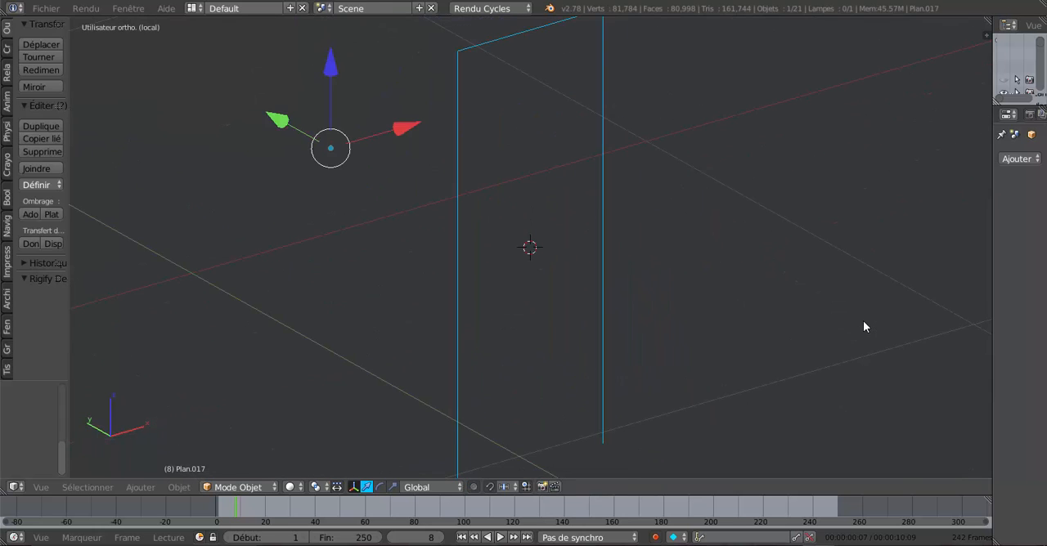
{"action": "middle_click_drag", "start_coordinate": [804, 351], "coordinate": [727, 353]}
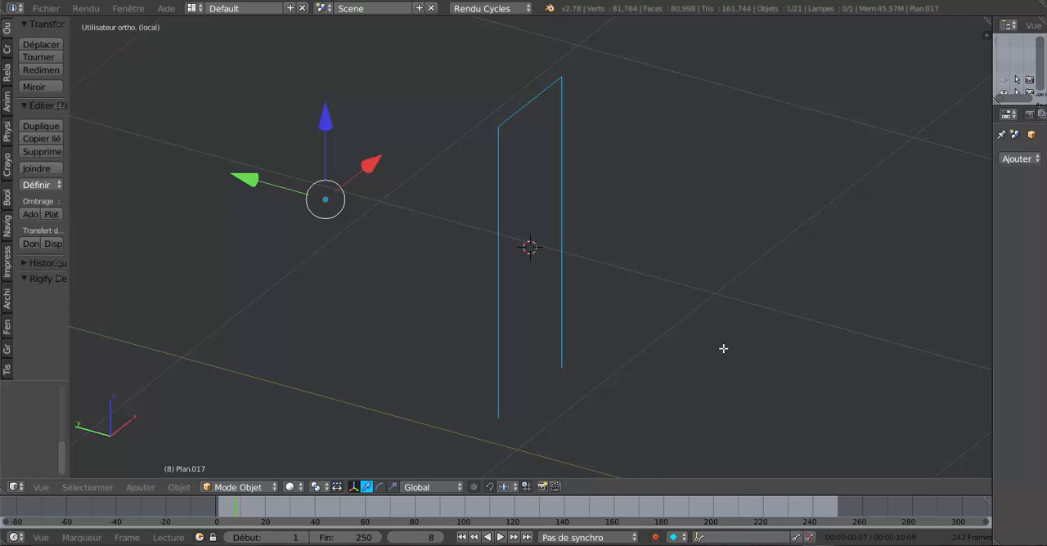
Step: In Edit Mode, select the outline's two vertical edges and fill a face between them
{"action": "key", "text": "Tab"}
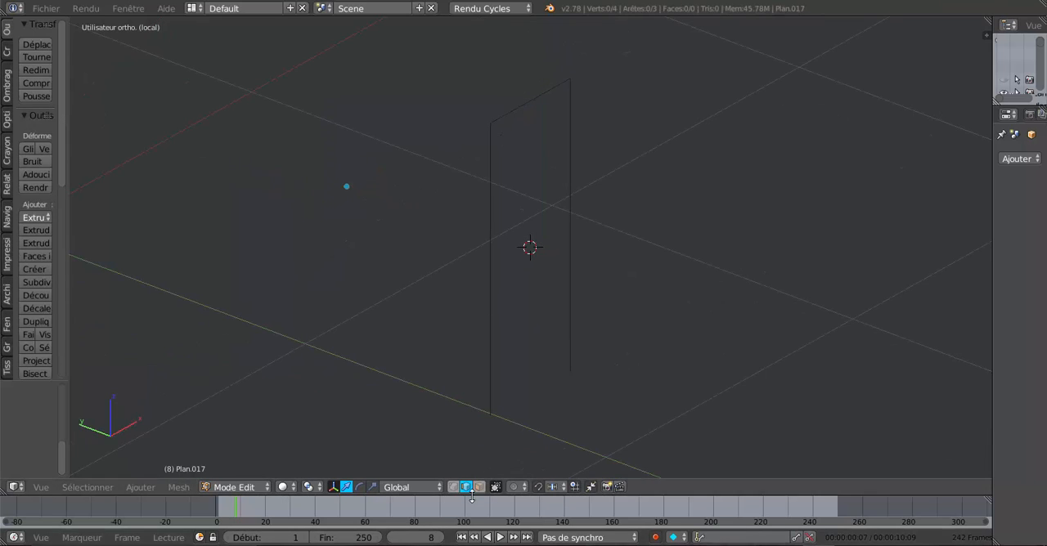
{"action": "right_click", "coordinate": [490, 320]}
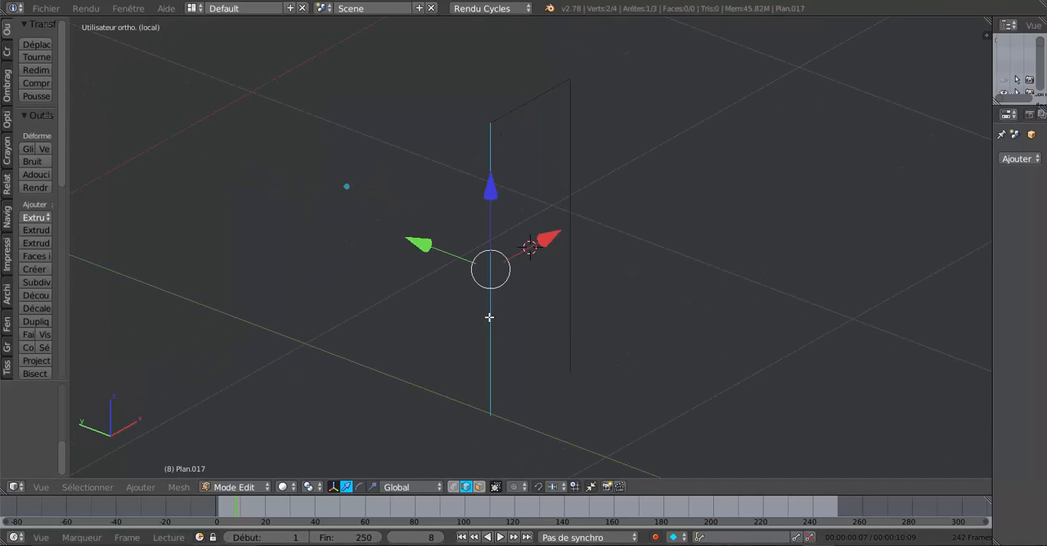
{"action": "right_click", "coordinate": [571, 269], "text": "shift"}
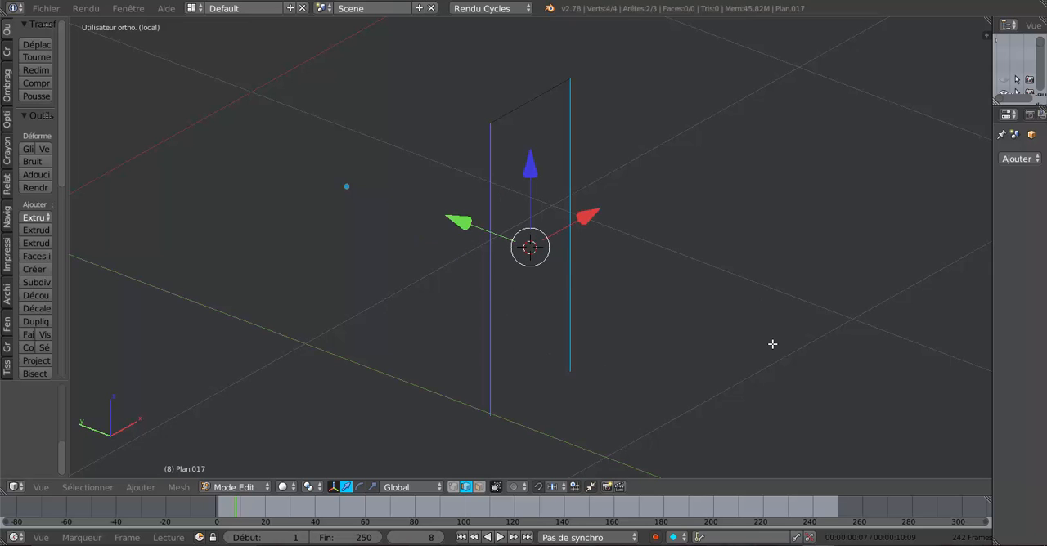
{"action": "key", "text": "f"}
{"action": "middle_click_drag", "start_coordinate": [775, 352], "coordinate": [641, 356]}
{"action": "scroll", "coordinate": [620, 343], "scroll_direction": "down", "scroll_amount": 3}
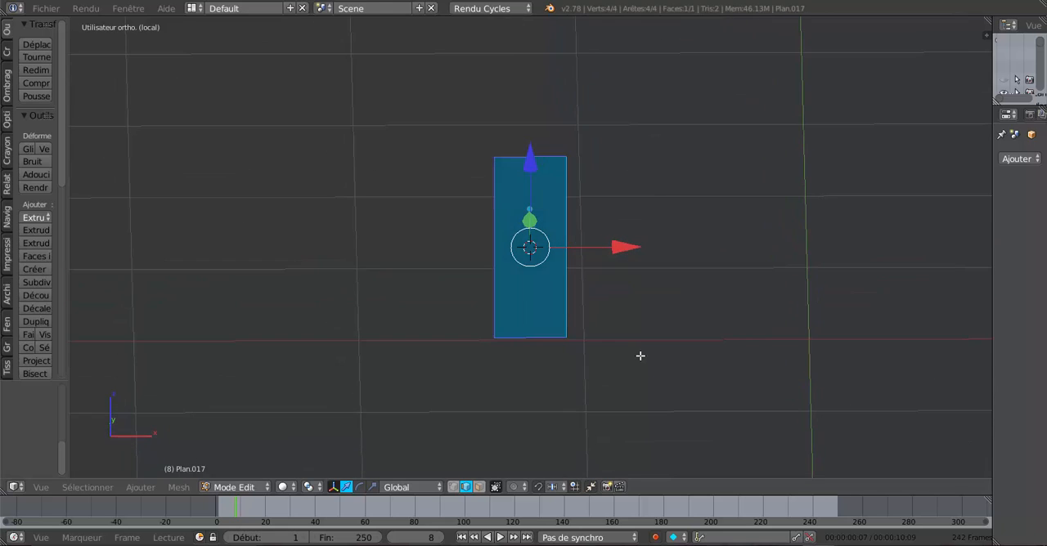
Step: Leave local view and move the door face along Y into the rebate of the frame in the wall opening
{"action": "key", "text": "KP_Divide"}
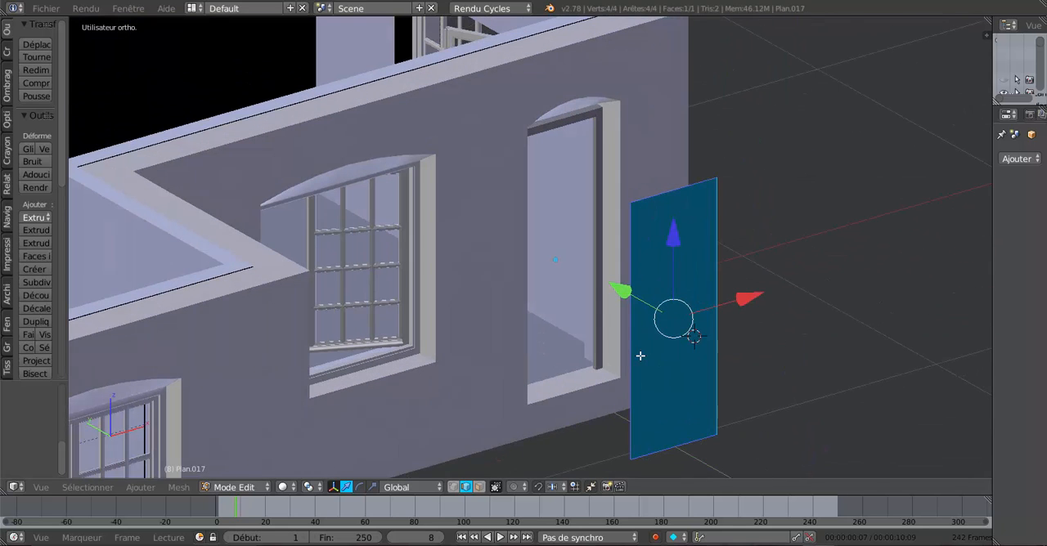
{"action": "key", "text": "KP_1"}
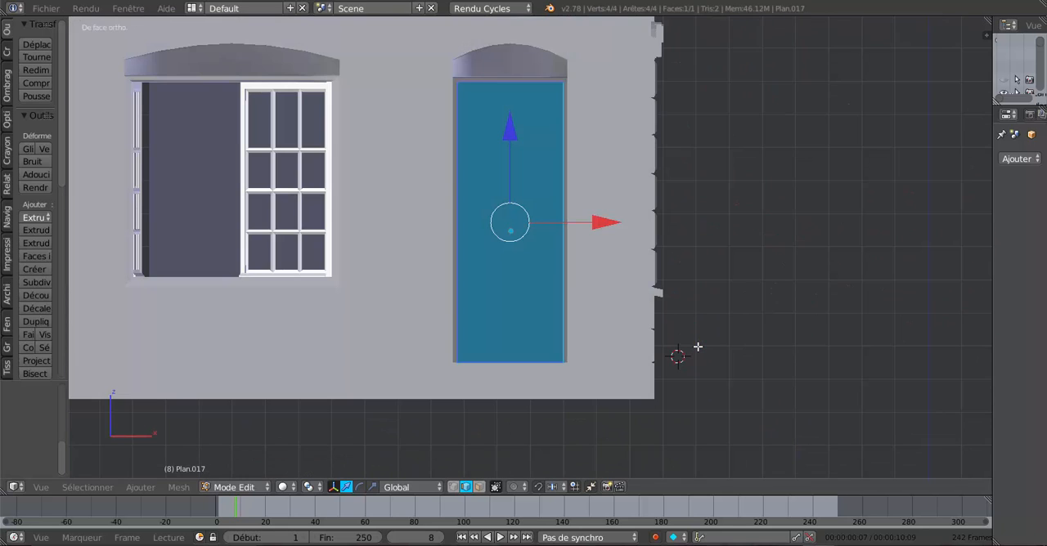
{"action": "middle_click_drag", "start_coordinate": [550, 324], "coordinate": [630, 323]}
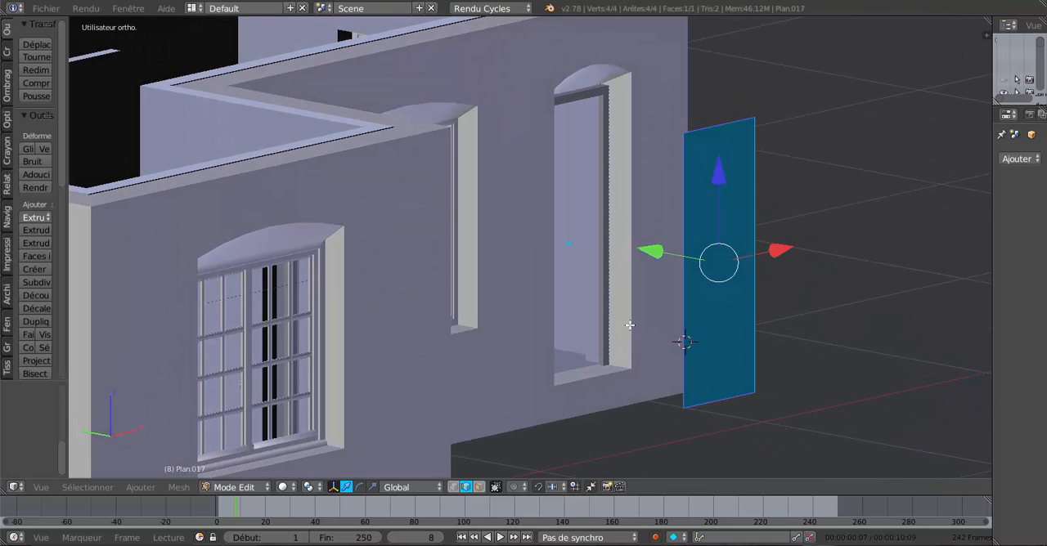
{"action": "left_click_drag", "start_coordinate": [649, 248], "coordinate": [500, 198]}
{"action": "middle_click_drag", "start_coordinate": [577, 224], "coordinate": [673, 257]}
{"action": "scroll", "coordinate": [675, 259], "scroll_direction": "up", "scroll_amount": 6}
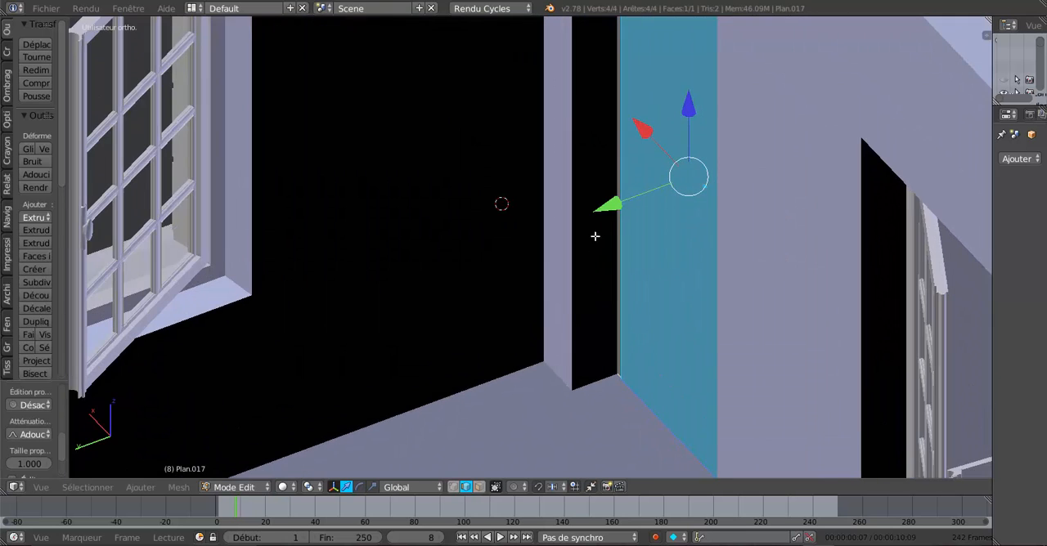
{"action": "left_click_drag", "start_coordinate": [621, 209], "coordinate": [632, 203]}
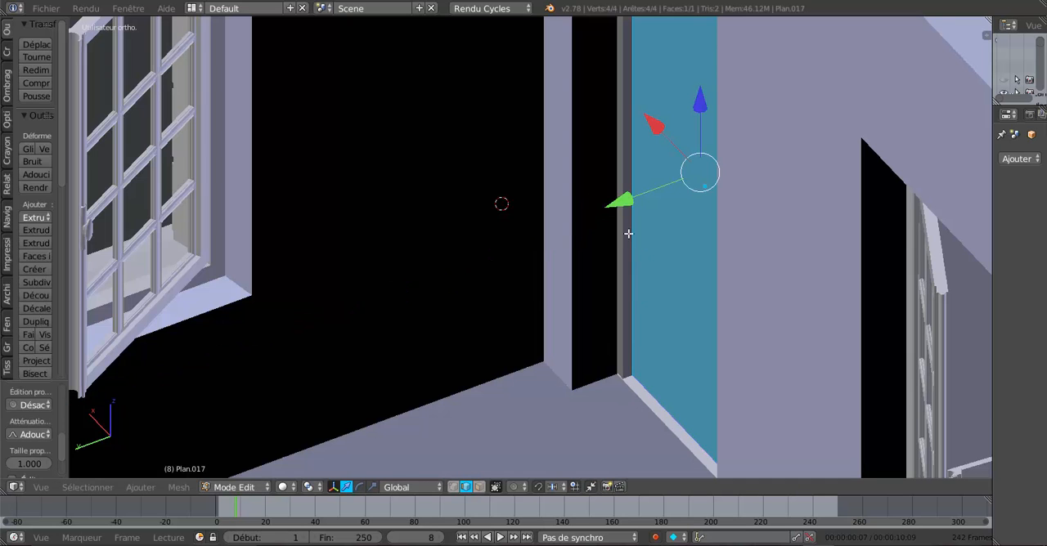
Step: Switch to face select mode and try to inset the door face within the frame
{"action": "middle_click_drag", "start_coordinate": [629, 234], "coordinate": [550, 252]}
{"action": "middle_click_drag", "start_coordinate": [615, 293], "coordinate": [541, 298]}
{"action": "scroll", "coordinate": [597, 285], "scroll_direction": "down", "scroll_amount": 2}
{"action": "scroll", "coordinate": [541, 298], "scroll_direction": "up", "scroll_amount": 1}
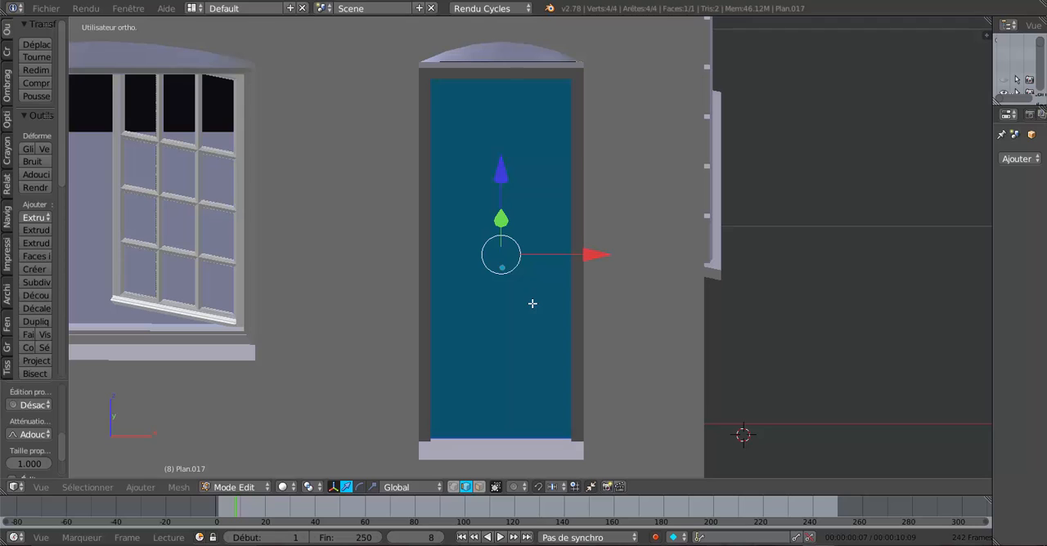
{"action": "key", "text": "i"}
{"action": "key", "text": "Escape"}
{"action": "key", "text": "a"}
{"action": "key", "text": "a"}
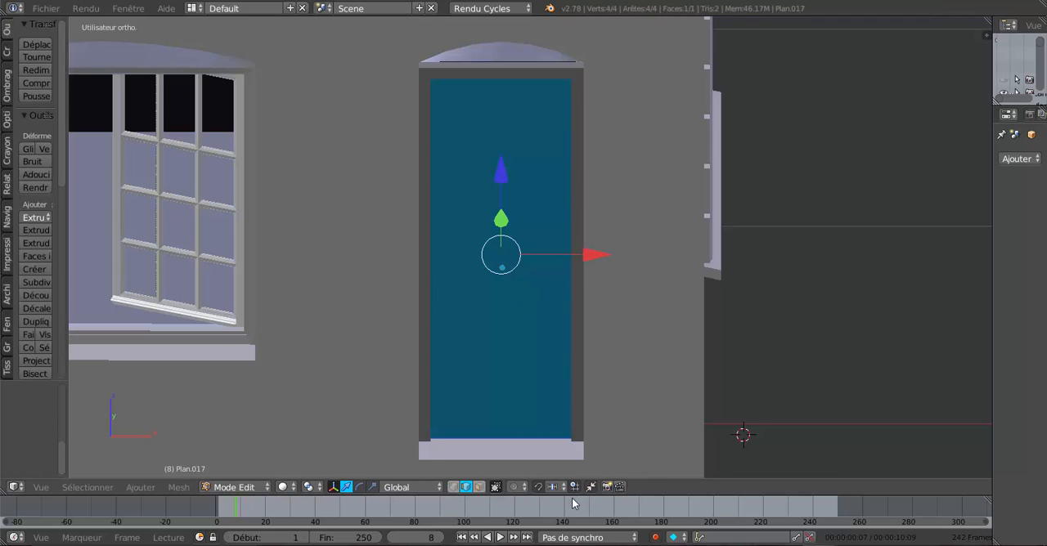
{"action": "left_click", "coordinate": [480, 487]}
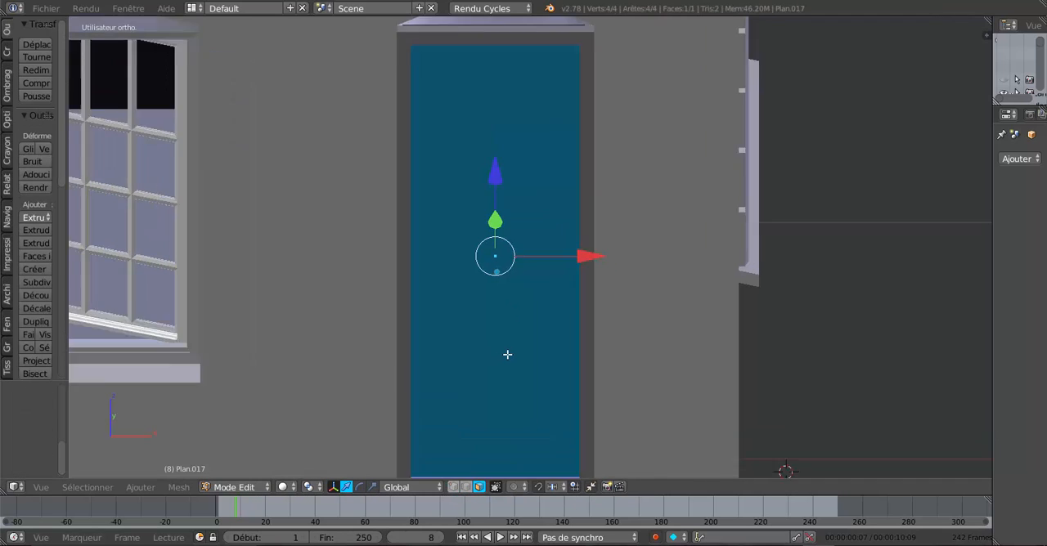
{"action": "key", "text": "i"}
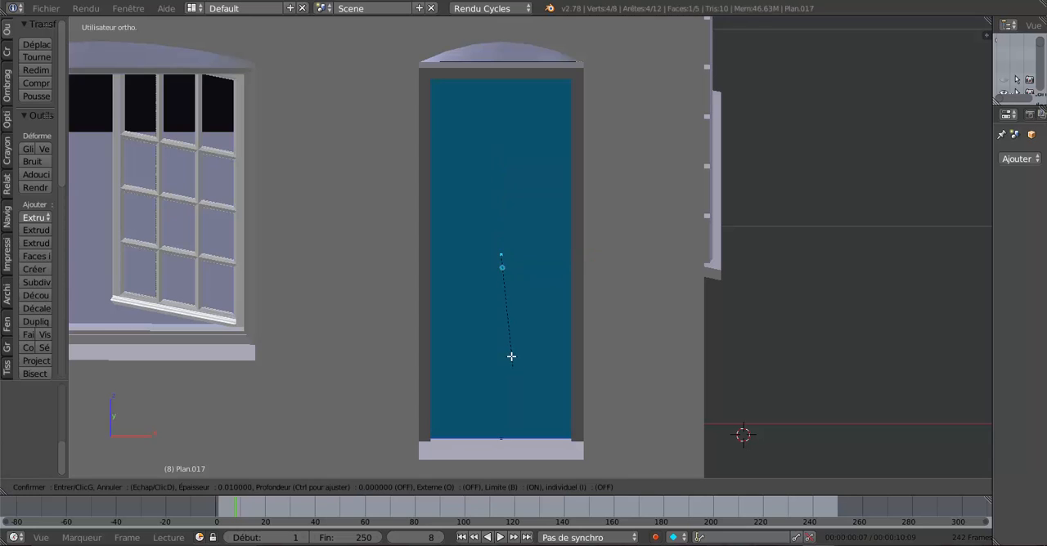
{"action": "right_click", "coordinate": [505, 332]}
Step: Re-enter Edit Mode, reselect the door face and try the inset again
{"action": "mouse_move", "coordinate": [529, 329]}
{"action": "middle_mouse_down"}
{"action": "mouse_move", "coordinate": [764, 360]}
{"action": "mouse_move", "coordinate": [603, 365]}
{"action": "mouse_move", "coordinate": [523, 344]}
{"action": "mouse_move", "coordinate": [544, 341]}
{"action": "middle_mouse_up"}
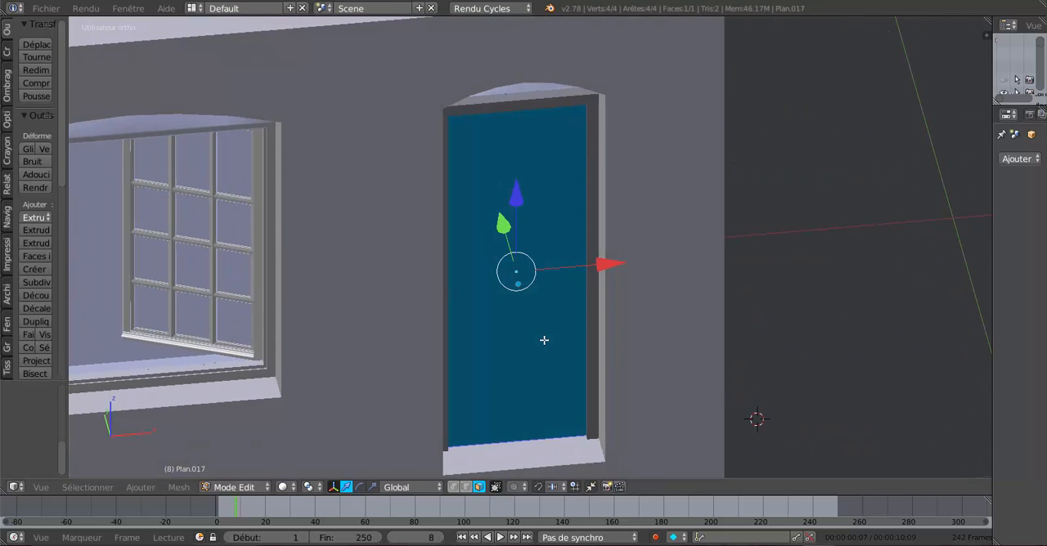
{"action": "key", "text": "Tab"}
{"action": "middle_click_drag", "start_coordinate": [543, 332], "coordinate": [523, 316]}
{"action": "key", "text": "Tab"}
{"action": "right_click", "coordinate": [523, 316]}
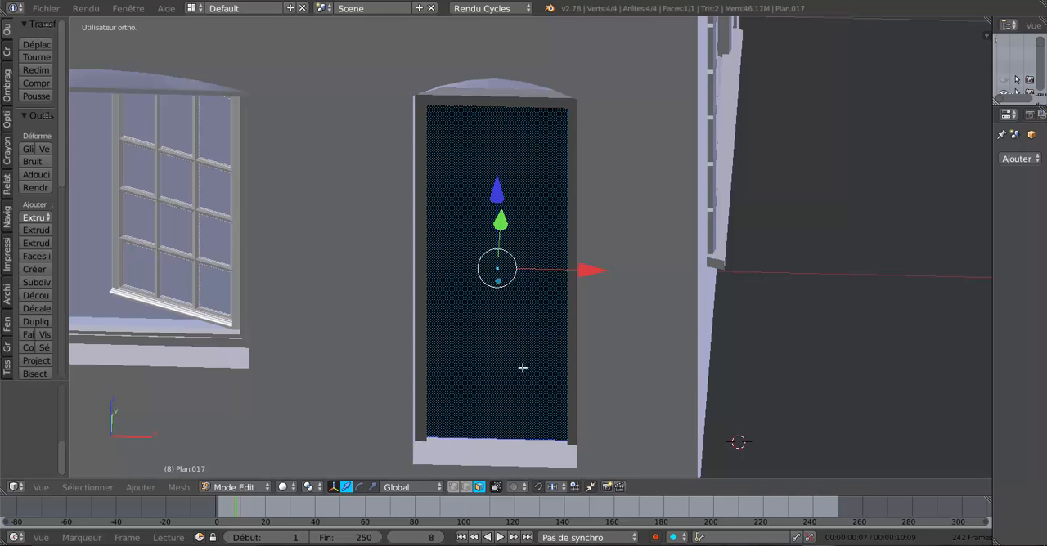
{"action": "key", "text": "i"}
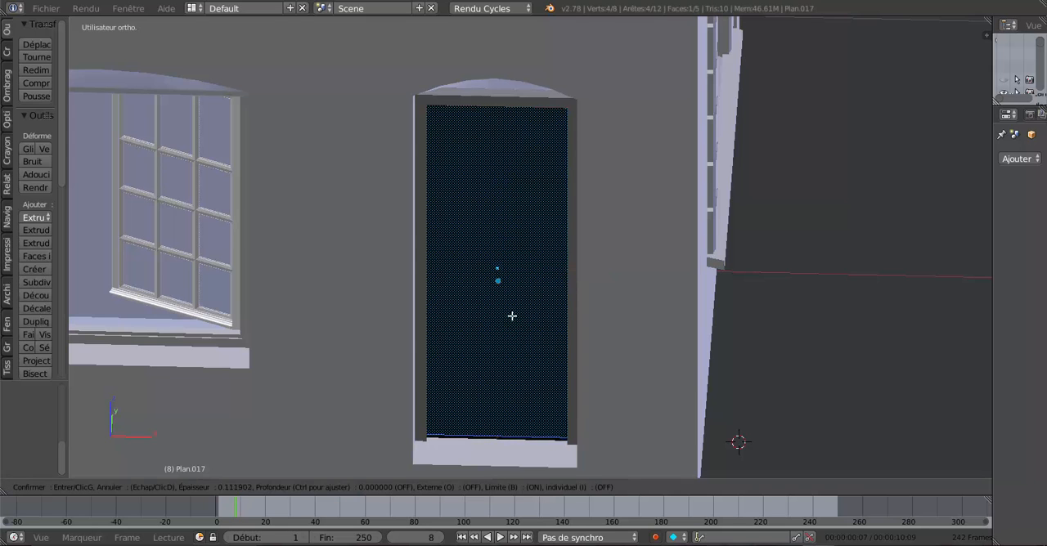
{"action": "right_click", "coordinate": [518, 332]}
Step: Move the door face along Y to stand outside the wall, then isolate the door in local view in Object Mode
{"action": "middle_click_drag", "start_coordinate": [521, 334], "coordinate": [547, 335]}
{"action": "left_click_drag", "start_coordinate": [503, 235], "coordinate": [554, 298]}
{"action": "middle_click_drag", "start_coordinate": [554, 298], "coordinate": [596, 310]}
{"action": "key", "text": "Tab"}
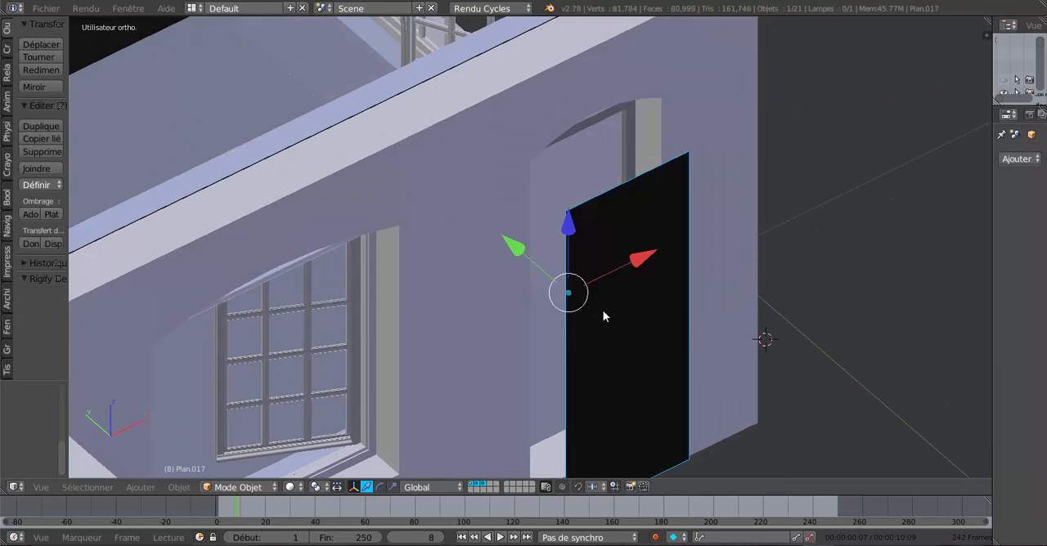
{"action": "key", "text": "Tab"}
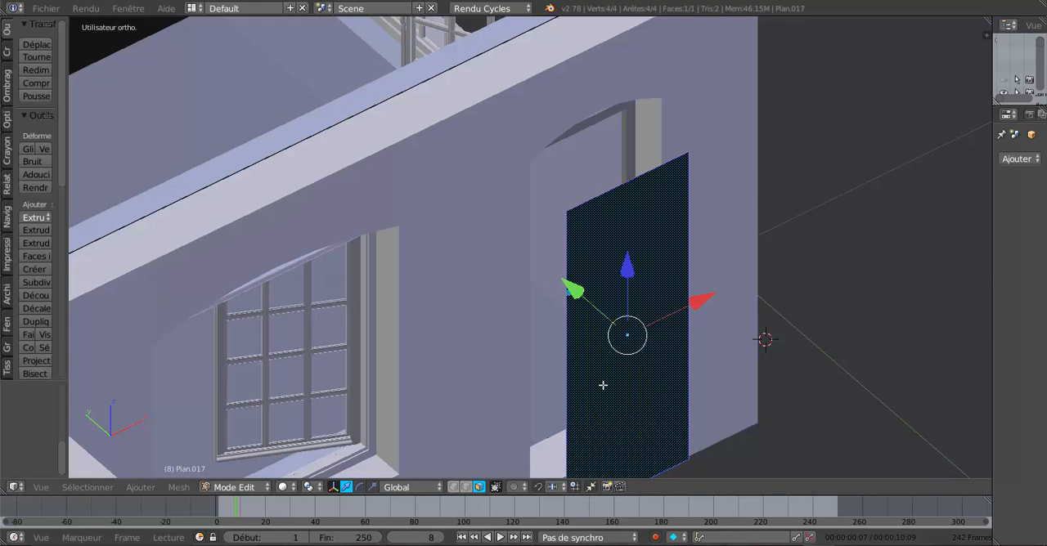
{"action": "key", "text": "Tab"}
{"action": "key", "text": "KP_Divide"}
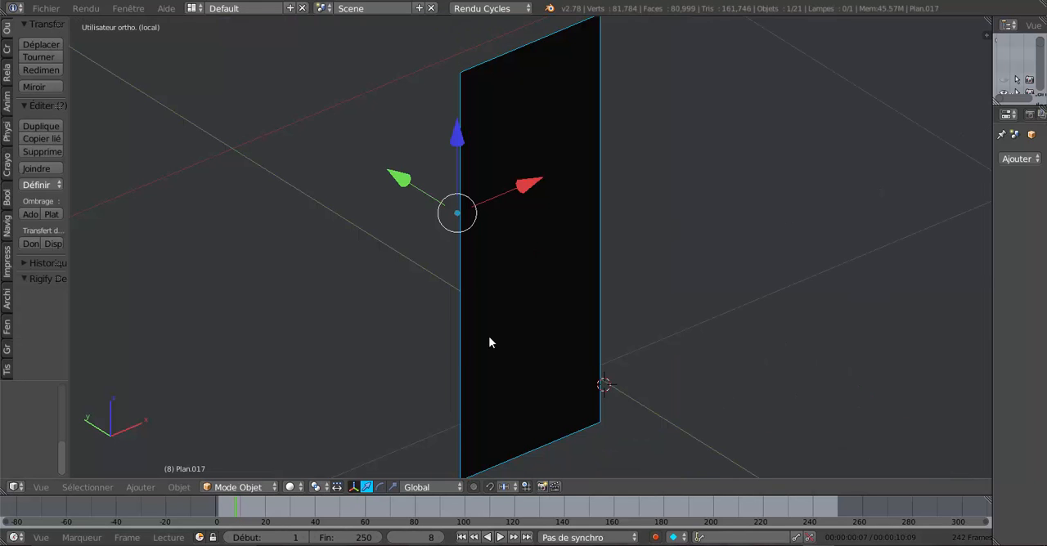
Step: Widen the tool shelf, set the door's origin to its geometry and enter Edit Mode
{"action": "middle_click_drag", "start_coordinate": [488, 344], "coordinate": [601, 297]}
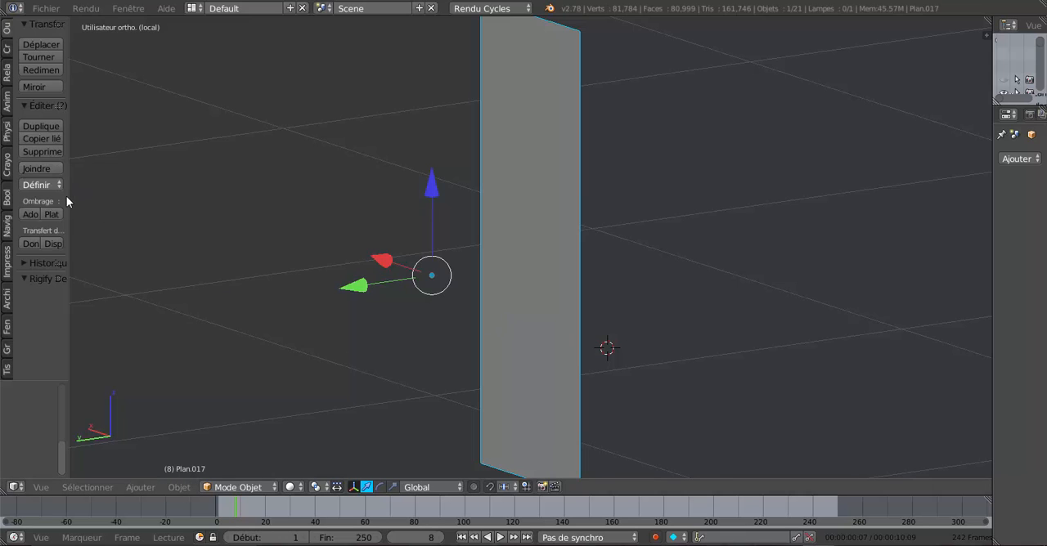
{"action": "left_click_drag", "start_coordinate": [67, 195], "coordinate": [220, 199]}
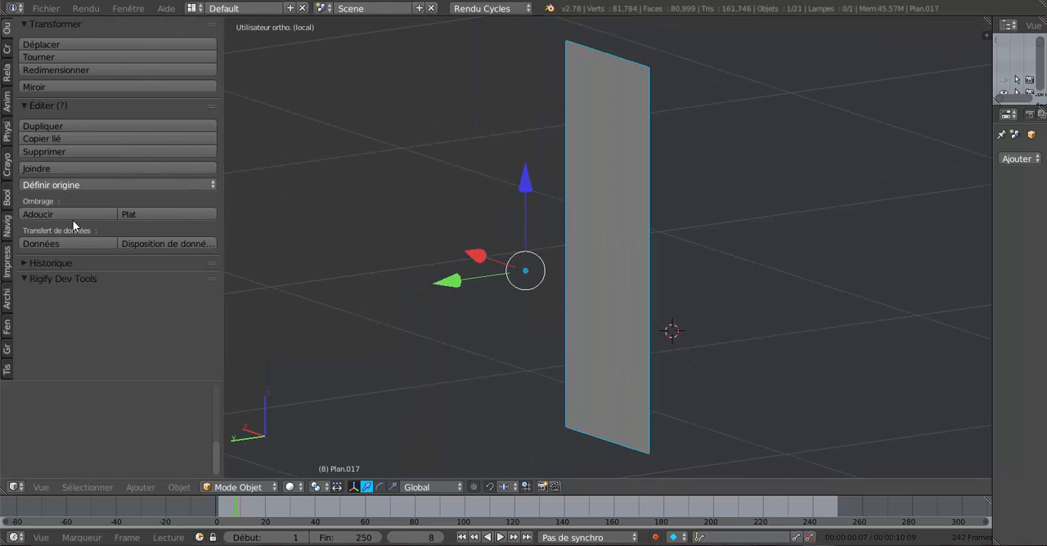
{"action": "left_click", "coordinate": [65, 186]}
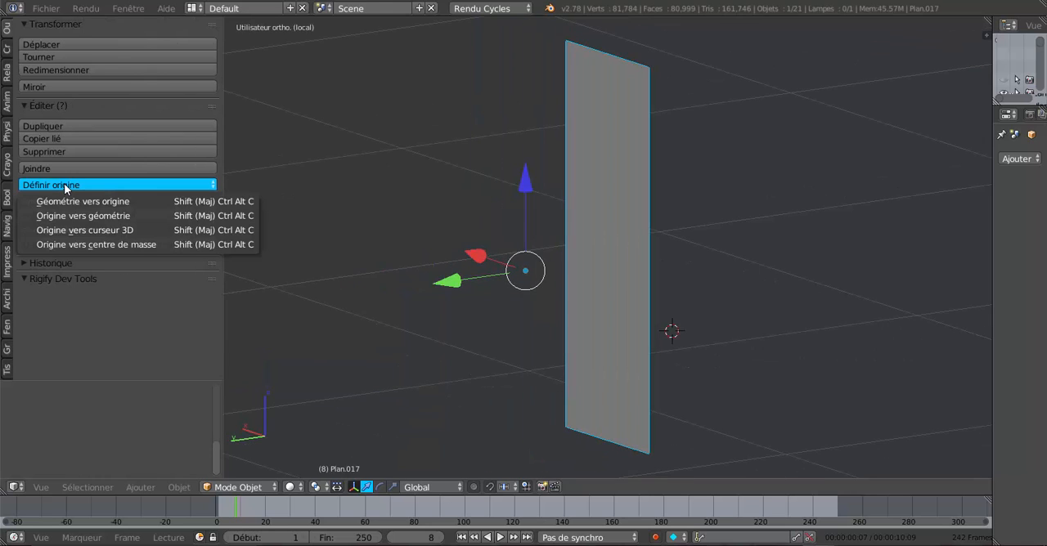
{"action": "left_click", "coordinate": [93, 215]}
{"action": "middle_click_drag", "start_coordinate": [540, 233], "coordinate": [506, 249]}
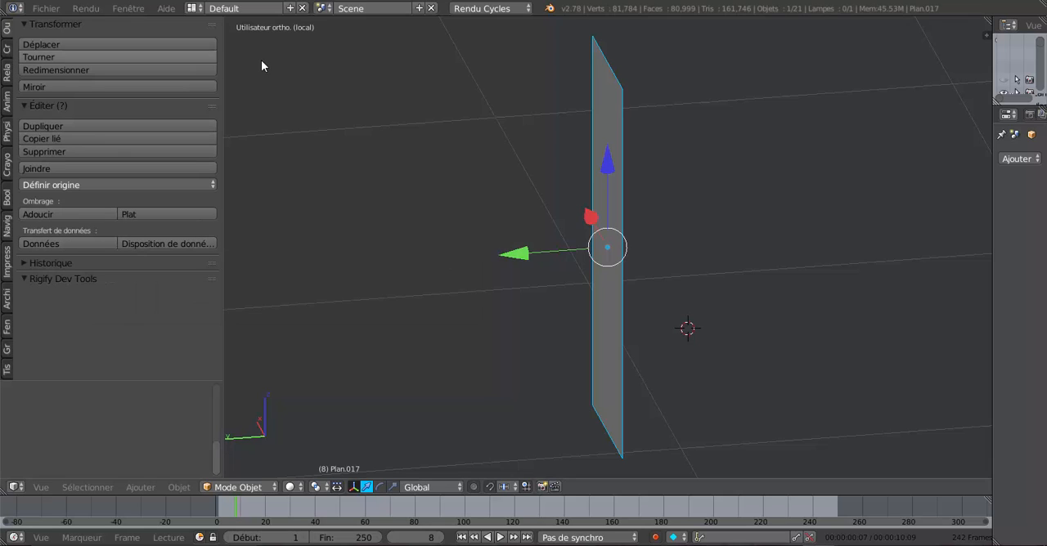
{"action": "key", "text": "Tab"}
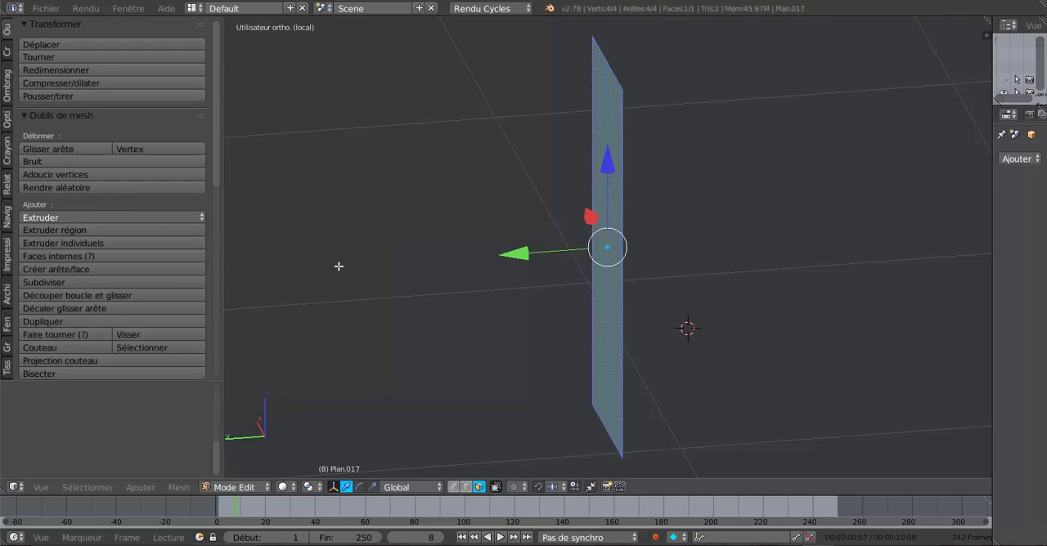
Step: Show the shading and normals tools, then leave local view to bring the house back around the door
{"action": "left_click", "coordinate": [8, 86]}
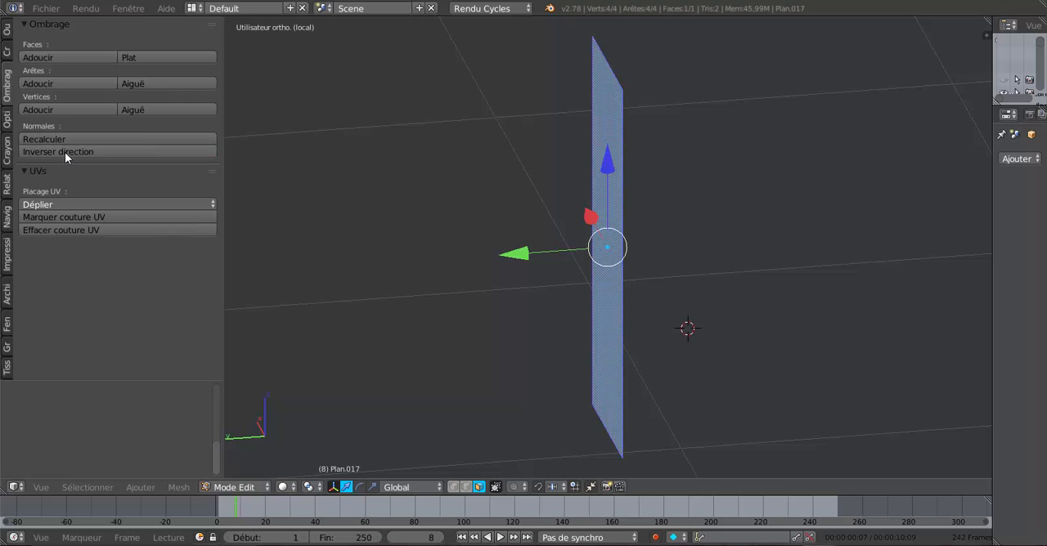
{"action": "scroll", "coordinate": [710, 249], "scroll_direction": "down", "scroll_amount": 1}
{"action": "middle_click_drag", "start_coordinate": [711, 250], "coordinate": [596, 260]}
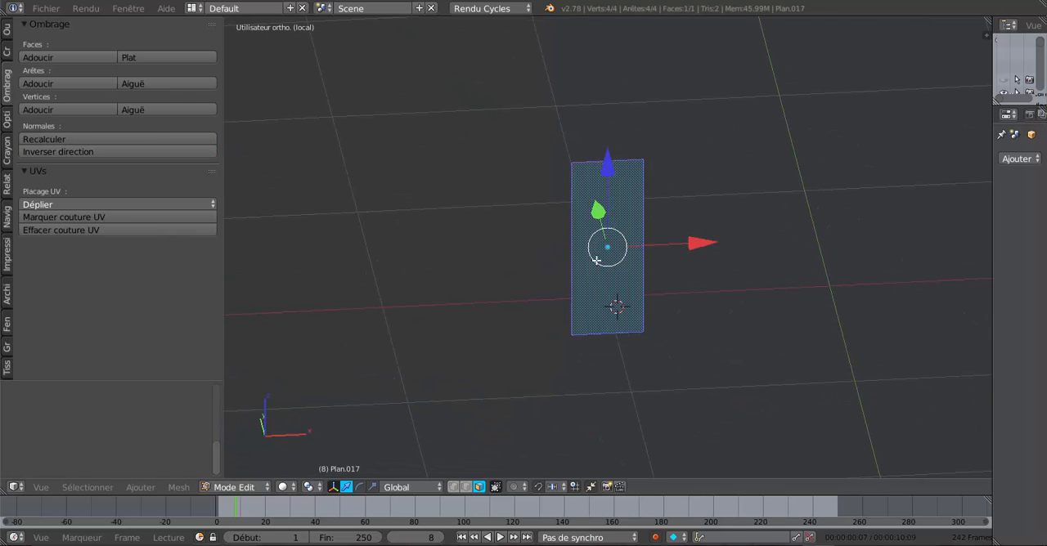
{"action": "key", "text": "KP_Divide"}
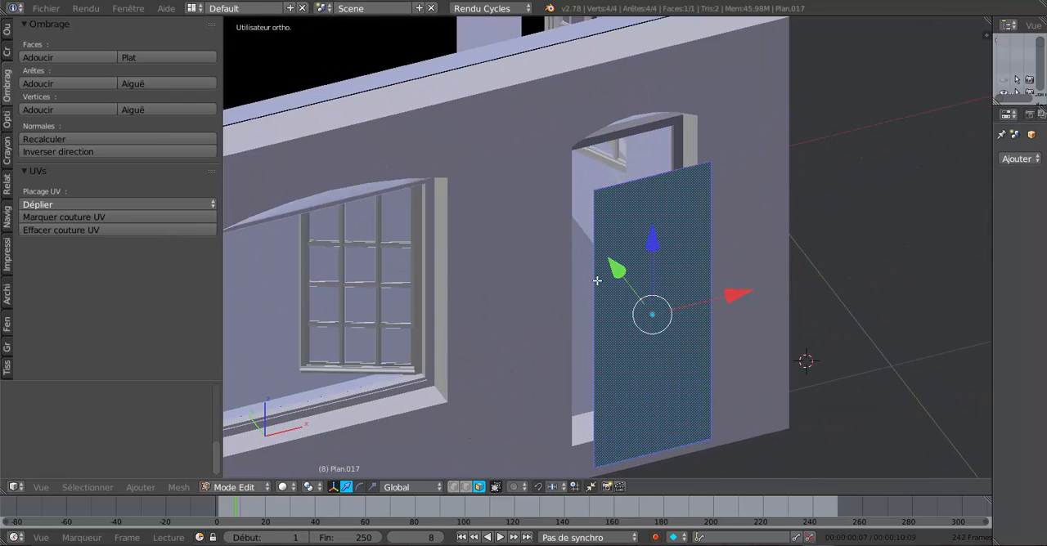
{"action": "middle_click_drag", "start_coordinate": [597, 281], "coordinate": [540, 279]}
{"action": "middle_click_drag", "start_coordinate": [587, 302], "coordinate": [567, 302]}
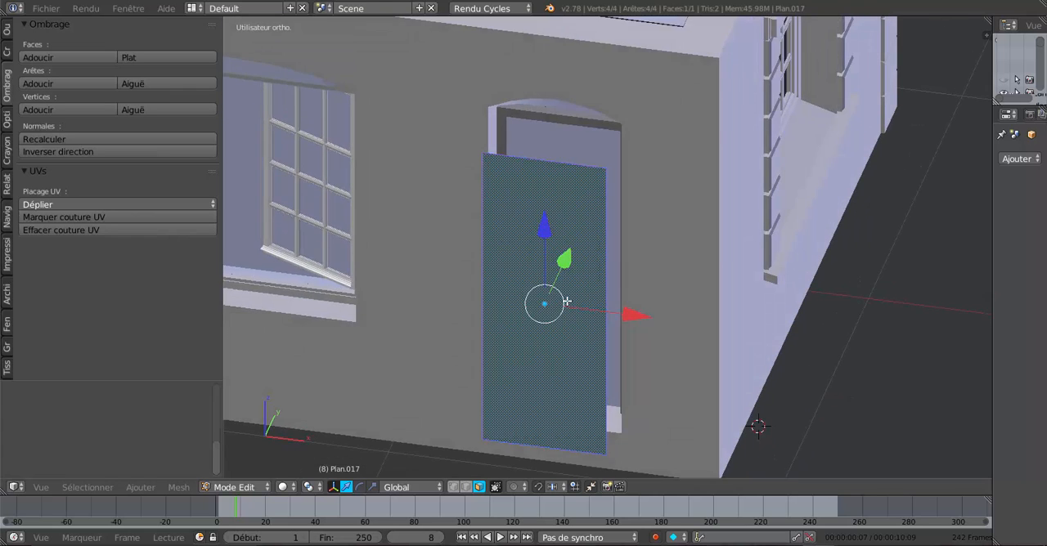
{"action": "scroll", "coordinate": [567, 301], "scroll_direction": "up", "scroll_amount": 1}
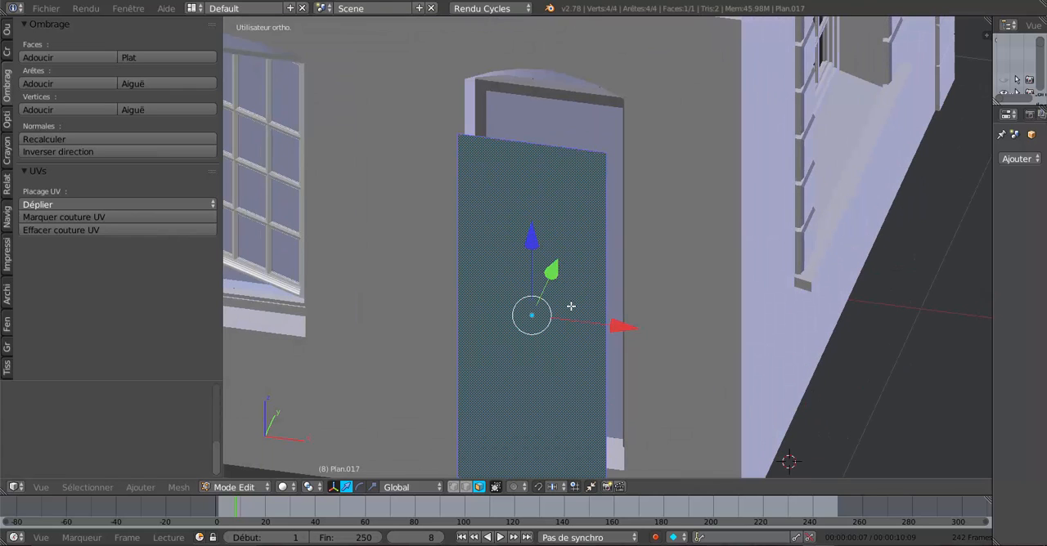
Step: Inset the door face and scale the inner face down to leave a narrow border around it
{"action": "key", "text": "i"}
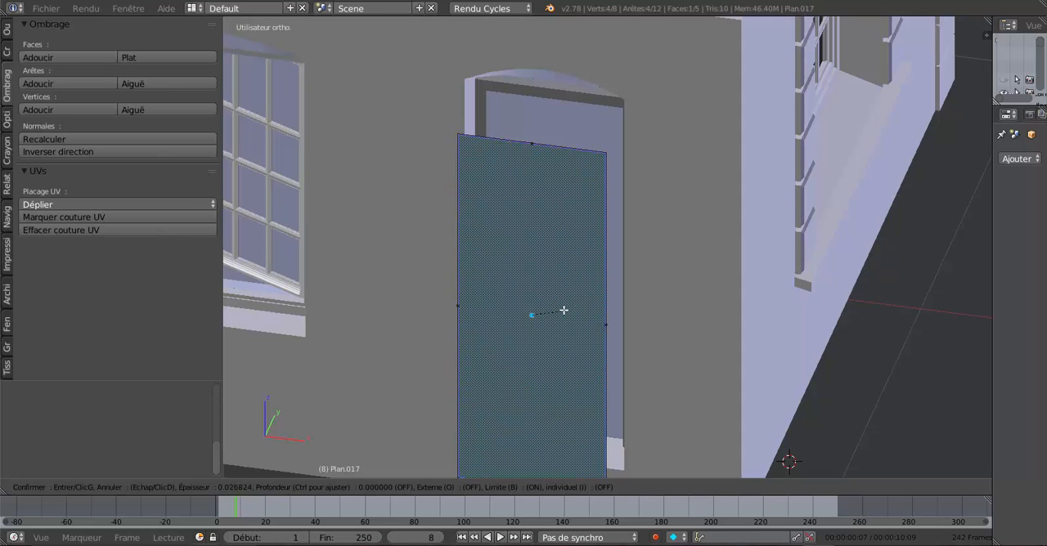
{"action": "left_click", "coordinate": [555, 315]}
{"action": "middle_click_drag", "start_coordinate": [587, 339], "coordinate": [611, 351]}
{"action": "scroll", "coordinate": [612, 351], "scroll_direction": "down", "scroll_amount": 2}
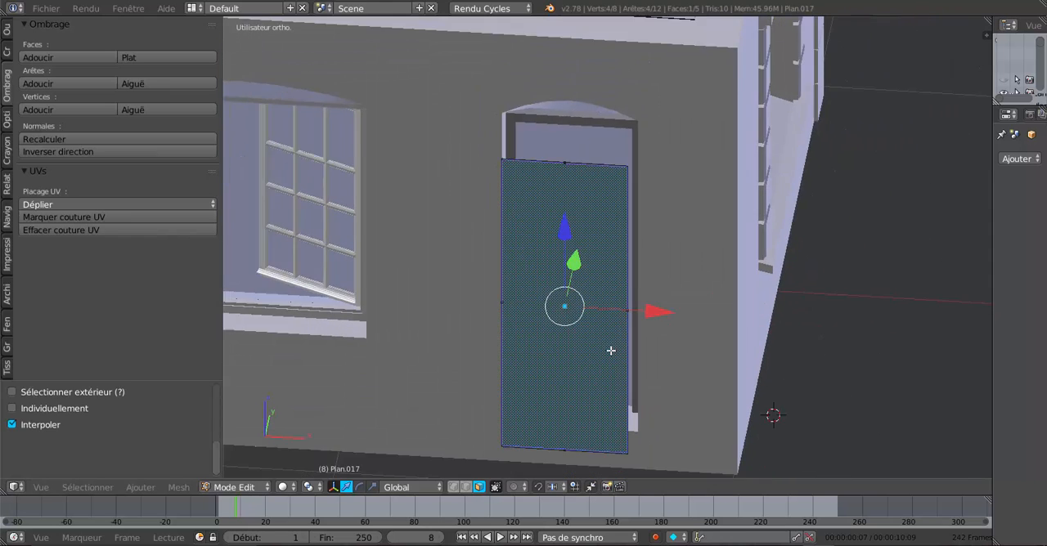
{"action": "key", "text": "s"}
{"action": "left_click", "coordinate": [615, 402]}
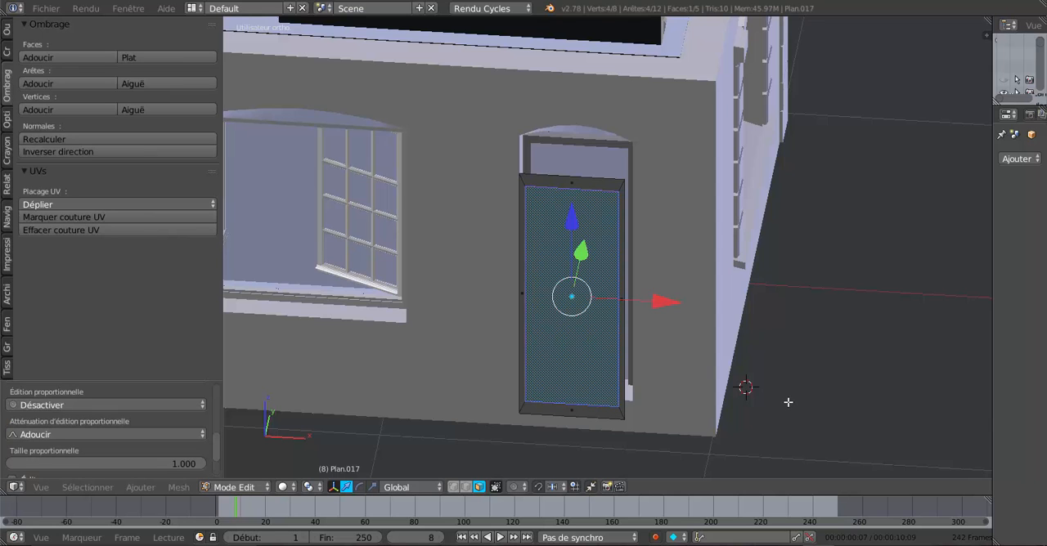
Step: In Object Mode, move the door about 0.22 along Y back into its frame and fine-tune its depth against the rebate
{"action": "scroll", "coordinate": [690, 398], "scroll_direction": "up", "scroll_amount": 1}
{"action": "middle_click_drag", "start_coordinate": [690, 397], "coordinate": [659, 406]}
{"action": "key", "text": "Tab"}
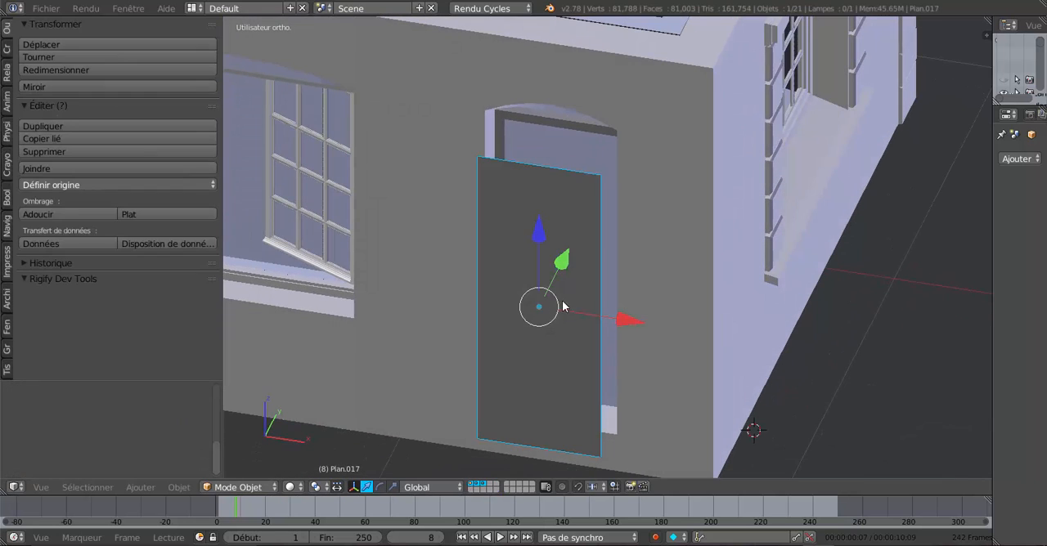
{"action": "key", "text": "g"}
{"action": "key", "text": "y"}
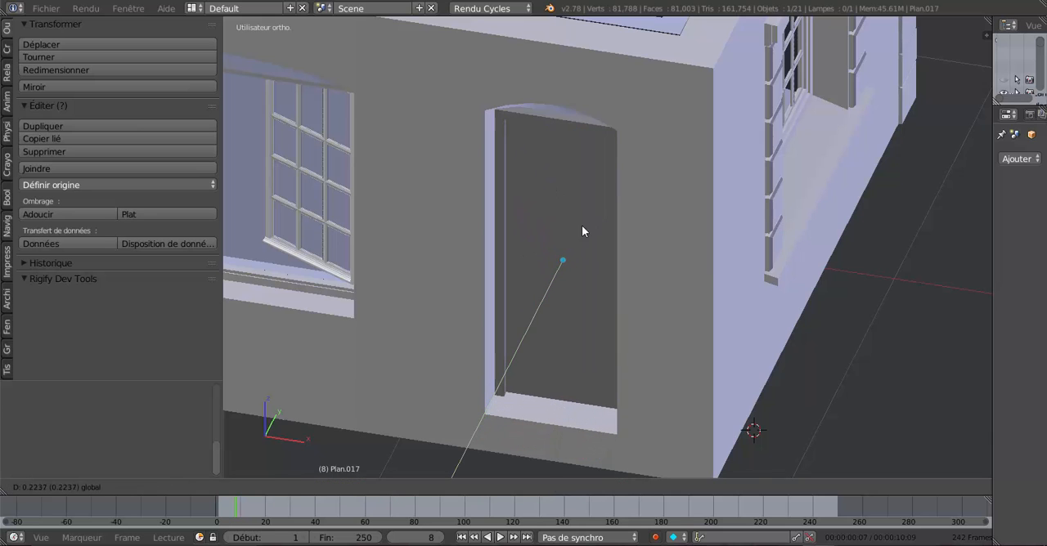
{"action": "left_click", "coordinate": [582, 225]}
{"action": "middle_click_drag", "start_coordinate": [581, 226], "coordinate": [798, 274]}
{"action": "scroll", "coordinate": [795, 275], "scroll_direction": "up", "scroll_amount": 3}
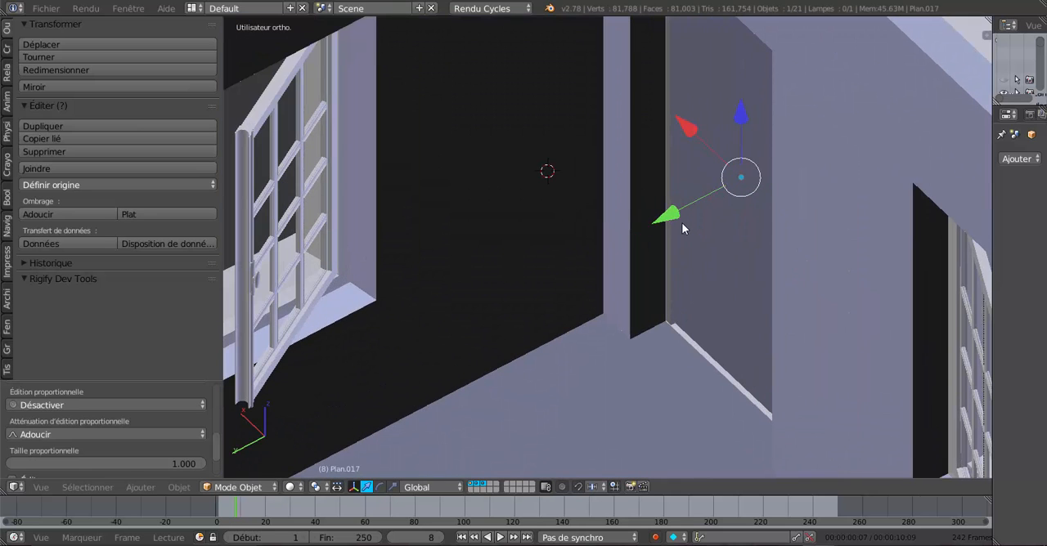
{"action": "left_click_drag", "start_coordinate": [666, 215], "coordinate": [668, 211]}
{"action": "middle_click_drag", "start_coordinate": [668, 211], "coordinate": [574, 317]}
{"action": "key", "text": "KP_7"}
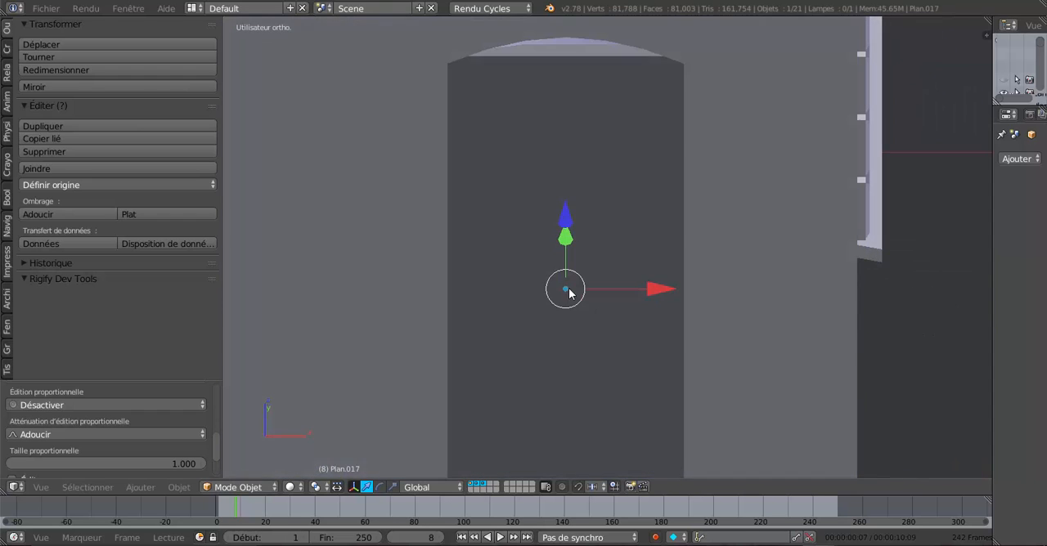
Step: Enter Edit Mode, switch the manipulator to scale and narrow the inner door face along X
{"action": "key", "text": "Tab"}
{"action": "scroll", "coordinate": [617, 356], "scroll_direction": "down", "scroll_amount": 3}
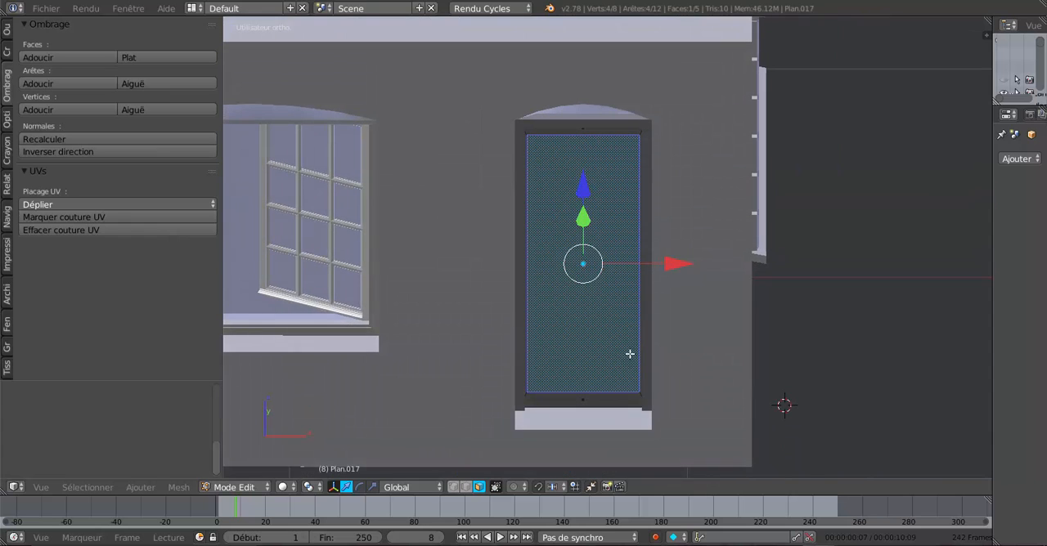
{"action": "scroll", "coordinate": [627, 353], "scroll_direction": "up", "scroll_amount": 4}
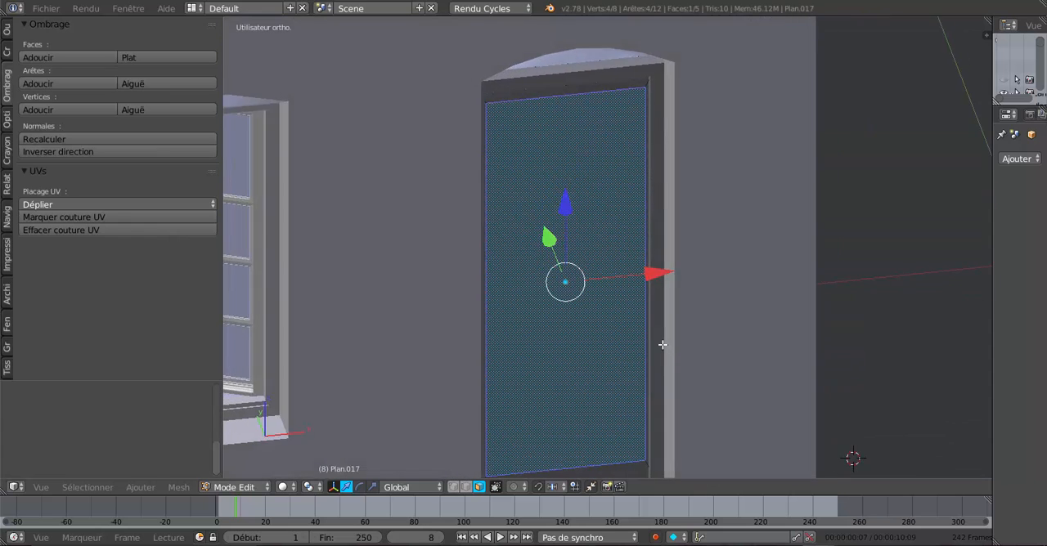
{"action": "scroll", "coordinate": [663, 346], "scroll_direction": "up", "scroll_amount": 2}
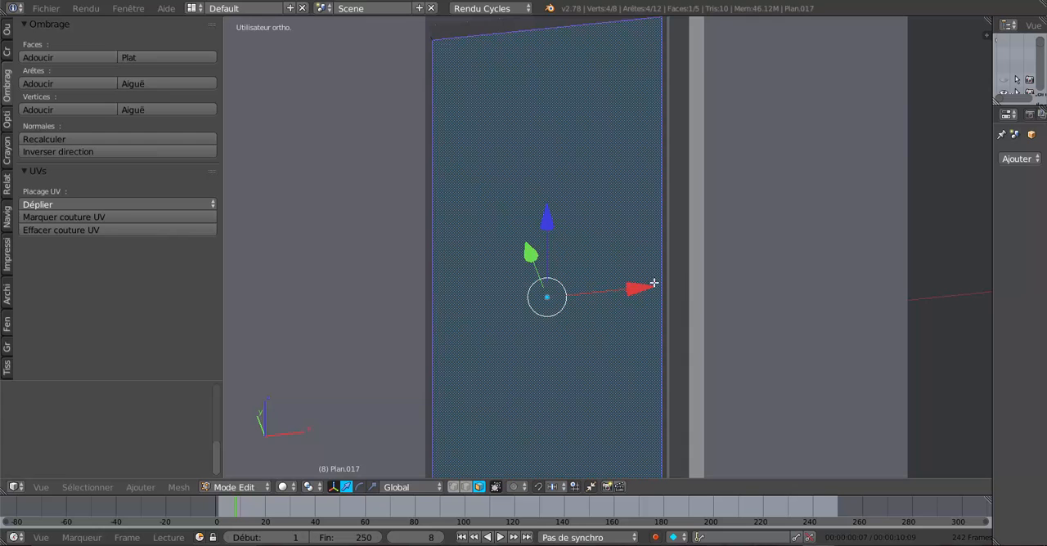
{"action": "scroll", "coordinate": [554, 210], "scroll_direction": "down", "scroll_amount": 3}
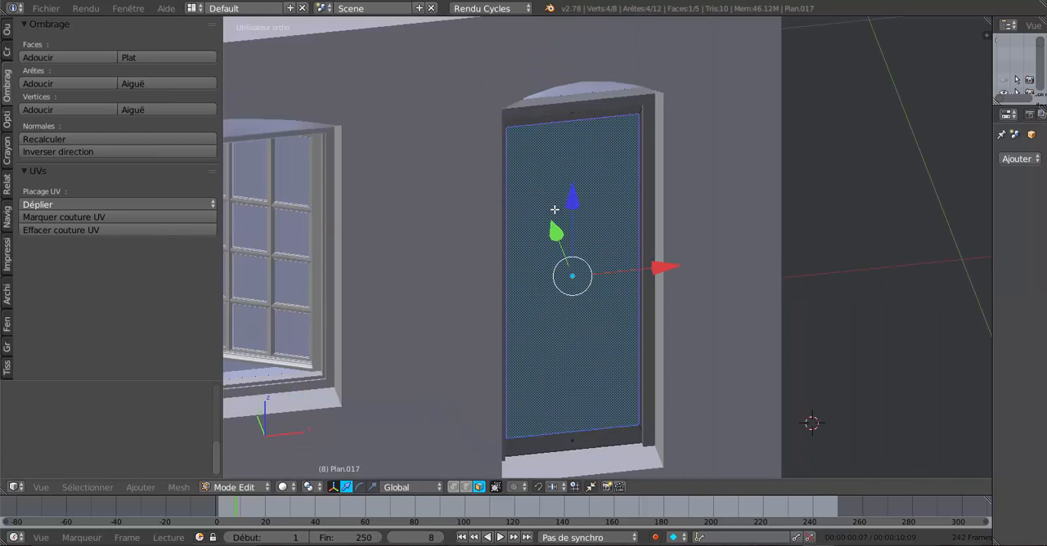
{"action": "mouse_move", "coordinate": [533, 214]}
{"action": "middle_mouse_down"}
{"action": "mouse_move", "coordinate": [519, 212]}
{"action": "mouse_move", "coordinate": [550, 218]}
{"action": "middle_mouse_up"}
{"action": "scroll", "coordinate": [663, 228], "scroll_direction": "up", "scroll_amount": 3}
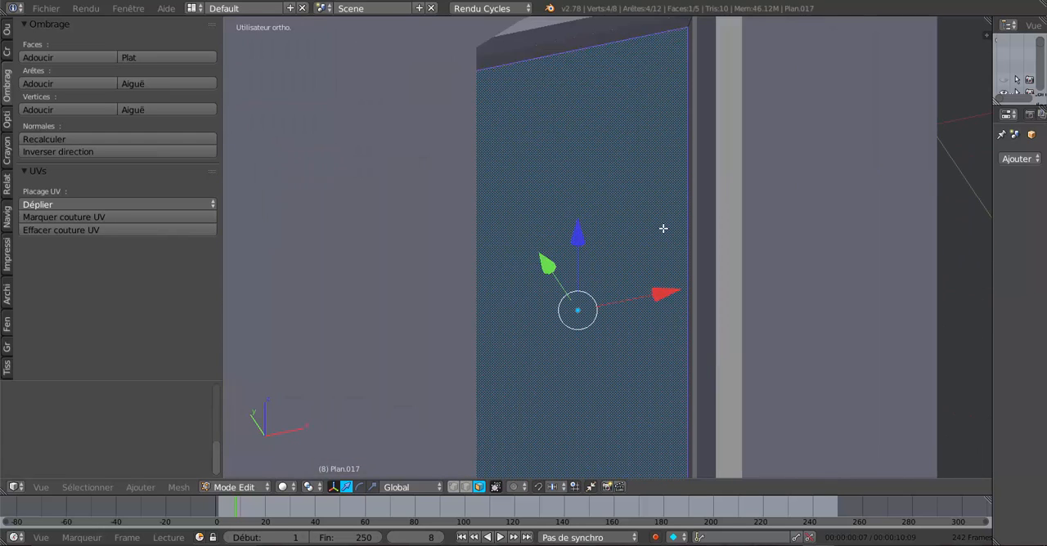
{"action": "middle_click_drag", "start_coordinate": [658, 149], "coordinate": [623, 162]}
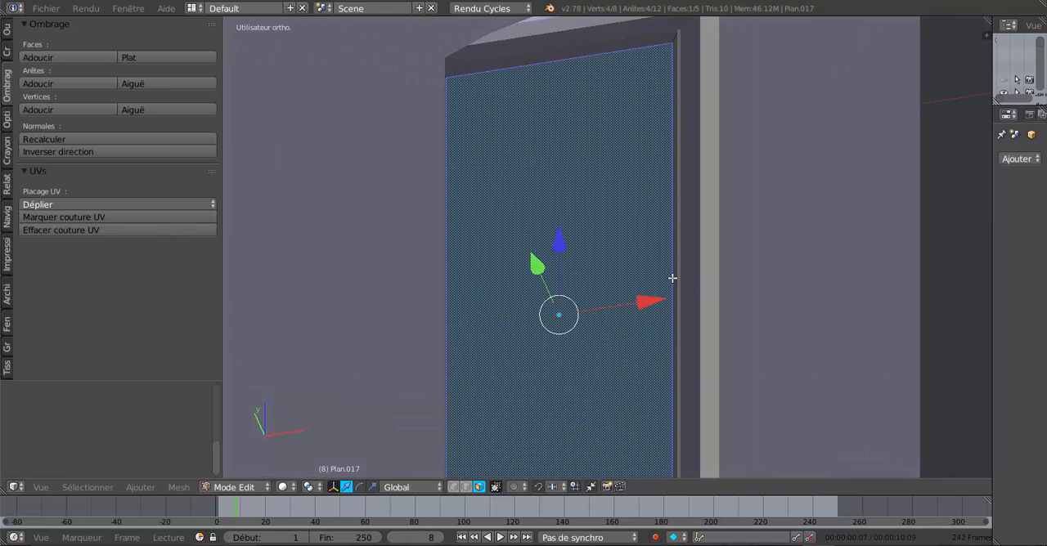
{"action": "middle_click_drag", "start_coordinate": [857, 363], "coordinate": [841, 358]}
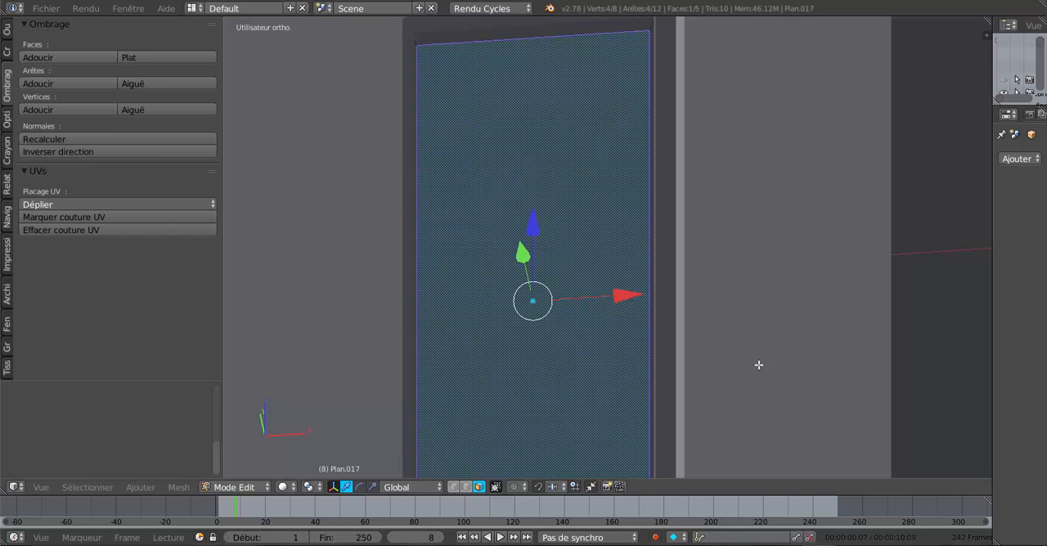
{"action": "left_click", "coordinate": [372, 487]}
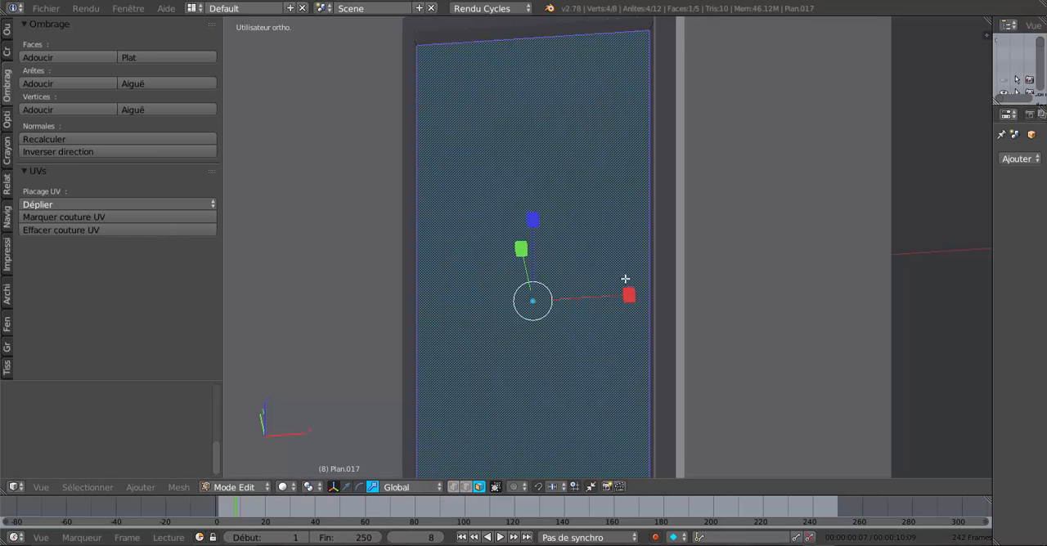
{"action": "left_click_drag", "start_coordinate": [634, 297], "coordinate": [619, 301]}
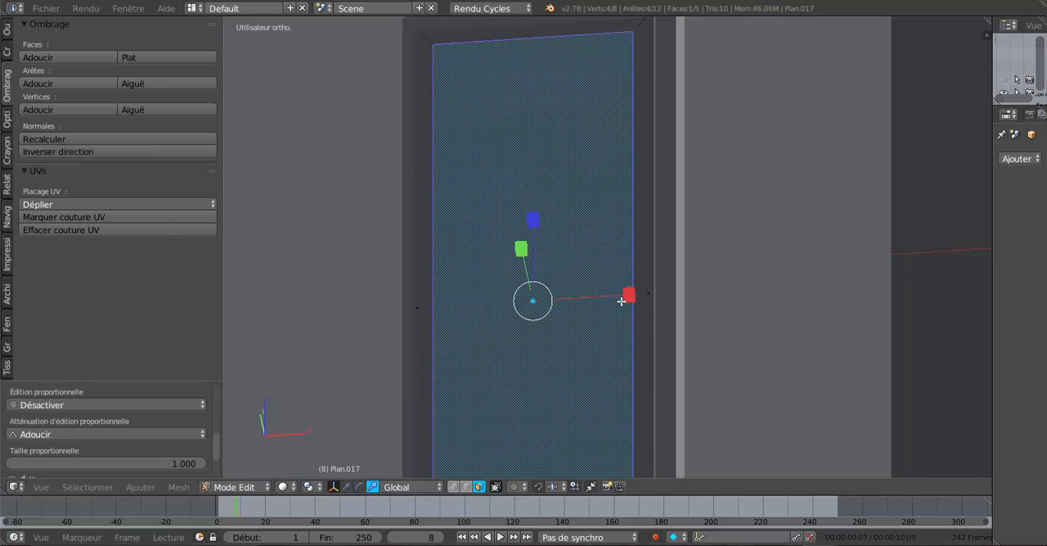
Step: Check the side borders against the frame and narrow the inner face further along X to widen them
{"action": "middle_click_drag", "start_coordinate": [622, 301], "coordinate": [606, 332]}
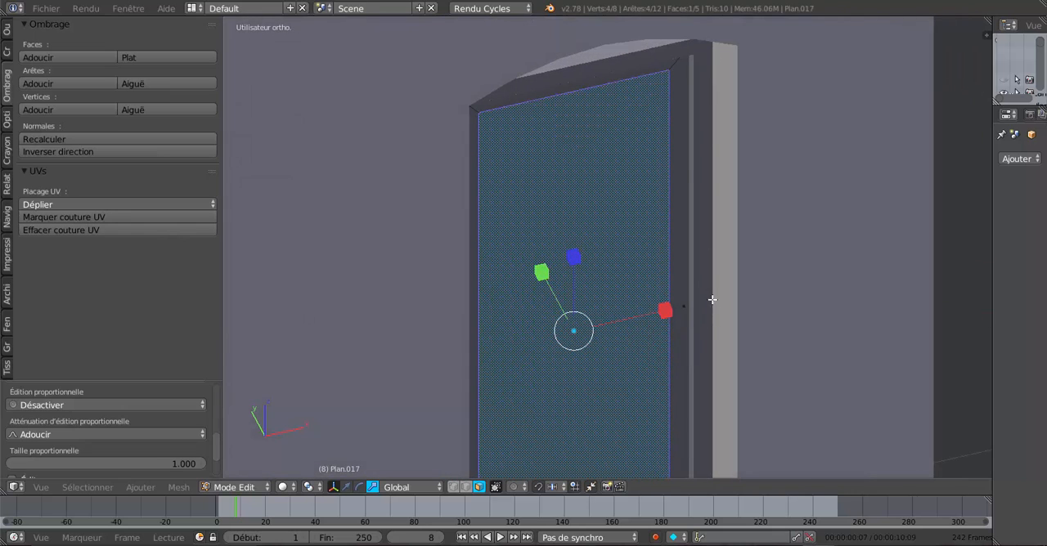
{"action": "middle_click_drag", "start_coordinate": [670, 261], "coordinate": [634, 214]}
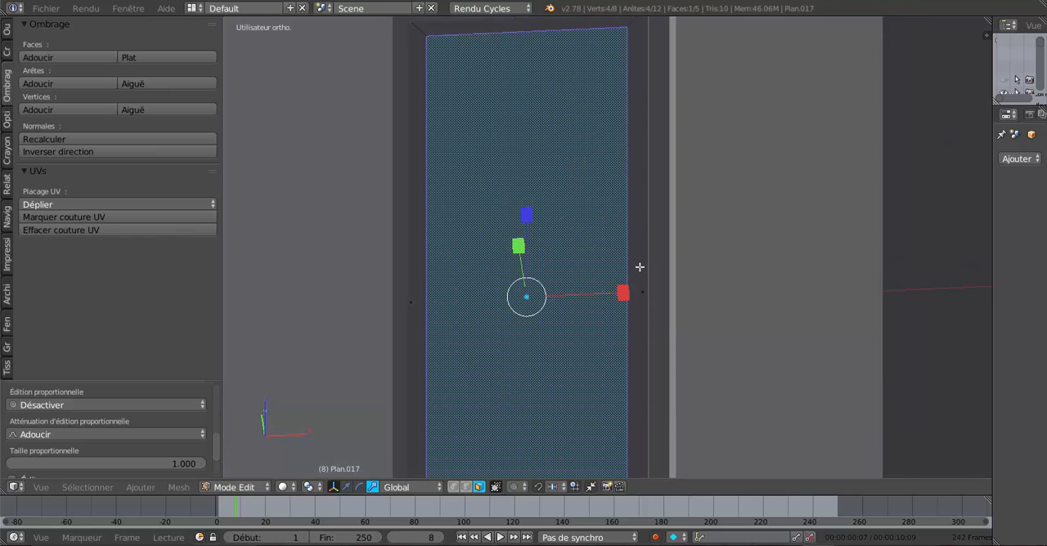
{"action": "middle_click_drag", "start_coordinate": [640, 288], "coordinate": [644, 295]}
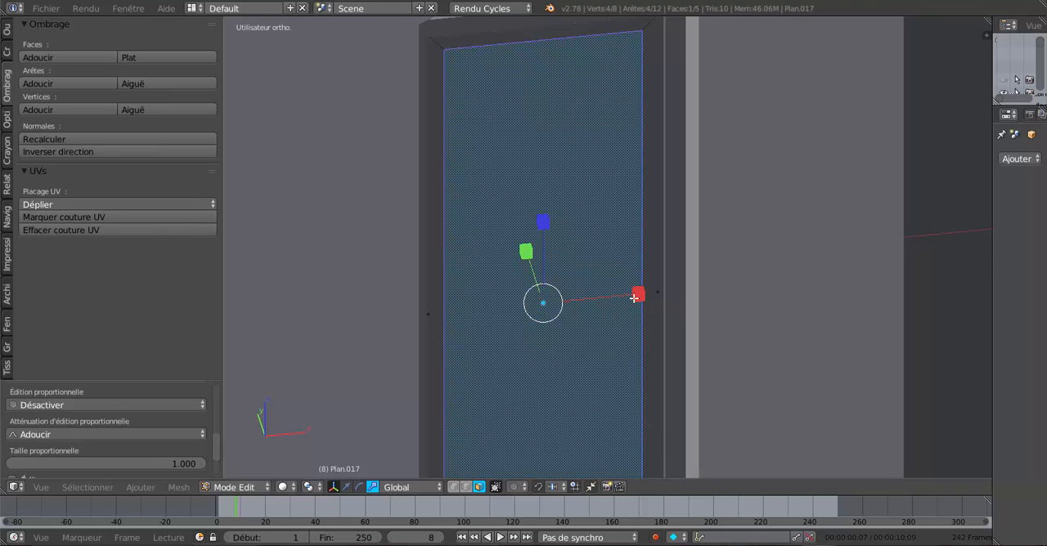
{"action": "left_click_drag", "start_coordinate": [634, 298], "coordinate": [628, 302]}
{"action": "left_click", "coordinate": [628, 302]}
{"action": "middle_click_drag", "start_coordinate": [670, 306], "coordinate": [771, 310]}
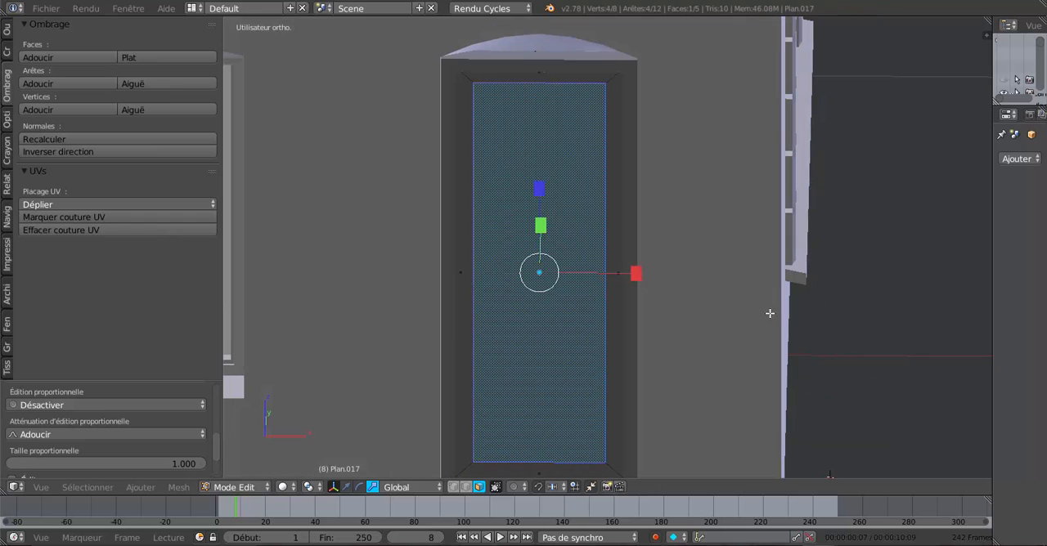
Step: Return to Object Mode and append the POIGNEE object from Poignée n8.blend in the MAISON folder
{"action": "key", "text": "Tab"}
{"action": "scroll", "coordinate": [741, 324], "scroll_direction": "down", "scroll_amount": 5}
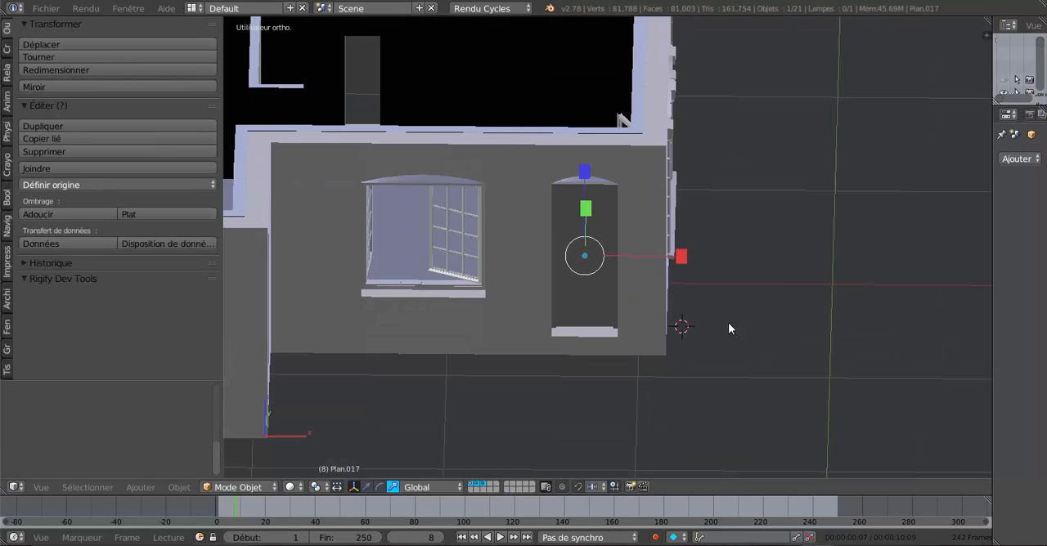
{"action": "middle_click_drag", "start_coordinate": [671, 331], "coordinate": [442, 327]}
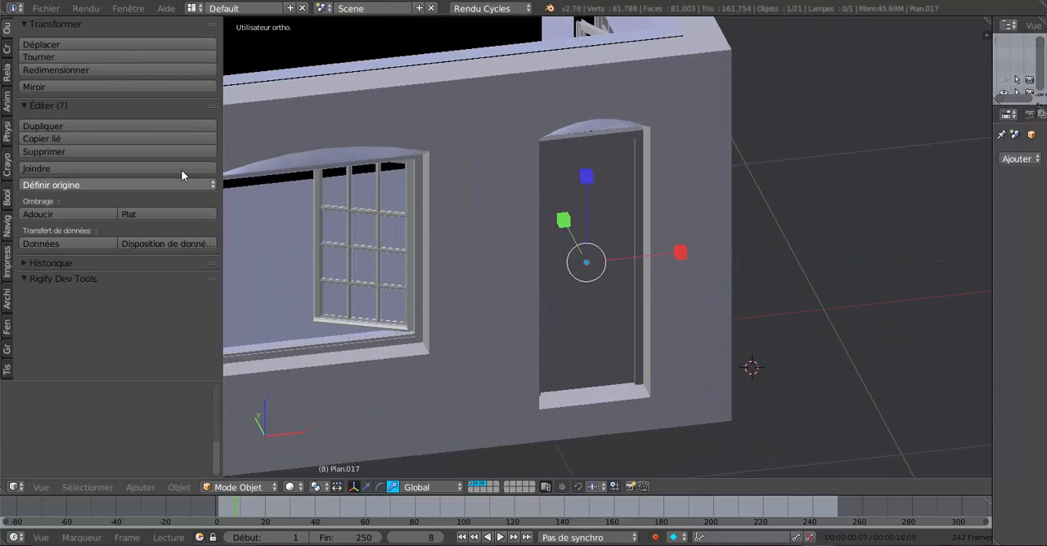
{"action": "left_click", "coordinate": [45, 8]}
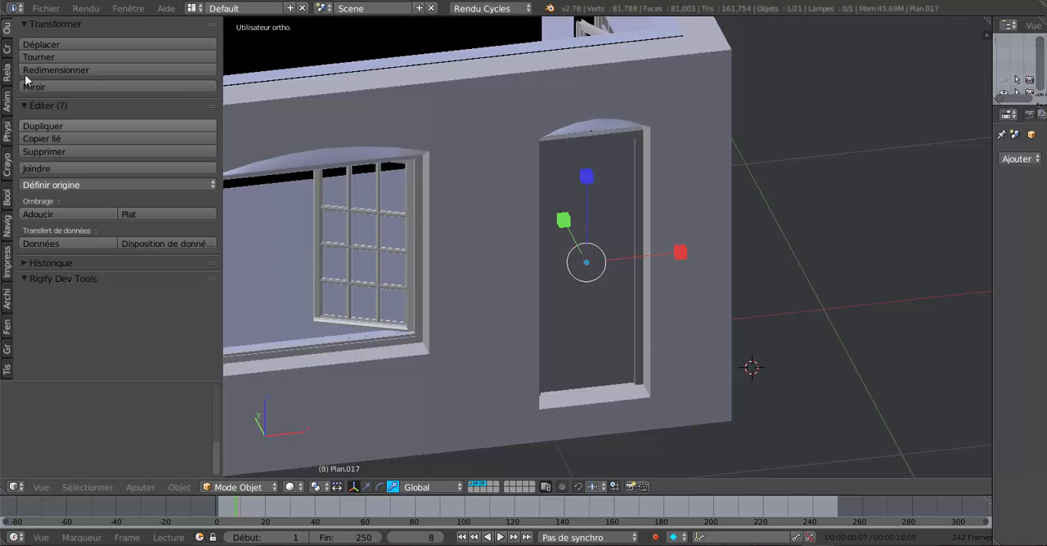
{"action": "left_click", "coordinate": [41, 9]}
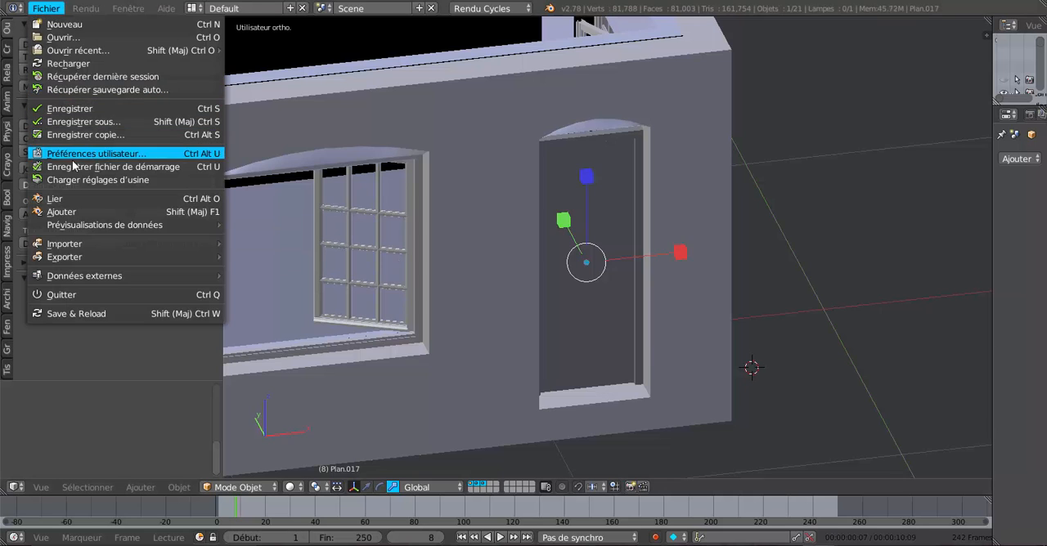
{"action": "left_click", "coordinate": [61, 211]}
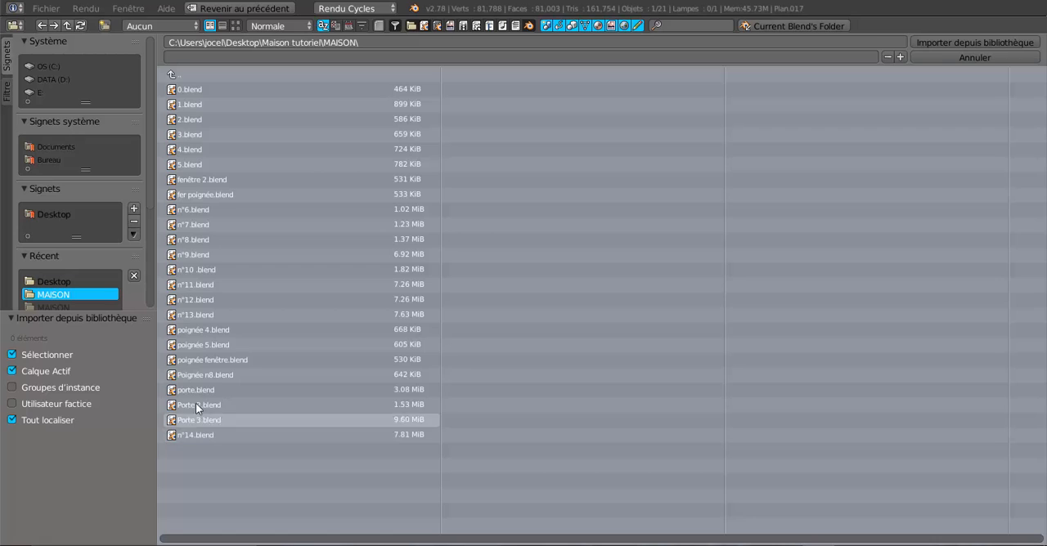
{"action": "double_click", "coordinate": [196, 375]}
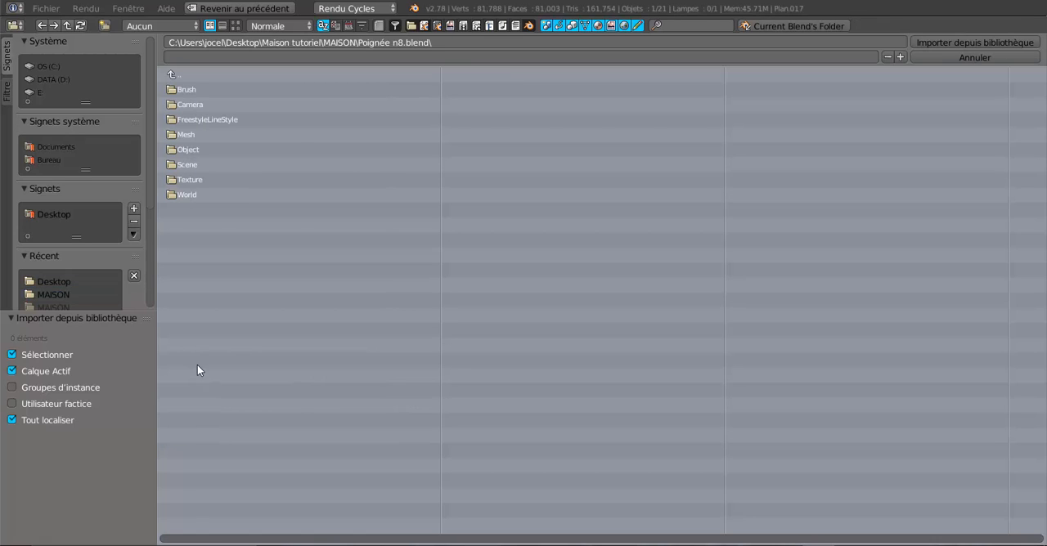
{"action": "double_click", "coordinate": [191, 151]}
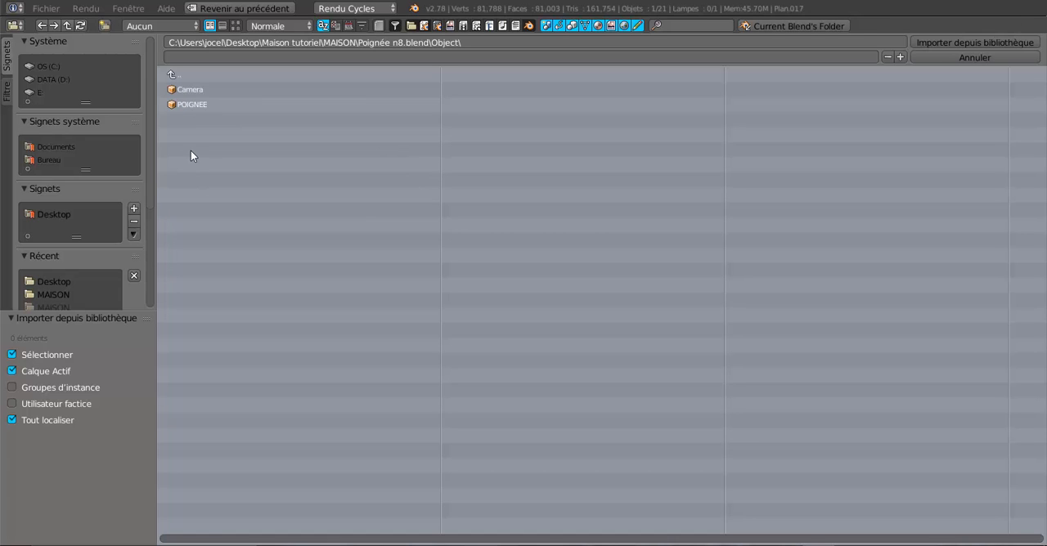
{"action": "left_click", "coordinate": [186, 104]}
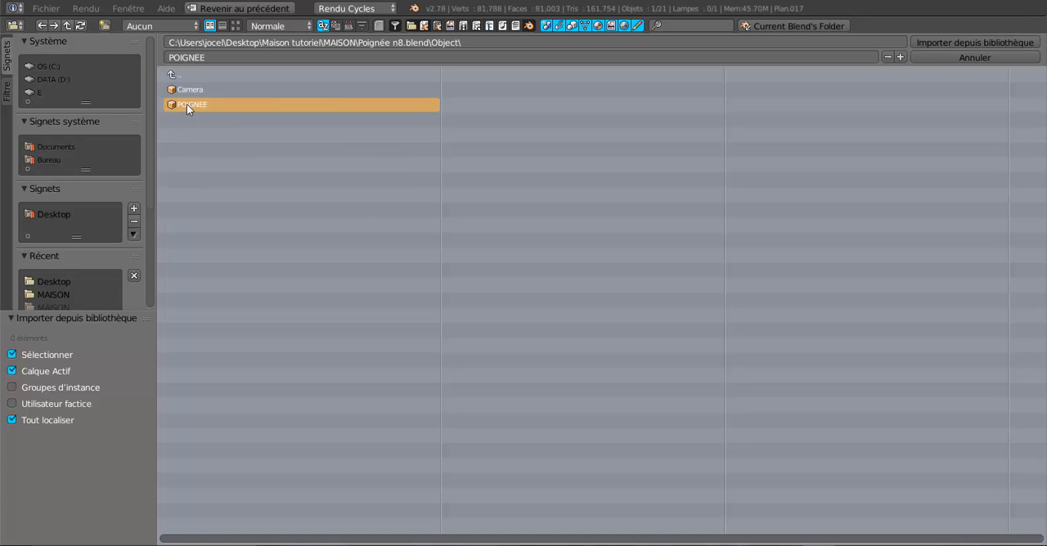
{"action": "left_click", "coordinate": [968, 41]}
Step: Scale the appended door handle down uniformly until it is much smaller than the house
{"action": "scroll", "coordinate": [584, 295], "scroll_direction": "down", "scroll_amount": 10}
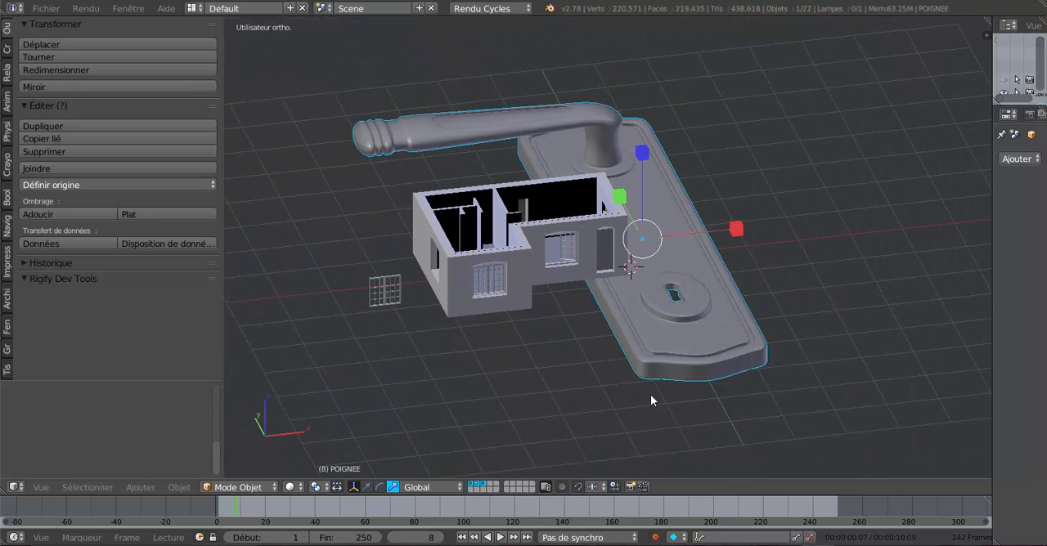
{"action": "key", "text": "s"}
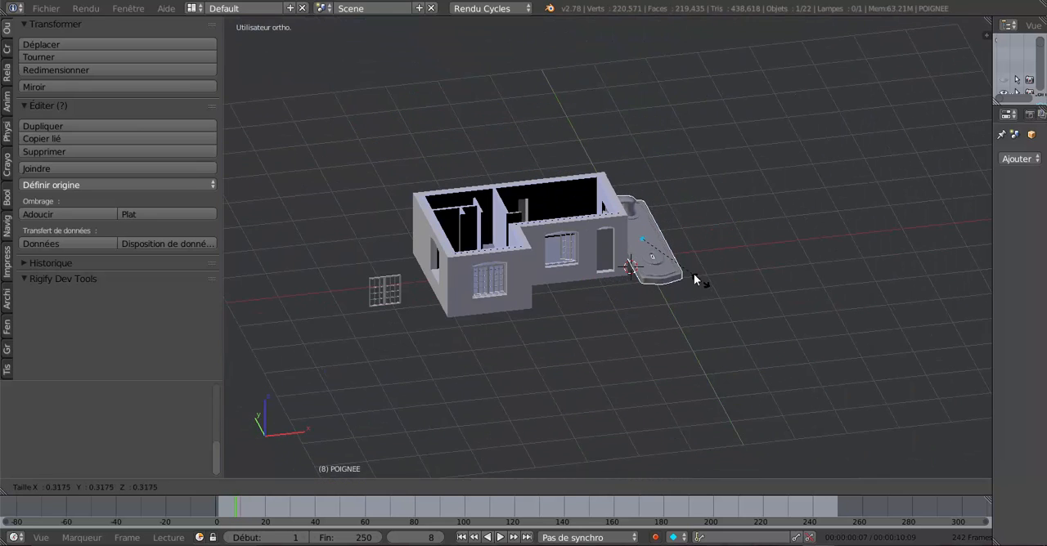
{"action": "left_click", "coordinate": [663, 243]}
{"action": "scroll", "coordinate": [665, 244], "scroll_direction": "up", "scroll_amount": 6}
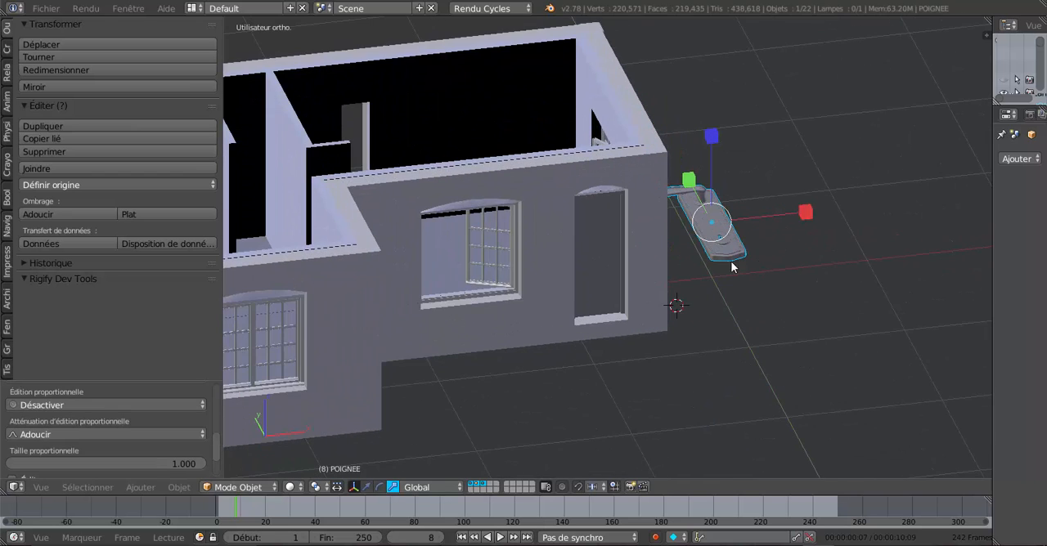
Step: Scale the door handle down further and rotate it 90° about the X axis so it stands upright
{"action": "scroll", "coordinate": [636, 332], "scroll_direction": "up", "scroll_amount": 2}
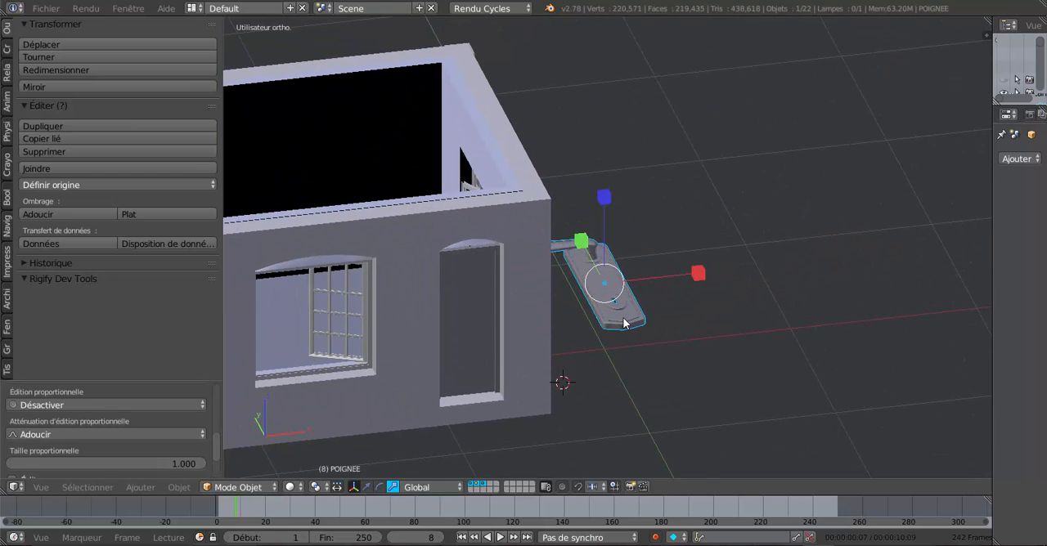
{"action": "key", "text": "s"}
{"action": "left_click", "coordinate": [635, 339]}
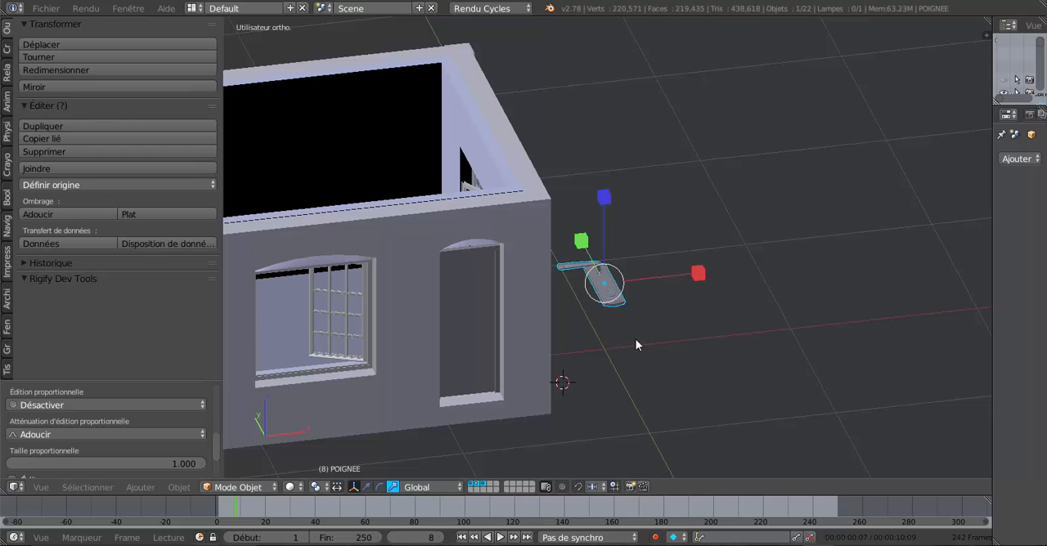
{"action": "key", "text": "r"}
{"action": "type", "text": "x"}
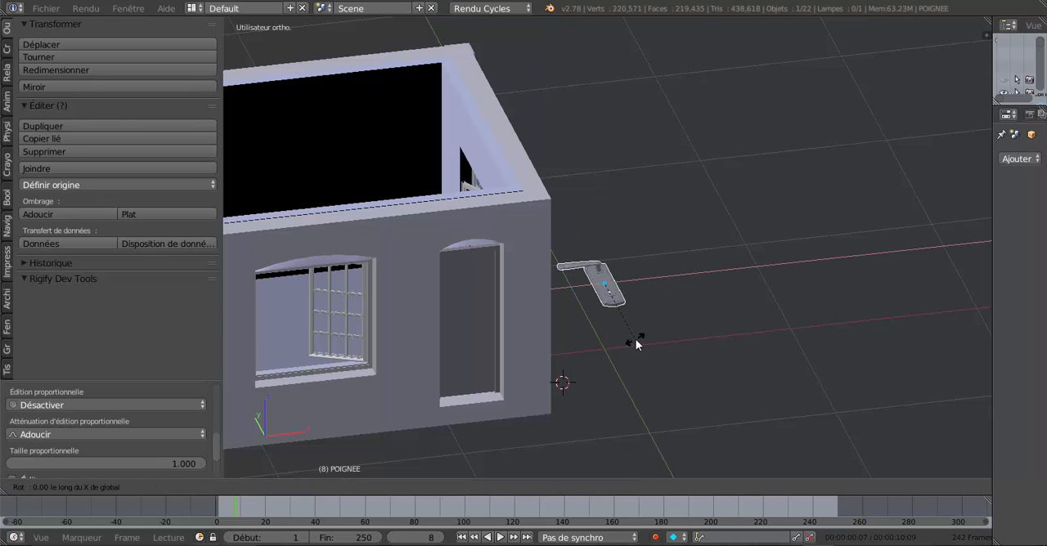
{"action": "type", "text": "90"}
{"action": "key", "text": "Return"}
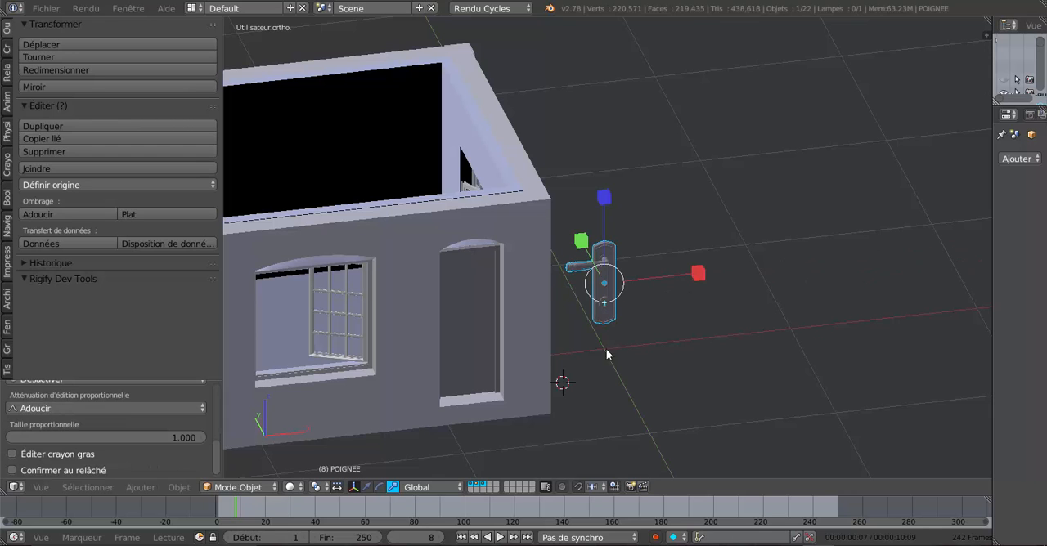
Step: Enter Edit Mode on the door and add one centred horizontal loop cut across it
{"action": "middle_click_drag", "start_coordinate": [607, 353], "coordinate": [593, 350]}
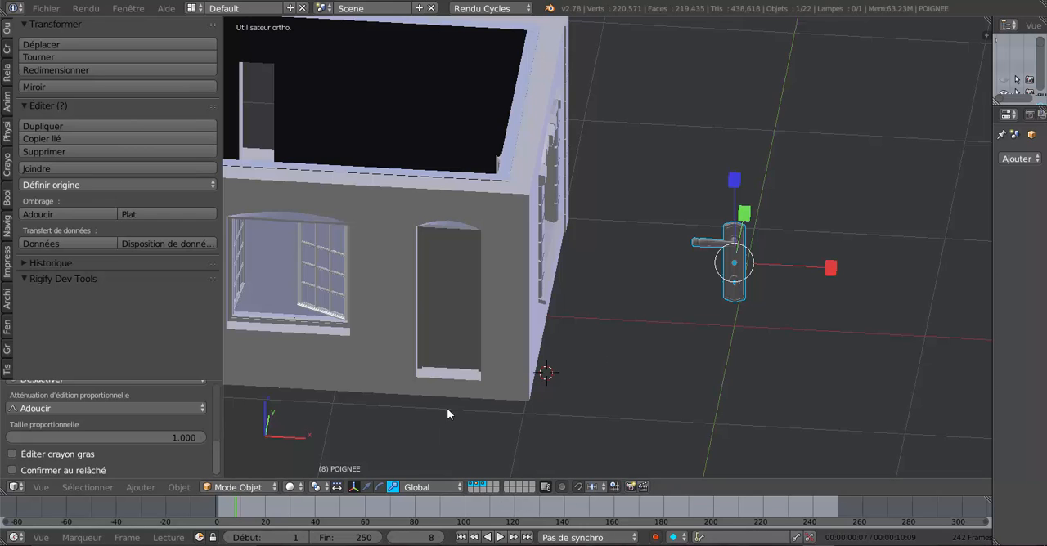
{"action": "middle_click_drag", "start_coordinate": [446, 409], "coordinate": [565, 358]}
{"action": "scroll", "coordinate": [488, 344], "scroll_direction": "up", "scroll_amount": 2}
{"action": "right_click", "coordinate": [488, 341]}
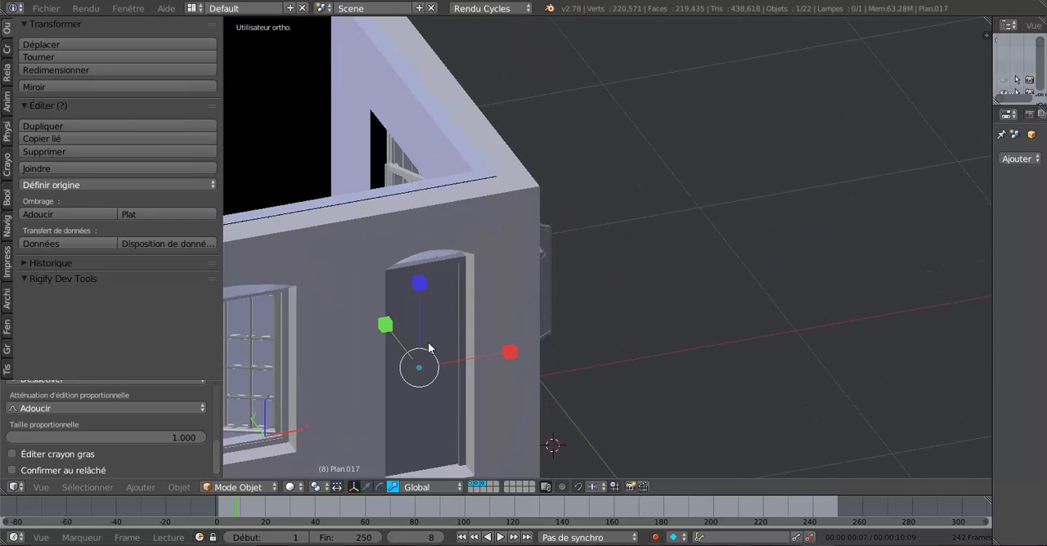
{"action": "key", "text": "Tab"}
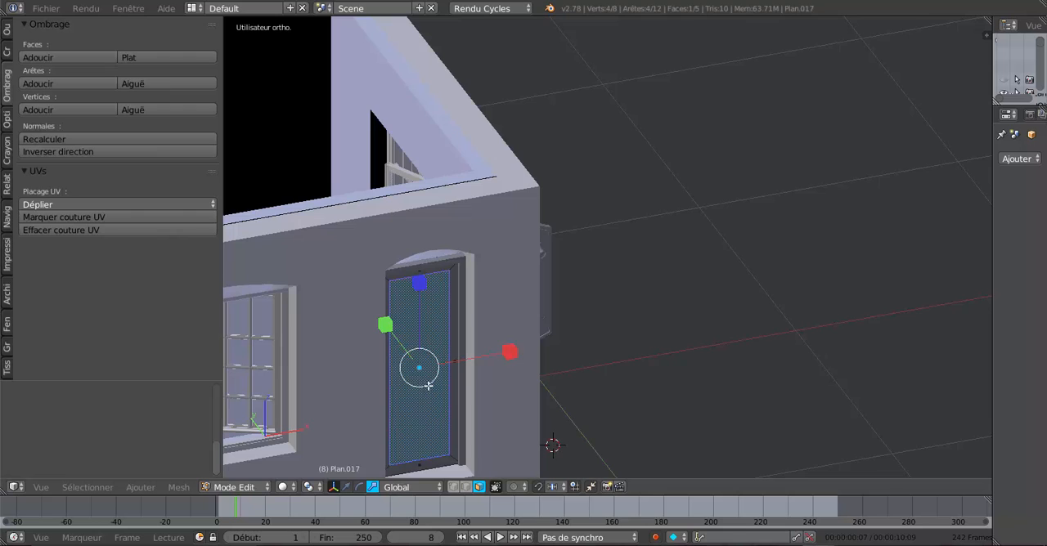
{"action": "middle_click_drag", "start_coordinate": [429, 385], "coordinate": [494, 290]}
{"action": "scroll", "coordinate": [549, 292], "scroll_direction": "up", "scroll_amount": 2}
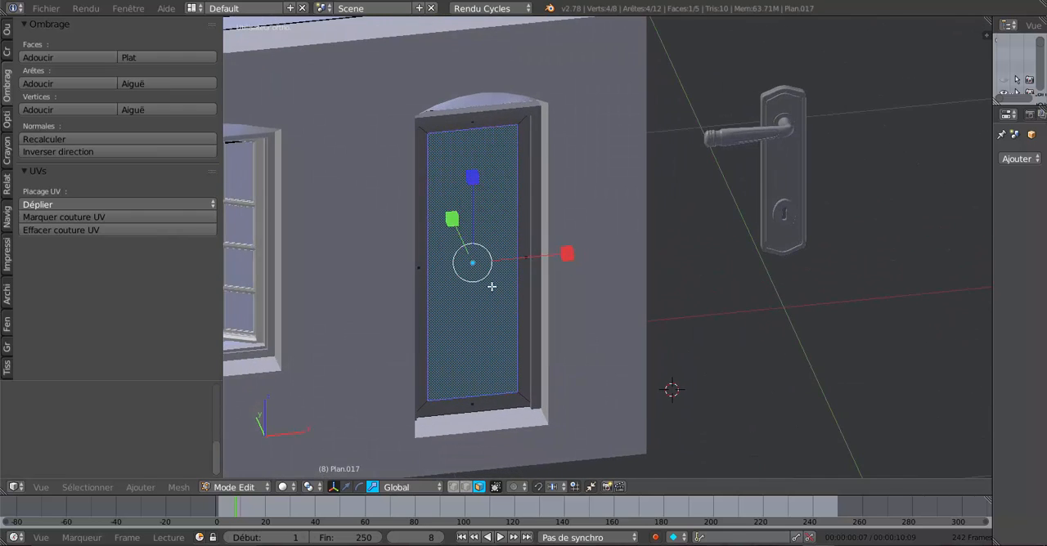
{"action": "scroll", "coordinate": [510, 293], "scroll_direction": "up", "scroll_amount": 4}
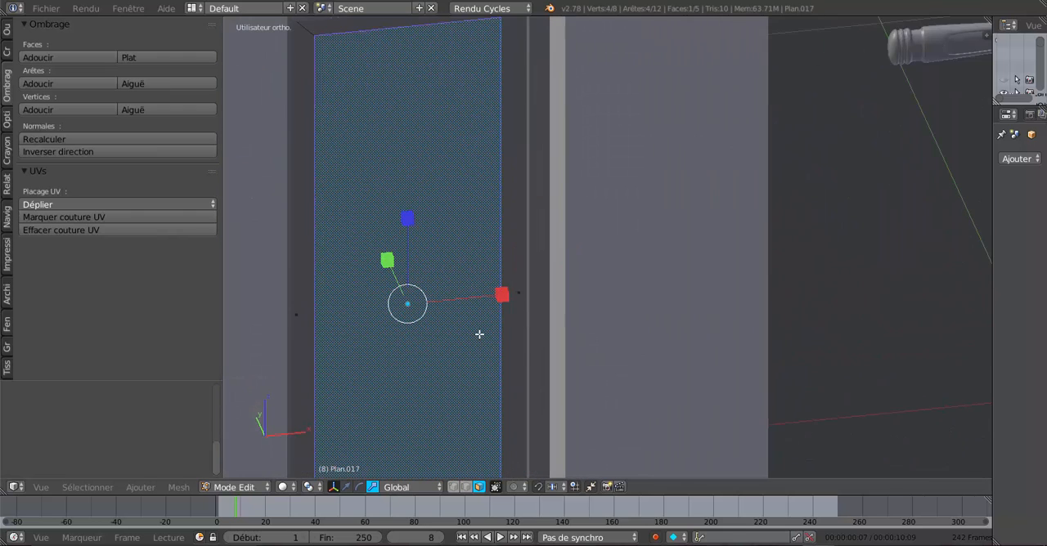
{"action": "key", "text": "ctrl+r"}
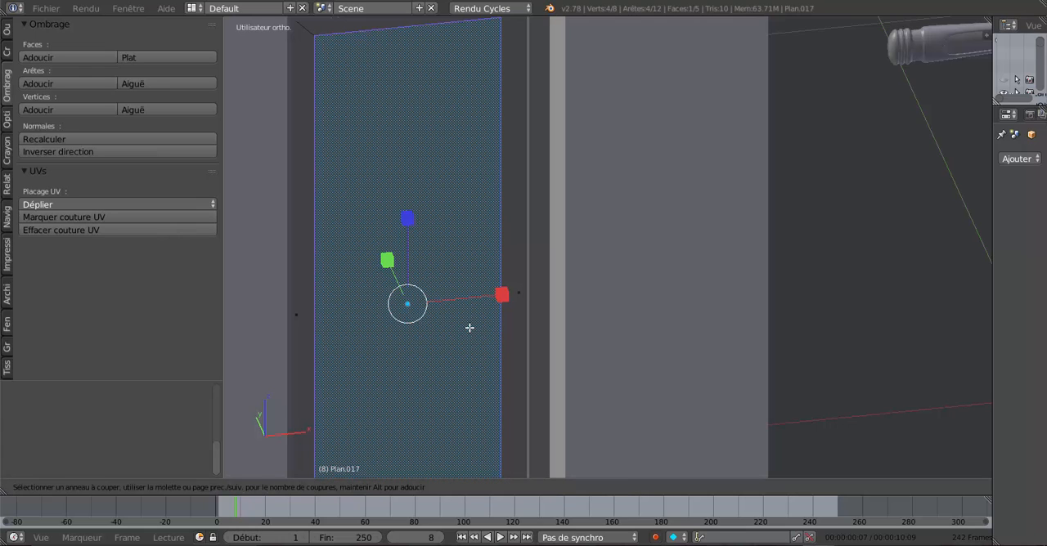
{"action": "key", "text": "Escape"}
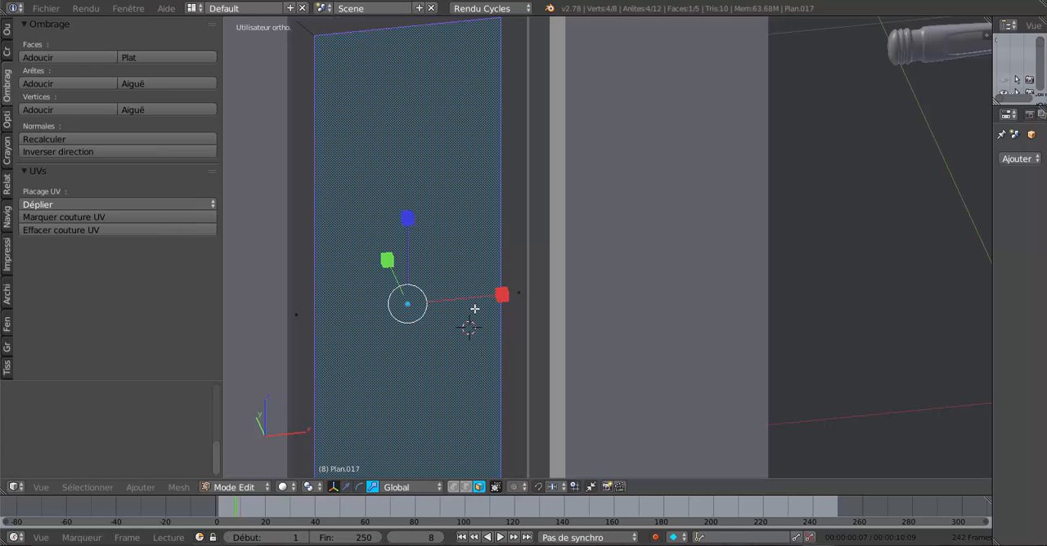
{"action": "scroll", "coordinate": [474, 315], "scroll_direction": "down", "scroll_amount": 3}
{"action": "mouse_move", "coordinate": [474, 332]}
{"action": "middle_mouse_down"}
{"action": "mouse_move", "coordinate": [445, 327]}
{"action": "mouse_move", "coordinate": [470, 323]}
{"action": "middle_mouse_up"}
{"action": "scroll", "coordinate": [449, 327], "scroll_direction": "up", "scroll_amount": 2}
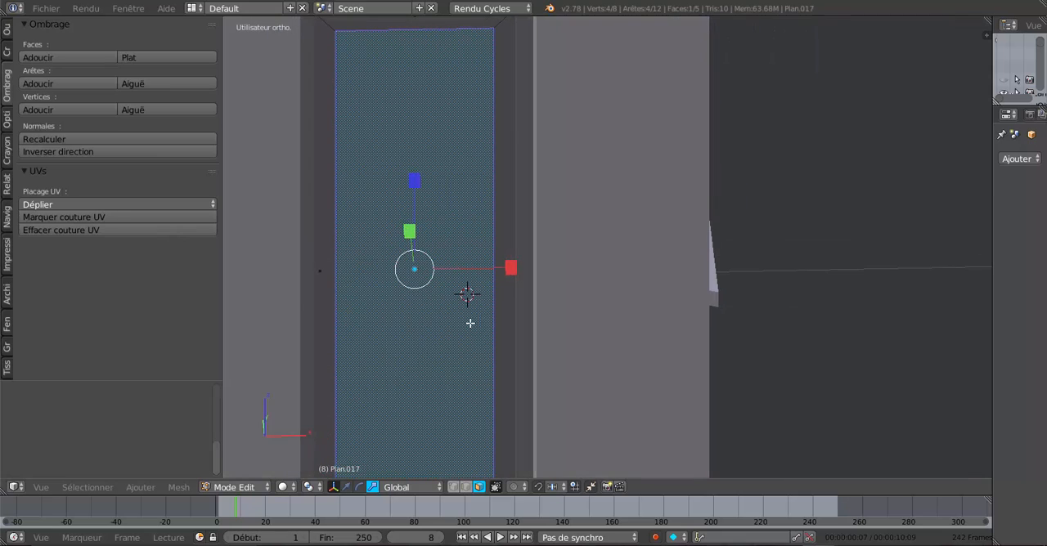
{"action": "key", "text": "ctrl+r"}
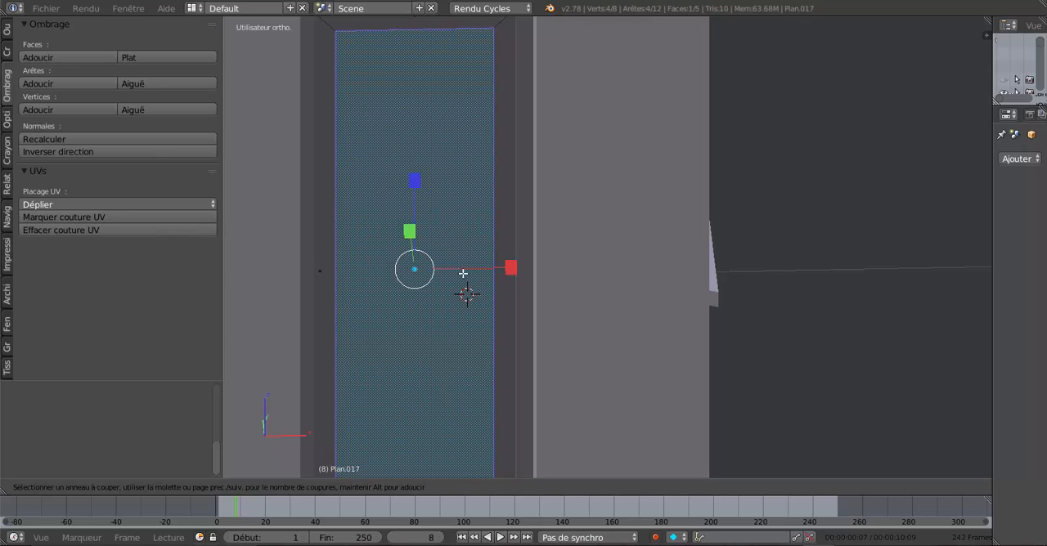
{"action": "left_click", "coordinate": [468, 293]}
{"action": "right_click", "coordinate": [412, 277]}
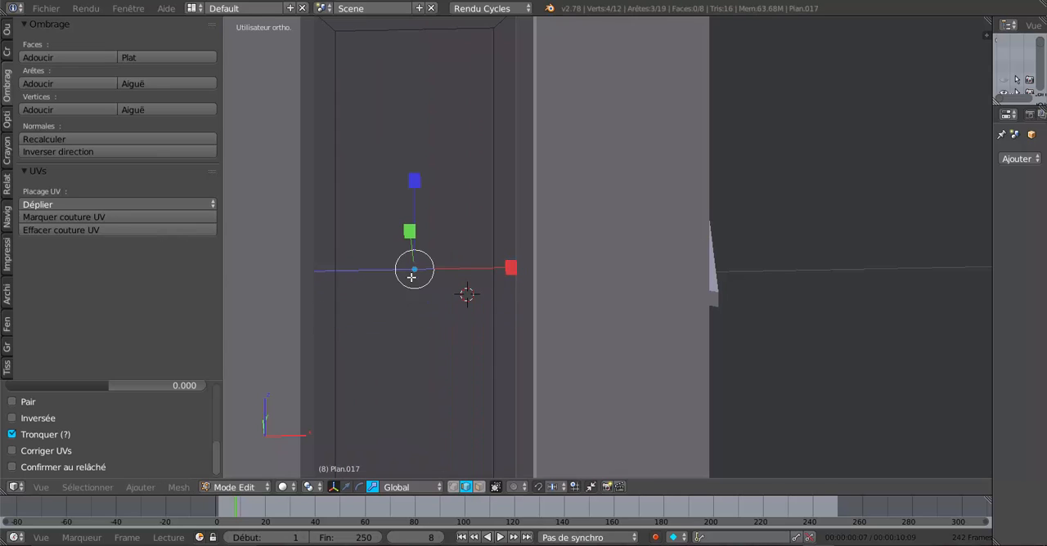
Step: Snap the 3D cursor to the vertex where the new cut meets the inner face's +X edge, and return to Object Mode
{"action": "middle_click_drag", "start_coordinate": [421, 337], "coordinate": [457, 333]}
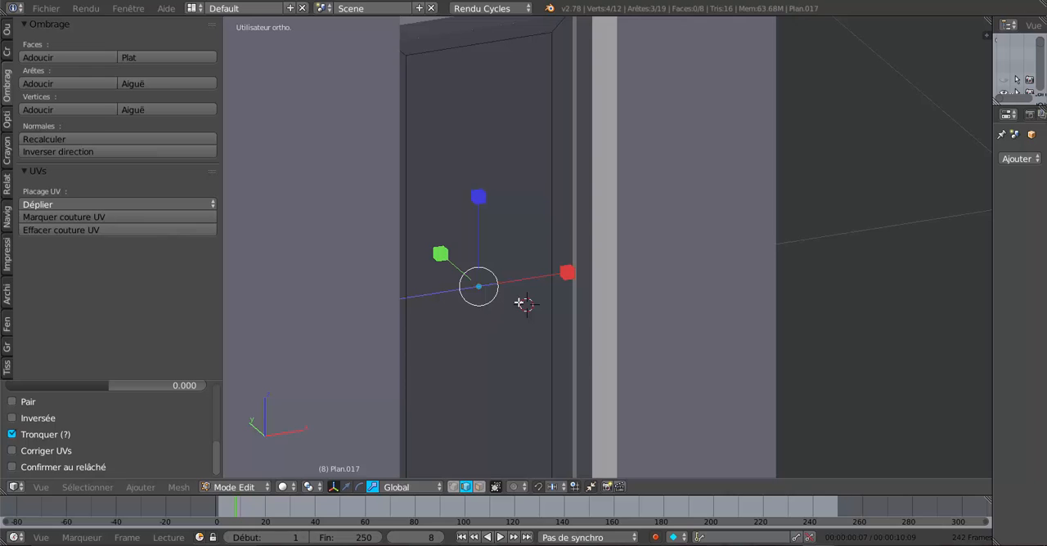
{"action": "key", "text": "1"}
{"action": "right_click", "coordinate": [552, 281]}
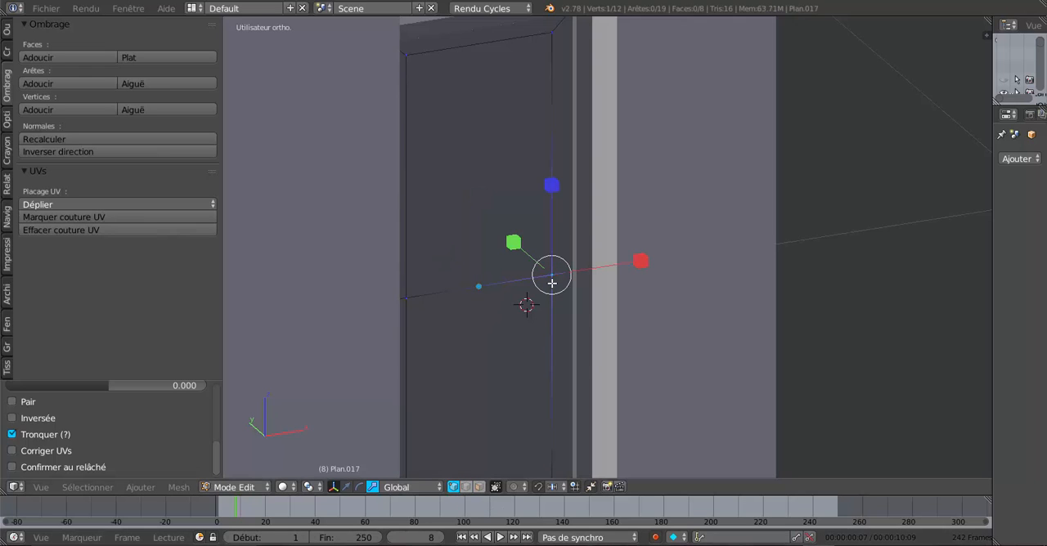
{"action": "key", "text": "shift+s"}
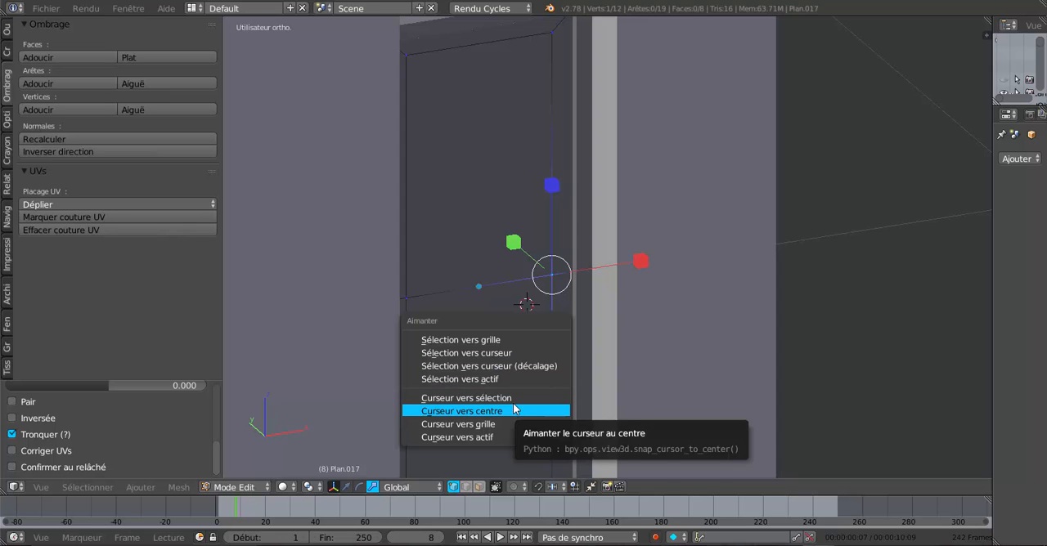
{"action": "left_click", "coordinate": [482, 398]}
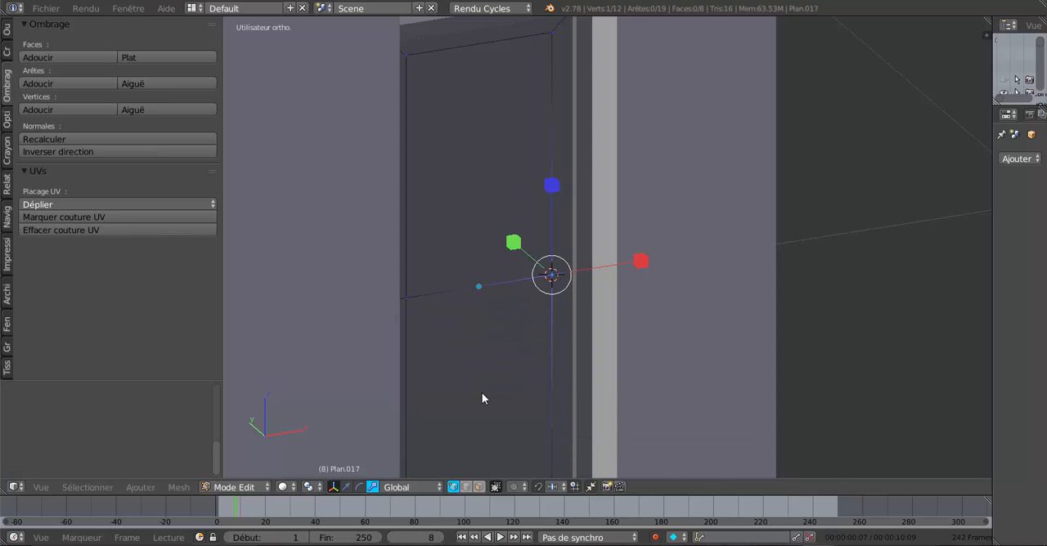
{"action": "key", "text": "Tab"}
Step: Select the door handle and snap it to the 3D cursor on the door
{"action": "scroll", "coordinate": [507, 382], "scroll_direction": "down", "scroll_amount": 6}
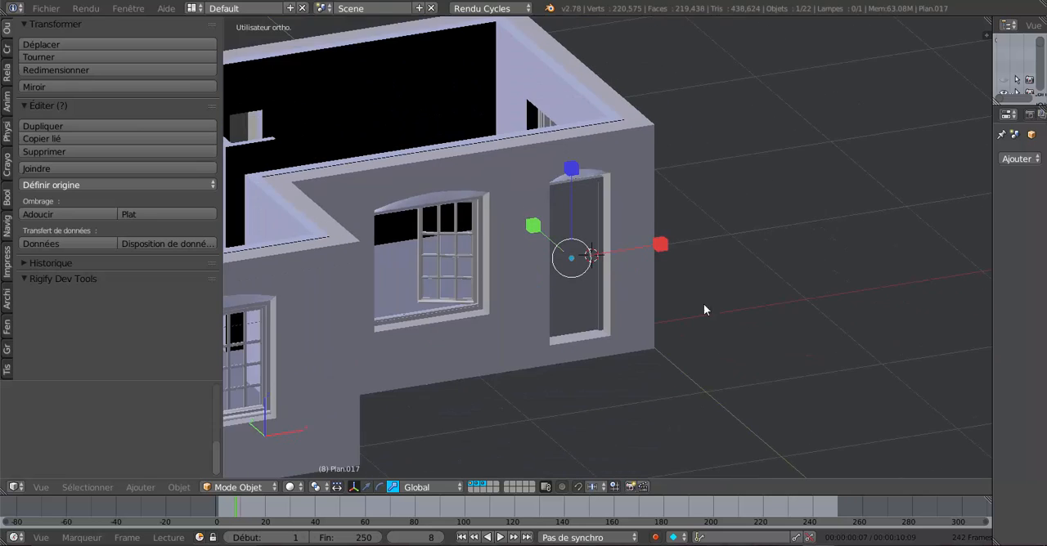
{"action": "middle_click_drag", "start_coordinate": [678, 292], "coordinate": [665, 287]}
{"action": "right_click", "coordinate": [879, 287]}
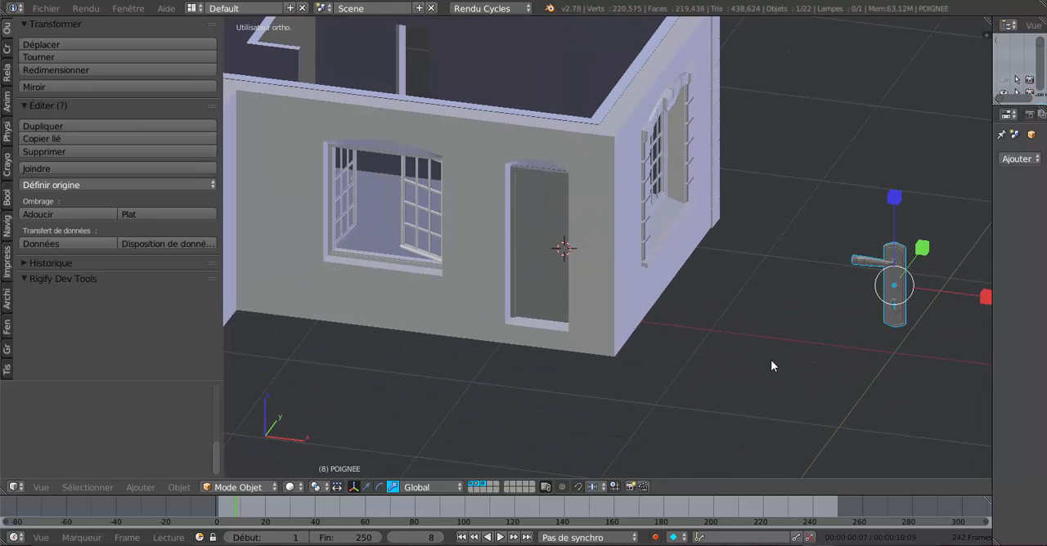
{"action": "key", "text": "shift+s"}
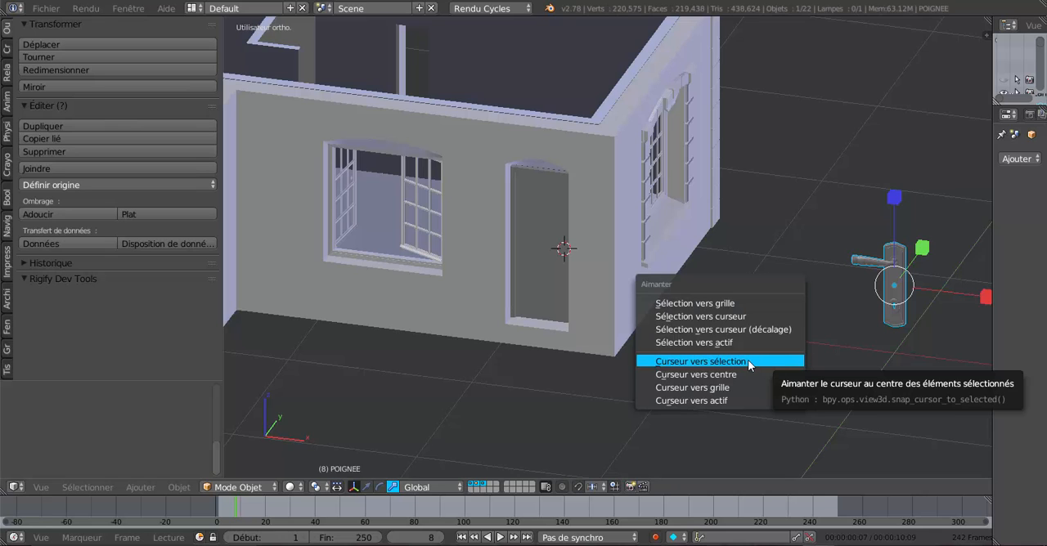
{"action": "left_click", "coordinate": [707, 328]}
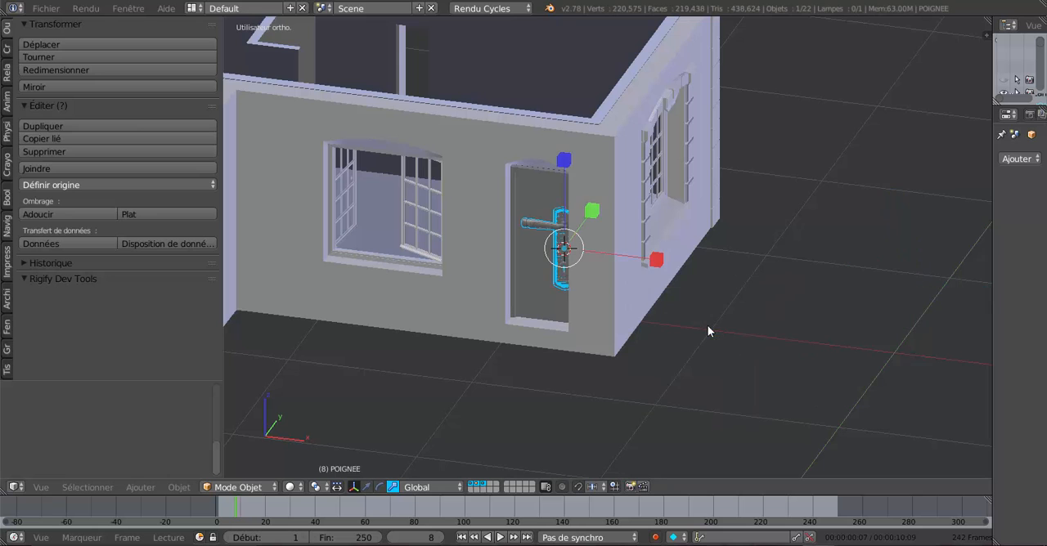
Step: Scale the door handle down uniformly until its plate fits within the door's side border
{"action": "middle_click_drag", "start_coordinate": [694, 333], "coordinate": [731, 328]}
{"action": "scroll", "coordinate": [732, 328], "scroll_direction": "up", "scroll_amount": 6}
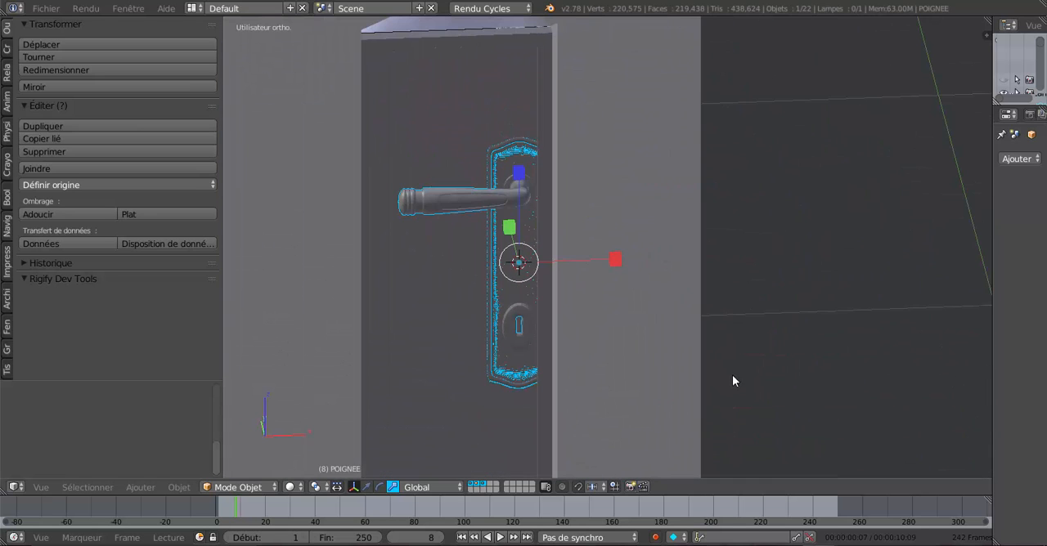
{"action": "key", "text": "s"}
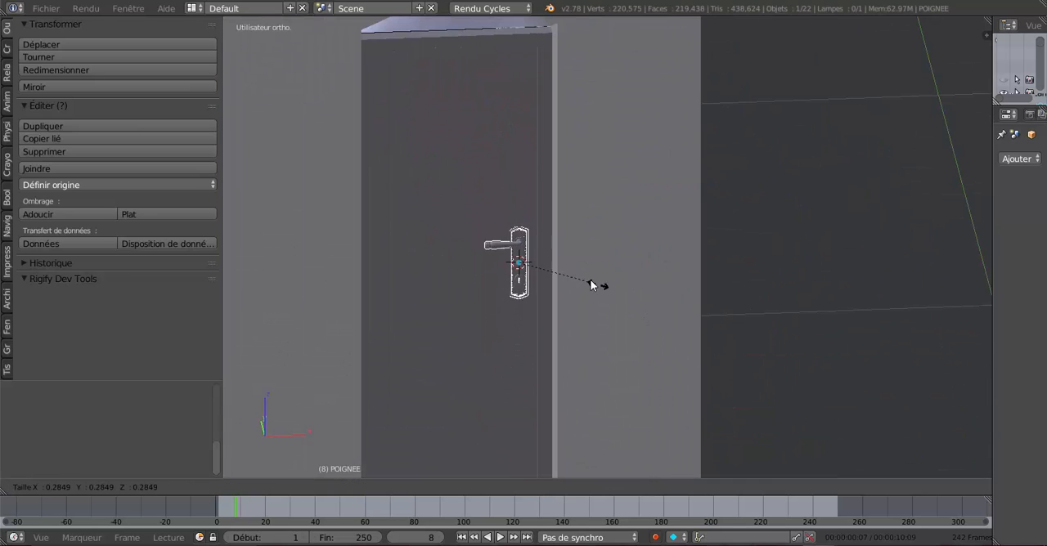
{"action": "left_click", "coordinate": [569, 273]}
{"action": "middle_click_drag", "start_coordinate": [570, 273], "coordinate": [560, 336]}
{"action": "key", "text": "Tab"}
{"action": "key", "text": "Tab"}
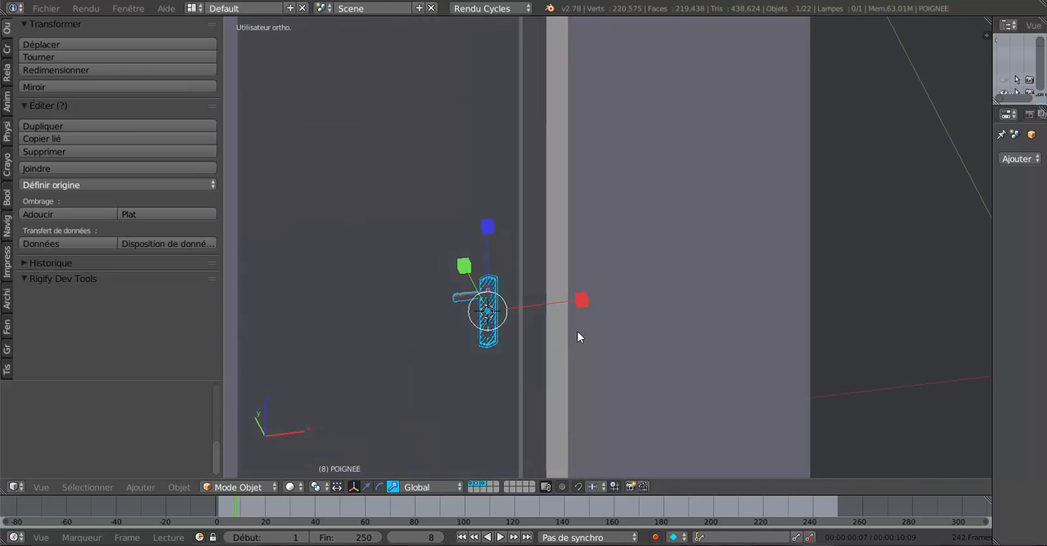
Step: Widen the properties area, show the handle's modifiers and set the subdivision modifier's viewport level to 3
{"action": "middle_click_drag", "start_coordinate": [508, 365], "coordinate": [710, 310]}
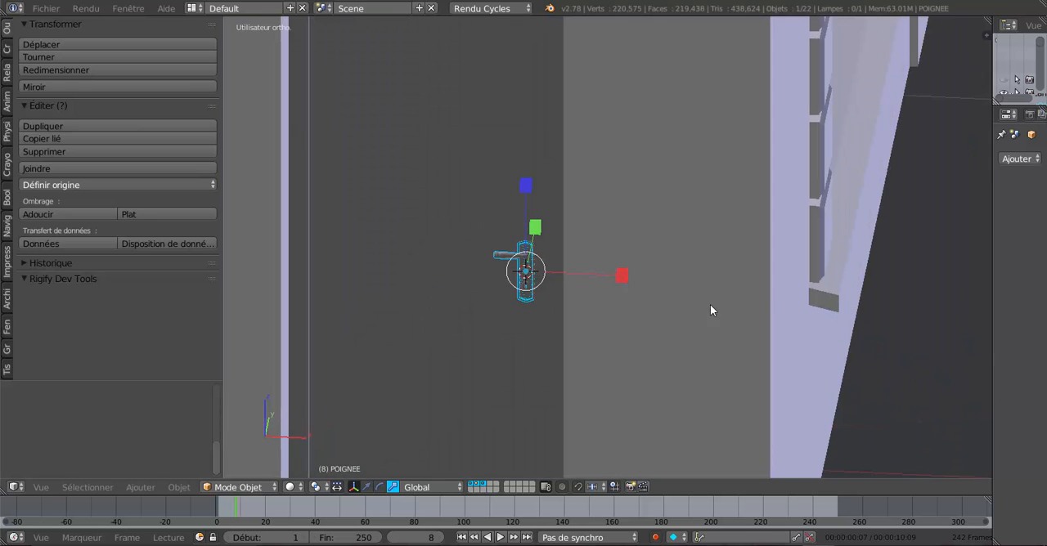
{"action": "left_click_drag", "start_coordinate": [990, 235], "coordinate": [880, 250]}
{"action": "left_click", "coordinate": [998, 113]}
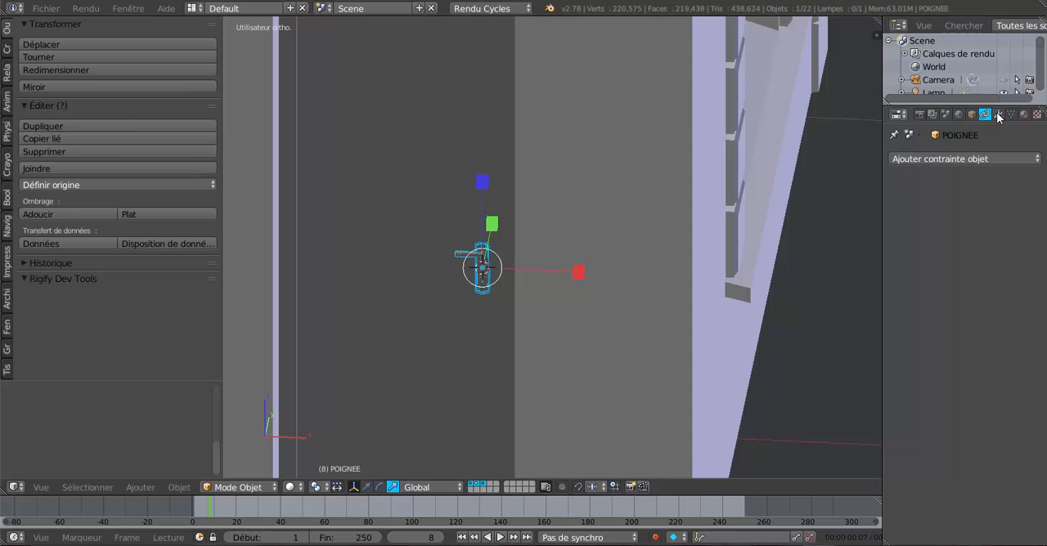
{"action": "key", "text": "ctrl+3"}
{"action": "mouse_move", "coordinate": [539, 294]}
{"action": "middle_mouse_down"}
{"action": "mouse_move", "coordinate": [475, 318]}
{"action": "mouse_move", "coordinate": [395, 327]}
{"action": "mouse_move", "coordinate": [564, 297]}
{"action": "mouse_move", "coordinate": [535, 299]}
{"action": "middle_mouse_up"}
{"action": "scroll", "coordinate": [536, 300], "scroll_direction": "down", "scroll_amount": 2}
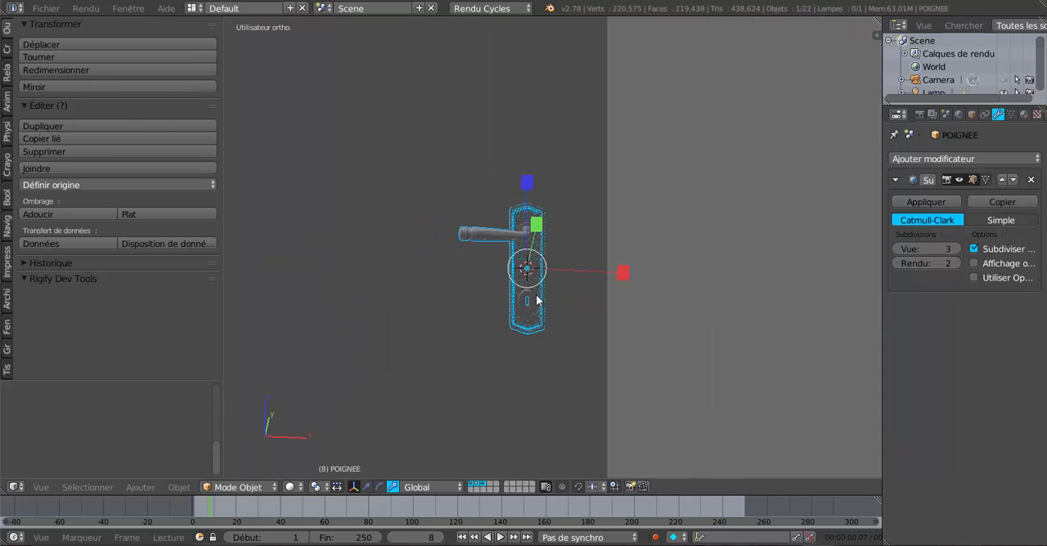
Step: Examine the handle's mesh density in Edit Mode and its fit on the door in Object Mode
{"action": "key", "text": "Tab"}
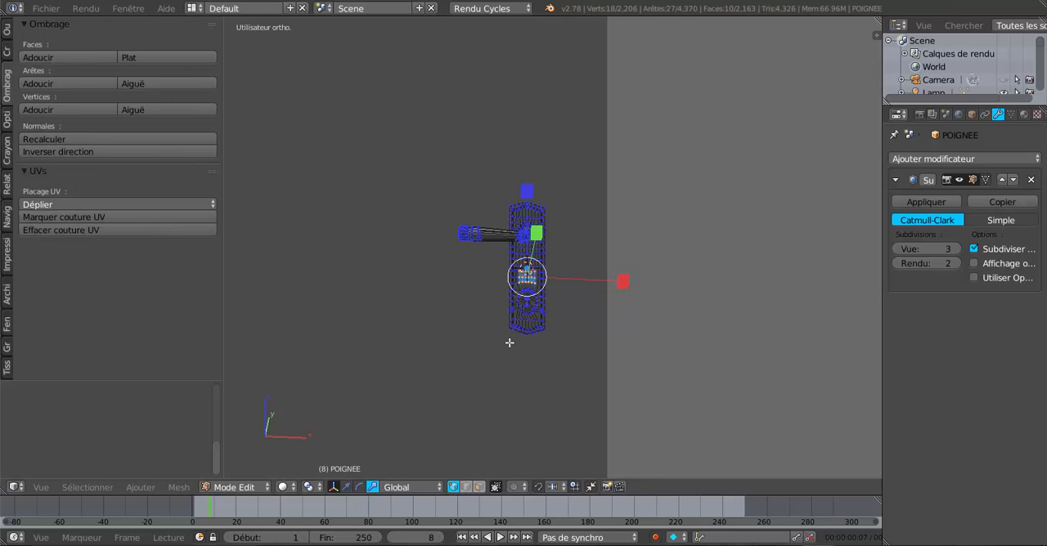
{"action": "middle_click_drag", "start_coordinate": [510, 342], "coordinate": [502, 345]}
{"action": "scroll", "coordinate": [503, 345], "scroll_direction": "up", "scroll_amount": 2}
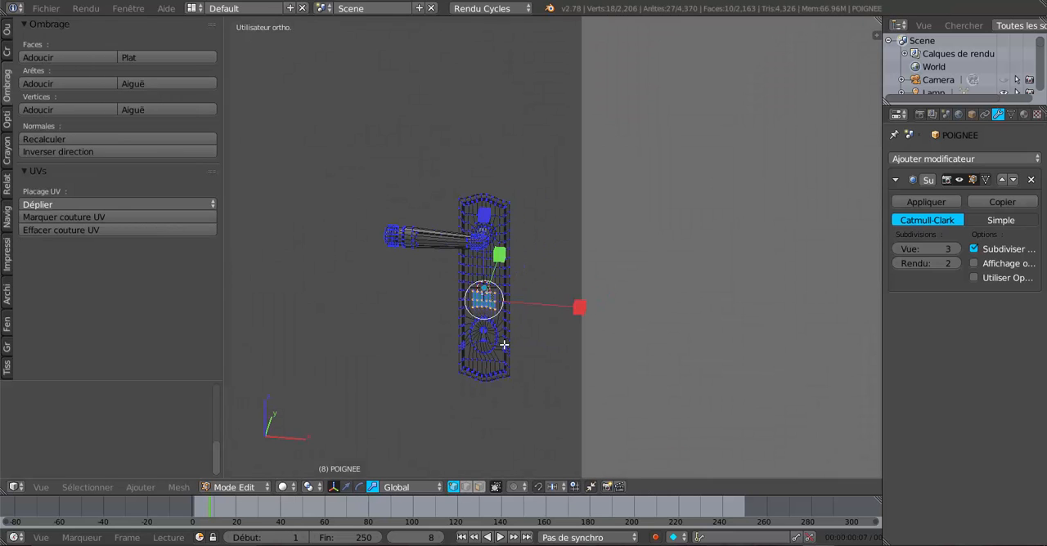
{"action": "key", "text": "Tab"}
{"action": "scroll", "coordinate": [505, 346], "scroll_direction": "down", "scroll_amount": 2}
{"action": "scroll", "coordinate": [578, 351], "scroll_direction": "down", "scroll_amount": 2}
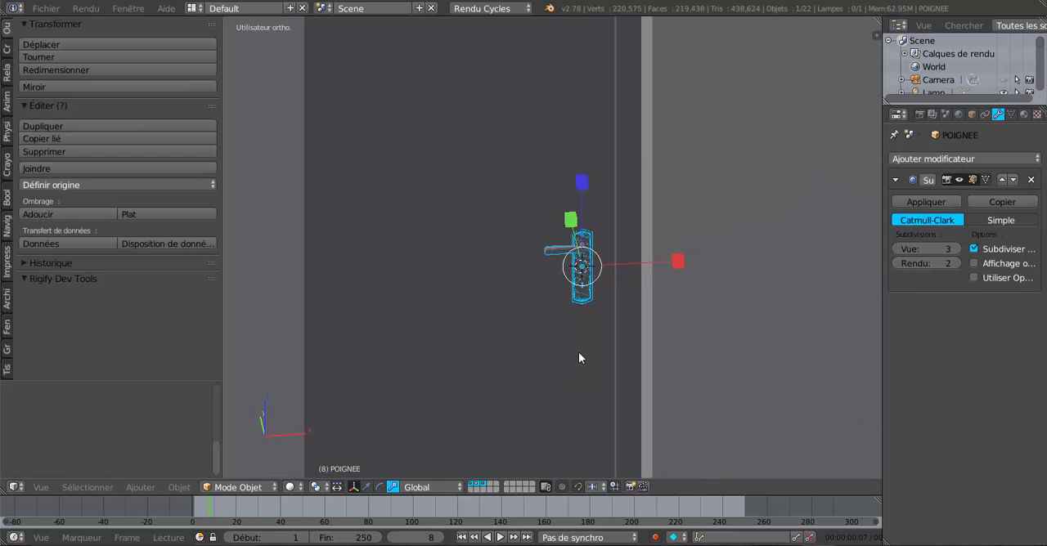
{"action": "key", "text": "Tab"}
{"action": "key", "text": "Tab"}
Step: Switch the manipulator to translate, nudge the handle slightly along Y against the door face, and check its placement
{"action": "left_click", "coordinate": [367, 486]}
{"action": "middle_click_drag", "start_coordinate": [506, 370], "coordinate": [667, 299]}
{"action": "key", "text": "z"}
{"action": "key", "text": "z"}
{"action": "scroll", "coordinate": [668, 306], "scroll_direction": "up", "scroll_amount": 2}
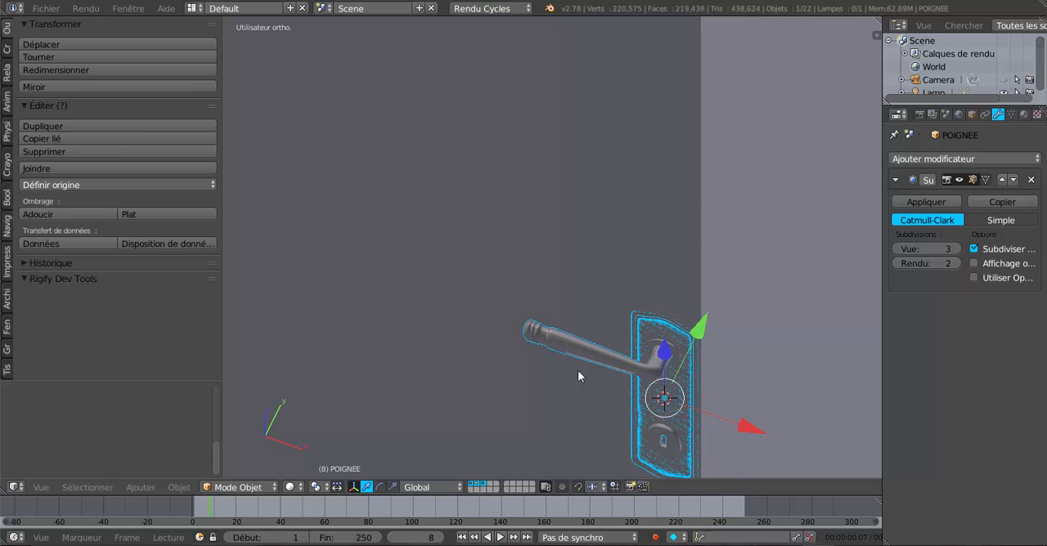
{"action": "middle_click_drag", "start_coordinate": [651, 352], "coordinate": [547, 286], "text": "shift"}
{"action": "middle_click_drag", "start_coordinate": [596, 342], "coordinate": [591, 335]}
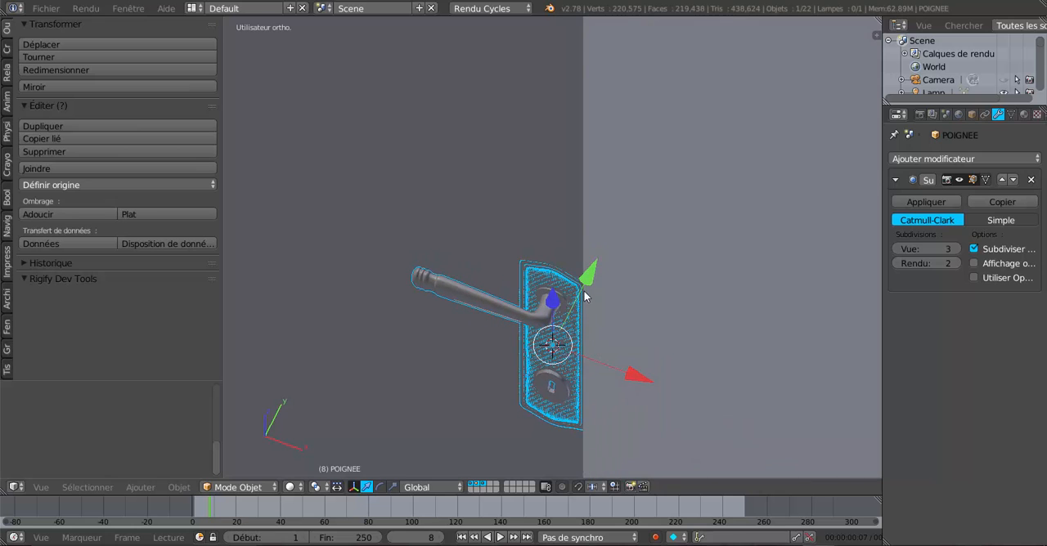
{"action": "left_click_drag", "start_coordinate": [585, 297], "coordinate": [582, 292]}
{"action": "middle_click_drag", "start_coordinate": [642, 296], "coordinate": [723, 293]}
{"action": "scroll", "coordinate": [680, 297], "scroll_direction": "down", "scroll_amount": 9}
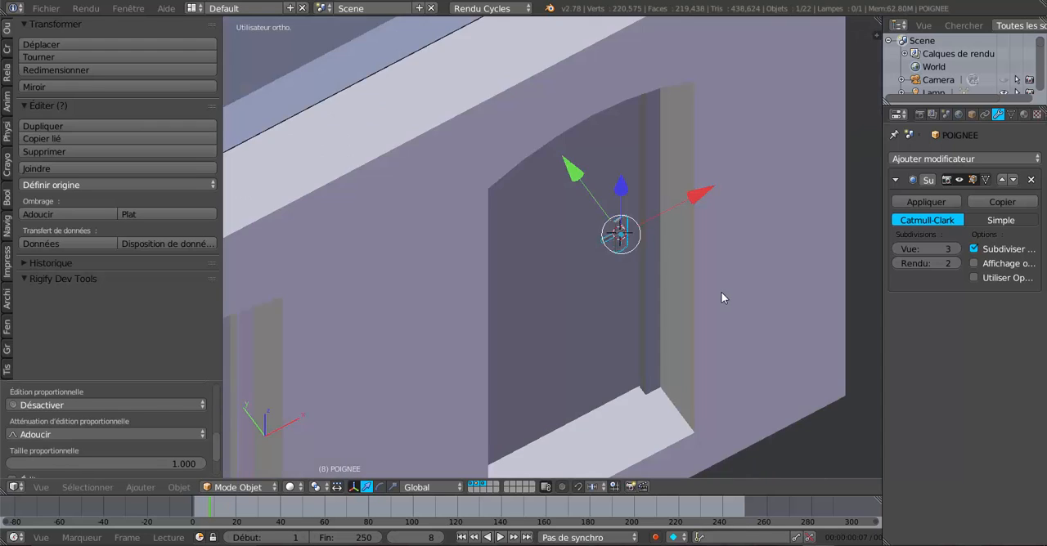
{"action": "scroll", "coordinate": [723, 298], "scroll_direction": "up", "scroll_amount": 5}
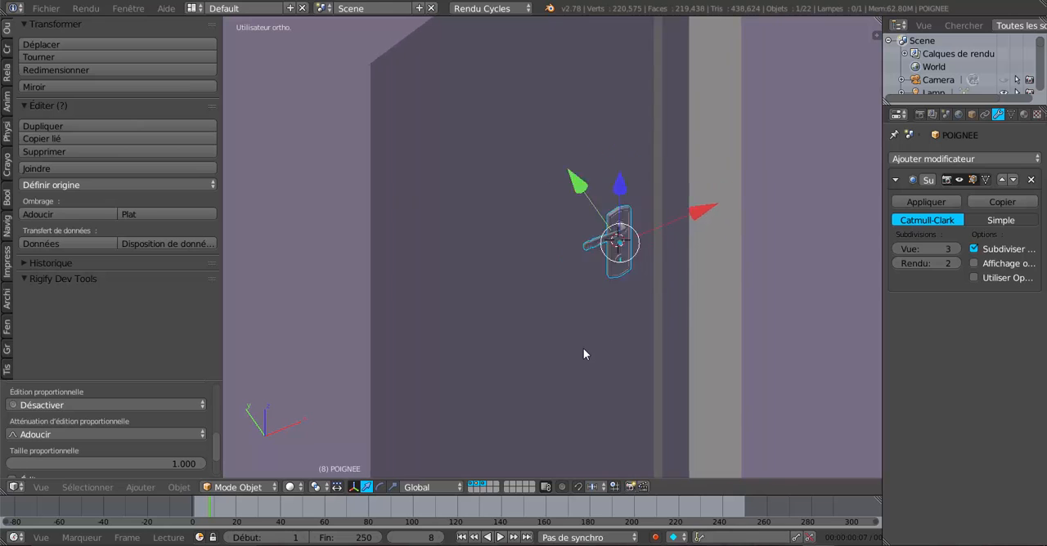
Step: Edit the door's mesh and move the inner vertical edge beside the handle slightly along X, toward the handle plate
{"action": "middle_click_drag", "start_coordinate": [583, 354], "coordinate": [643, 303]}
{"action": "mouse_move", "coordinate": [647, 293]}
{"action": "left_mouse_down"}
{"action": "mouse_move", "coordinate": [666, 271]}
{"action": "mouse_move", "coordinate": [655, 278]}
{"action": "left_mouse_up"}
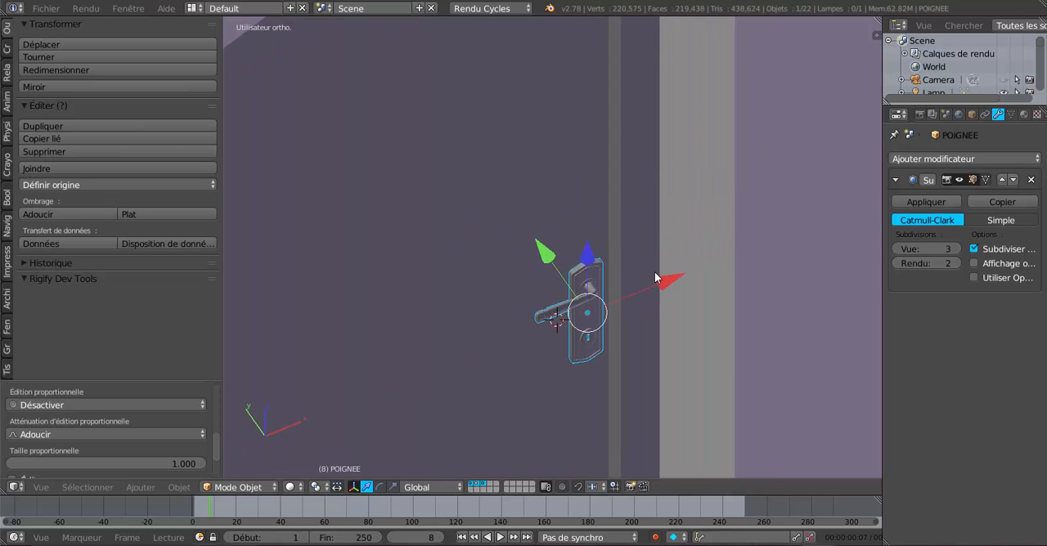
{"action": "middle_click_drag", "start_coordinate": [640, 256], "coordinate": [640, 305]}
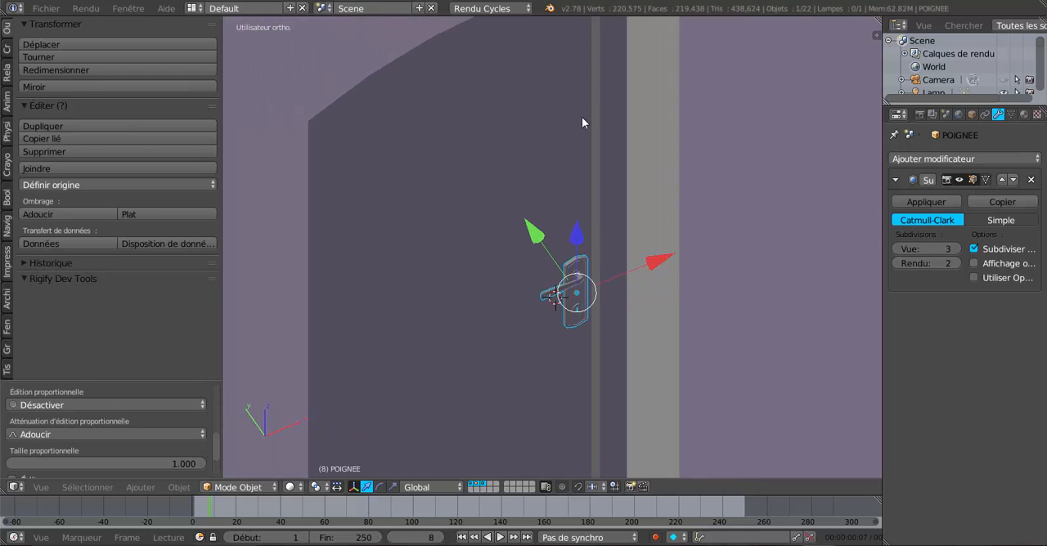
{"action": "middle_click_drag", "start_coordinate": [621, 350], "coordinate": [597, 332]}
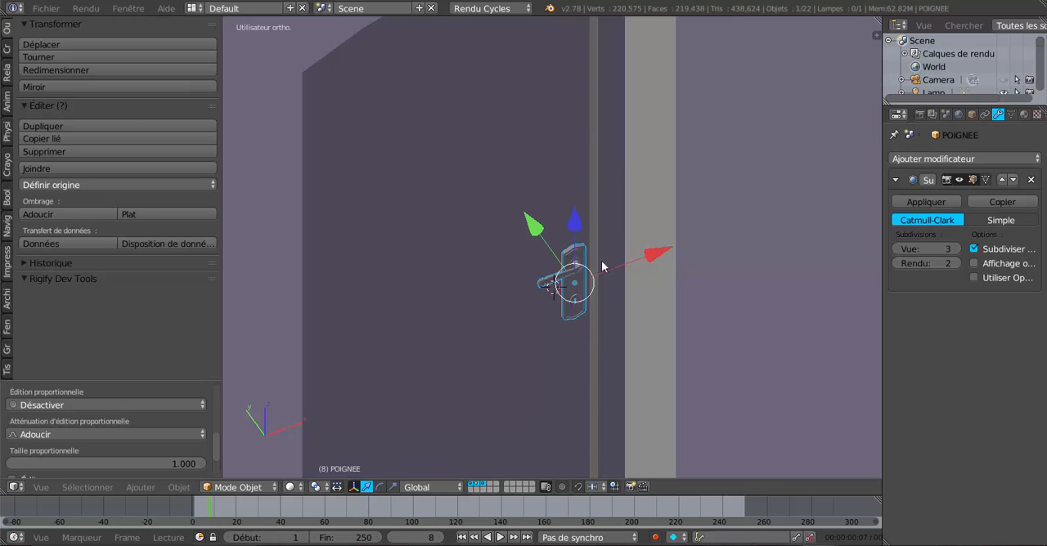
{"action": "scroll", "coordinate": [615, 335], "scroll_direction": "up", "scroll_amount": 2}
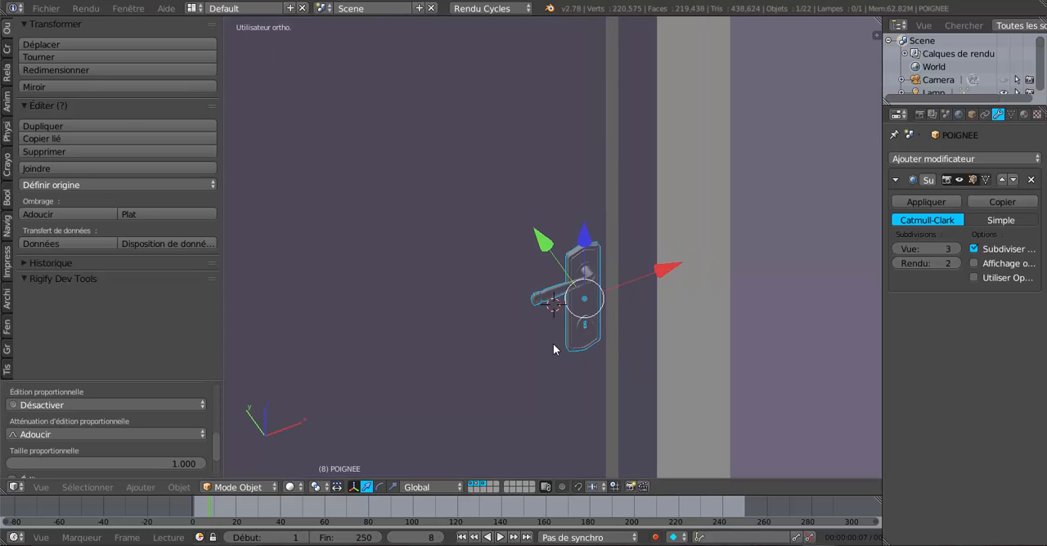
{"action": "right_click", "coordinate": [485, 348]}
{"action": "key", "text": "Tab"}
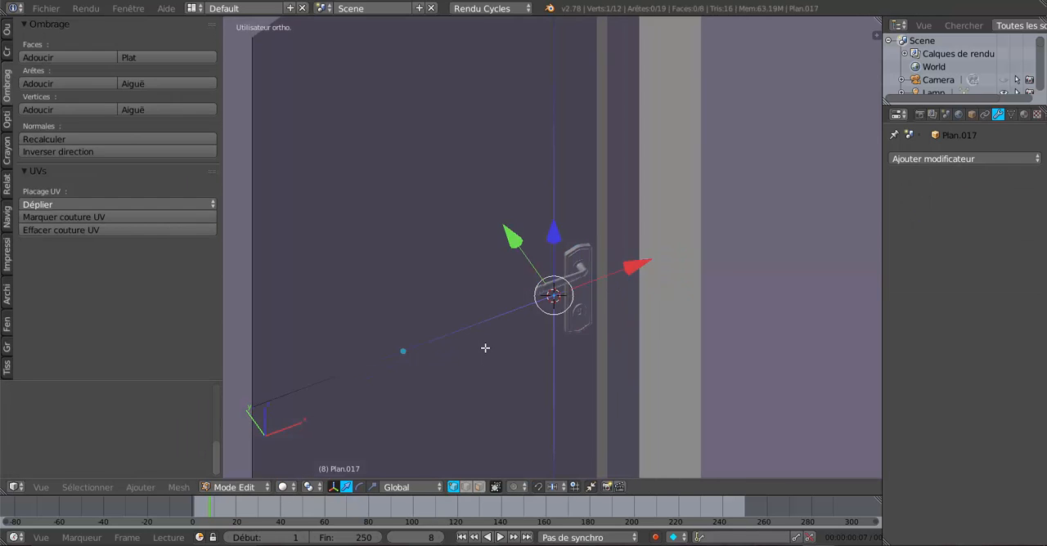
{"action": "scroll", "coordinate": [485, 347], "scroll_direction": "down", "scroll_amount": 3}
{"action": "middle_click_drag", "start_coordinate": [463, 352], "coordinate": [416, 341]}
{"action": "scroll", "coordinate": [442, 282], "scroll_direction": "up", "scroll_amount": 1}
{"action": "middle_click_drag", "start_coordinate": [442, 281], "coordinate": [519, 374]}
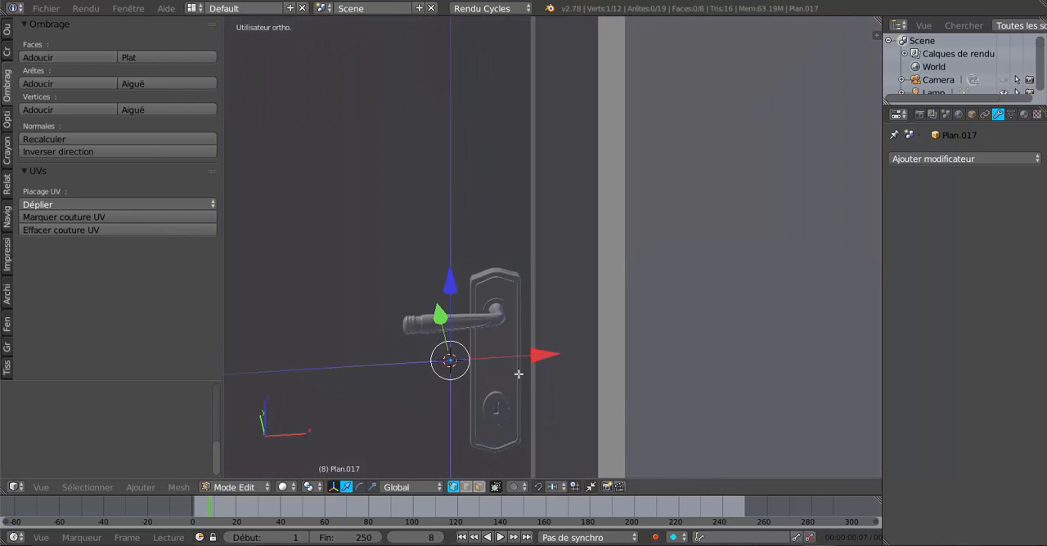
{"action": "right_click", "coordinate": [456, 225], "text": "shift"}
{"action": "left_click_drag", "start_coordinate": [542, 357], "coordinate": [546, 350]}
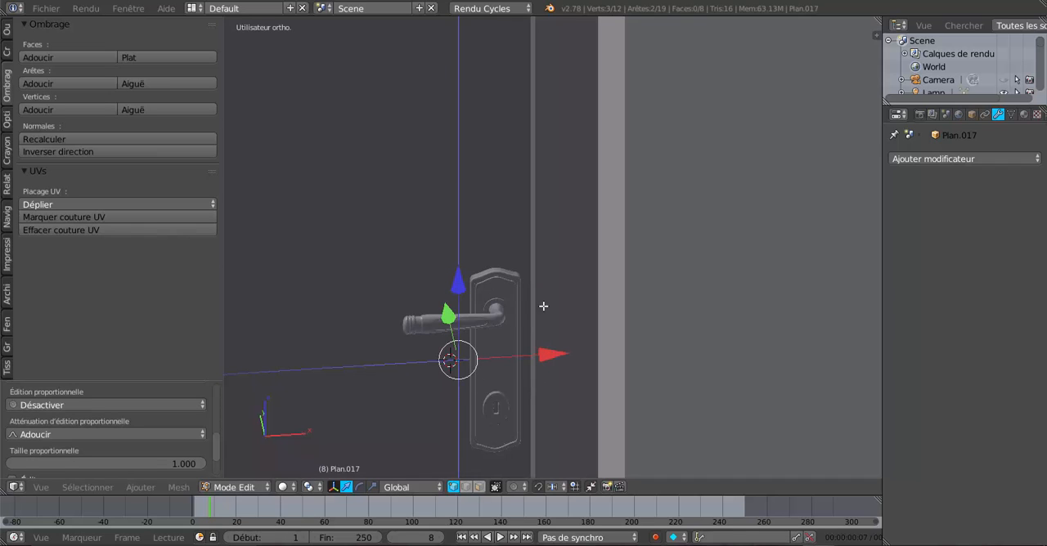
Step: In front view, select the horizontal edge loop crossing the middle of the door and dissolve its edges
{"action": "middle_click_drag", "start_coordinate": [576, 343], "coordinate": [510, 364]}
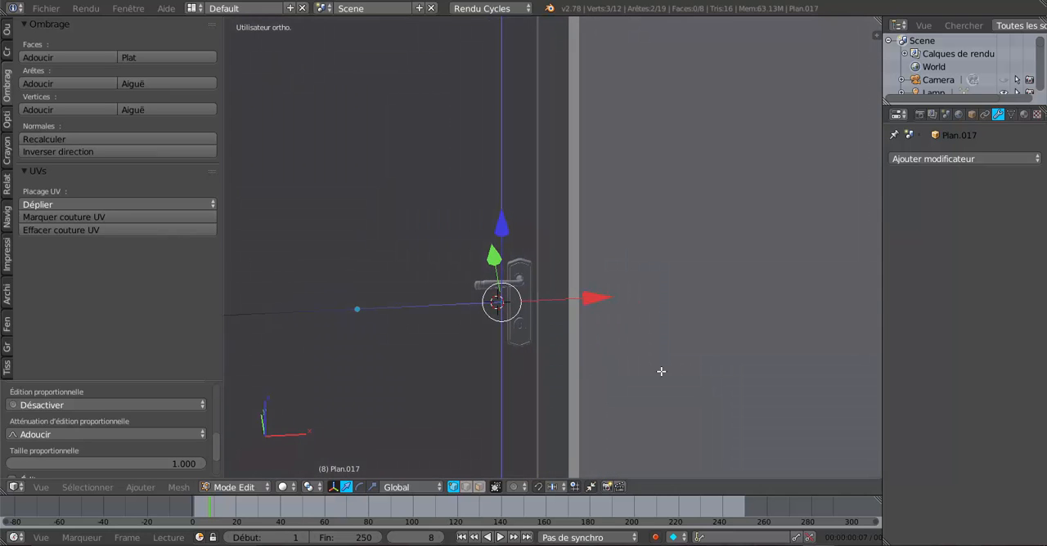
{"action": "key", "text": "KP_1"}
{"action": "middle_click_drag", "start_coordinate": [697, 352], "coordinate": [791, 390], "text": "shift"}
{"action": "scroll", "coordinate": [445, 263], "scroll_direction": "up", "scroll_amount": 1}
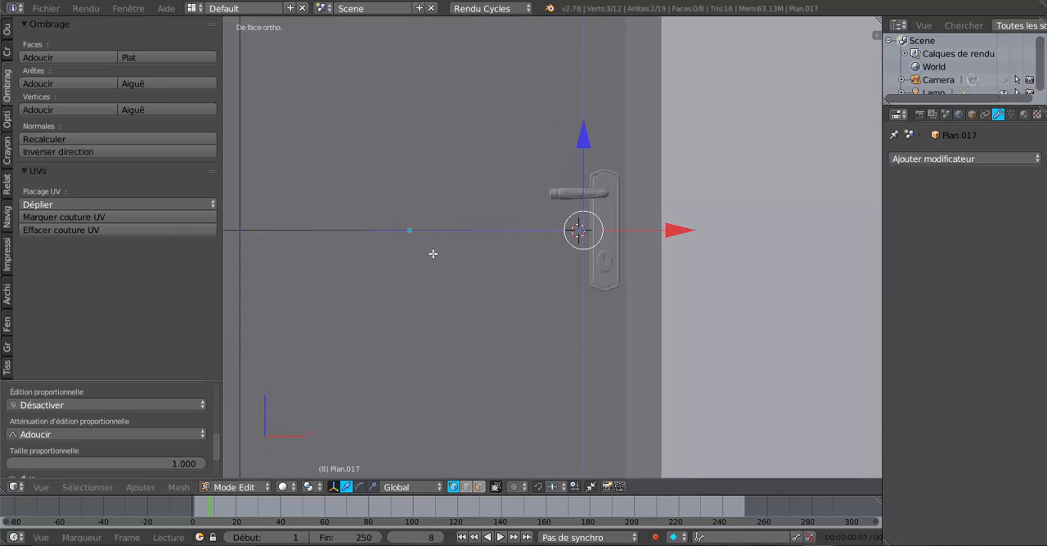
{"action": "scroll", "coordinate": [433, 254], "scroll_direction": "down", "scroll_amount": 3}
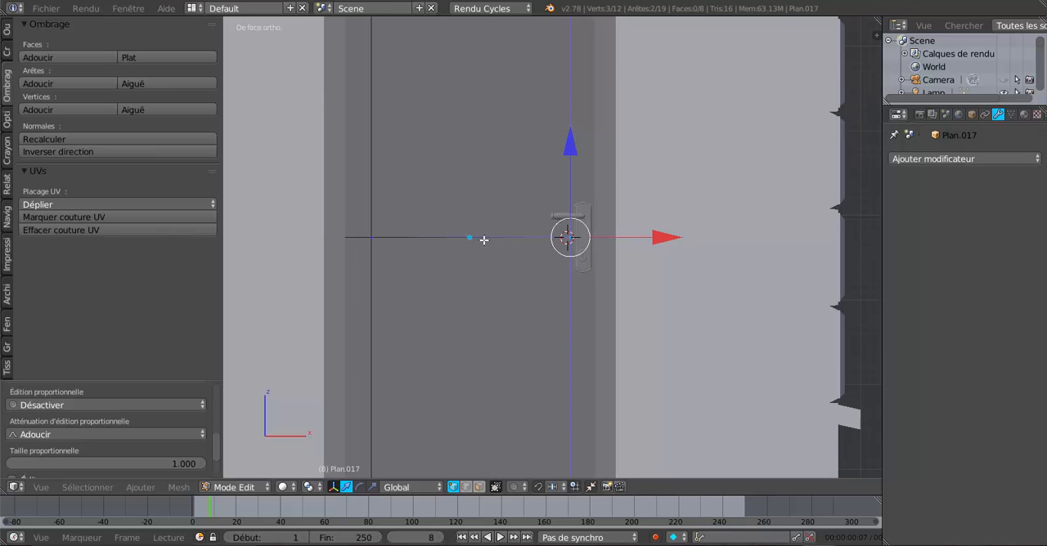
{"action": "right_click", "coordinate": [489, 238], "text": "shift"}
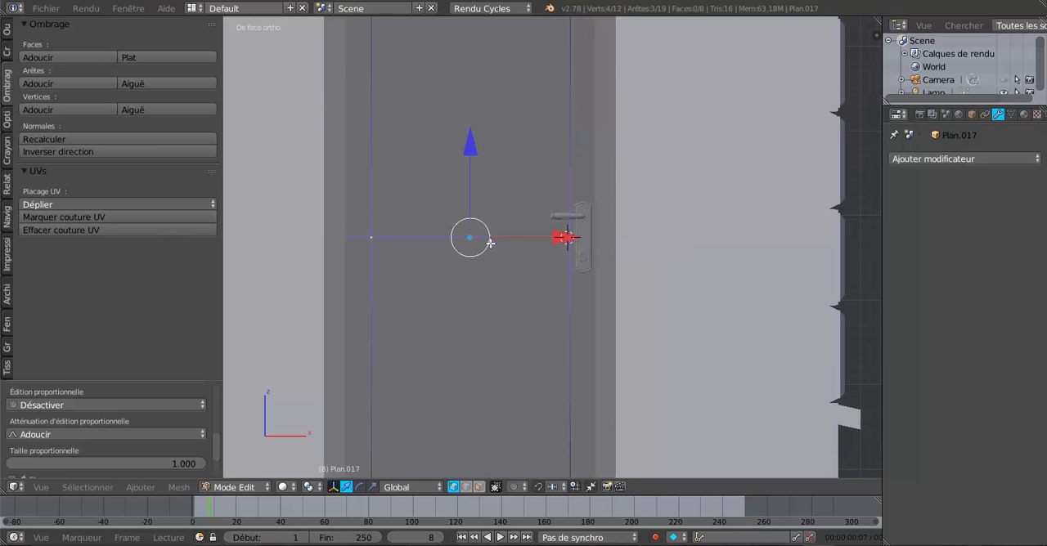
{"action": "scroll", "coordinate": [502, 276], "scroll_direction": "up", "scroll_amount": 2}
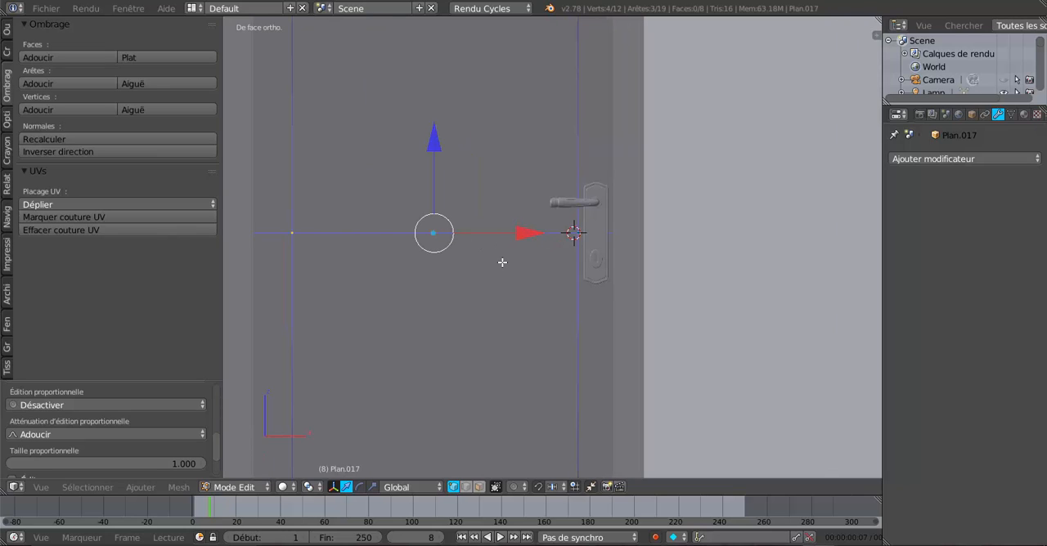
{"action": "key", "text": "x"}
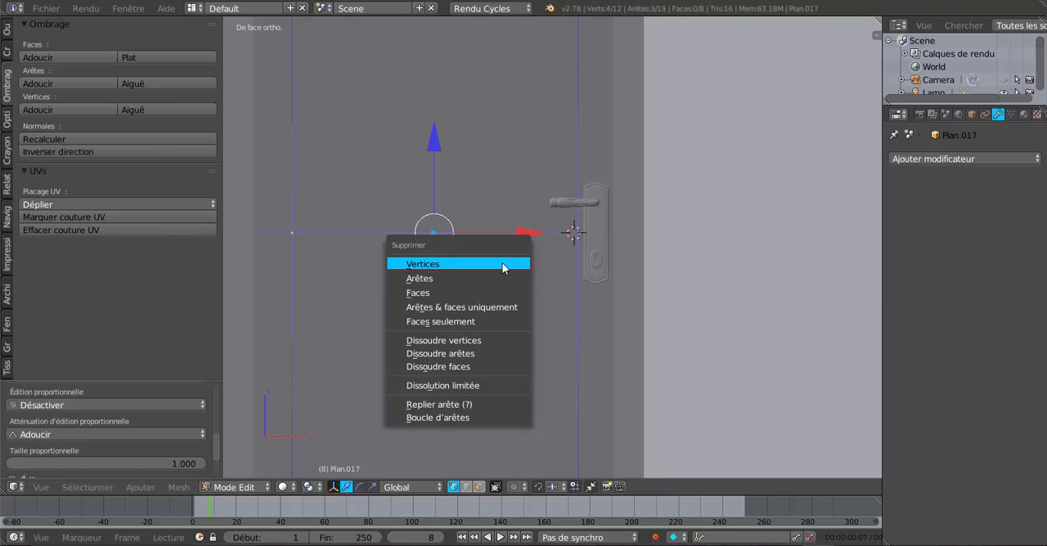
{"action": "left_click", "coordinate": [488, 353]}
Step: Examine the door's inner rectangle and border widths from the front, relative to the frame and the handle
{"action": "scroll", "coordinate": [489, 354], "scroll_direction": "up", "scroll_amount": 3}
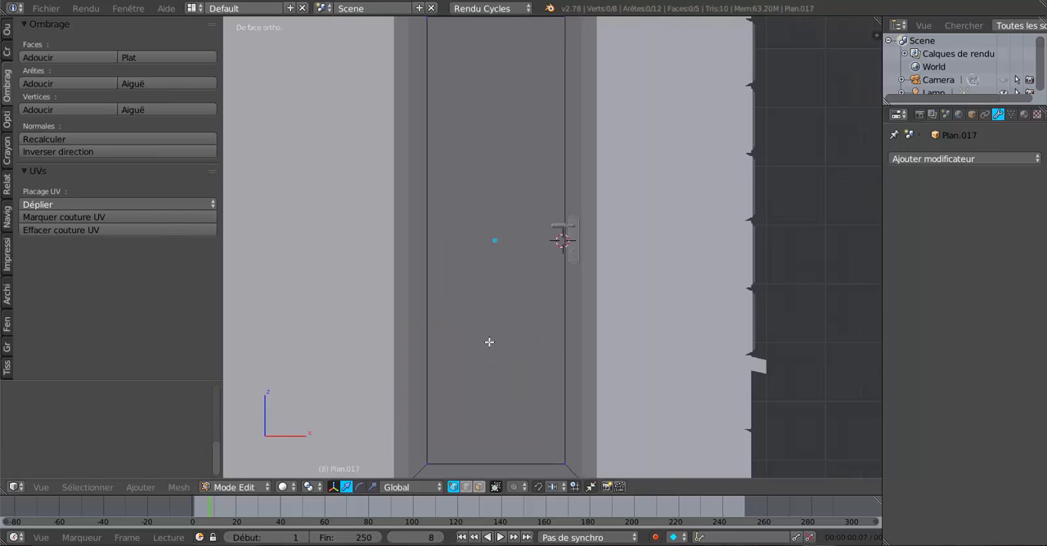
{"action": "scroll", "coordinate": [509, 323], "scroll_direction": "down", "scroll_amount": 2}
{"action": "middle_click_drag", "start_coordinate": [509, 324], "coordinate": [484, 362], "text": "shift"}
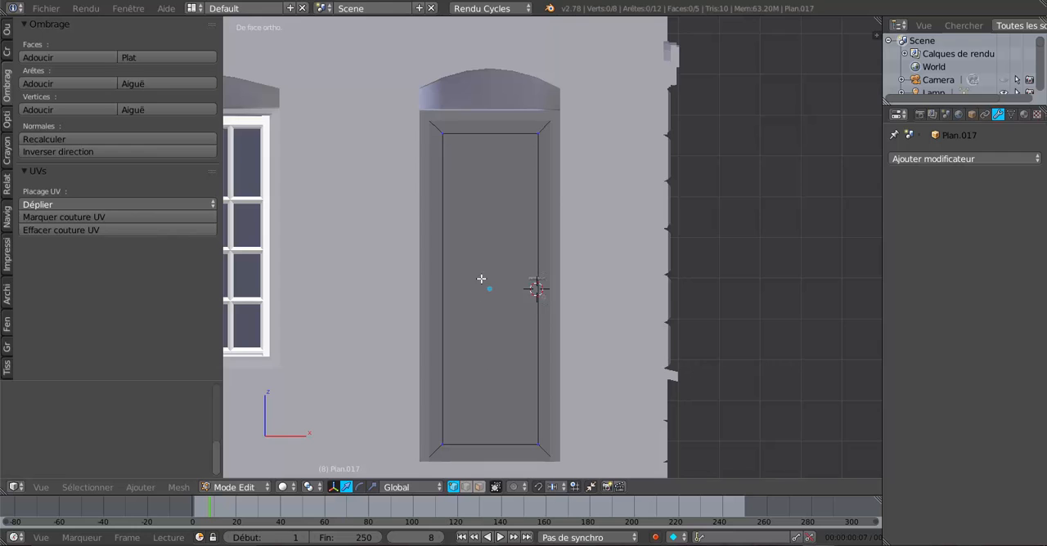
{"action": "scroll", "coordinate": [495, 287], "scroll_direction": "up", "scroll_amount": 4}
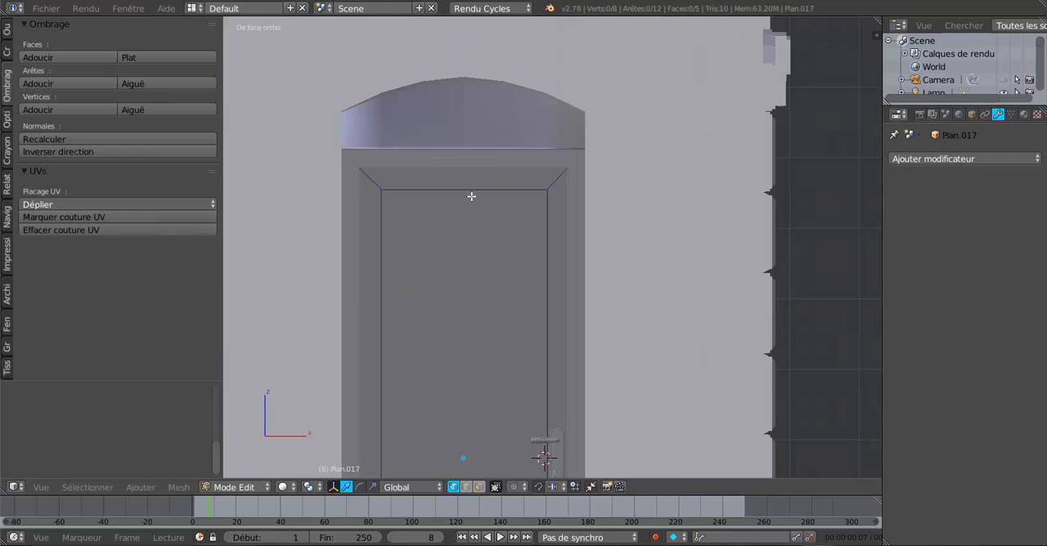
{"action": "scroll", "coordinate": [492, 237], "scroll_direction": "down", "scroll_amount": 2}
{"action": "scroll", "coordinate": [492, 243], "scroll_direction": "up", "scroll_amount": 2}
{"action": "middle_click_drag", "start_coordinate": [491, 320], "coordinate": [530, 219], "text": "shift"}
{"action": "scroll", "coordinate": [530, 225], "scroll_direction": "down", "scroll_amount": 3}
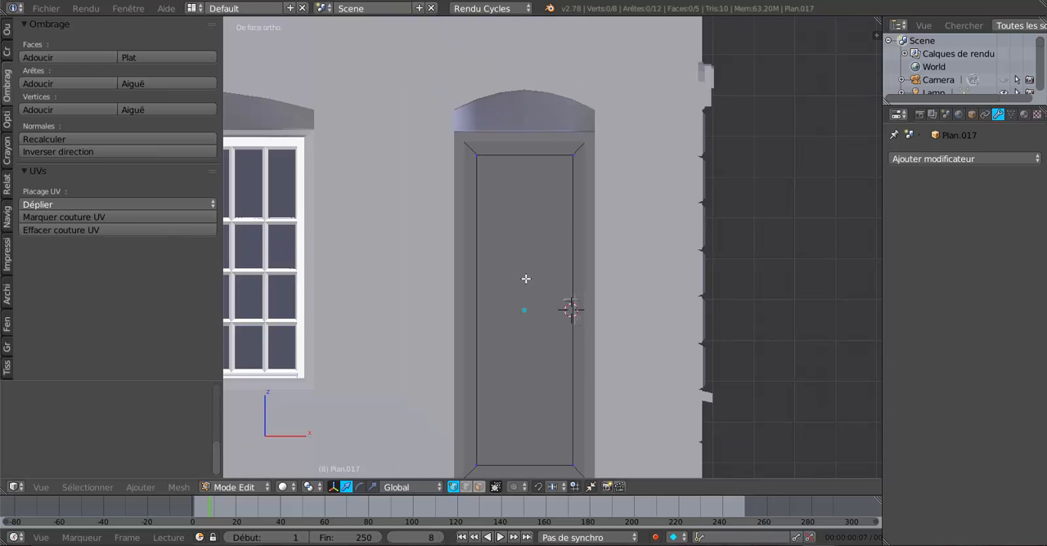
{"action": "middle_click_drag", "start_coordinate": [526, 279], "coordinate": [491, 270], "text": "shift"}
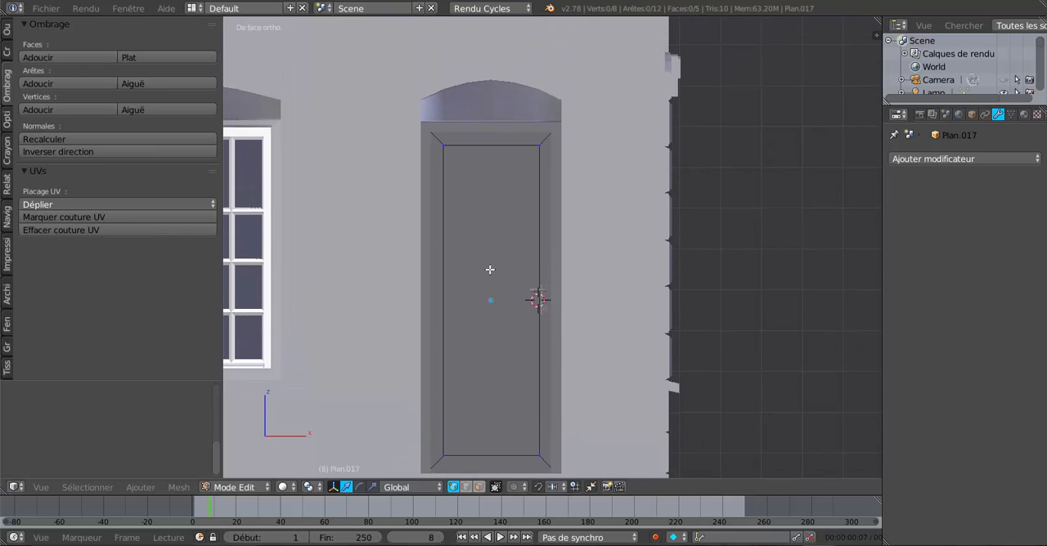
{"action": "scroll", "coordinate": [491, 271], "scroll_direction": "up", "scroll_amount": 2}
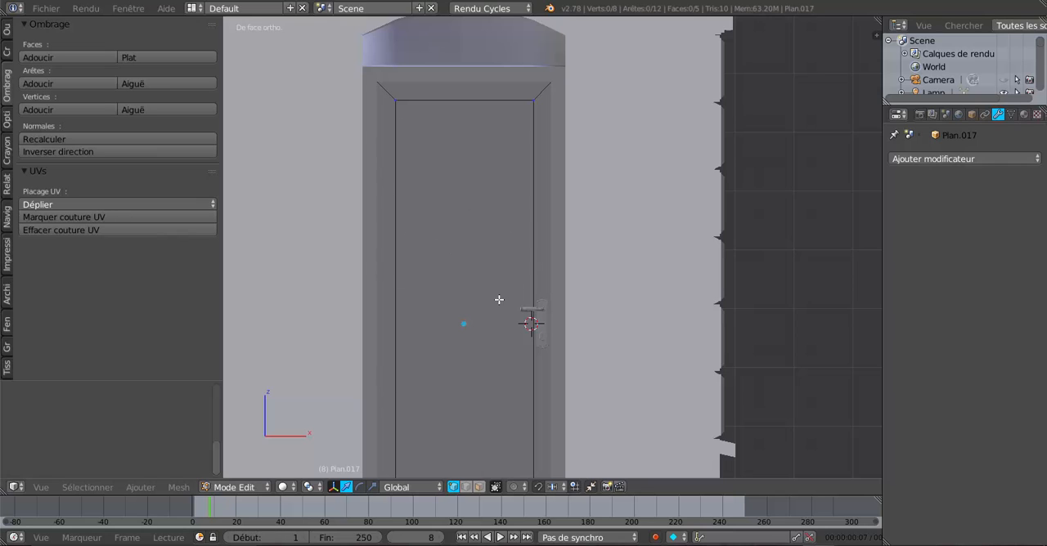
{"action": "scroll", "coordinate": [498, 323], "scroll_direction": "up", "scroll_amount": 3}
{"action": "scroll", "coordinate": [532, 389], "scroll_direction": "down", "scroll_amount": 1}
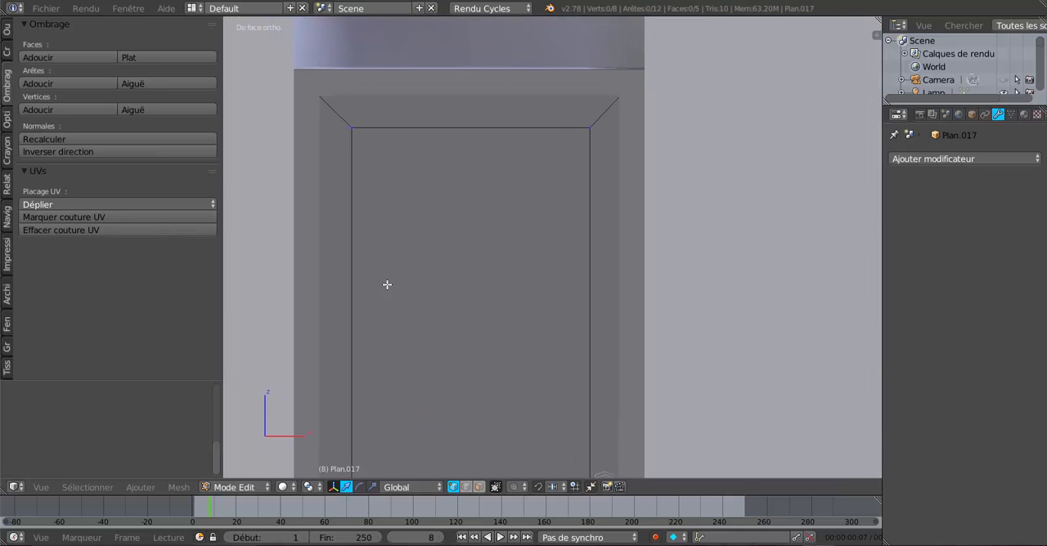
Step: Switch to edge selection and shift the inner vertical edge opposite the handle slightly outward along X
{"action": "right_click", "coordinate": [359, 297]}
{"action": "scroll", "coordinate": [430, 318], "scroll_direction": "down", "scroll_amount": 4}
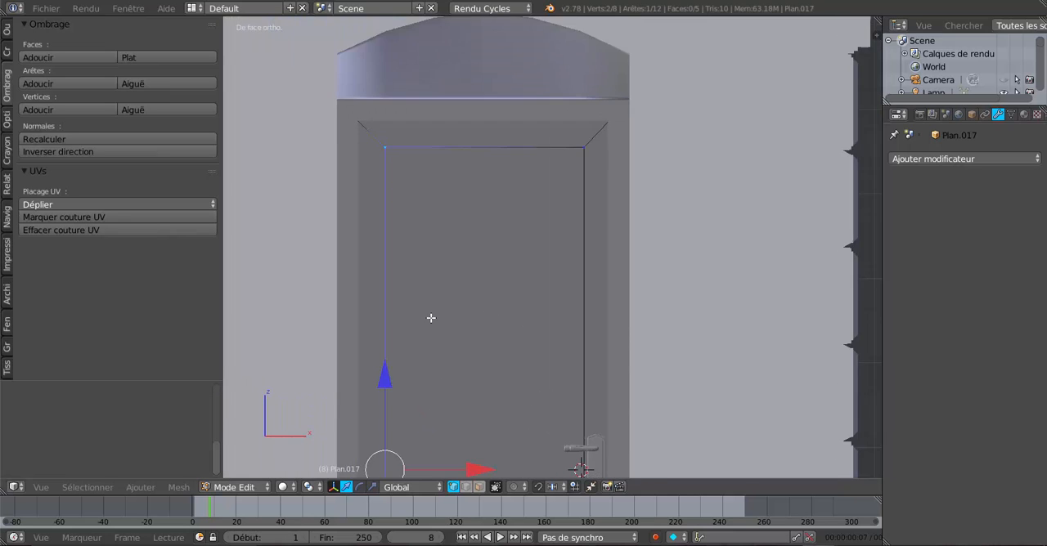
{"action": "left_click", "coordinate": [466, 486]}
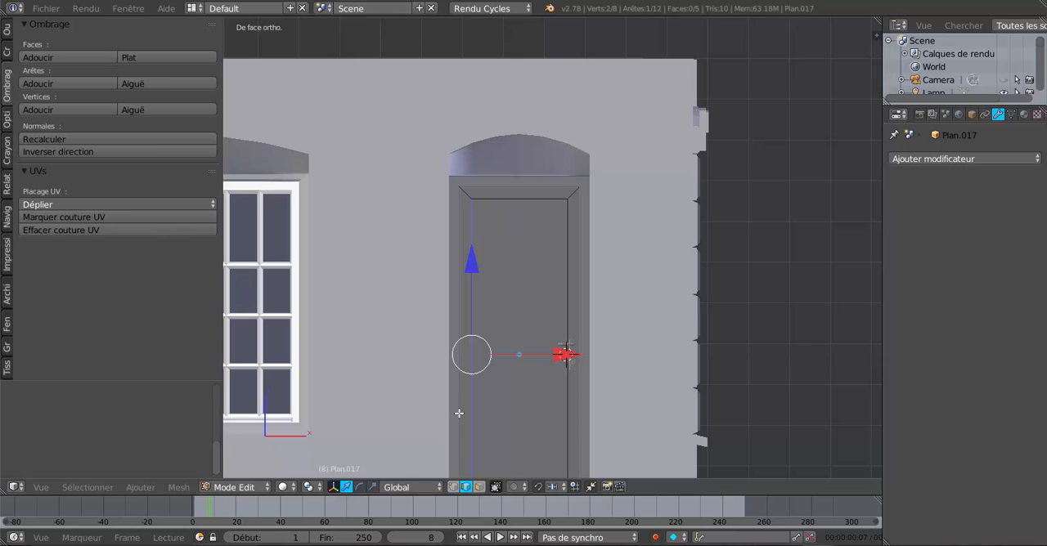
{"action": "scroll", "coordinate": [550, 354], "scroll_direction": "up", "scroll_amount": 3}
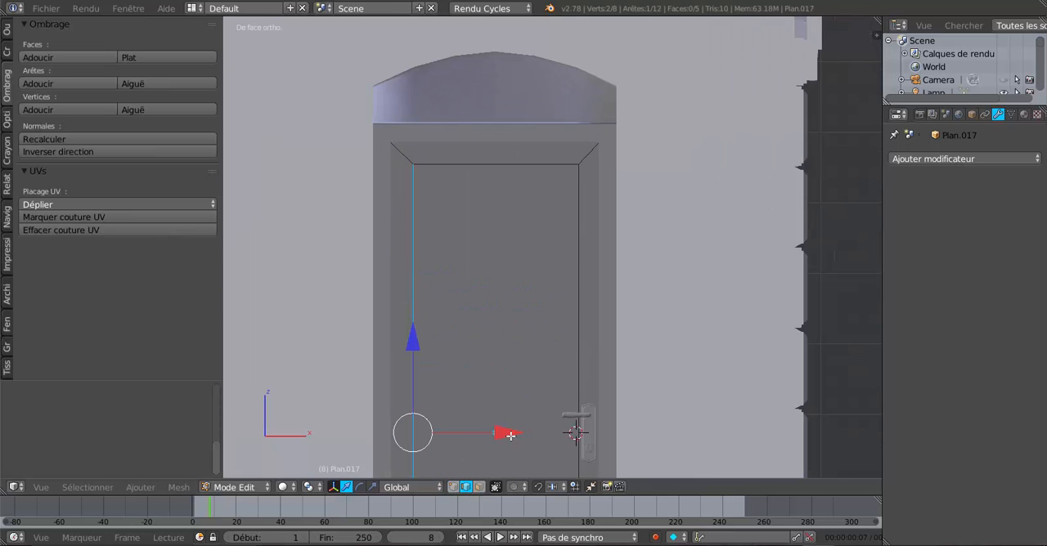
{"action": "left_click", "coordinate": [511, 436]}
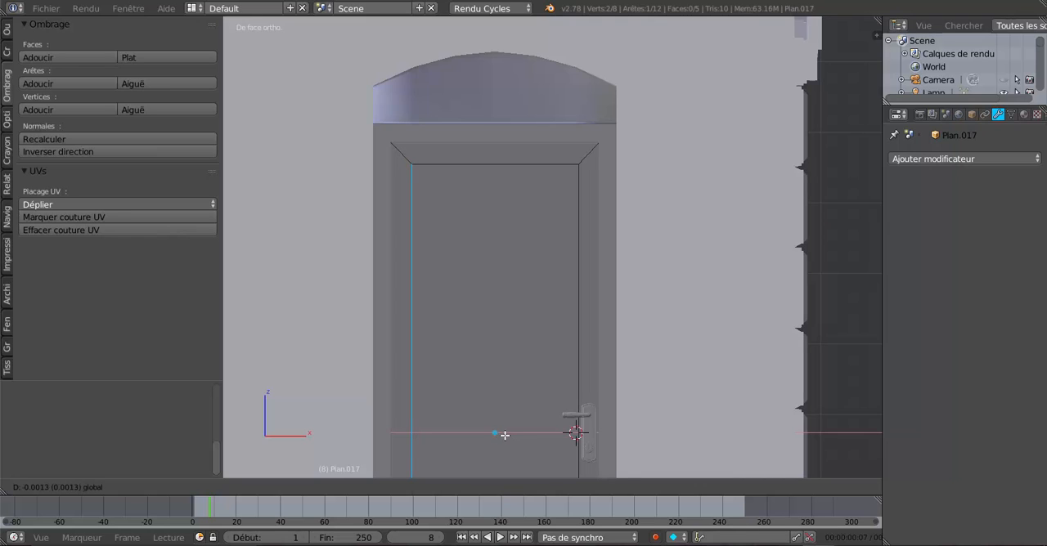
{"action": "left_click", "coordinate": [502, 436]}
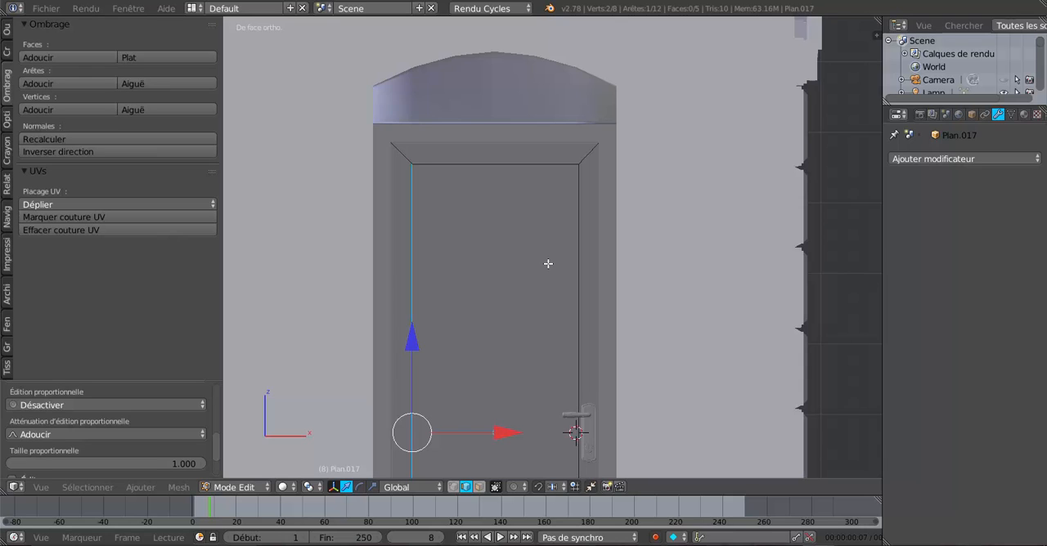
{"action": "key", "text": "ctrl+r"}
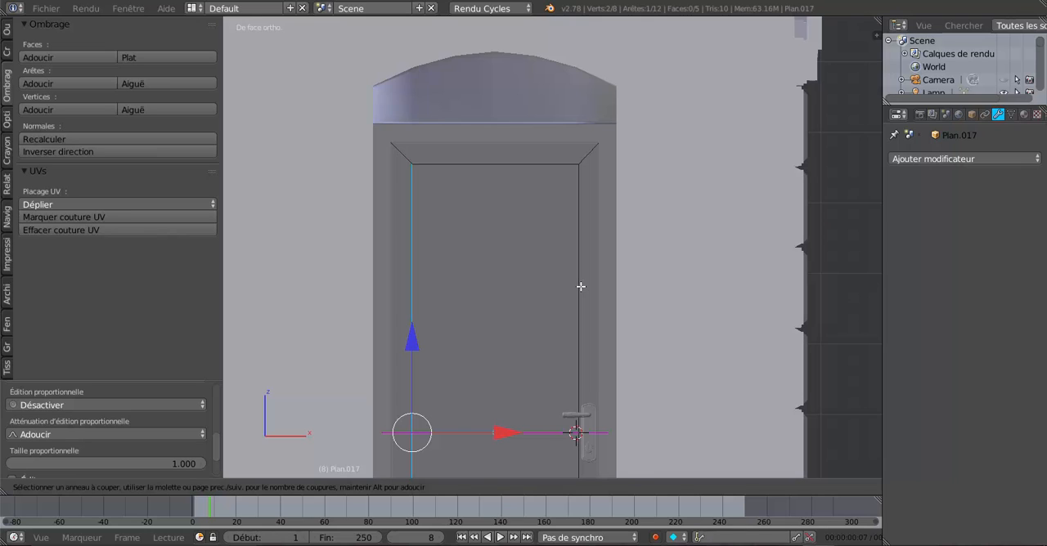
{"action": "left_click", "coordinate": [581, 286]}
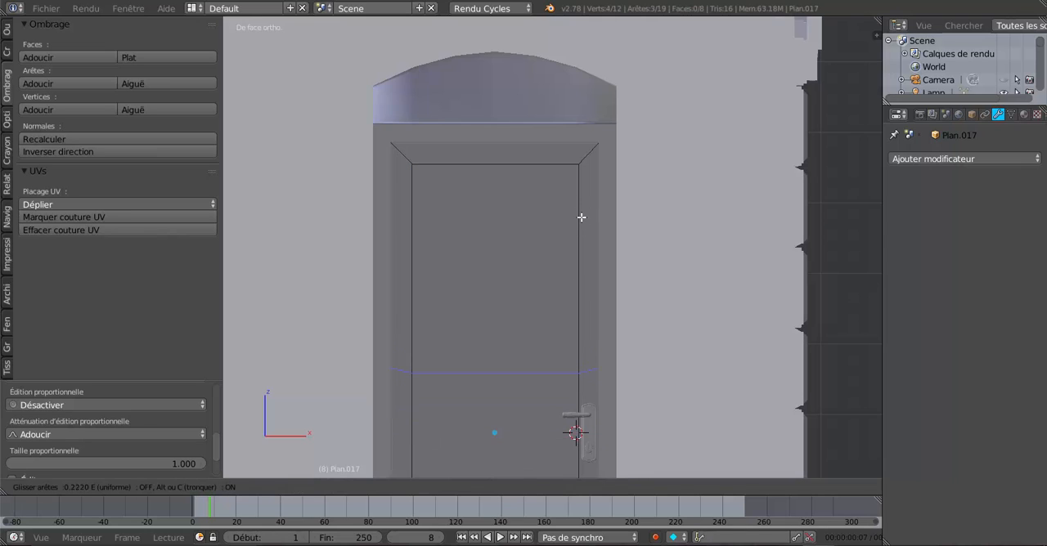
{"action": "left_click", "coordinate": [582, 226]}
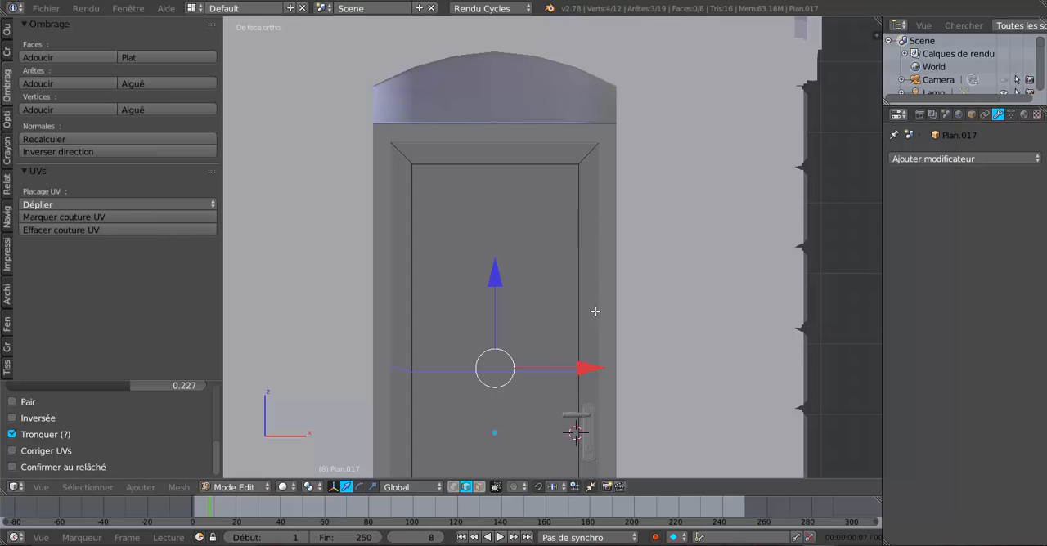
{"action": "middle_click_drag", "start_coordinate": [596, 312], "coordinate": [579, 160], "text": "shift"}
{"action": "left_click_drag", "start_coordinate": [468, 128], "coordinate": [481, 140]}
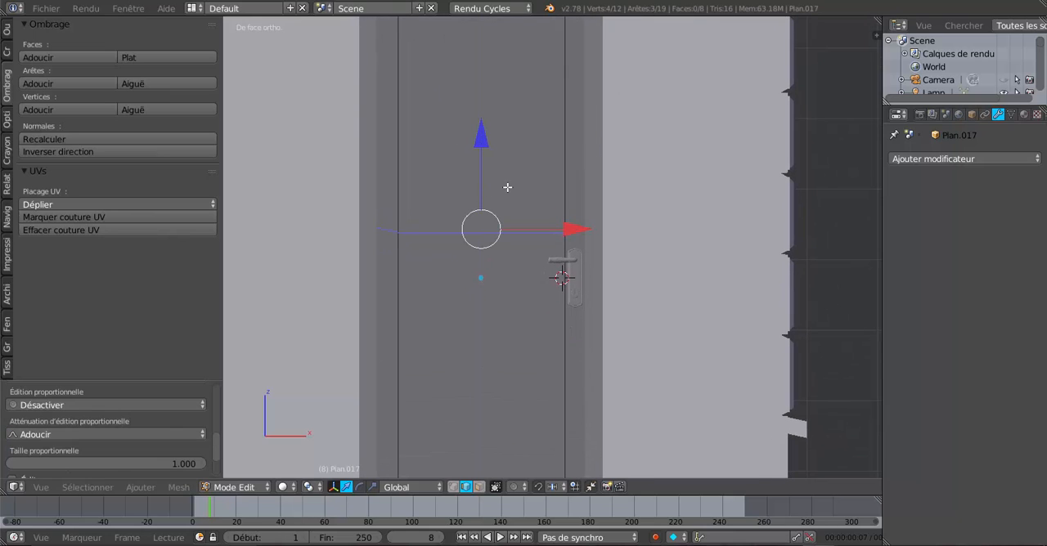
{"action": "key", "text": "ctrl+z"}
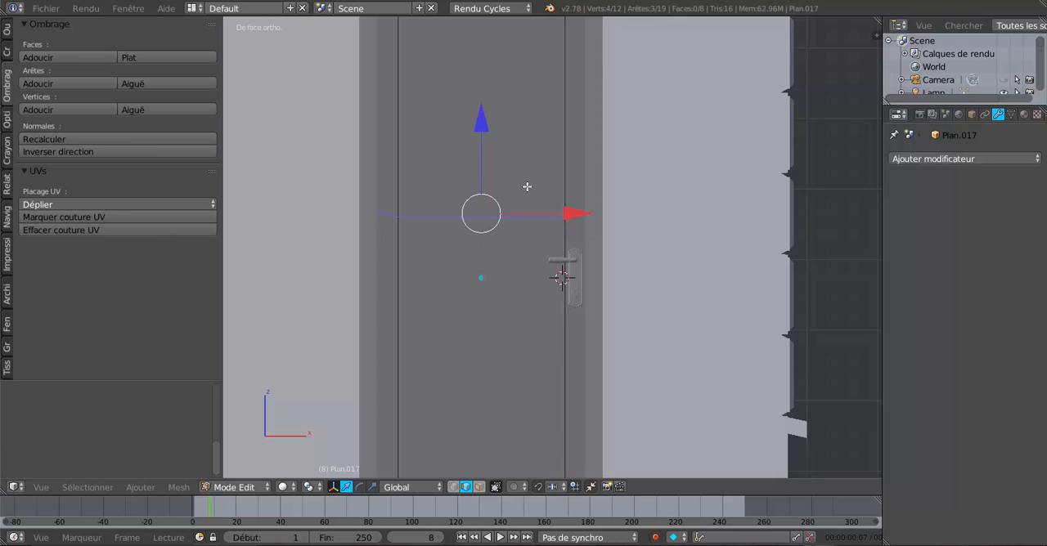
{"action": "key", "text": "ctrl+z"}
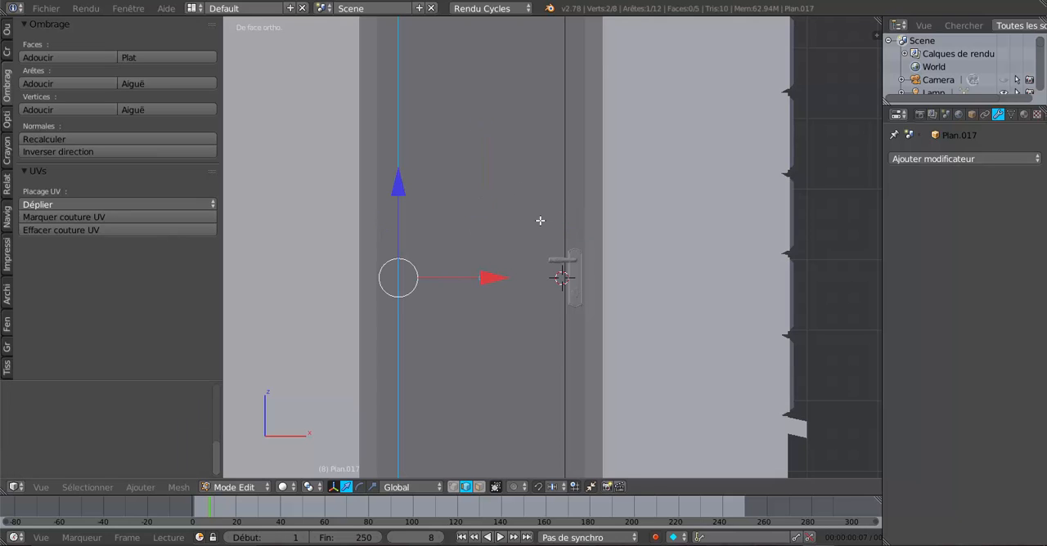
Step: Add a centred horizontal loop cut across the door and move it along Z to just below the door's mid-height
{"action": "key", "text": "ctrl+r"}
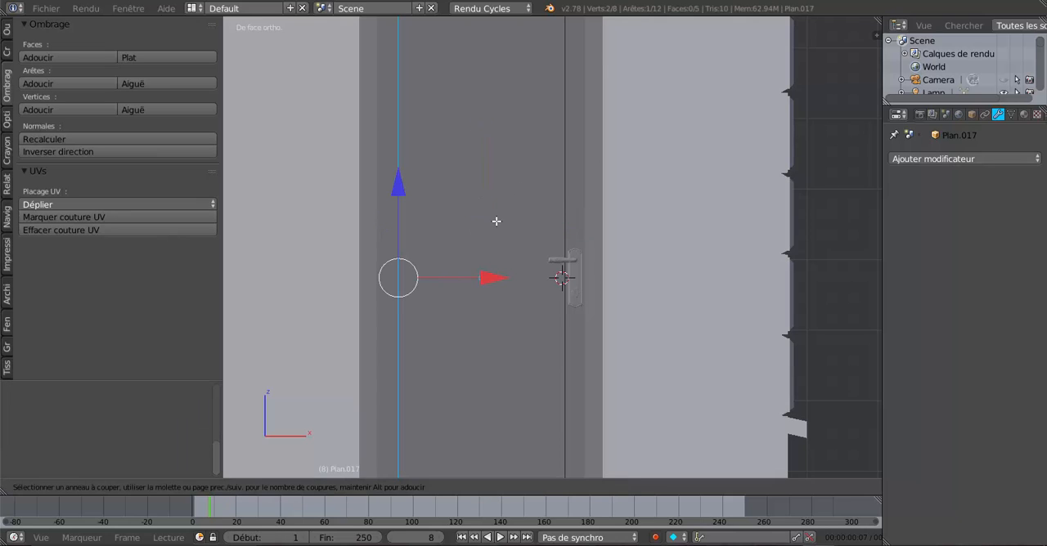
{"action": "left_click", "coordinate": [394, 259]}
{"action": "right_click", "coordinate": [395, 260]}
{"action": "left_click_drag", "start_coordinate": [481, 185], "coordinate": [486, 211]}
{"action": "middle_click_drag", "start_coordinate": [481, 268], "coordinate": [480, 191], "text": "shift"}
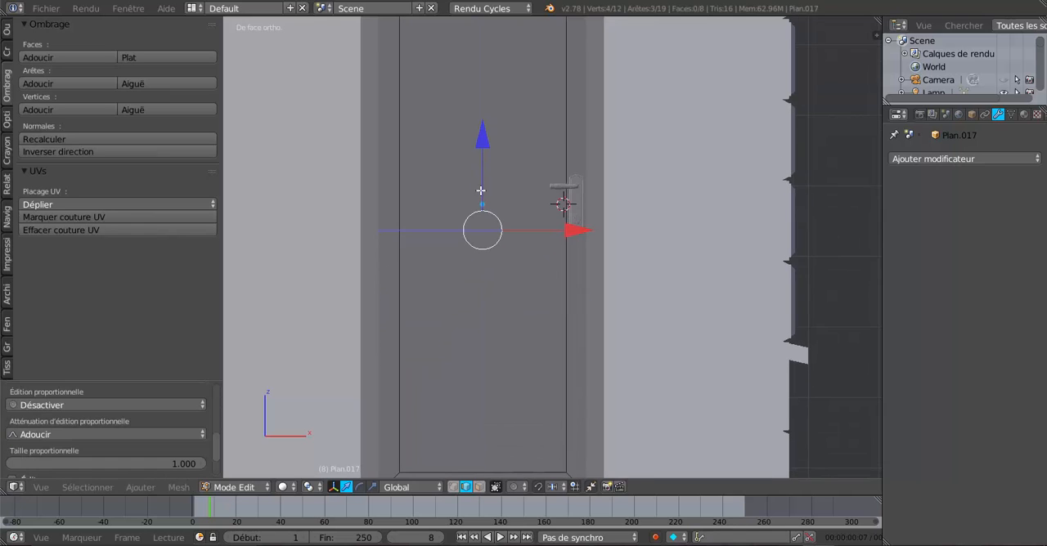
{"action": "left_click_drag", "start_coordinate": [482, 152], "coordinate": [489, 89]}
{"action": "scroll", "coordinate": [499, 180], "scroll_direction": "down", "scroll_amount": 2}
{"action": "scroll", "coordinate": [499, 180], "scroll_direction": "down", "scroll_amount": 1}
{"action": "scroll", "coordinate": [512, 176], "scroll_direction": "up", "scroll_amount": 1}
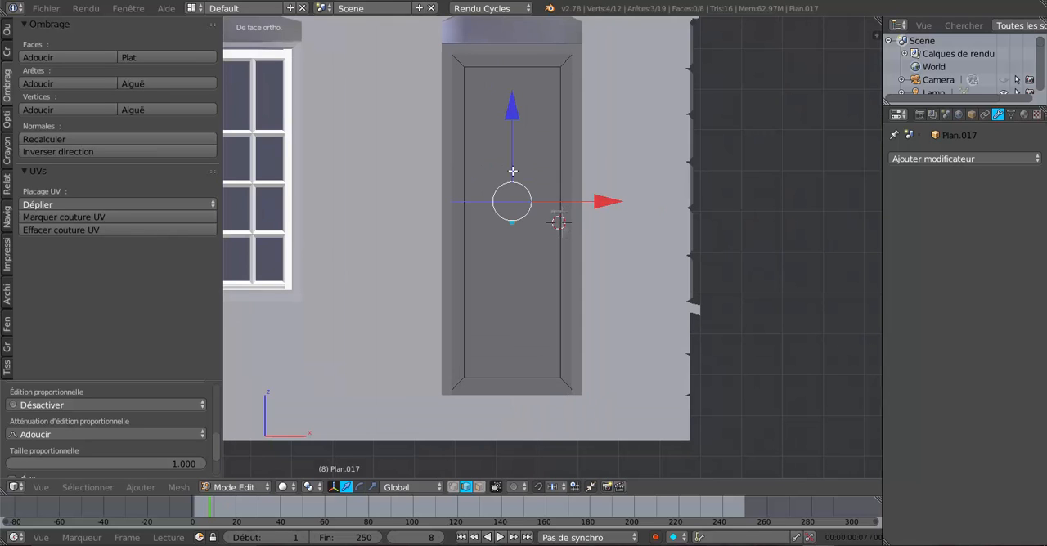
{"action": "mouse_move", "coordinate": [512, 171]}
{"action": "left_mouse_down"}
{"action": "mouse_move", "coordinate": [507, 140]}
{"action": "mouse_move", "coordinate": [516, 153]}
{"action": "left_mouse_up"}
{"action": "scroll", "coordinate": [535, 253], "scroll_direction": "up", "scroll_amount": 2}
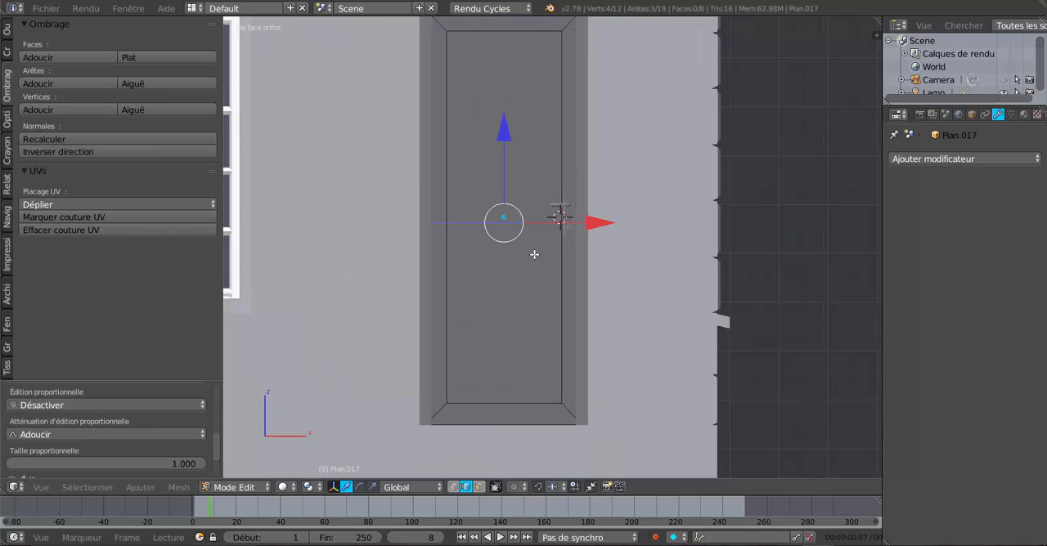
Step: Add a second horizontal loop cut centred in the door's lower half and raise it along Z to just below the first loop
{"action": "key", "text": "ctrl+r"}
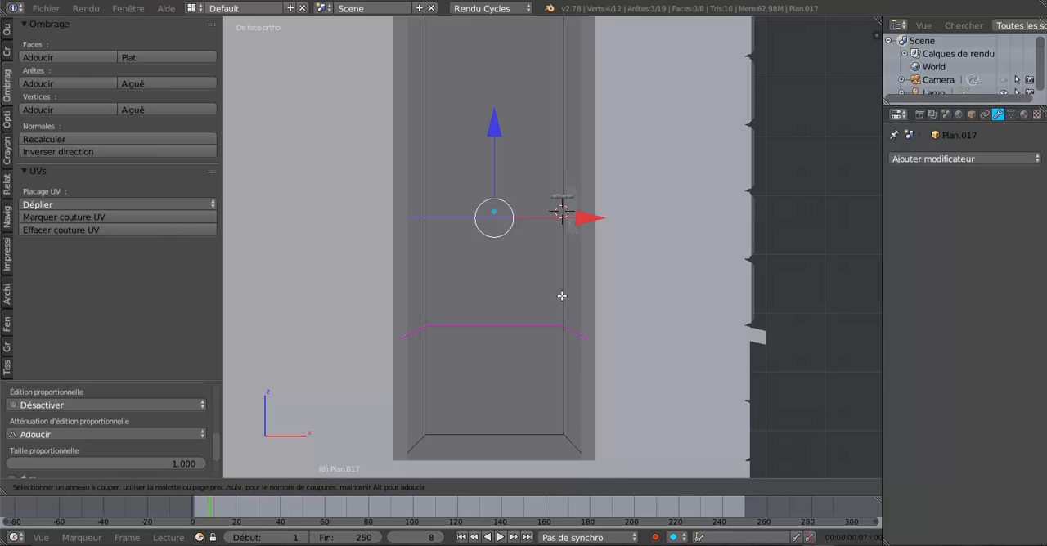
{"action": "left_click", "coordinate": [558, 231]}
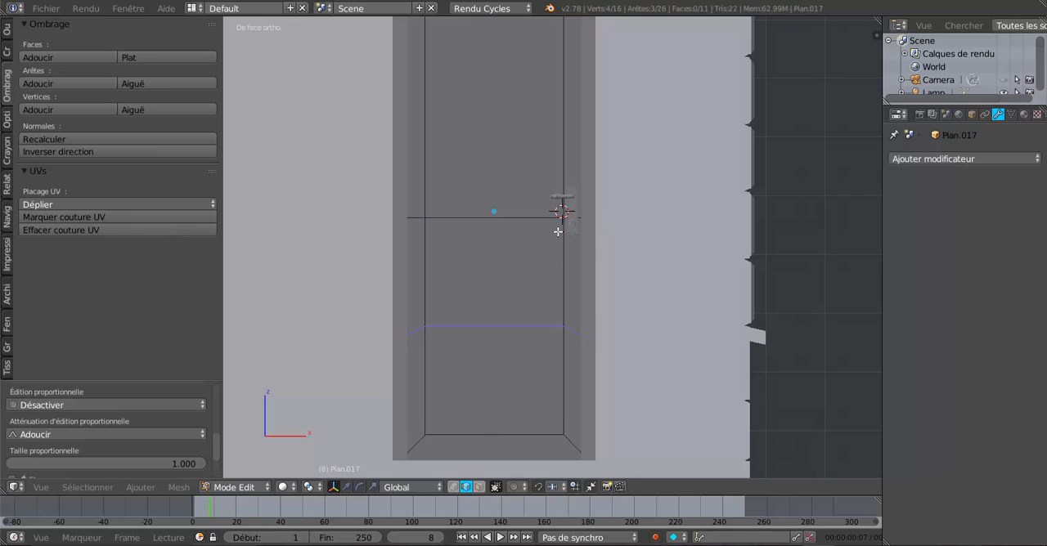
{"action": "left_click", "coordinate": [558, 231]}
{"action": "left_click_drag", "start_coordinate": [488, 245], "coordinate": [506, 180]}
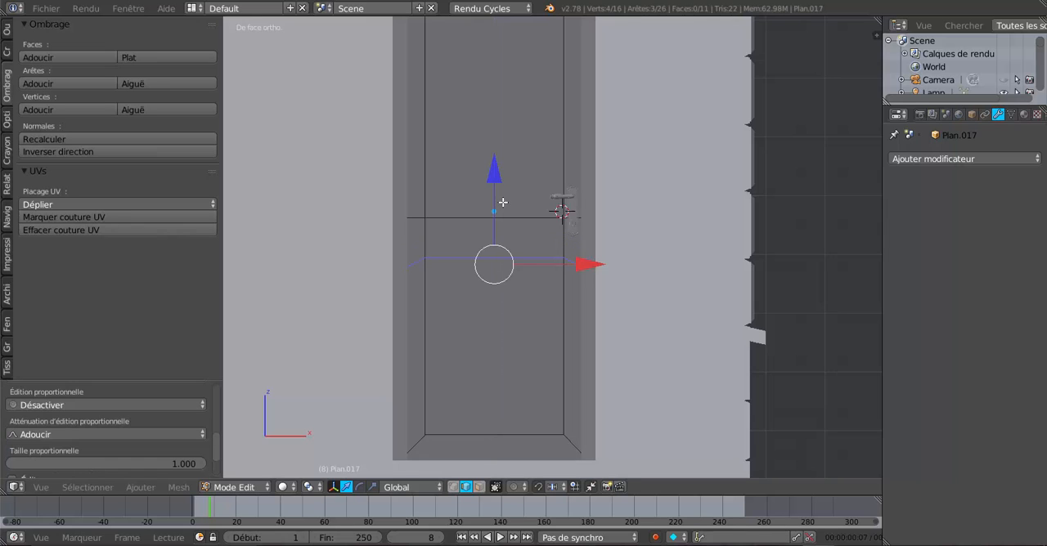
Step: Lower the second loop's middle edge slightly along Z to level it with its side segments
{"action": "right_click", "coordinate": [470, 259]}
{"action": "key", "text": "g"}
{"action": "key", "text": "z"}
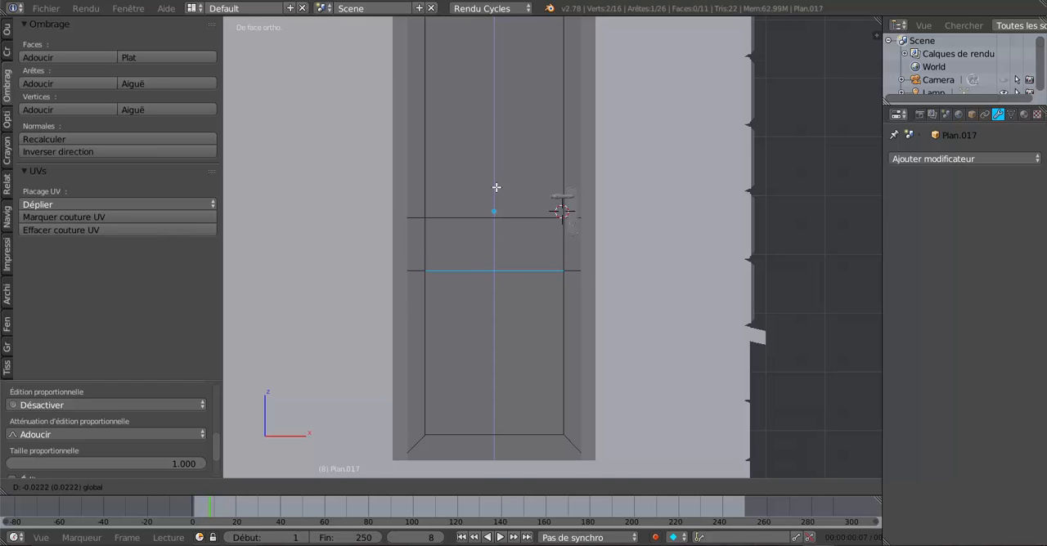
{"action": "left_click", "coordinate": [496, 187]}
Step: Select all three segments of the second loop and fine-tune its height along Z to form a narrow crossbar
{"action": "right_click", "coordinate": [411, 270], "text": "shift"}
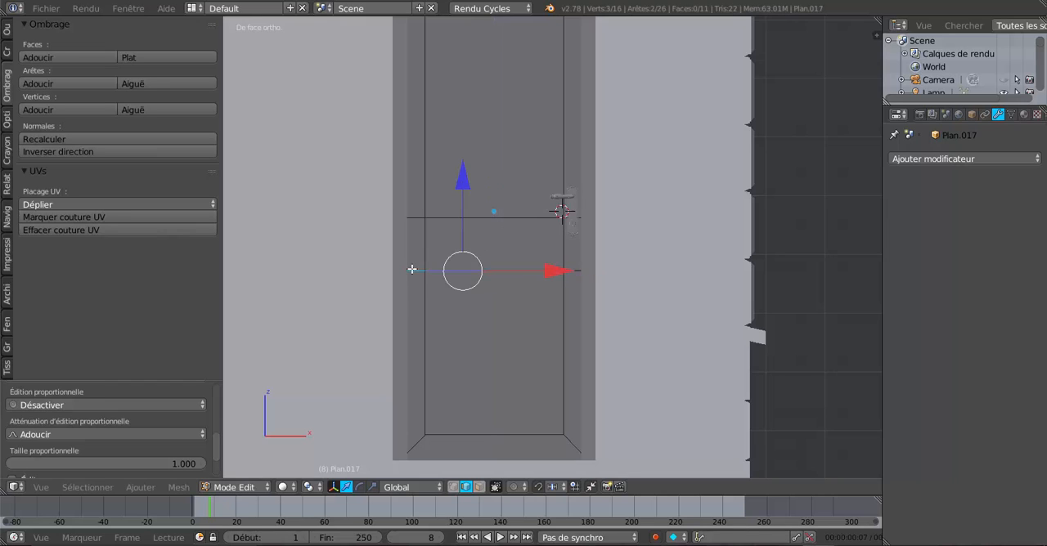
{"action": "right_click", "coordinate": [571, 269], "text": "shift"}
{"action": "key", "text": "g"}
{"action": "key", "text": "z"}
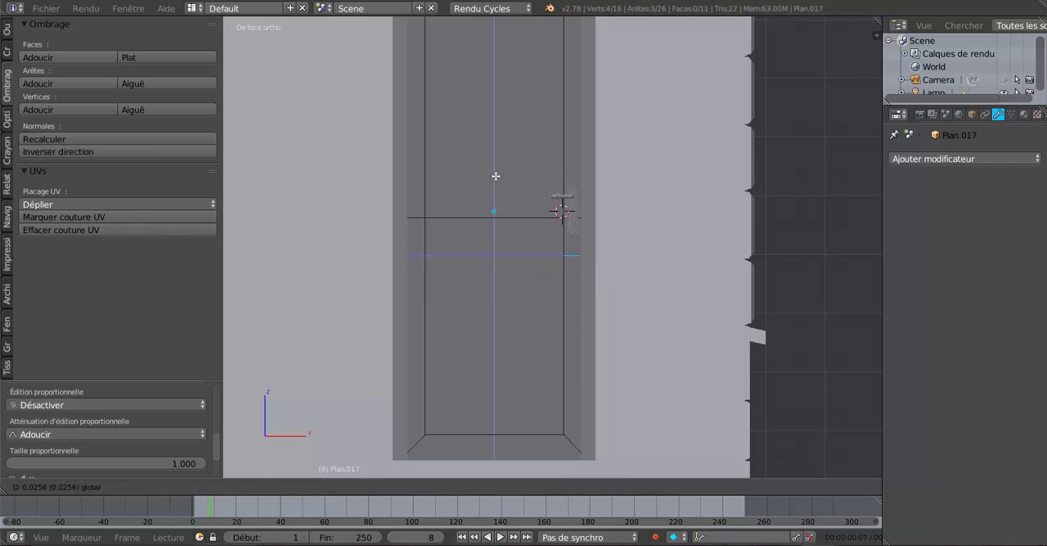
{"action": "left_click", "coordinate": [495, 177]}
{"action": "scroll", "coordinate": [496, 177], "scroll_direction": "down", "scroll_amount": 2}
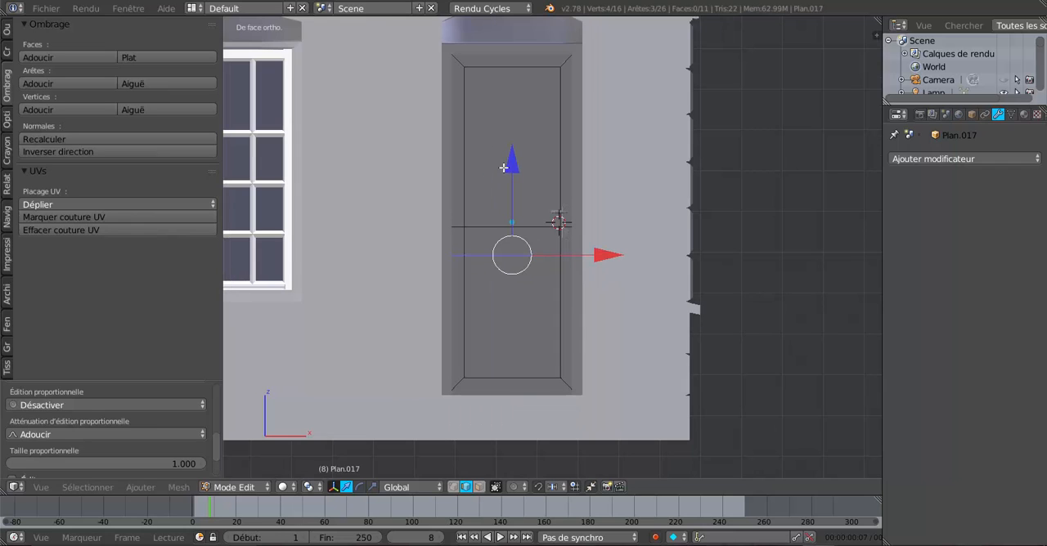
{"action": "scroll", "coordinate": [502, 213], "scroll_direction": "up", "scroll_amount": 2}
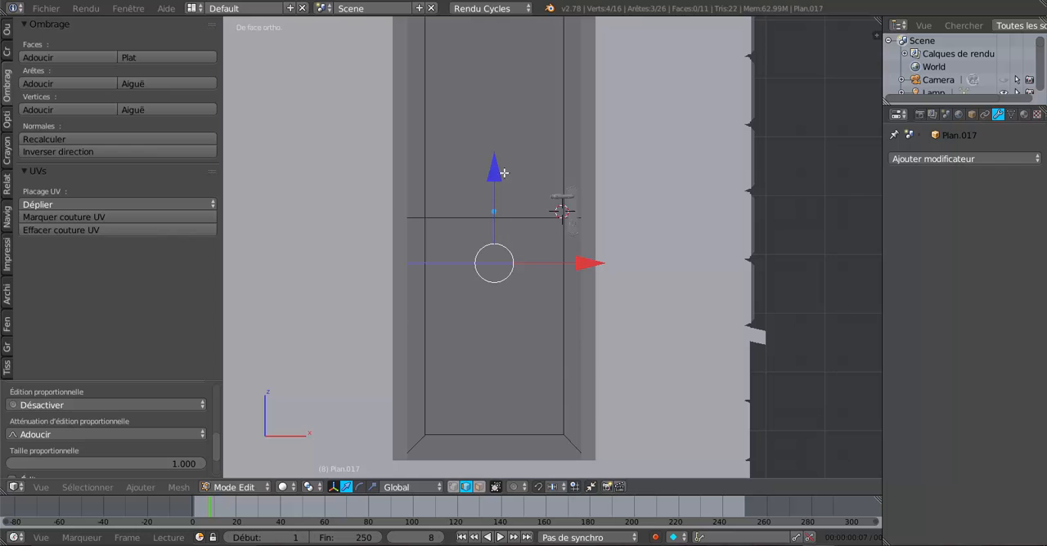
{"action": "key", "text": "g"}
{"action": "key", "text": "z"}
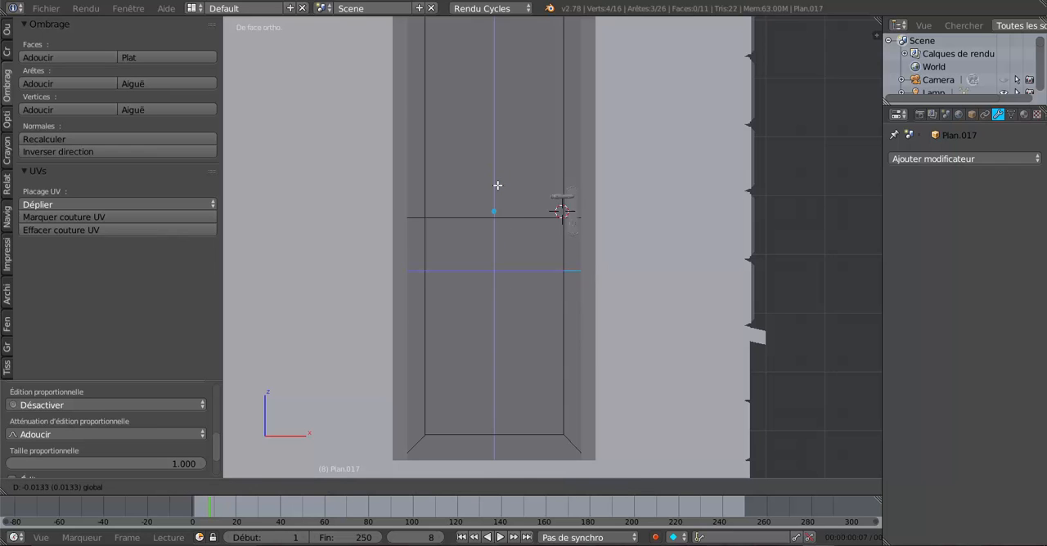
{"action": "left_click", "coordinate": [497, 185]}
Step: Switch to face selection and select the door's upper, middle and lower inner faces together
{"action": "scroll", "coordinate": [503, 210], "scroll_direction": "up", "scroll_amount": 2}
{"action": "scroll", "coordinate": [507, 216], "scroll_direction": "down", "scroll_amount": 3}
{"action": "middle_click_drag", "start_coordinate": [500, 227], "coordinate": [482, 228]}
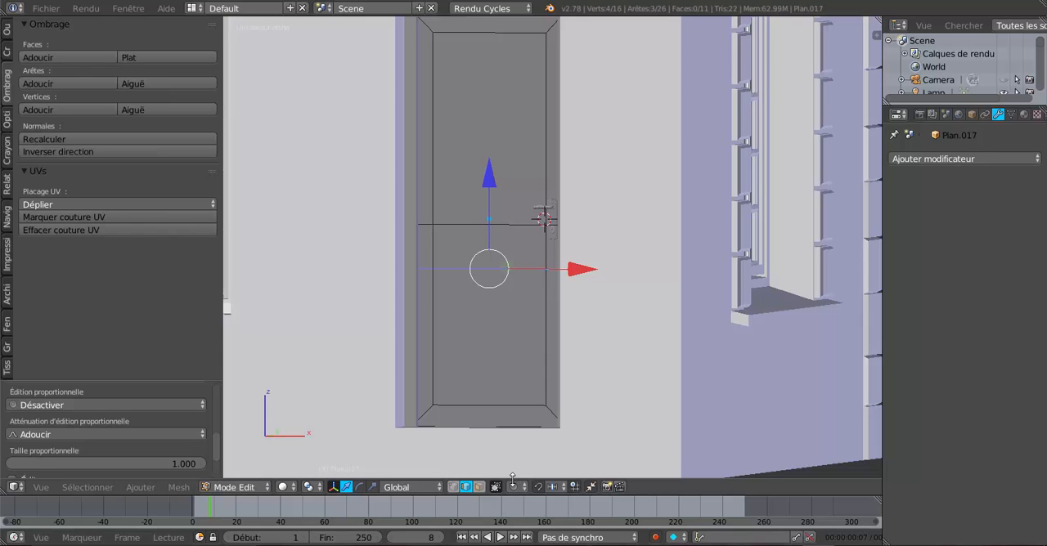
{"action": "left_click", "coordinate": [479, 487]}
{"action": "left_click", "coordinate": [465, 180]}
{"action": "left_click", "coordinate": [478, 259], "text": "shift"}
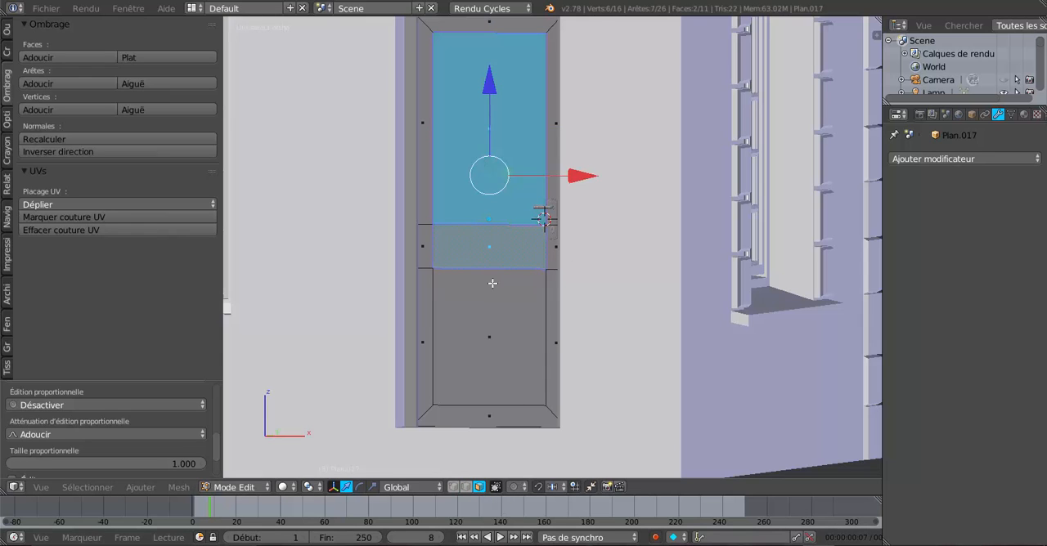
{"action": "left_click", "coordinate": [510, 329], "text": "shift"}
{"action": "middle_click_drag", "start_coordinate": [539, 324], "coordinate": [560, 354]}
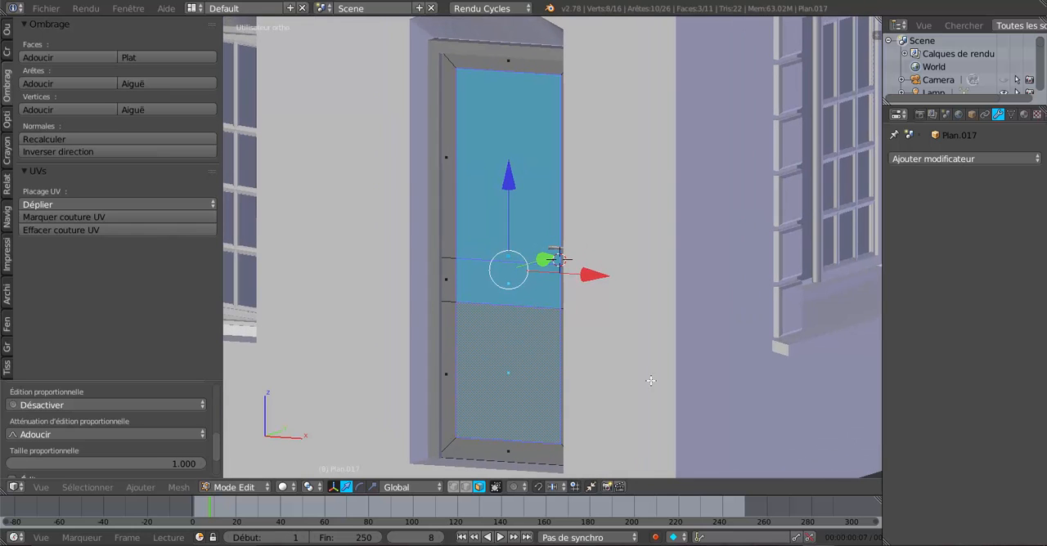
Step: Inset the three selected faces individually with a thickness of 0.0100
{"action": "key", "text": "i"}
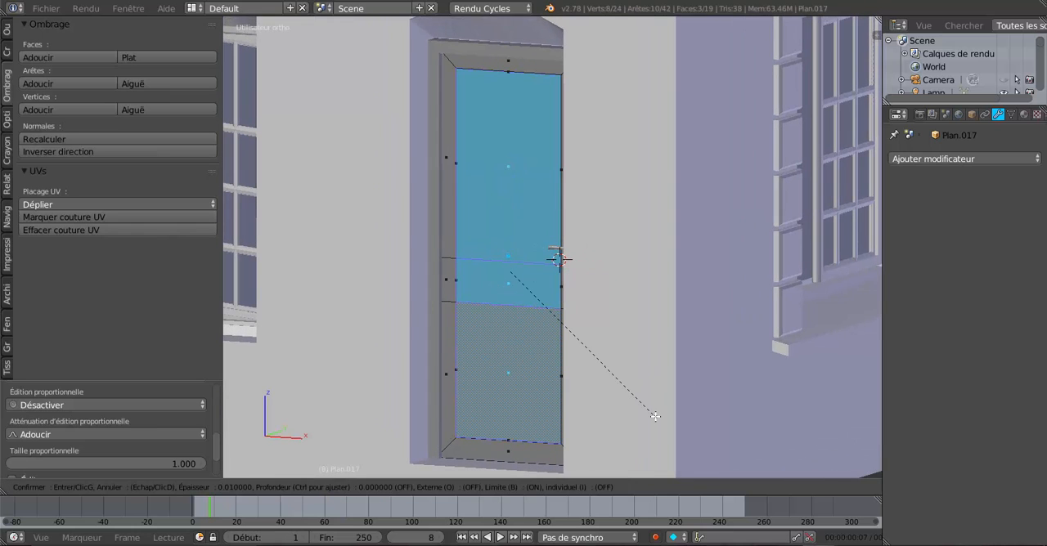
{"action": "left_click", "coordinate": [655, 416]}
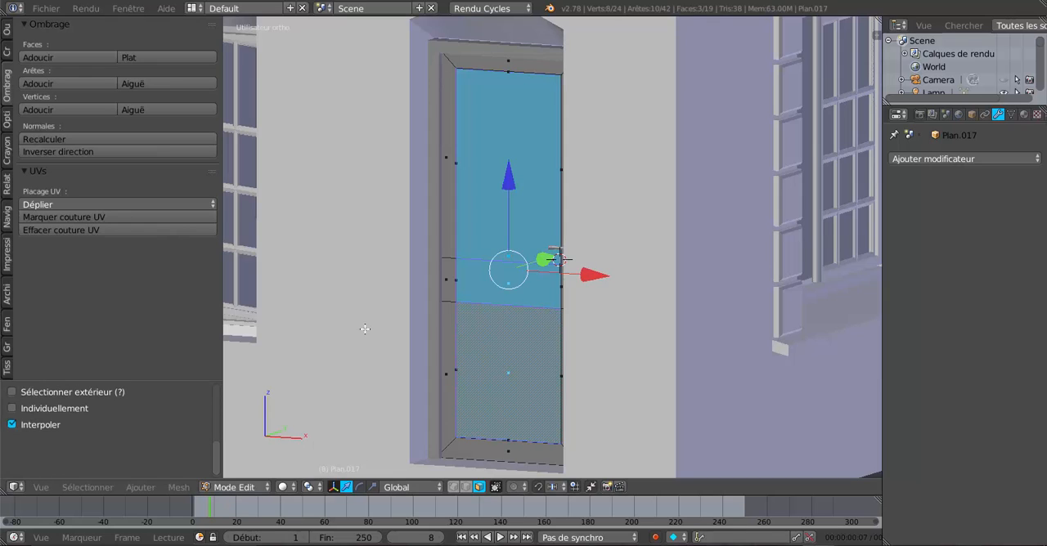
{"action": "left_click", "coordinate": [13, 408]}
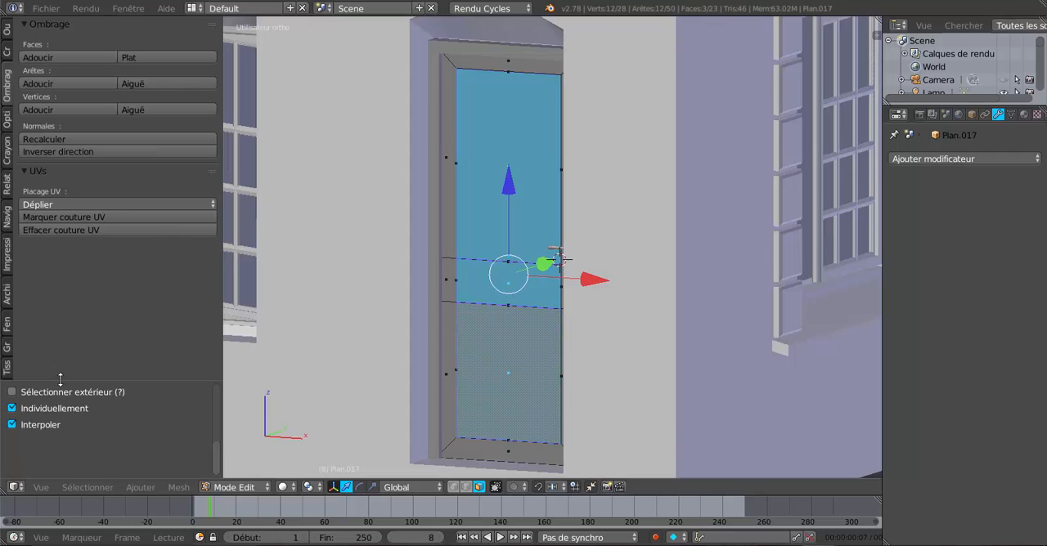
{"action": "left_click_drag", "start_coordinate": [125, 380], "coordinate": [140, 156]}
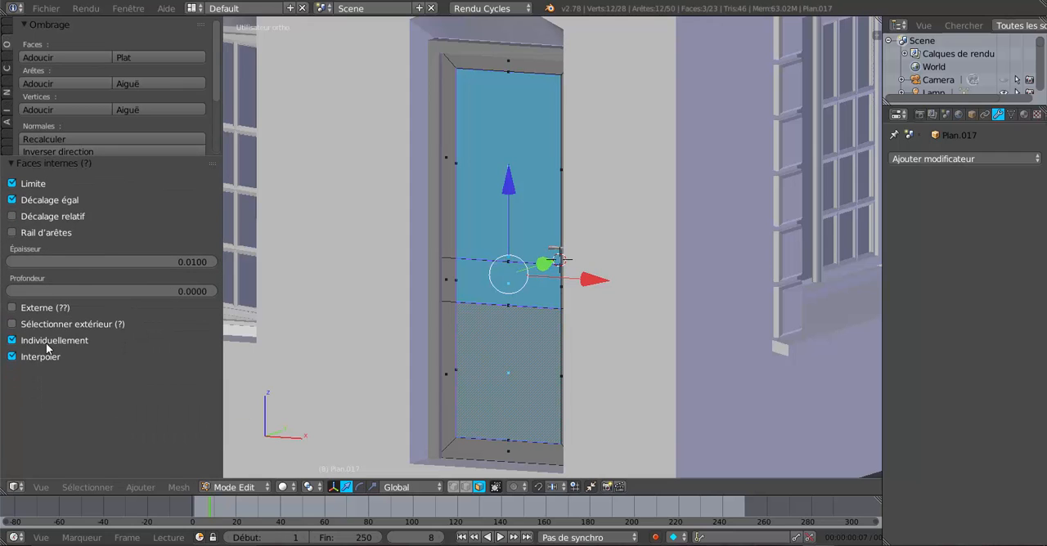
Step: Select only the upper panel's inset face and scale it to 0.945
{"action": "scroll", "coordinate": [418, 340], "scroll_direction": "up", "scroll_amount": 3}
{"action": "middle_click_drag", "start_coordinate": [470, 345], "coordinate": [485, 341]}
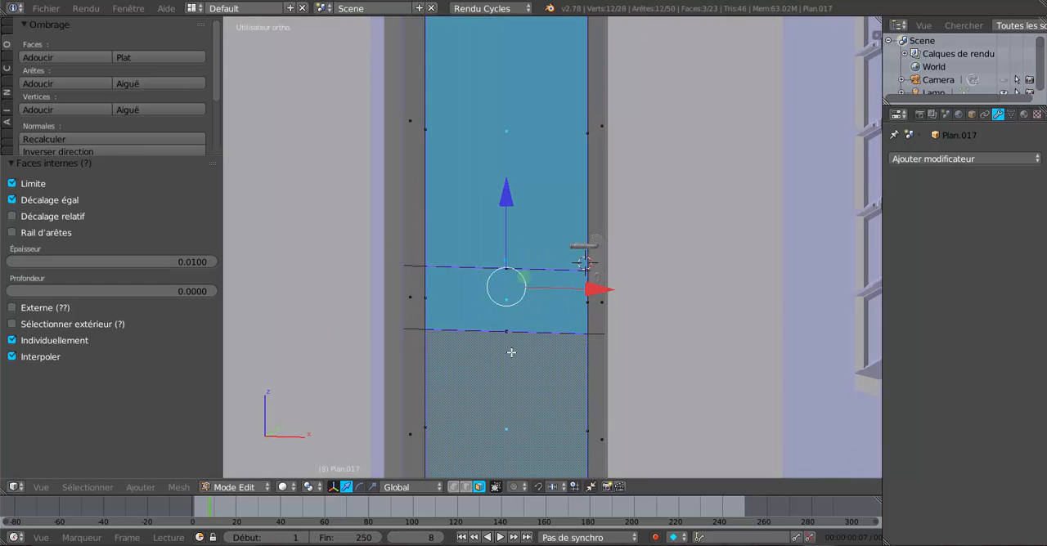
{"action": "right_click", "coordinate": [522, 157]}
{"action": "scroll", "coordinate": [620, 229], "scroll_direction": "down", "scroll_amount": 4}
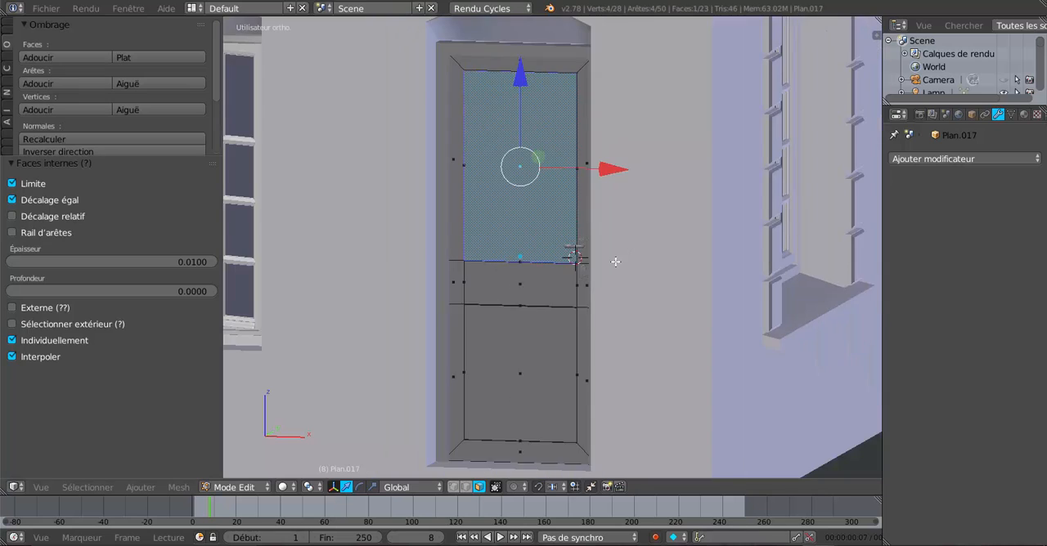
{"action": "scroll", "coordinate": [677, 359], "scroll_direction": "up", "scroll_amount": 1}
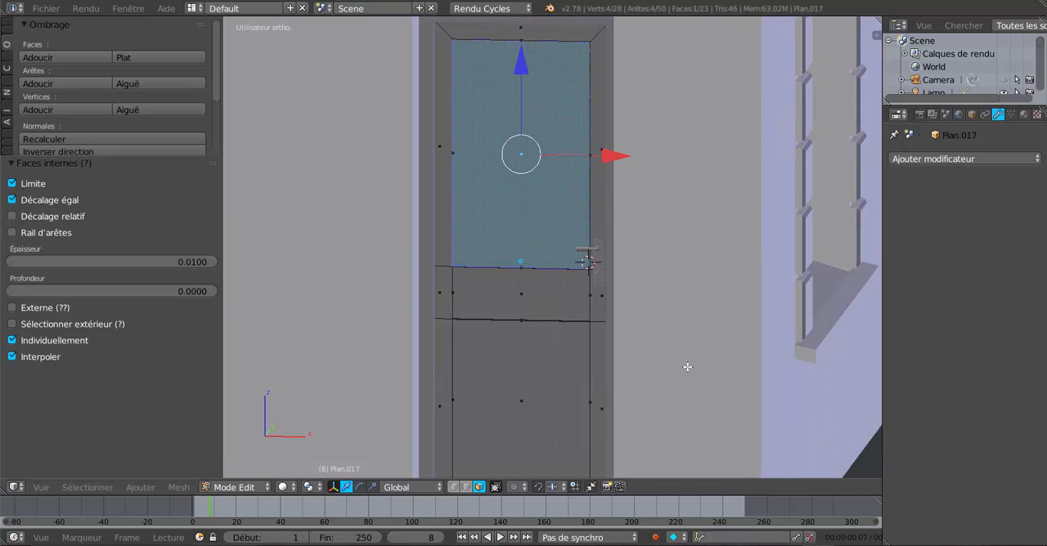
{"action": "key", "text": "s"}
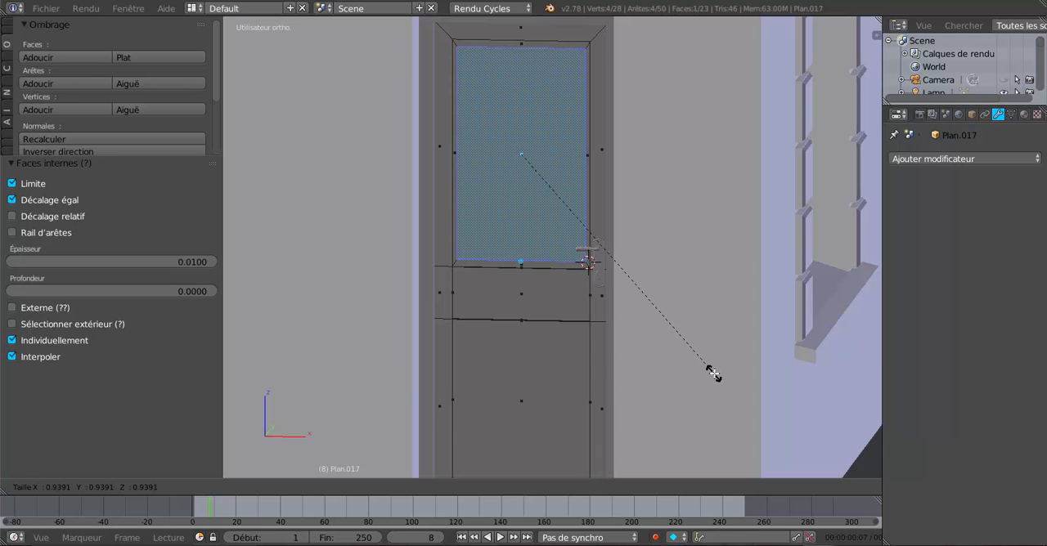
{"action": "left_click", "coordinate": [711, 372]}
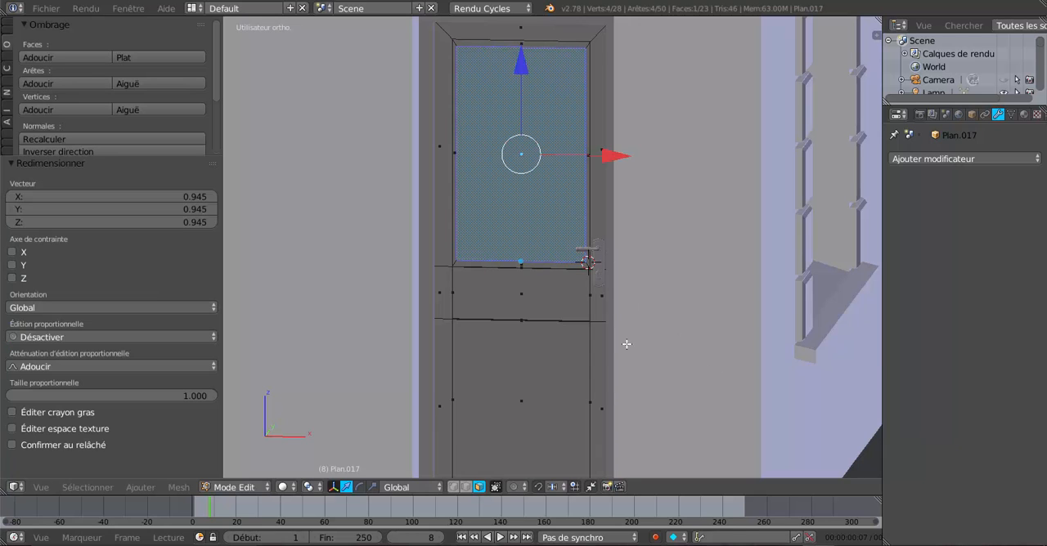
{"action": "middle_click_drag", "start_coordinate": [580, 345], "coordinate": [567, 433], "text": "shift"}
{"action": "middle_click_drag", "start_coordinate": [569, 388], "coordinate": [564, 381]}
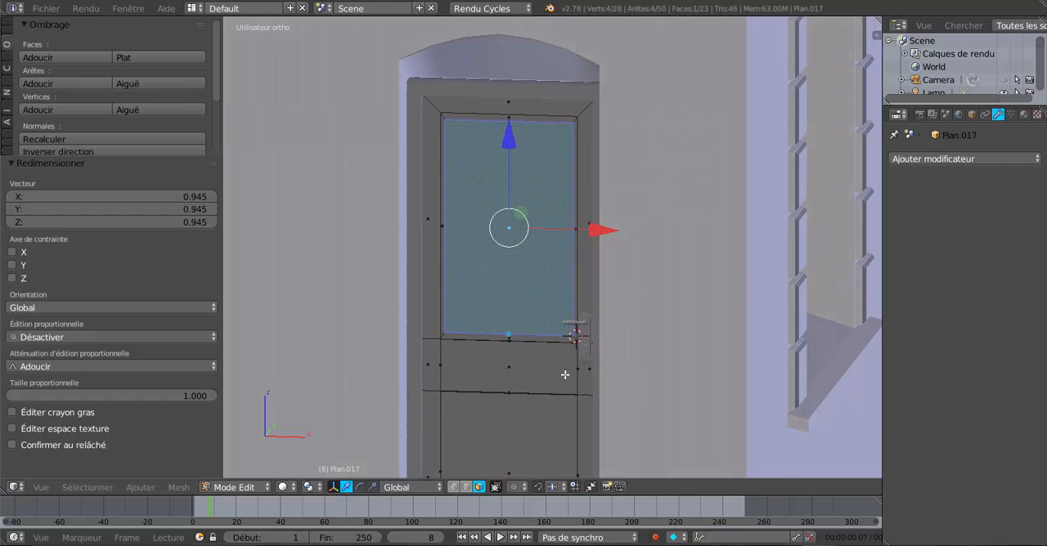
{"action": "scroll", "coordinate": [561, 365], "scroll_direction": "up", "scroll_amount": 1}
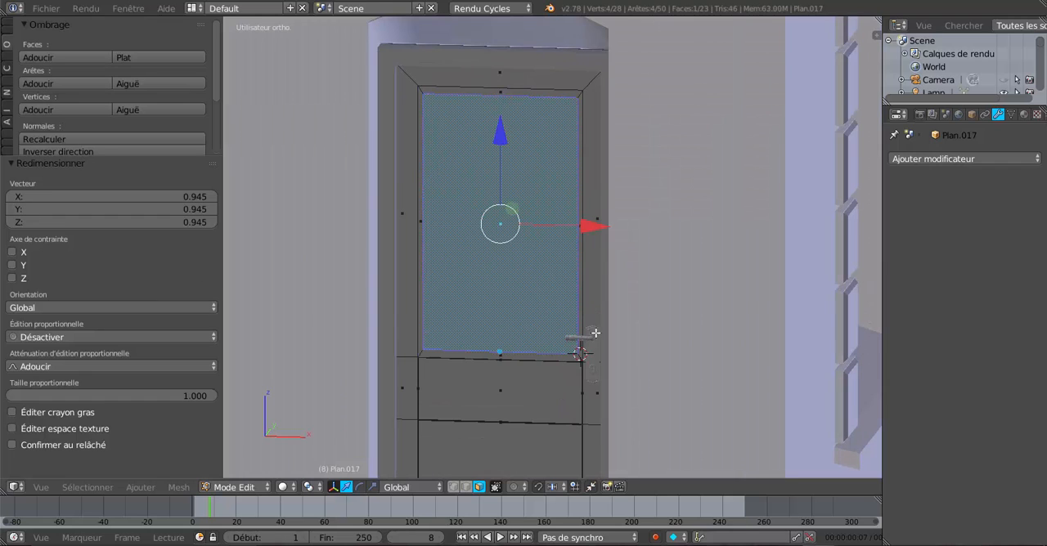
Step: Undo the upper panel scaling, the individual inset and the second horizontal loop cut
{"action": "key", "text": "ctrl+z"}
{"action": "key", "text": "ctrl+z"}
{"action": "key", "text": "ctrl+z"}
{"action": "key", "text": "ctrl+z"}
{"action": "key", "text": "ctrl+z"}
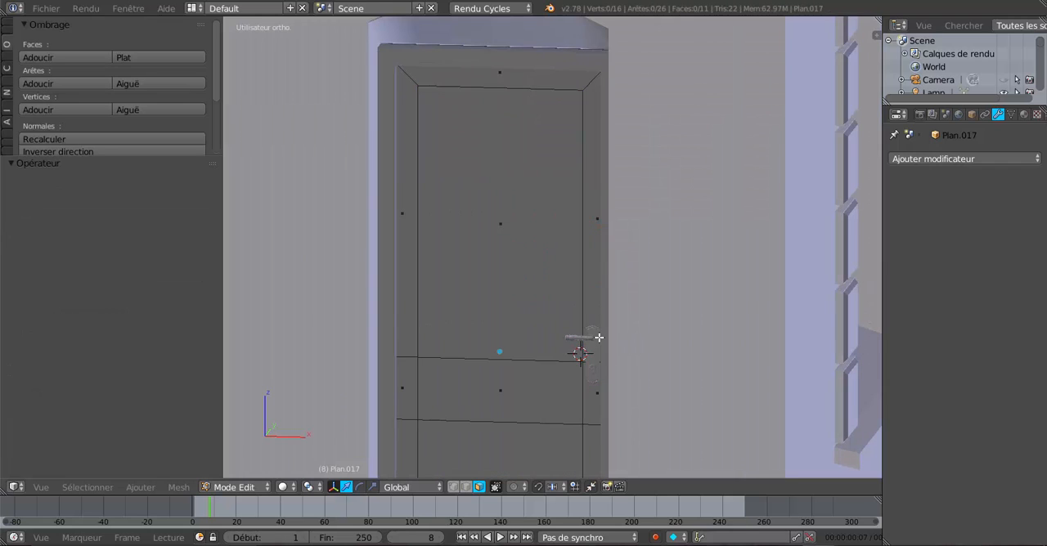
{"action": "key", "text": "ctrl+z"}
{"action": "key", "text": "ctrl+z"}
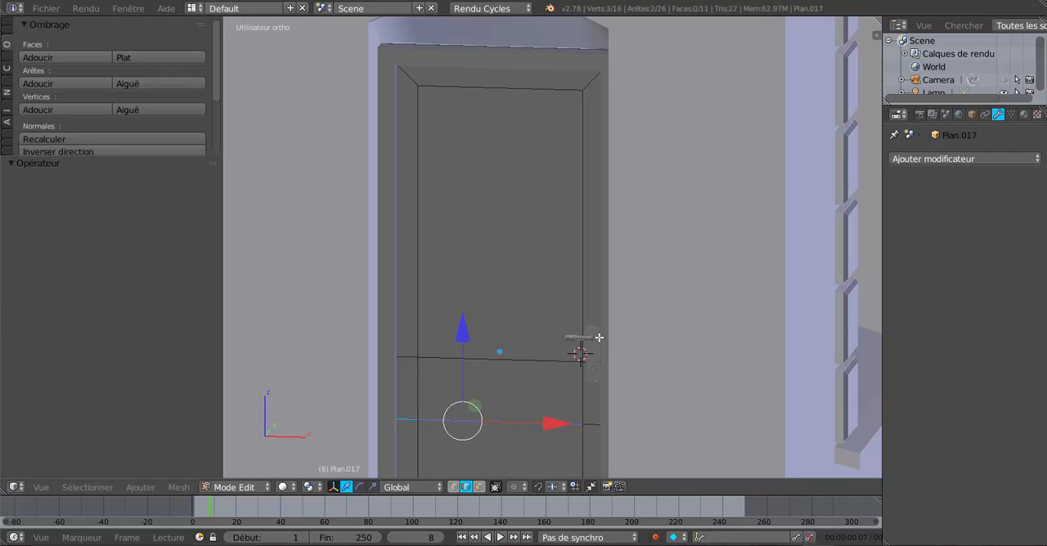
{"action": "key", "text": "ctrl+z"}
{"action": "key", "text": "ctrl+z"}
{"action": "key", "text": "ctrl+z"}
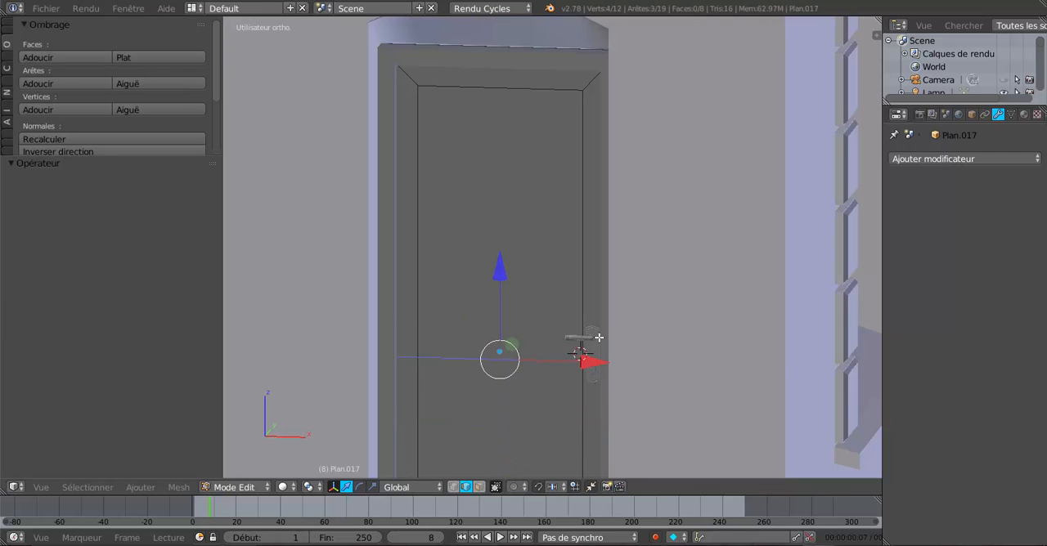
Step: Undo the remaining horizontal loop cut across the door and its move along Z
{"action": "key", "text": "ctrl+z"}
{"action": "key", "text": "ctrl+z"}
{"action": "key", "text": "ctrl+z"}
{"action": "key", "text": "ctrl+z"}
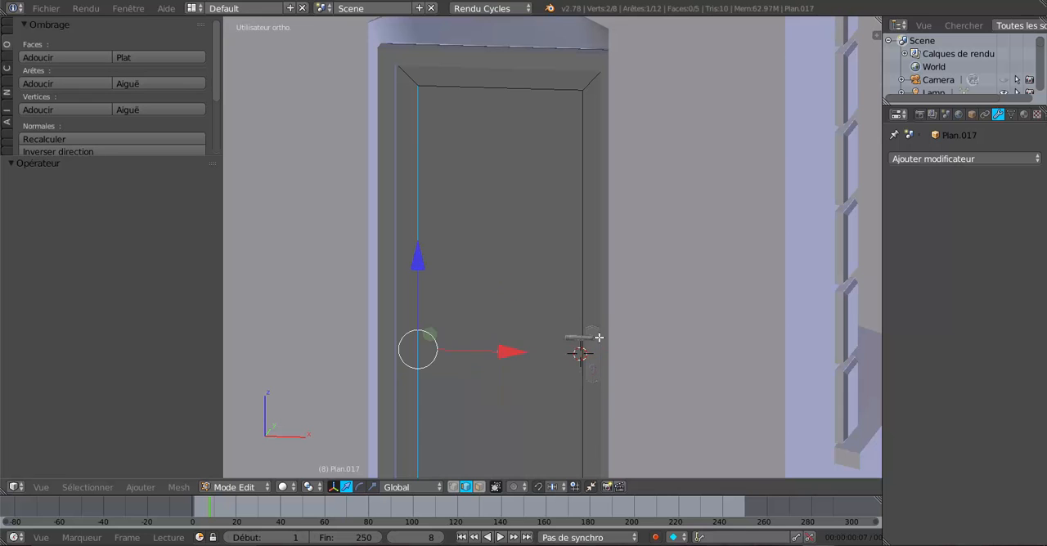
Step: Select the door's single inner face, extrude it in place and move the new face 0.016 along Y
{"action": "left_click", "coordinate": [479, 486]}
{"action": "left_click", "coordinate": [500, 360]}
{"action": "middle_click_drag", "start_coordinate": [500, 364], "coordinate": [475, 282]}
{"action": "scroll", "coordinate": [480, 341], "scroll_direction": "down", "scroll_amount": 3}
{"action": "scroll", "coordinate": [488, 334], "scroll_direction": "up", "scroll_amount": 1}
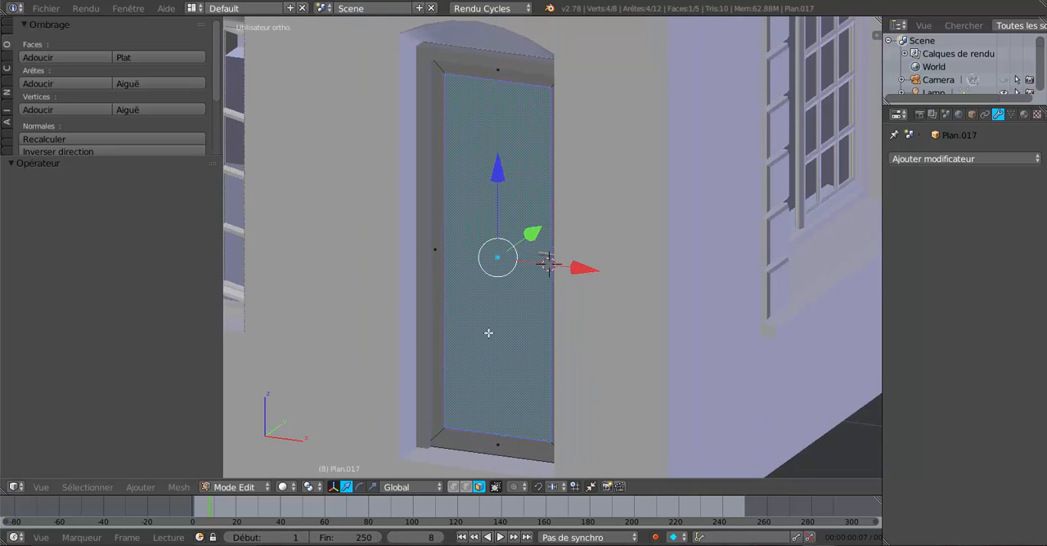
{"action": "key", "text": "e"}
{"action": "right_click", "coordinate": [489, 327]}
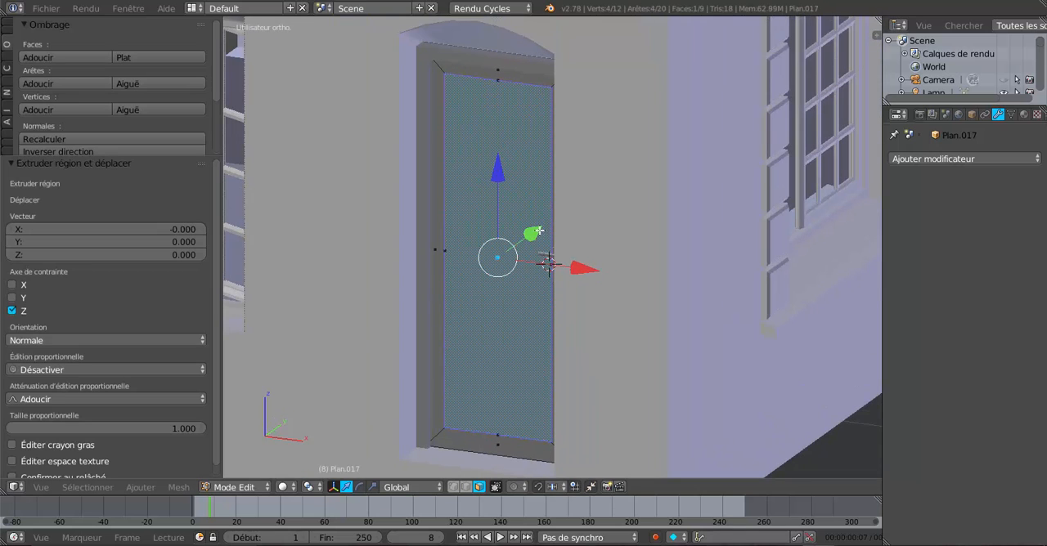
{"action": "left_click_drag", "start_coordinate": [539, 231], "coordinate": [541, 228]}
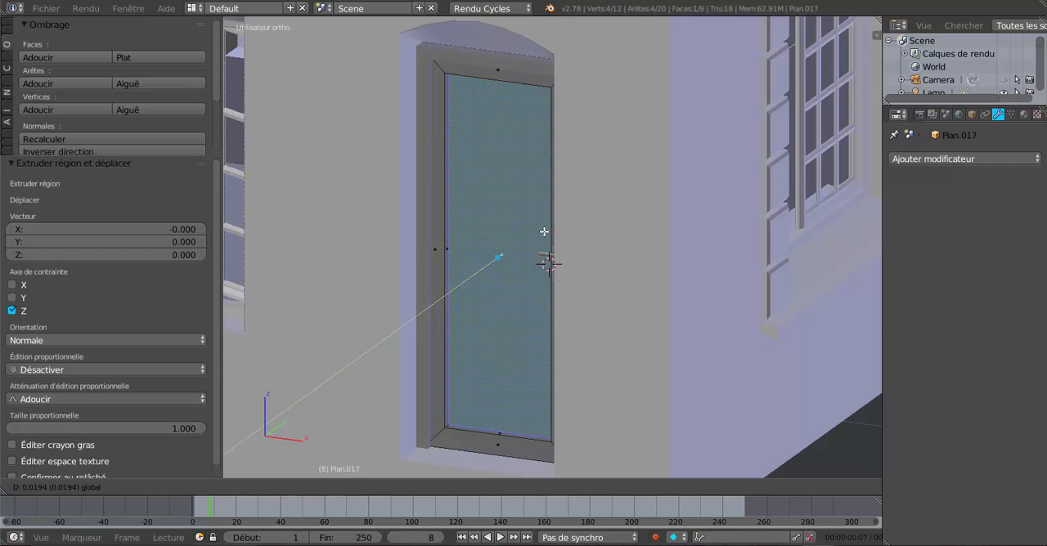
{"action": "left_click_drag", "start_coordinate": [544, 231], "coordinate": [543, 232]}
Step: Add one horizontal loop cut across the whole door, slid to just below mid-height with a factor of -0.109
{"action": "middle_click_drag", "start_coordinate": [546, 236], "coordinate": [606, 240]}
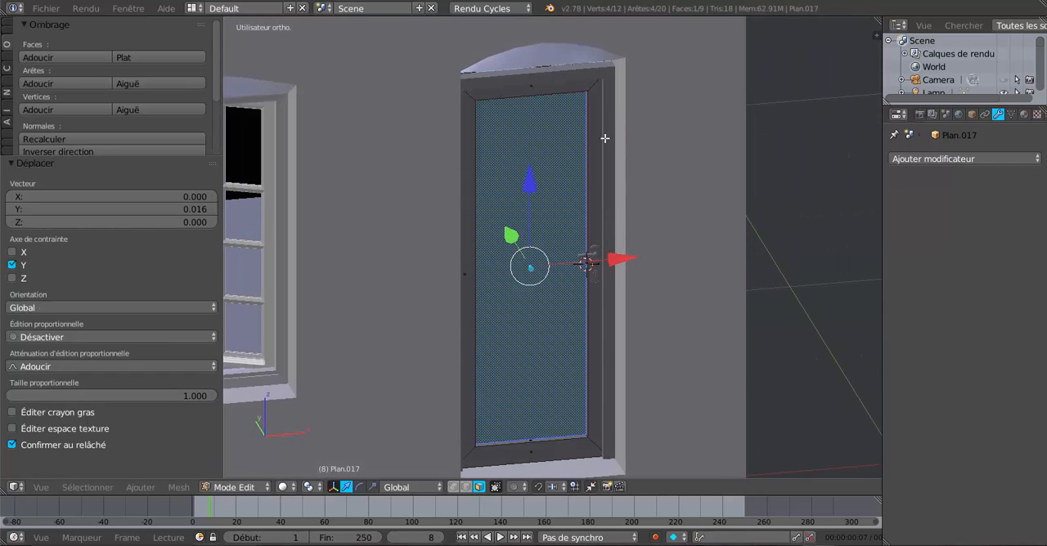
{"action": "scroll", "coordinate": [605, 188], "scroll_direction": "up", "scroll_amount": 5}
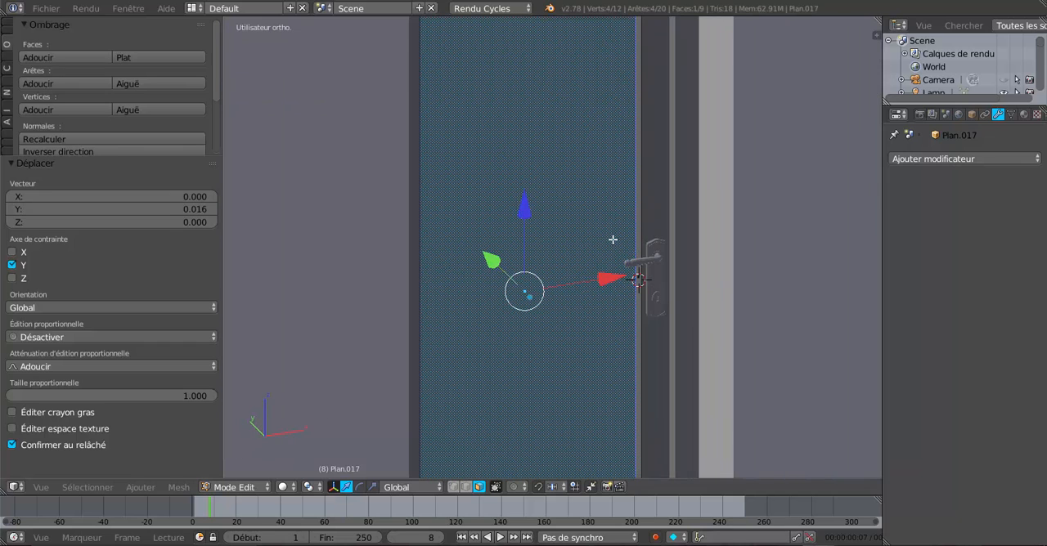
{"action": "scroll", "coordinate": [549, 233], "scroll_direction": "down", "scroll_amount": 4}
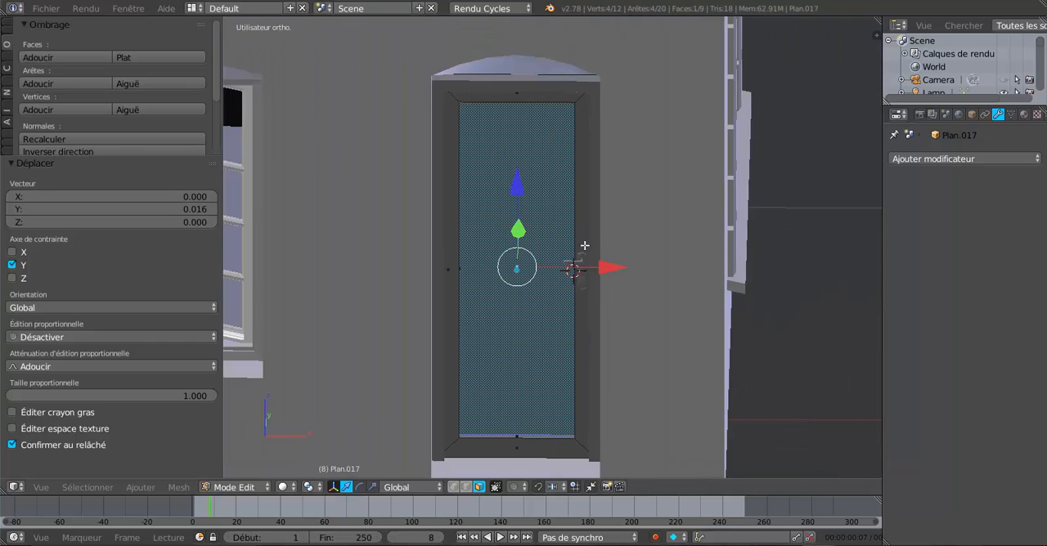
{"action": "key", "text": "ctrl+r"}
{"action": "left_click", "coordinate": [579, 217]}
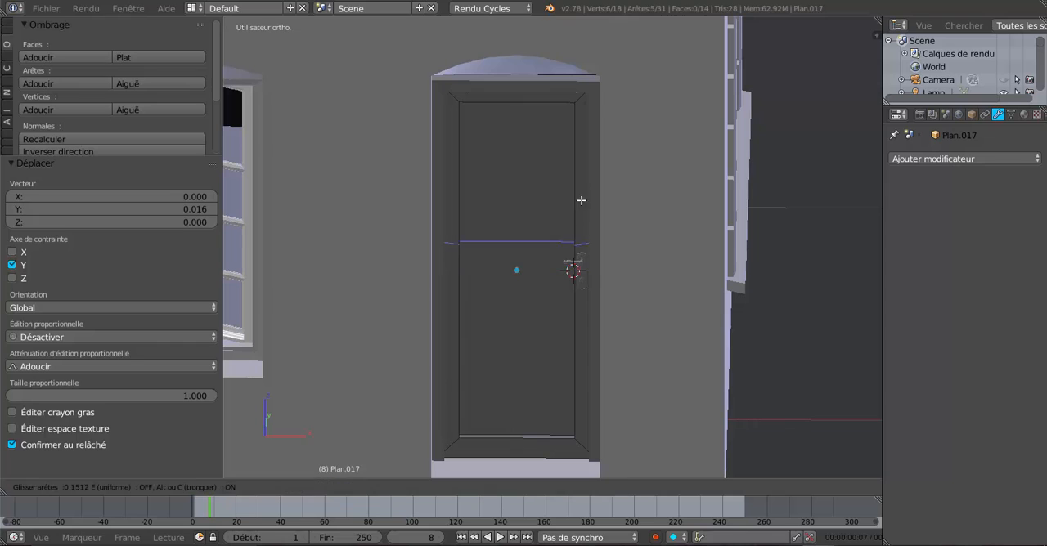
{"action": "mouse_move", "coordinate": [588, 236]}
{"action": "left_mouse_down"}
{"action": "mouse_move", "coordinate": [593, 213]}
{"action": "mouse_move", "coordinate": [599, 236]}
{"action": "left_mouse_up"}
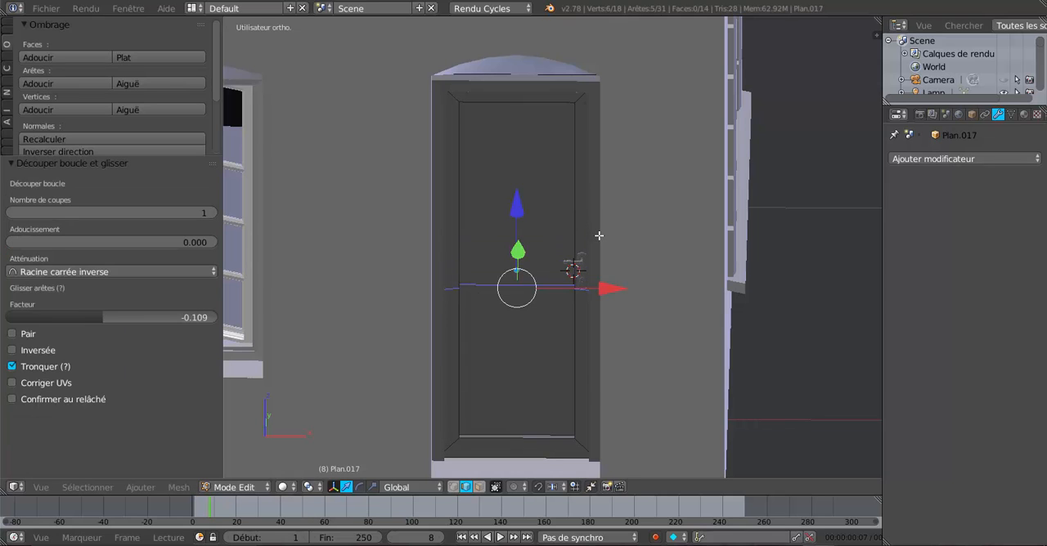
Step: Add a second horizontal loop cut across the door below the first one, slid with a factor of -0.496
{"action": "key", "text": "ctrl+r"}
{"action": "left_click", "coordinate": [591, 389]}
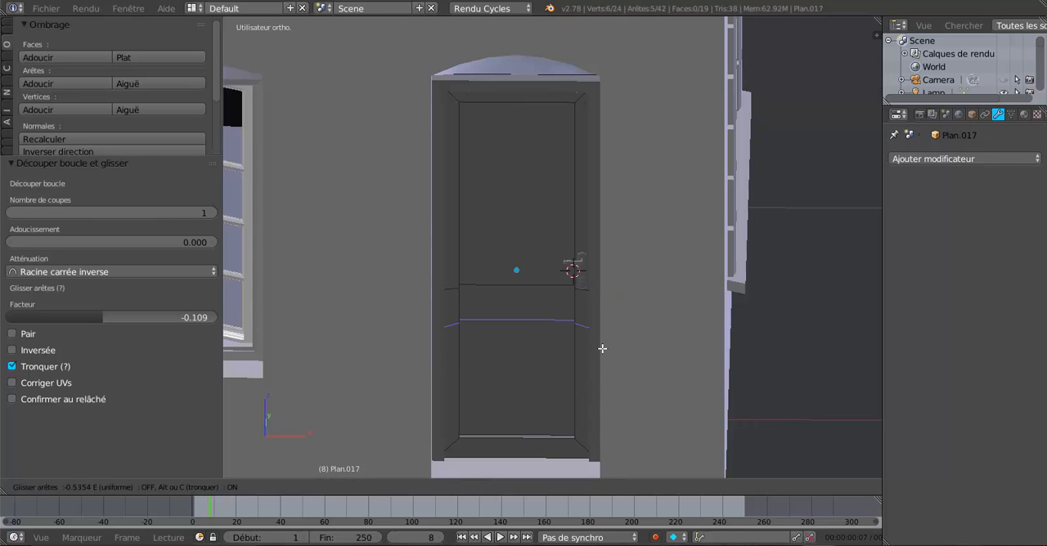
{"action": "left_click", "coordinate": [604, 352]}
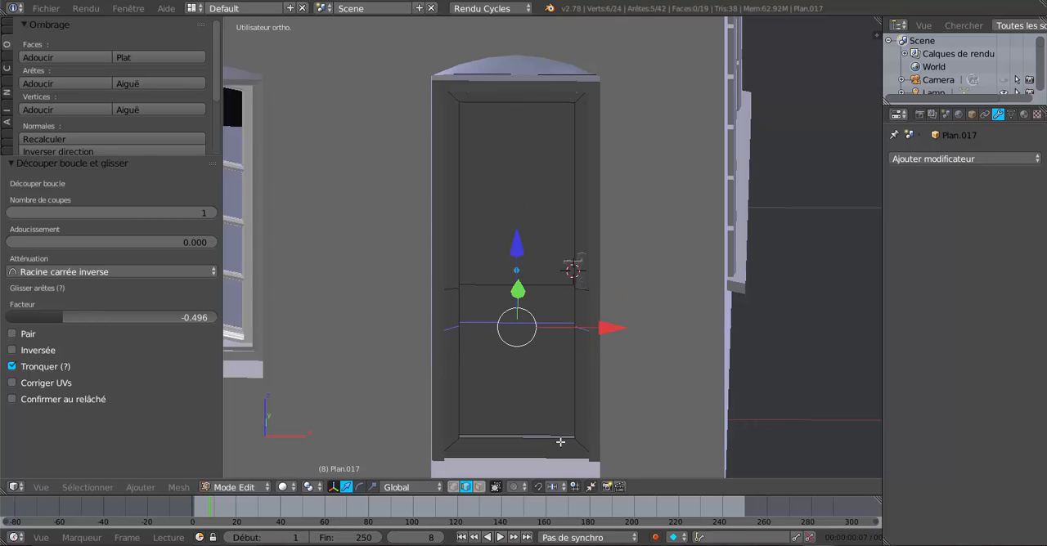
Step: Select the door's three inner panel faces and inset them individually with a thickness of 0.1414
{"action": "left_click", "coordinate": [480, 487]}
{"action": "right_click", "coordinate": [536, 222]}
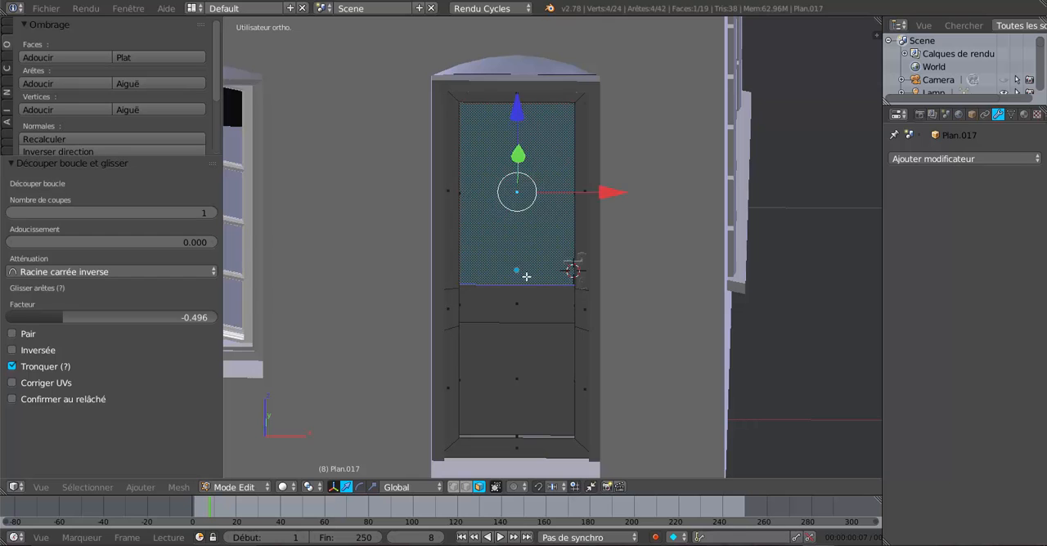
{"action": "right_click", "coordinate": [524, 307], "text": "shift"}
{"action": "right_click", "coordinate": [518, 348], "text": "shift"}
{"action": "middle_click_drag", "start_coordinate": [616, 344], "coordinate": [649, 327]}
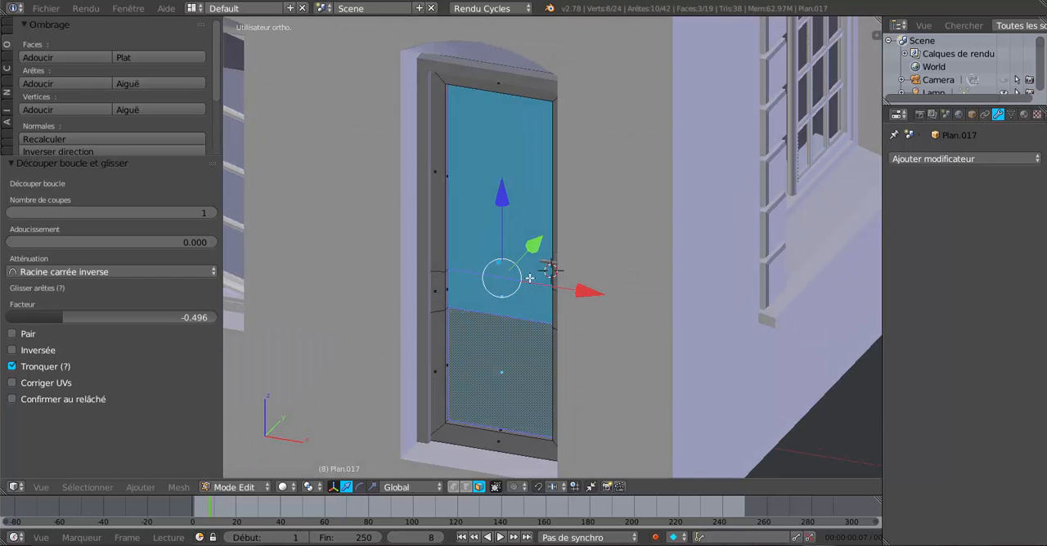
{"action": "scroll", "coordinate": [531, 279], "scroll_direction": "up", "scroll_amount": 1}
{"action": "key", "text": "i"}
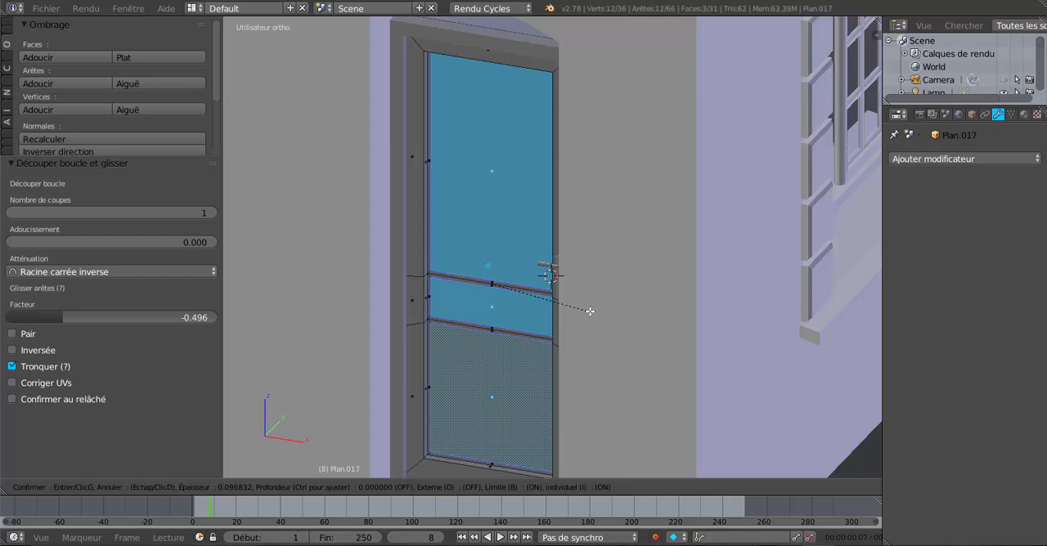
{"action": "left_click", "coordinate": [568, 296]}
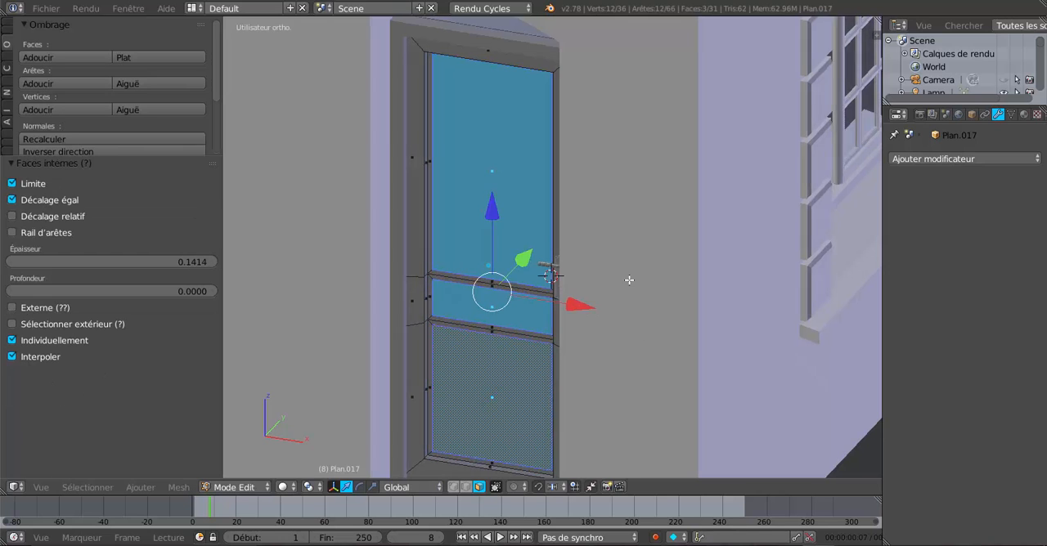
Step: Extrude the three inset panel faces in place and move the new faces -0.014 along Y
{"action": "middle_click_drag", "start_coordinate": [629, 280], "coordinate": [647, 270]}
{"action": "key", "text": "KP_1"}
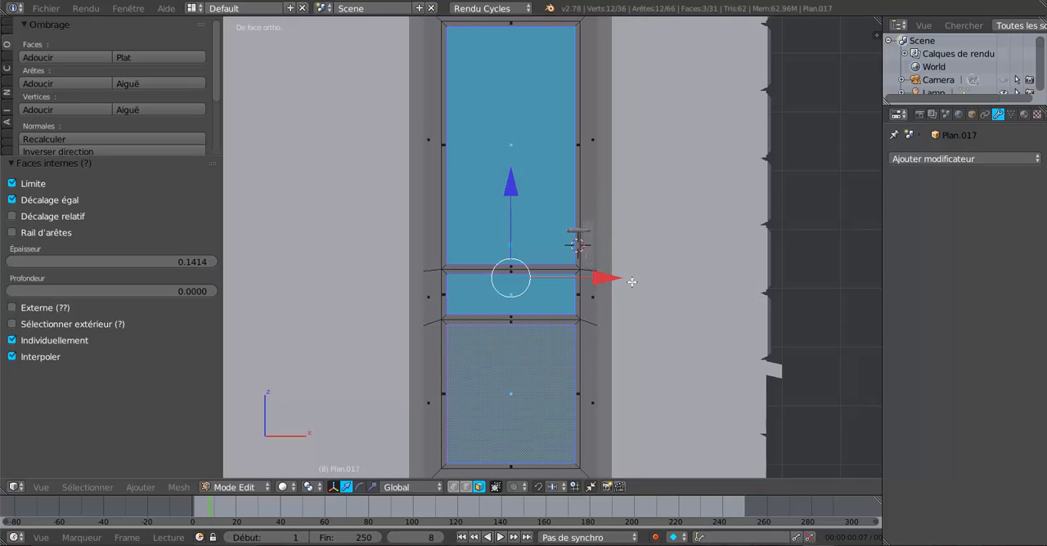
{"action": "middle_click_drag", "start_coordinate": [641, 274], "coordinate": [635, 312], "text": "shift"}
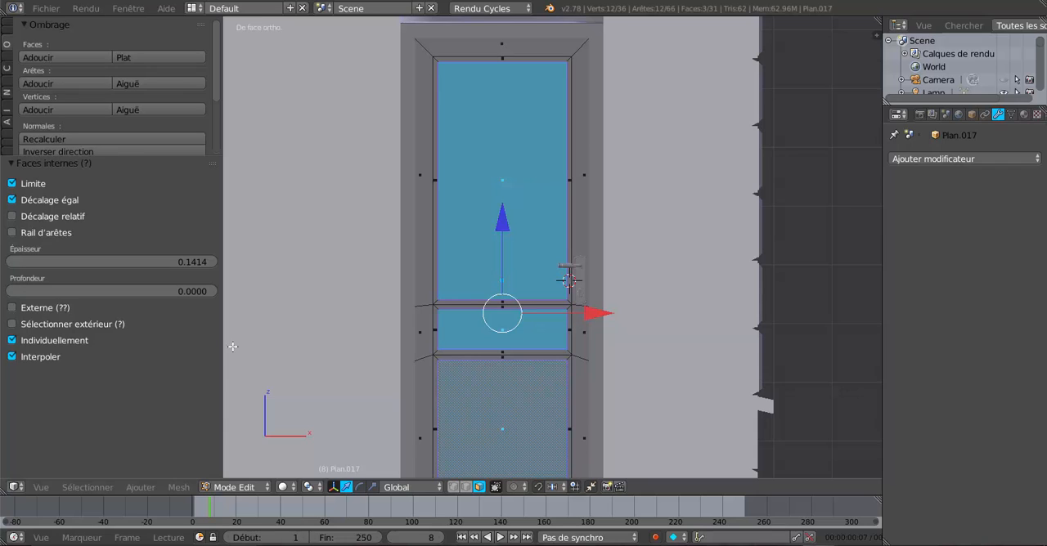
{"action": "left_click", "coordinate": [12, 340]}
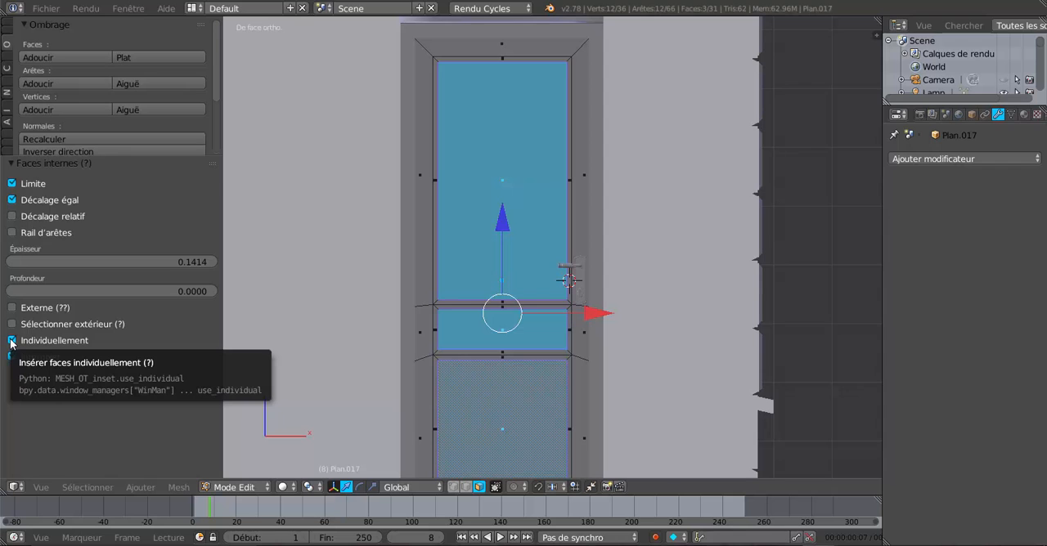
{"action": "middle_click_drag", "start_coordinate": [464, 362], "coordinate": [457, 369]}
{"action": "scroll", "coordinate": [457, 369], "scroll_direction": "up", "scroll_amount": 2}
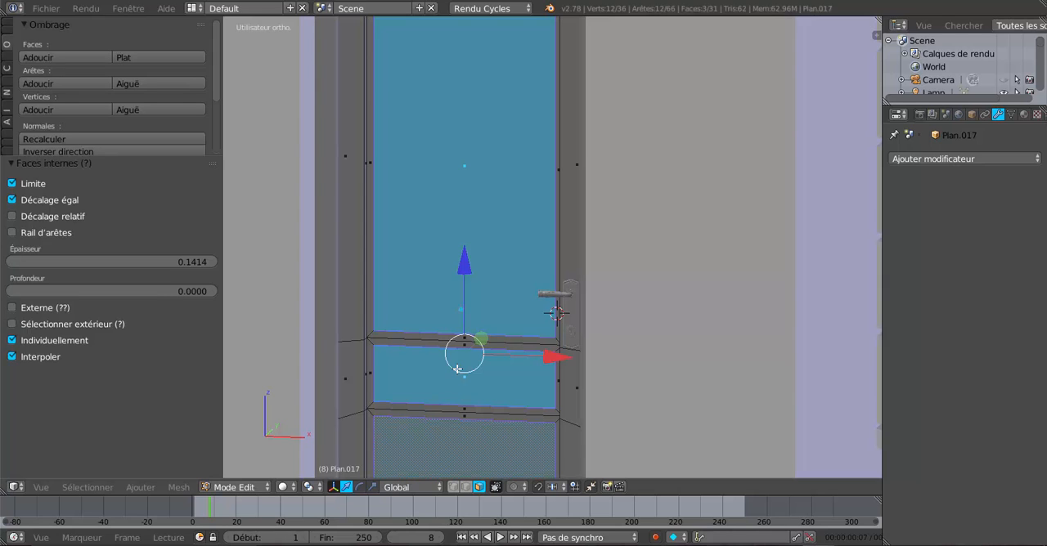
{"action": "key", "text": "e"}
{"action": "key", "text": "Escape"}
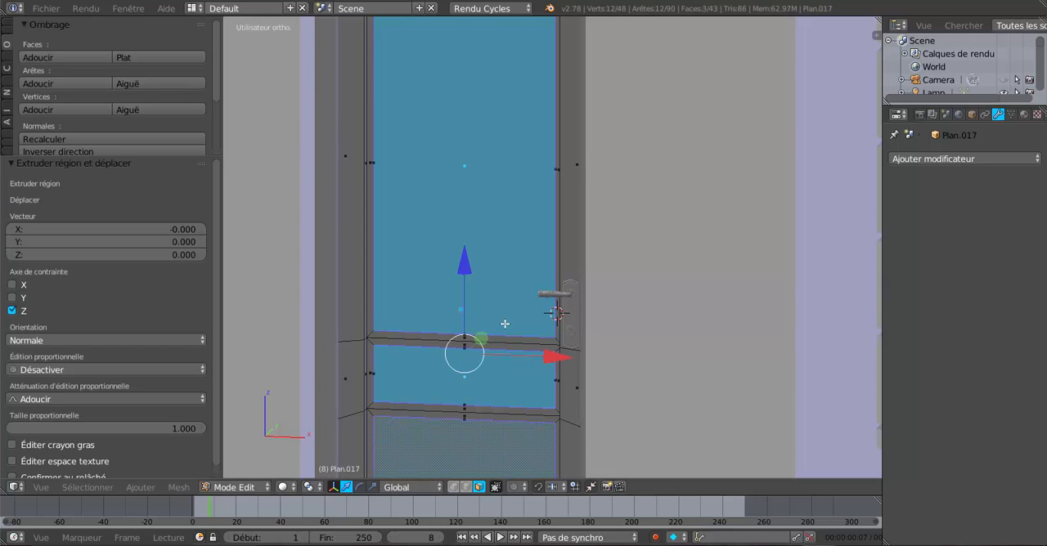
{"action": "left_click_drag", "start_coordinate": [481, 336], "coordinate": [484, 337]}
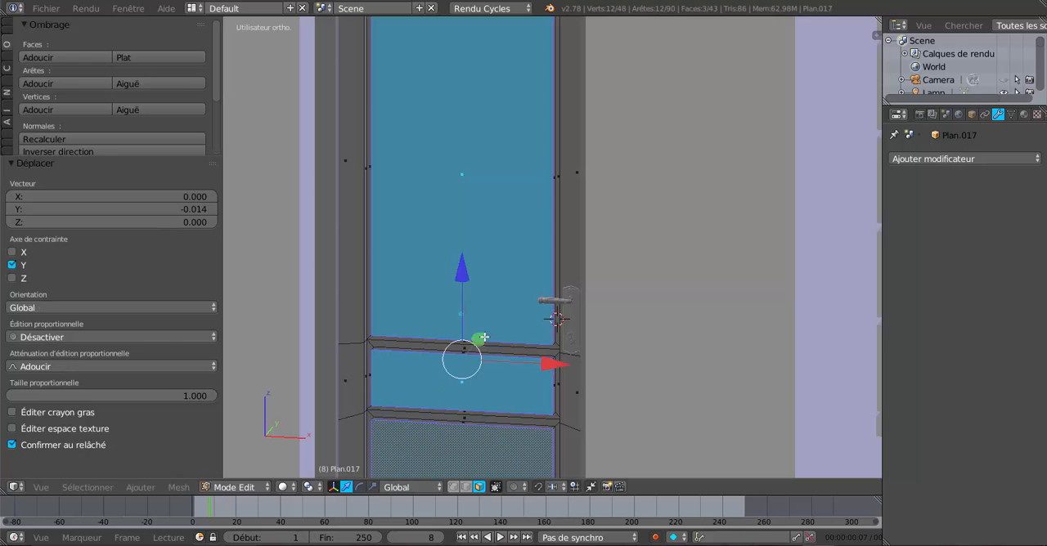
Step: Leave mesh editing, isolate the door in local view and reopen its mesh for editing
{"action": "middle_click_drag", "start_coordinate": [505, 334], "coordinate": [550, 354]}
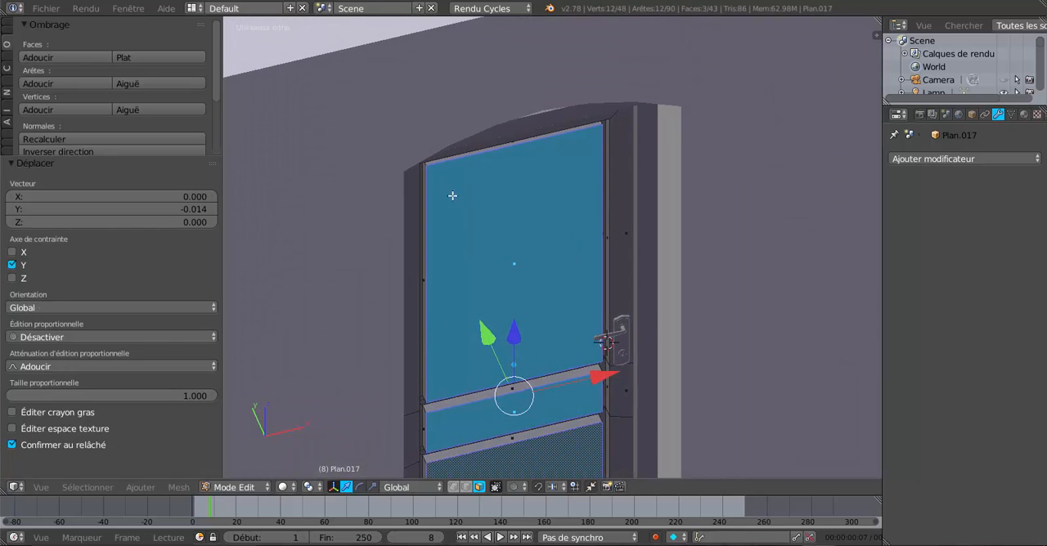
{"action": "key", "text": "KP_5"}
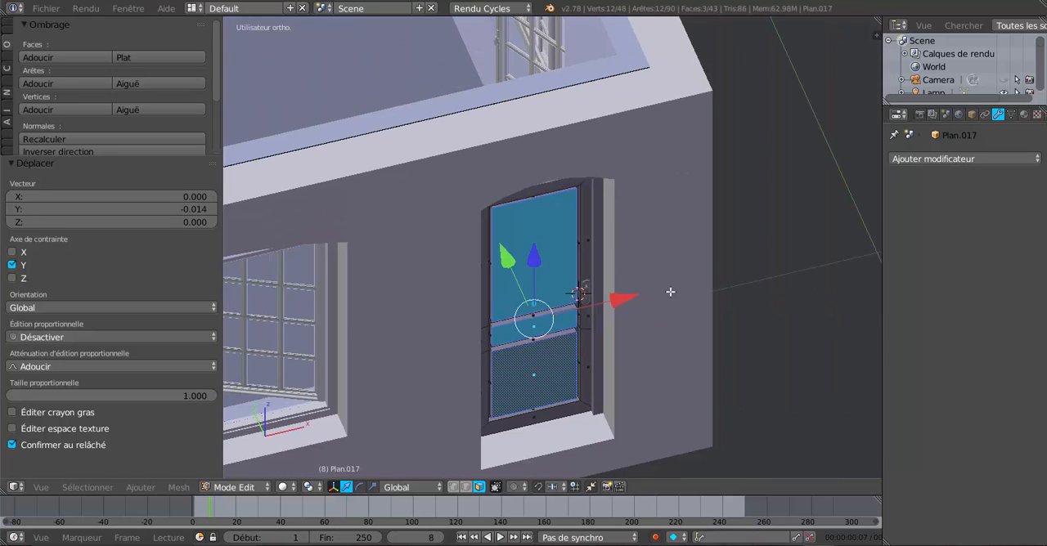
{"action": "key", "text": "Tab"}
{"action": "right_click", "coordinate": [669, 297]}
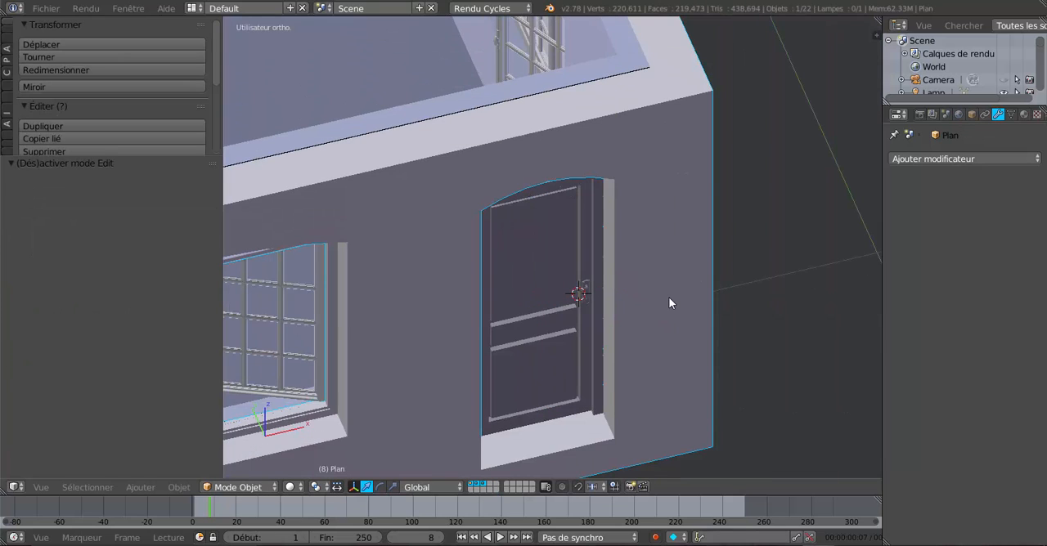
{"action": "right_click", "coordinate": [545, 251]}
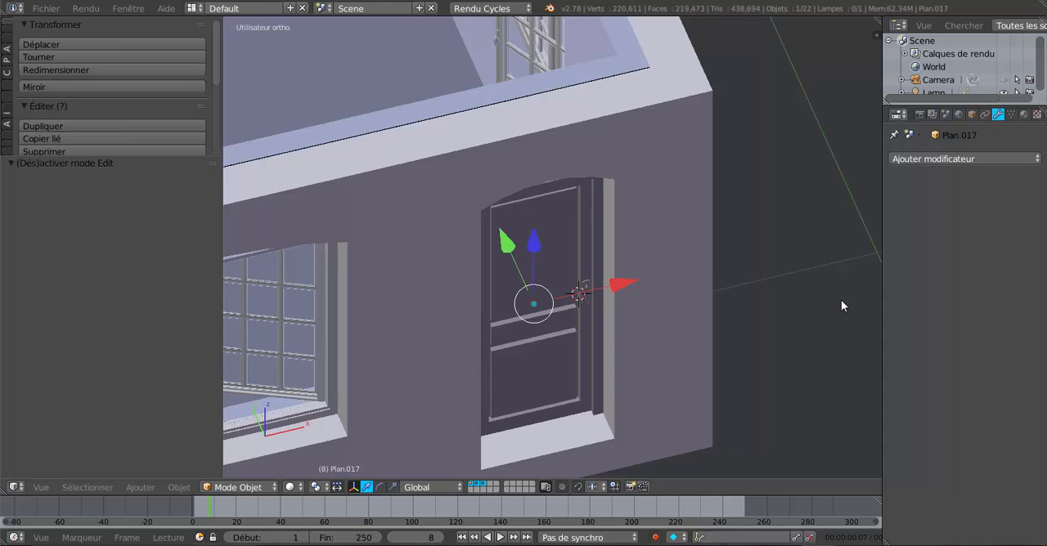
{"action": "key", "text": "KP_Divide"}
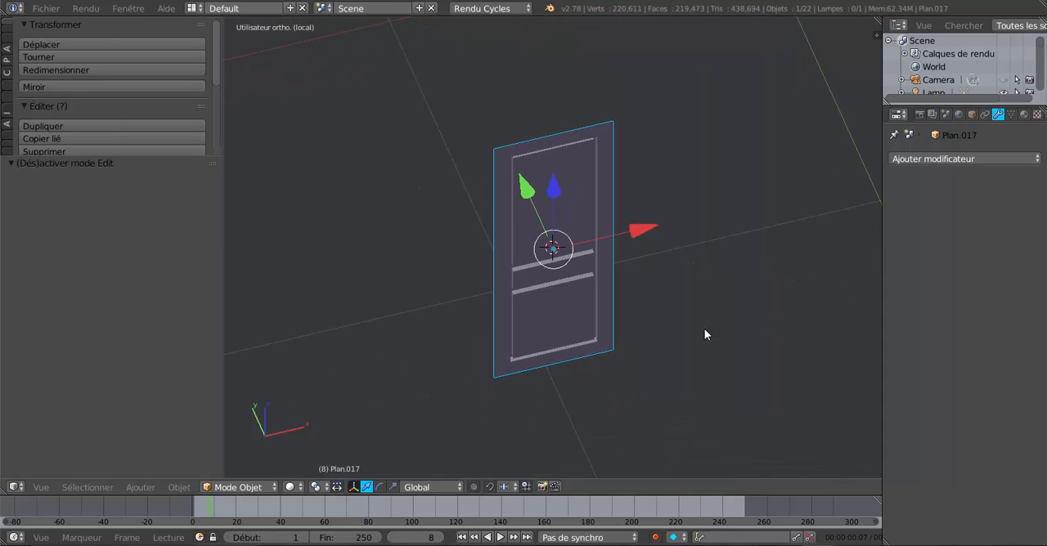
{"action": "key", "text": "Tab"}
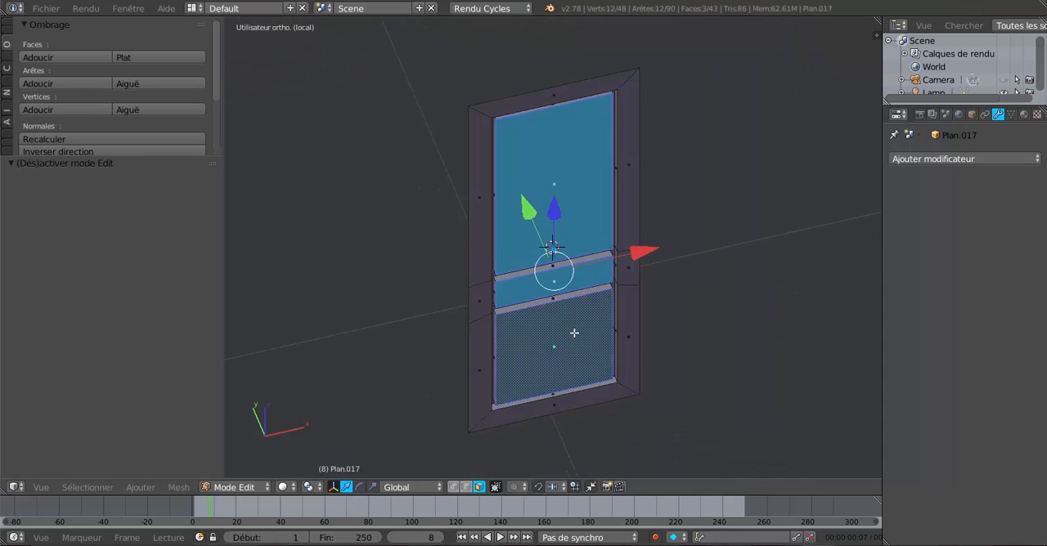
Step: In top view, move the three selected panel faces -0.002 along Y
{"action": "middle_click_drag", "start_coordinate": [574, 332], "coordinate": [566, 372]}
{"action": "key", "text": "KP_7"}
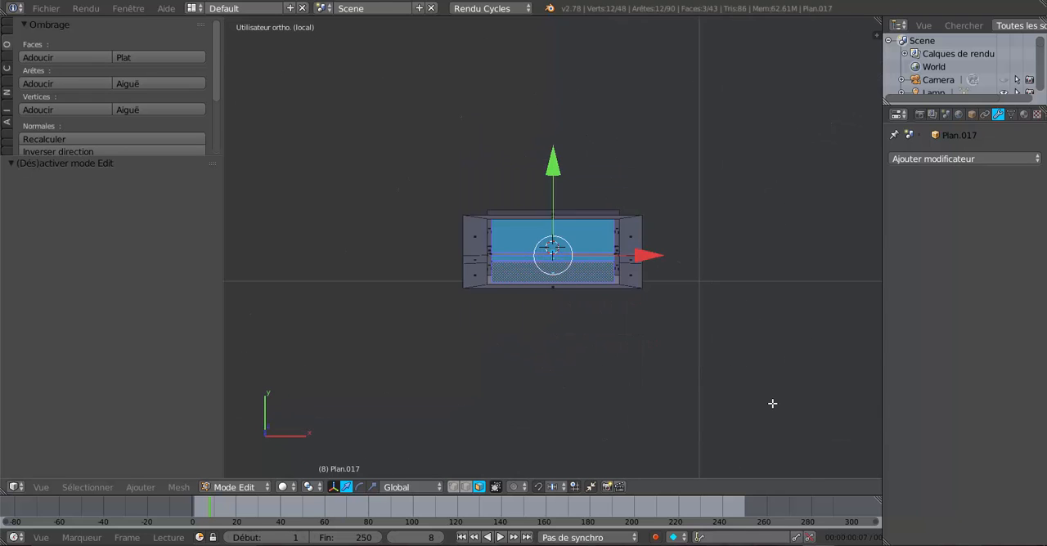
{"action": "key", "text": "KP_7"}
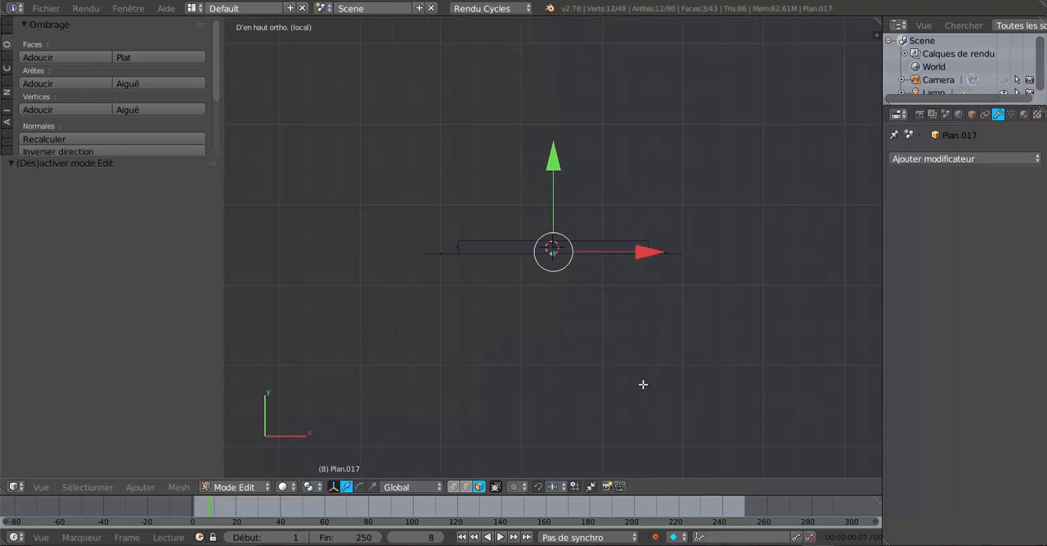
{"action": "middle_click_drag", "start_coordinate": [642, 385], "coordinate": [574, 346], "text": "shift"}
{"action": "scroll", "coordinate": [482, 186], "scroll_direction": "up", "scroll_amount": 2}
{"action": "left_click_drag", "start_coordinate": [466, 117], "coordinate": [478, 117]}
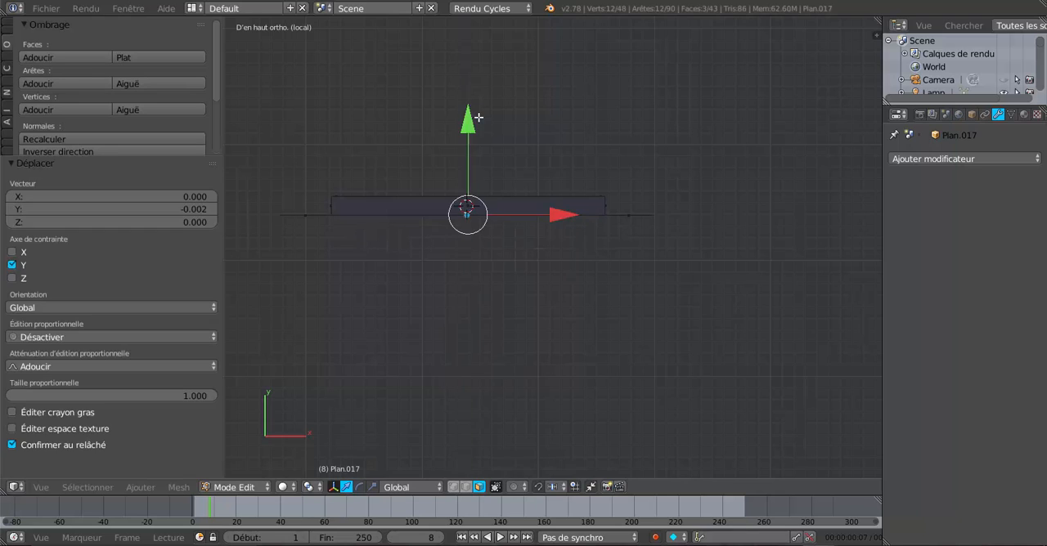
Step: Set the pivot point to individual origins and scale each of the three panel faces to about 0.94
{"action": "middle_click_drag", "start_coordinate": [586, 303], "coordinate": [561, 218]}
{"action": "left_click", "coordinate": [309, 487]}
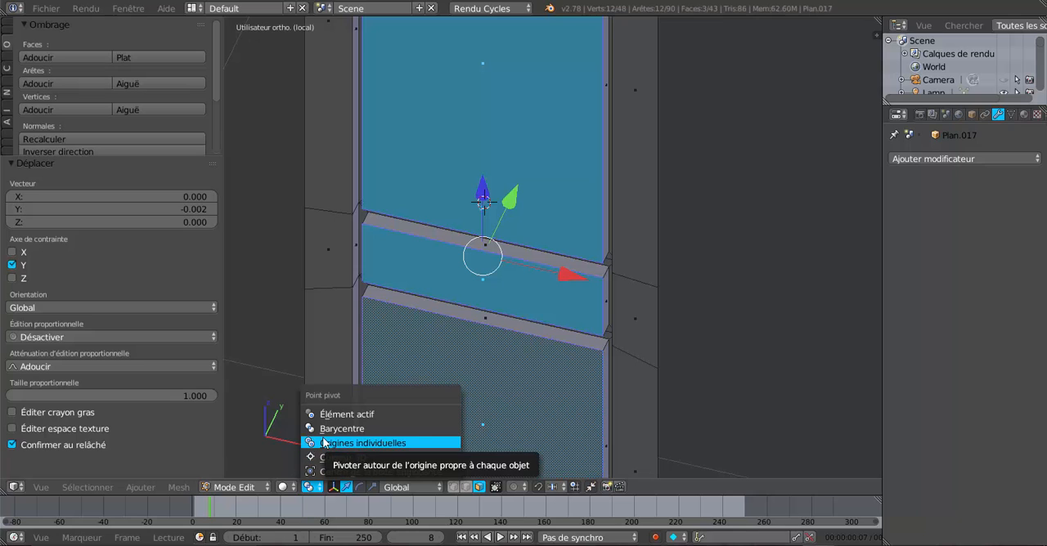
{"action": "left_click", "coordinate": [351, 442]}
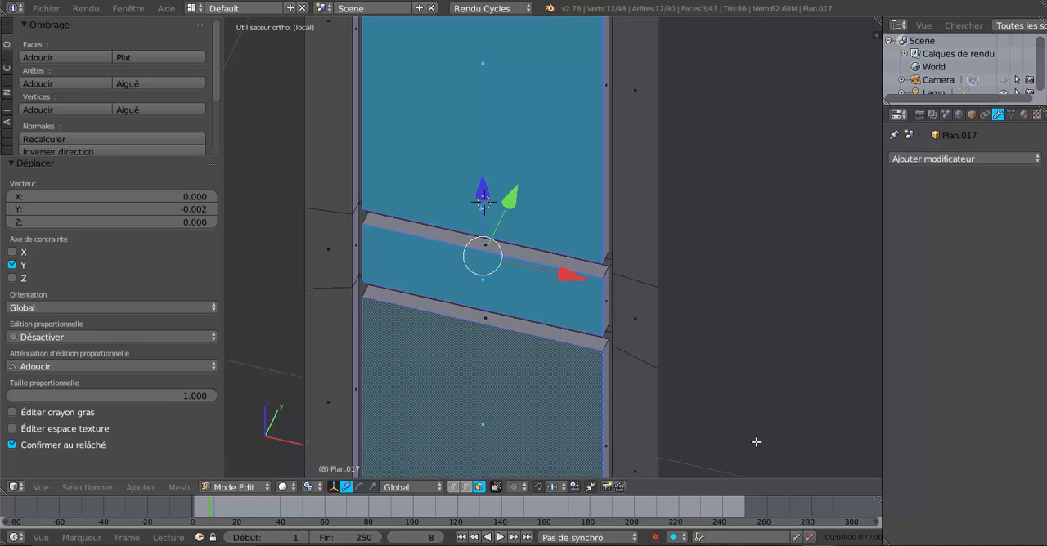
{"action": "key", "text": "s"}
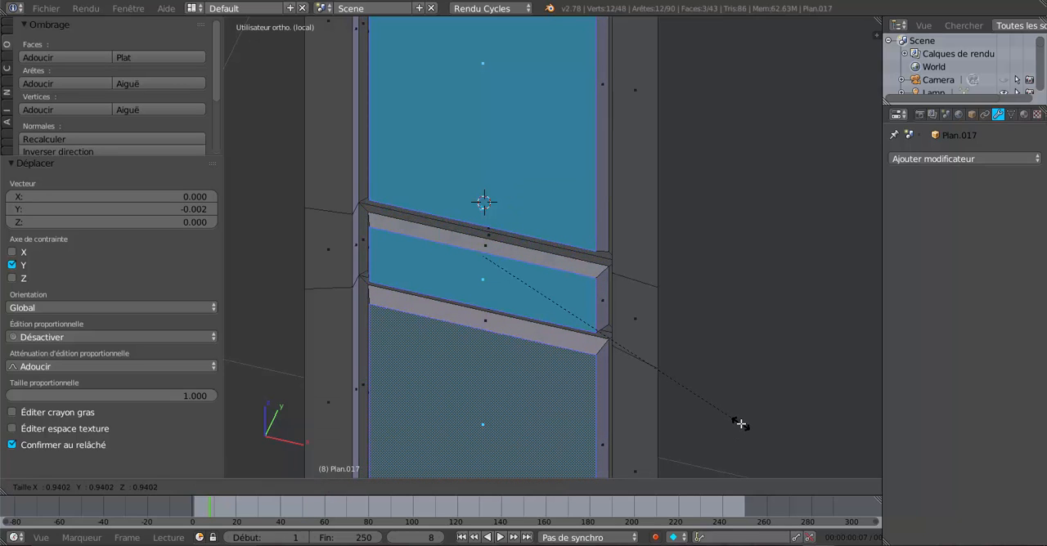
{"action": "left_click", "coordinate": [740, 424]}
Step: Move the three scaled panel faces 0.011 back along Y
{"action": "middle_click_drag", "start_coordinate": [729, 366], "coordinate": [716, 401]}
{"action": "middle_click_drag", "start_coordinate": [708, 344], "coordinate": [656, 360], "text": "shift"}
{"action": "left_click_drag", "start_coordinate": [564, 198], "coordinate": [574, 190]}
Step: Select the ring of faces forming the door's outer border and move it 0.011 along Y
{"action": "right_click", "coordinate": [645, 336], "text": "alt"}
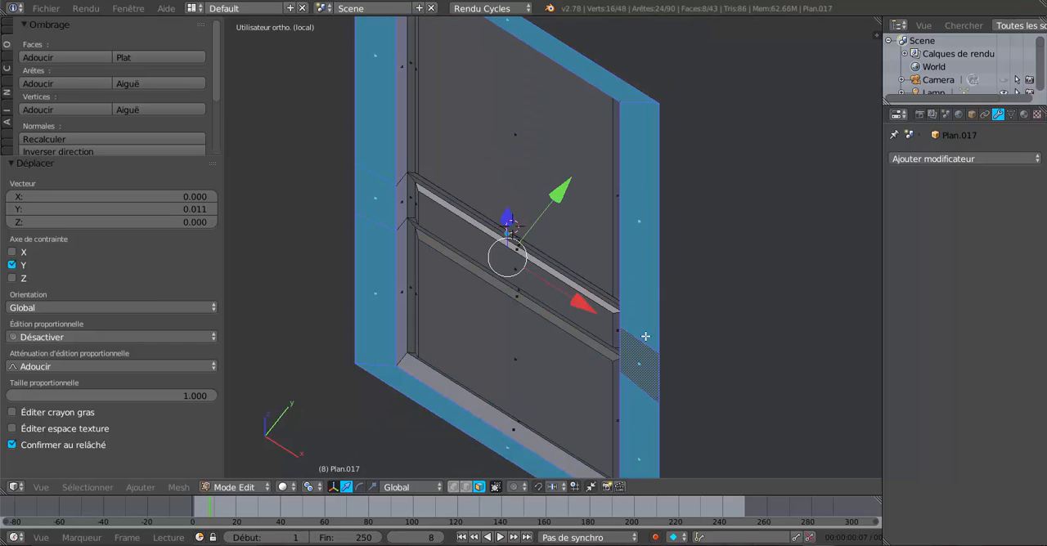
{"action": "scroll", "coordinate": [541, 243], "scroll_direction": "up", "scroll_amount": 1}
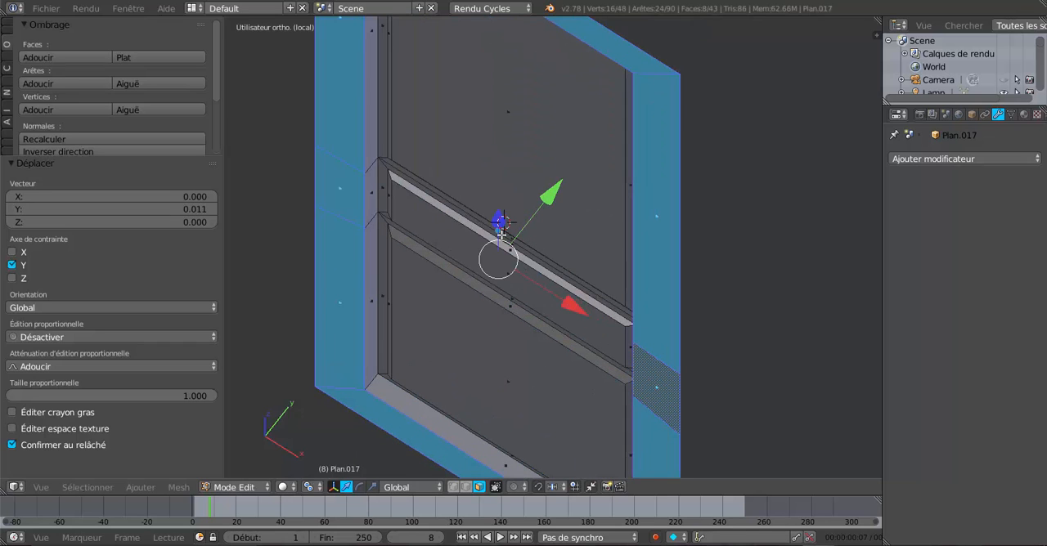
{"action": "left_click_drag", "start_coordinate": [557, 194], "coordinate": [568, 180]}
{"action": "middle_click_drag", "start_coordinate": [568, 180], "coordinate": [771, 281]}
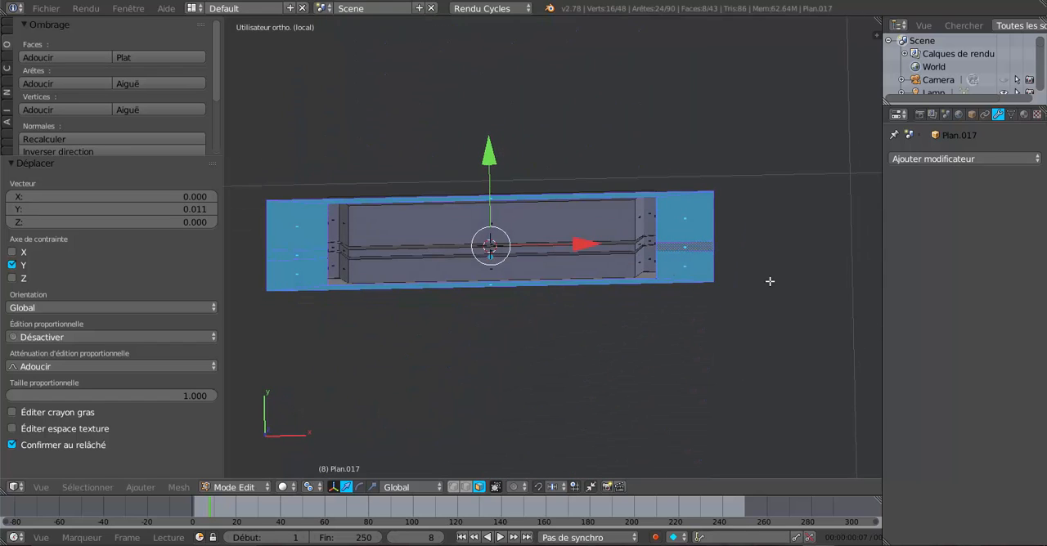
{"action": "key", "text": "KP_7"}
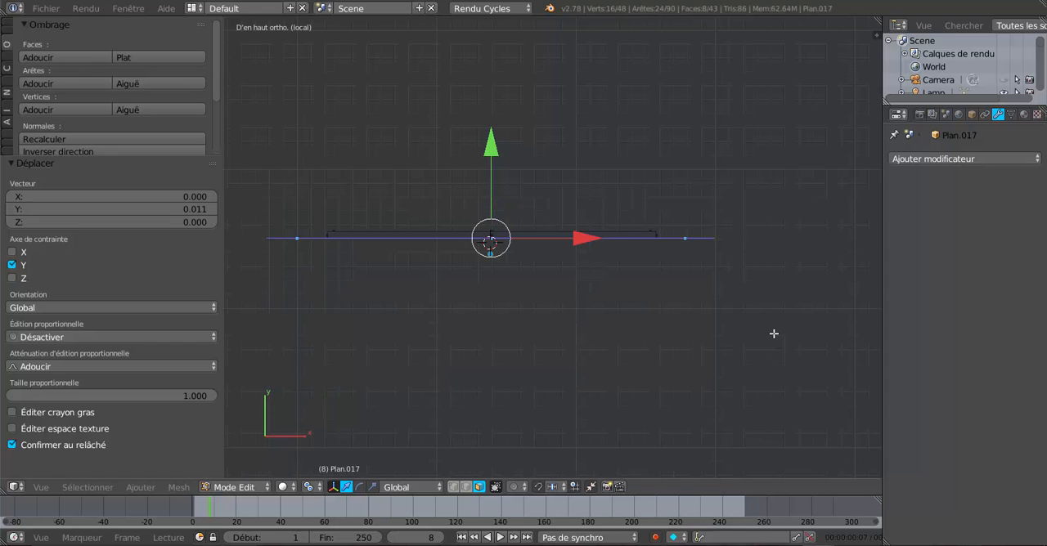
Step: Reselect the three panel faces and move them 0.0003912 along Y in top view, level with the outer border
{"action": "middle_click_drag", "start_coordinate": [773, 334], "coordinate": [568, 240]}
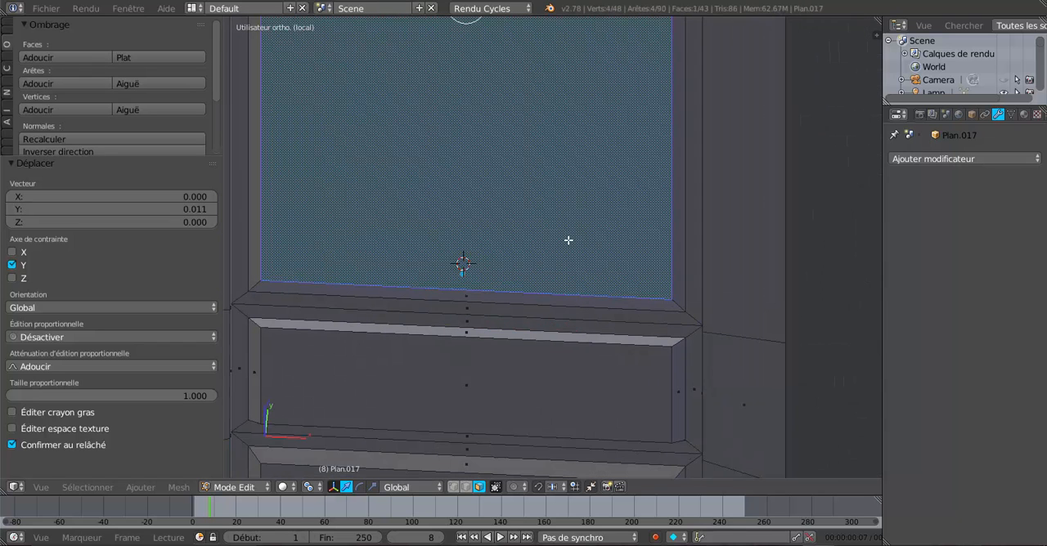
{"action": "right_click", "coordinate": [560, 406], "text": "shift"}
{"action": "scroll", "coordinate": [556, 397], "scroll_direction": "down", "scroll_amount": 3}
{"action": "right_click", "coordinate": [545, 407], "text": "shift"}
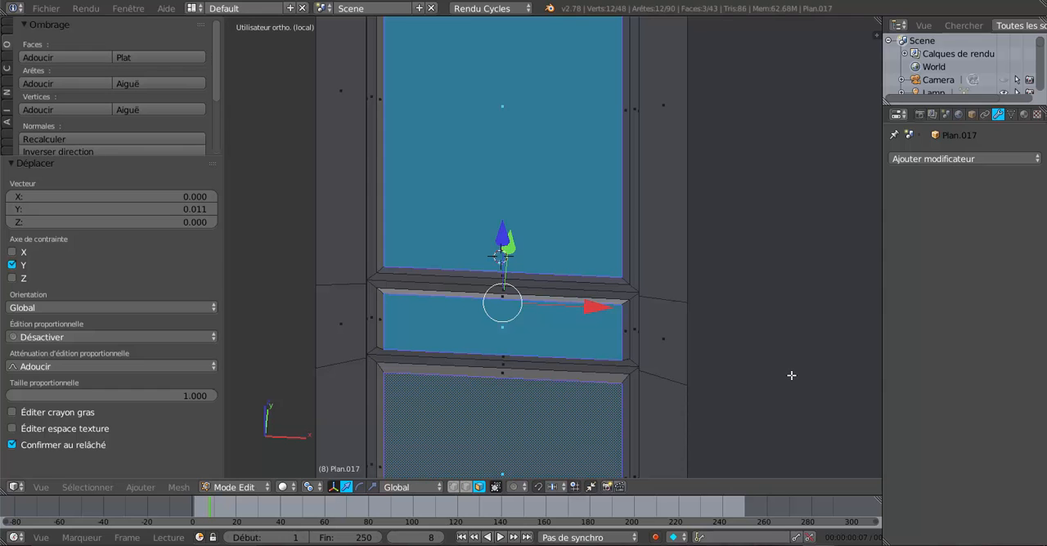
{"action": "key", "text": "KP_7"}
{"action": "scroll", "coordinate": [792, 368], "scroll_direction": "up", "scroll_amount": 4}
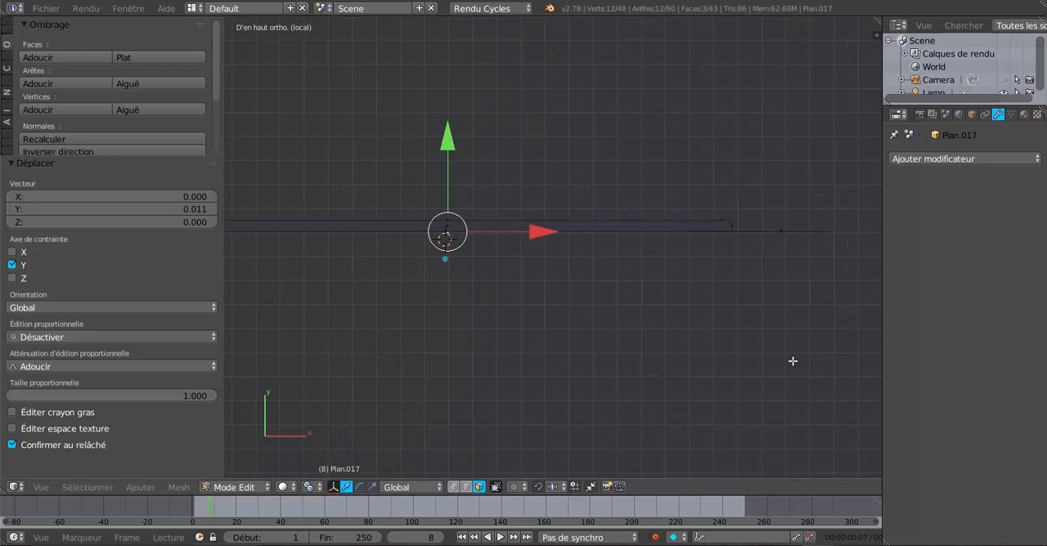
{"action": "scroll", "coordinate": [462, 201], "scroll_direction": "down", "scroll_amount": 2}
{"action": "key", "text": "g"}
{"action": "key", "text": "y"}
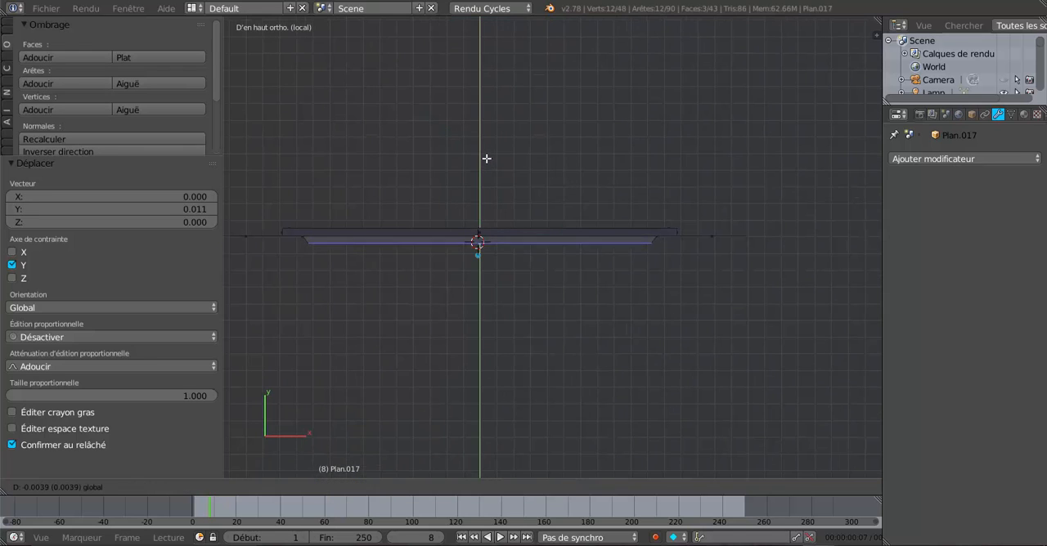
{"action": "left_click", "coordinate": [489, 154]}
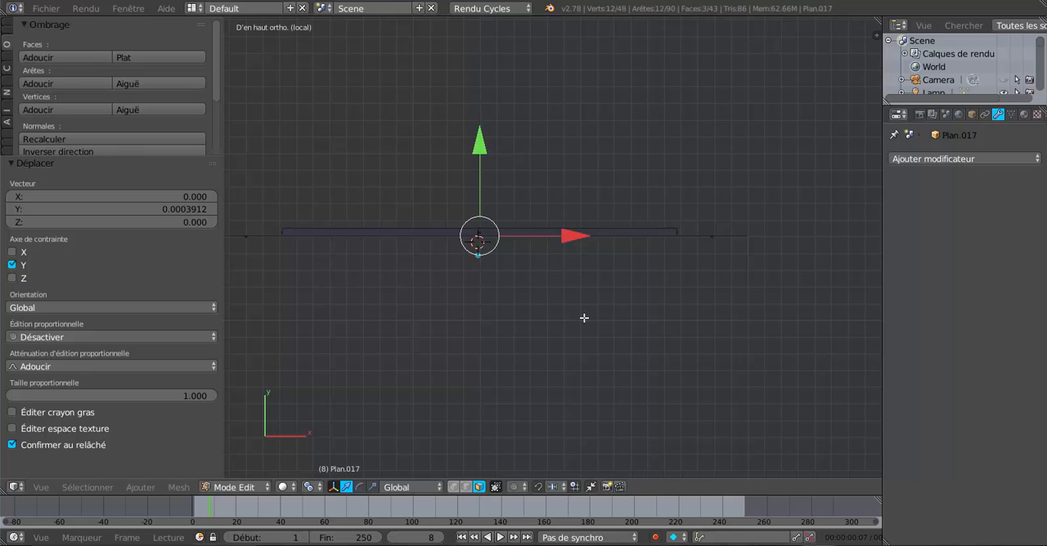
Step: Examine the door's bevelled panels in object mode and the upper panel's mesh in edit mode
{"action": "key", "text": "Tab"}
{"action": "middle_click_drag", "start_coordinate": [584, 317], "coordinate": [543, 266]}
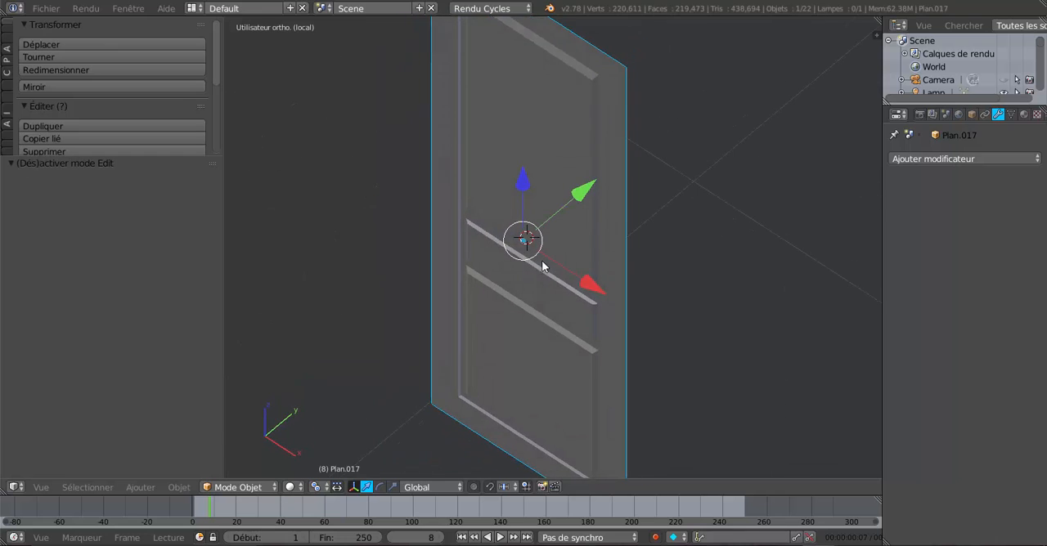
{"action": "middle_click_drag", "start_coordinate": [441, 265], "coordinate": [590, 294]}
{"action": "key", "text": "Tab"}
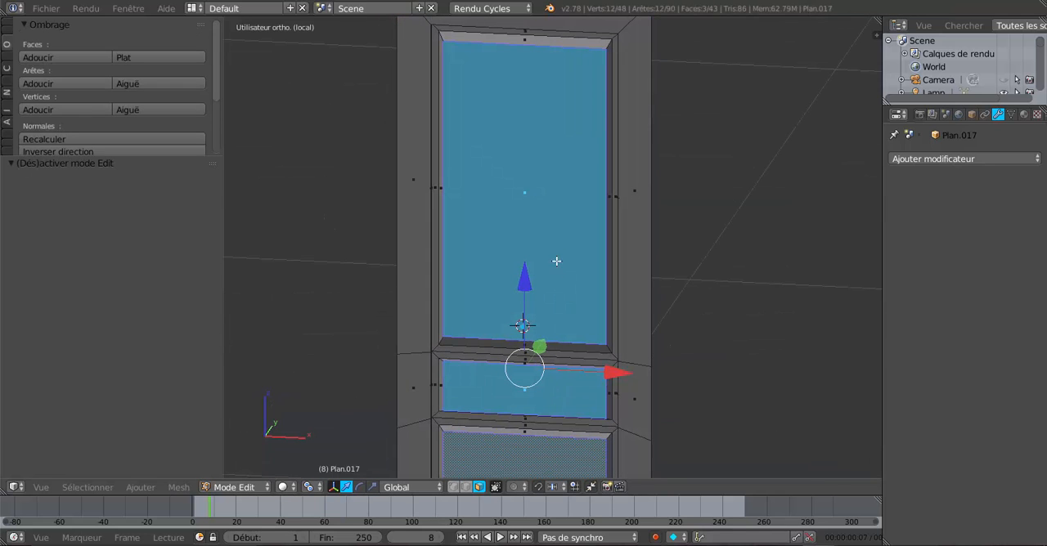
{"action": "middle_click_drag", "start_coordinate": [556, 217], "coordinate": [589, 268]}
{"action": "scroll", "coordinate": [591, 266], "scroll_direction": "up", "scroll_amount": 1}
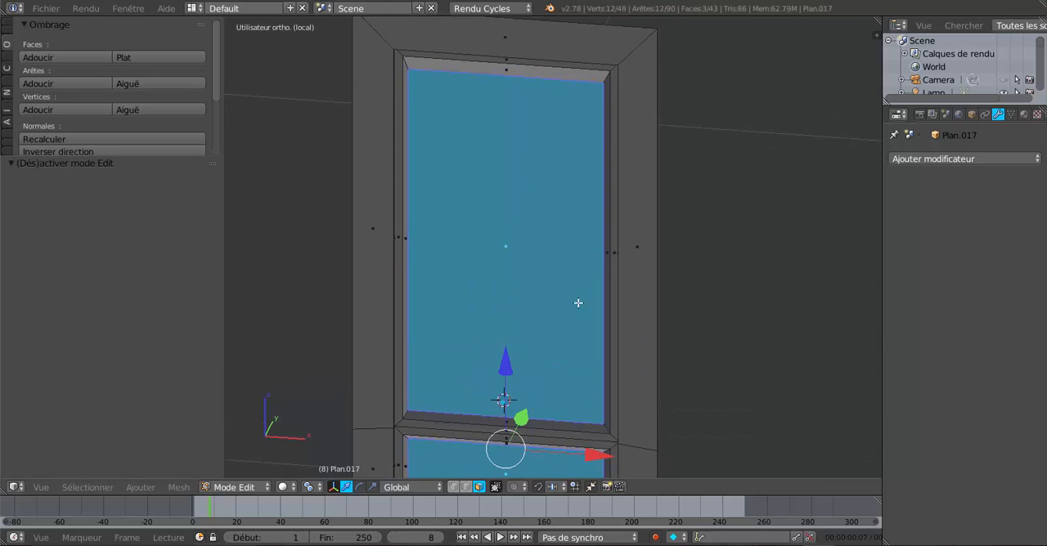
{"action": "middle_click_drag", "start_coordinate": [578, 303], "coordinate": [571, 342], "text": "shift"}
{"action": "scroll", "coordinate": [522, 155], "scroll_direction": "up", "scroll_amount": 1}
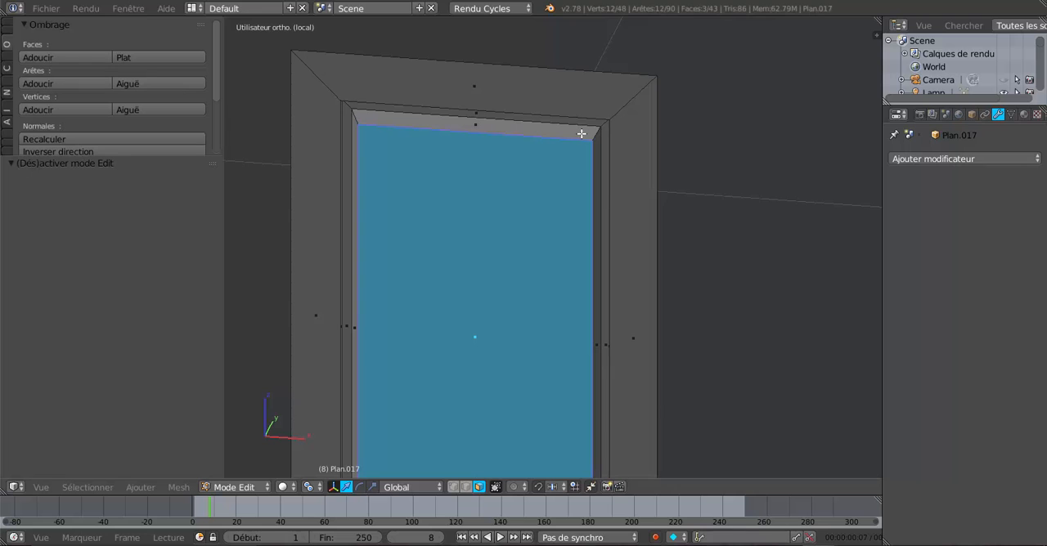
Step: Extrude the three rings of narrow faces framing the upper, middle and lower panels and move them -0.009 along Y
{"action": "right_click", "coordinate": [602, 123], "text": "alt"}
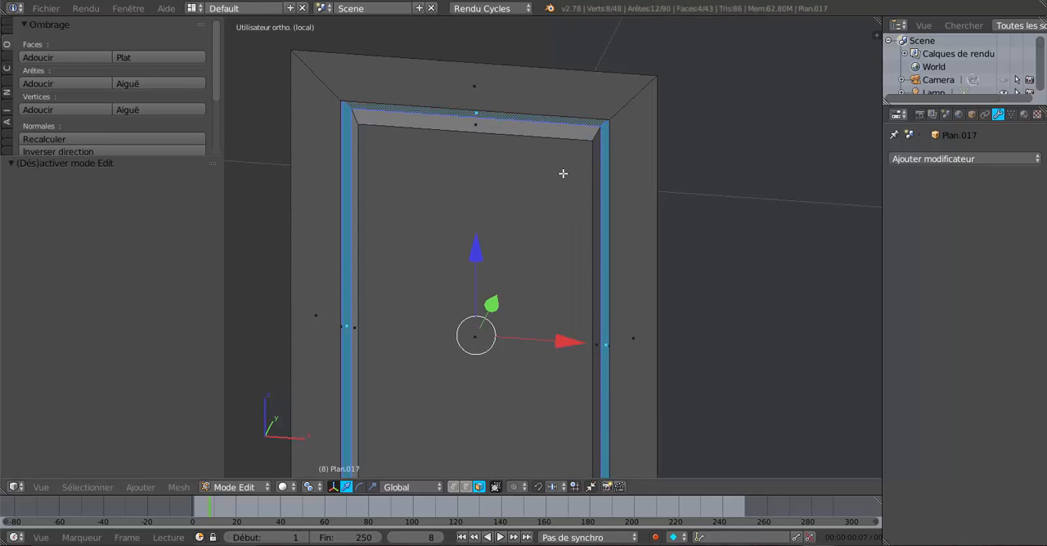
{"action": "scroll", "coordinate": [564, 175], "scroll_direction": "down", "scroll_amount": 4}
{"action": "middle_click_drag", "start_coordinate": [536, 248], "coordinate": [523, 93], "text": "shift"}
{"action": "scroll", "coordinate": [567, 208], "scroll_direction": "up", "scroll_amount": 7}
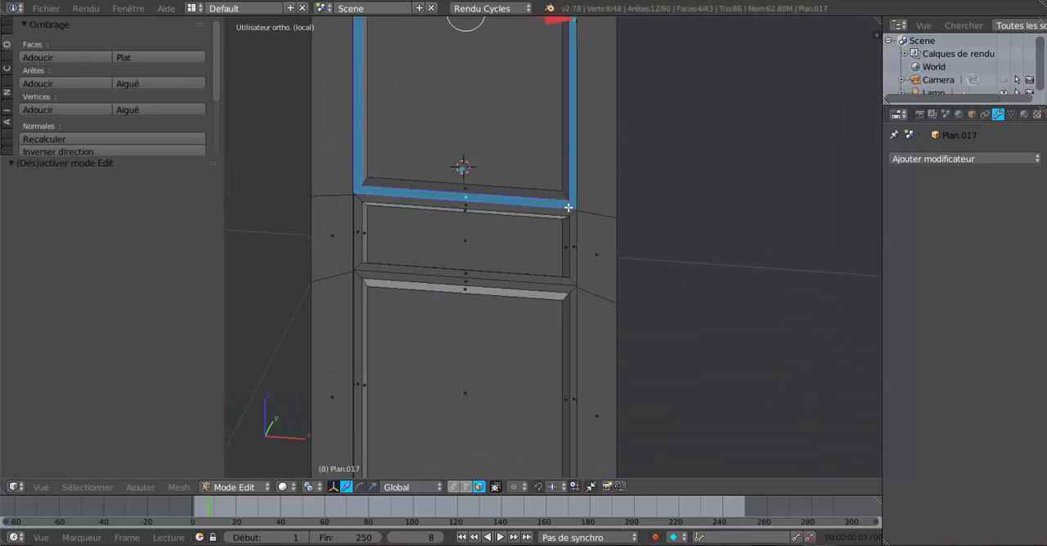
{"action": "right_click", "coordinate": [586, 190], "text": "alt+shift"}
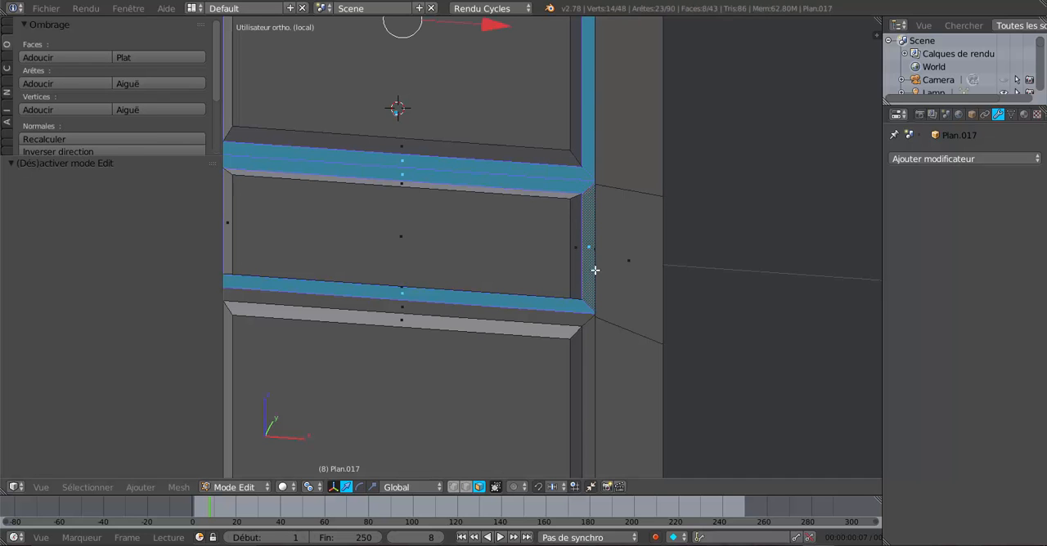
{"action": "right_click", "coordinate": [589, 327], "text": "alt+shift"}
{"action": "scroll", "coordinate": [581, 311], "scroll_direction": "down", "scroll_amount": 3}
{"action": "middle_click_drag", "start_coordinate": [569, 294], "coordinate": [513, 305]}
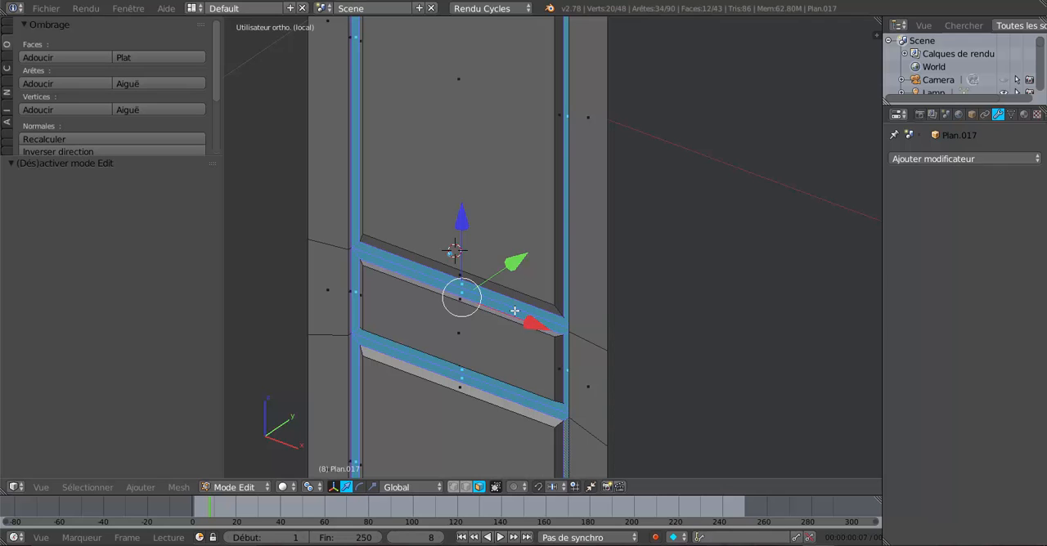
{"action": "key", "text": "e"}
{"action": "right_click", "coordinate": [514, 311]}
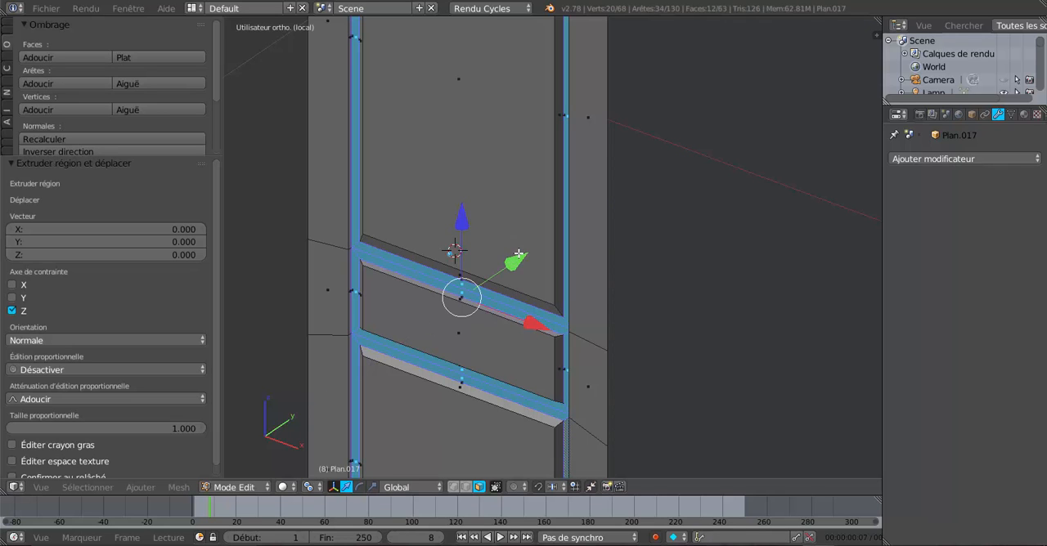
{"action": "left_click_drag", "start_coordinate": [519, 254], "coordinate": [515, 263]}
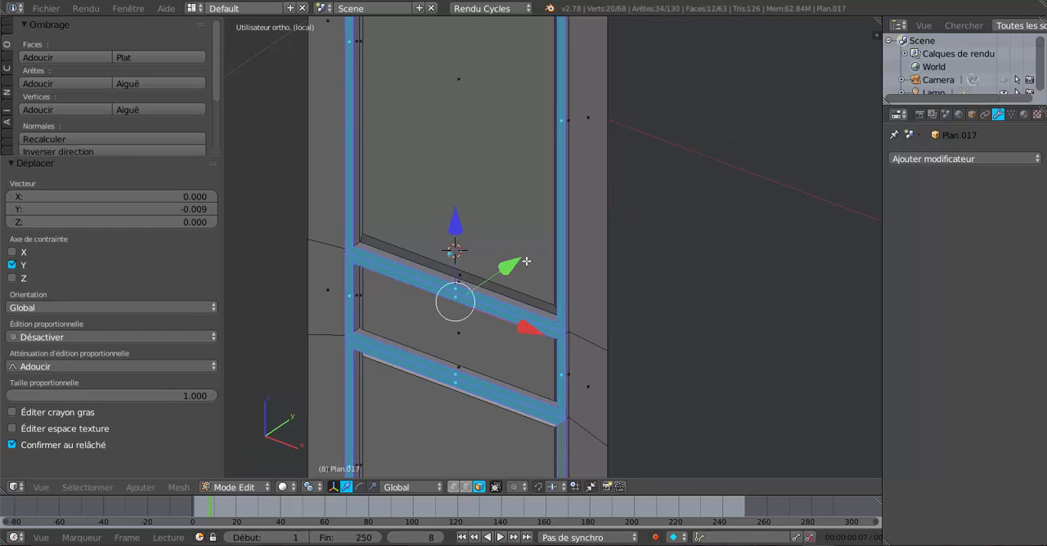
Step: Cut one centred edge loop through the bevel faces around the upper panel
{"action": "middle_click_drag", "start_coordinate": [514, 263], "coordinate": [617, 203]}
{"action": "scroll", "coordinate": [596, 297], "scroll_direction": "up", "scroll_amount": 3}
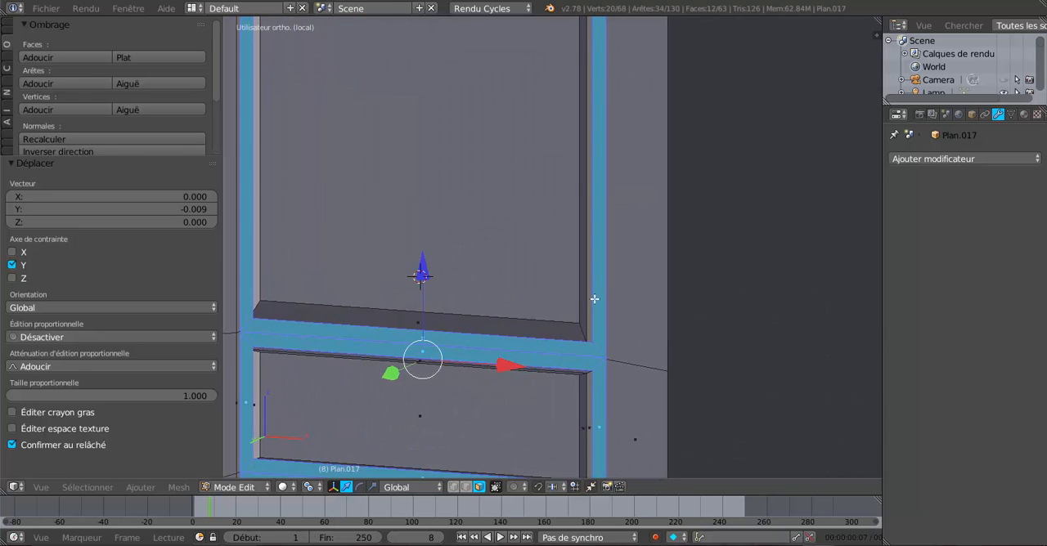
{"action": "right_click", "coordinate": [585, 345], "text": "alt"}
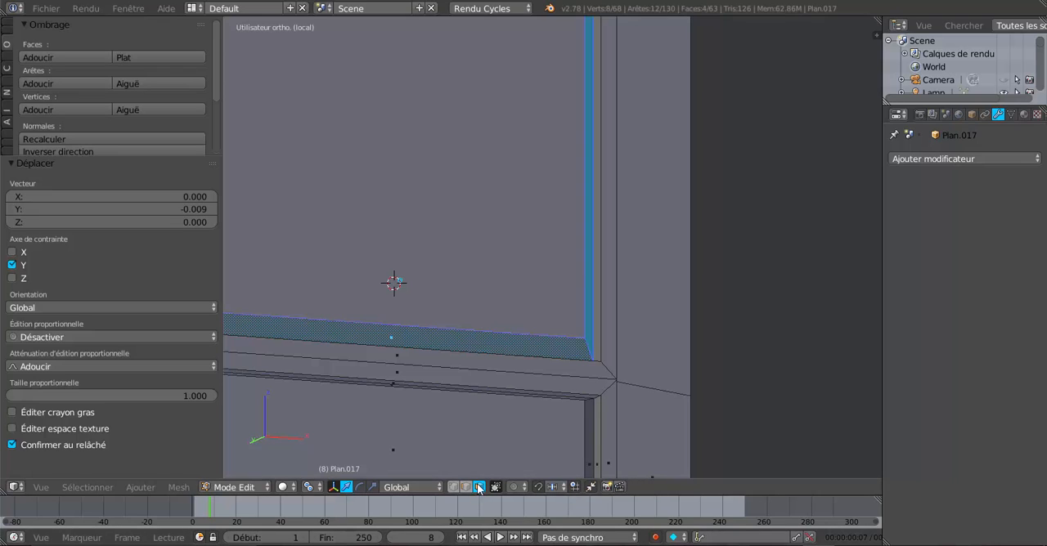
{"action": "key", "text": "ctrl+r"}
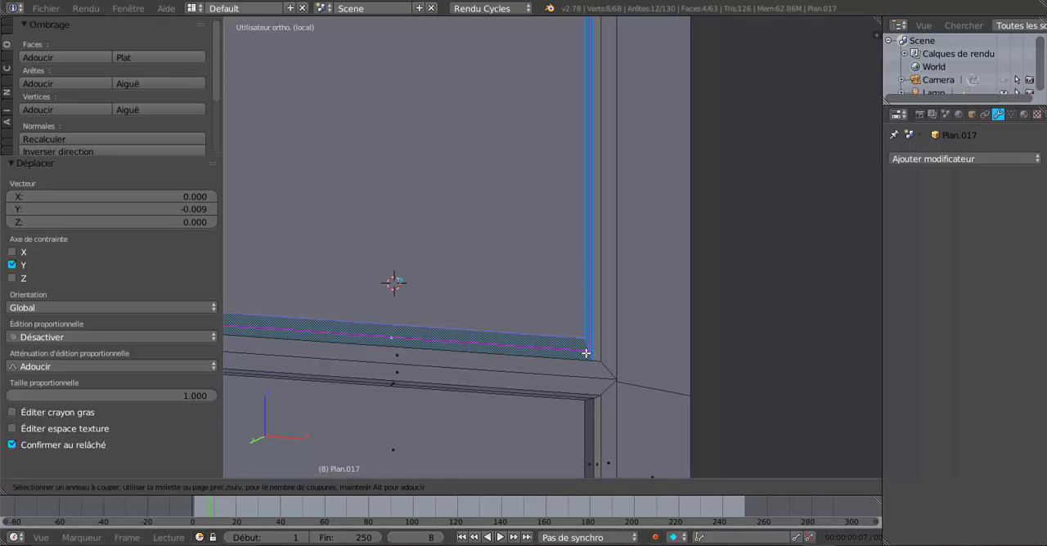
{"action": "left_click", "coordinate": [587, 360]}
{"action": "right_click", "coordinate": [589, 364]}
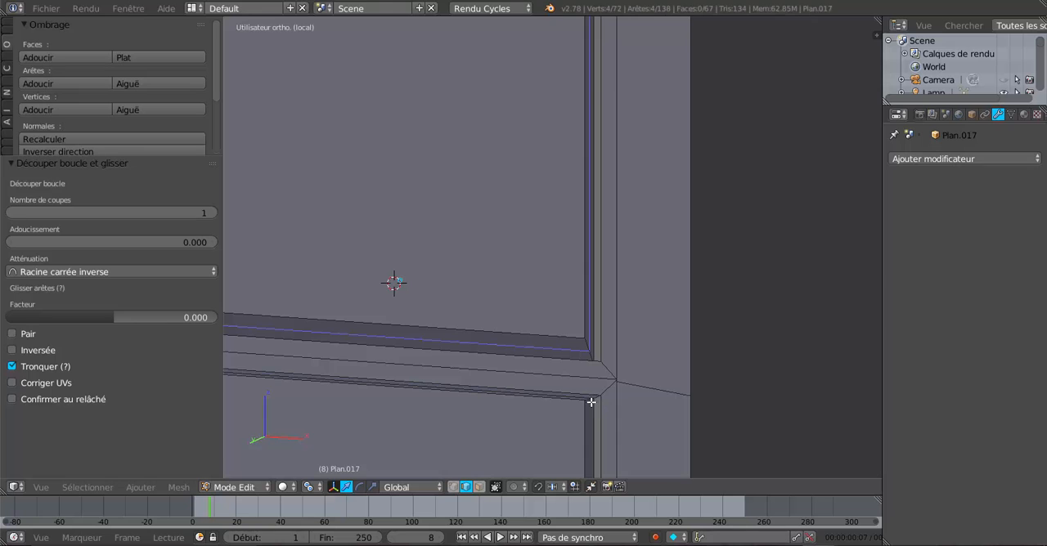
Step: Cut one centred edge loop through the bevel around the middle panel and another around the lower panel
{"action": "middle_click_drag", "start_coordinate": [598, 401], "coordinate": [545, 306], "text": "shift"}
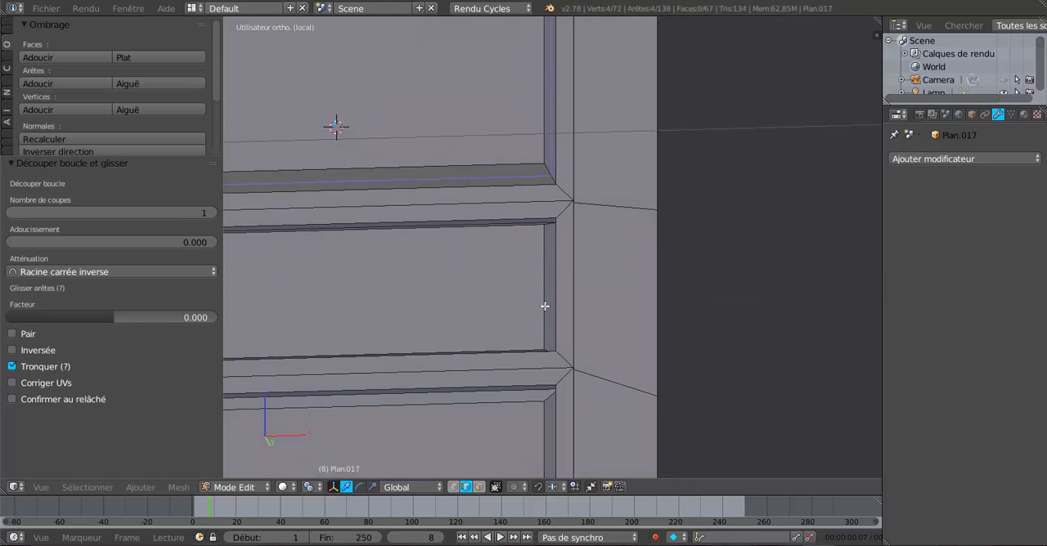
{"action": "key", "text": "ctrl+r"}
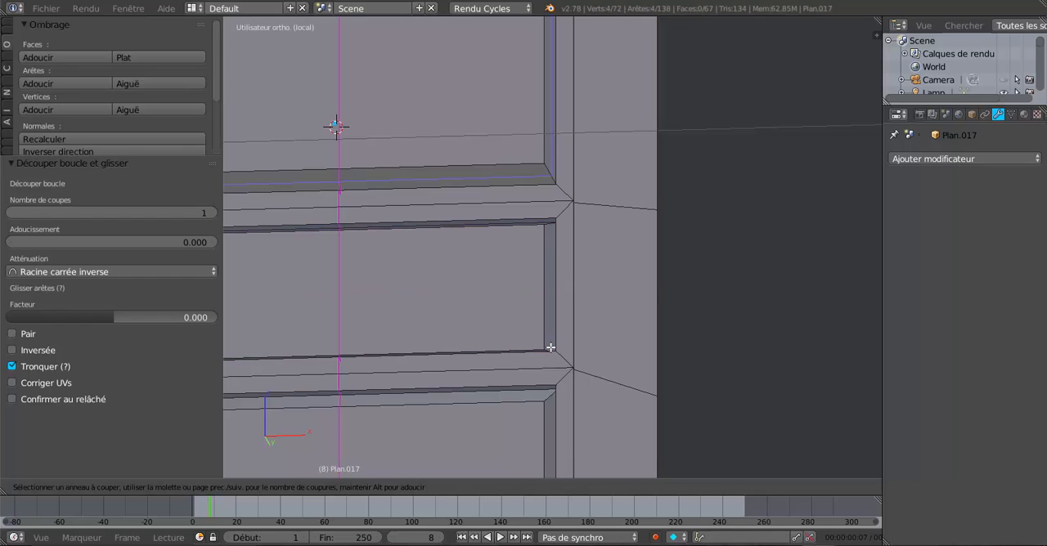
{"action": "left_click", "coordinate": [550, 347]}
{"action": "right_click", "coordinate": [560, 348]}
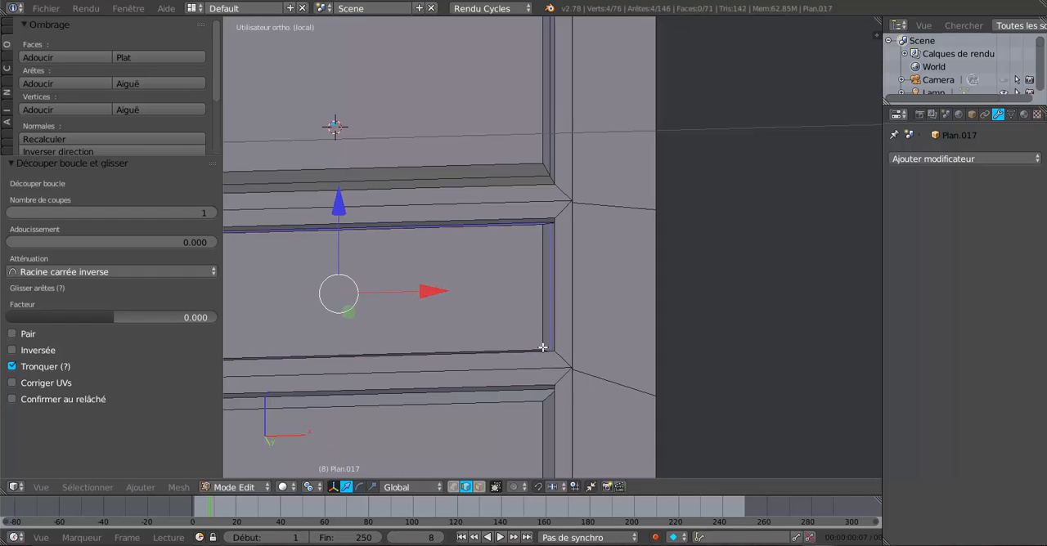
{"action": "middle_click_drag", "start_coordinate": [560, 348], "coordinate": [563, 140], "text": "shift"}
{"action": "key", "text": "ctrl+r"}
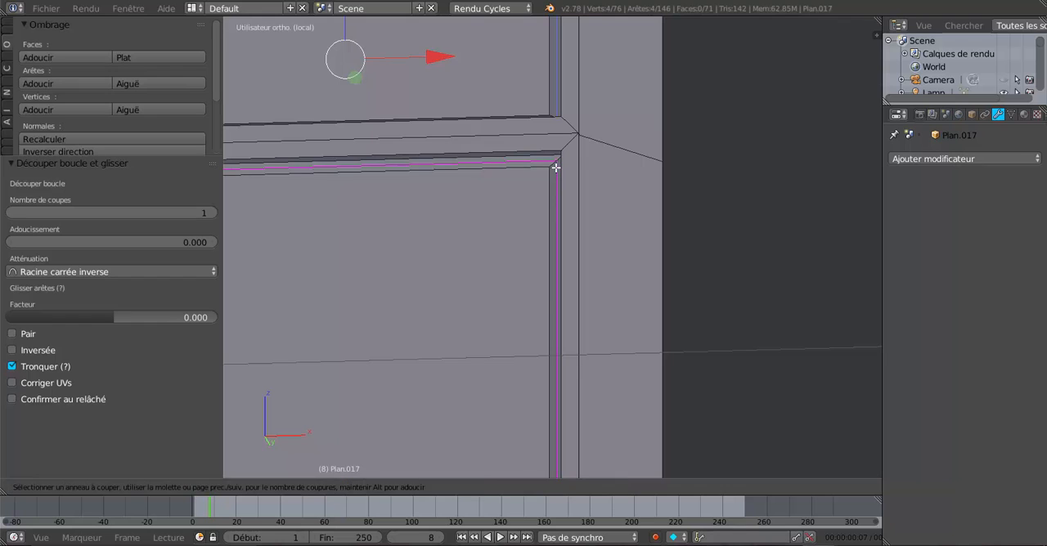
{"action": "left_click", "coordinate": [561, 174]}
{"action": "right_click", "coordinate": [561, 174]}
Step: Select the three new edge loops in the panel bevels and move them 0.003 along Y
{"action": "middle_click_drag", "start_coordinate": [576, 128], "coordinate": [569, 320], "text": "shift"}
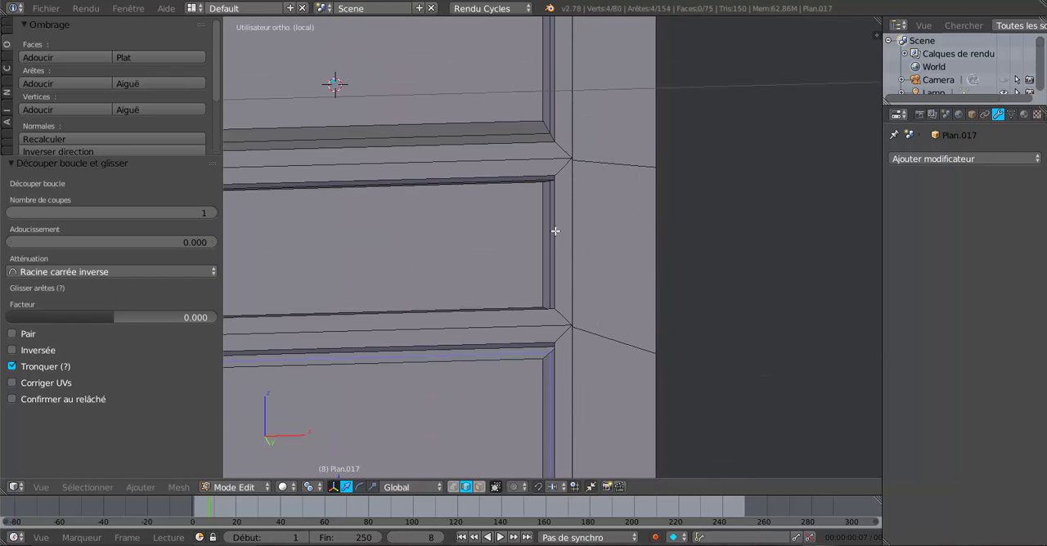
{"action": "scroll", "coordinate": [554, 220], "scroll_direction": "up", "scroll_amount": 3}
{"action": "right_click", "coordinate": [549, 175], "text": "alt+shift"}
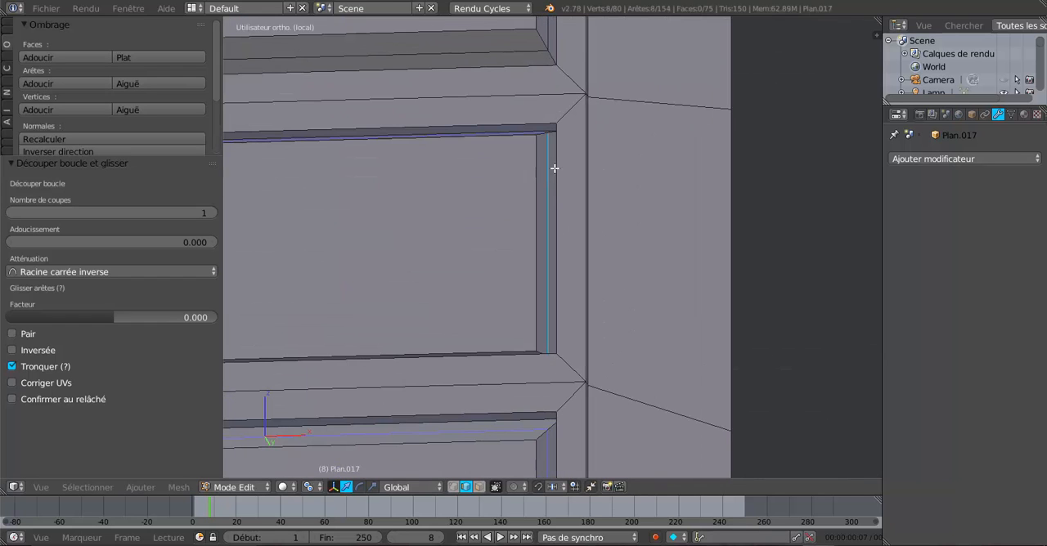
{"action": "middle_click_drag", "start_coordinate": [591, 100], "coordinate": [597, 365], "text": "shift"}
{"action": "right_click", "coordinate": [551, 232], "text": "alt+shift"}
{"action": "scroll", "coordinate": [551, 232], "scroll_direction": "down", "scroll_amount": 5}
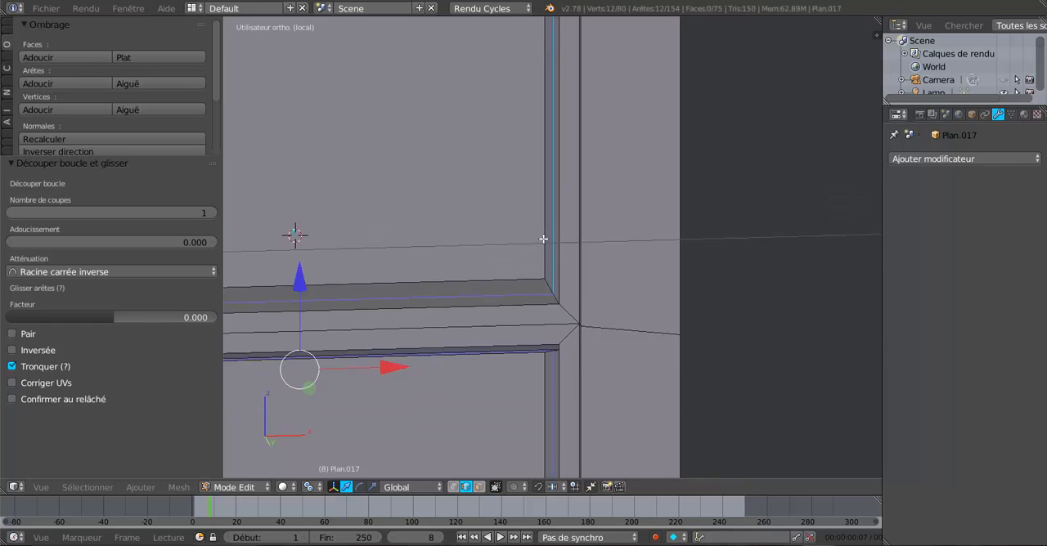
{"action": "scroll", "coordinate": [443, 335], "scroll_direction": "up", "scroll_amount": 4}
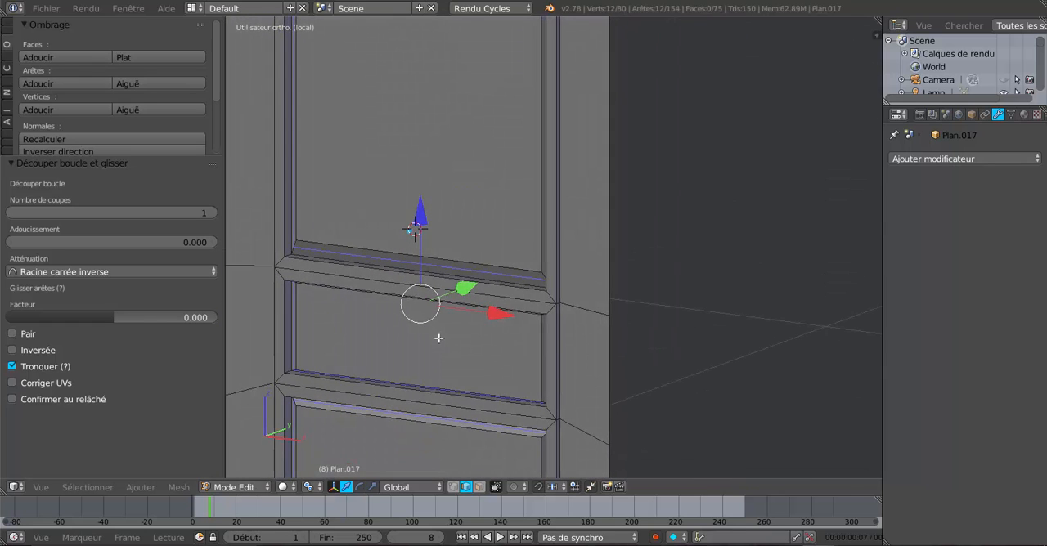
{"action": "left_click_drag", "start_coordinate": [410, 313], "coordinate": [413, 311]}
Step: Examine the reshaped bevels around the panels in edit mode and in object mode
{"action": "middle_click_drag", "start_coordinate": [413, 311], "coordinate": [557, 295]}
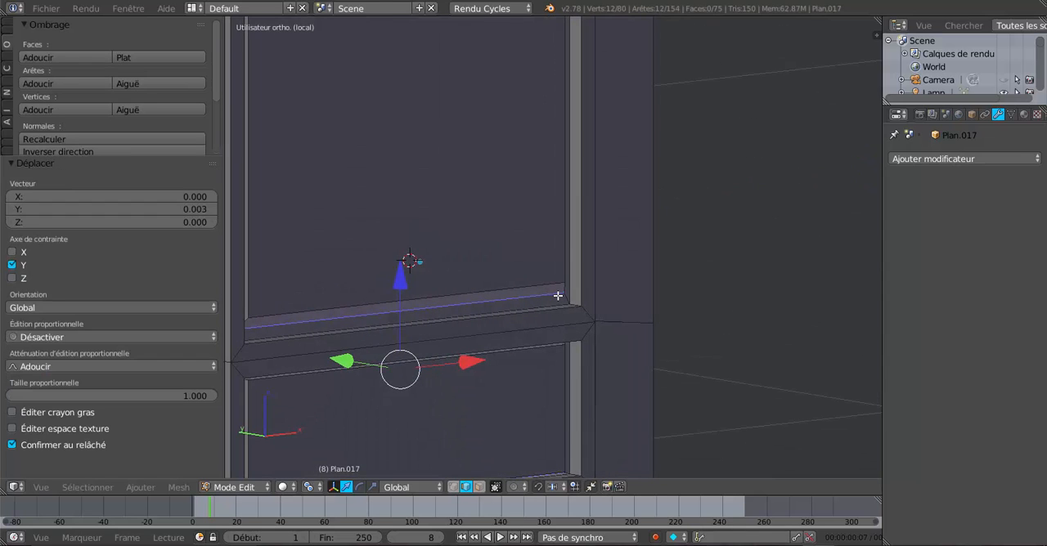
{"action": "middle_click_drag", "start_coordinate": [569, 251], "coordinate": [545, 274]}
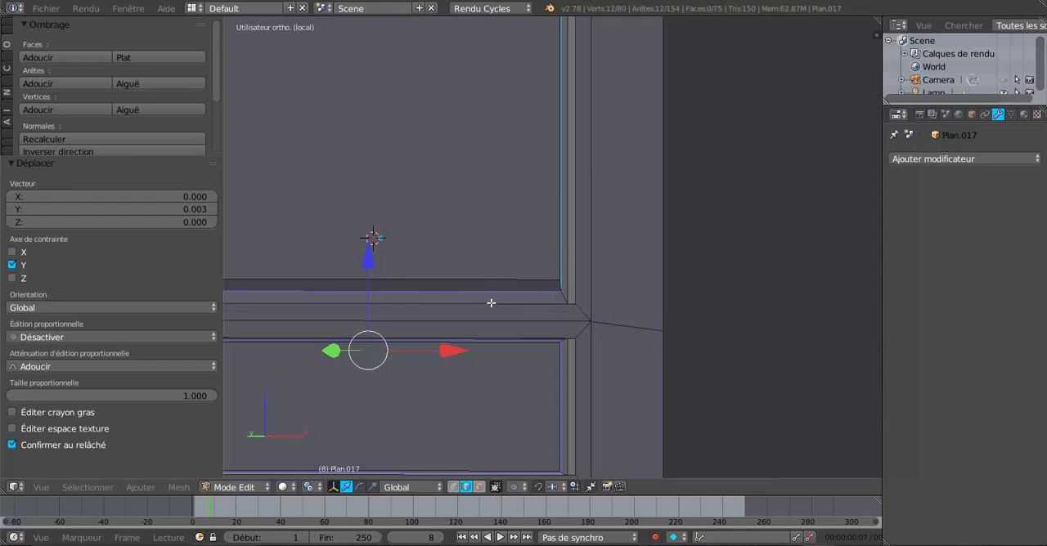
{"action": "mouse_move", "coordinate": [491, 303]}
{"action": "middle_mouse_down"}
{"action": "mouse_move", "coordinate": [378, 300]}
{"action": "mouse_move", "coordinate": [527, 291]}
{"action": "mouse_move", "coordinate": [516, 309]}
{"action": "middle_mouse_up"}
{"action": "key", "text": "Tab"}
{"action": "middle_click_drag", "start_coordinate": [612, 287], "coordinate": [542, 284]}
{"action": "key", "text": "Tab"}
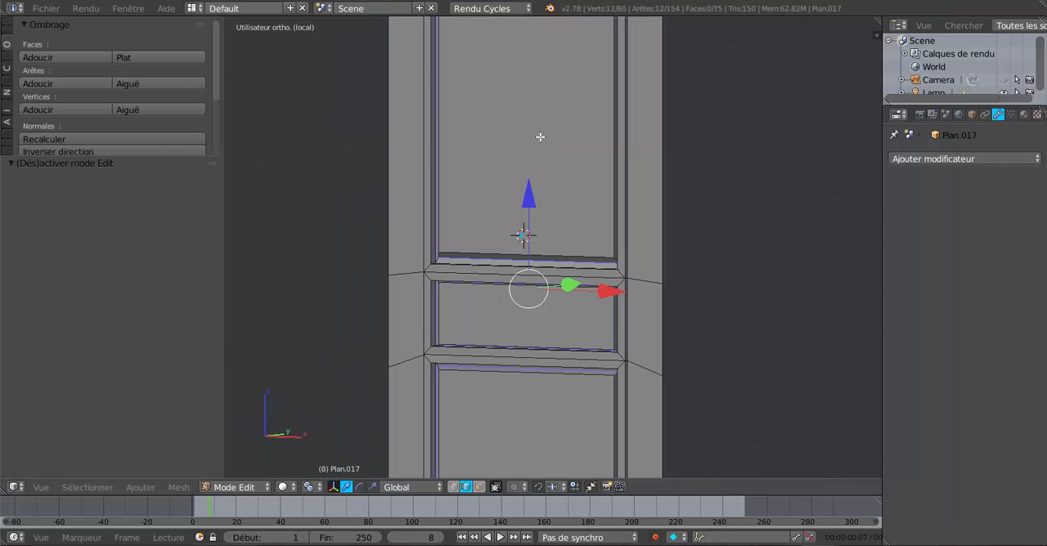
Step: Select the upper, middle and lower panel faces and inset them individually with a thickness of 0.0755
{"action": "middle_click_drag", "start_coordinate": [717, 240], "coordinate": [712, 311]}
{"action": "left_click", "coordinate": [479, 487]}
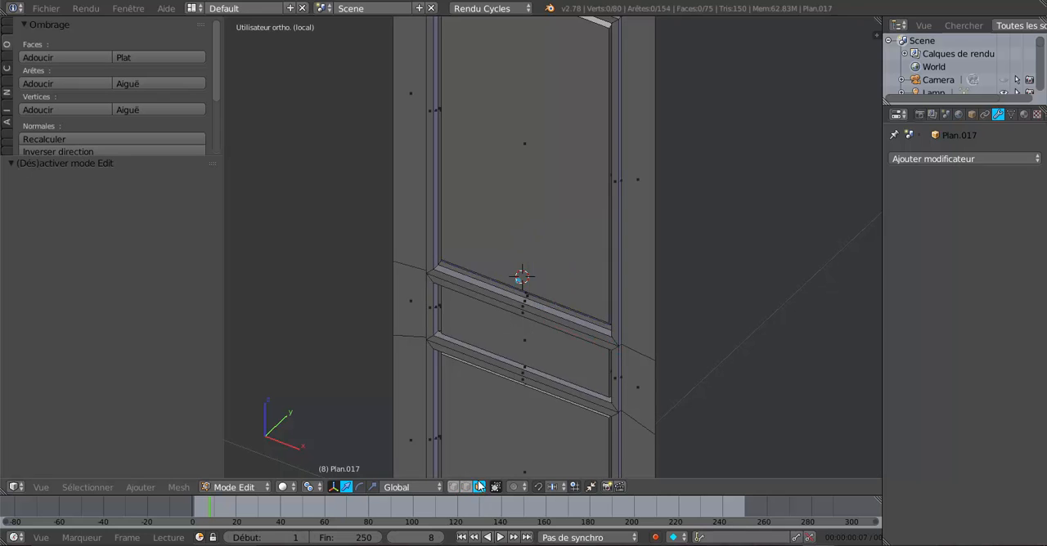
{"action": "right_click", "coordinate": [522, 206]}
{"action": "middle_click_drag", "start_coordinate": [530, 220], "coordinate": [564, 268]}
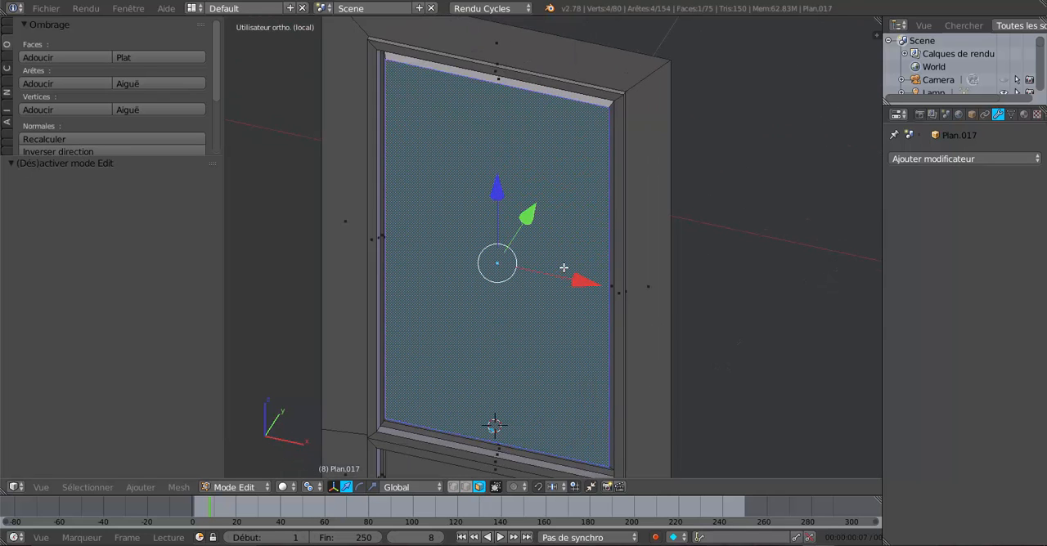
{"action": "scroll", "coordinate": [562, 268], "scroll_direction": "down", "scroll_amount": 4}
{"action": "right_click", "coordinate": [532, 350], "text": "shift"}
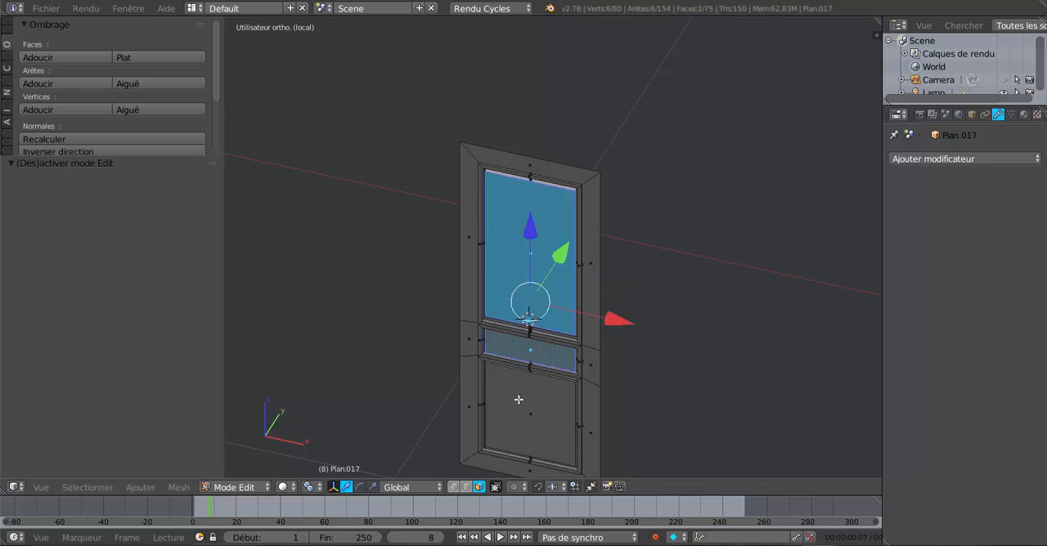
{"action": "right_click", "coordinate": [520, 400], "text": "shift"}
{"action": "scroll", "coordinate": [688, 338], "scroll_direction": "up", "scroll_amount": 3}
{"action": "key", "text": "i"}
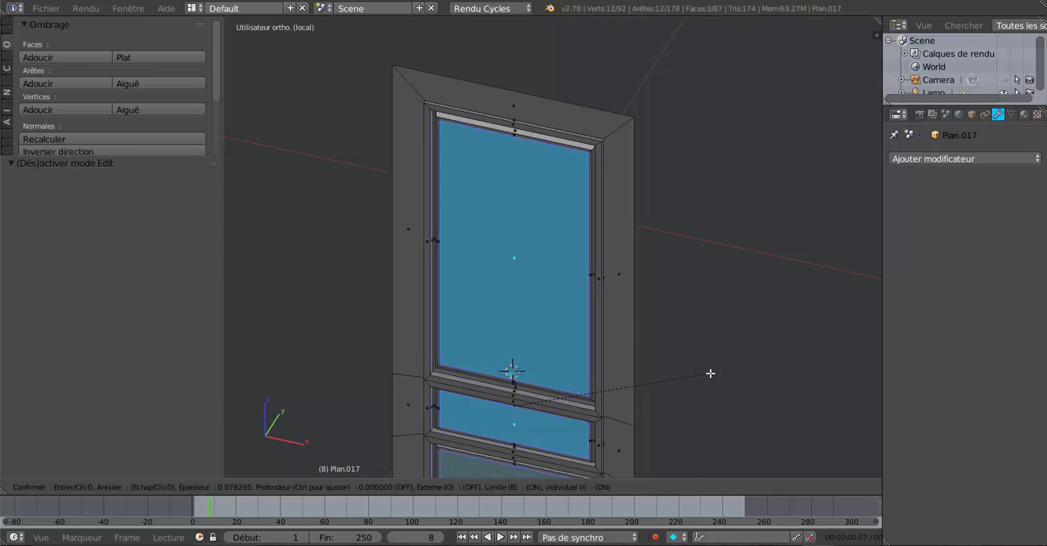
{"action": "left_click", "coordinate": [711, 374]}
Step: Move the three inset panel faces 0.003 along Y
{"action": "middle_click_drag", "start_coordinate": [632, 338], "coordinate": [637, 289]}
{"action": "scroll", "coordinate": [588, 294], "scroll_direction": "up", "scroll_amount": 1}
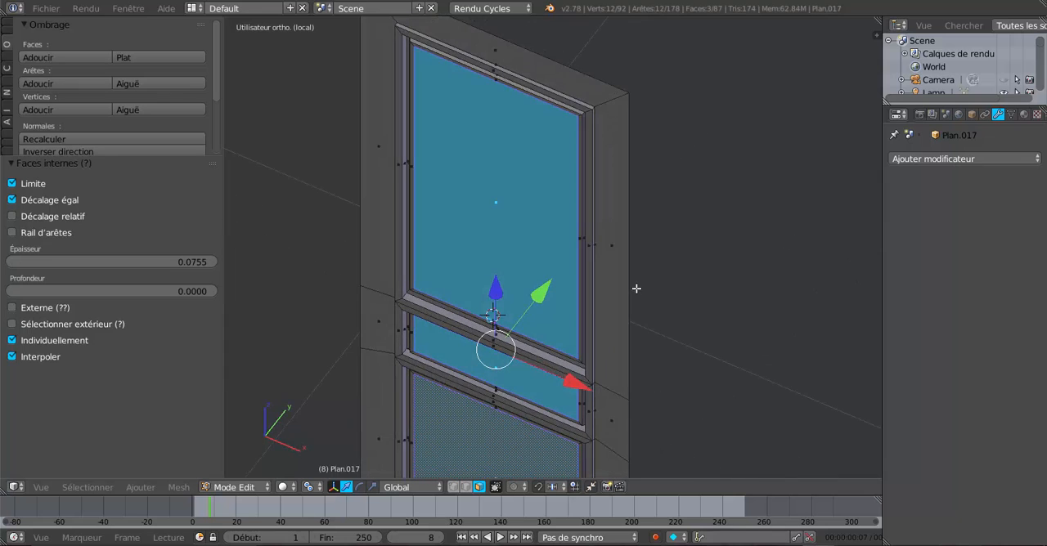
{"action": "scroll", "coordinate": [601, 310], "scroll_direction": "up", "scroll_amount": 3}
{"action": "middle_click_drag", "start_coordinate": [581, 255], "coordinate": [571, 291], "text": "shift"}
{"action": "scroll", "coordinate": [582, 225], "scroll_direction": "up", "scroll_amount": 2}
{"action": "left_click_drag", "start_coordinate": [517, 312], "coordinate": [519, 310]}
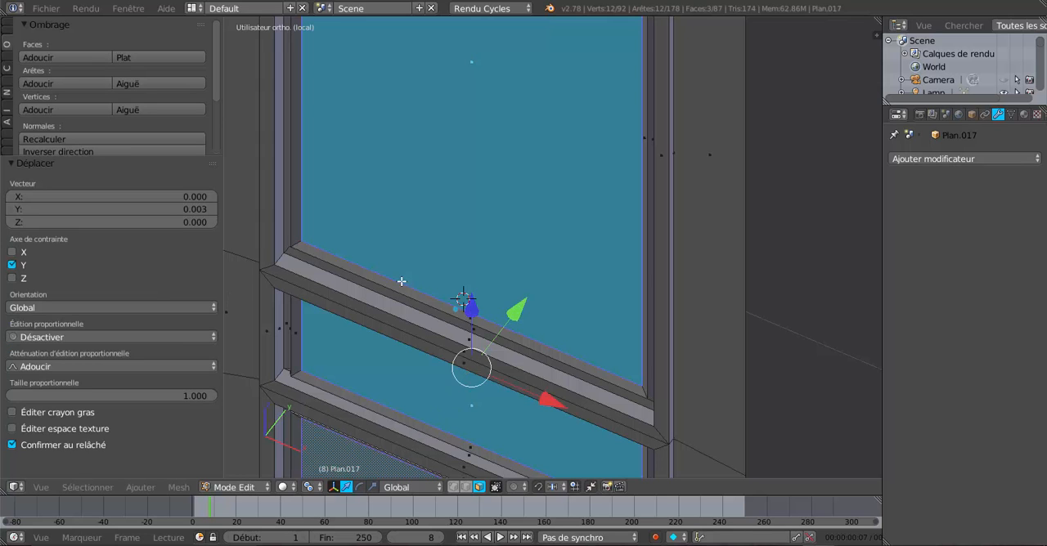
Step: Scale the three inset panel faces together to 0.987 on all axes
{"action": "middle_click_drag", "start_coordinate": [447, 278], "coordinate": [482, 309]}
{"action": "middle_click_drag", "start_coordinate": [363, 271], "coordinate": [602, 264], "text": "shift"}
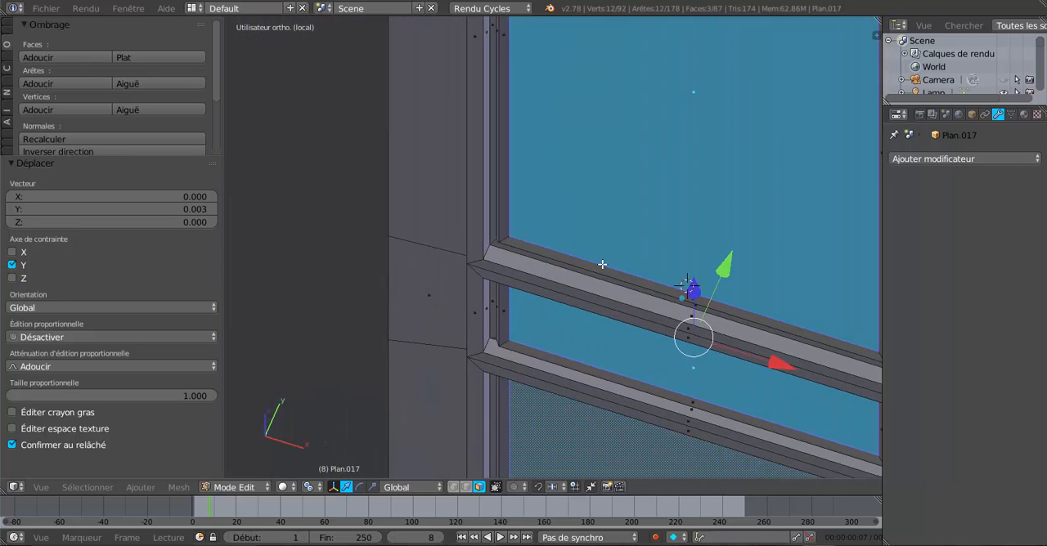
{"action": "scroll", "coordinate": [556, 254], "scroll_direction": "up", "scroll_amount": 5}
{"action": "scroll", "coordinate": [491, 241], "scroll_direction": "down", "scroll_amount": 4}
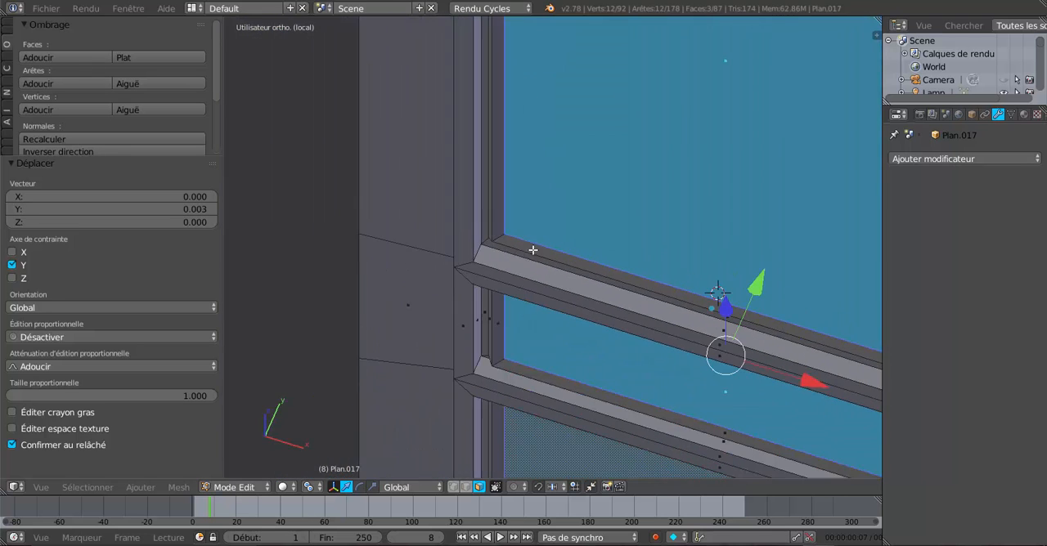
{"action": "middle_click_drag", "start_coordinate": [671, 250], "coordinate": [677, 271]}
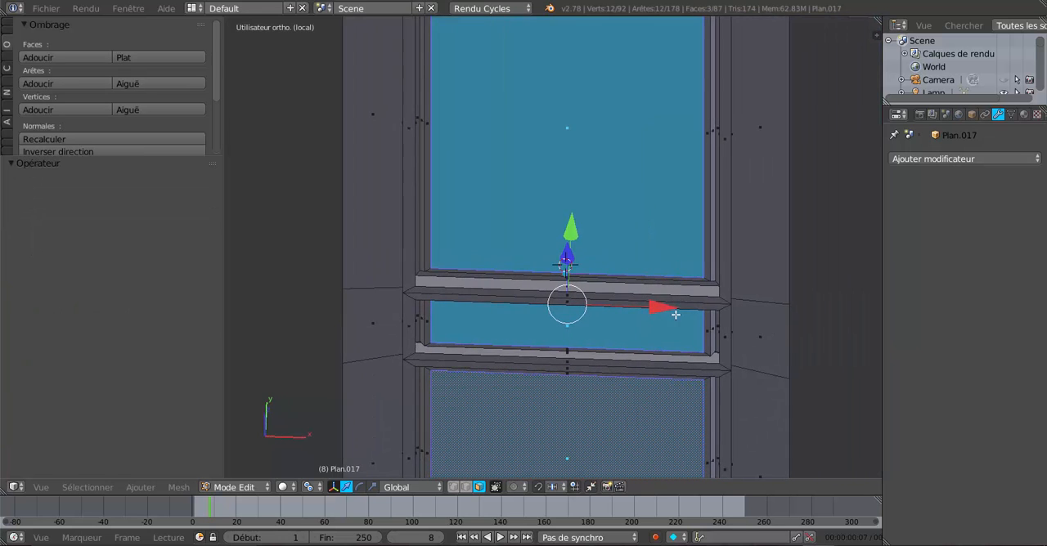
{"action": "key", "text": "s"}
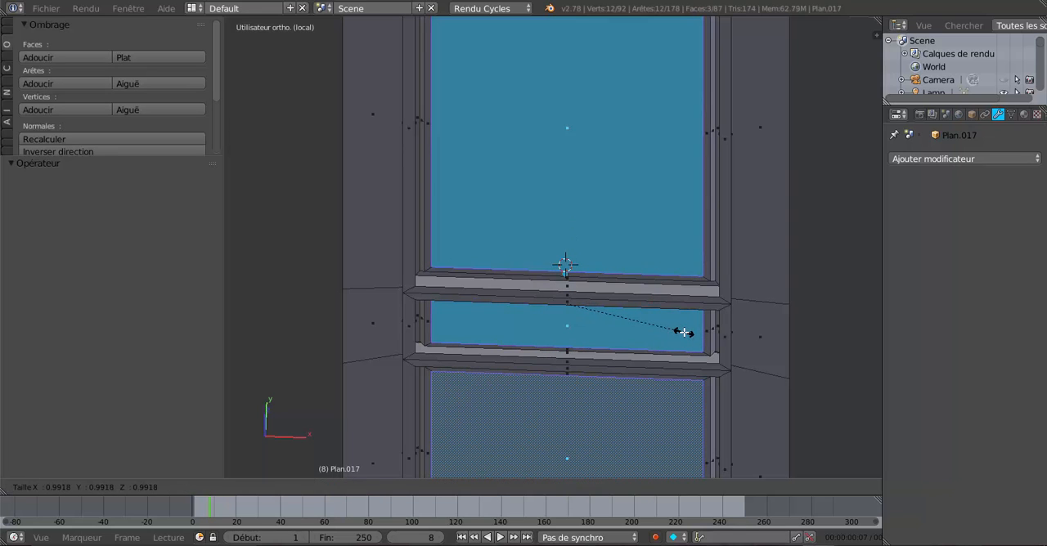
{"action": "left_click", "coordinate": [683, 333]}
Step: Extrude the three scaled panel faces and move them -0.005 along Y
{"action": "scroll", "coordinate": [663, 311], "scroll_direction": "down", "scroll_amount": 3}
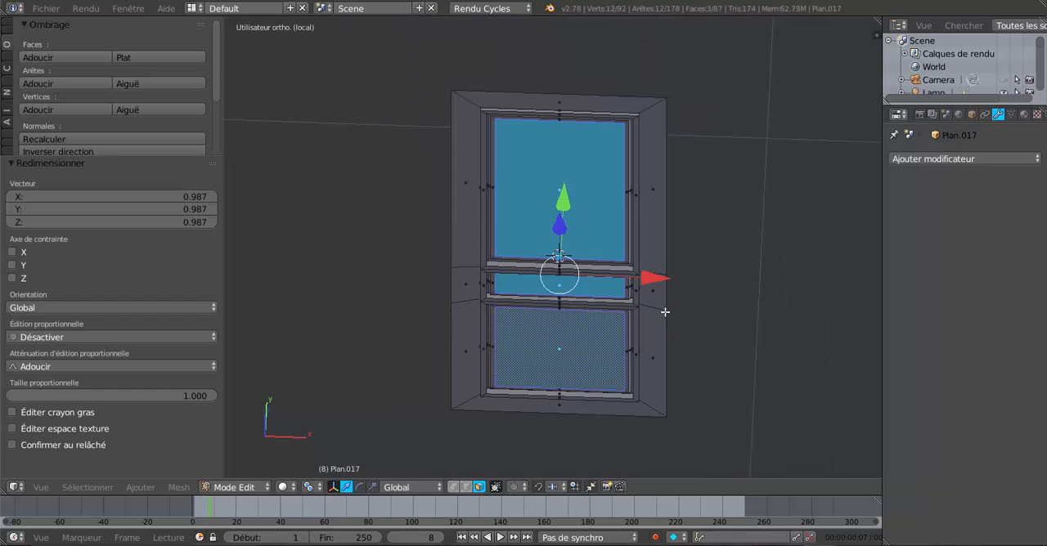
{"action": "middle_click_drag", "start_coordinate": [663, 310], "coordinate": [586, 313]}
{"action": "scroll", "coordinate": [587, 312], "scroll_direction": "up", "scroll_amount": 3}
{"action": "scroll", "coordinate": [587, 310], "scroll_direction": "up", "scroll_amount": 1}
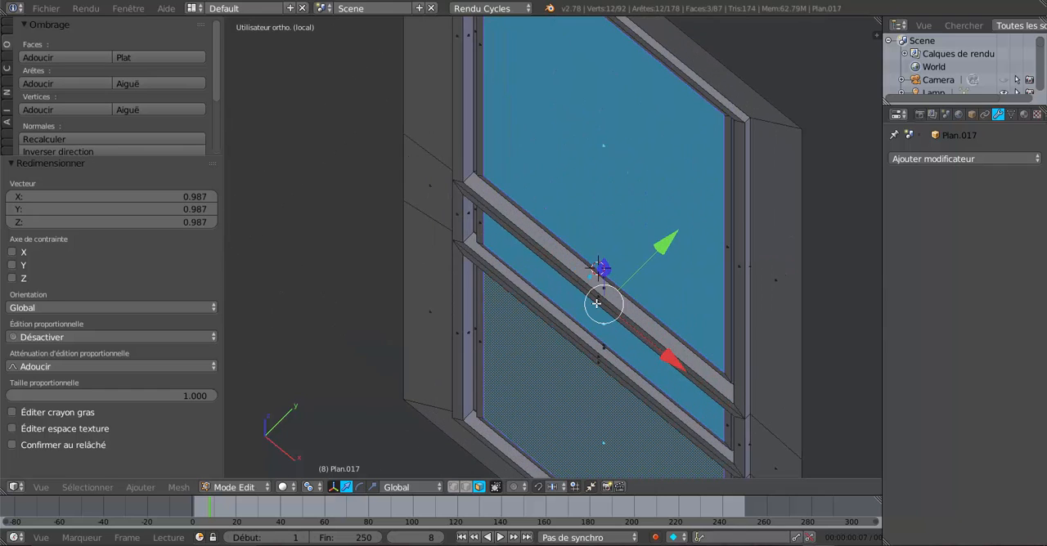
{"action": "key", "text": "e"}
{"action": "key", "text": "Escape"}
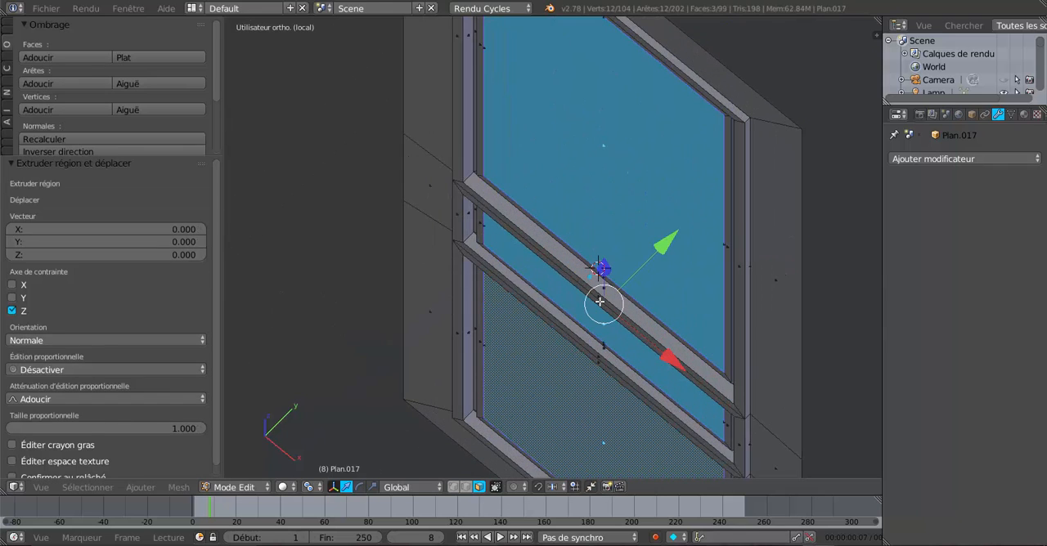
{"action": "left_click_drag", "start_coordinate": [671, 241], "coordinate": [669, 247]}
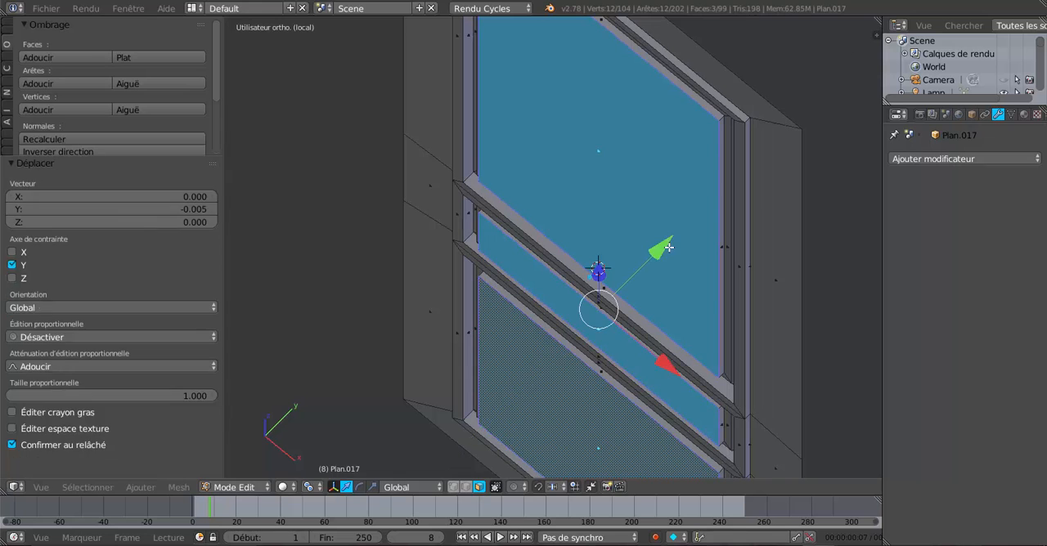
Step: Delete the large face in the centre of the door's upper panel
{"action": "key", "text": "Tab"}
{"action": "middle_click_drag", "start_coordinate": [649, 261], "coordinate": [675, 202]}
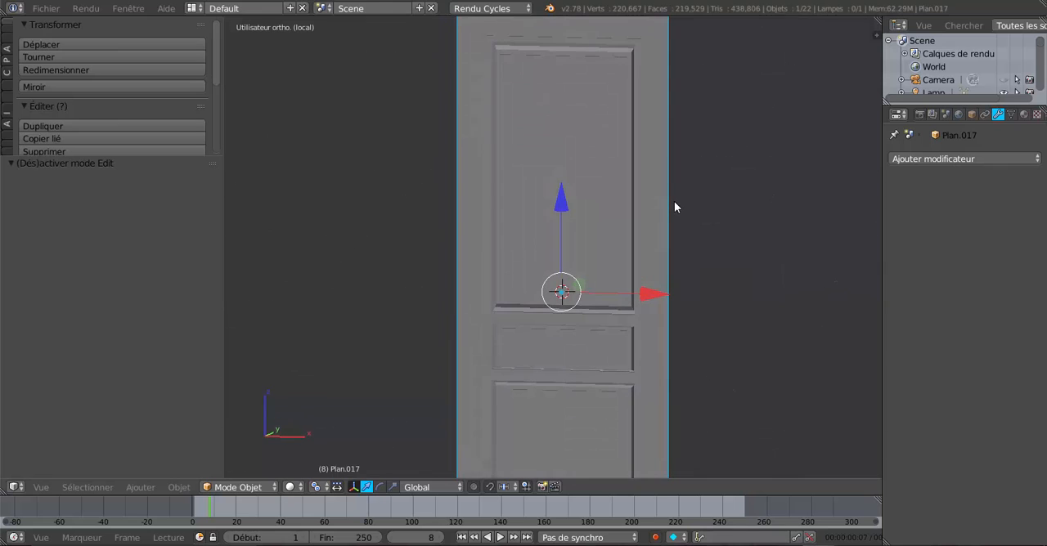
{"action": "middle_click_drag", "start_coordinate": [694, 255], "coordinate": [634, 280]}
{"action": "scroll", "coordinate": [645, 290], "scroll_direction": "up", "scroll_amount": 5}
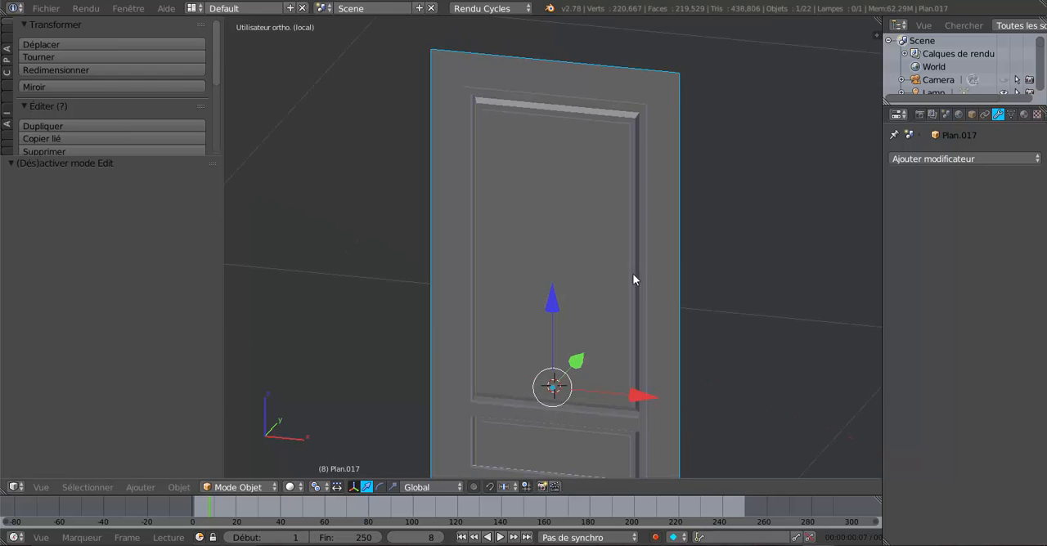
{"action": "key", "text": "Tab"}
{"action": "right_click", "coordinate": [564, 239]}
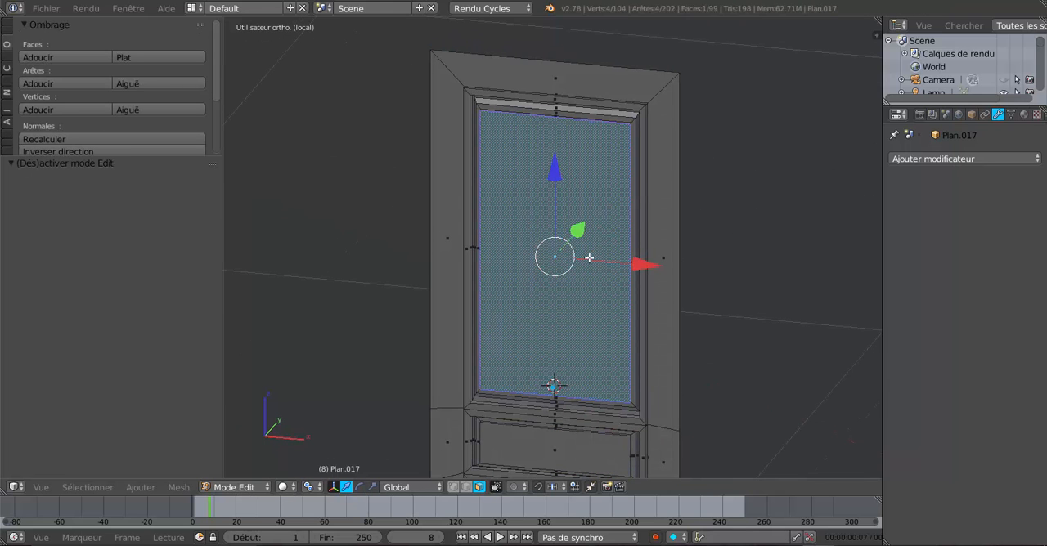
{"action": "key", "text": "x"}
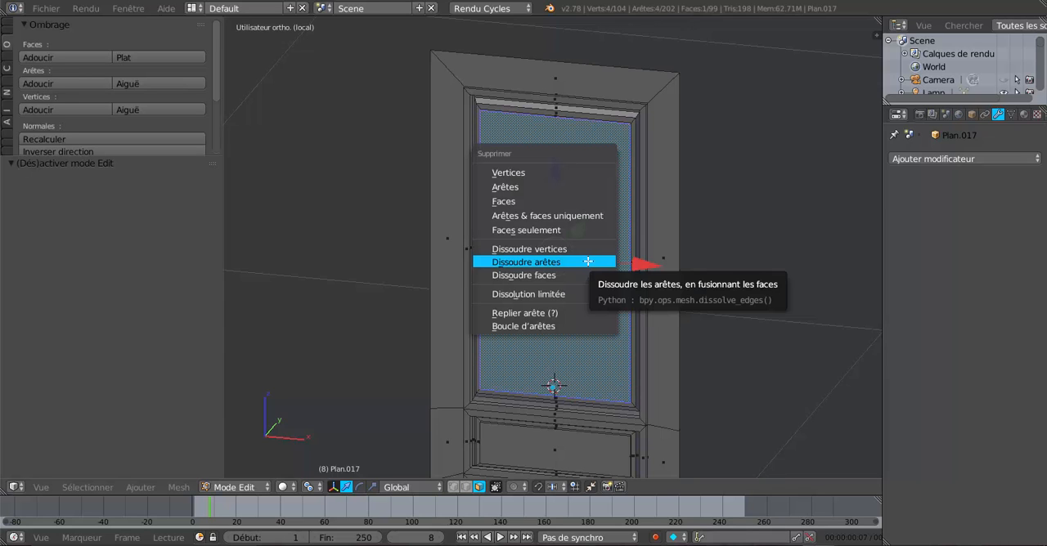
{"action": "left_click", "coordinate": [575, 204]}
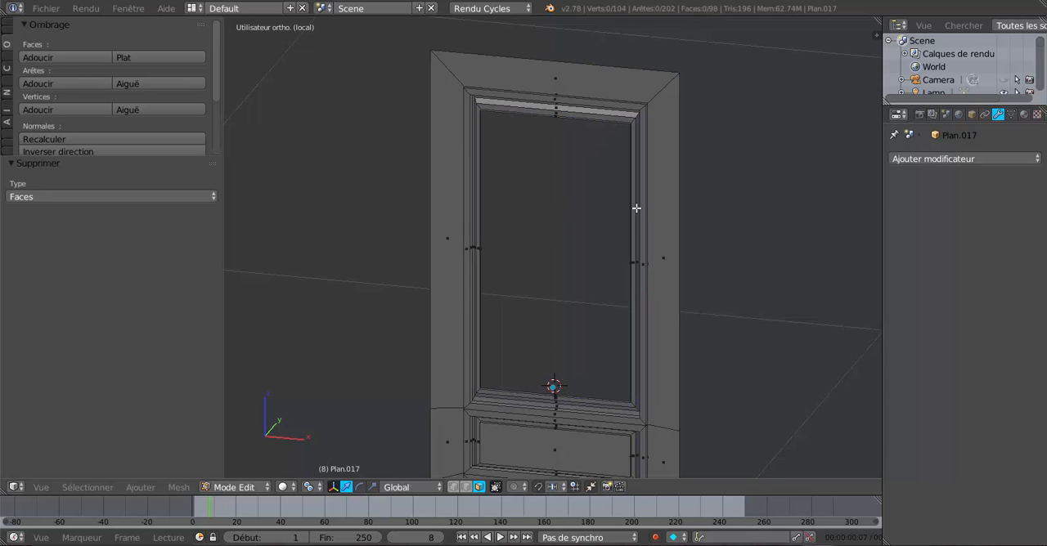
Step: Examine the opening in the upper panel and the surrounding mouldings from the front and the back of the door
{"action": "key", "text": "KP_4"}
{"action": "middle_click_drag", "start_coordinate": [638, 212], "coordinate": [639, 228]}
{"action": "middle_click_drag", "start_coordinate": [650, 286], "coordinate": [637, 178], "text": "shift"}
{"action": "scroll", "coordinate": [658, 239], "scroll_direction": "down", "scroll_amount": 4}
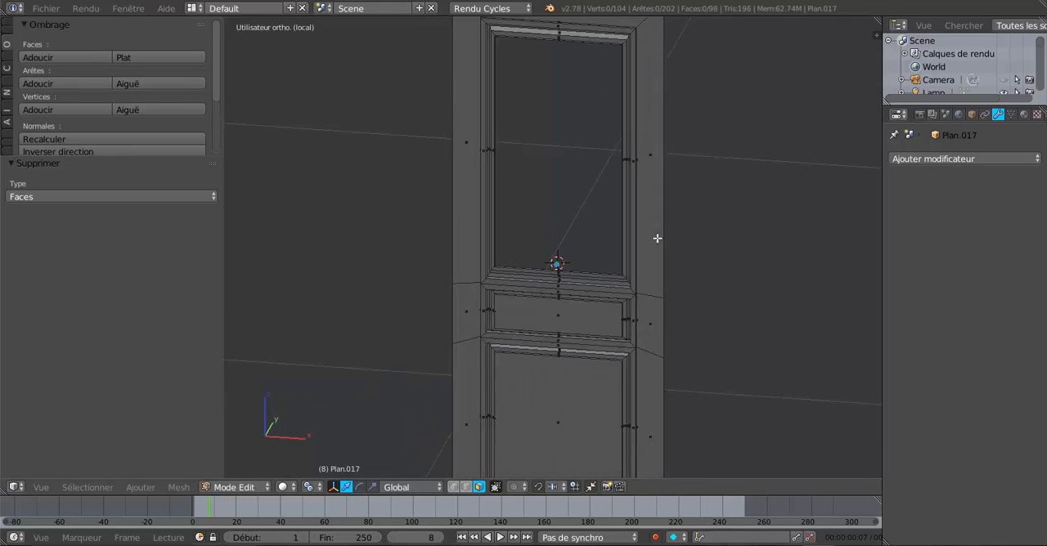
{"action": "middle_click_drag", "start_coordinate": [628, 243], "coordinate": [619, 277]}
{"action": "scroll", "coordinate": [576, 212], "scroll_direction": "up", "scroll_amount": 4}
{"action": "scroll", "coordinate": [603, 259], "scroll_direction": "down", "scroll_amount": 2}
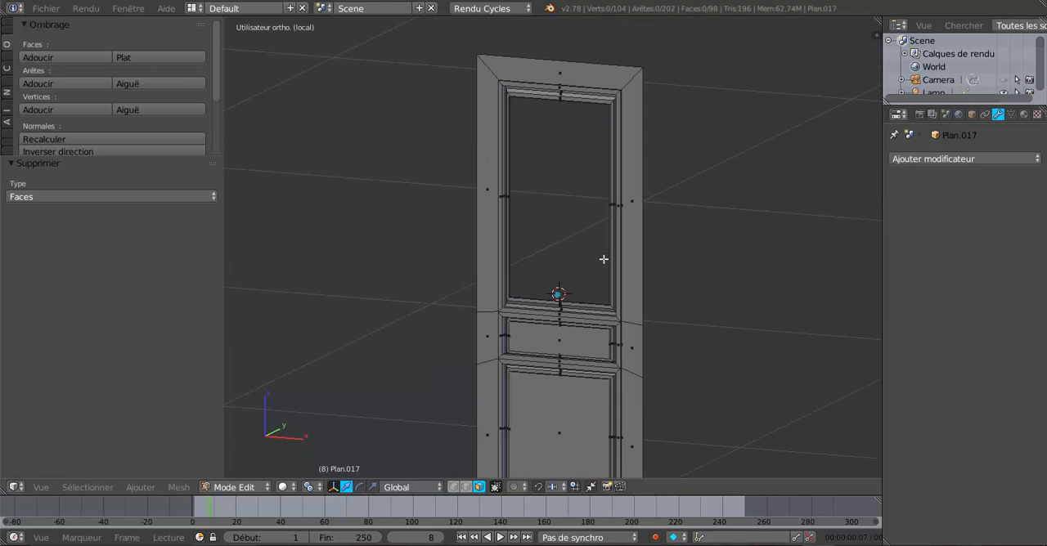
{"action": "scroll", "coordinate": [604, 258], "scroll_direction": "up", "scroll_amount": 2}
{"action": "middle_click_drag", "start_coordinate": [620, 266], "coordinate": [660, 304]}
{"action": "scroll", "coordinate": [659, 304], "scroll_direction": "up", "scroll_amount": 2}
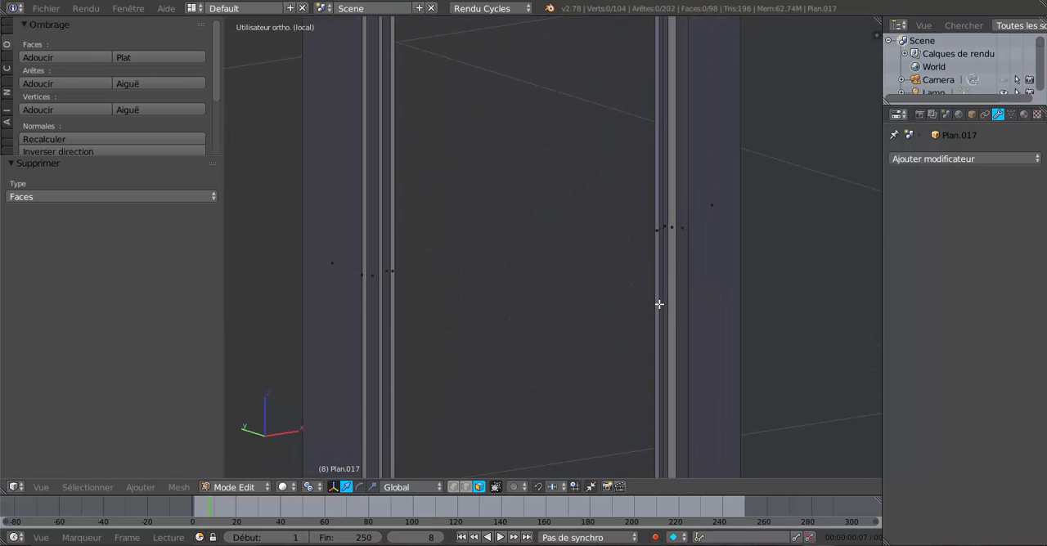
Step: Undo the deletion of the upper panel face
{"action": "key", "text": "ctrl+z"}
{"action": "scroll", "coordinate": [642, 309], "scroll_direction": "down", "scroll_amount": 5}
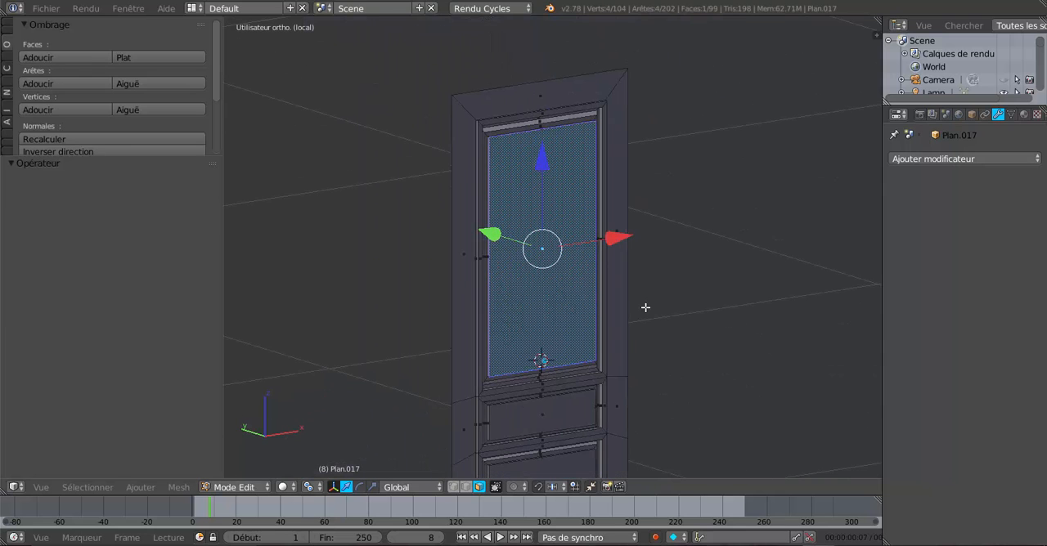
{"action": "middle_click_drag", "start_coordinate": [733, 307], "coordinate": [655, 312]}
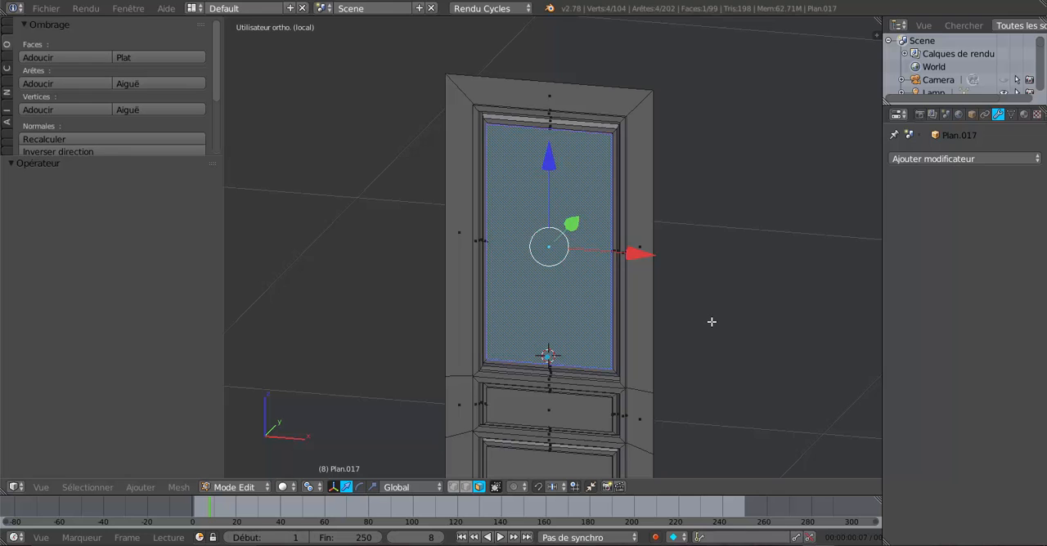
{"action": "scroll", "coordinate": [712, 322], "scroll_direction": "up", "scroll_amount": 1}
{"action": "scroll", "coordinate": [682, 327], "scroll_direction": "up", "scroll_amount": 3}
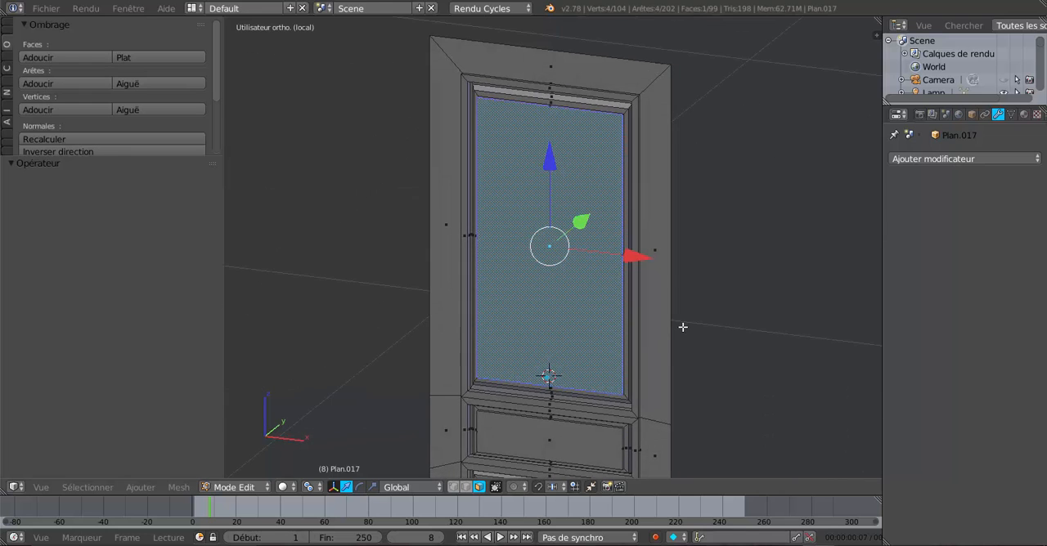
{"action": "scroll", "coordinate": [629, 350], "scroll_direction": "down", "scroll_amount": 4}
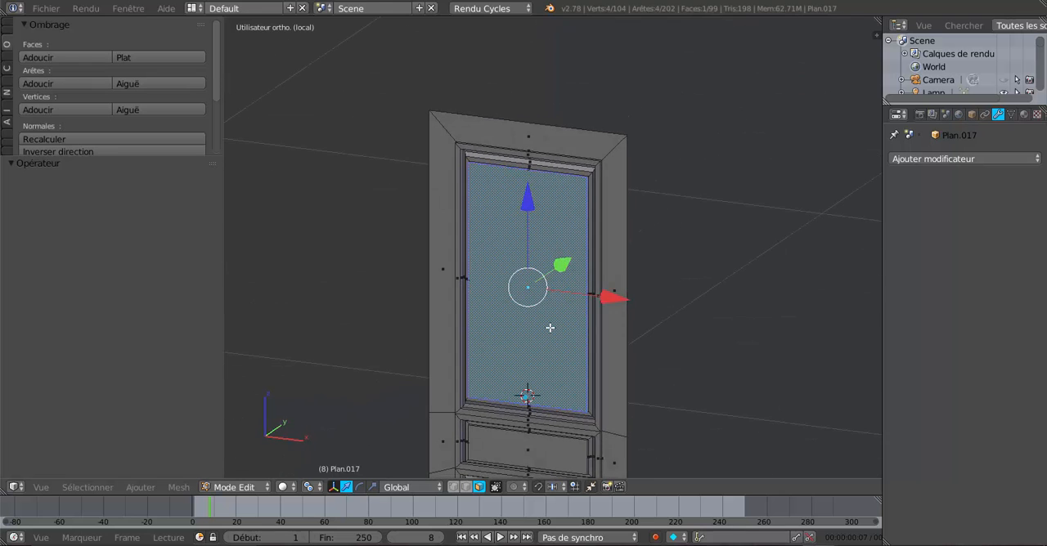
{"action": "scroll", "coordinate": [549, 327], "scroll_direction": "up", "scroll_amount": 3}
{"action": "scroll", "coordinate": [600, 273], "scroll_direction": "down", "scroll_amount": 2}
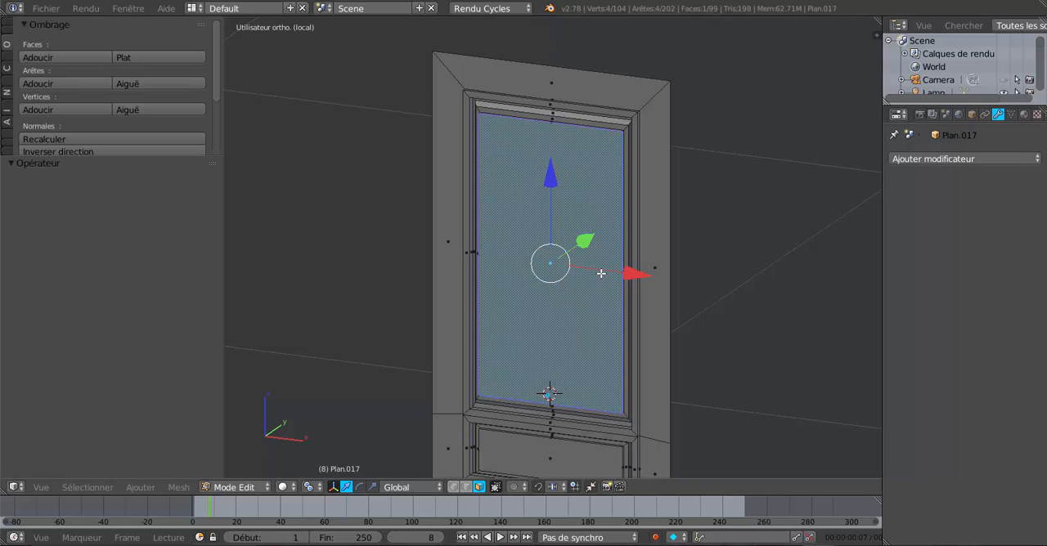
Step: Select the door's entire mesh, recalculate its normals and reverse their direction
{"action": "key", "text": "a"}
{"action": "key", "text": "a"}
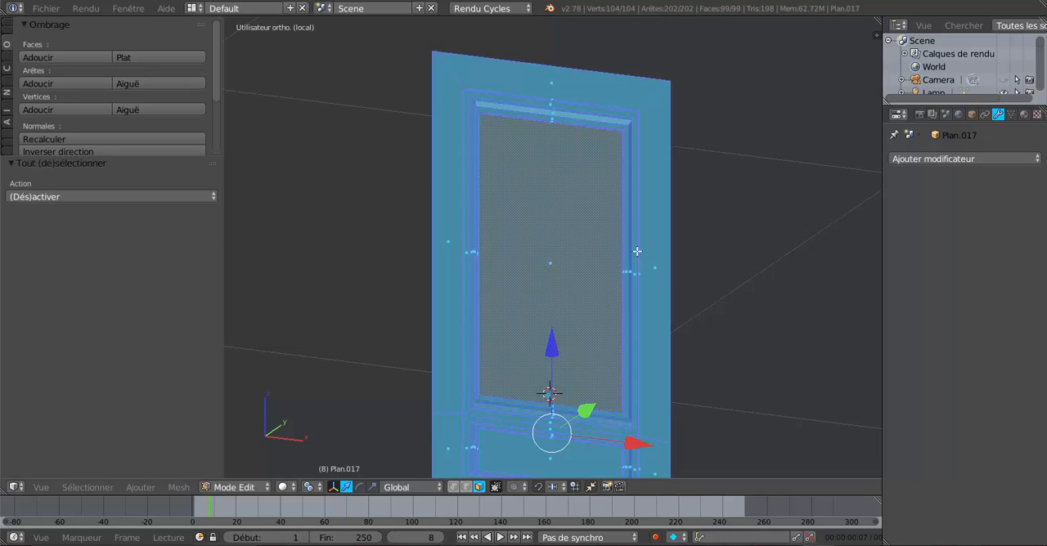
{"action": "middle_click_drag", "start_coordinate": [635, 248], "coordinate": [661, 291]}
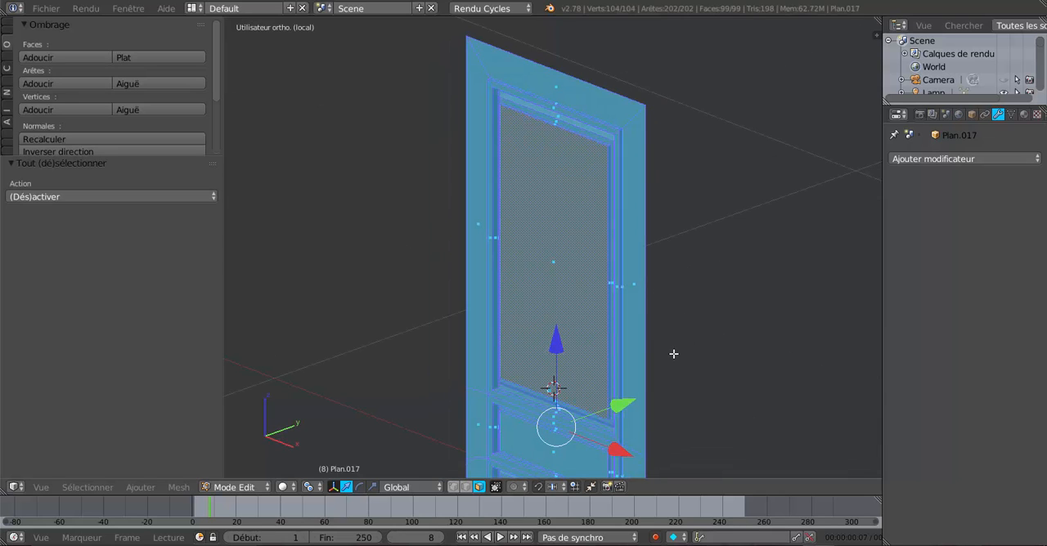
{"action": "middle_click_drag", "start_coordinate": [674, 353], "coordinate": [423, 355]}
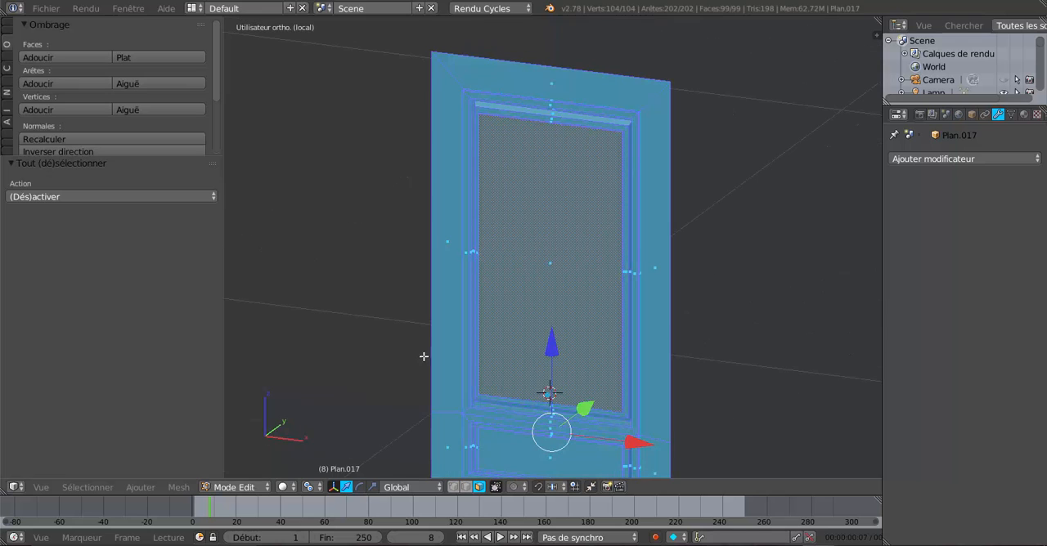
{"action": "left_click", "coordinate": [41, 139]}
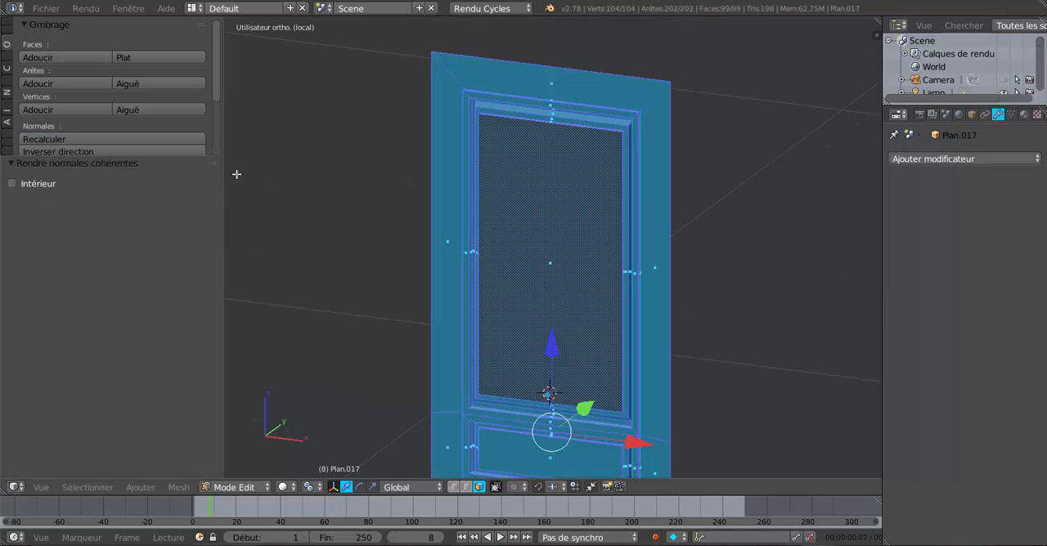
{"action": "left_click", "coordinate": [58, 149]}
{"action": "middle_click_drag", "start_coordinate": [245, 199], "coordinate": [314, 211]}
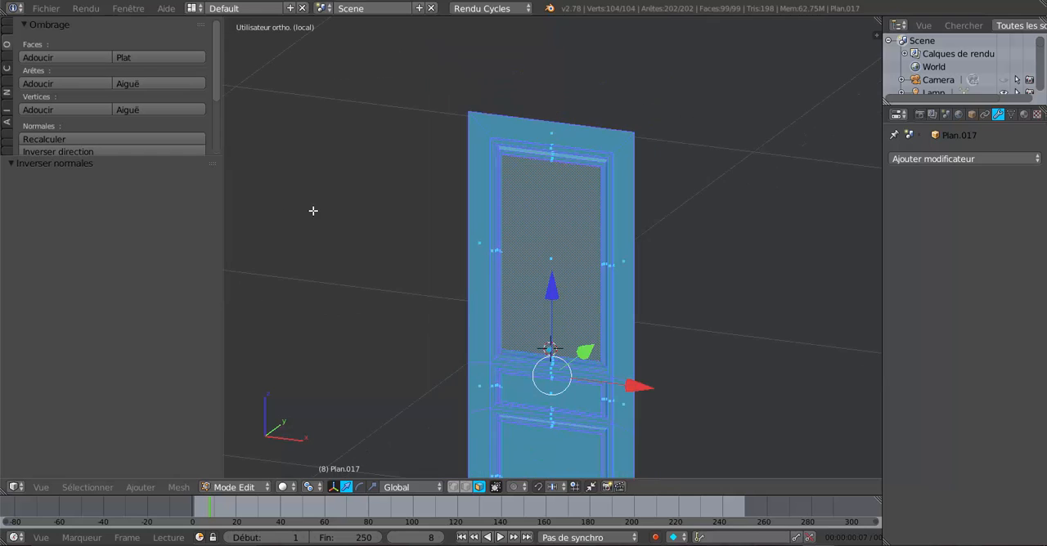
Step: Flip the door's normals back, recalculate them and reverse their direction once more
{"action": "left_click_drag", "start_coordinate": [162, 159], "coordinate": [166, 311]}
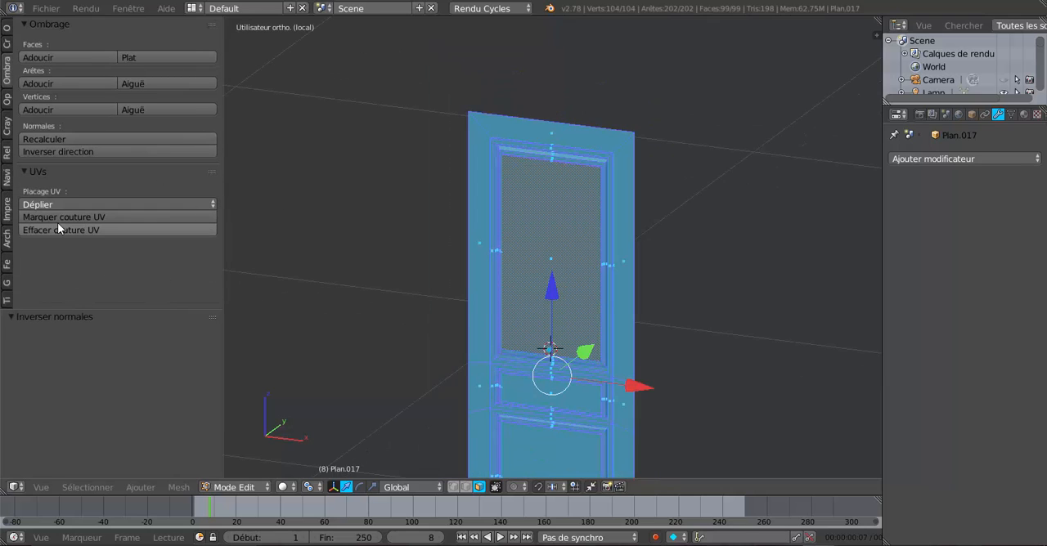
{"action": "left_click", "coordinate": [57, 151]}
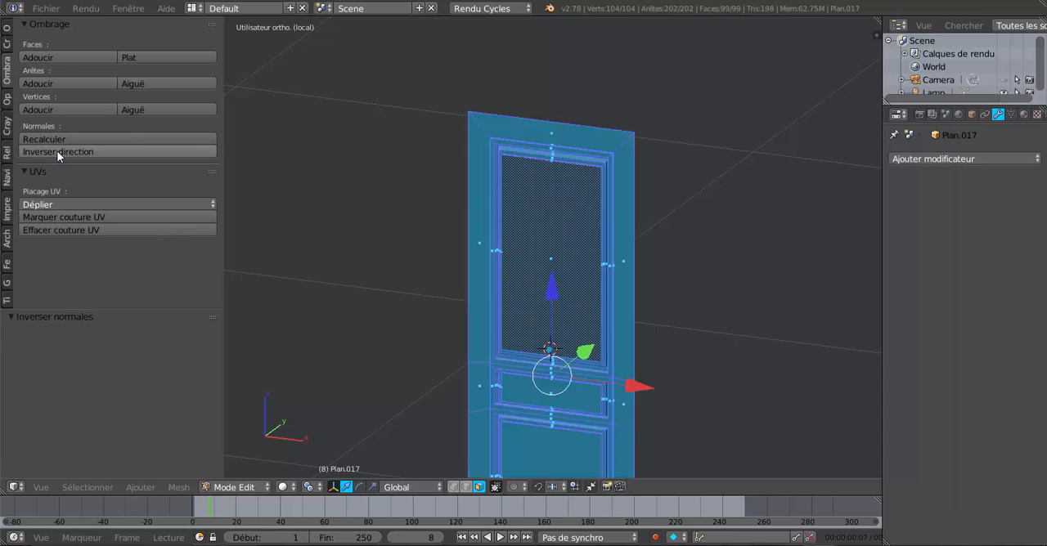
{"action": "left_click", "coordinate": [58, 137]}
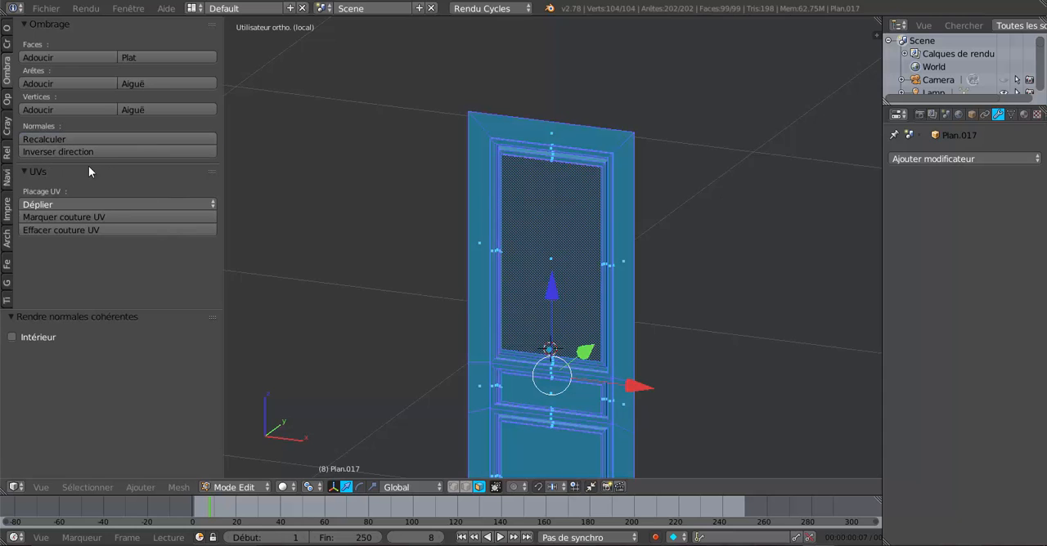
{"action": "left_click", "coordinate": [89, 151]}
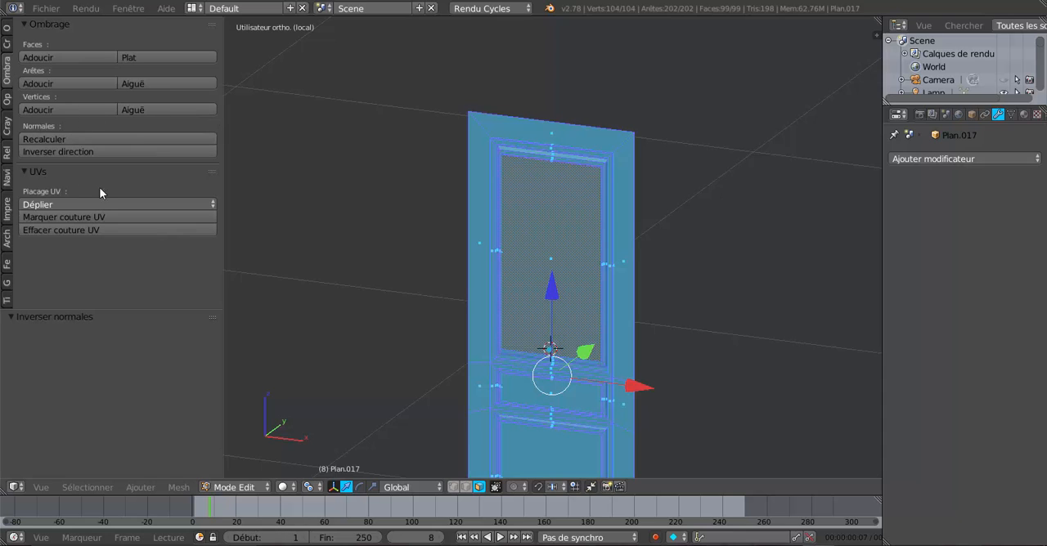
Step: Remove duplicate vertices from the whole door mesh with a merge distance of 0.0001
{"action": "left_click_drag", "start_coordinate": [222, 182], "coordinate": [291, 188]}
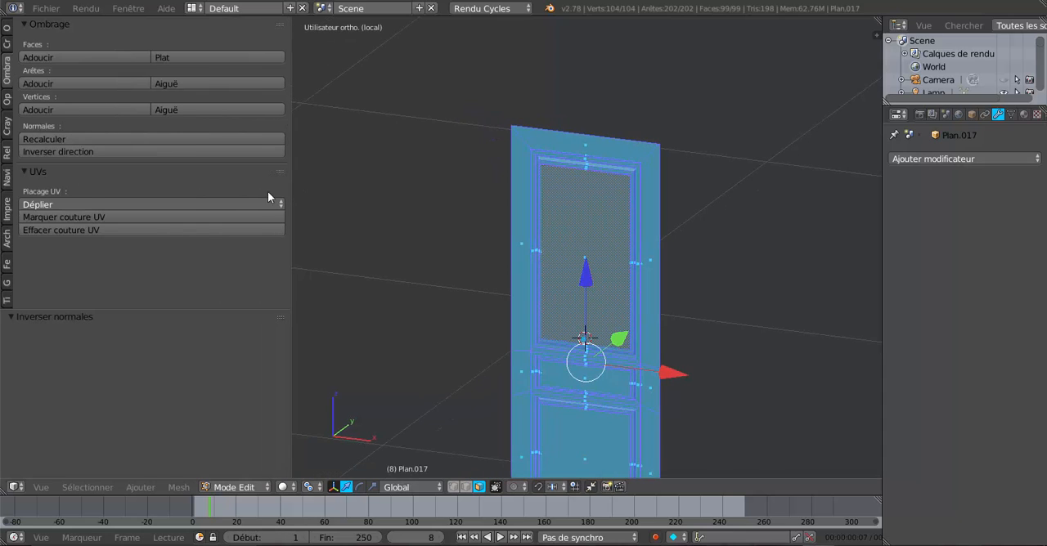
{"action": "left_click", "coordinate": [7, 30]}
{"action": "scroll", "coordinate": [52, 250], "scroll_direction": "down", "scroll_amount": 8}
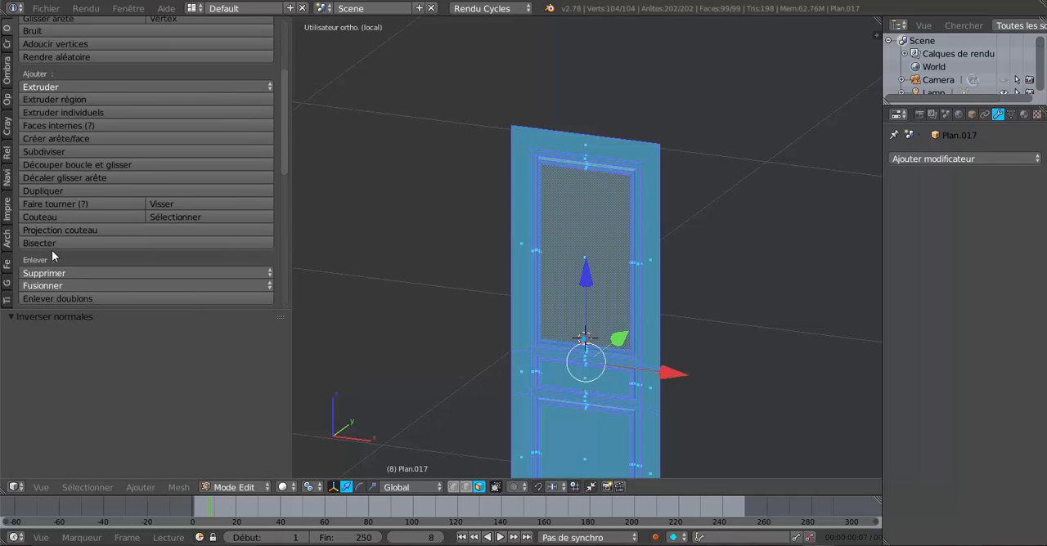
{"action": "left_click", "coordinate": [70, 221]}
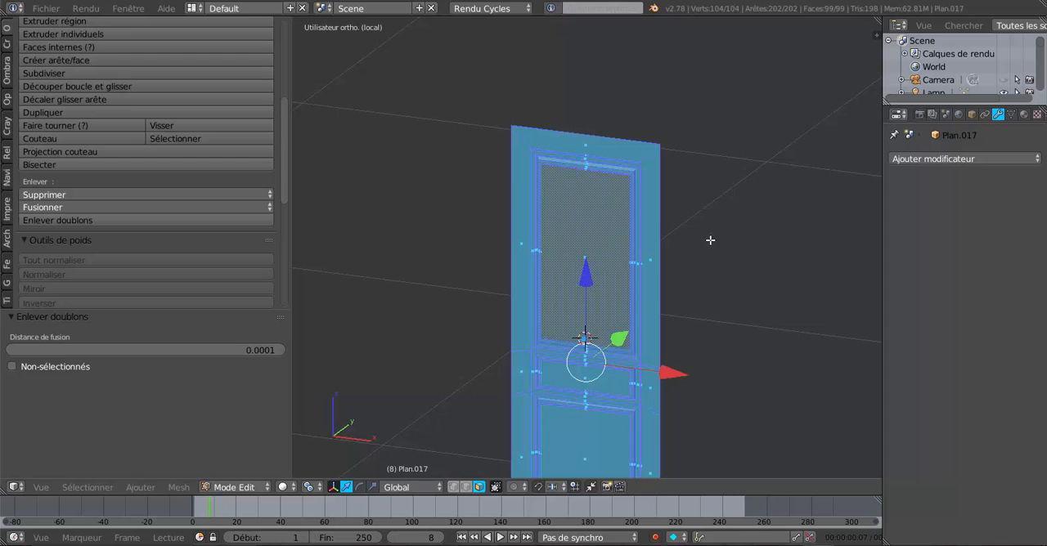
Step: Extrude the whole door mesh and move the extruded faces about 0.051 along Y to give the door thickness
{"action": "middle_click_drag", "start_coordinate": [710, 241], "coordinate": [679, 246]}
{"action": "middle_click_drag", "start_coordinate": [696, 295], "coordinate": [635, 291], "text": "shift"}
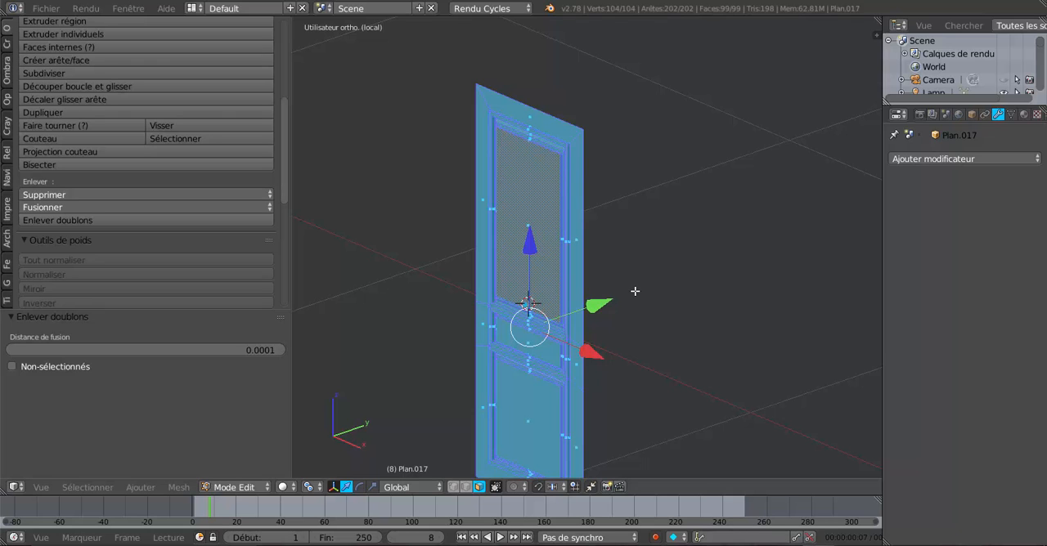
{"action": "key", "text": "e"}
{"action": "right_click", "coordinate": [613, 304]}
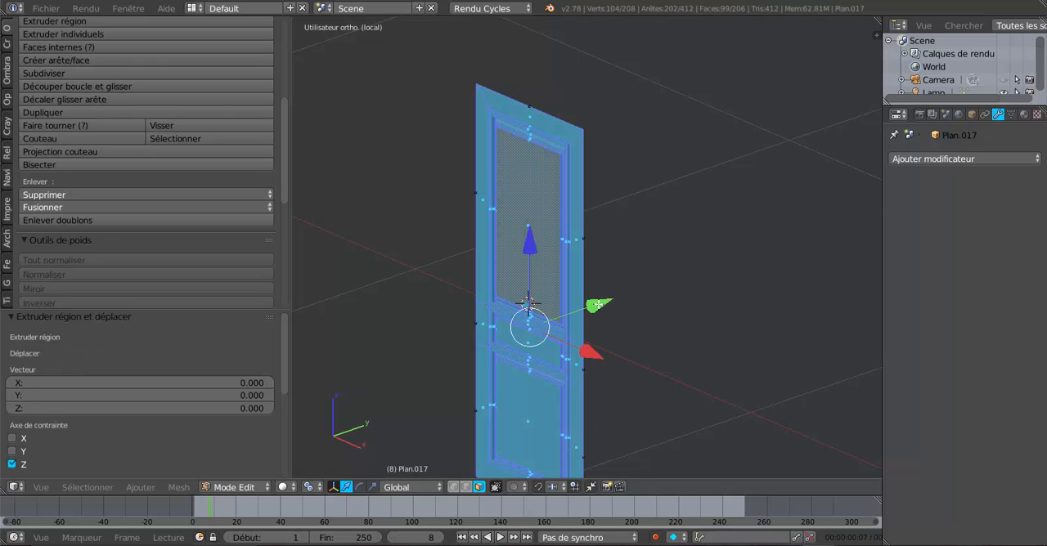
{"action": "key", "text": "g"}
{"action": "key", "text": "y"}
{"action": "left_click", "coordinate": [615, 299]}
{"action": "middle_click_drag", "start_coordinate": [626, 306], "coordinate": [453, 298]}
{"action": "scroll", "coordinate": [642, 192], "scroll_direction": "up", "scroll_amount": 3}
{"action": "middle_click_drag", "start_coordinate": [657, 186], "coordinate": [709, 302]}
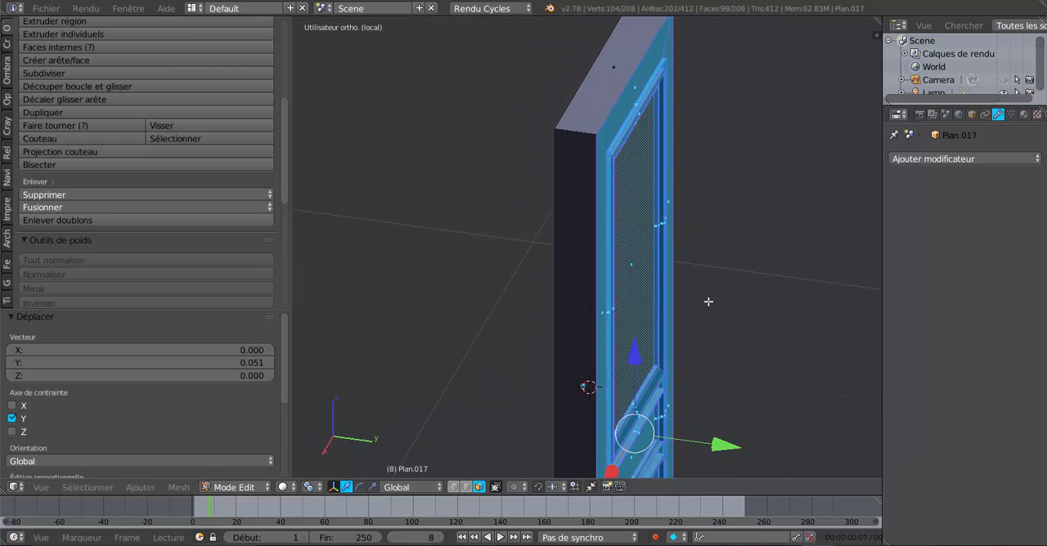
Step: Mirror the extruded side of the door by scaling it to -1 along Y
{"action": "scroll", "coordinate": [704, 331], "scroll_direction": "down", "scroll_amount": 3}
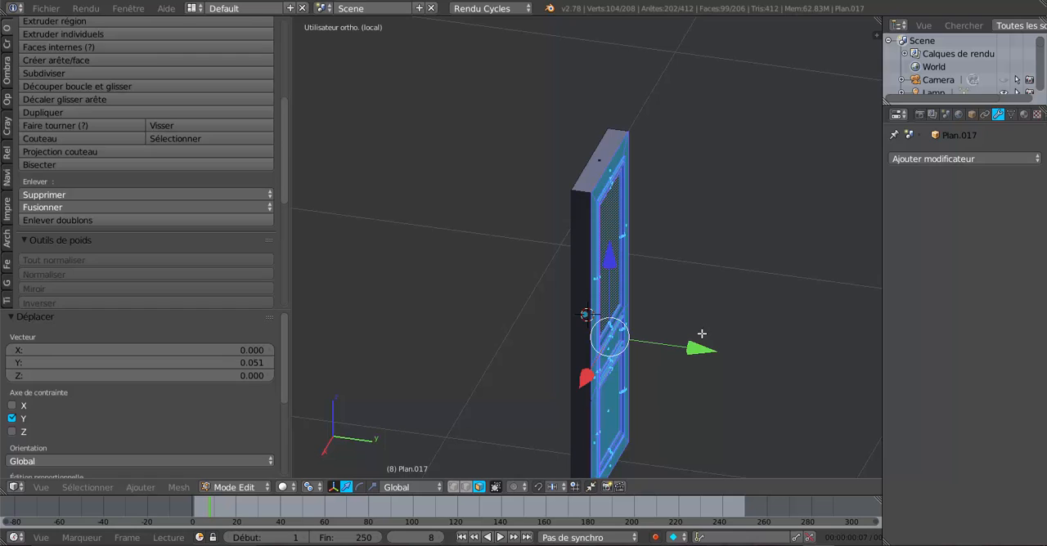
{"action": "left_click", "coordinate": [373, 487]}
{"action": "middle_click_drag", "start_coordinate": [396, 422], "coordinate": [492, 400]}
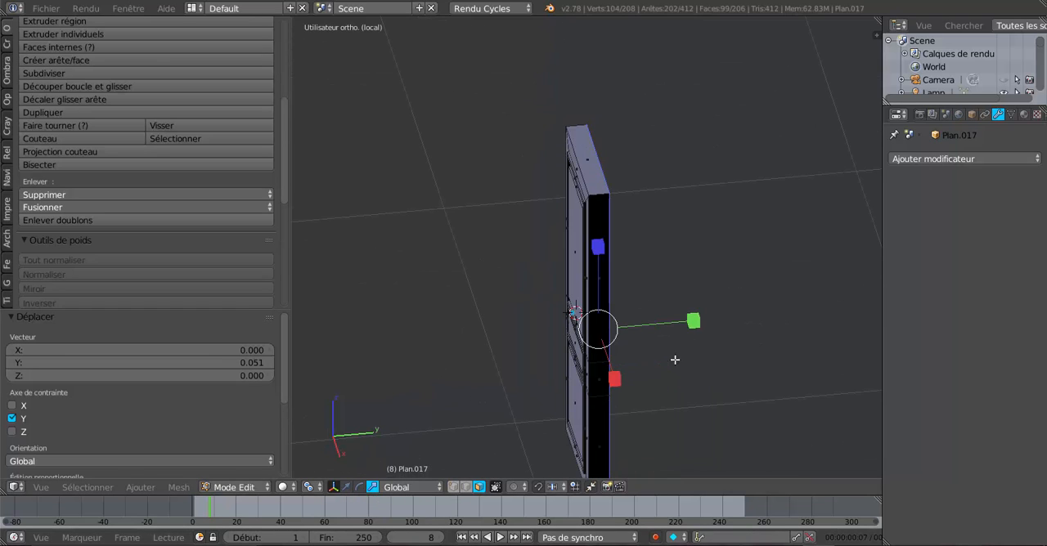
{"action": "left_click", "coordinate": [692, 321]}
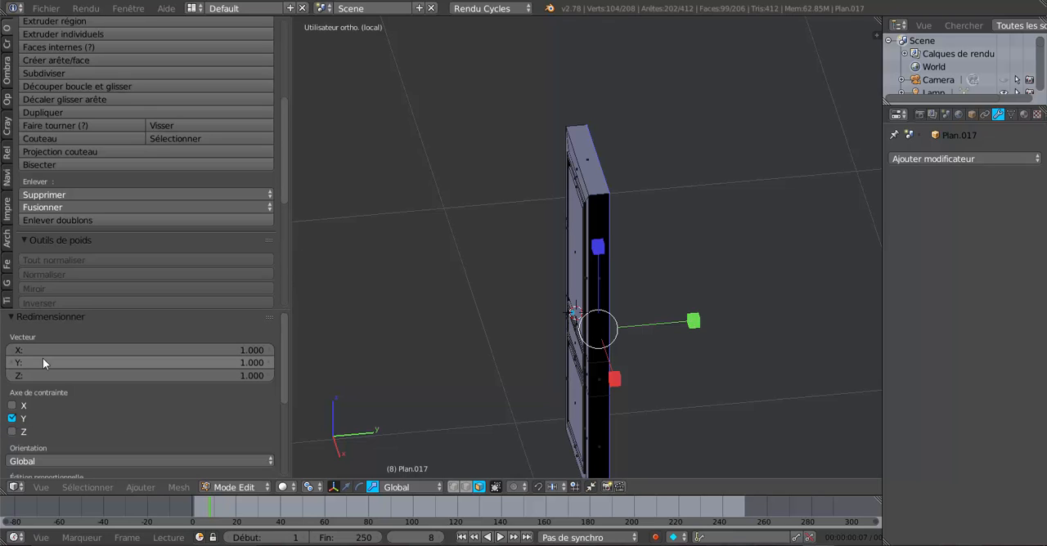
{"action": "left_click", "coordinate": [245, 360]}
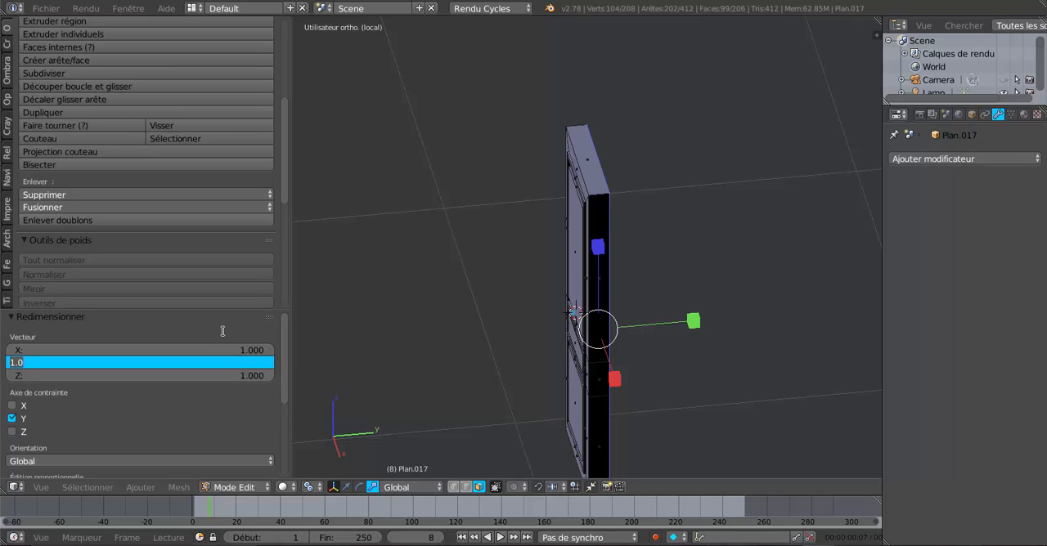
{"action": "type", "text": "-1"}
{"action": "key", "text": "Return"}
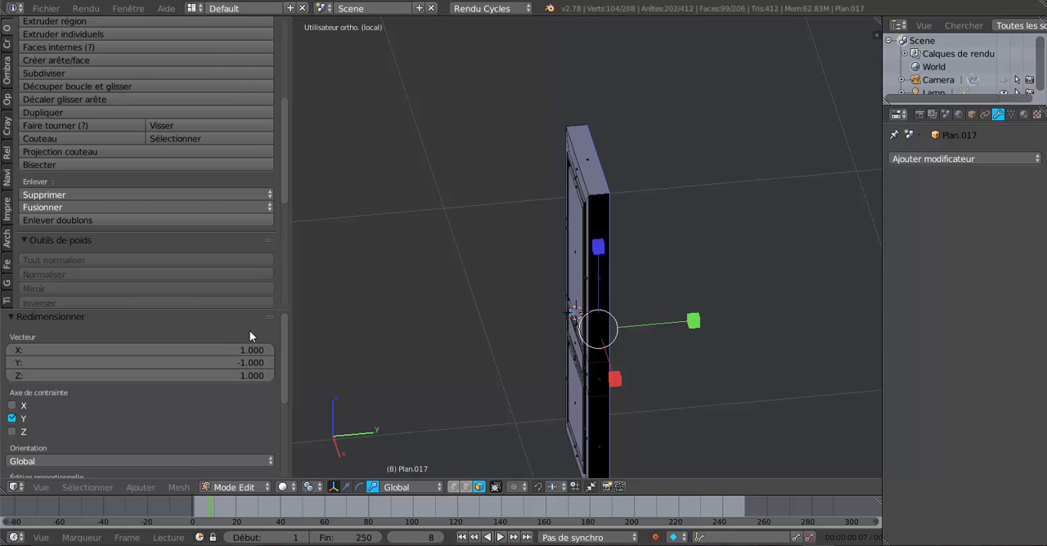
{"action": "middle_click_drag", "start_coordinate": [575, 320], "coordinate": [608, 329]}
{"action": "scroll", "coordinate": [613, 317], "scroll_direction": "up", "scroll_amount": 3}
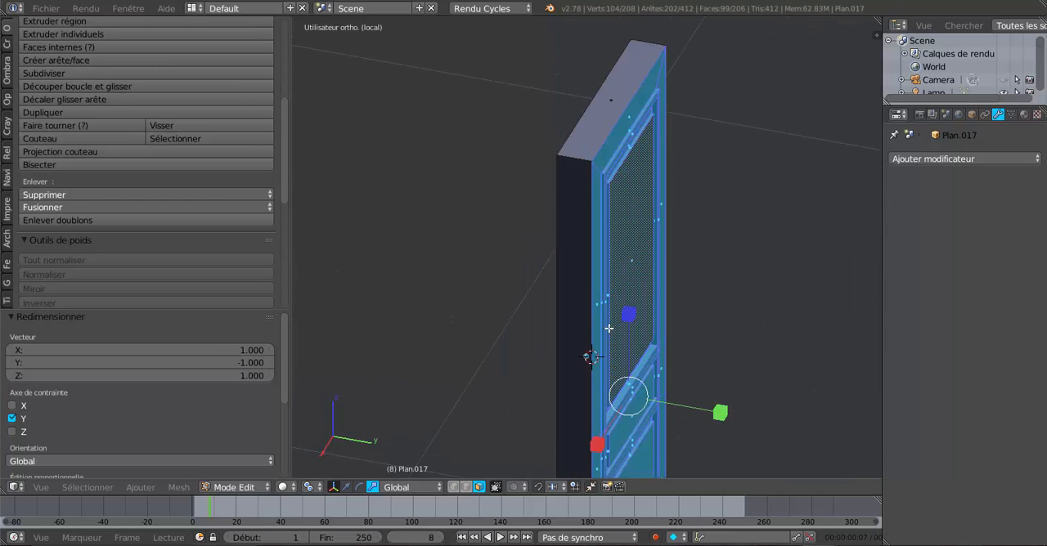
Step: Move the mirrored side of the door about -0.040 along Y to thin the door
{"action": "left_click", "coordinate": [347, 487]}
{"action": "left_click_drag", "start_coordinate": [728, 410], "coordinate": [696, 419]}
{"action": "middle_click_drag", "start_coordinate": [773, 351], "coordinate": [602, 322]}
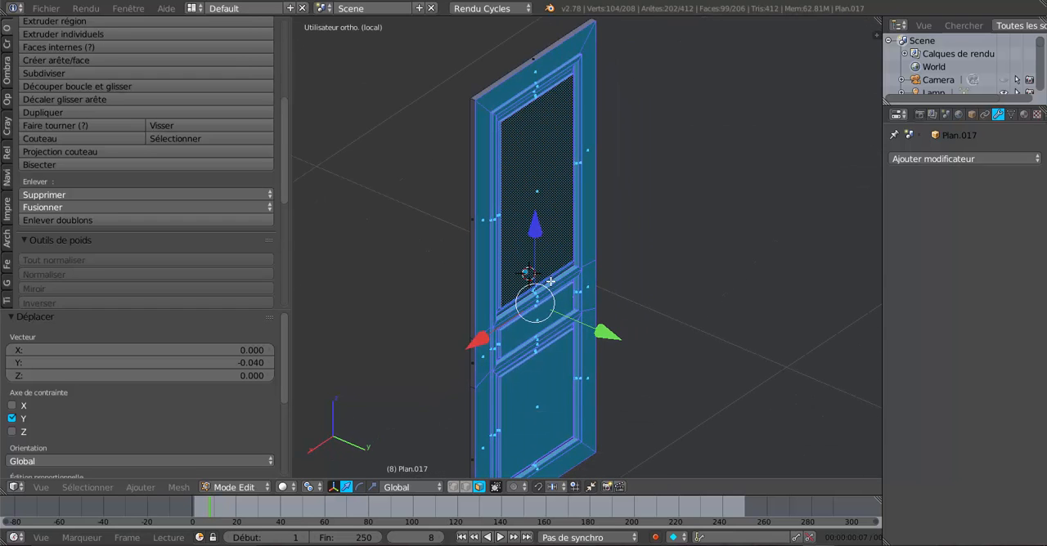
Step: Create a new vertex group on the door mesh and assign the selected door side to it
{"action": "middle_click_drag", "start_coordinate": [521, 227], "coordinate": [542, 303], "text": "shift"}
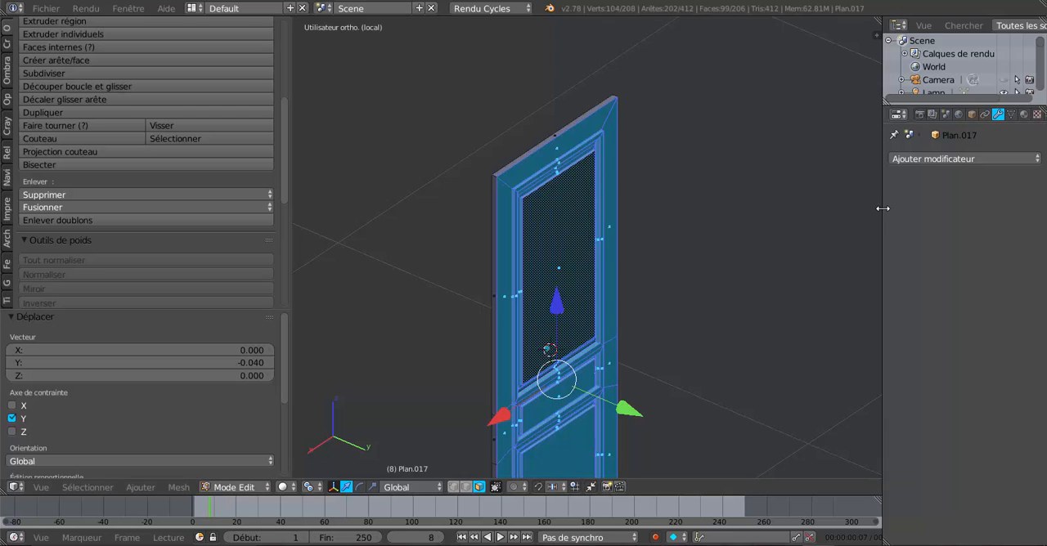
{"action": "left_click_drag", "start_coordinate": [882, 209], "coordinate": [790, 212]}
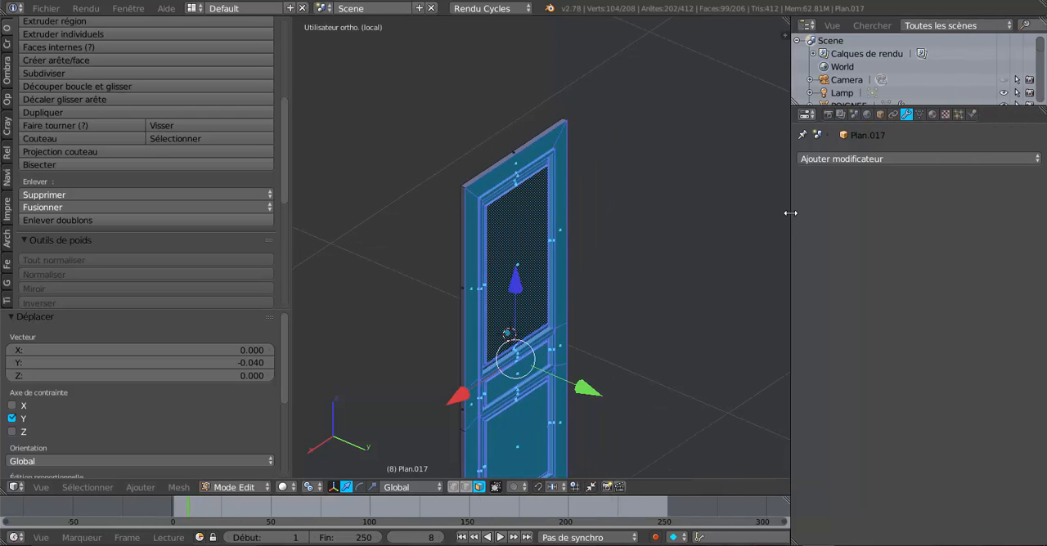
{"action": "left_click", "coordinate": [921, 115]}
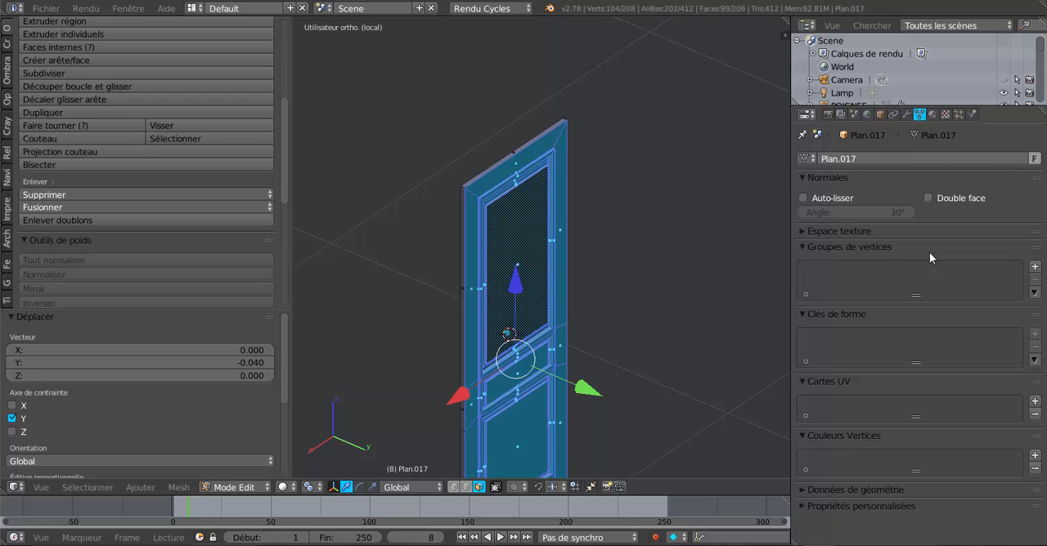
{"action": "left_click", "coordinate": [1034, 266]}
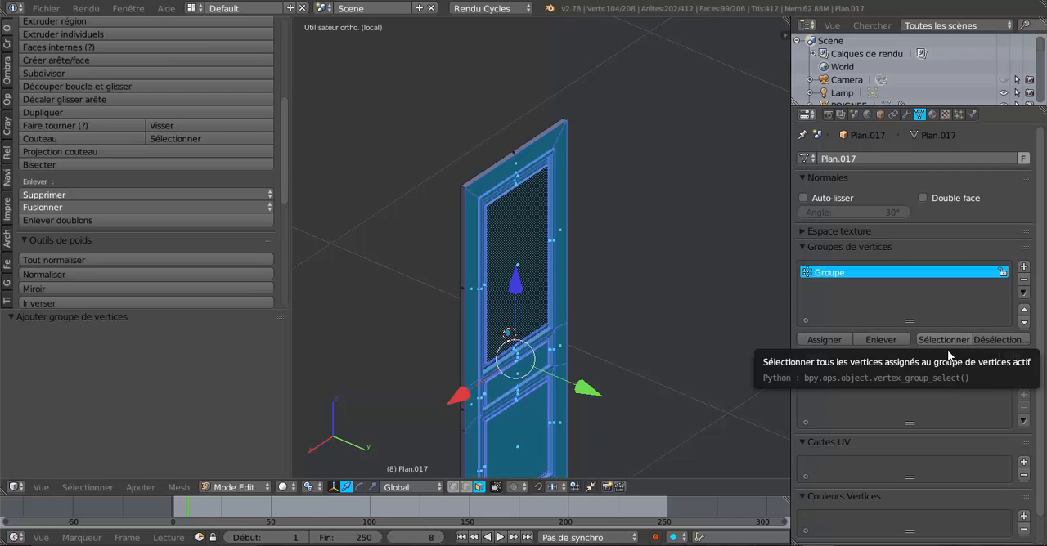
{"action": "left_click", "coordinate": [825, 339]}
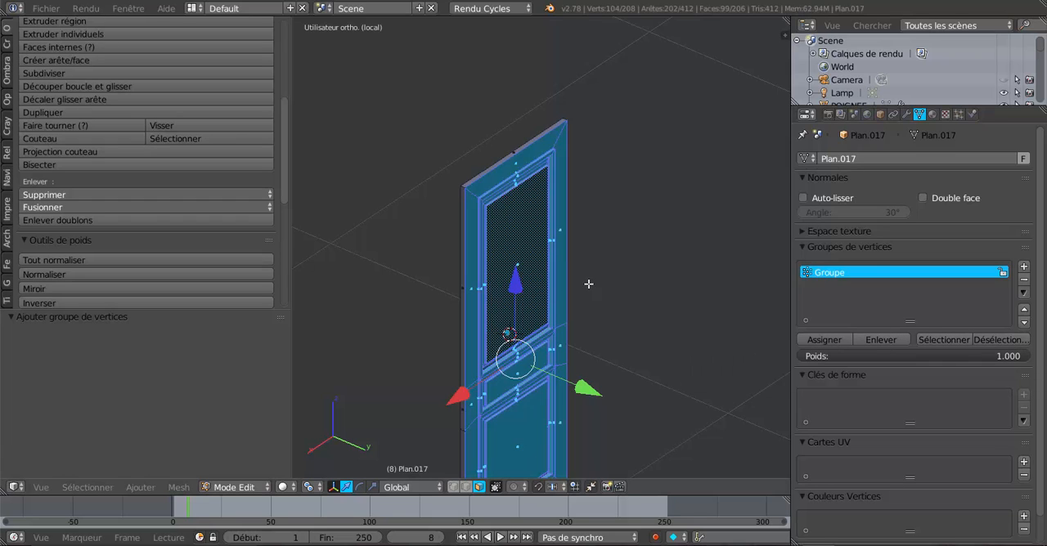
Step: Clear the selection and reselect the faces assigned to the vertex group to check which door side it holds
{"action": "key", "text": "a"}
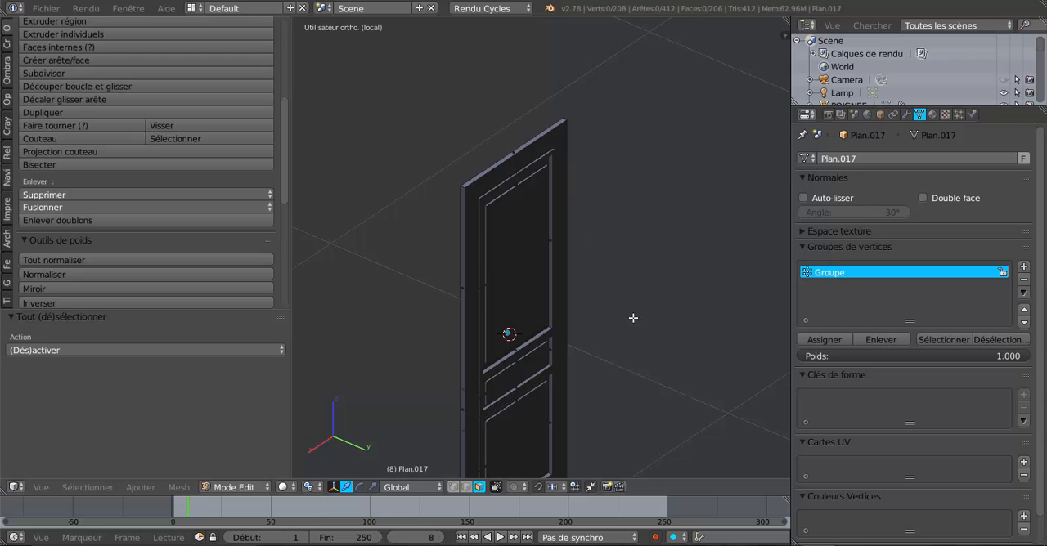
{"action": "middle_click_drag", "start_coordinate": [603, 338], "coordinate": [694, 327]}
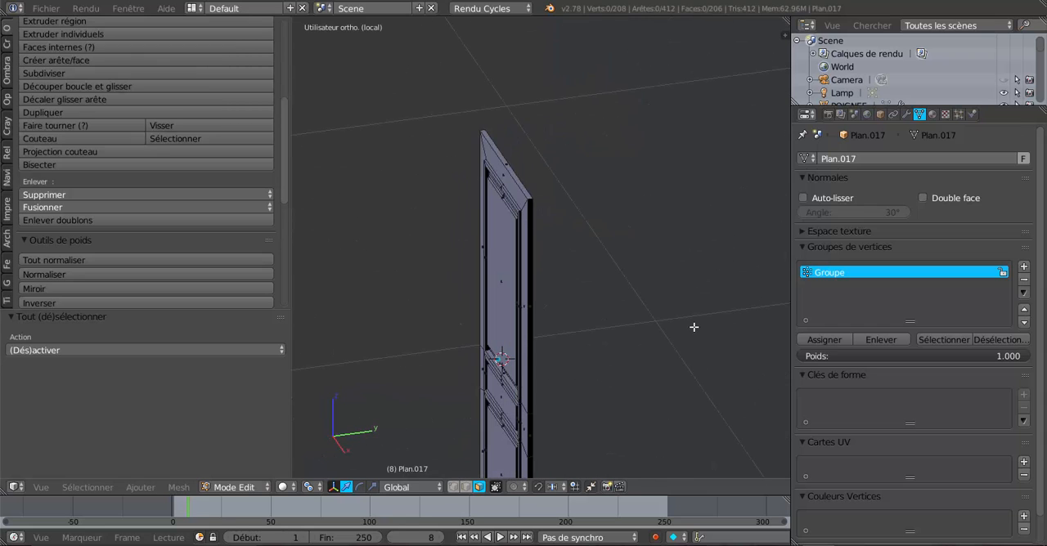
{"action": "left_click", "coordinate": [945, 340]}
{"action": "middle_click_drag", "start_coordinate": [701, 390], "coordinate": [676, 315]}
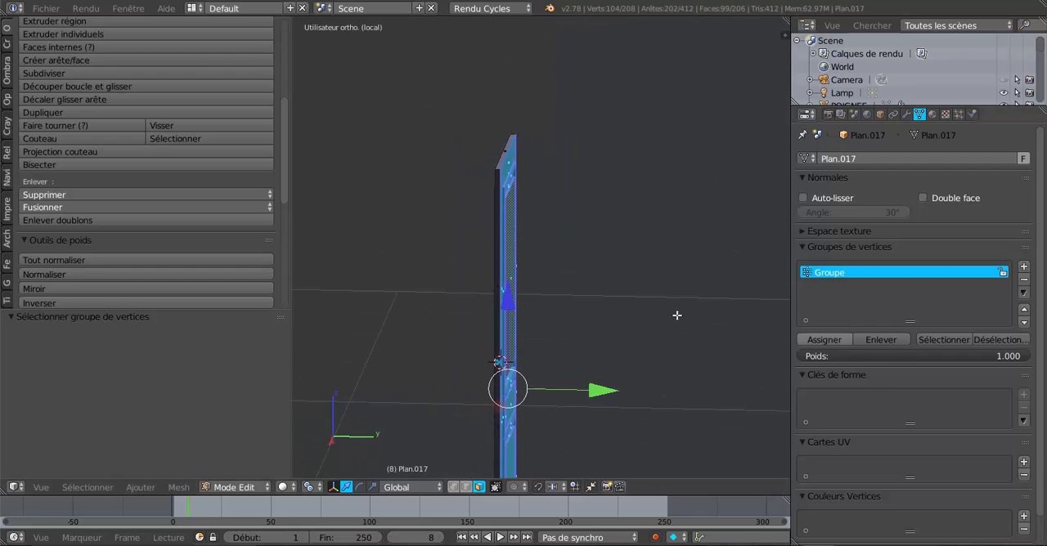
{"action": "middle_click_drag", "start_coordinate": [625, 360], "coordinate": [591, 373]}
{"action": "mouse_move", "coordinate": [591, 372]}
{"action": "left_mouse_down"}
{"action": "mouse_move", "coordinate": [605, 362]}
{"action": "mouse_move", "coordinate": [595, 365]}
{"action": "left_mouse_up"}
Step: Leave mesh editing and local view to bring back the whole house around the door
{"action": "key", "text": "Tab"}
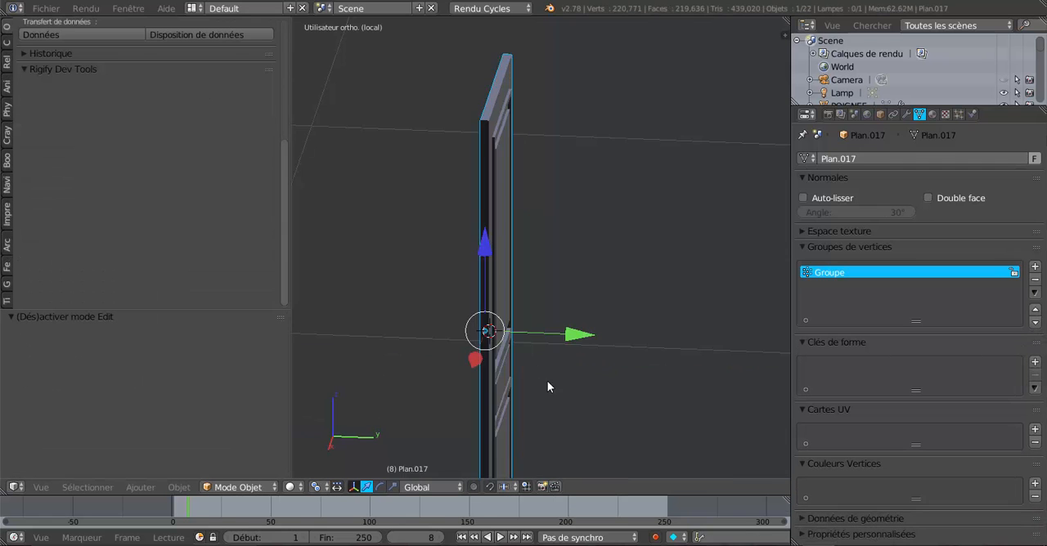
{"action": "middle_click_drag", "start_coordinate": [547, 381], "coordinate": [684, 373]}
{"action": "scroll", "coordinate": [668, 362], "scroll_direction": "down", "scroll_amount": 3}
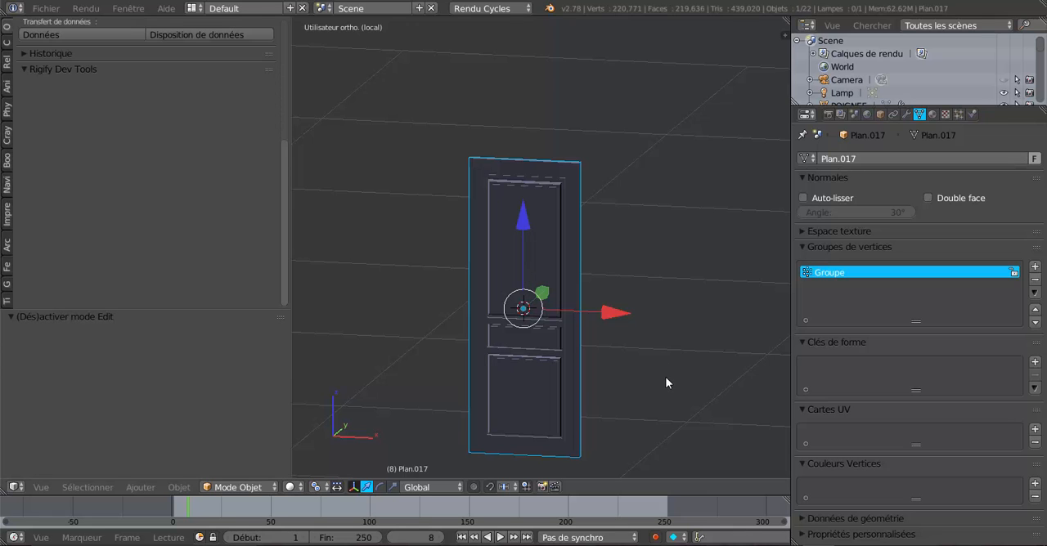
{"action": "key", "text": "KP_Divide"}
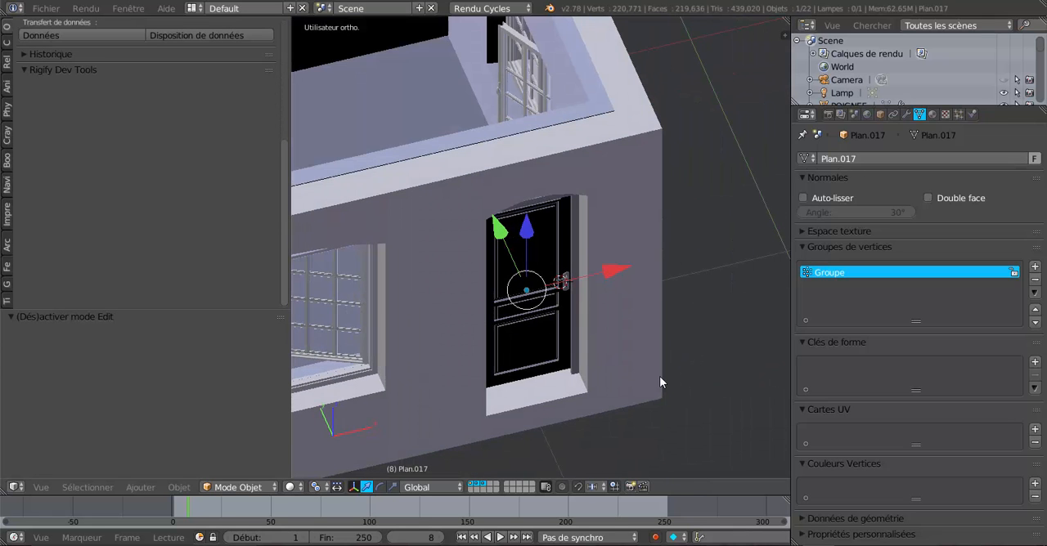
{"action": "middle_click_drag", "start_coordinate": [661, 378], "coordinate": [538, 331]}
{"action": "scroll", "coordinate": [472, 248], "scroll_direction": "up", "scroll_amount": 2}
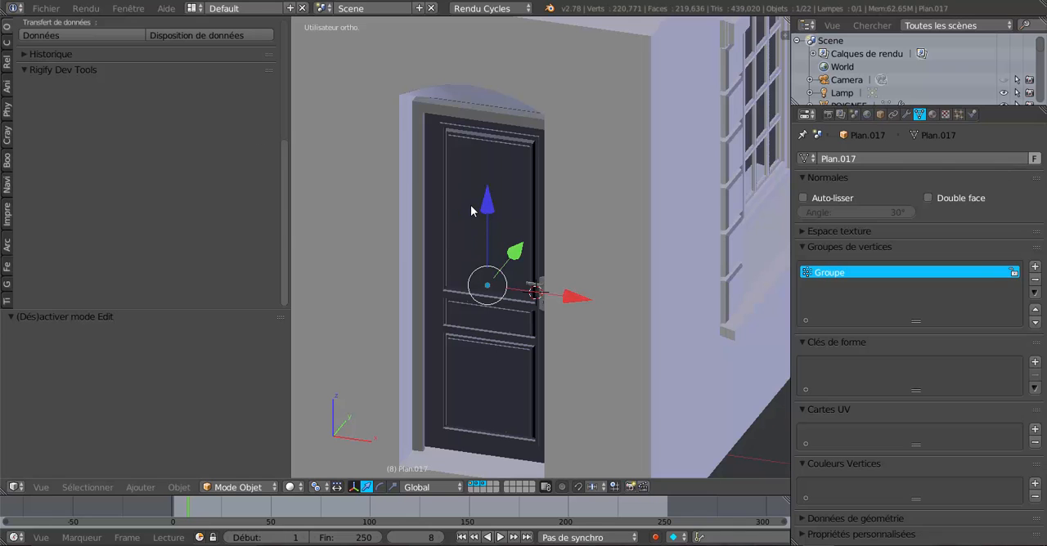
Step: Flip the normals of the entire door mesh and return to object mode
{"action": "key", "text": "Tab"}
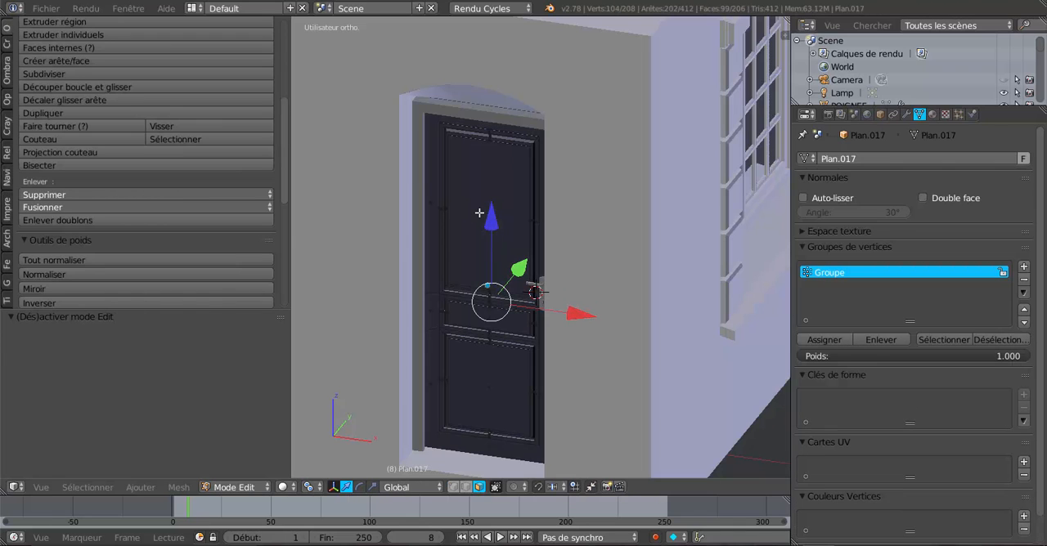
{"action": "key", "text": "a"}
{"action": "key", "text": "a"}
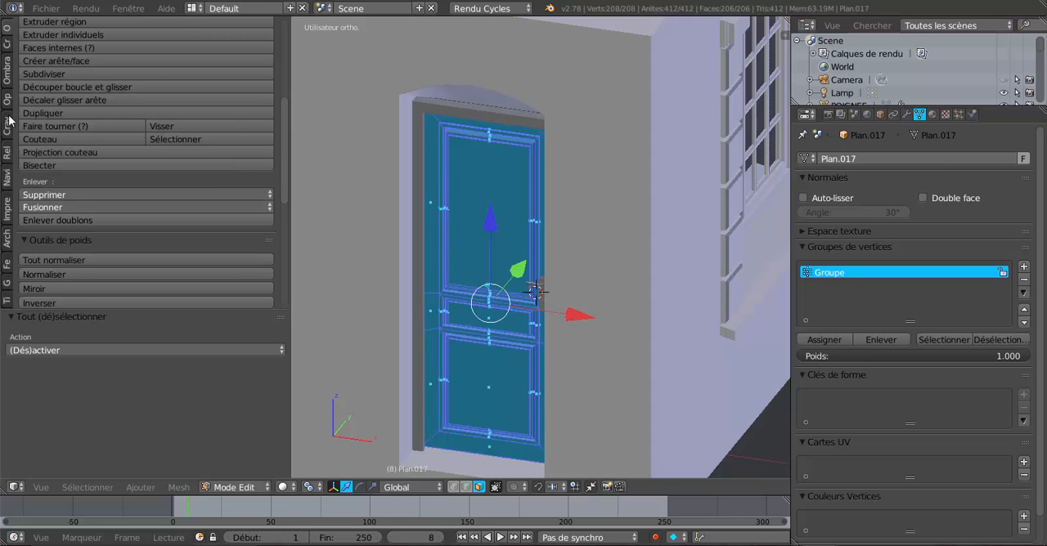
{"action": "left_click", "coordinate": [7, 76]}
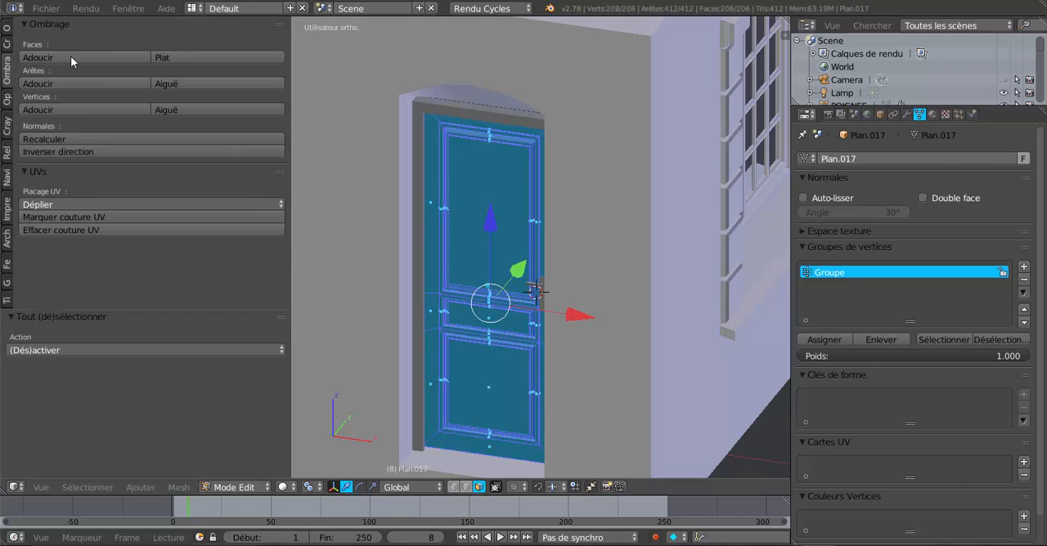
{"action": "left_click", "coordinate": [115, 152]}
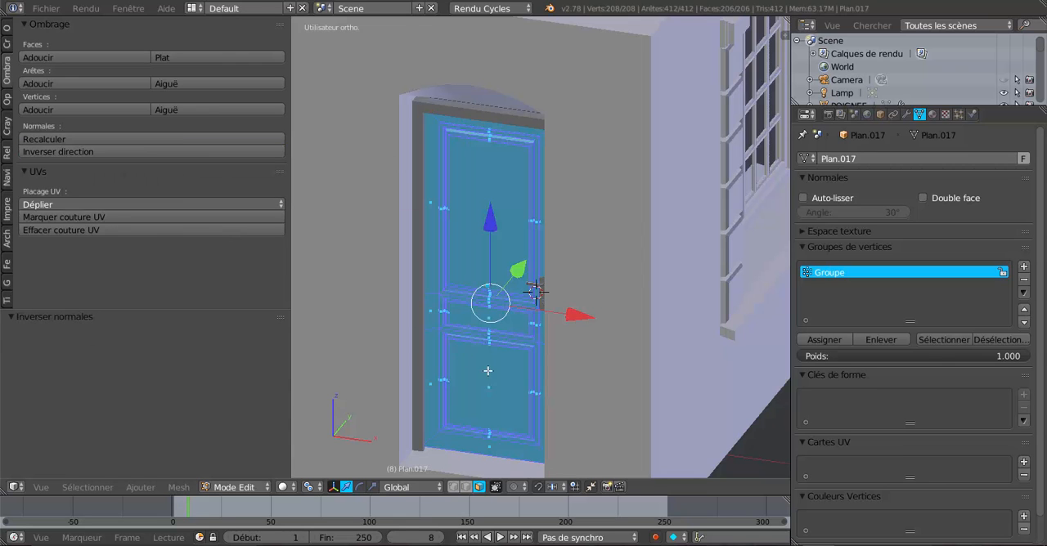
{"action": "key", "text": "Tab"}
Step: Examine how the door sits in its frame and against the handle on both sides
{"action": "mouse_move", "coordinate": [485, 370]}
{"action": "middle_mouse_down"}
{"action": "mouse_move", "coordinate": [590, 368]}
{"action": "mouse_move", "coordinate": [483, 368]}
{"action": "middle_mouse_up"}
{"action": "scroll", "coordinate": [480, 363], "scroll_direction": "up", "scroll_amount": 4}
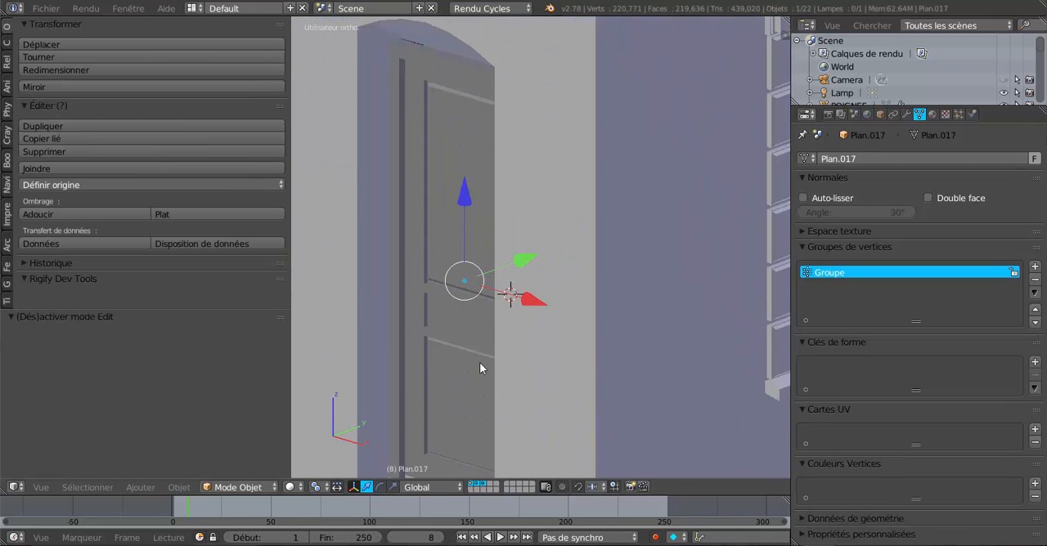
{"action": "middle_click_drag", "start_coordinate": [443, 322], "coordinate": [442, 187], "text": "shift"}
{"action": "middle_click_drag", "start_coordinate": [481, 248], "coordinate": [569, 361]}
{"action": "scroll", "coordinate": [548, 253], "scroll_direction": "up", "scroll_amount": 3}
{"action": "key", "text": "KP_5"}
{"action": "scroll", "coordinate": [568, 357], "scroll_direction": "up", "scroll_amount": 4}
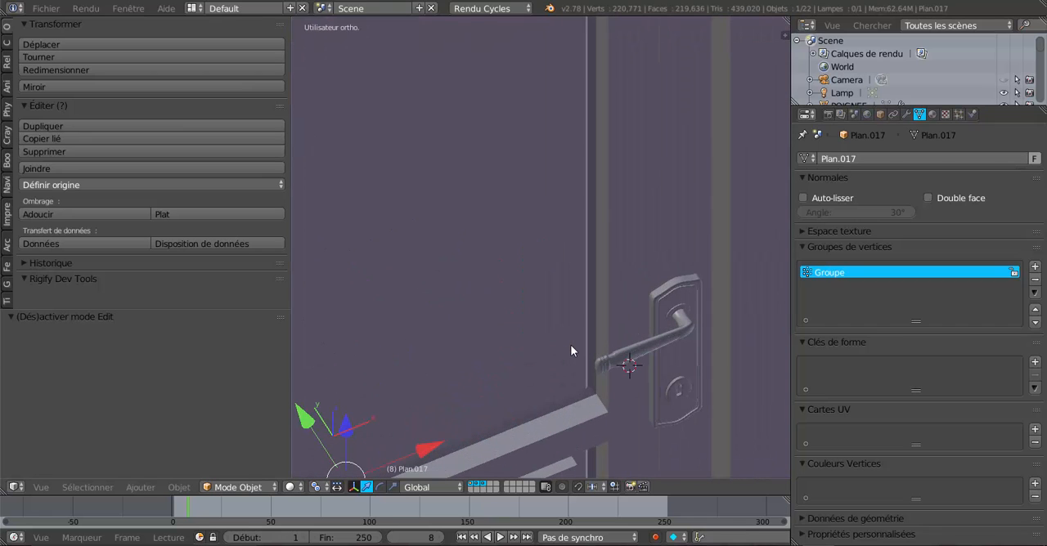
{"action": "middle_click_drag", "start_coordinate": [573, 351], "coordinate": [526, 340]}
Step: Move the whole door mesh about -0.014 along Y within the frame and return to object mode
{"action": "key", "text": "Tab"}
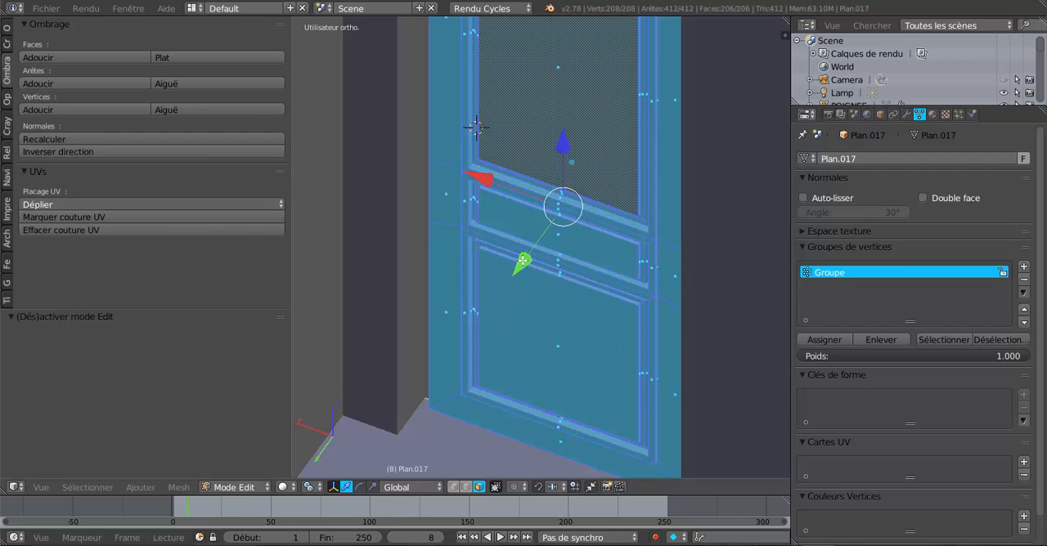
{"action": "left_click_drag", "start_coordinate": [522, 261], "coordinate": [533, 253]}
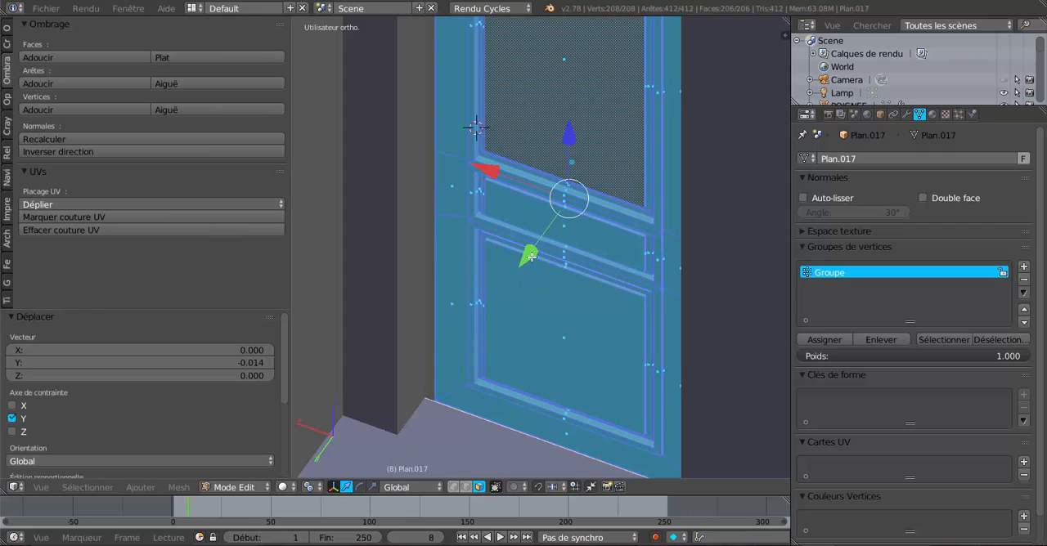
{"action": "scroll", "coordinate": [457, 330], "scroll_direction": "up", "scroll_amount": 2}
{"action": "middle_click_drag", "start_coordinate": [457, 329], "coordinate": [394, 242]}
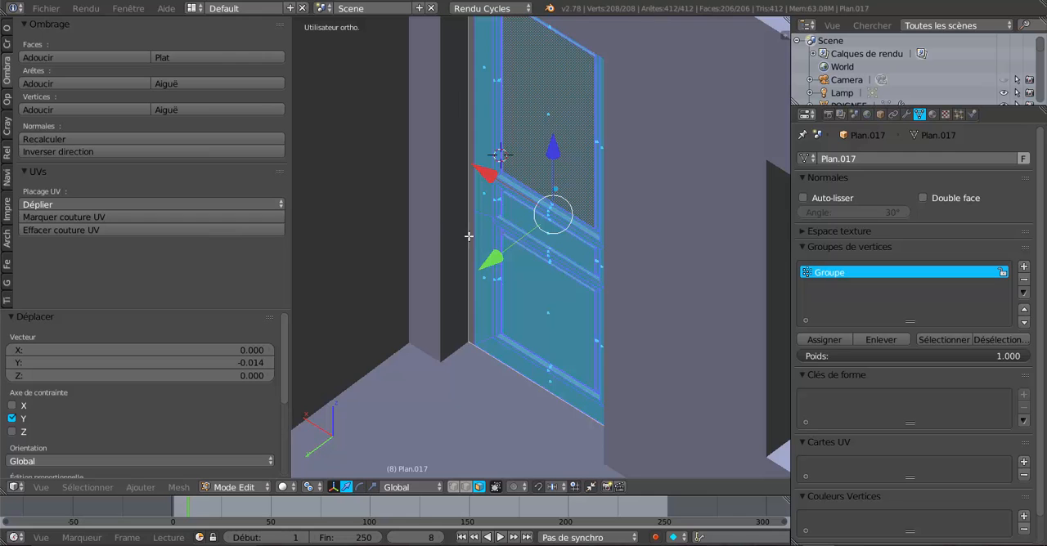
{"action": "scroll", "coordinate": [499, 314], "scroll_direction": "up", "scroll_amount": 3}
{"action": "middle_click_drag", "start_coordinate": [498, 314], "coordinate": [305, 325]}
{"action": "key", "text": "Tab"}
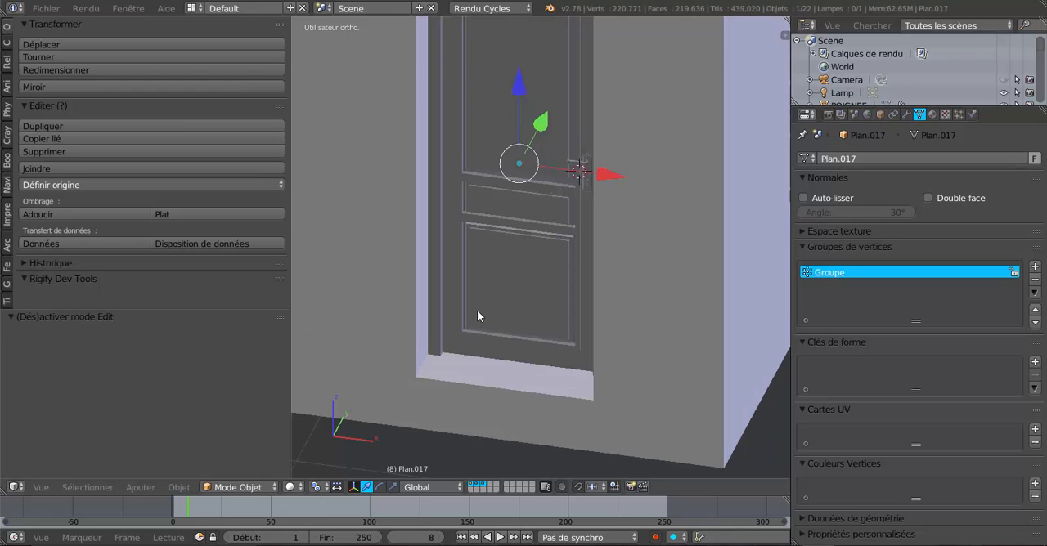
Step: Lower the door handle by about 0.076 along Z
{"action": "middle_click_drag", "start_coordinate": [478, 316], "coordinate": [555, 383]}
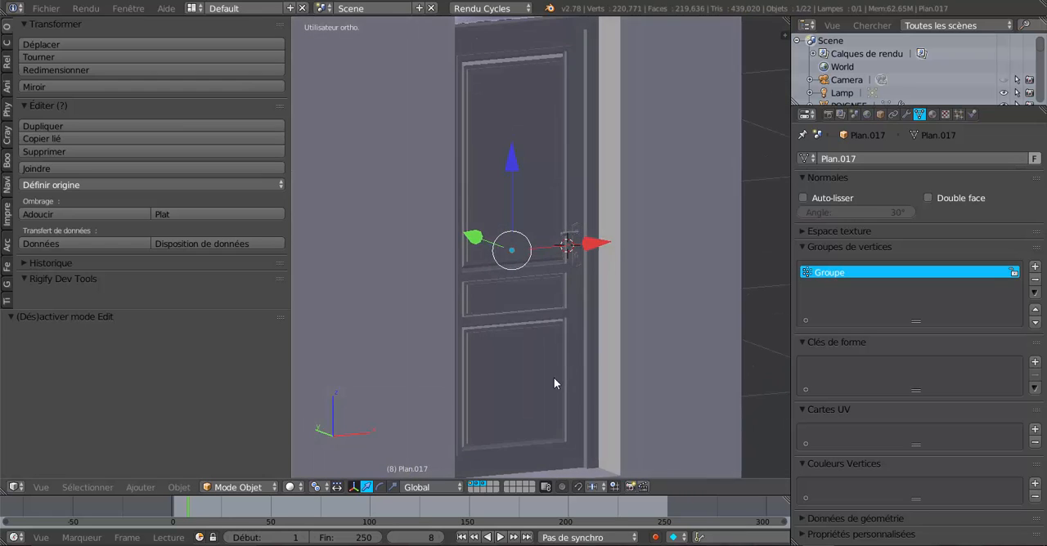
{"action": "scroll", "coordinate": [553, 372], "scroll_direction": "up", "scroll_amount": 3}
{"action": "right_click", "coordinate": [606, 238]}
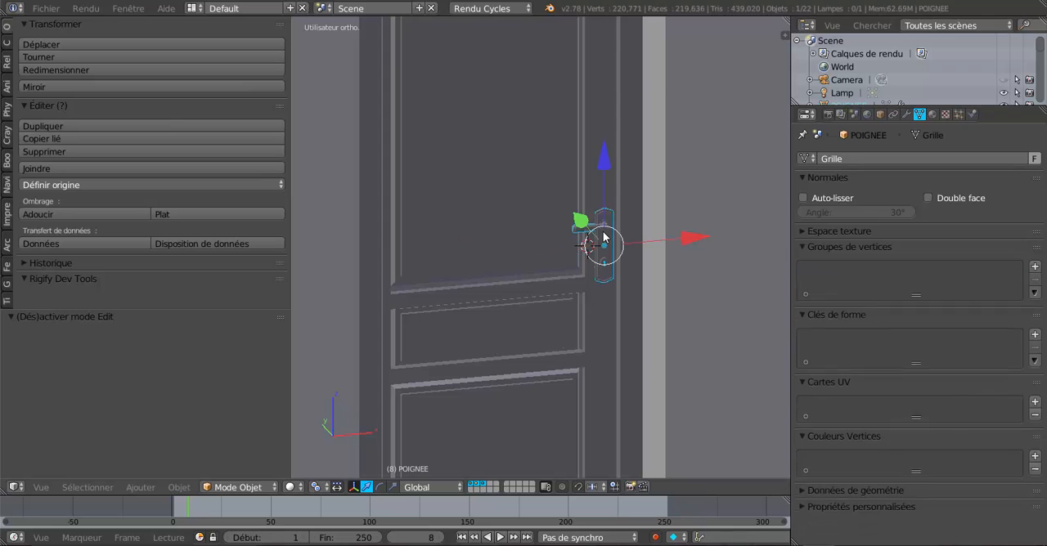
{"action": "key", "text": "g"}
{"action": "key", "text": "z"}
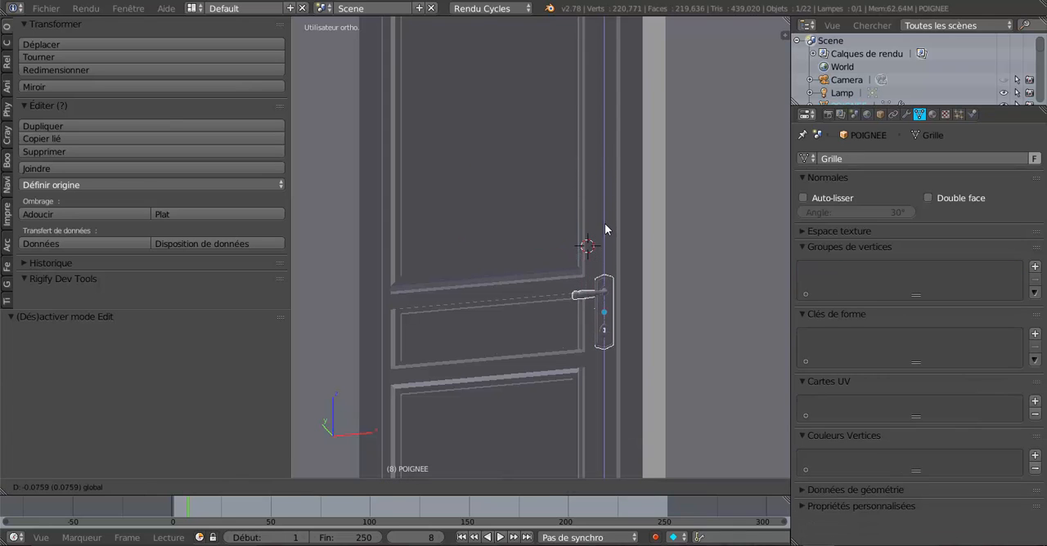
{"action": "left_click", "coordinate": [604, 223]}
Step: Raise the door handle by about 0.038 along Z in the front view
{"action": "scroll", "coordinate": [573, 328], "scroll_direction": "down", "scroll_amount": 4}
{"action": "scroll", "coordinate": [561, 311], "scroll_direction": "up", "scroll_amount": 2}
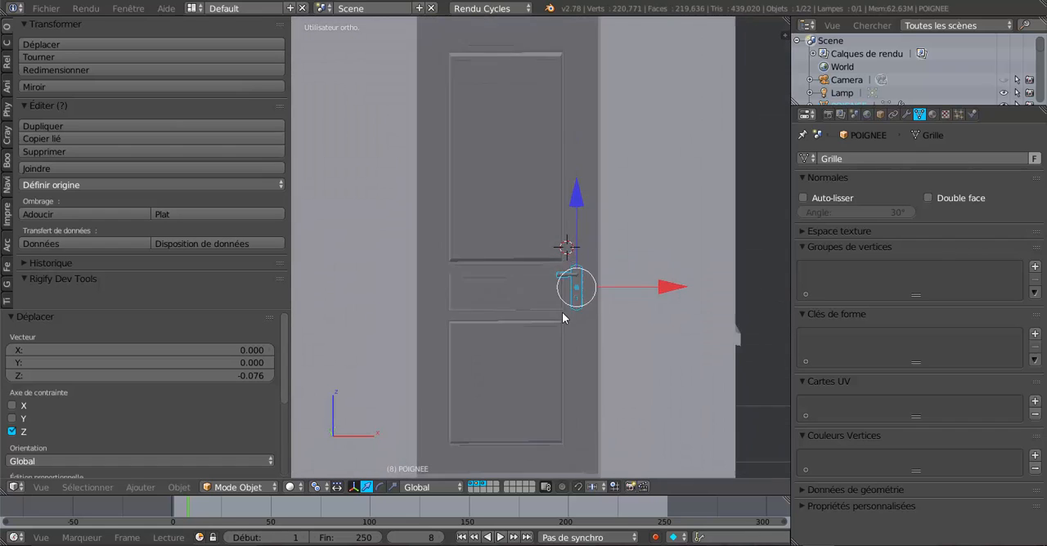
{"action": "scroll", "coordinate": [565, 350], "scroll_direction": "down", "scroll_amount": 2}
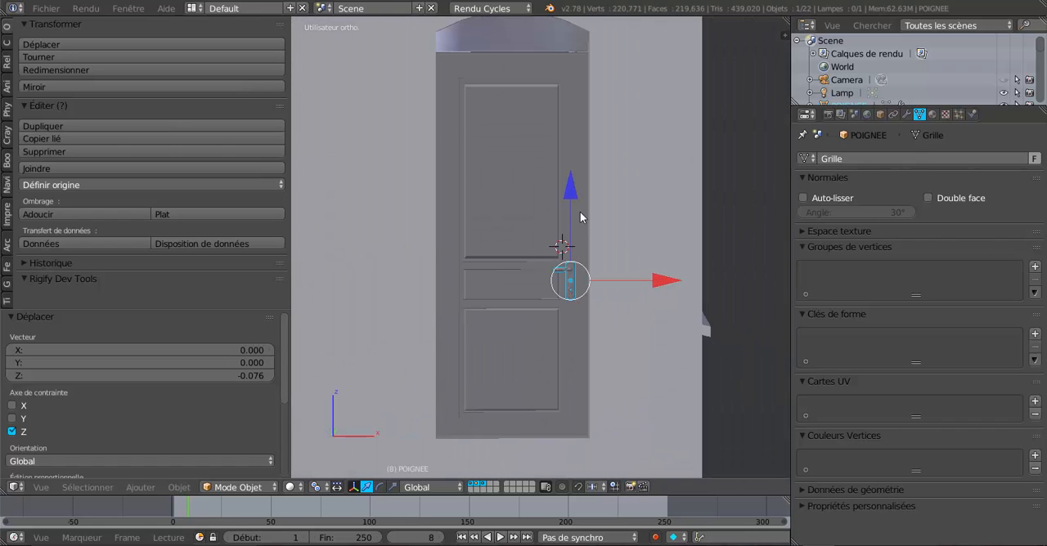
{"action": "key", "text": "KP_1"}
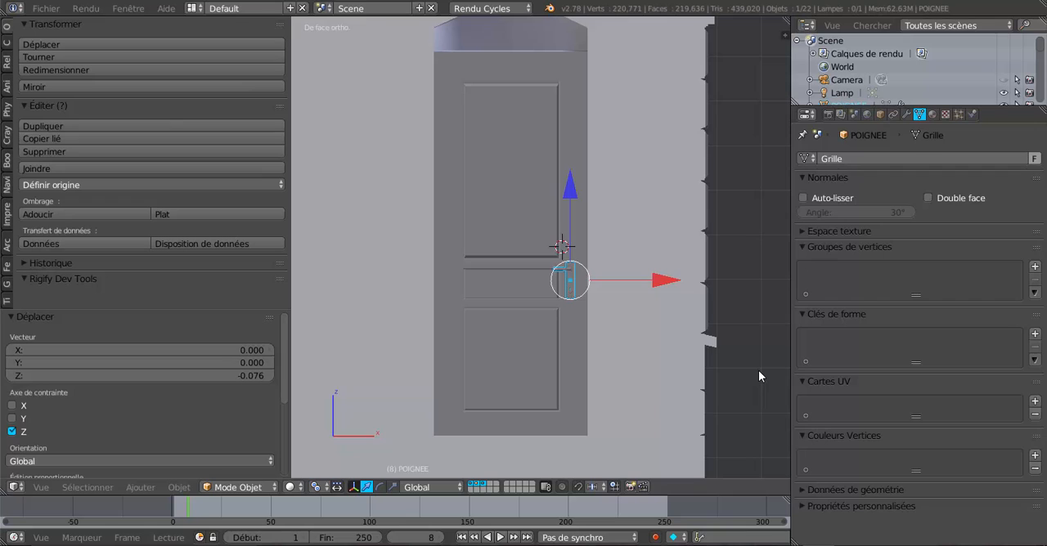
{"action": "scroll", "coordinate": [758, 370], "scroll_direction": "up", "scroll_amount": 2}
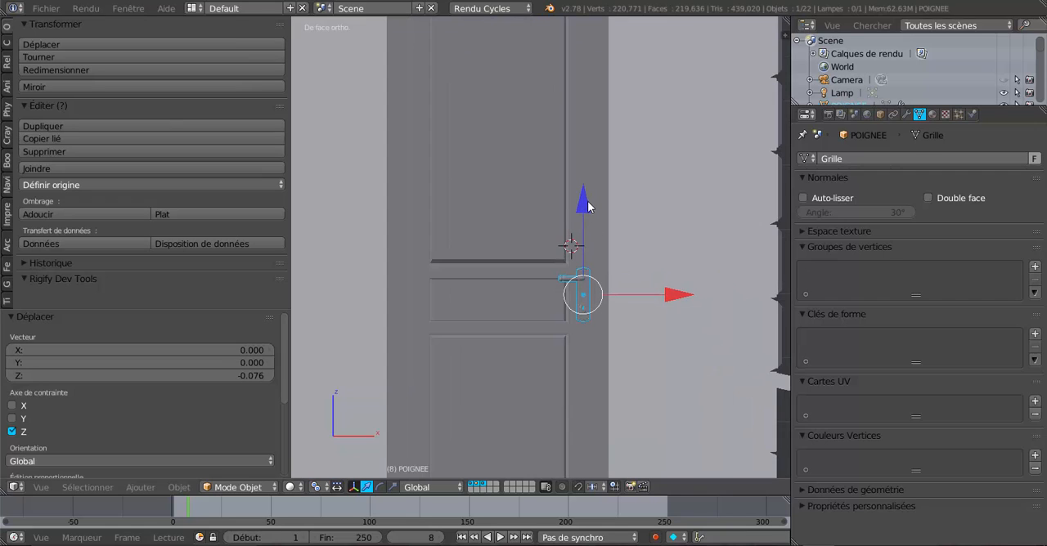
{"action": "key", "text": "g"}
{"action": "key", "text": "z"}
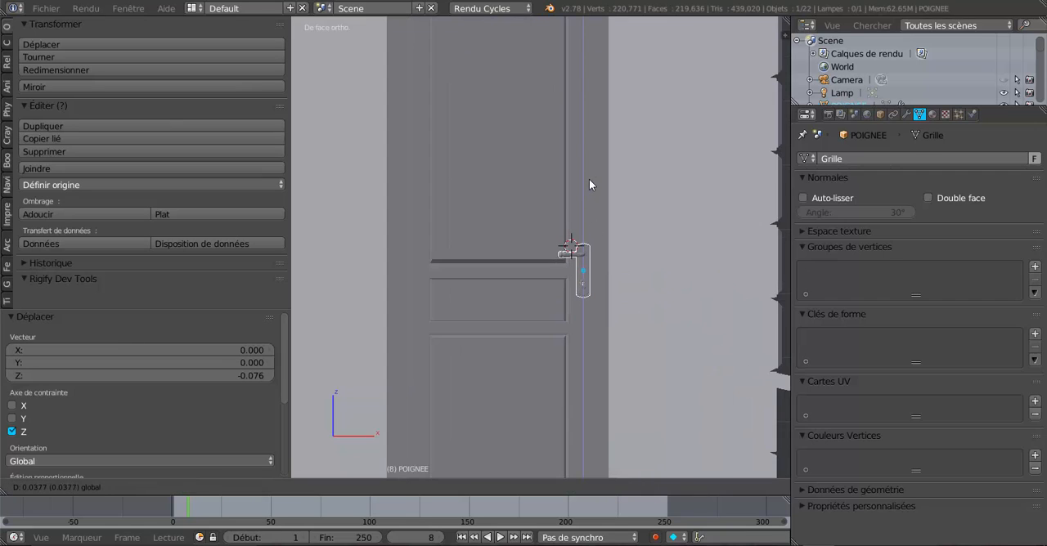
{"action": "left_click", "coordinate": [589, 179]}
Step: Nudge the door handle up by about 0.001 along Z
{"action": "scroll", "coordinate": [588, 188], "scroll_direction": "down", "scroll_amount": 2}
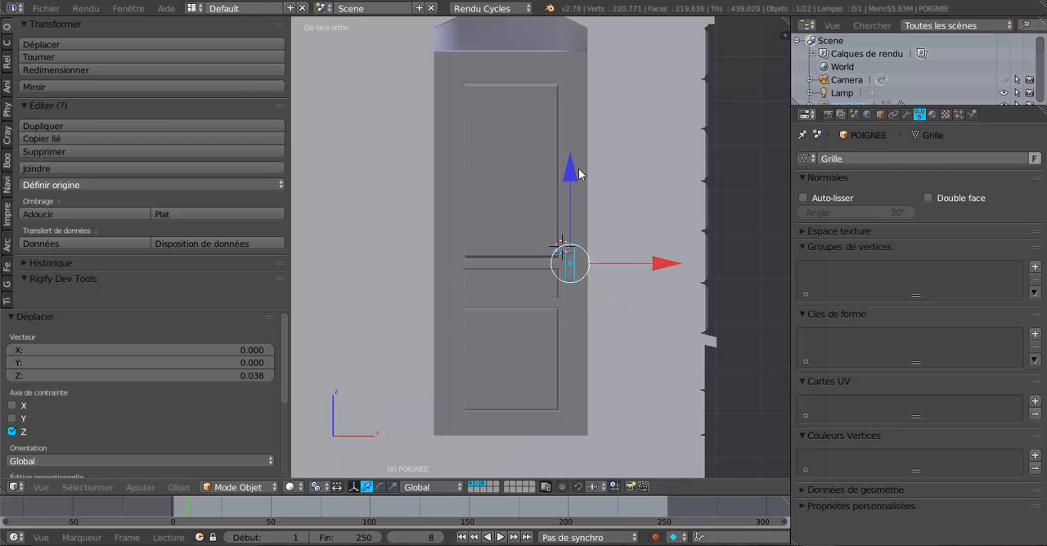
{"action": "key", "text": "g"}
{"action": "key", "text": "z"}
{"action": "left_click", "coordinate": [579, 167]}
Step: Examine how the upper edge of the door meets the arched opening, viewing it from the front and from below
{"action": "scroll", "coordinate": [594, 194], "scroll_direction": "up", "scroll_amount": 2}
{"action": "middle_click_drag", "start_coordinate": [598, 207], "coordinate": [617, 445]}
{"action": "middle_click_drag", "start_coordinate": [554, 287], "coordinate": [553, 345]}
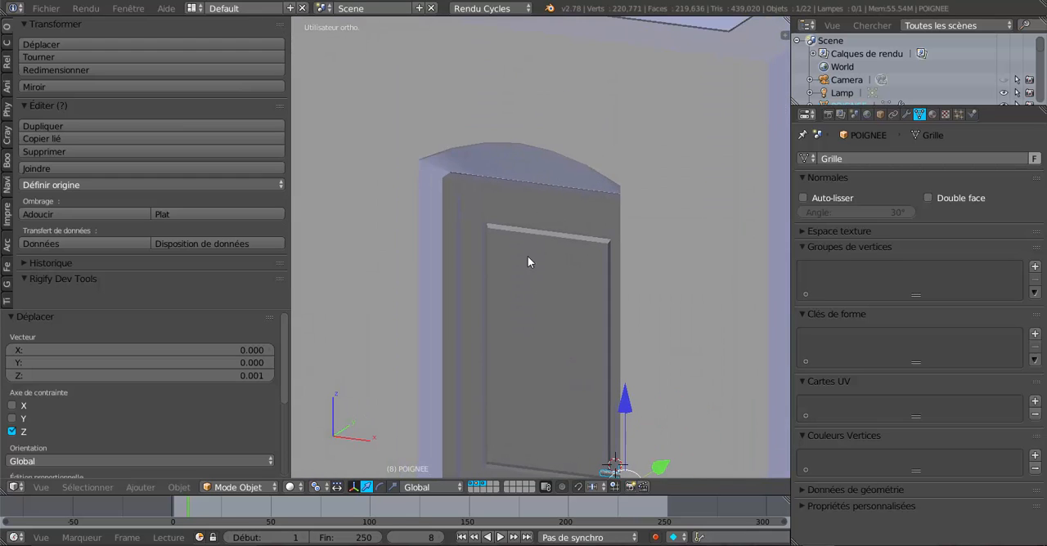
{"action": "scroll", "coordinate": [517, 246], "scroll_direction": "up", "scroll_amount": 4}
{"action": "scroll", "coordinate": [518, 246], "scroll_direction": "down", "scroll_amount": 3}
{"action": "scroll", "coordinate": [518, 246], "scroll_direction": "up", "scroll_amount": 3}
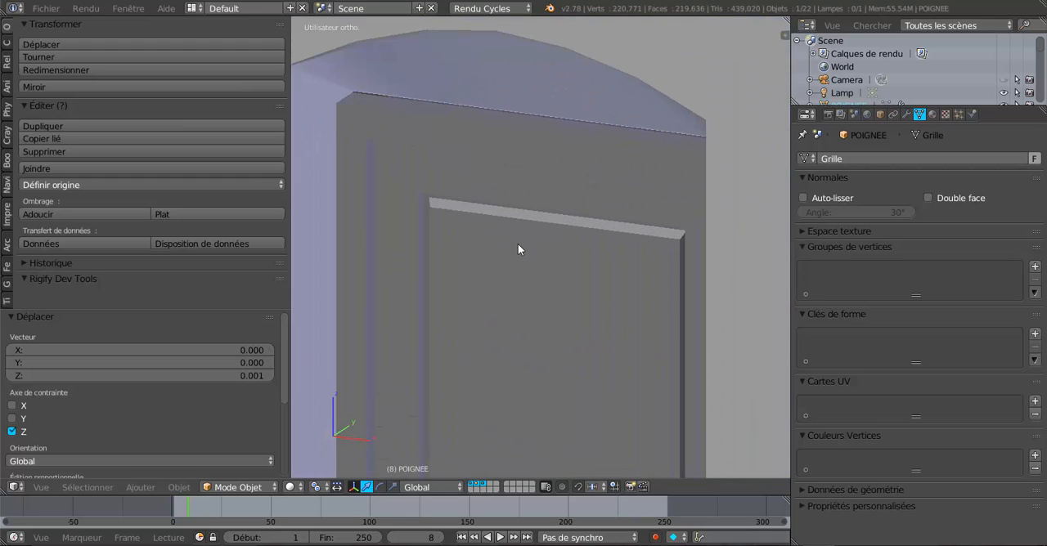
{"action": "middle_click_drag", "start_coordinate": [530, 127], "coordinate": [526, 180], "text": "shift"}
{"action": "key", "text": "Tab"}
{"action": "key", "text": "Tab"}
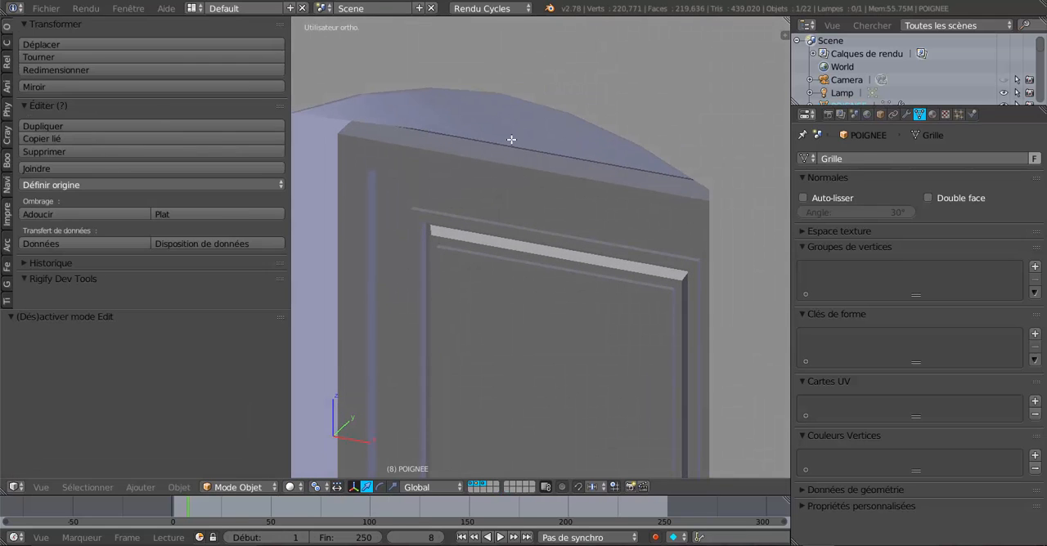
Step: Open the house wall mesh in edit mode near the upper edge of the door opening and switch to edge selection
{"action": "right_click", "coordinate": [512, 145]}
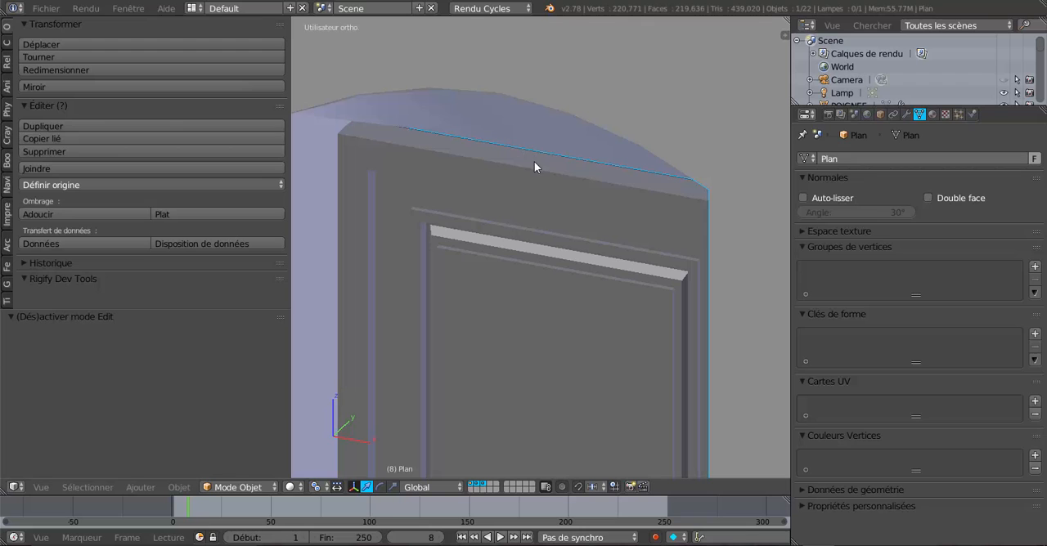
{"action": "scroll", "coordinate": [534, 168], "scroll_direction": "up", "scroll_amount": 1}
{"action": "scroll", "coordinate": [527, 197], "scroll_direction": "down", "scroll_amount": 2}
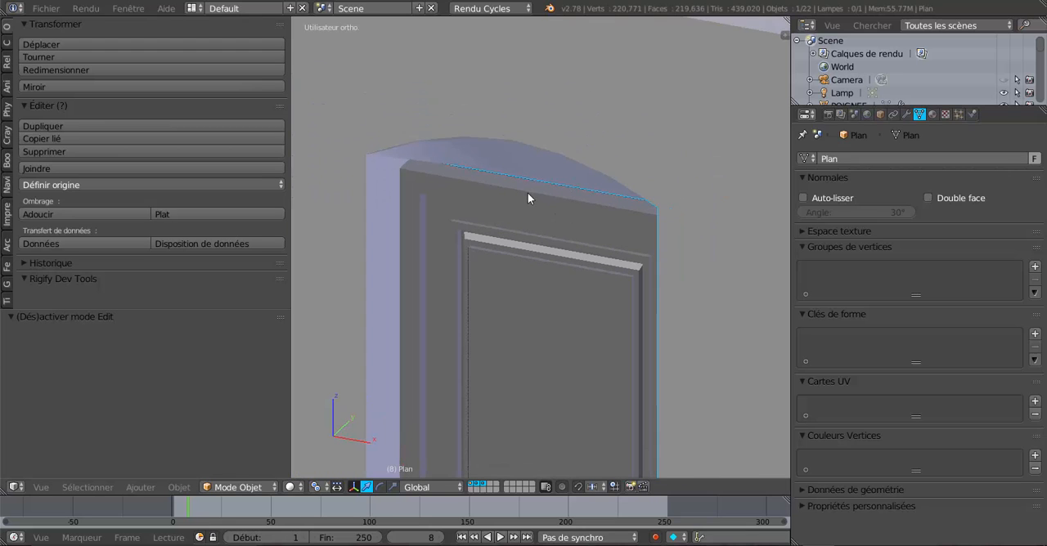
{"action": "middle_click_drag", "start_coordinate": [529, 171], "coordinate": [575, 124]}
{"action": "scroll", "coordinate": [622, 90], "scroll_direction": "up", "scroll_amount": 3}
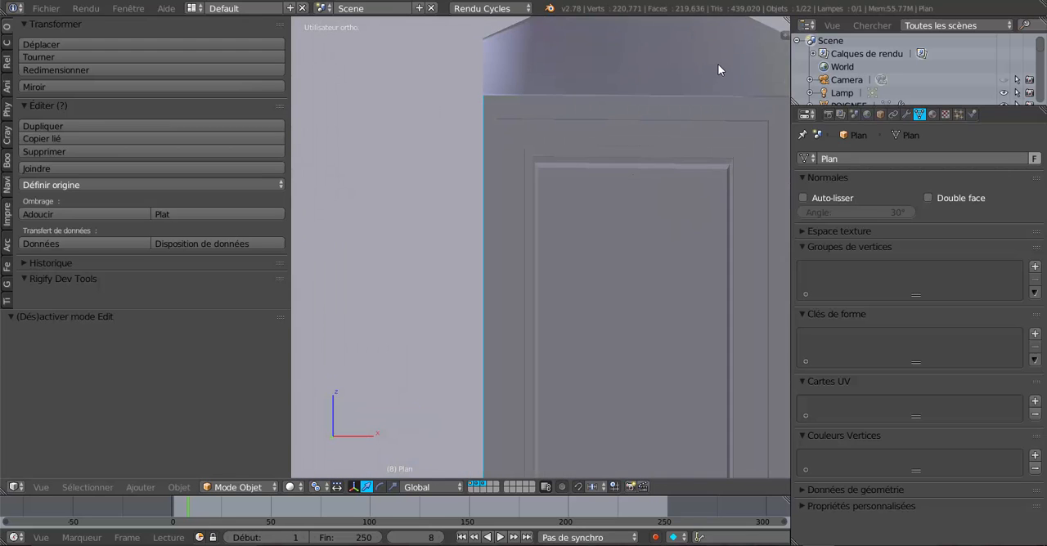
{"action": "middle_click_drag", "start_coordinate": [718, 64], "coordinate": [517, 137]}
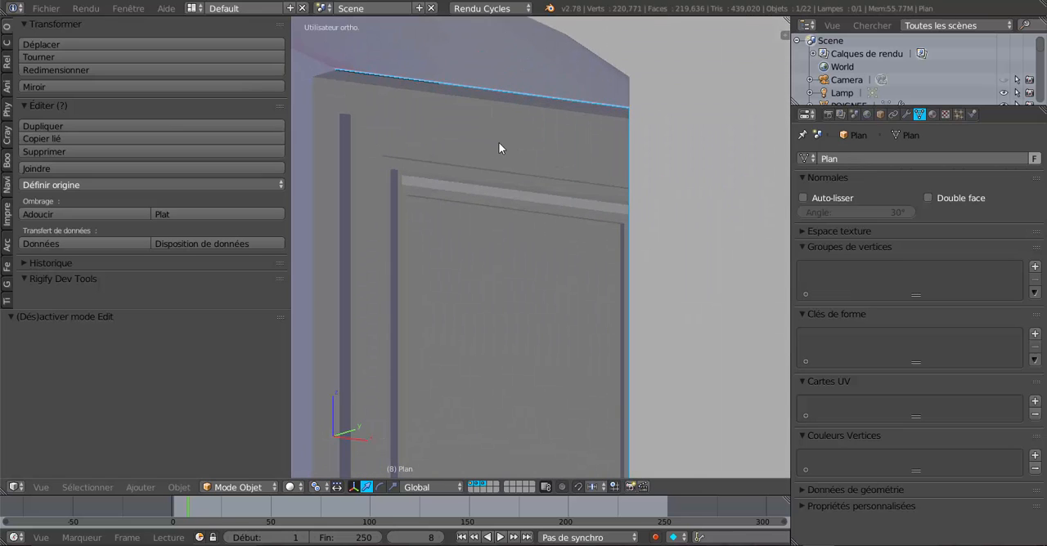
{"action": "scroll", "coordinate": [523, 166], "scroll_direction": "up", "scroll_amount": 3}
{"action": "key", "text": "Tab"}
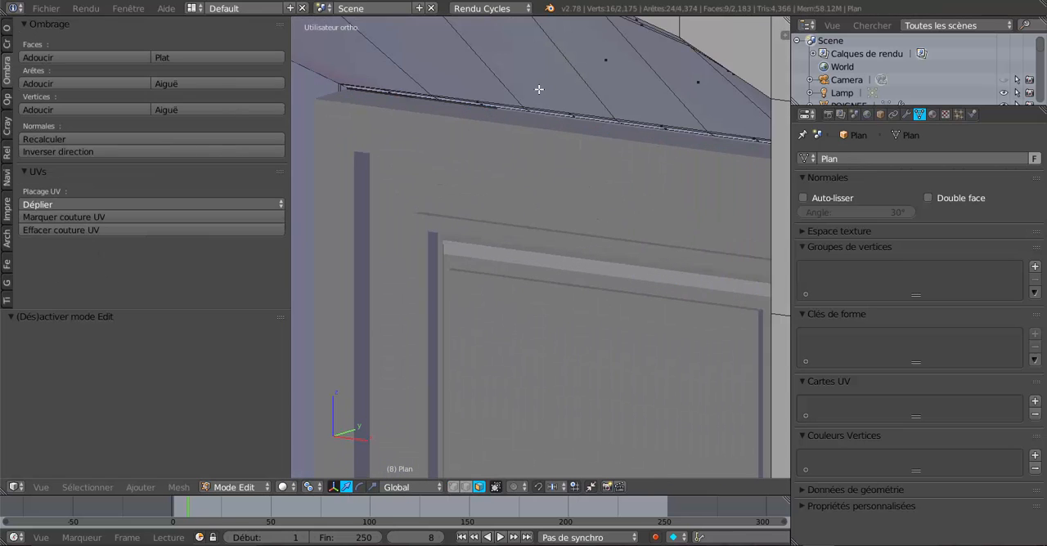
{"action": "middle_click_drag", "start_coordinate": [526, 123], "coordinate": [539, 217], "text": "shift"}
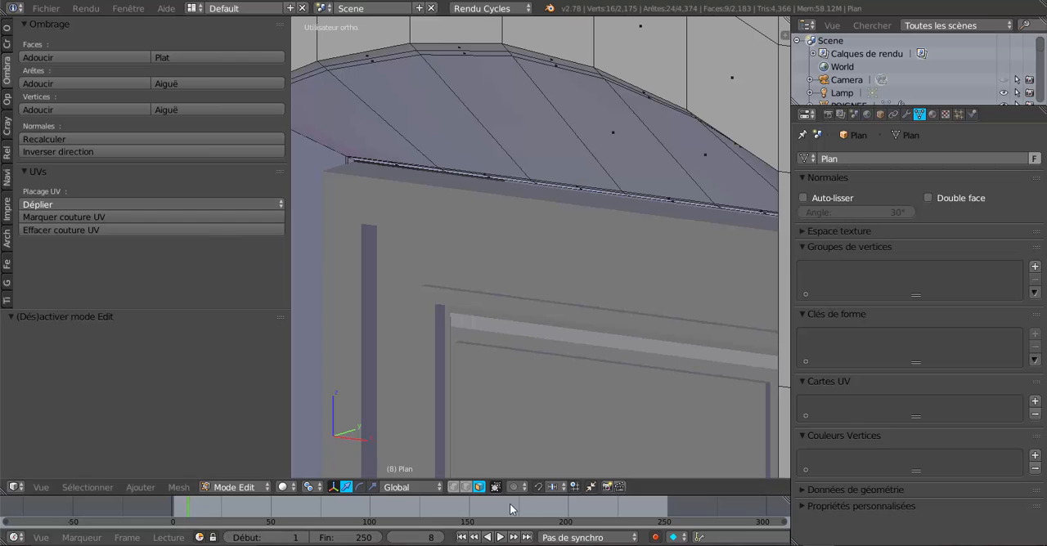
{"action": "left_click", "coordinate": [466, 486]}
Step: Select the edge loop of the wall rebate around the door opening and check its course in wireframe display
{"action": "scroll", "coordinate": [516, 286], "scroll_direction": "up", "scroll_amount": 3}
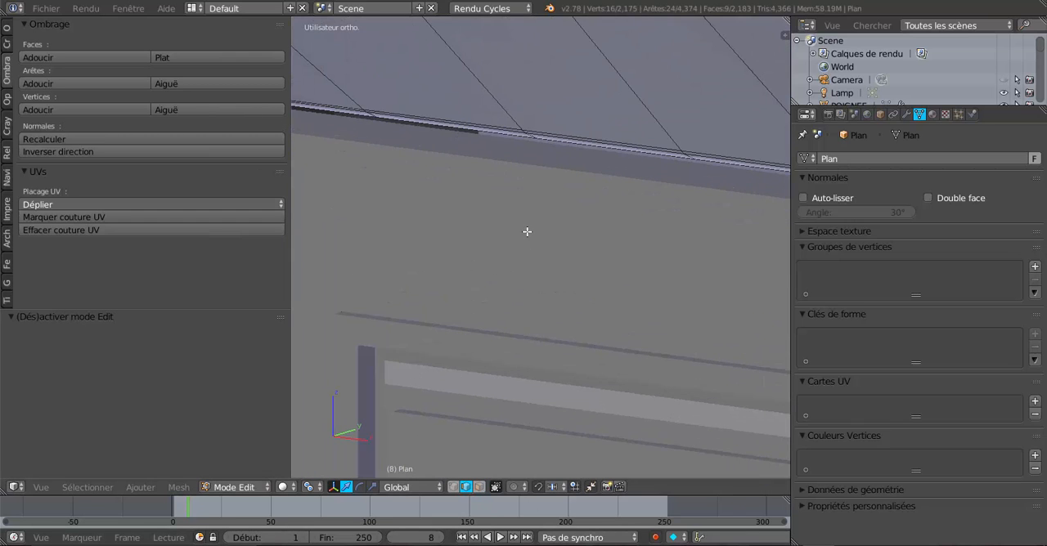
{"action": "middle_click_drag", "start_coordinate": [526, 234], "coordinate": [523, 352], "text": "shift"}
{"action": "scroll", "coordinate": [548, 331], "scroll_direction": "up", "scroll_amount": 3}
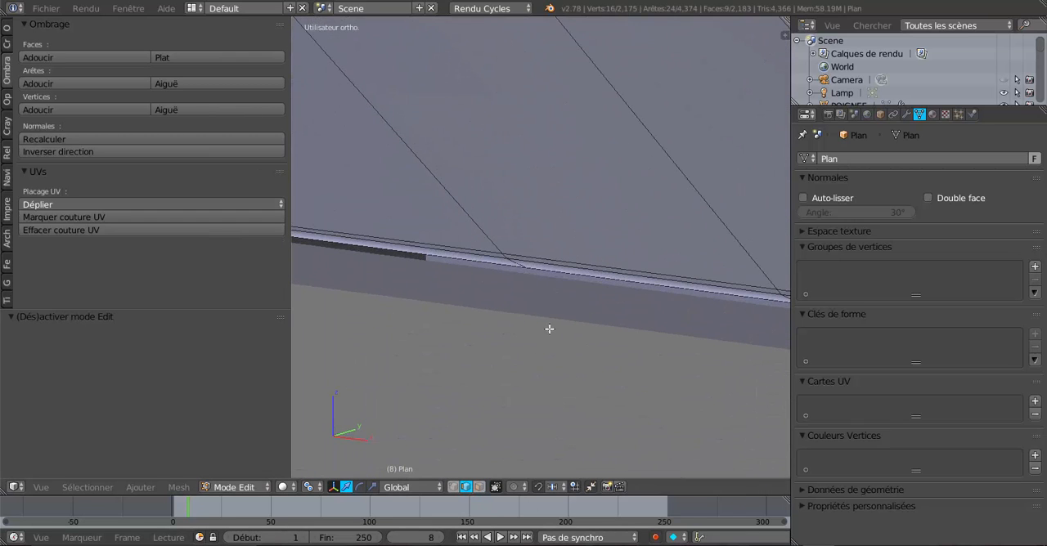
{"action": "right_click", "coordinate": [550, 254], "text": "alt"}
{"action": "right_click", "coordinate": [552, 264], "text": "alt+shift"}
{"action": "right_click", "coordinate": [556, 270], "text": "alt+shift"}
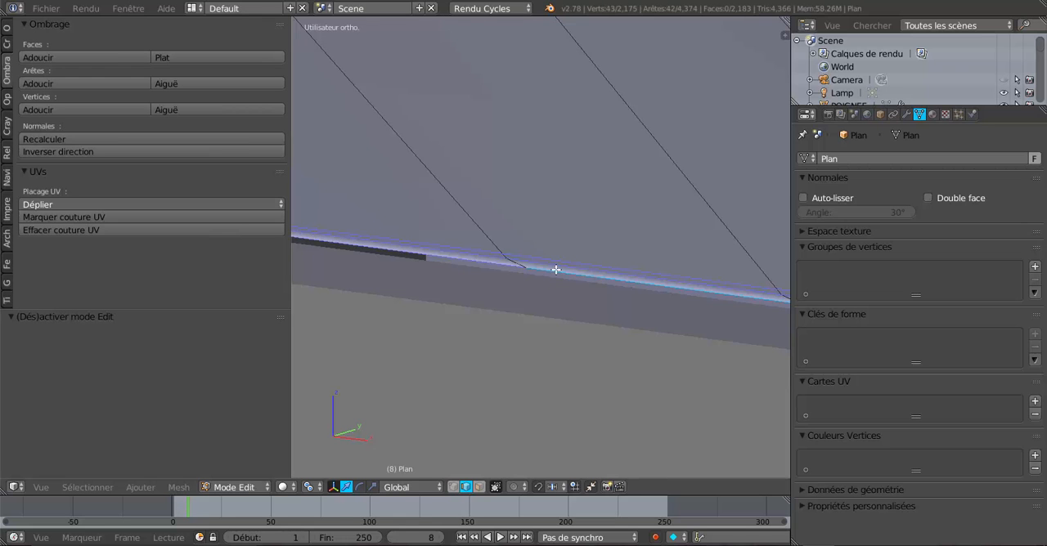
{"action": "scroll", "coordinate": [556, 270], "scroll_direction": "down", "scroll_amount": 8}
{"action": "key", "text": "z"}
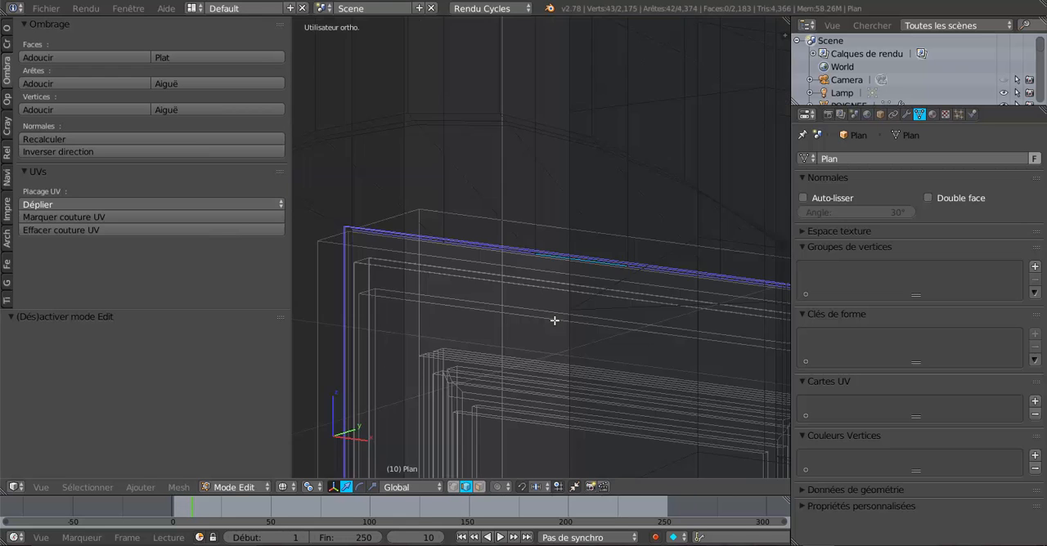
{"action": "scroll", "coordinate": [563, 333], "scroll_direction": "up", "scroll_amount": 6}
{"action": "key", "text": "z"}
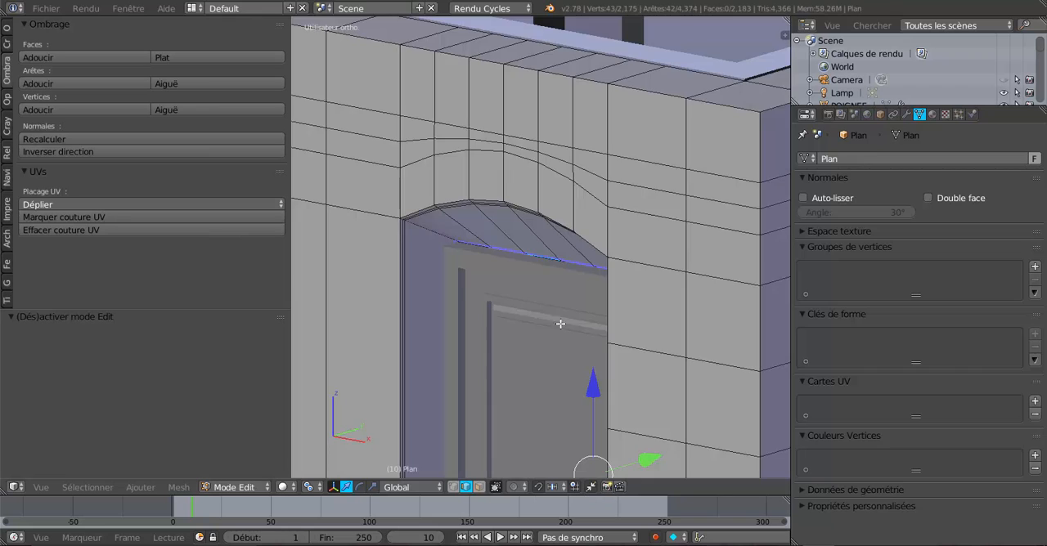
Step: Shift the selected rebate edge loop slightly along Y and return to object mode
{"action": "middle_click_drag", "start_coordinate": [558, 297], "coordinate": [566, 222], "text": "shift"}
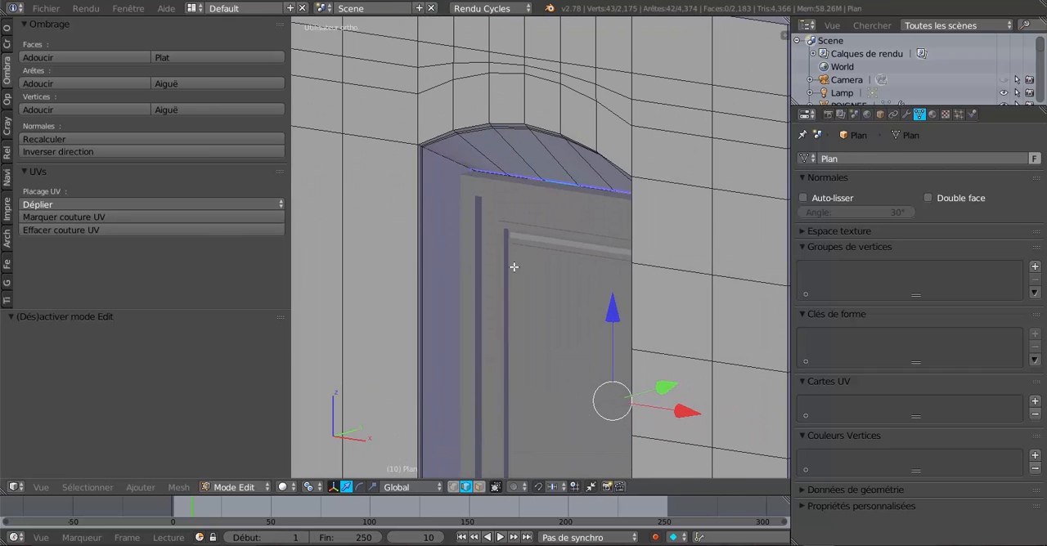
{"action": "middle_click_drag", "start_coordinate": [513, 267], "coordinate": [658, 351]}
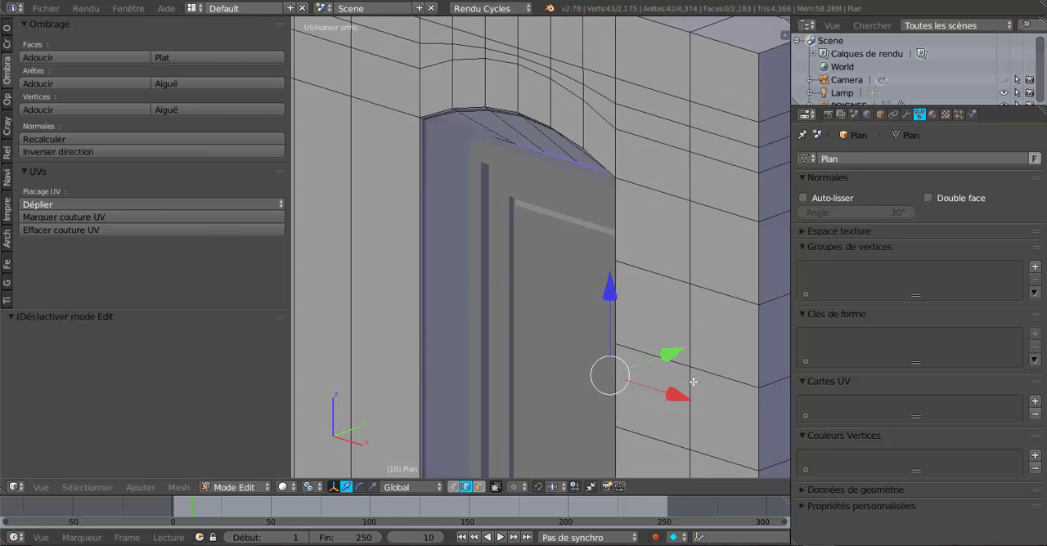
{"action": "left_click_drag", "start_coordinate": [669, 354], "coordinate": [664, 372]}
{"action": "middle_click_drag", "start_coordinate": [556, 398], "coordinate": [644, 367]}
{"action": "key", "text": "Tab"}
Step: Examine the fit of the door in its arched opening, from the whole facade down to the upper panel
{"action": "scroll", "coordinate": [579, 367], "scroll_direction": "down", "scroll_amount": 3}
{"action": "key", "text": "Tab"}
{"action": "key", "text": "Tab"}
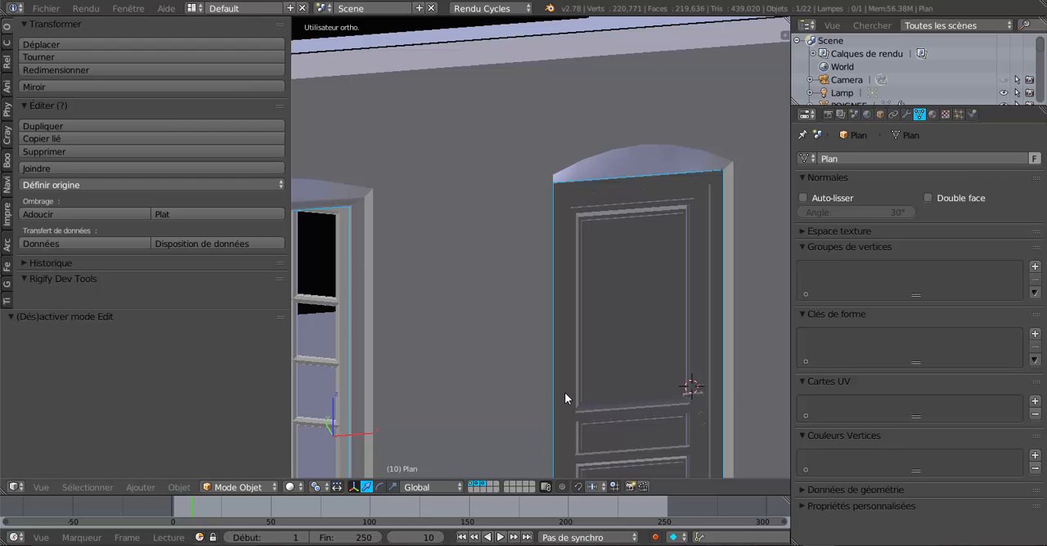
{"action": "scroll", "coordinate": [565, 399], "scroll_direction": "down", "scroll_amount": 5}
{"action": "middle_click_drag", "start_coordinate": [537, 366], "coordinate": [582, 330]}
{"action": "scroll", "coordinate": [556, 349], "scroll_direction": "up", "scroll_amount": 3}
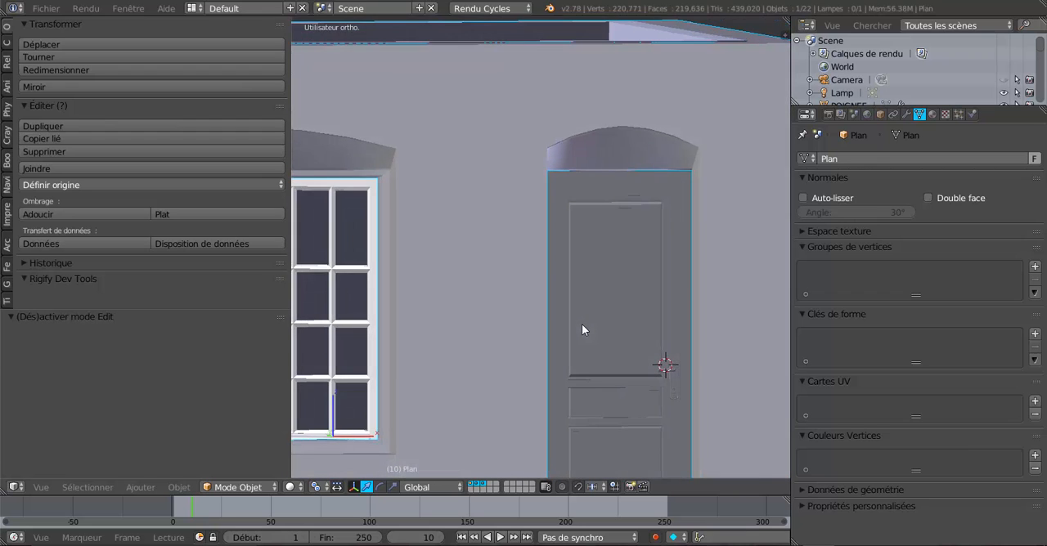
{"action": "scroll", "coordinate": [673, 273], "scroll_direction": "up", "scroll_amount": 2}
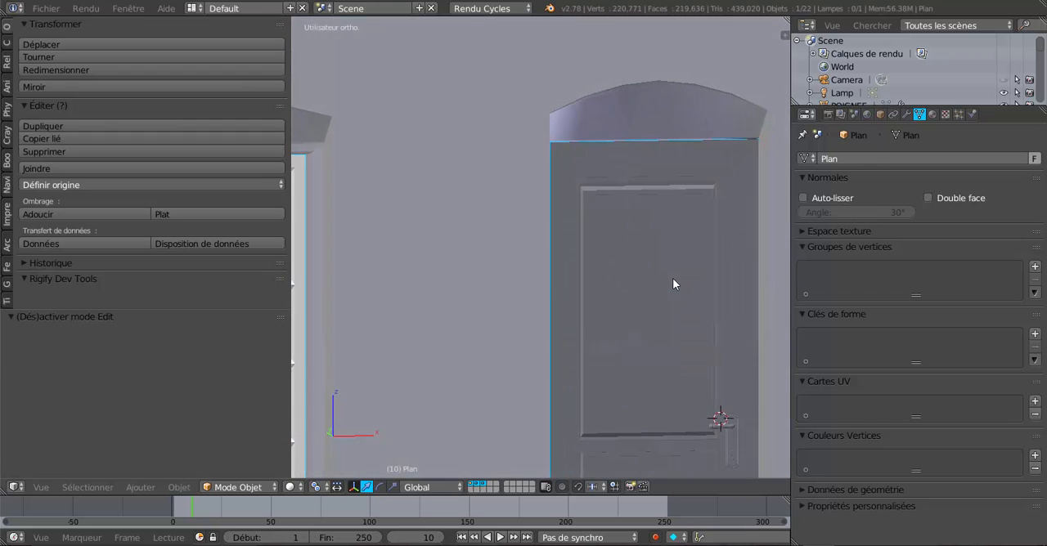
{"action": "scroll", "coordinate": [694, 117], "scroll_direction": "up", "scroll_amount": 1}
Step: Try lowering the door leaf by about 0.013 along Z, and undo the move
{"action": "right_click", "coordinate": [647, 201]}
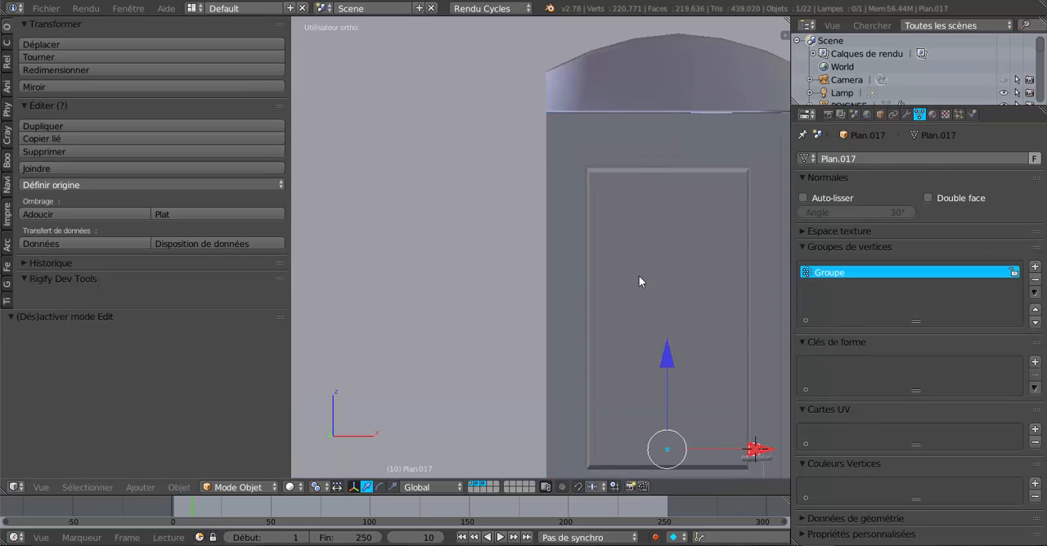
{"action": "middle_click_drag", "start_coordinate": [639, 276], "coordinate": [607, 295]}
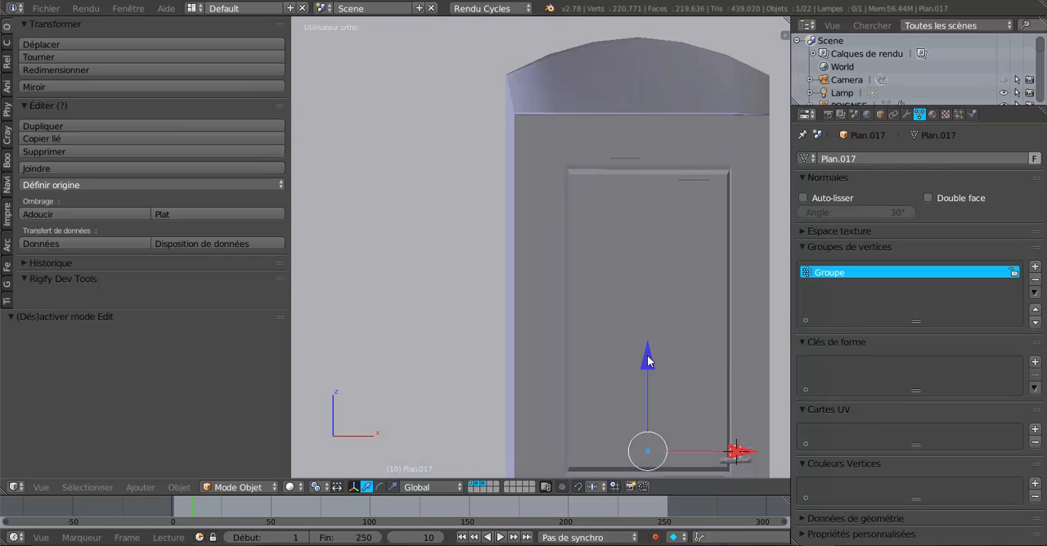
{"action": "left_click_drag", "start_coordinate": [647, 360], "coordinate": [652, 340]}
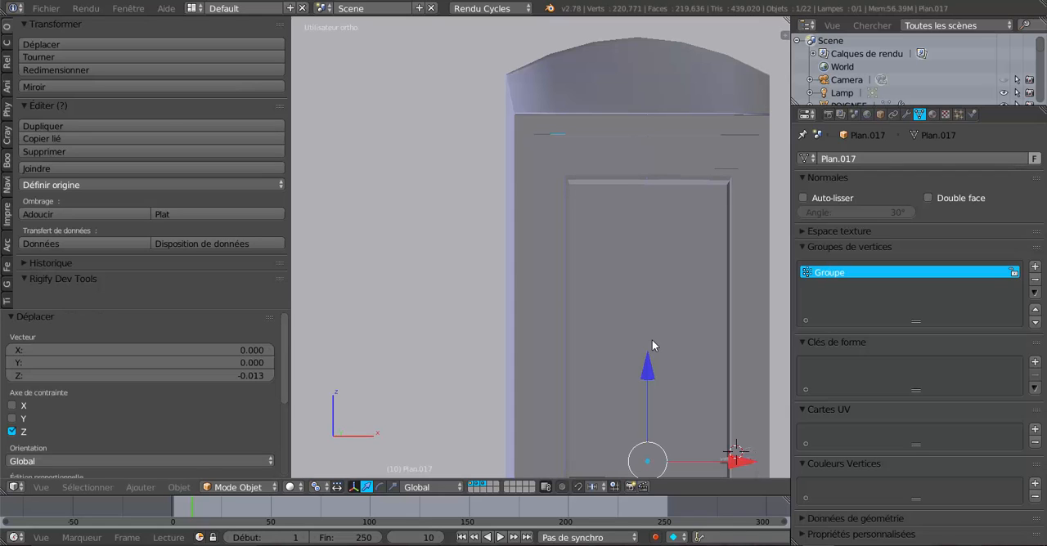
{"action": "key", "text": "ctrl+z"}
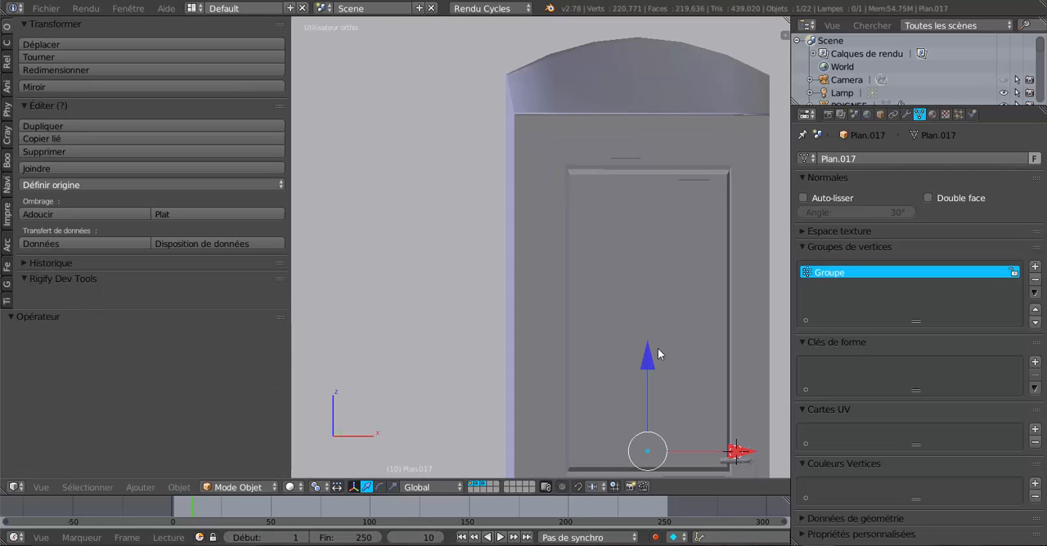
Step: Select the door frame in the arched opening and raise it by about 0.004 along Z
{"action": "right_click", "coordinate": [667, 118]}
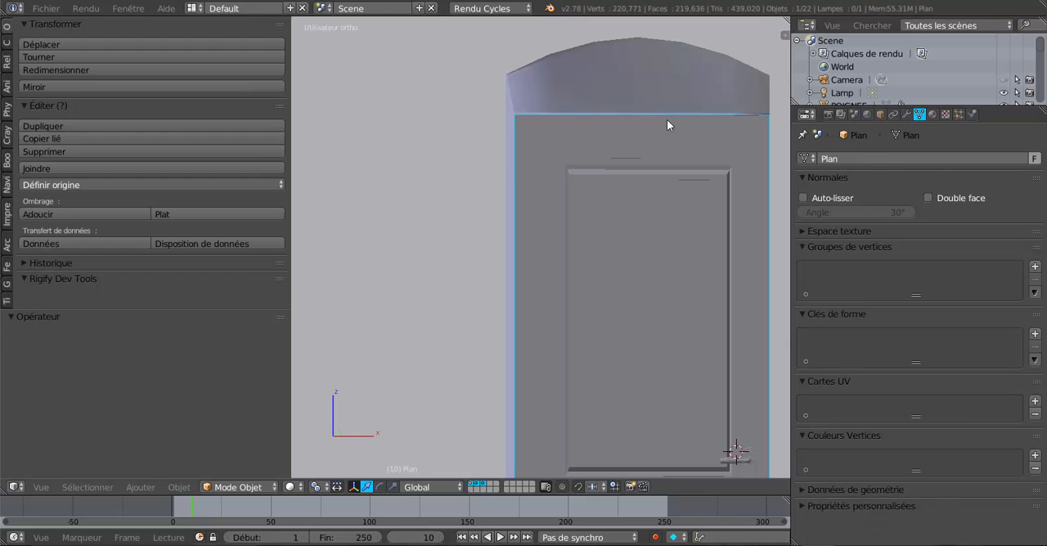
{"action": "scroll", "coordinate": [677, 343], "scroll_direction": "down", "scroll_amount": 5}
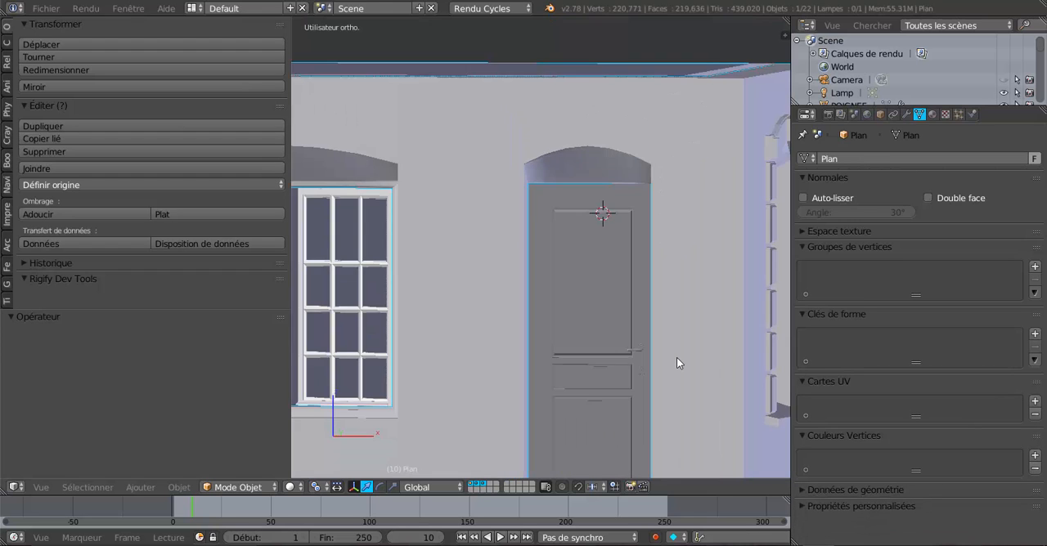
{"action": "scroll", "coordinate": [533, 278], "scroll_direction": "up", "scroll_amount": 4}
{"action": "scroll", "coordinate": [534, 272], "scroll_direction": "up", "scroll_amount": 3}
{"action": "middle_click_drag", "start_coordinate": [622, 229], "coordinate": [618, 364], "text": "shift"}
{"action": "middle_click_drag", "start_coordinate": [620, 363], "coordinate": [641, 283]}
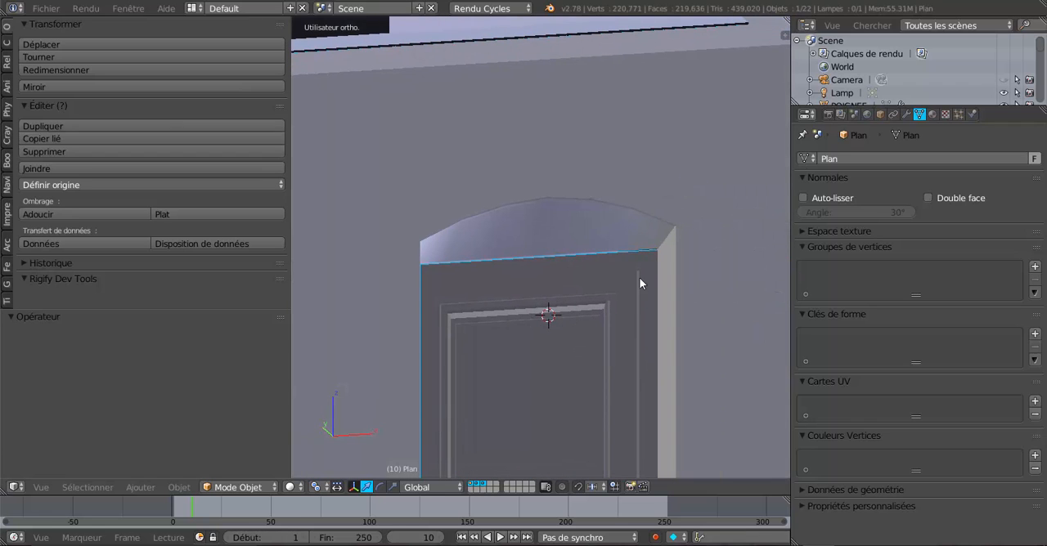
{"action": "right_click", "coordinate": [651, 268]}
{"action": "scroll", "coordinate": [613, 342], "scroll_direction": "down", "scroll_amount": 4}
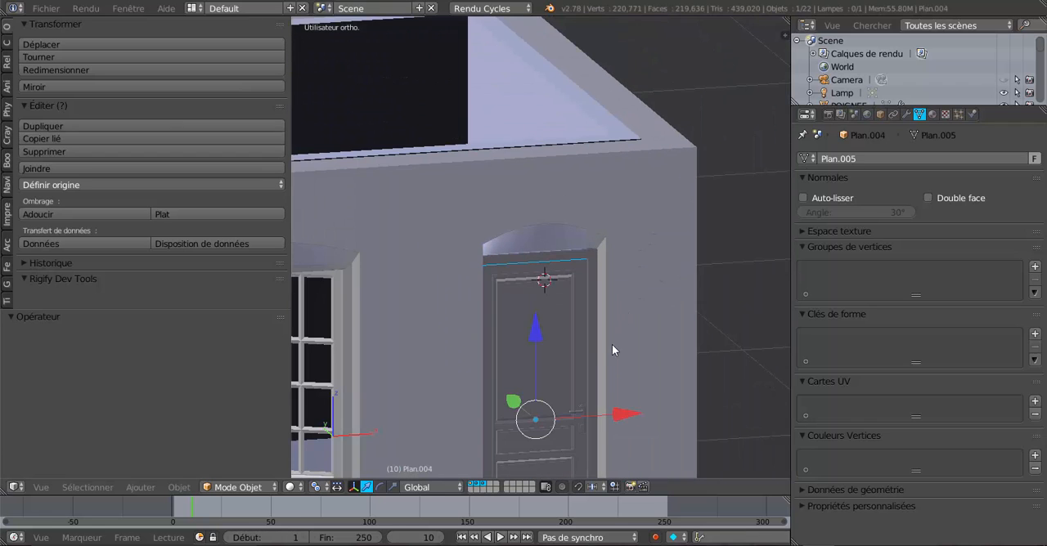
{"action": "left_click_drag", "start_coordinate": [535, 332], "coordinate": [535, 327]}
{"action": "middle_click_drag", "start_coordinate": [535, 328], "coordinate": [506, 296]}
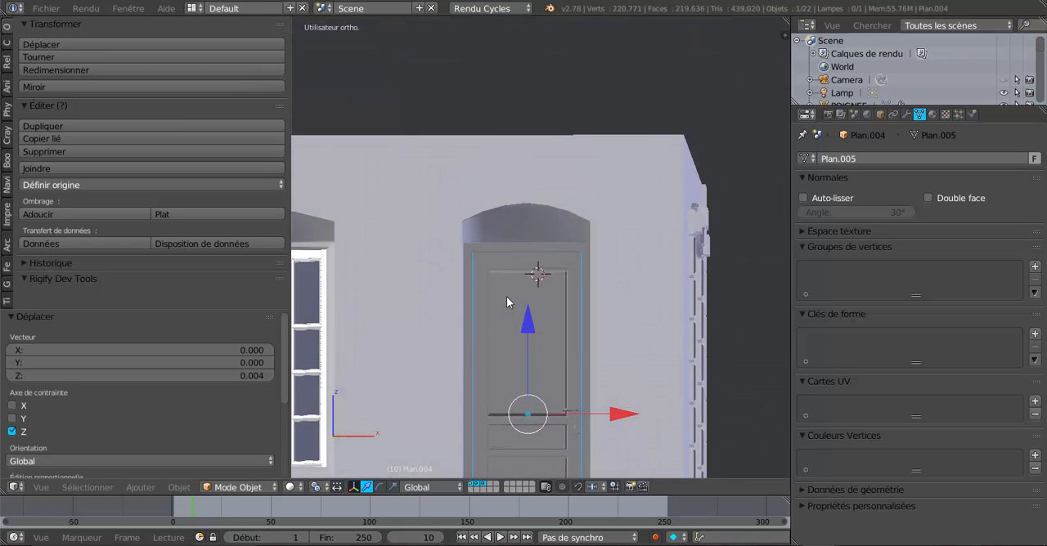
Step: Examine the fit of the door frame and the door leaf in the opening, viewing each mesh in edit mode
{"action": "key", "text": "KP_1"}
{"action": "scroll", "coordinate": [507, 299], "scroll_direction": "up", "scroll_amount": 5}
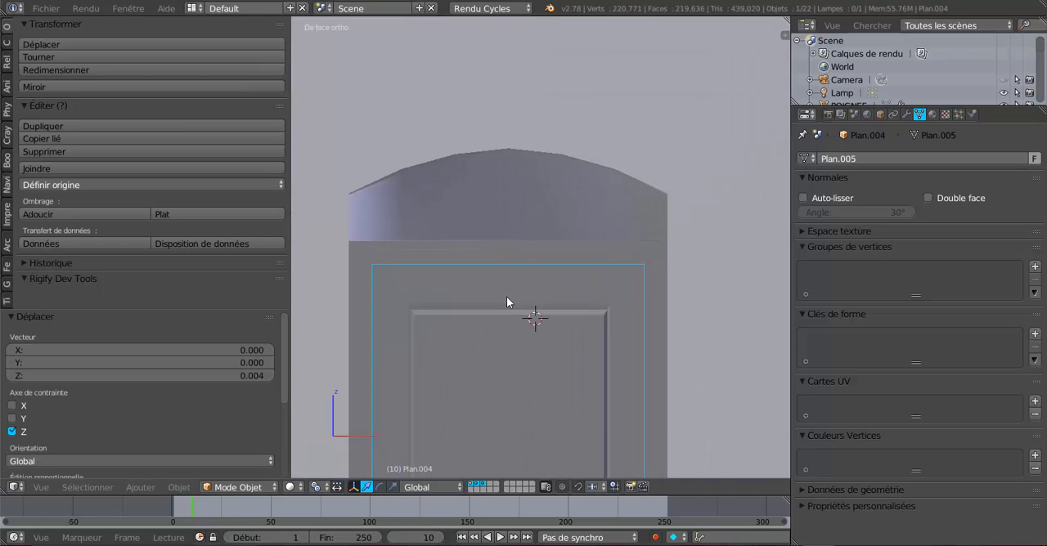
{"action": "scroll", "coordinate": [508, 296], "scroll_direction": "down", "scroll_amount": 2}
{"action": "middle_click_drag", "start_coordinate": [512, 302], "coordinate": [586, 224]}
{"action": "key", "text": "Tab"}
{"action": "middle_click_drag", "start_coordinate": [542, 232], "coordinate": [567, 259]}
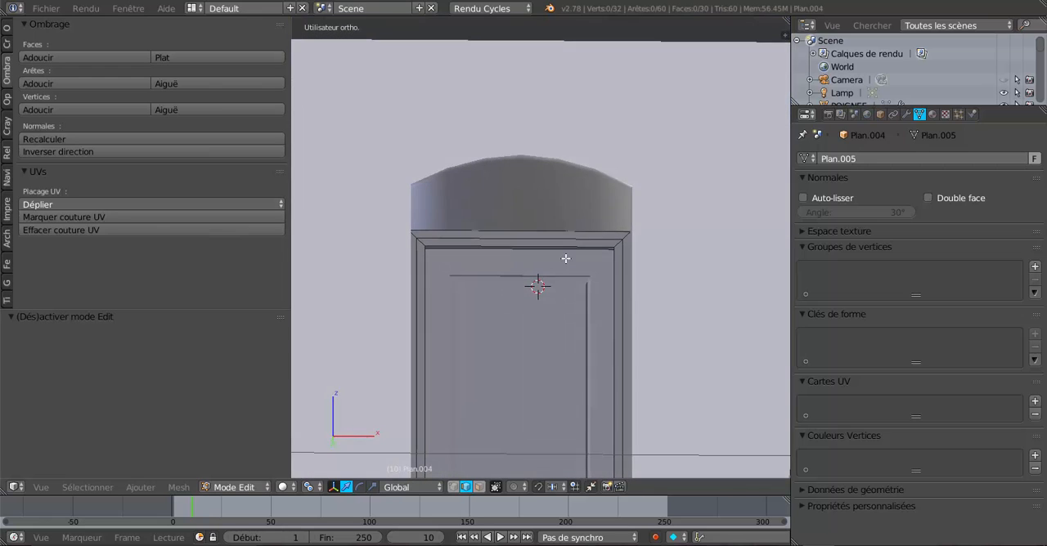
{"action": "scroll", "coordinate": [567, 273], "scroll_direction": "up", "scroll_amount": 4}
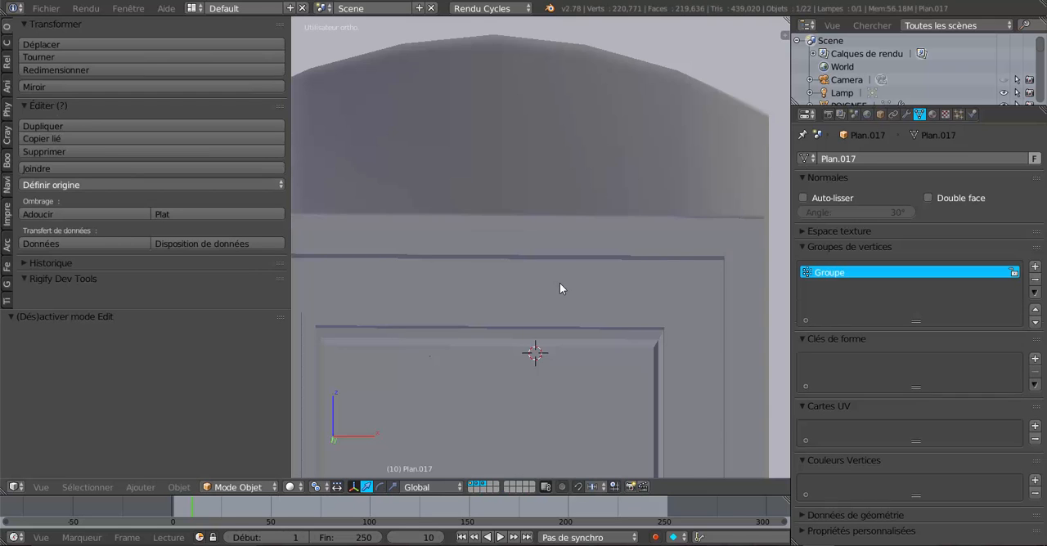
{"action": "scroll", "coordinate": [560, 283], "scroll_direction": "down", "scroll_amount": 5}
{"action": "key", "text": "Tab"}
{"action": "scroll", "coordinate": [561, 288], "scroll_direction": "down", "scroll_amount": 4}
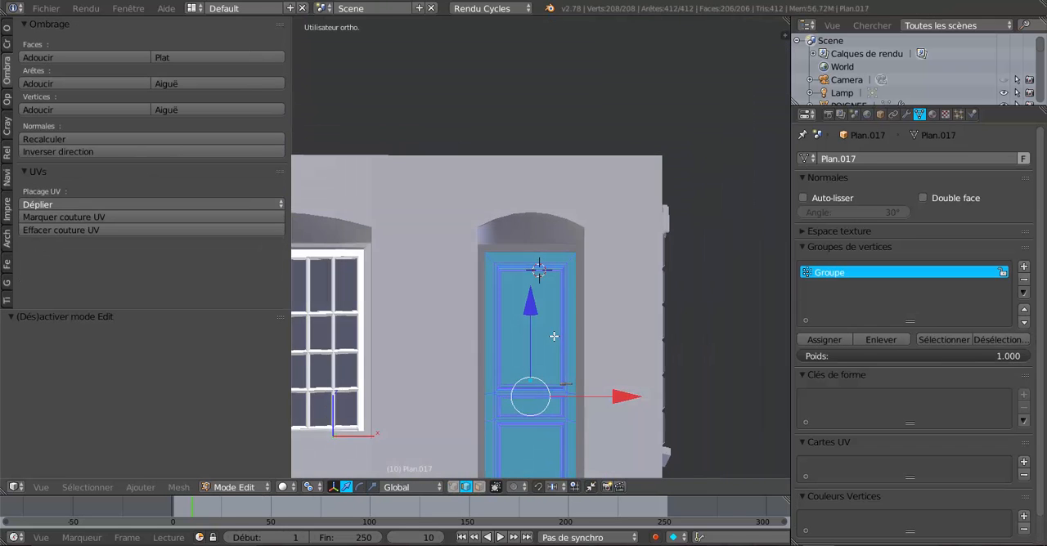
Step: Return to object mode and examine the door handle and its plate against the door panels up close
{"action": "middle_click_drag", "start_coordinate": [553, 332], "coordinate": [565, 388]}
{"action": "scroll", "coordinate": [554, 320], "scroll_direction": "up", "scroll_amount": 4}
{"action": "scroll", "coordinate": [520, 318], "scroll_direction": "down", "scroll_amount": 7}
{"action": "key", "text": "Tab"}
{"action": "scroll", "coordinate": [564, 350], "scroll_direction": "up", "scroll_amount": 2}
{"action": "scroll", "coordinate": [563, 384], "scroll_direction": "up", "scroll_amount": 1}
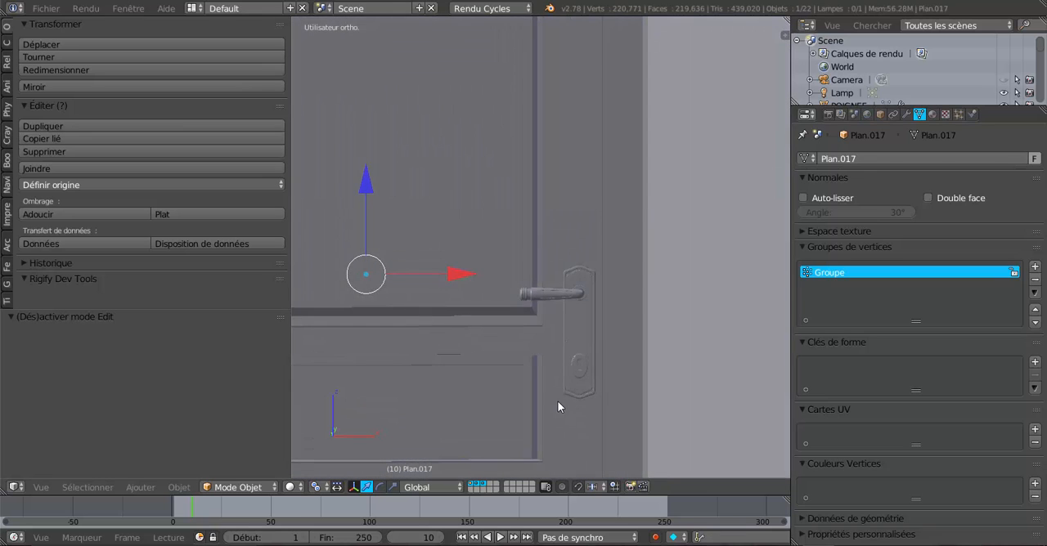
{"action": "scroll", "coordinate": [568, 402], "scroll_direction": "up", "scroll_amount": 1}
{"action": "scroll", "coordinate": [572, 391], "scroll_direction": "down", "scroll_amount": 3}
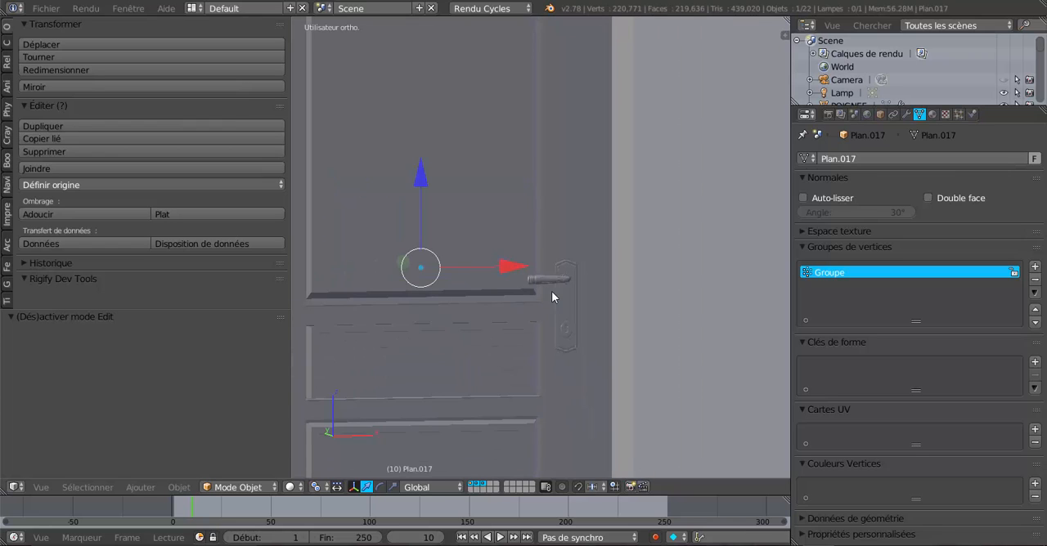
{"action": "scroll", "coordinate": [565, 295], "scroll_direction": "up", "scroll_amount": 3}
{"action": "middle_click_drag", "start_coordinate": [570, 301], "coordinate": [596, 297]}
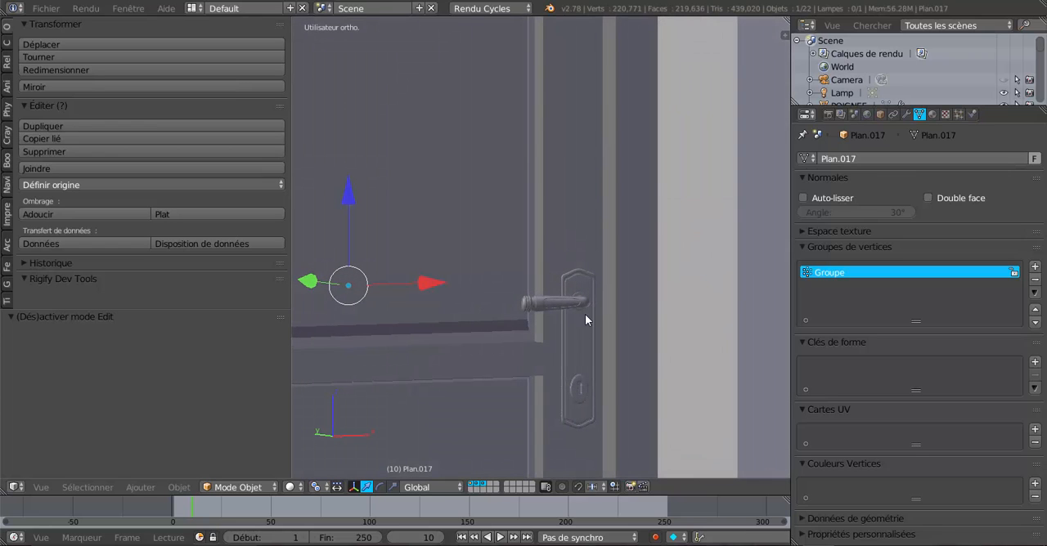
Step: Select the door handle, try shifting it by about -0.001 along X, and undo the move
{"action": "middle_click_drag", "start_coordinate": [563, 342], "coordinate": [568, 347]}
{"action": "right_click", "coordinate": [575, 339]}
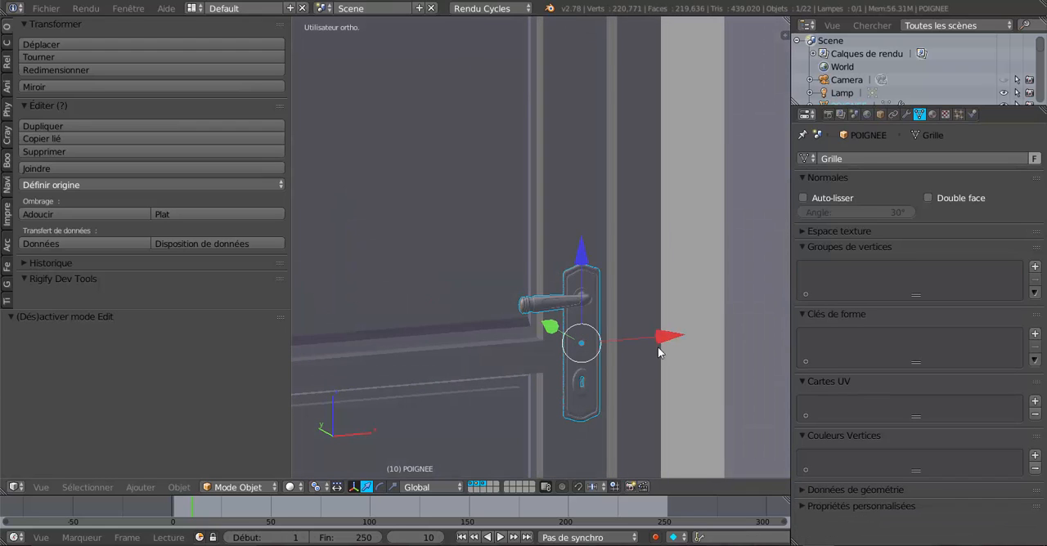
{"action": "mouse_move", "coordinate": [657, 347]}
{"action": "middle_mouse_down"}
{"action": "mouse_move", "coordinate": [655, 376]}
{"action": "mouse_move", "coordinate": [649, 364]}
{"action": "middle_mouse_up"}
{"action": "left_click_drag", "start_coordinate": [668, 314], "coordinate": [668, 316]}
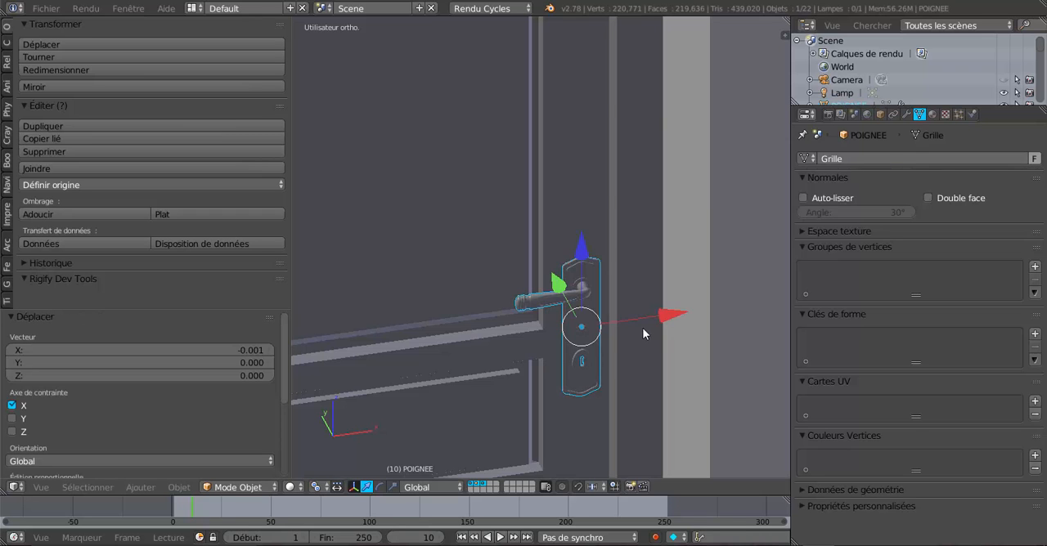
{"action": "middle_click_drag", "start_coordinate": [639, 330], "coordinate": [595, 307]}
{"action": "middle_click_drag", "start_coordinate": [589, 235], "coordinate": [654, 353]}
{"action": "scroll", "coordinate": [625, 273], "scroll_direction": "up", "scroll_amount": 2}
{"action": "key", "text": "ctrl+z"}
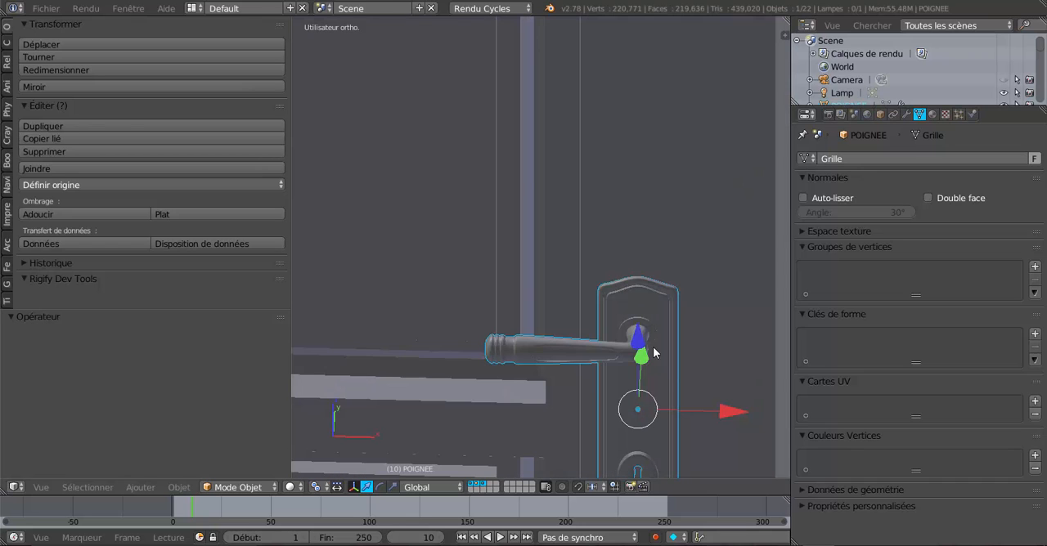
Step: Shift the door handle by about -0.0003 along X so it sits slightly closer to the panels
{"action": "left_click_drag", "start_coordinate": [728, 416], "coordinate": [723, 410]}
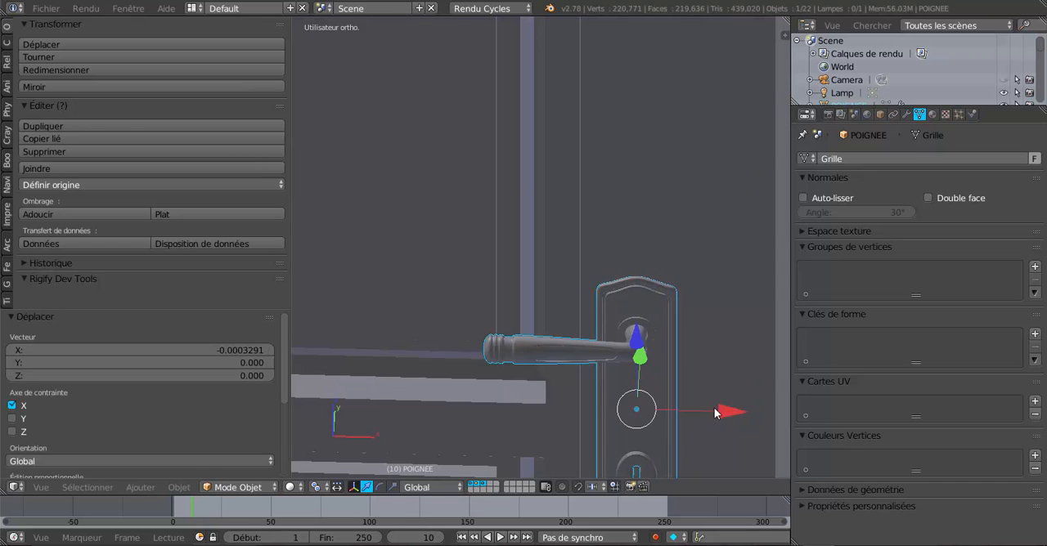
{"action": "middle_click_drag", "start_coordinate": [714, 408], "coordinate": [739, 354]}
{"action": "scroll", "coordinate": [740, 353], "scroll_direction": "down", "scroll_amount": 5}
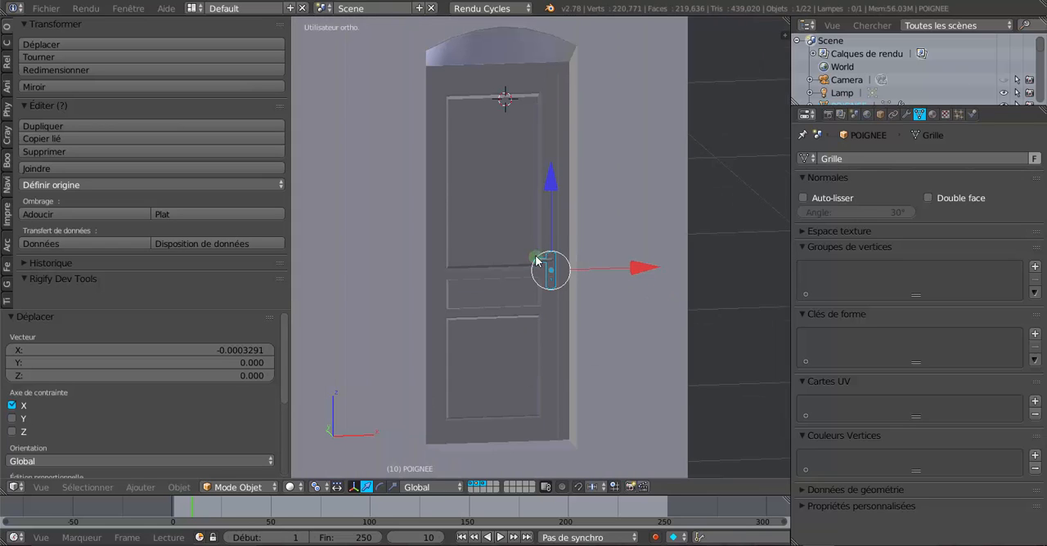
{"action": "scroll", "coordinate": [535, 260], "scroll_direction": "up", "scroll_amount": 2}
{"action": "scroll", "coordinate": [538, 291], "scroll_direction": "up", "scroll_amount": 2}
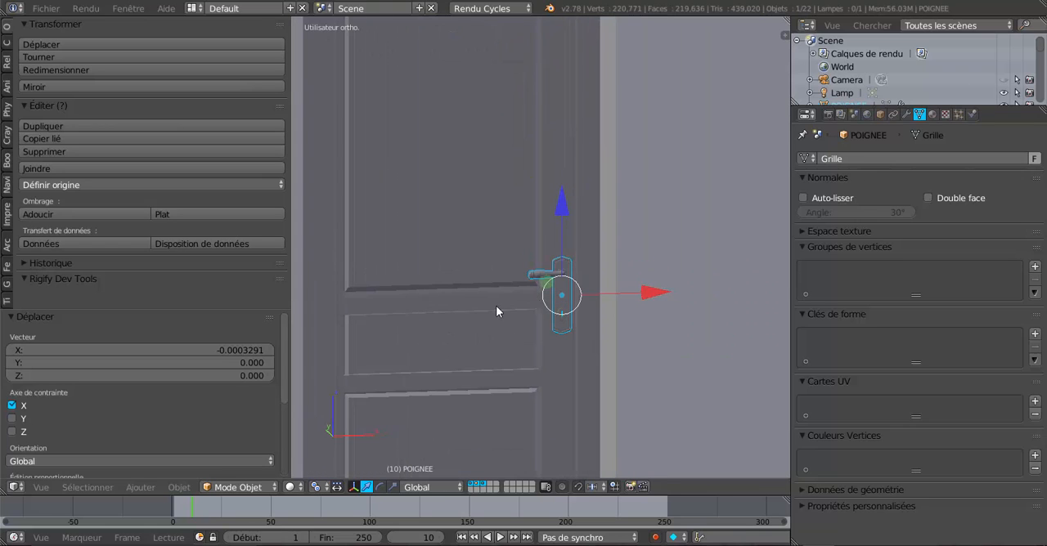
{"action": "mouse_move", "coordinate": [496, 305]}
{"action": "middle_mouse_down"}
{"action": "mouse_move", "coordinate": [465, 329]}
{"action": "mouse_move", "coordinate": [481, 326]}
{"action": "mouse_move", "coordinate": [437, 322]}
{"action": "mouse_move", "coordinate": [431, 266]}
{"action": "mouse_move", "coordinate": [491, 264]}
{"action": "mouse_move", "coordinate": [484, 299]}
{"action": "middle_mouse_up"}
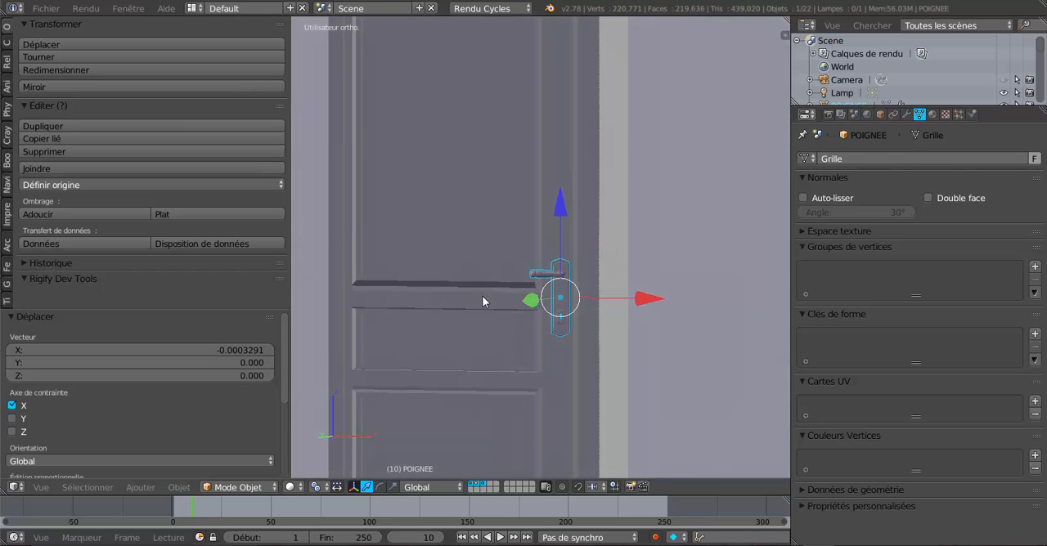
Step: Examine the door, its frame and the handle from both the outside and the inside of the house
{"action": "scroll", "coordinate": [483, 302], "scroll_direction": "down", "scroll_amount": 4}
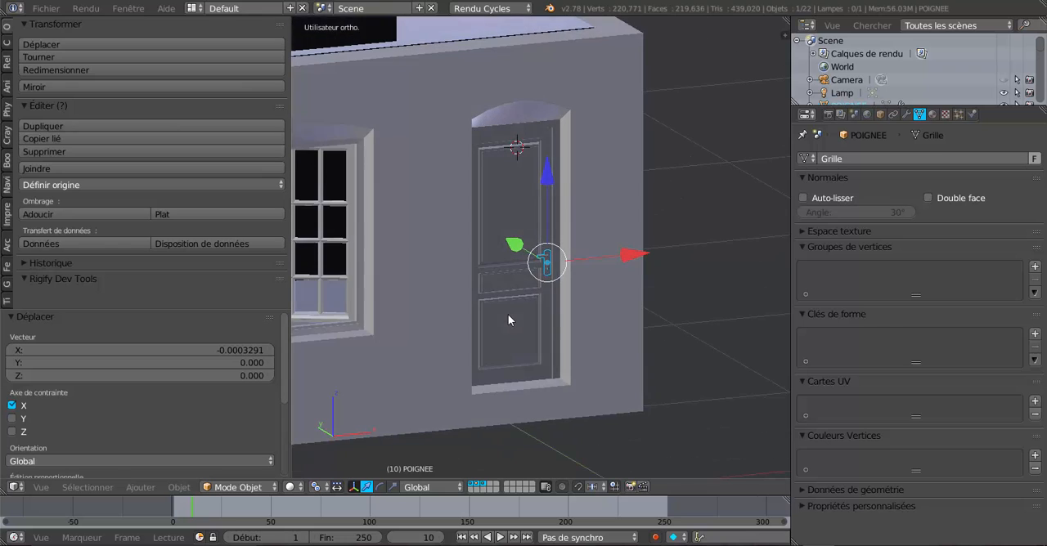
{"action": "scroll", "coordinate": [508, 314], "scroll_direction": "up", "scroll_amount": 3}
{"action": "middle_click_drag", "start_coordinate": [502, 293], "coordinate": [638, 284]}
{"action": "scroll", "coordinate": [570, 266], "scroll_direction": "up", "scroll_amount": 2}
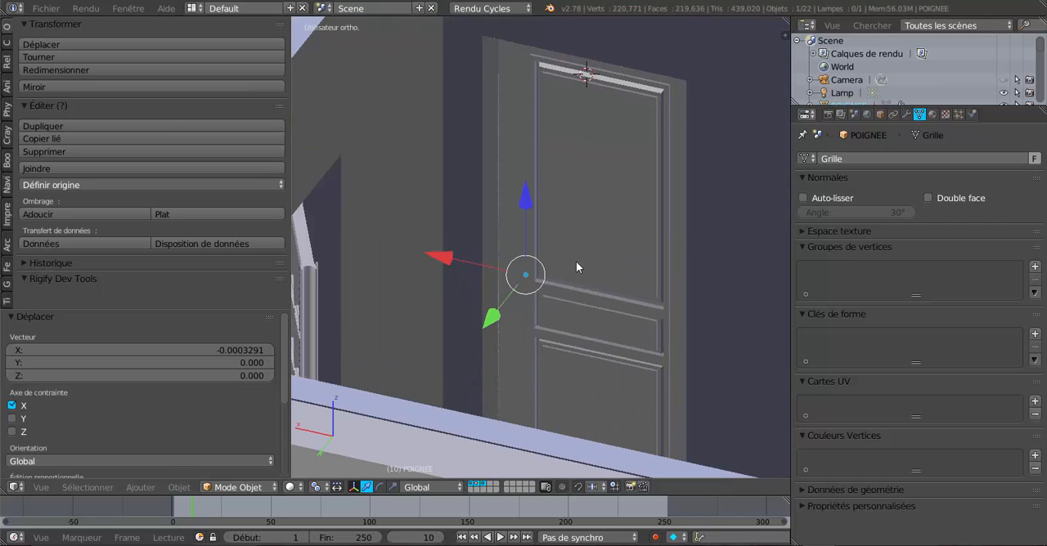
{"action": "middle_click_drag", "start_coordinate": [576, 261], "coordinate": [552, 282], "text": "shift"}
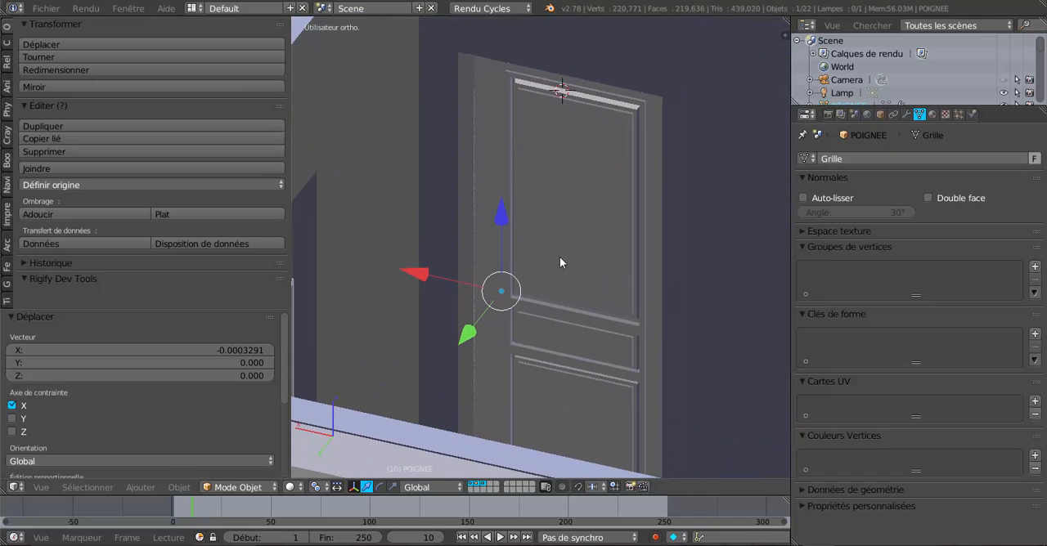
{"action": "middle_click_drag", "start_coordinate": [560, 176], "coordinate": [579, 264]}
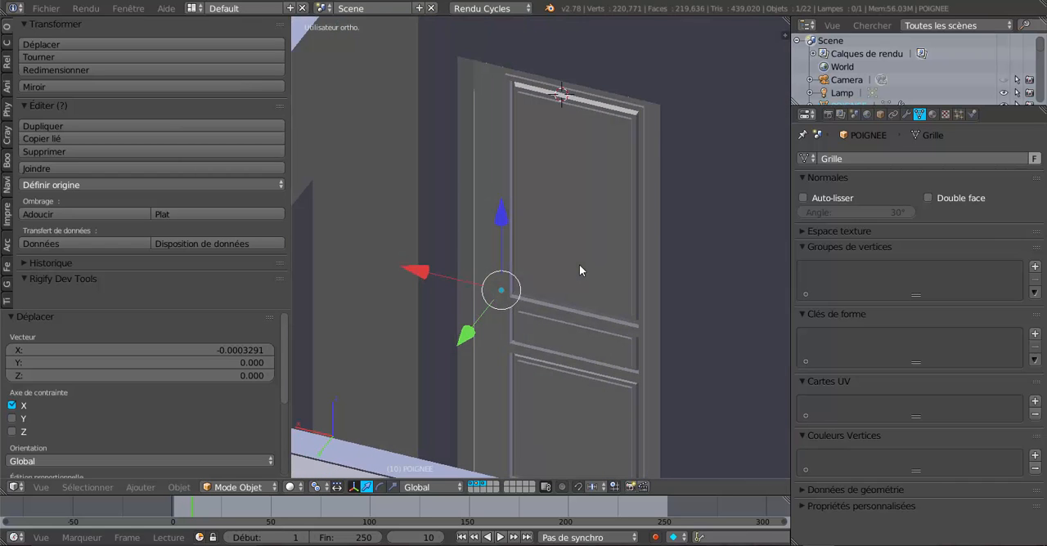
{"action": "scroll", "coordinate": [579, 264], "scroll_direction": "up", "scroll_amount": 2}
{"action": "scroll", "coordinate": [579, 264], "scroll_direction": "down", "scroll_amount": 2}
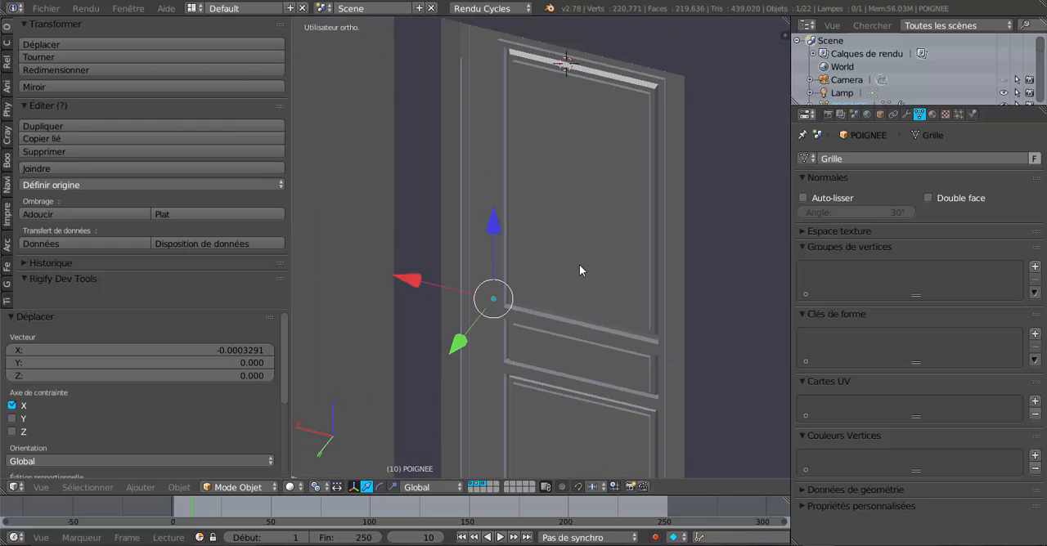
{"action": "middle_click_drag", "start_coordinate": [579, 271], "coordinate": [316, 252]}
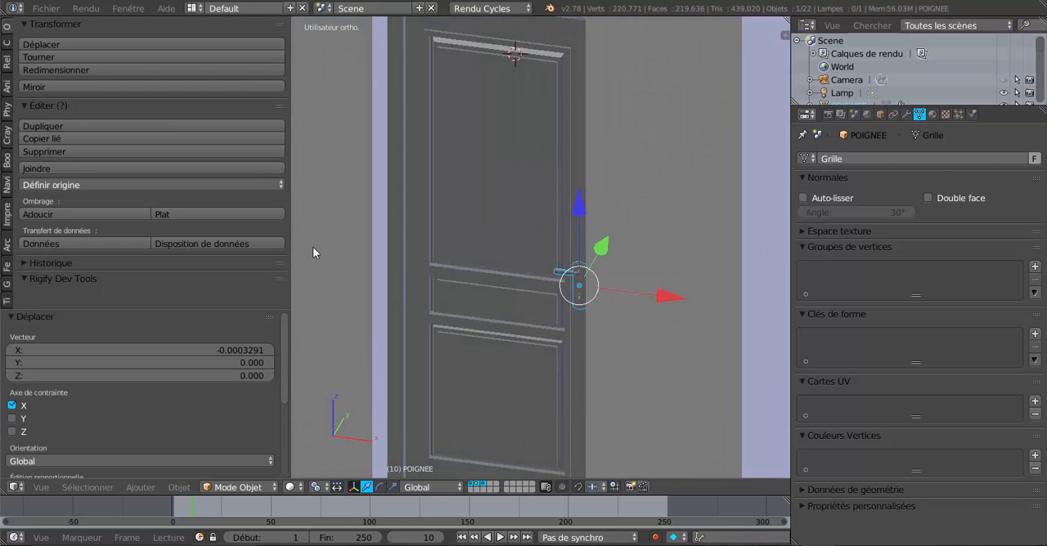
{"action": "mouse_move", "coordinate": [444, 248]}
{"action": "middle_mouse_down", "text": "shift"}
{"action": "mouse_move", "coordinate": [459, 308]}
{"action": "mouse_move", "coordinate": [448, 238]}
{"action": "mouse_move", "coordinate": [484, 203]}
{"action": "mouse_move", "coordinate": [446, 196]}
{"action": "mouse_move", "coordinate": [480, 254]}
{"action": "mouse_move", "coordinate": [493, 253]}
{"action": "middle_mouse_up", "text": "shift"}
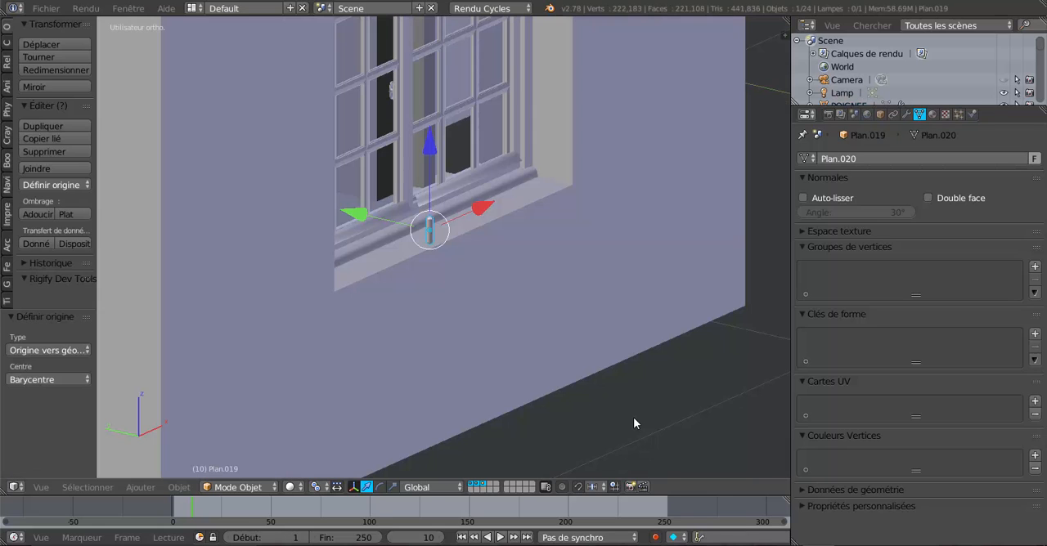
Step: Move the small hinge pin at the window sill by about -0.033 and -0.129 along Y, and set its origin to its geometry
{"action": "left_click", "coordinate": [533, 229]}
{"action": "scroll", "coordinate": [447, 241], "scroll_direction": "up", "scroll_amount": 1}
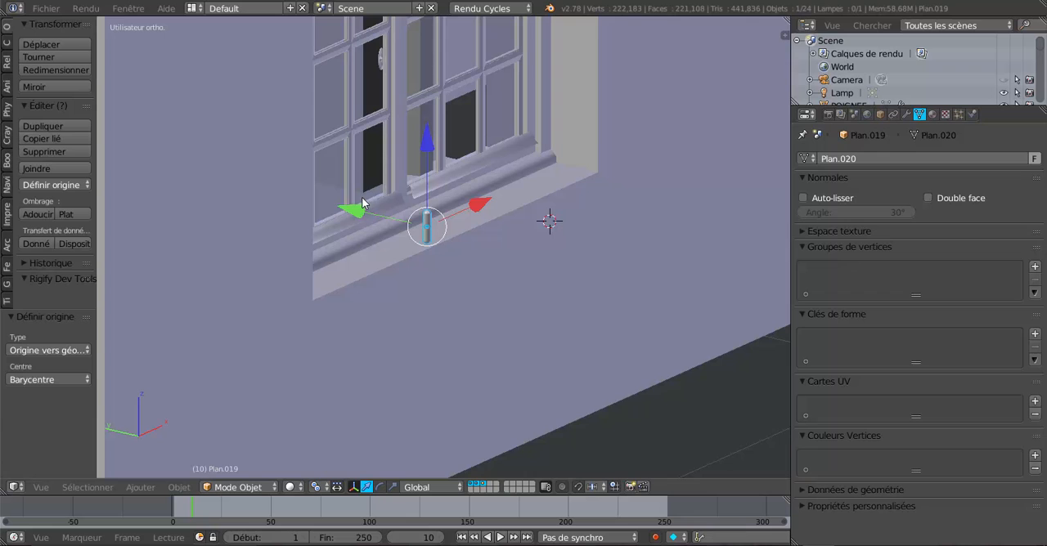
{"action": "scroll", "coordinate": [360, 206], "scroll_direction": "up", "scroll_amount": 2}
{"action": "left_click_drag", "start_coordinate": [350, 207], "coordinate": [381, 215]}
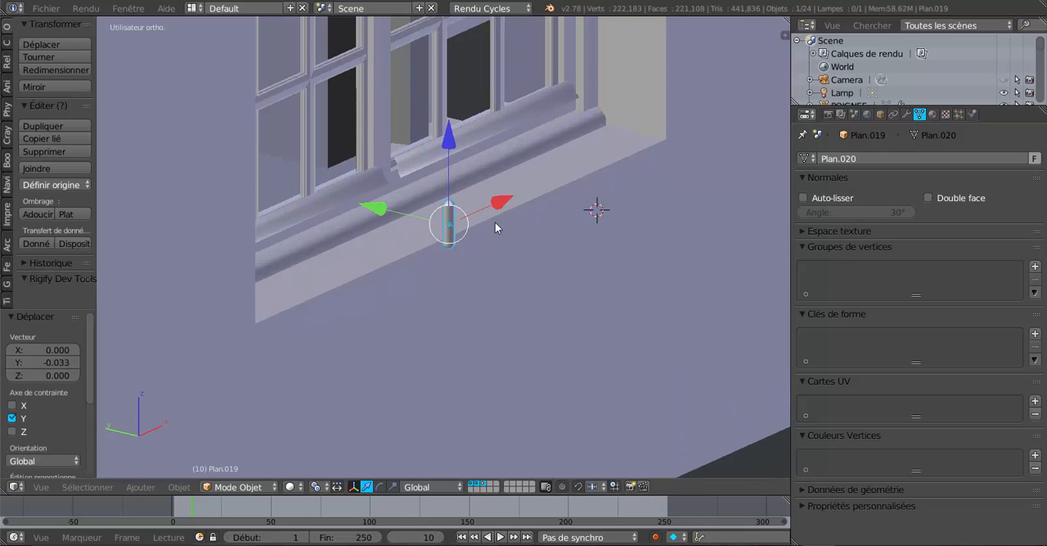
{"action": "mouse_move", "coordinate": [494, 227]}
{"action": "middle_mouse_down"}
{"action": "mouse_move", "coordinate": [376, 245]}
{"action": "mouse_move", "coordinate": [493, 227]}
{"action": "middle_mouse_up"}
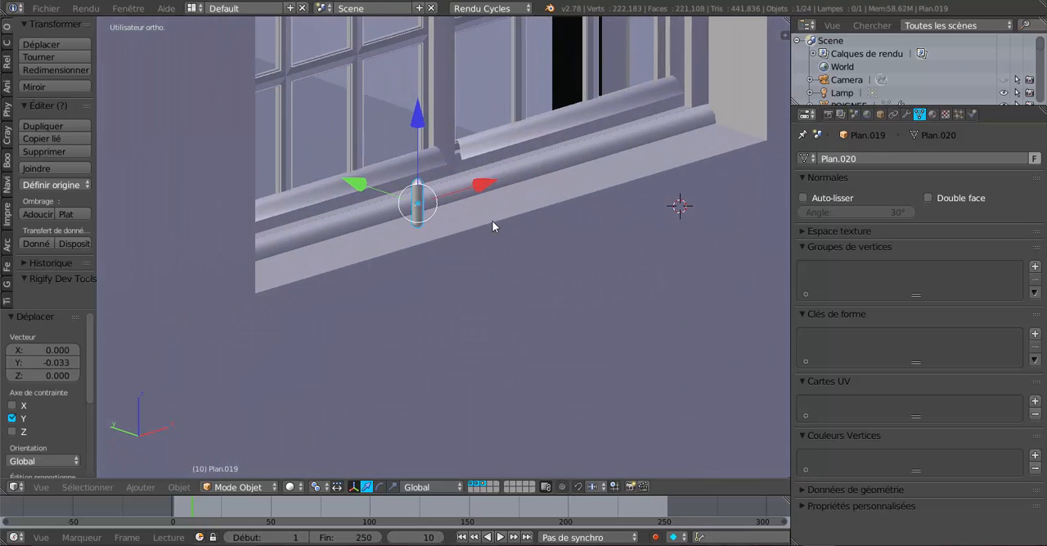
{"action": "scroll", "coordinate": [458, 228], "scroll_direction": "down", "scroll_amount": 3}
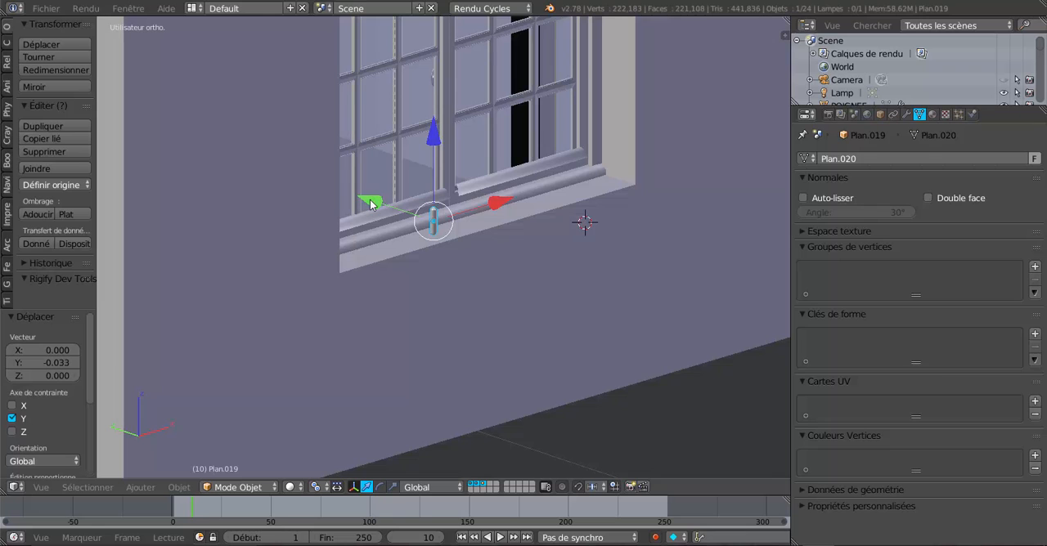
{"action": "middle_click_drag", "start_coordinate": [457, 232], "coordinate": [494, 236]}
{"action": "left_click_drag", "start_coordinate": [414, 203], "coordinate": [481, 220]}
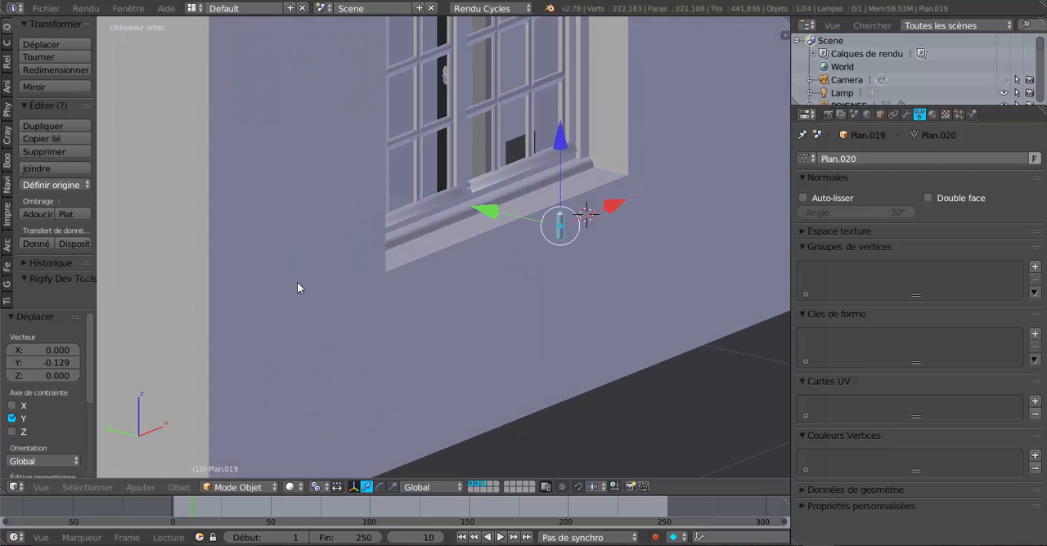
{"action": "left_click", "coordinate": [38, 186]}
{"action": "left_click", "coordinate": [62, 215]}
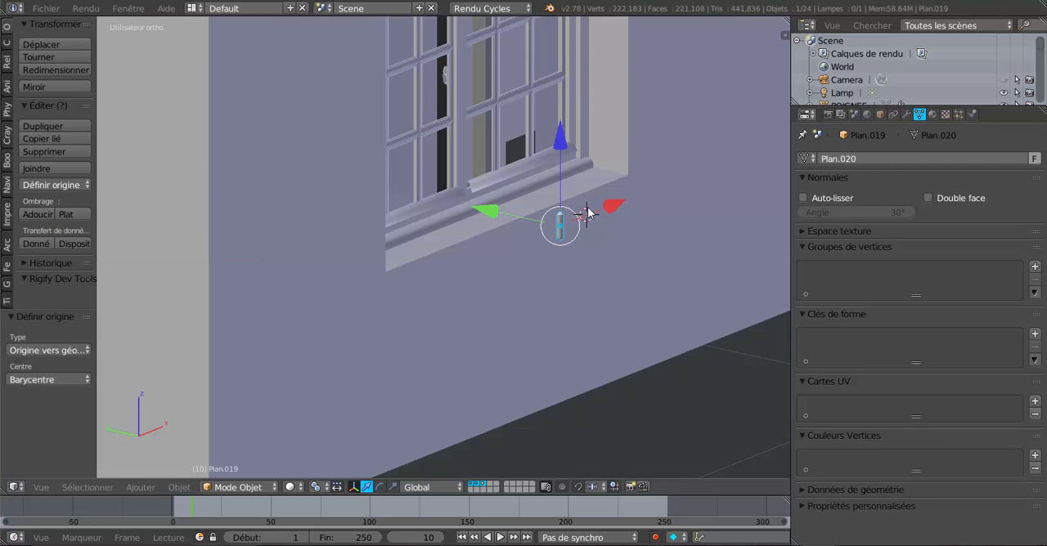
Step: Carry the hinge pin away from the window by about 0.784 along X, 0.289 and 0.295 along Y, and 0.124 along Z
{"action": "scroll", "coordinate": [612, 216], "scroll_direction": "down", "scroll_amount": 3}
{"action": "left_click_drag", "start_coordinate": [564, 214], "coordinate": [717, 174]}
{"action": "key", "text": "KP_Decimal"}
{"action": "left_click_drag", "start_coordinate": [491, 218], "coordinate": [642, 174]}
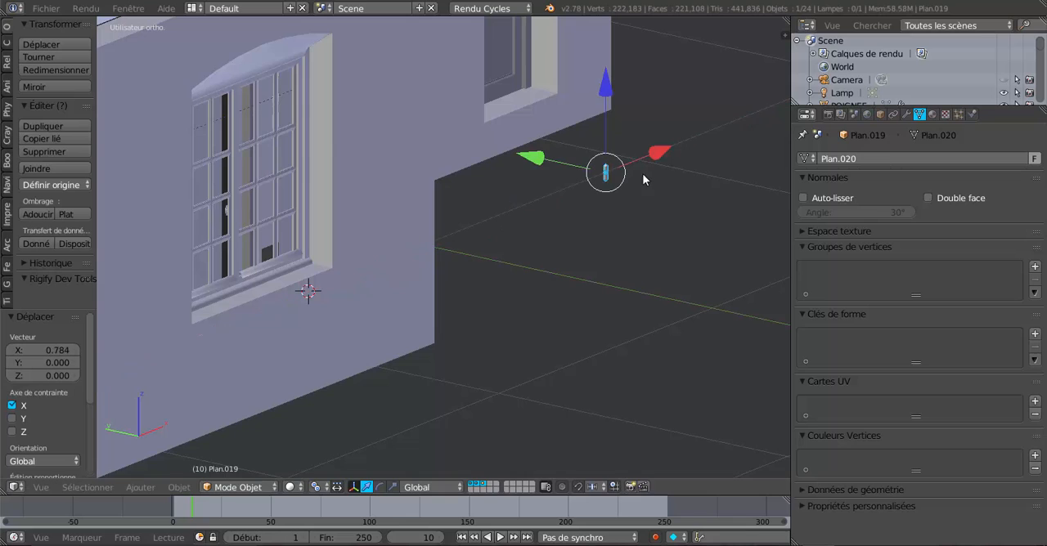
{"action": "left_click_drag", "start_coordinate": [529, 159], "coordinate": [459, 117]}
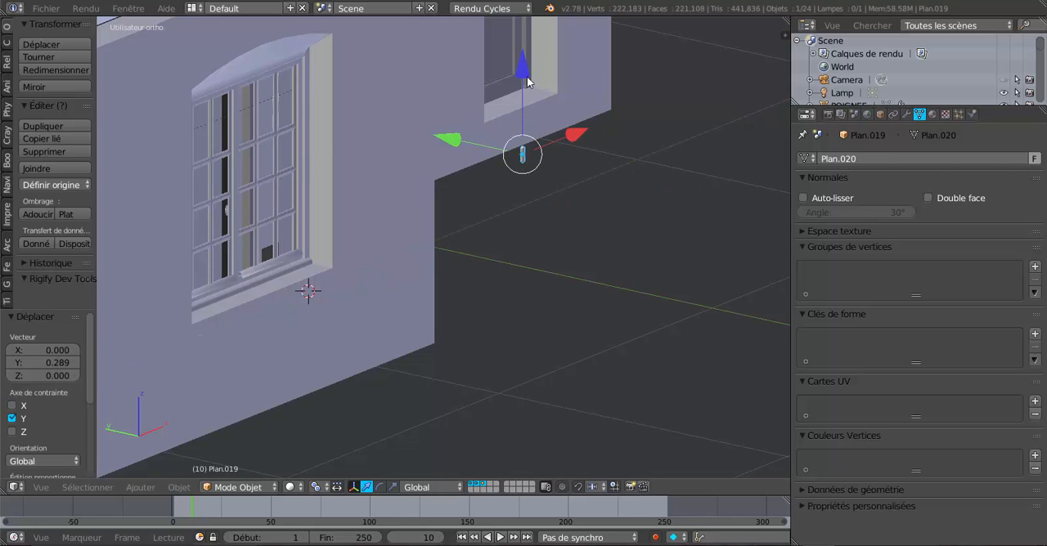
{"action": "left_click_drag", "start_coordinate": [527, 77], "coordinate": [523, 28]}
{"action": "left_click_drag", "start_coordinate": [446, 95], "coordinate": [364, 56]}
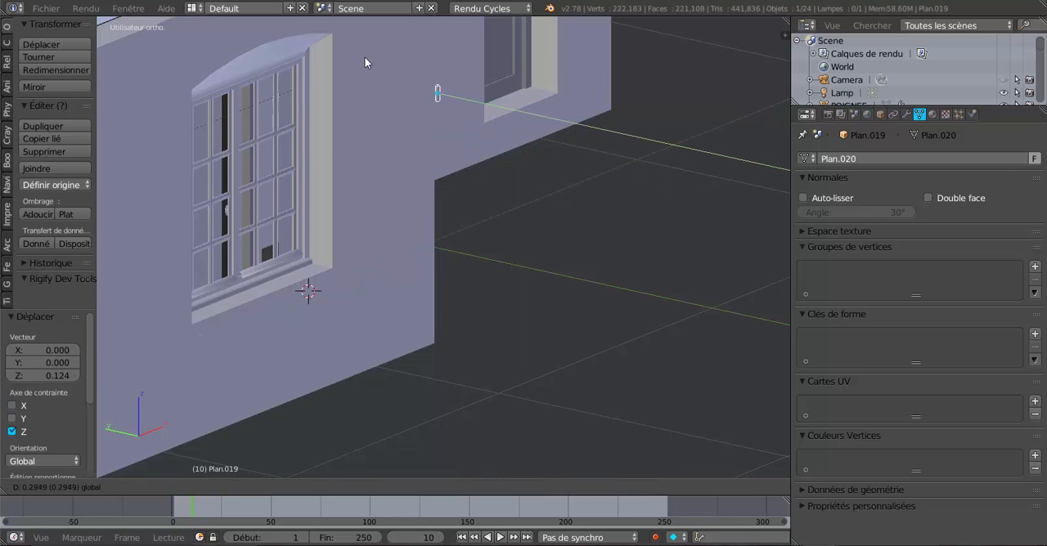
Step: Bring the hinge pin to the door's room by moving it about 1.160 along X and 0.958 along Y
{"action": "middle_click_drag", "start_coordinate": [364, 56], "coordinate": [575, 199]}
{"action": "scroll", "coordinate": [637, 147], "scroll_direction": "down", "scroll_amount": 3}
{"action": "scroll", "coordinate": [575, 198], "scroll_direction": "up", "scroll_amount": 3}
{"action": "scroll", "coordinate": [523, 196], "scroll_direction": "down", "scroll_amount": 2}
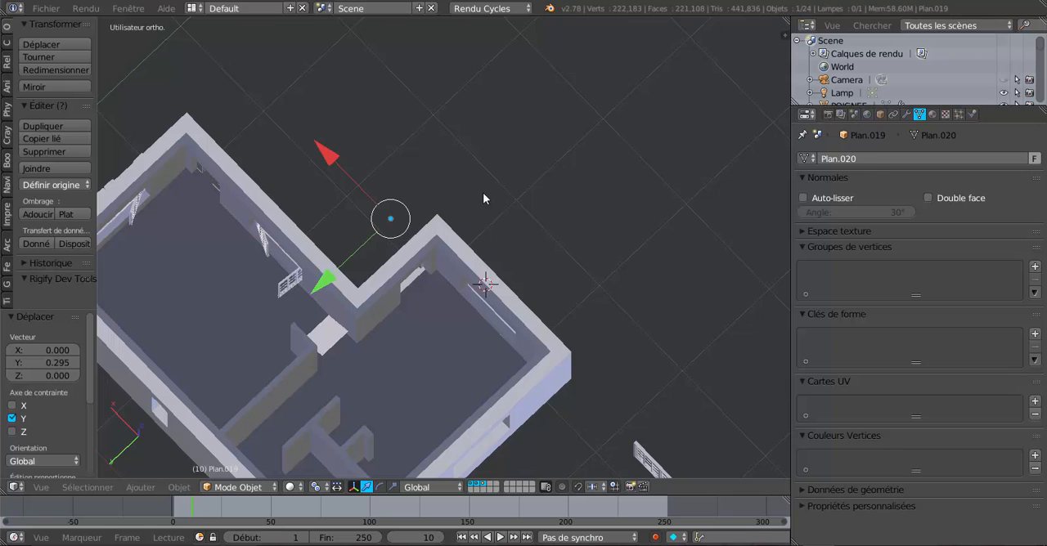
{"action": "left_click_drag", "start_coordinate": [334, 160], "coordinate": [229, 67]}
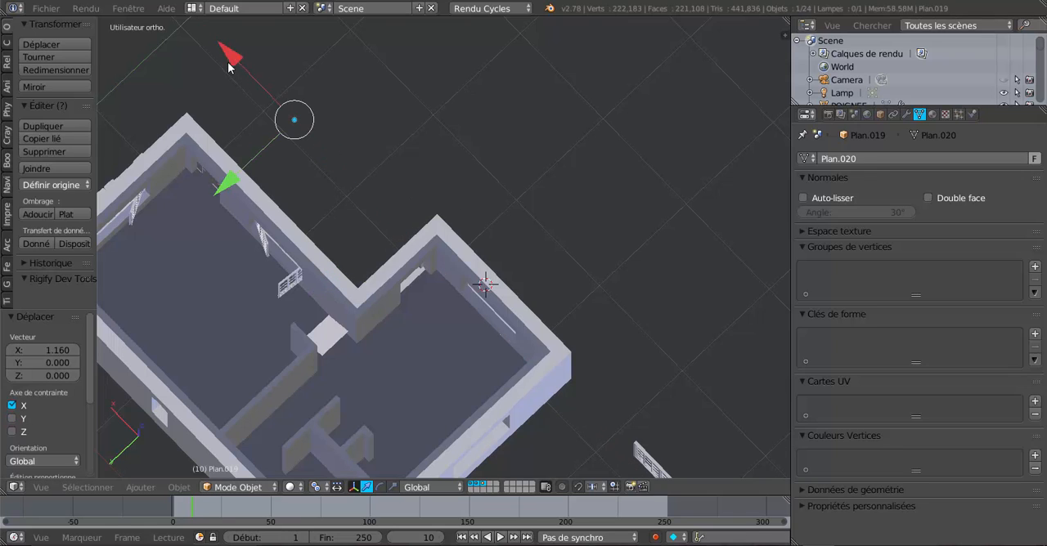
{"action": "left_click_drag", "start_coordinate": [229, 180], "coordinate": [131, 245]}
Step: Select the door frame in the house's arched door opening
{"action": "middle_click_drag", "start_coordinate": [217, 280], "coordinate": [299, 226]}
{"action": "scroll", "coordinate": [286, 240], "scroll_direction": "up", "scroll_amount": 5}
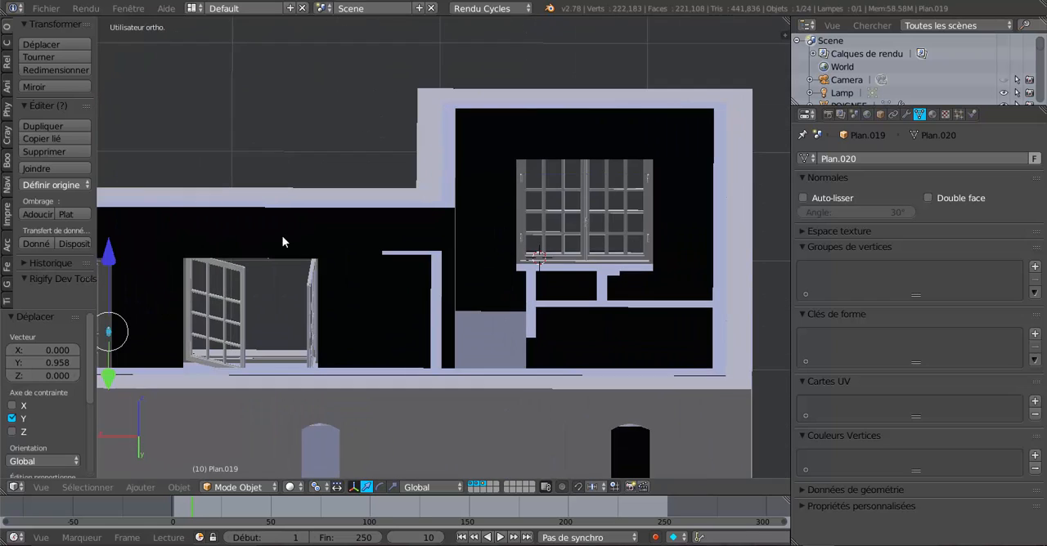
{"action": "middle_click_drag", "start_coordinate": [461, 169], "coordinate": [509, 149], "text": "shift"}
{"action": "scroll", "coordinate": [360, 222], "scroll_direction": "up", "scroll_amount": 2}
{"action": "middle_click_drag", "start_coordinate": [299, 212], "coordinate": [122, 225]}
{"action": "middle_click_drag", "start_coordinate": [360, 167], "coordinate": [352, 310], "text": "shift"}
{"action": "middle_click_drag", "start_coordinate": [315, 216], "coordinate": [205, 214]}
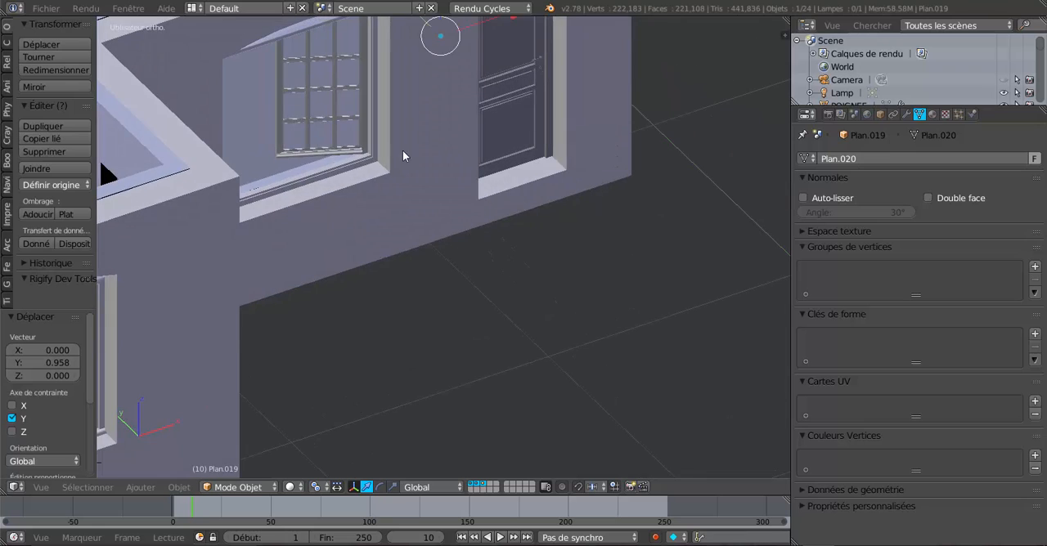
{"action": "middle_click_drag", "start_coordinate": [403, 150], "coordinate": [299, 316], "text": "shift"}
{"action": "right_click", "coordinate": [414, 202]}
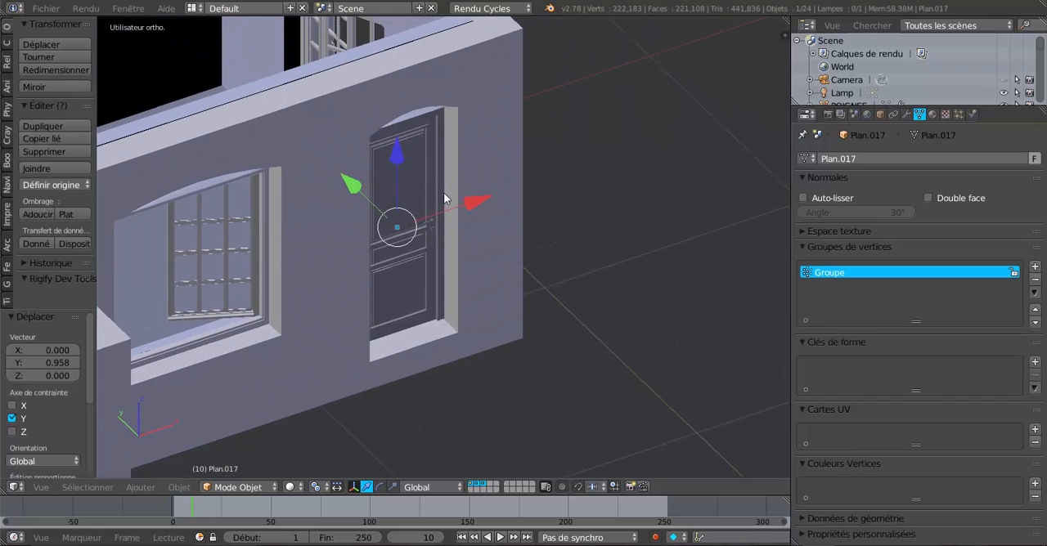
{"action": "scroll", "coordinate": [445, 199], "scroll_direction": "up", "scroll_amount": 3}
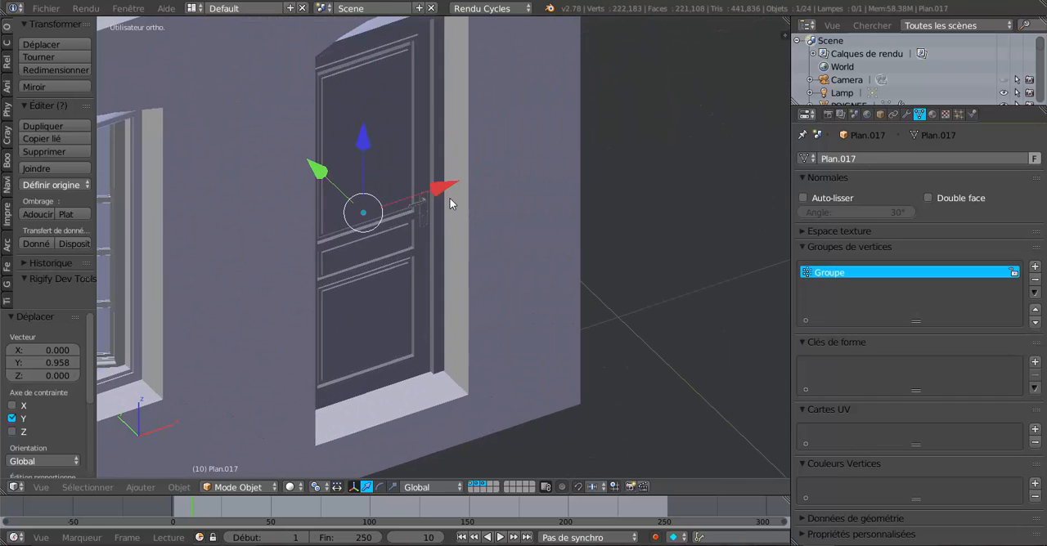
{"action": "right_click", "coordinate": [438, 148]}
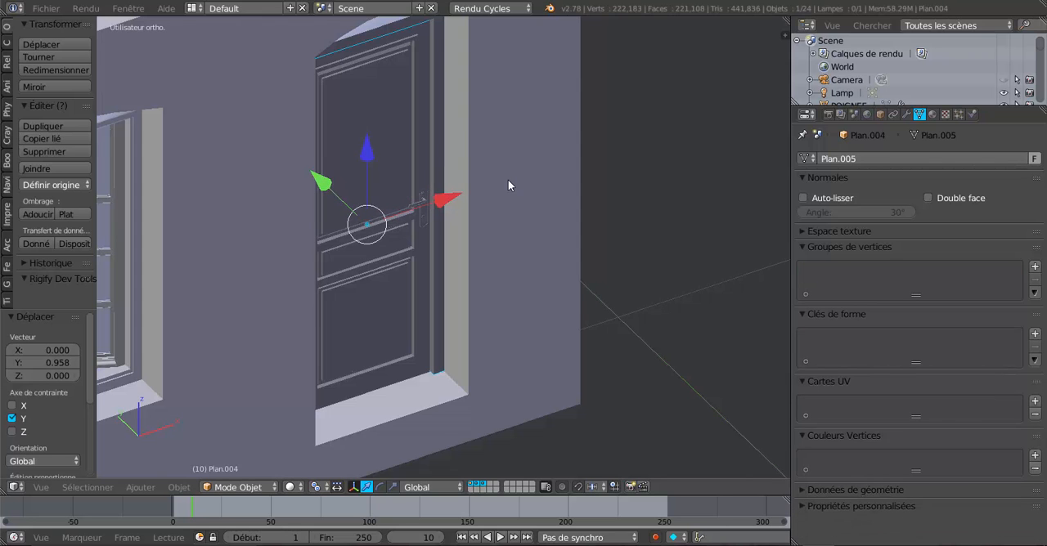
Step: Isolate the door frame together with the hinge pin in local view, leaving only the hinge pin selected
{"action": "middle_click_drag", "start_coordinate": [452, 170], "coordinate": [579, 188]}
{"action": "scroll", "coordinate": [580, 187], "scroll_direction": "down", "scroll_amount": 4}
{"action": "middle_click_drag", "start_coordinate": [379, 217], "coordinate": [617, 170], "text": "shift"}
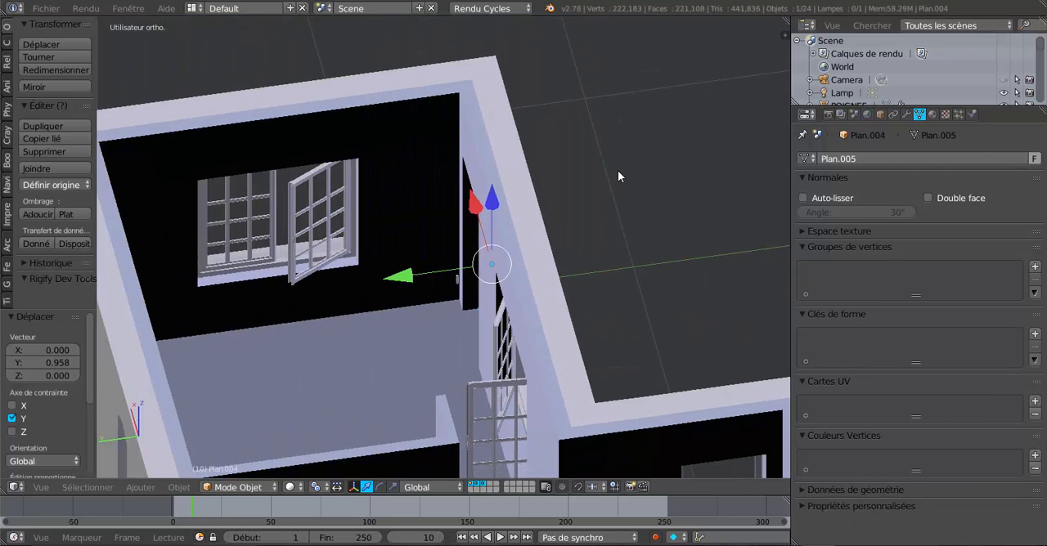
{"action": "scroll", "coordinate": [507, 213], "scroll_direction": "up", "scroll_amount": 4}
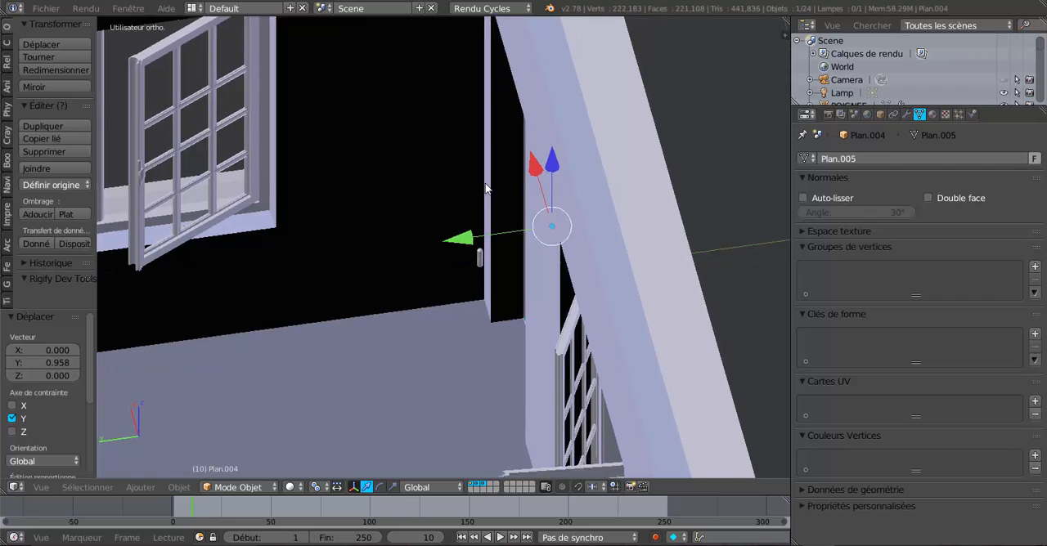
{"action": "middle_click_drag", "start_coordinate": [485, 184], "coordinate": [459, 103], "text": "shift"}
{"action": "scroll", "coordinate": [463, 178], "scroll_direction": "up", "scroll_amount": 3}
{"action": "right_click", "coordinate": [459, 134], "text": "shift"}
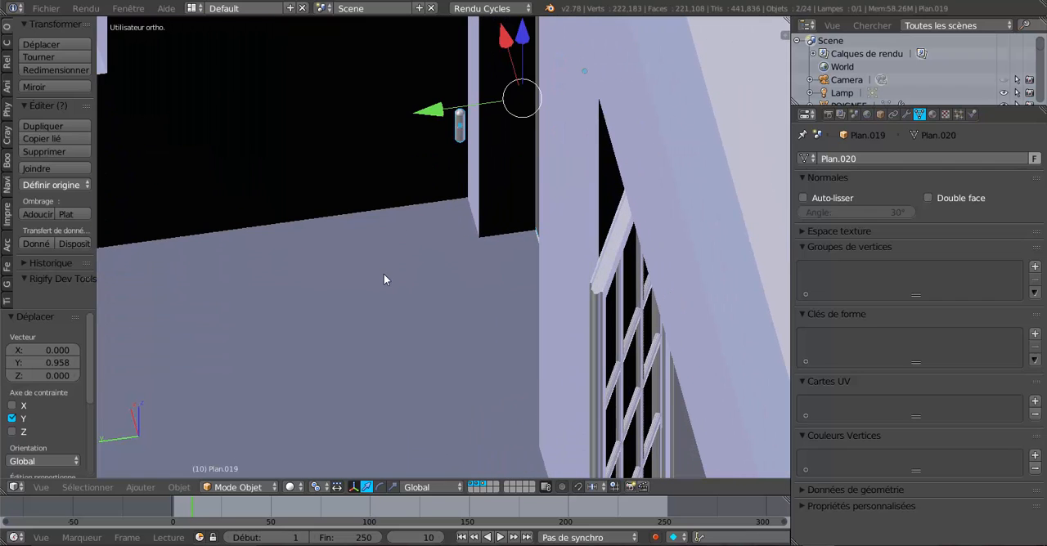
{"action": "key", "text": "KP_Divide"}
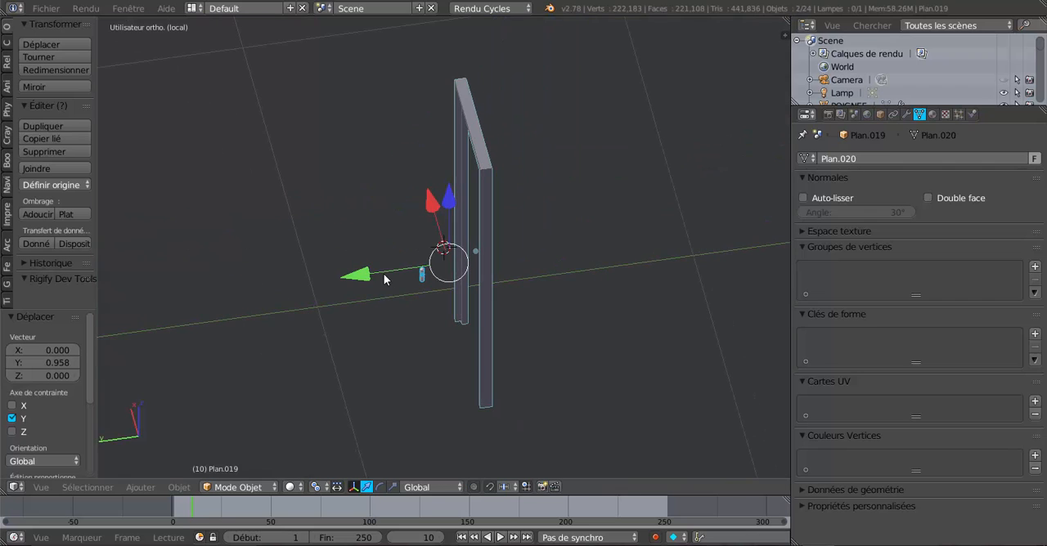
{"action": "scroll", "coordinate": [385, 279], "scroll_direction": "up", "scroll_amount": 3}
{"action": "right_click", "coordinate": [407, 297]}
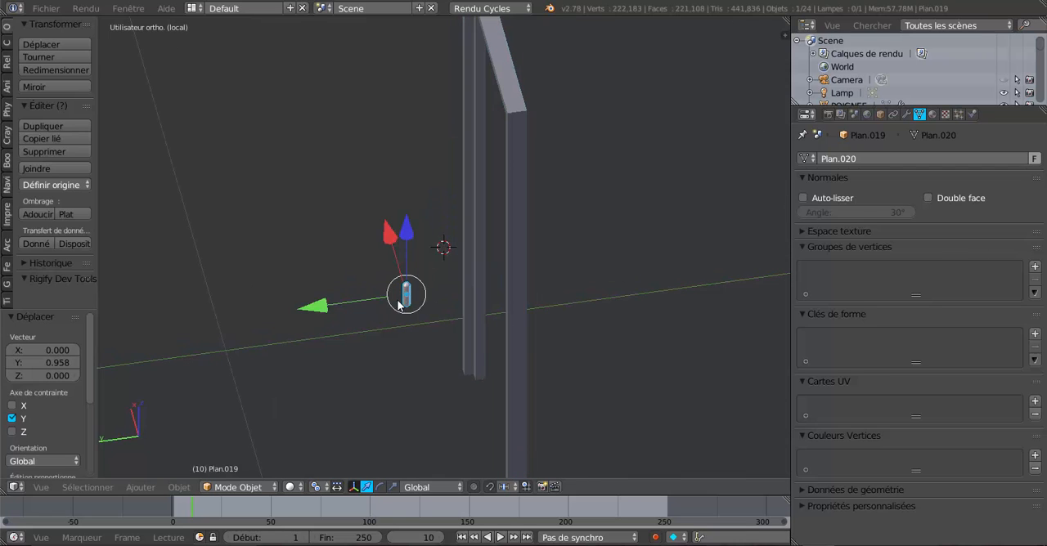
Step: Raise the hinge pin by 0.228 along Z and bring it to the door frame's jamb, moving it -0.044 along Y
{"action": "left_click_drag", "start_coordinate": [407, 230], "coordinate": [419, 123]}
{"action": "middle_click_drag", "start_coordinate": [419, 122], "coordinate": [481, 247]}
{"action": "scroll", "coordinate": [486, 235], "scroll_direction": "up", "scroll_amount": 2}
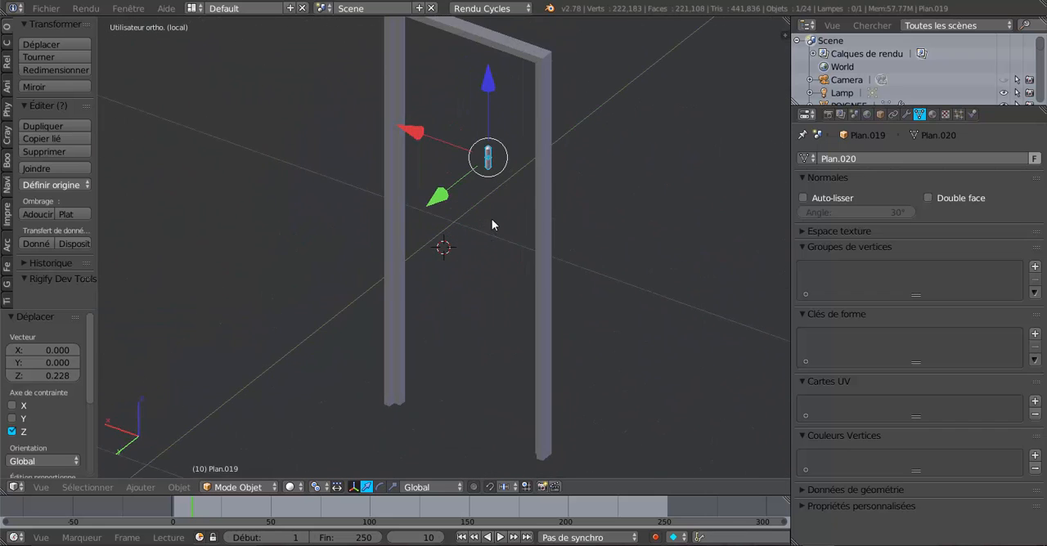
{"action": "middle_click_drag", "start_coordinate": [483, 212], "coordinate": [432, 301], "text": "shift"}
{"action": "left_click_drag", "start_coordinate": [411, 301], "coordinate": [442, 271]}
{"action": "middle_click_drag", "start_coordinate": [442, 271], "coordinate": [495, 280]}
{"action": "scroll", "coordinate": [488, 303], "scroll_direction": "up", "scroll_amount": 4}
{"action": "left_click_drag", "start_coordinate": [459, 346], "coordinate": [483, 320]}
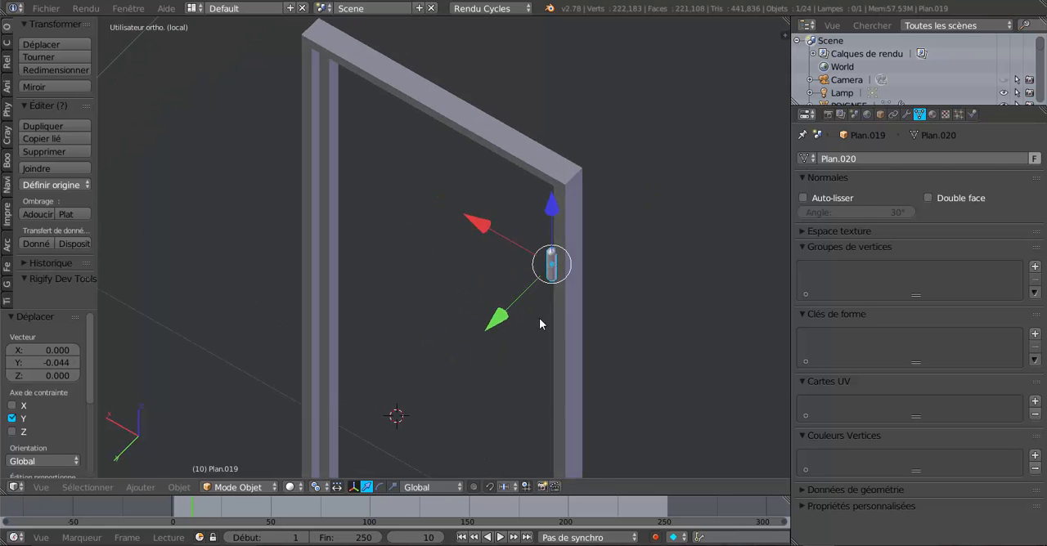
Step: Fine-tune the hinge pin on the frame's corner in wireframe top view, shifting it 0.002 and -0.002 along X, 0.003 and -0.0002759 along Y
{"action": "middle_click_drag", "start_coordinate": [542, 320], "coordinate": [517, 292]}
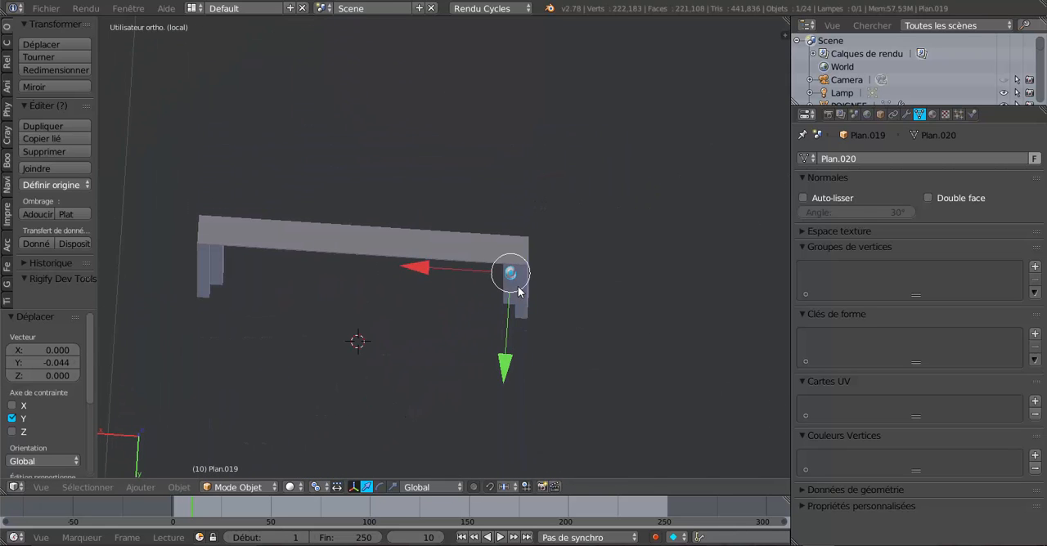
{"action": "key", "text": "KP_7"}
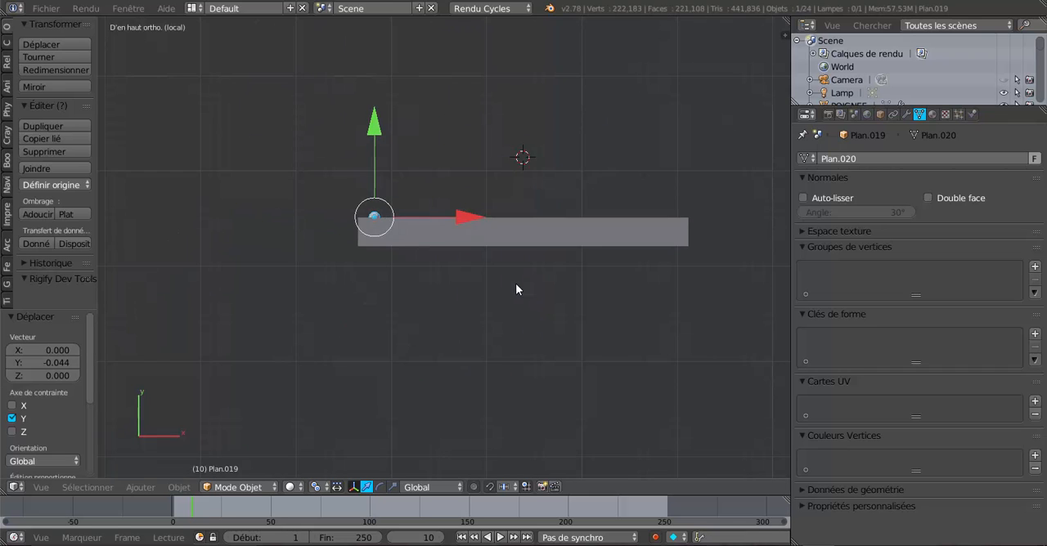
{"action": "key", "text": "z"}
{"action": "scroll", "coordinate": [431, 278], "scroll_direction": "up", "scroll_amount": 2}
{"action": "middle_click_drag", "start_coordinate": [376, 257], "coordinate": [505, 321], "text": "shift"}
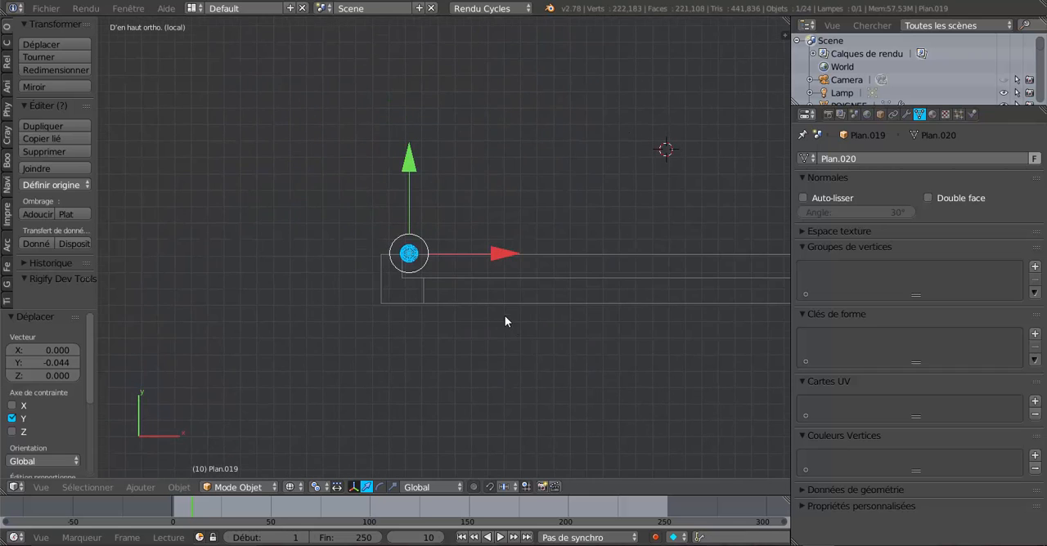
{"action": "scroll", "coordinate": [456, 305], "scroll_direction": "up", "scroll_amount": 2}
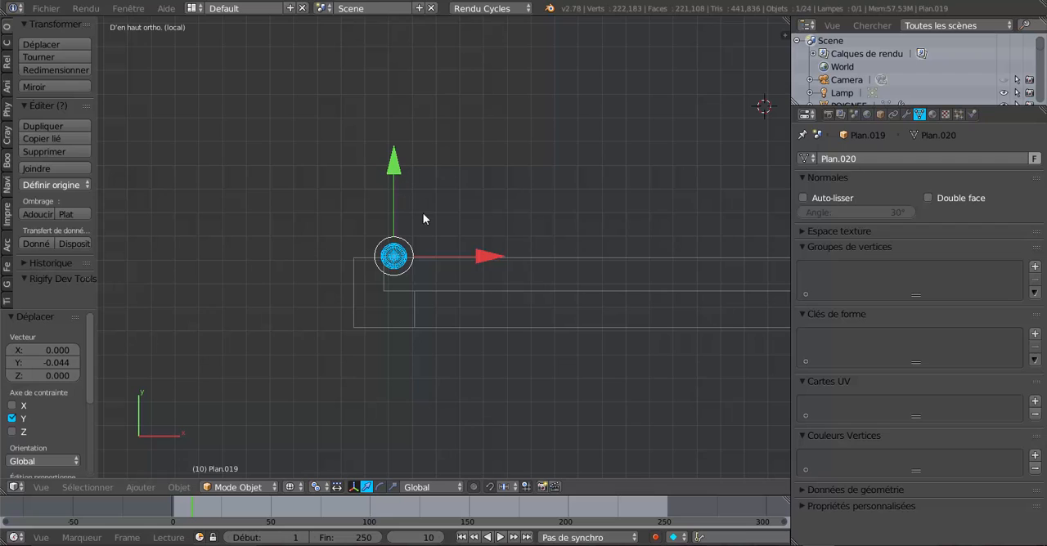
{"action": "middle_click_drag", "start_coordinate": [486, 282], "coordinate": [437, 275], "text": "shift"}
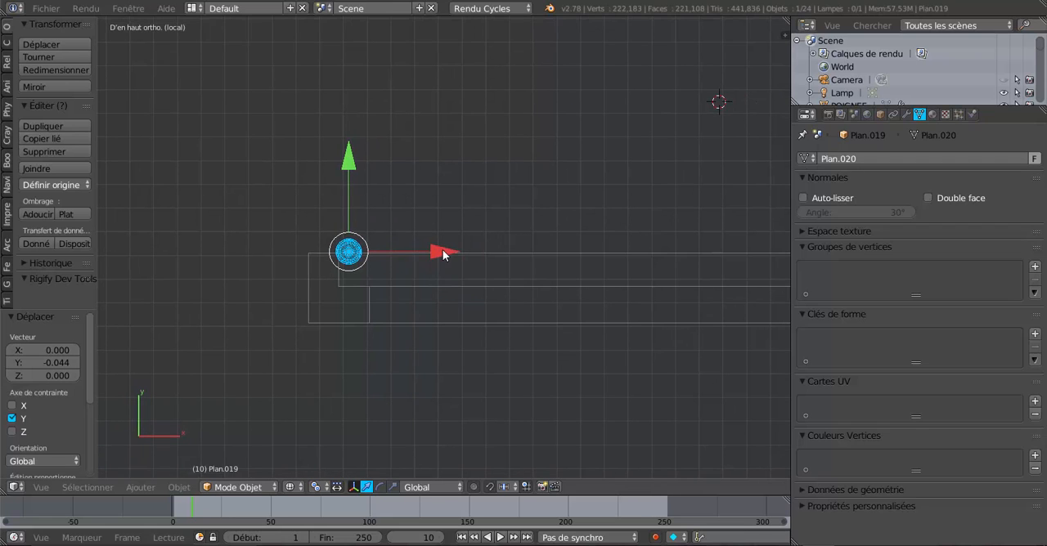
{"action": "mouse_move", "coordinate": [442, 254]}
{"action": "left_mouse_down"}
{"action": "mouse_move", "coordinate": [458, 248]}
{"action": "mouse_move", "coordinate": [447, 247]}
{"action": "left_mouse_up"}
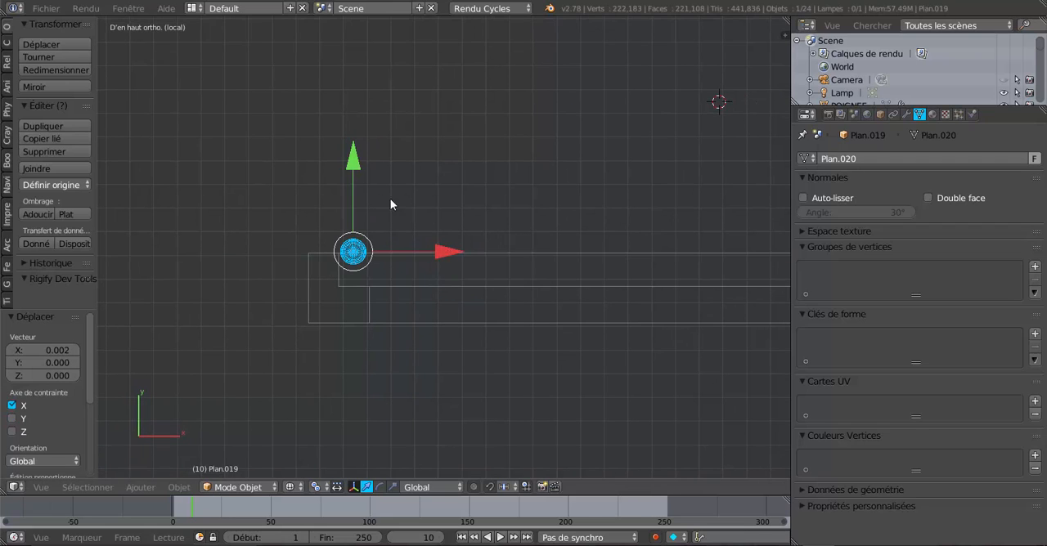
{"action": "mouse_move", "coordinate": [351, 165]}
{"action": "left_mouse_down"}
{"action": "mouse_move", "coordinate": [356, 140]}
{"action": "mouse_move", "coordinate": [350, 157]}
{"action": "left_mouse_up"}
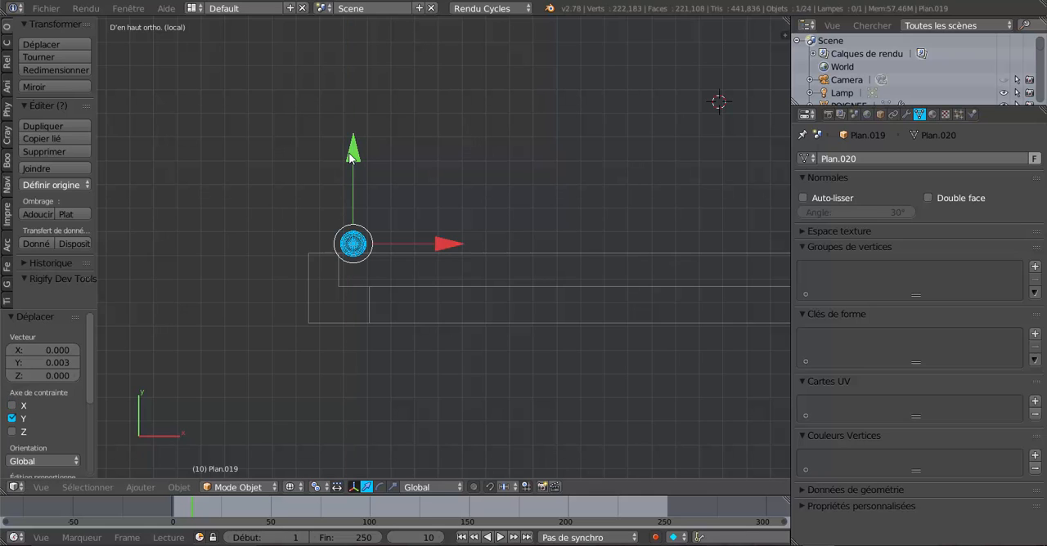
{"action": "left_click_drag", "start_coordinate": [441, 245], "coordinate": [437, 246]}
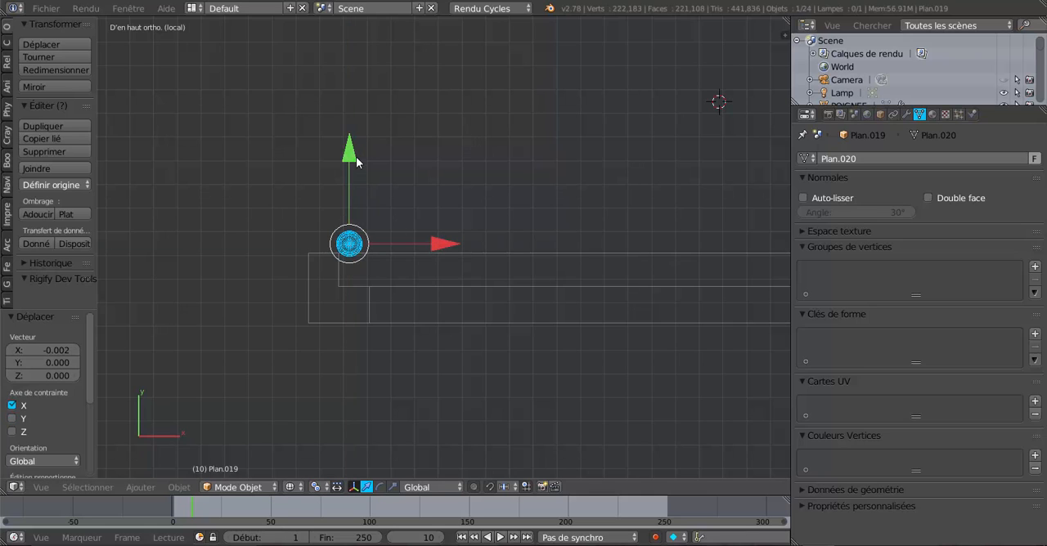
{"action": "left_click_drag", "start_coordinate": [356, 163], "coordinate": [351, 155]}
{"action": "scroll", "coordinate": [299, 246], "scroll_direction": "down", "scroll_amount": 1}
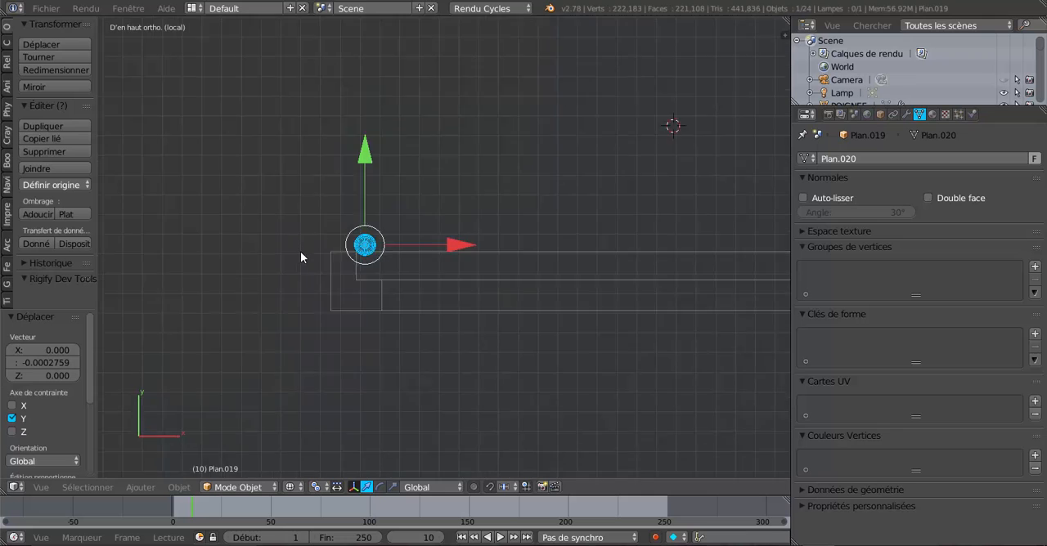
Step: Restore solid shading and duplicate the hinge pin down the same jamb, moving the copy -0.342 and a further -0.226 along Z
{"action": "key", "text": "z"}
{"action": "mouse_move", "coordinate": [286, 282]}
{"action": "middle_mouse_down"}
{"action": "mouse_move", "coordinate": [431, 346]}
{"action": "mouse_move", "coordinate": [560, 246]}
{"action": "mouse_move", "coordinate": [706, 227]}
{"action": "mouse_move", "coordinate": [633, 263]}
{"action": "mouse_move", "coordinate": [576, 263]}
{"action": "middle_mouse_up"}
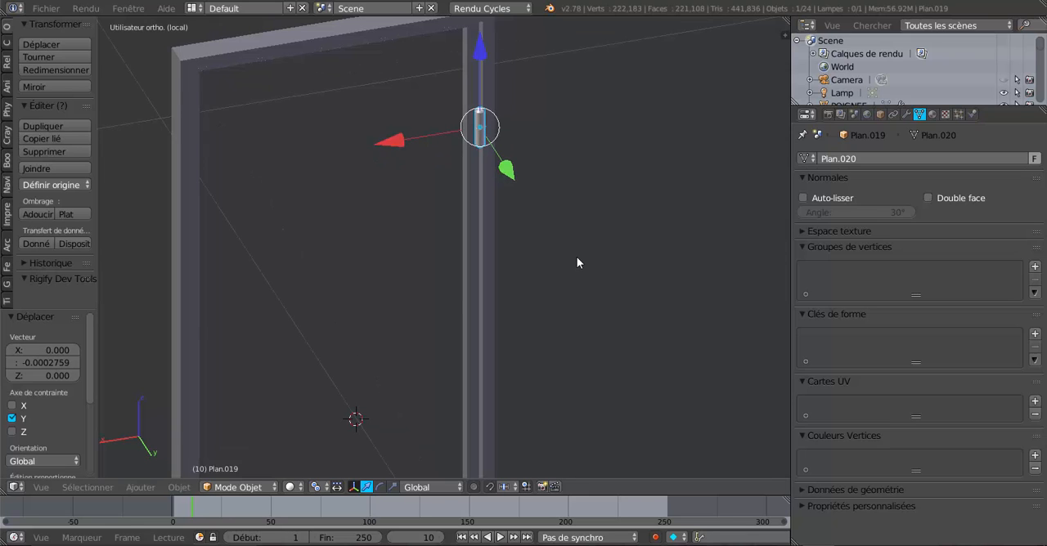
{"action": "key", "text": "shift+d"}
{"action": "right_click", "coordinate": [504, 105]}
{"action": "key", "text": "g"}
{"action": "key", "text": "z"}
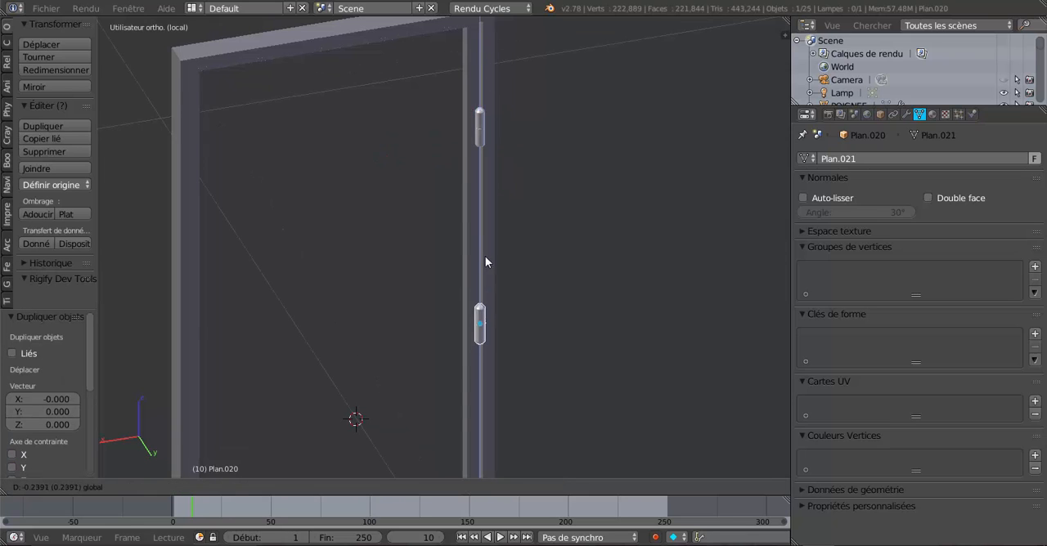
{"action": "left_click", "coordinate": [522, 342]}
{"action": "scroll", "coordinate": [570, 300], "scroll_direction": "down", "scroll_amount": 6}
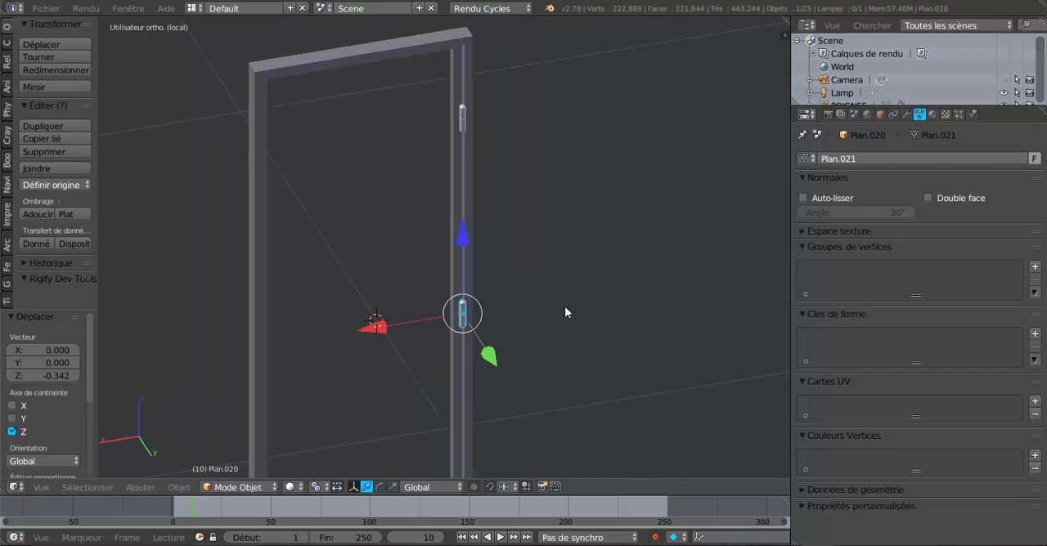
{"action": "scroll", "coordinate": [549, 320], "scroll_direction": "up", "scroll_amount": 1}
{"action": "middle_click_drag", "start_coordinate": [523, 297], "coordinate": [516, 278]}
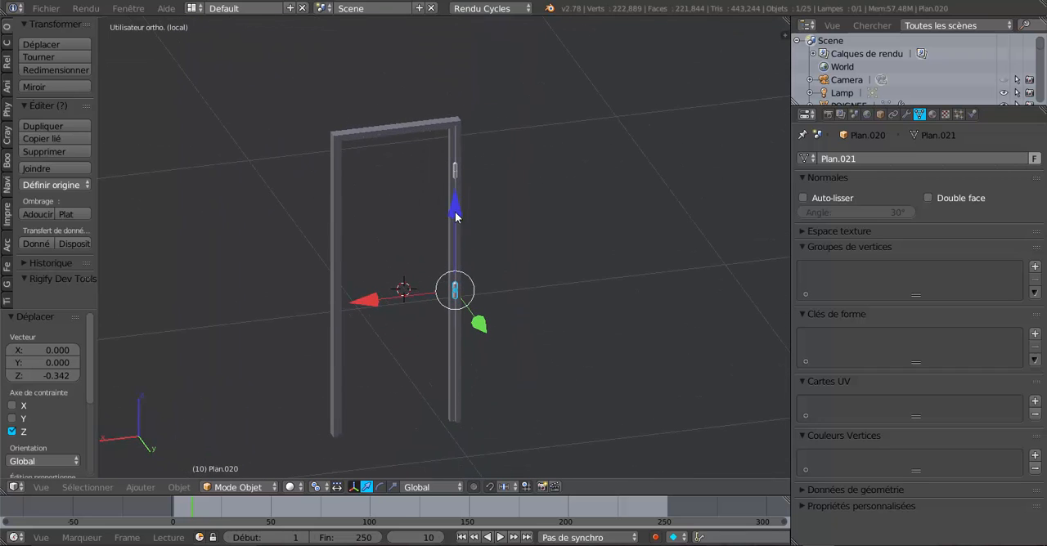
{"action": "left_click_drag", "start_coordinate": [455, 211], "coordinate": [460, 278]}
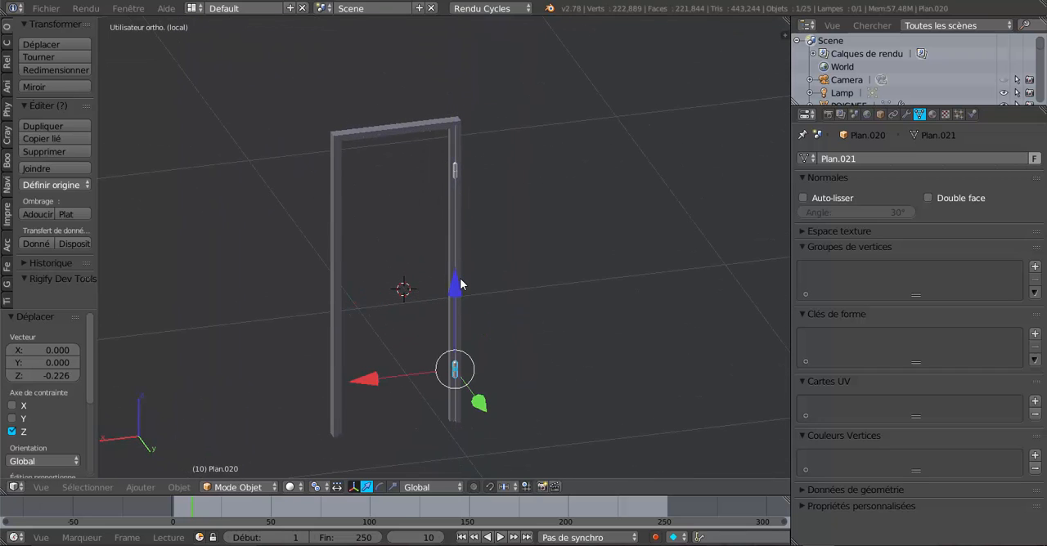
Step: Select the upper hinge pin together with the lower one and join them into one object
{"action": "middle_click_drag", "start_coordinate": [547, 304], "coordinate": [491, 267]}
{"action": "scroll", "coordinate": [473, 305], "scroll_direction": "up", "scroll_amount": 3}
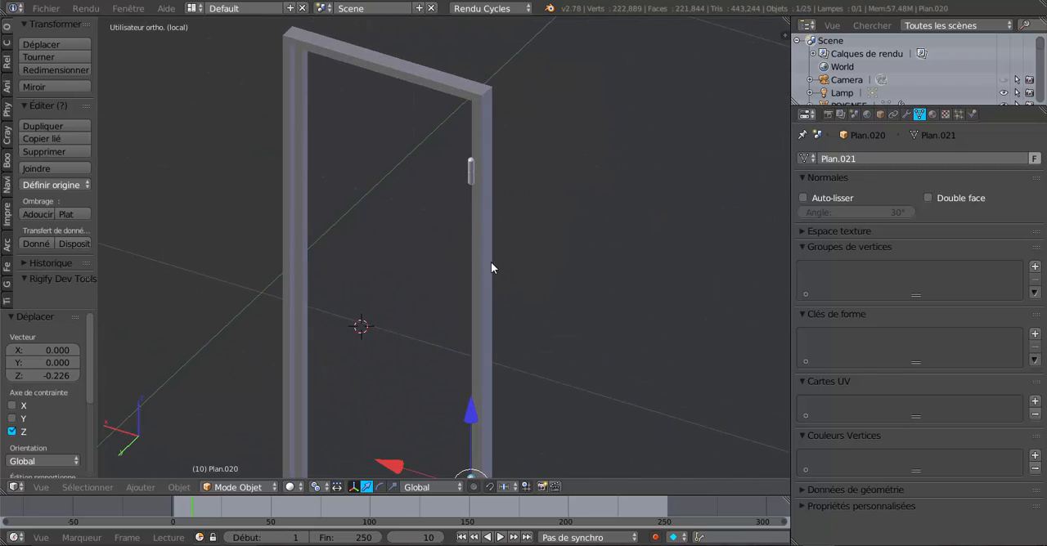
{"action": "right_click", "coordinate": [471, 172]}
{"action": "scroll", "coordinate": [377, 276], "scroll_direction": "down", "scroll_amount": 3}
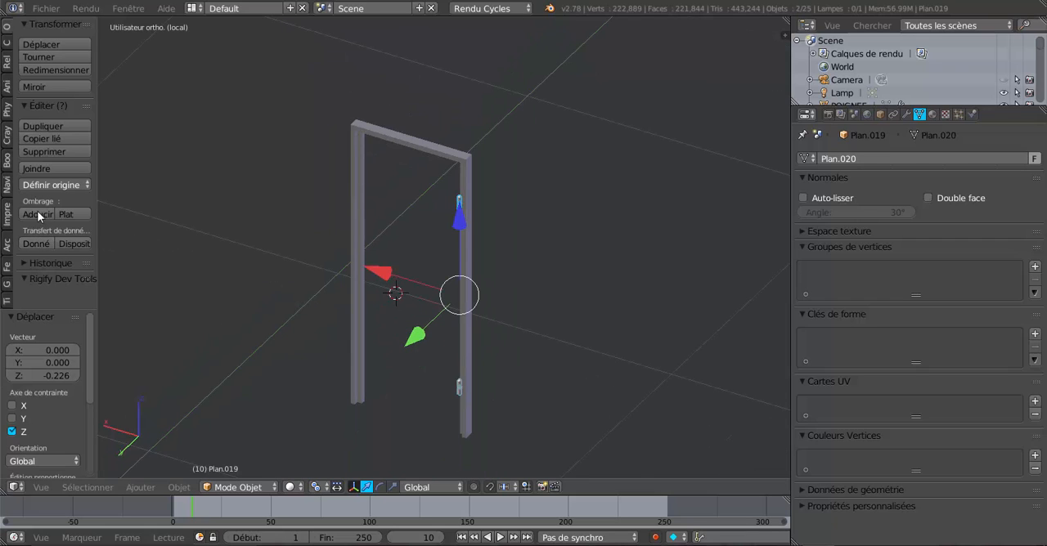
{"action": "left_click", "coordinate": [40, 169]}
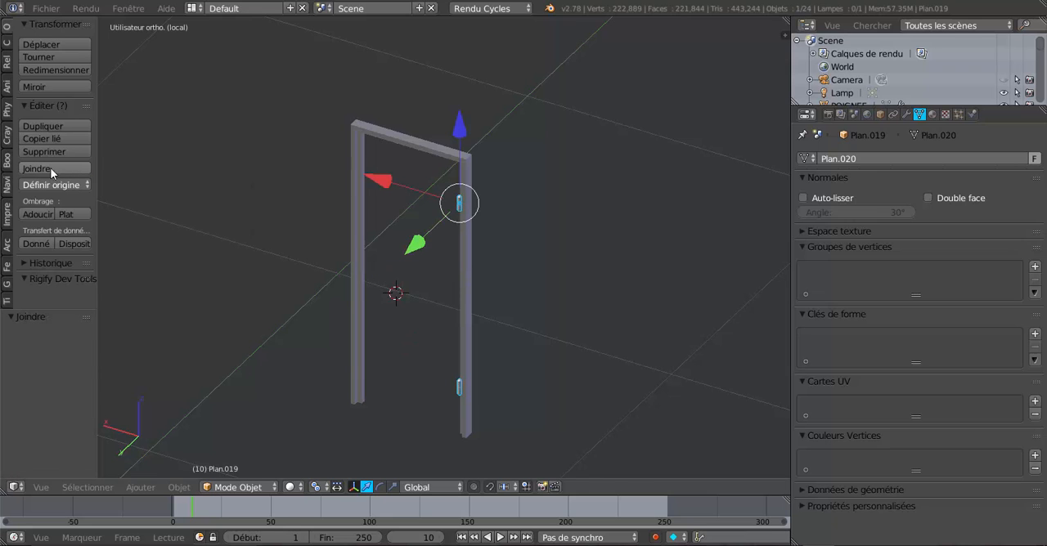
Step: Leave local view to bring back the whole house around the hinged door
{"action": "middle_click_drag", "start_coordinate": [635, 322], "coordinate": [473, 344]}
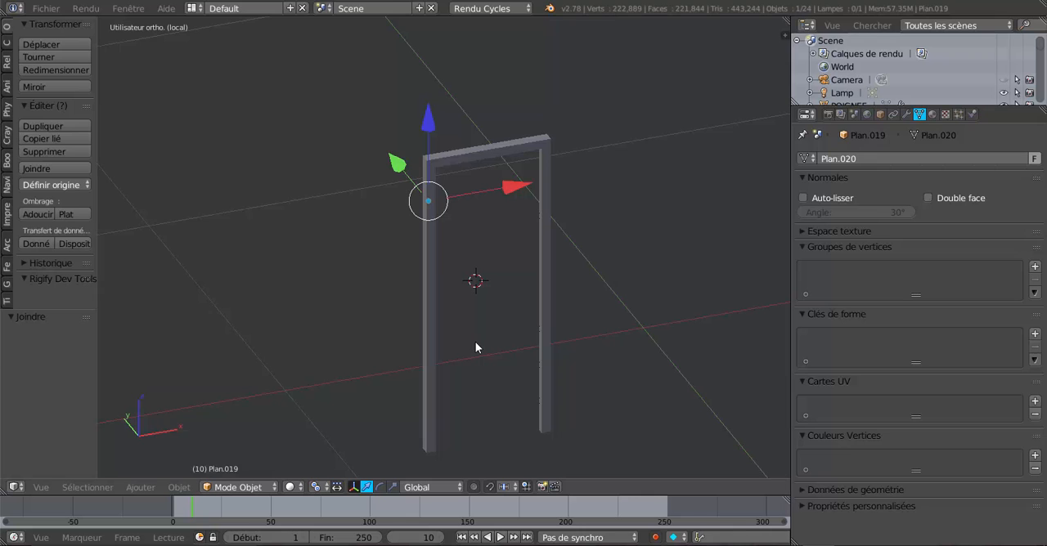
{"action": "key", "text": "KP_Divide"}
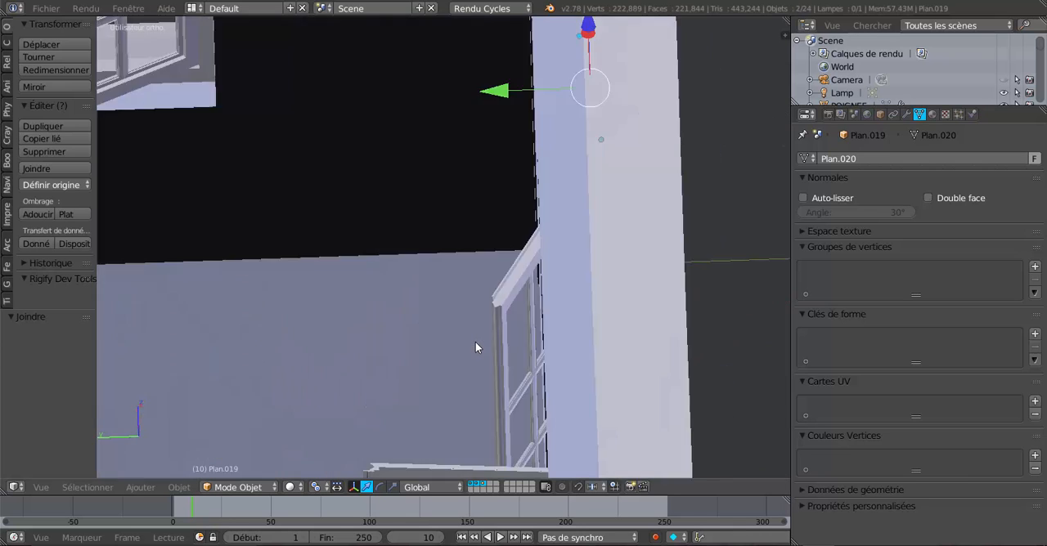
{"action": "scroll", "coordinate": [477, 343], "scroll_direction": "down", "scroll_amount": 2}
{"action": "middle_click_drag", "start_coordinate": [513, 319], "coordinate": [567, 320]}
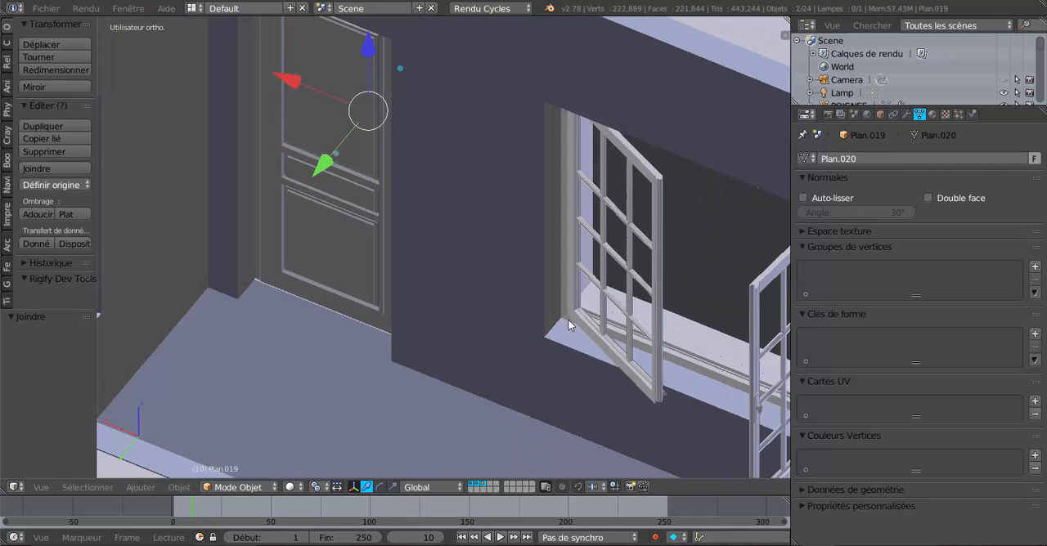
{"action": "middle_click_drag", "start_coordinate": [417, 178], "coordinate": [497, 246]}
{"action": "scroll", "coordinate": [459, 255], "scroll_direction": "up", "scroll_amount": 3}
Step: Select the hinge pins and add the door panel as the active object, joining the pins to the door
{"action": "right_click", "coordinate": [364, 227]}
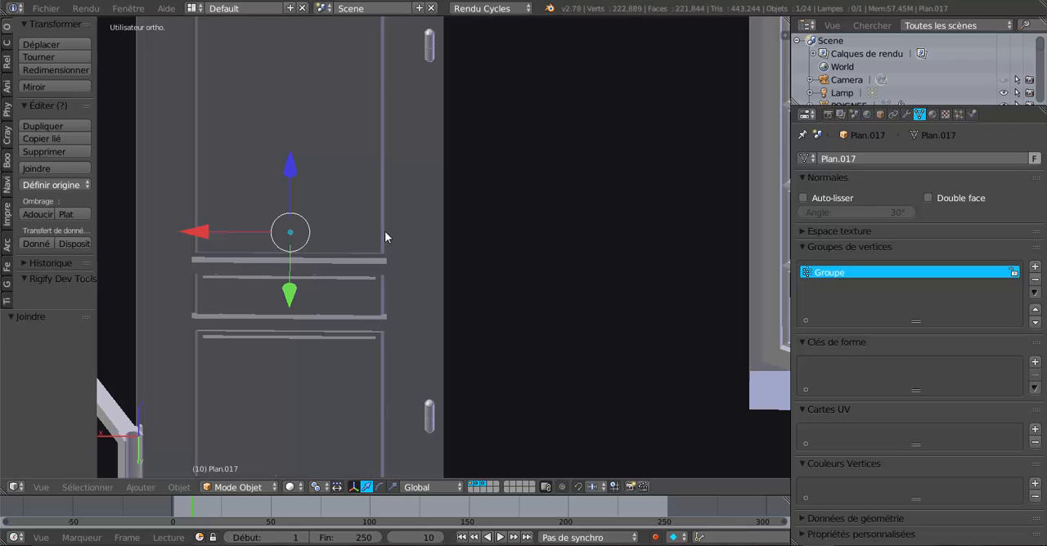
{"action": "right_click", "coordinate": [428, 49]}
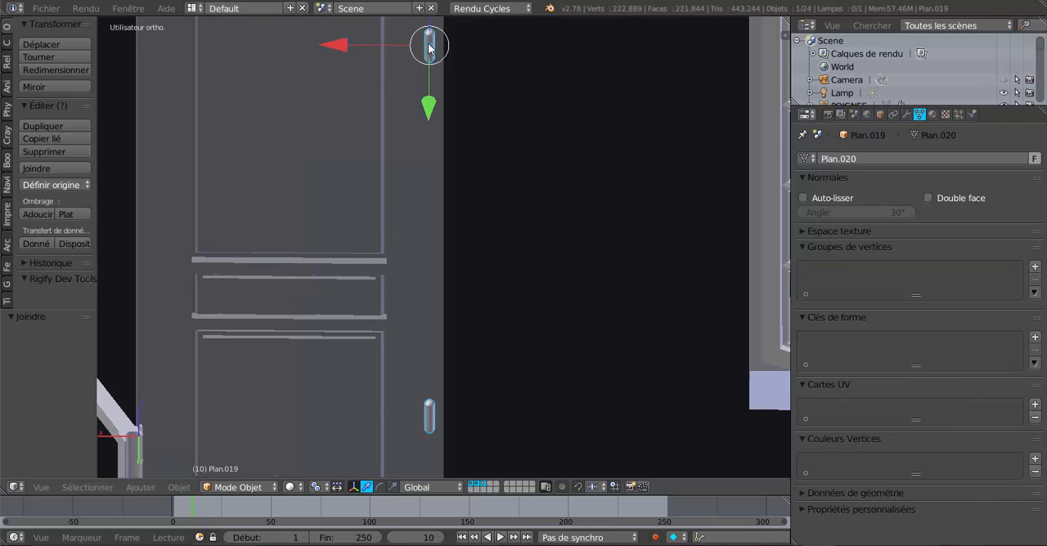
{"action": "left_click", "coordinate": [906, 114]}
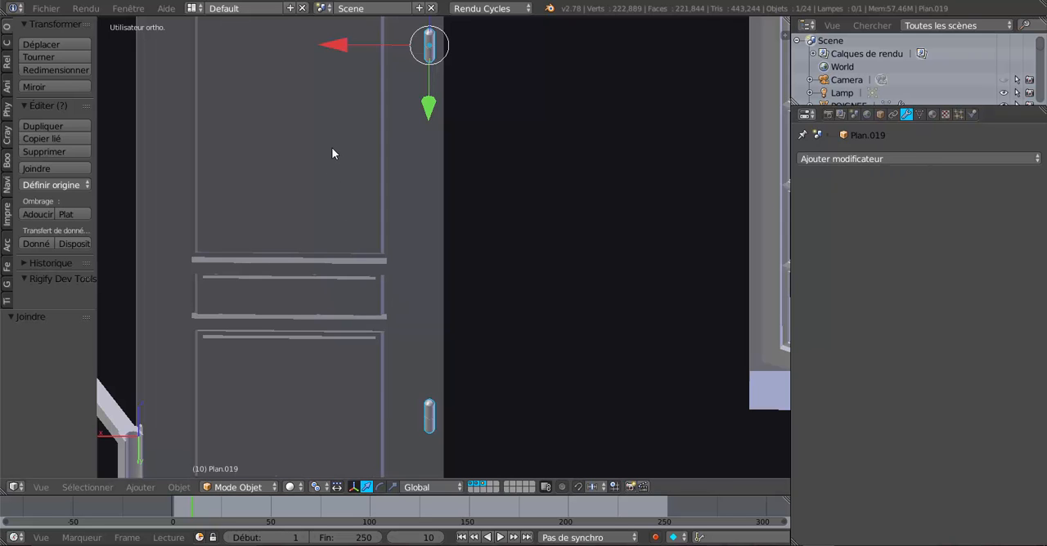
{"action": "scroll", "coordinate": [344, 192], "scroll_direction": "down", "scroll_amount": 3}
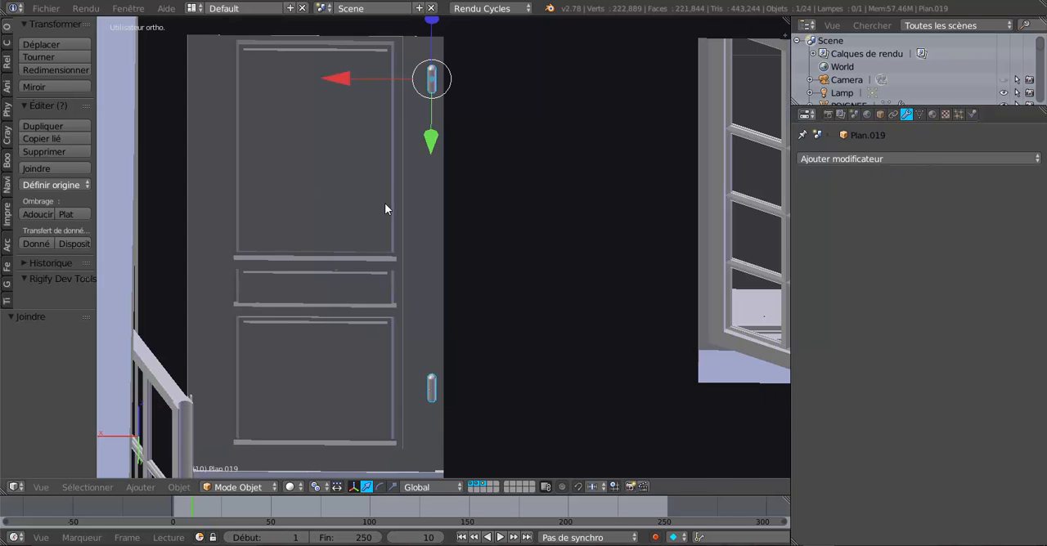
{"action": "middle_click_drag", "start_coordinate": [386, 211], "coordinate": [355, 201]}
{"action": "scroll", "coordinate": [360, 193], "scroll_direction": "up", "scroll_amount": 2}
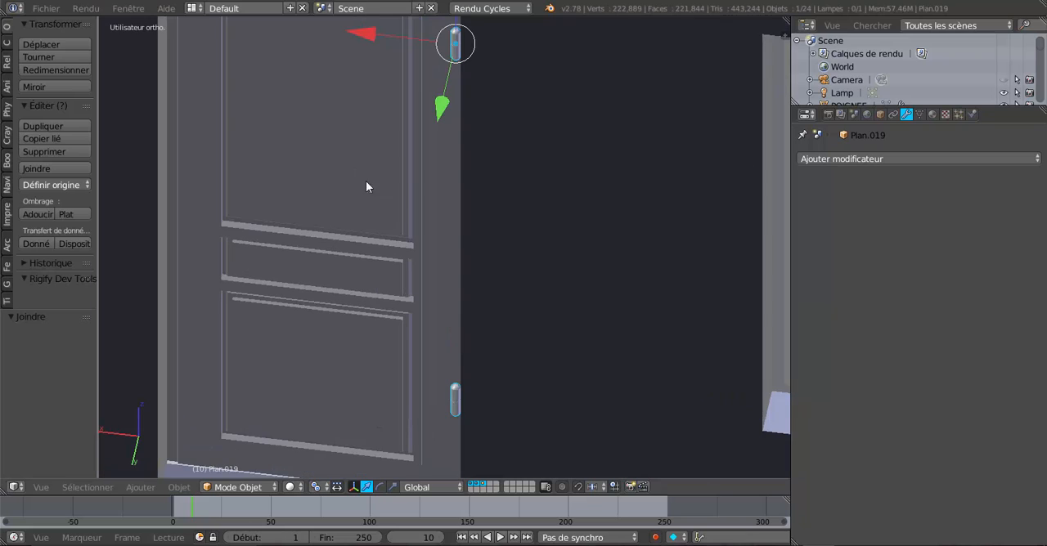
{"action": "right_click", "coordinate": [274, 211], "text": "shift"}
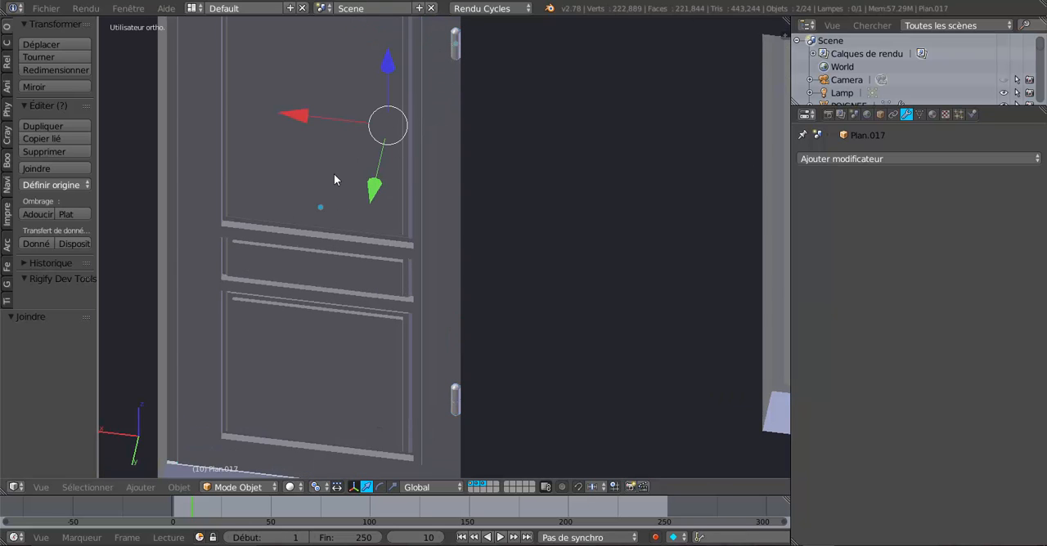
{"action": "left_click", "coordinate": [38, 168]}
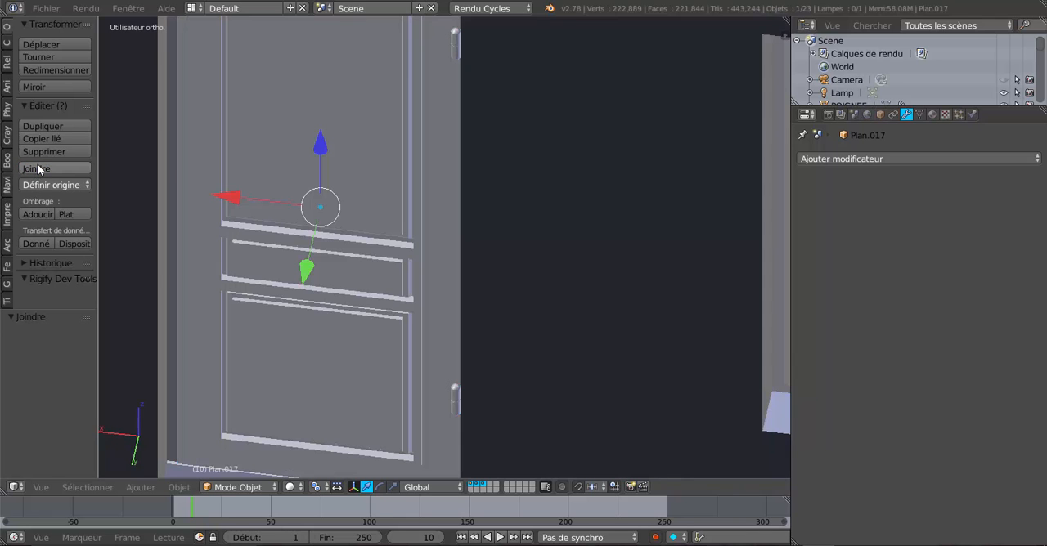
Step: Examine the joined door and hinge pins in the arched opening from both sides of the wall
{"action": "scroll", "coordinate": [327, 205], "scroll_direction": "down", "scroll_amount": 5}
{"action": "middle_click_drag", "start_coordinate": [415, 218], "coordinate": [485, 220]}
{"action": "scroll", "coordinate": [466, 188], "scroll_direction": "up", "scroll_amount": 3}
{"action": "middle_click_drag", "start_coordinate": [458, 172], "coordinate": [395, 247]}
{"action": "scroll", "coordinate": [408, 112], "scroll_direction": "up", "scroll_amount": 2}
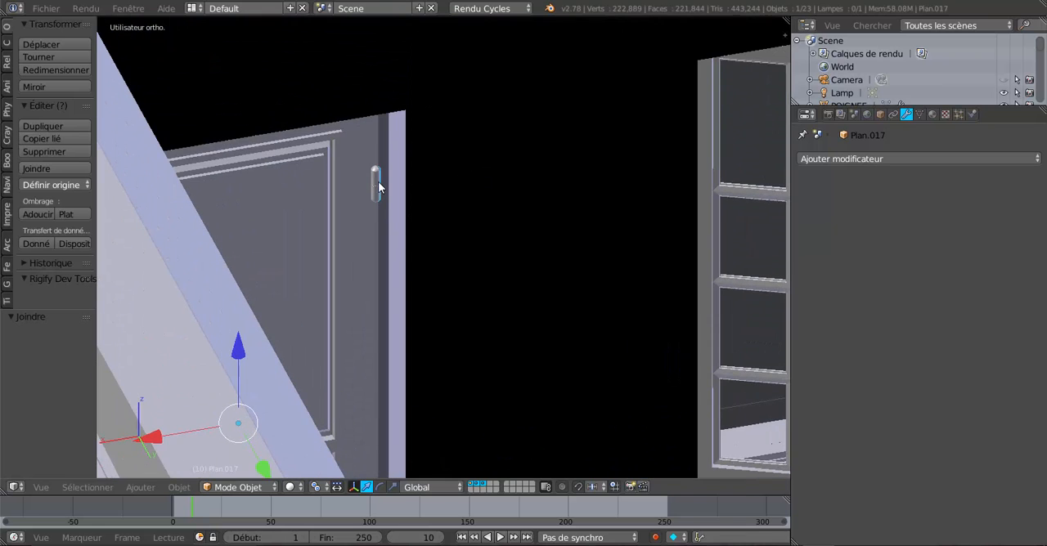
{"action": "middle_click_drag", "start_coordinate": [390, 194], "coordinate": [297, 204]}
{"action": "middle_click_drag", "start_coordinate": [522, 230], "coordinate": [409, 177], "text": "shift"}
{"action": "scroll", "coordinate": [506, 245], "scroll_direction": "up", "scroll_amount": 2}
{"action": "middle_click_drag", "start_coordinate": [474, 243], "coordinate": [402, 231]}
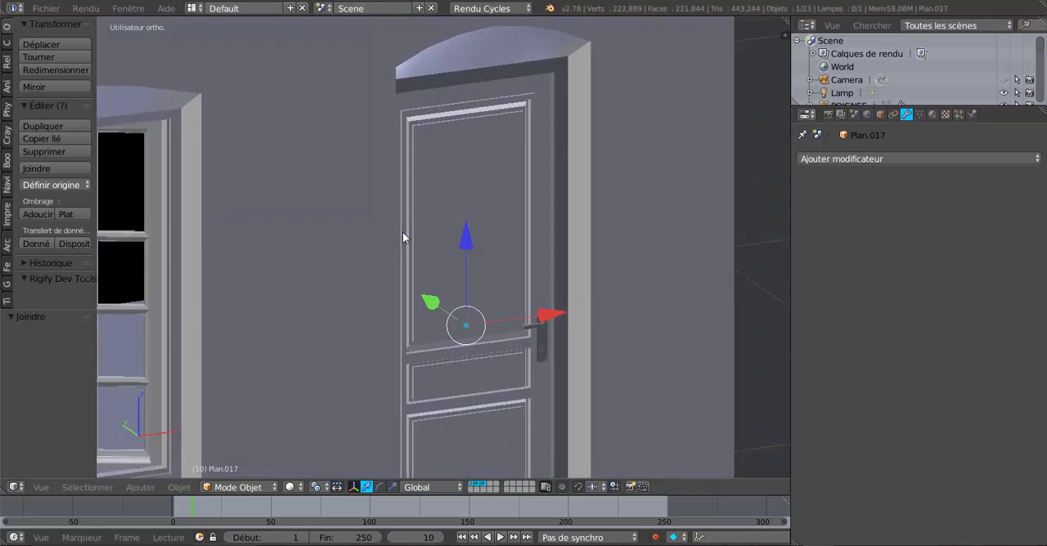
Step: Select the door handle and show it in front view
{"action": "scroll", "coordinate": [534, 326], "scroll_direction": "up", "scroll_amount": 2}
{"action": "middle_click_drag", "start_coordinate": [534, 325], "coordinate": [444, 199], "text": "shift"}
{"action": "scroll", "coordinate": [450, 193], "scroll_direction": "up", "scroll_amount": 6}
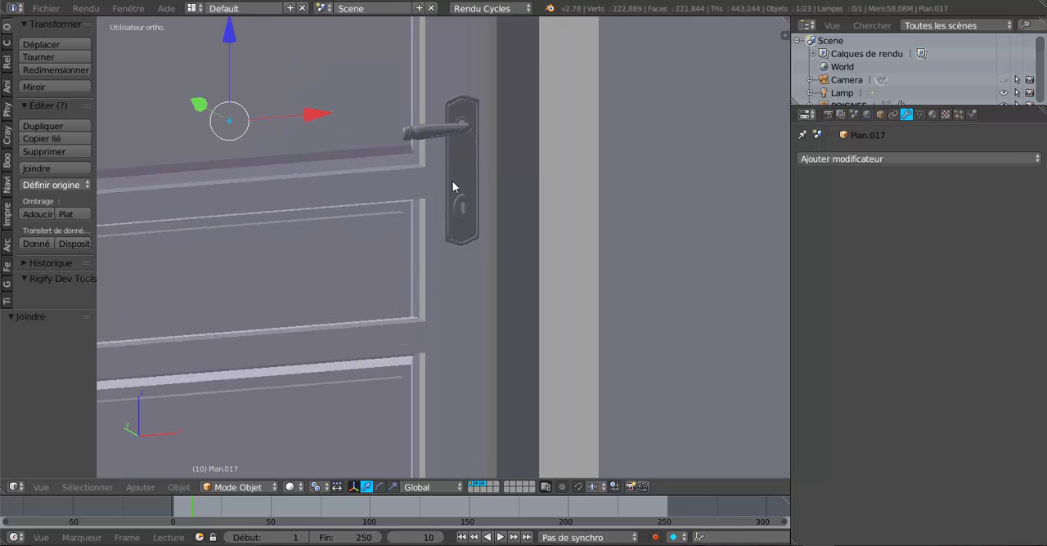
{"action": "right_click", "coordinate": [457, 178]}
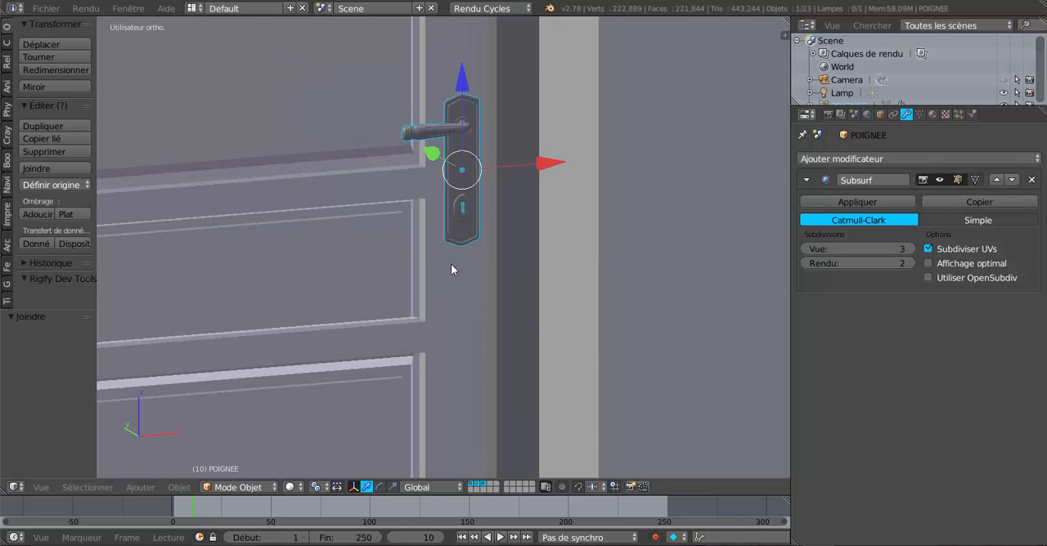
{"action": "scroll", "coordinate": [503, 288], "scroll_direction": "down", "scroll_amount": 5}
{"action": "scroll", "coordinate": [445, 320], "scroll_direction": "up", "scroll_amount": 2}
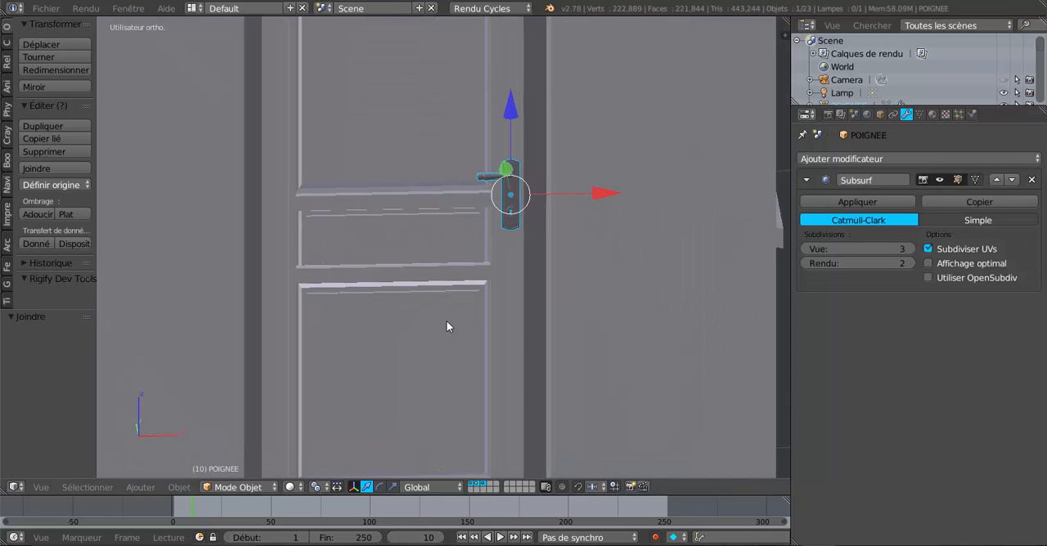
{"action": "key", "text": "KP_1"}
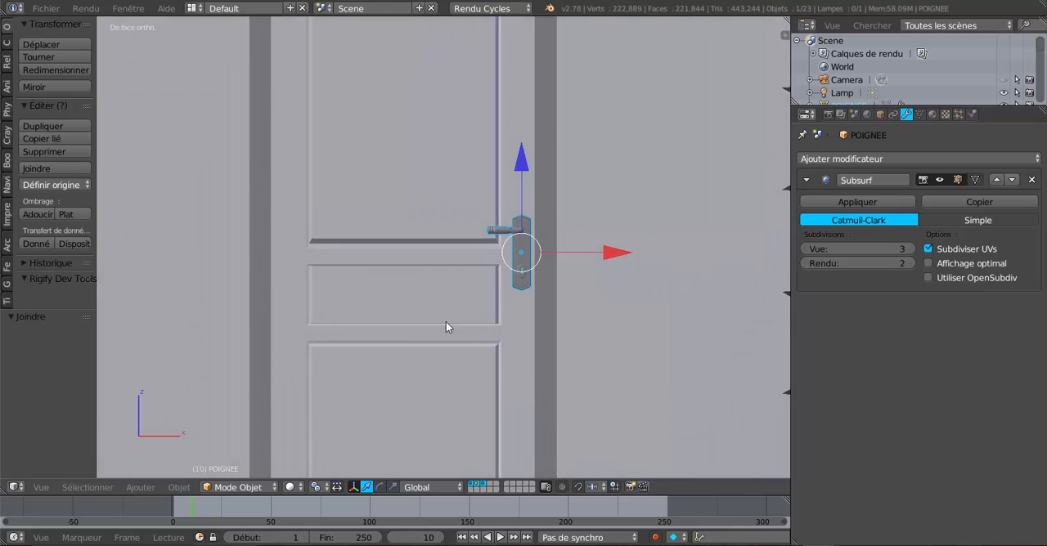
Step: Open the door handle's mesh for editing in wireframe, switch to vertex selection and clear the selection
{"action": "middle_click_drag", "start_coordinate": [558, 324], "coordinate": [506, 357], "text": "shift"}
{"action": "scroll", "coordinate": [535, 287], "scroll_direction": "up", "scroll_amount": 2}
{"action": "scroll", "coordinate": [512, 343], "scroll_direction": "up", "scroll_amount": 3}
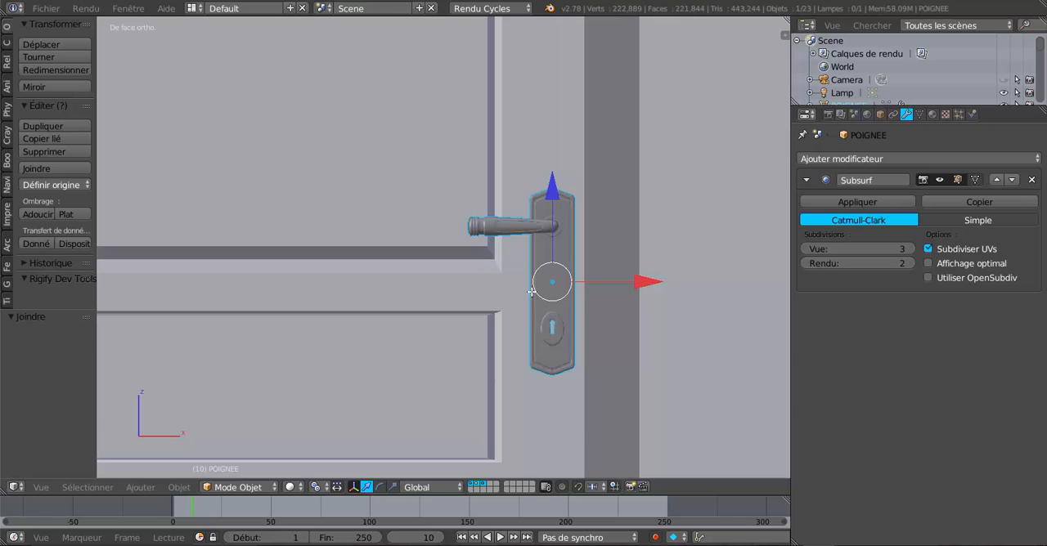
{"action": "key", "text": "Tab"}
{"action": "scroll", "coordinate": [547, 259], "scroll_direction": "up", "scroll_amount": 2}
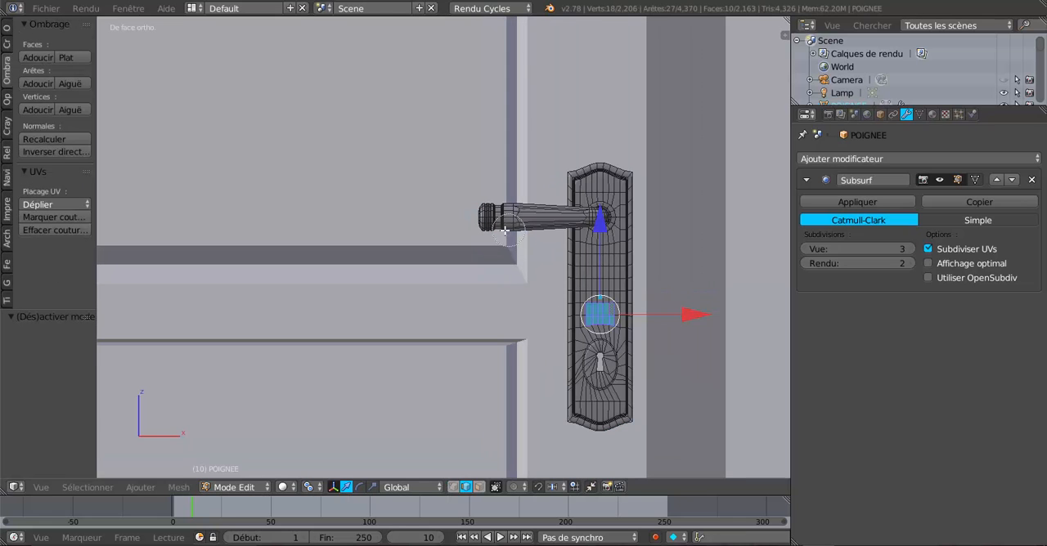
{"action": "key", "text": "z"}
{"action": "key", "text": "c"}
{"action": "mouse_move", "coordinate": [500, 206]}
{"action": "left_mouse_down"}
{"action": "mouse_move", "coordinate": [495, 215]}
{"action": "mouse_move", "coordinate": [521, 228]}
{"action": "mouse_move", "coordinate": [481, 205]}
{"action": "left_mouse_up"}
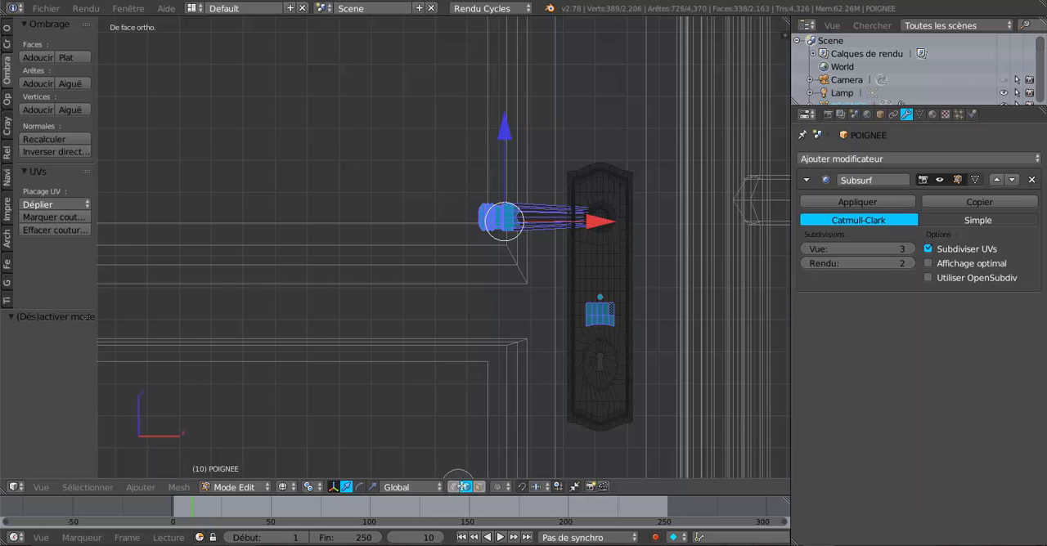
{"action": "left_click", "coordinate": [453, 487]}
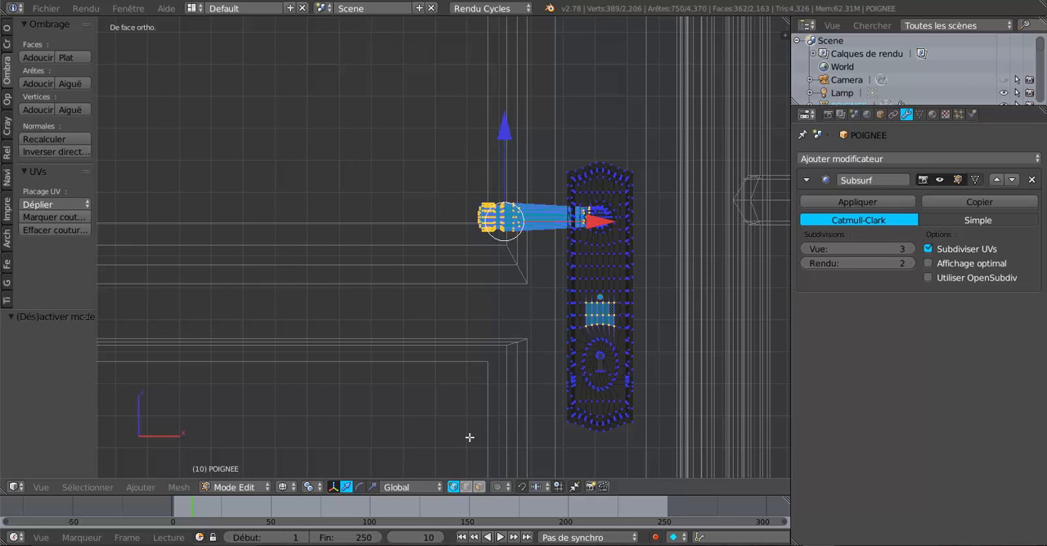
{"action": "key", "text": "a"}
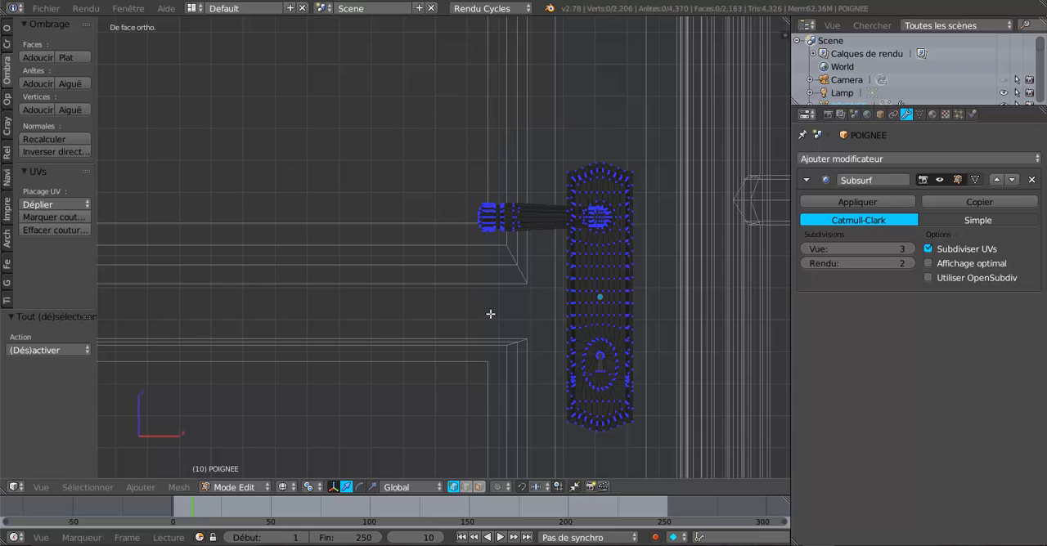
Step: Select only the vertices of the lever's ringed free end with Circle Select and return to solid shading
{"action": "key", "text": "c"}
{"action": "mouse_move", "coordinate": [486, 254]}
{"action": "left_mouse_down"}
{"action": "mouse_move", "coordinate": [498, 183]}
{"action": "mouse_move", "coordinate": [502, 243]}
{"action": "left_mouse_up"}
{"action": "right_click", "coordinate": [501, 243]}
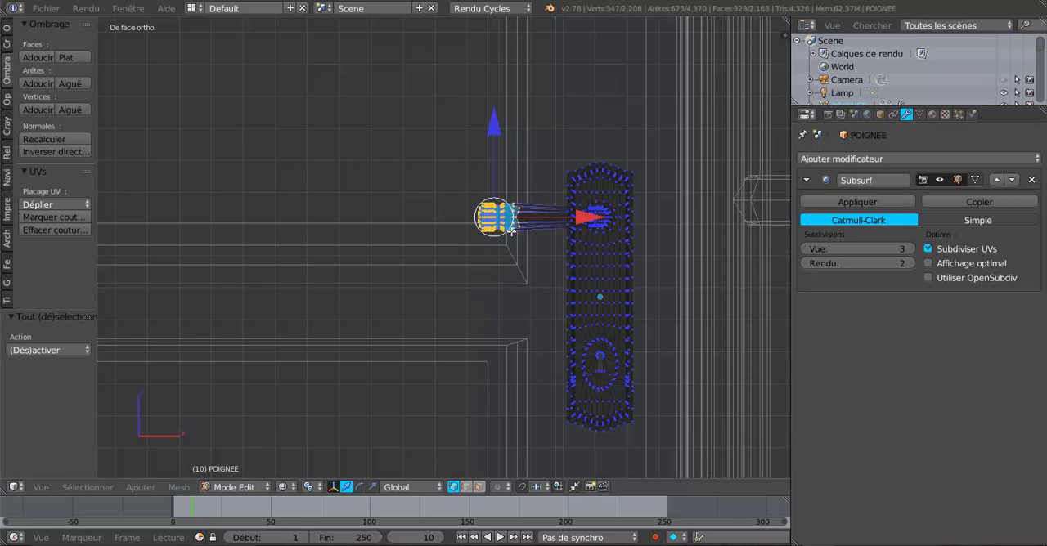
{"action": "scroll", "coordinate": [543, 298], "scroll_direction": "down", "scroll_amount": 2}
{"action": "key", "text": "z"}
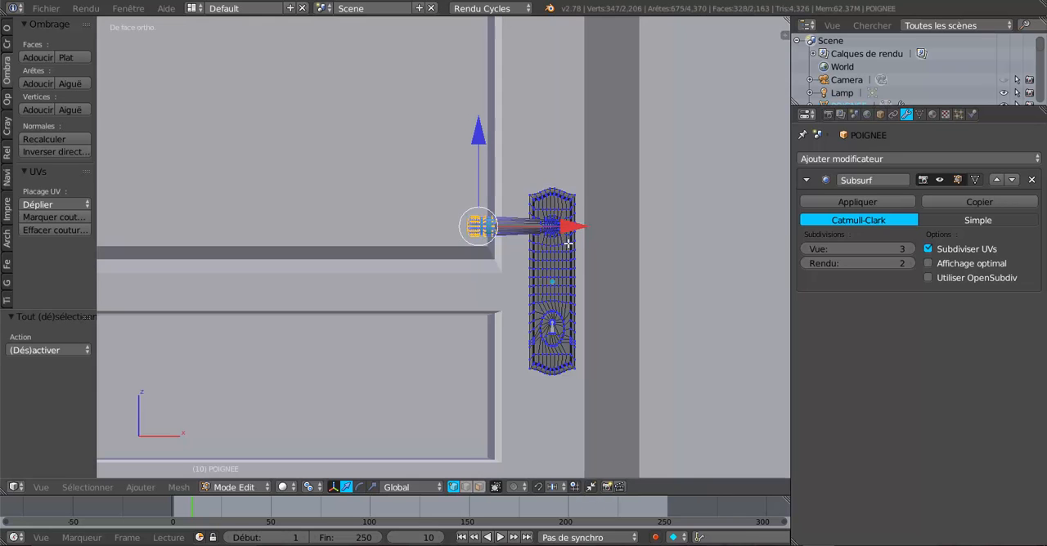
Step: Lengthen the lever by moving its end -0.007 along X, and scale that end by 1.142
{"action": "key", "text": "g"}
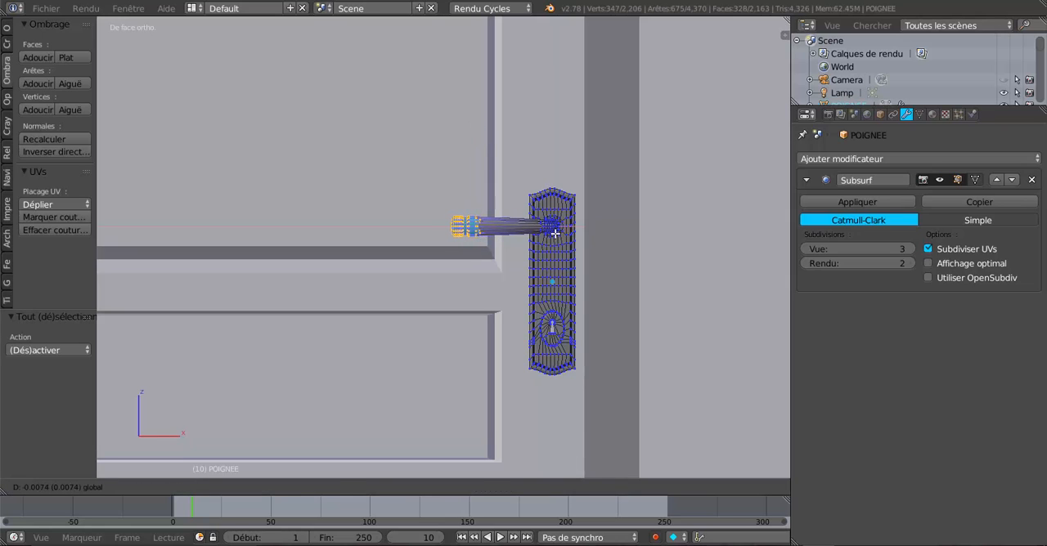
{"action": "left_click", "coordinate": [556, 233]}
{"action": "key", "text": "s"}
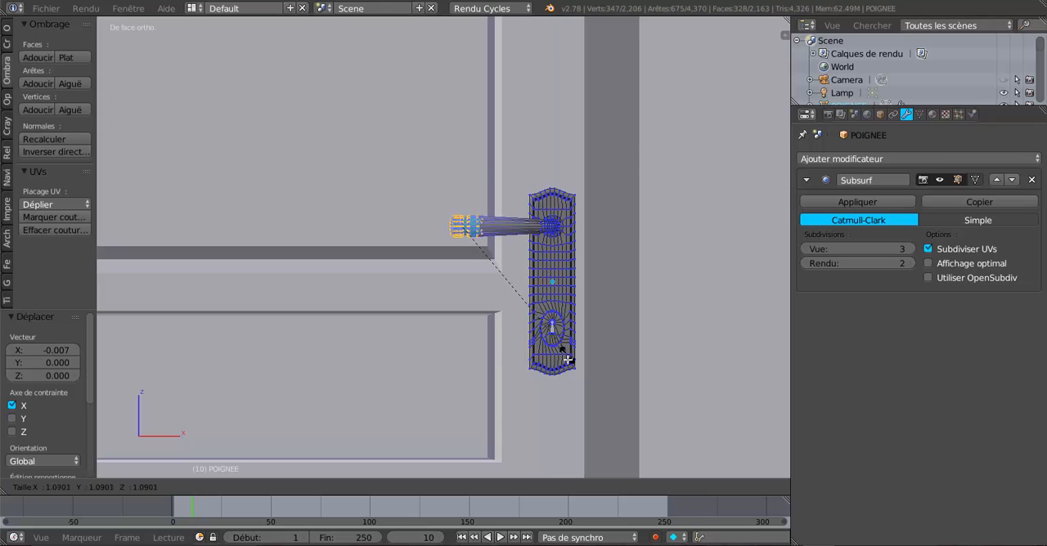
{"action": "left_click", "coordinate": [566, 363]}
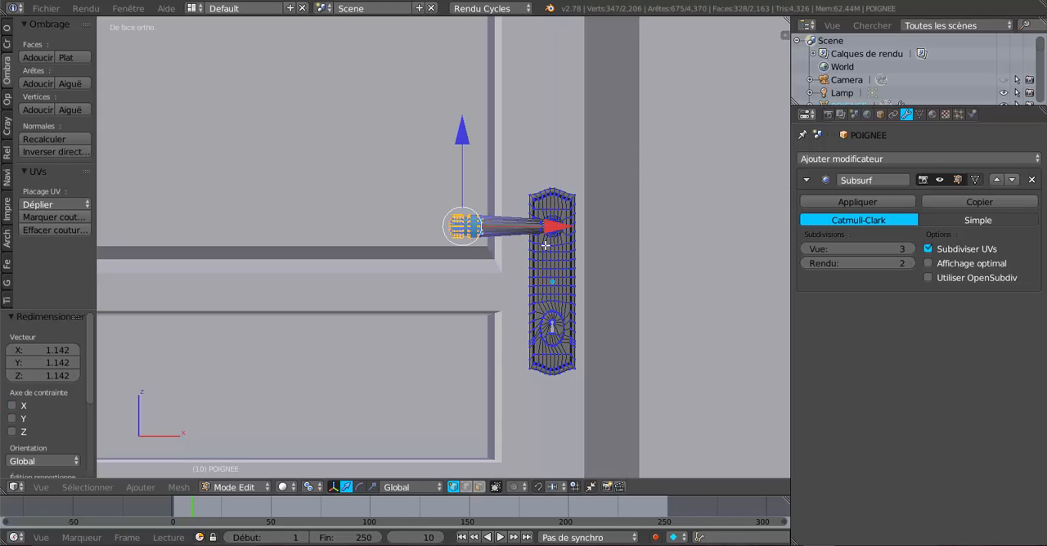
{"action": "key", "text": "Tab"}
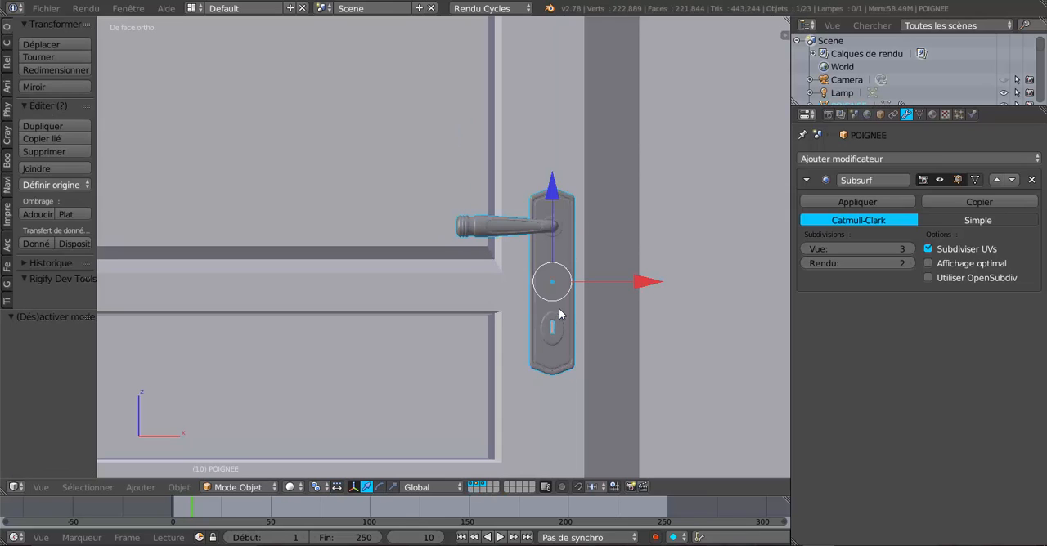
Step: Examine the lengthened lever handle from the front and at oblique angles
{"action": "scroll", "coordinate": [559, 309], "scroll_direction": "down", "scroll_amount": 1}
{"action": "scroll", "coordinate": [552, 315], "scroll_direction": "up", "scroll_amount": 5}
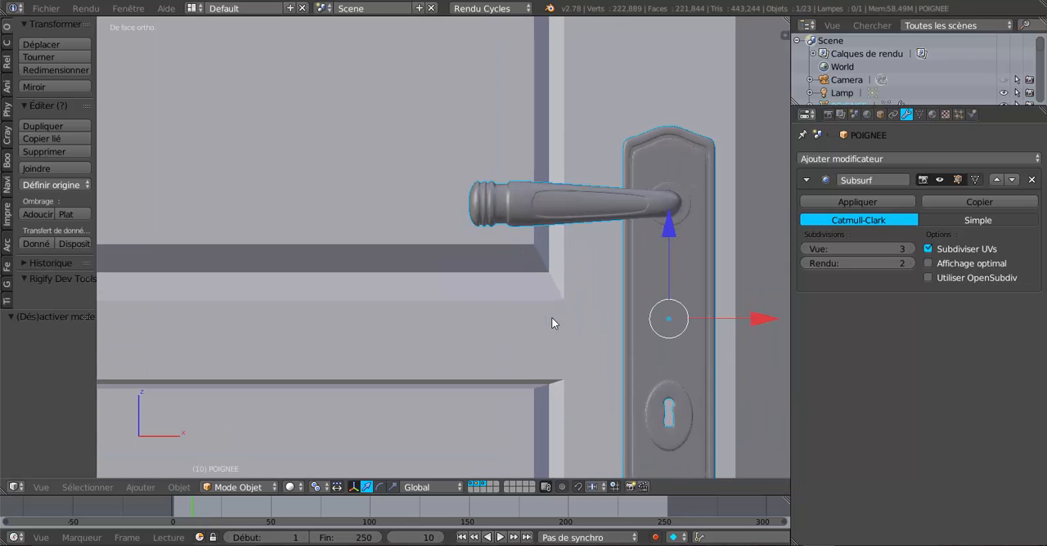
{"action": "scroll", "coordinate": [552, 319], "scroll_direction": "down", "scroll_amount": 4}
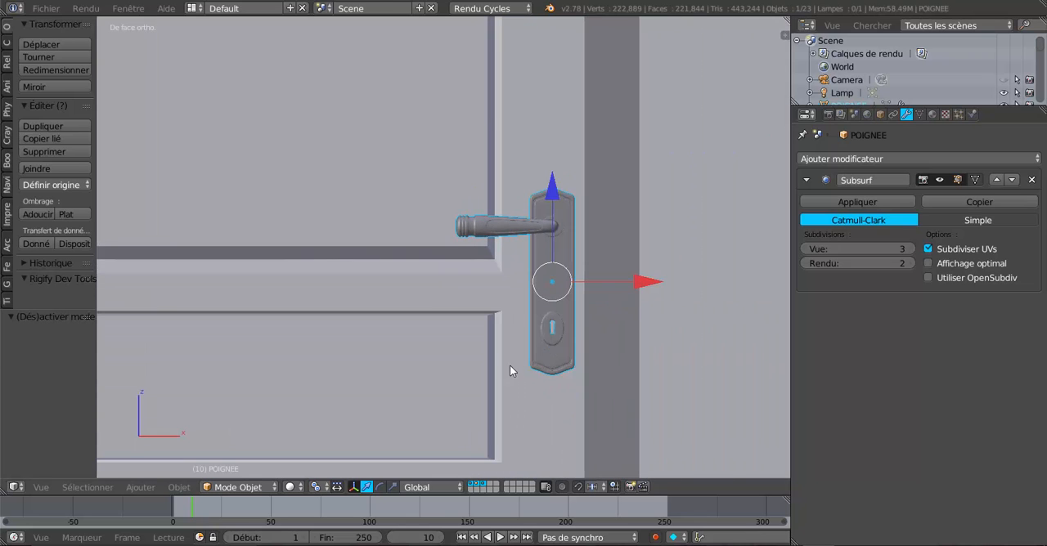
{"action": "middle_click_drag", "start_coordinate": [510, 365], "coordinate": [541, 388]}
{"action": "key", "text": "Tab"}
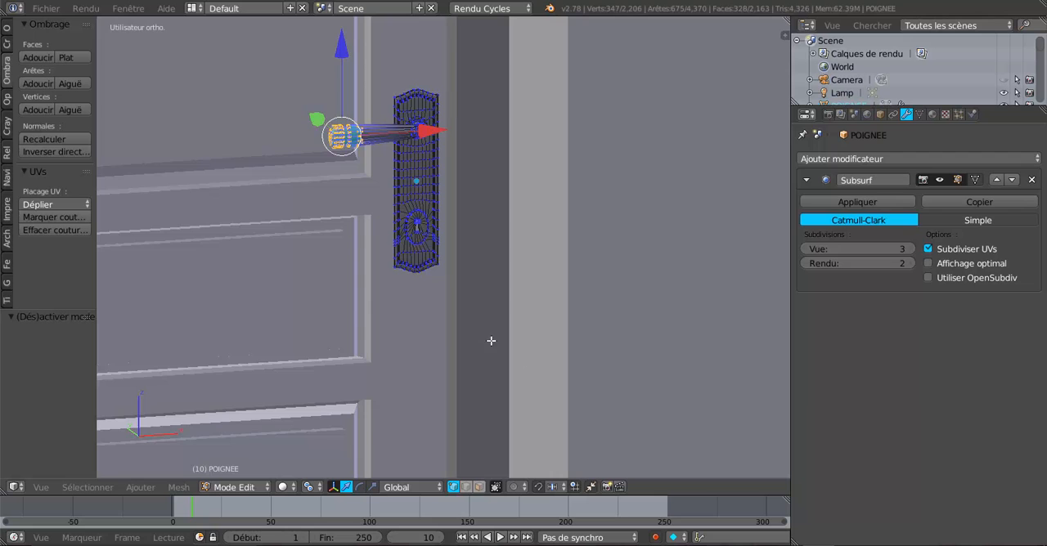
{"action": "middle_click_drag", "start_coordinate": [491, 341], "coordinate": [450, 328]}
{"action": "middle_click_drag", "start_coordinate": [520, 339], "coordinate": [570, 406]}
{"action": "middle_click_drag", "start_coordinate": [500, 381], "coordinate": [635, 417], "text": "shift"}
{"action": "scroll", "coordinate": [531, 381], "scroll_direction": "up", "scroll_amount": 2}
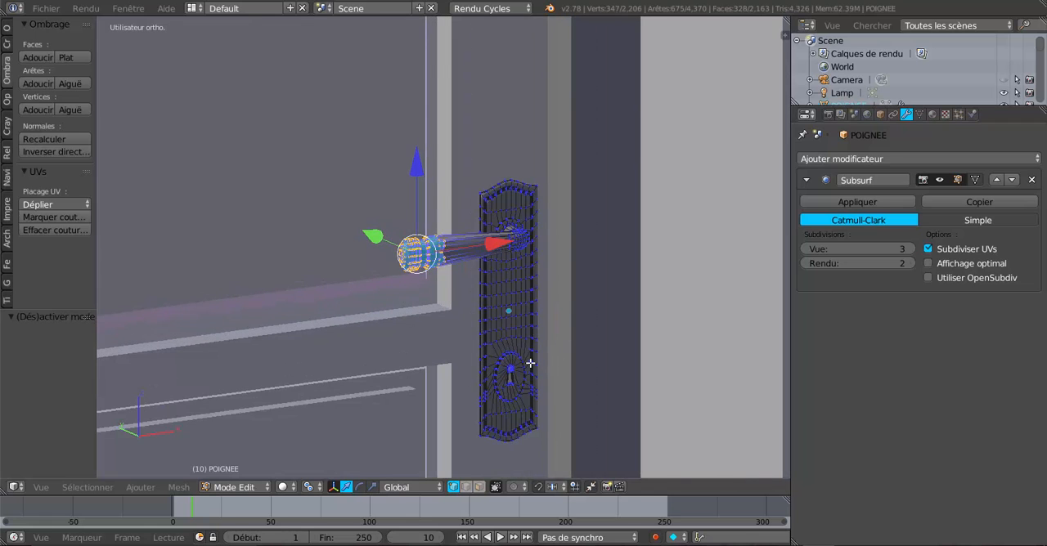
{"action": "key", "text": "Tab"}
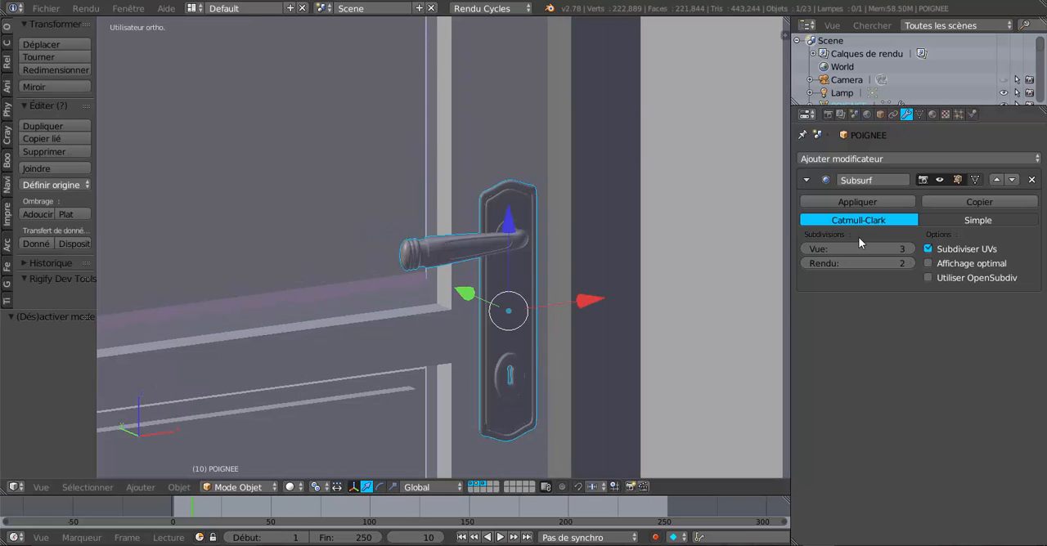
Step: Apply the handle's Subsurf modifier and check the resulting mesh in Edit Mode
{"action": "left_click", "coordinate": [857, 203]}
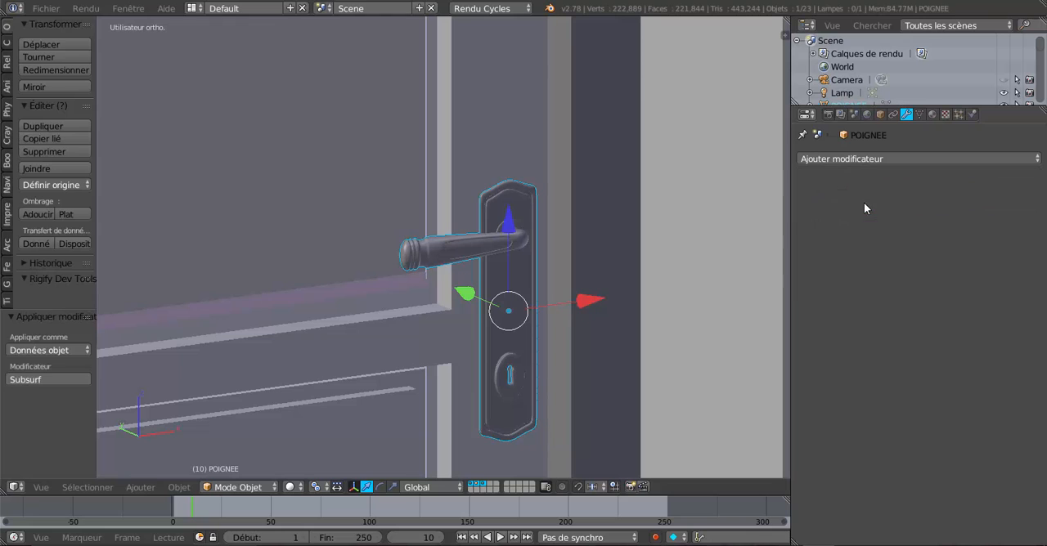
{"action": "scroll", "coordinate": [538, 380], "scroll_direction": "down", "scroll_amount": 2}
{"action": "scroll", "coordinate": [538, 380], "scroll_direction": "up", "scroll_amount": 2}
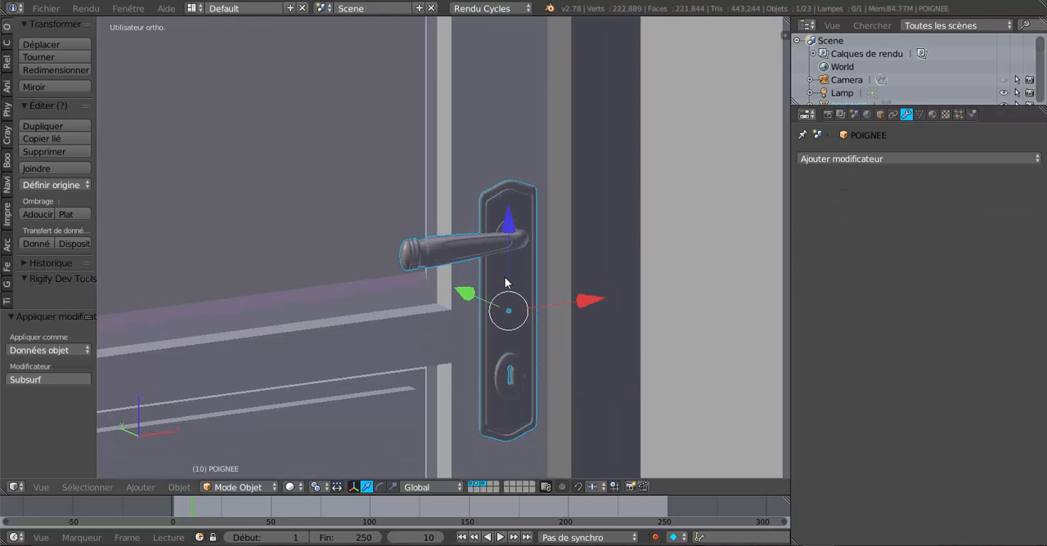
{"action": "key", "text": "Tab"}
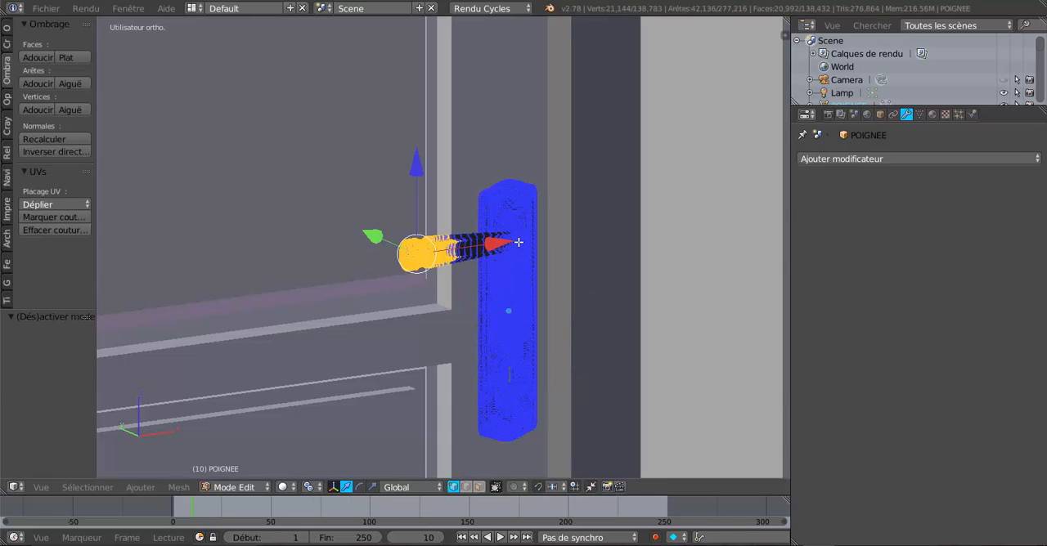
{"action": "key", "text": "Tab"}
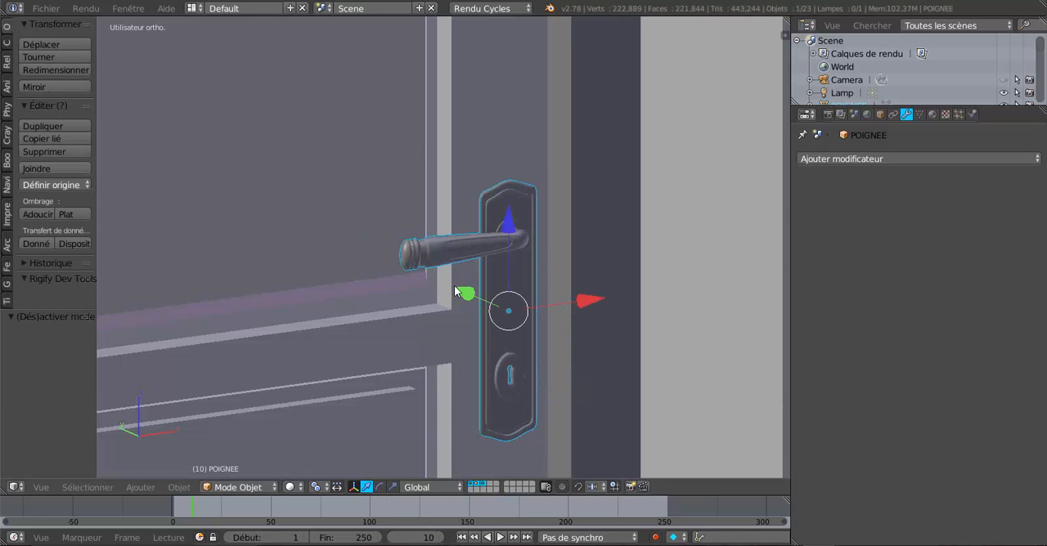
Step: Add the door panel to the selection as the active object and join the handle to it
{"action": "right_click", "coordinate": [347, 249]}
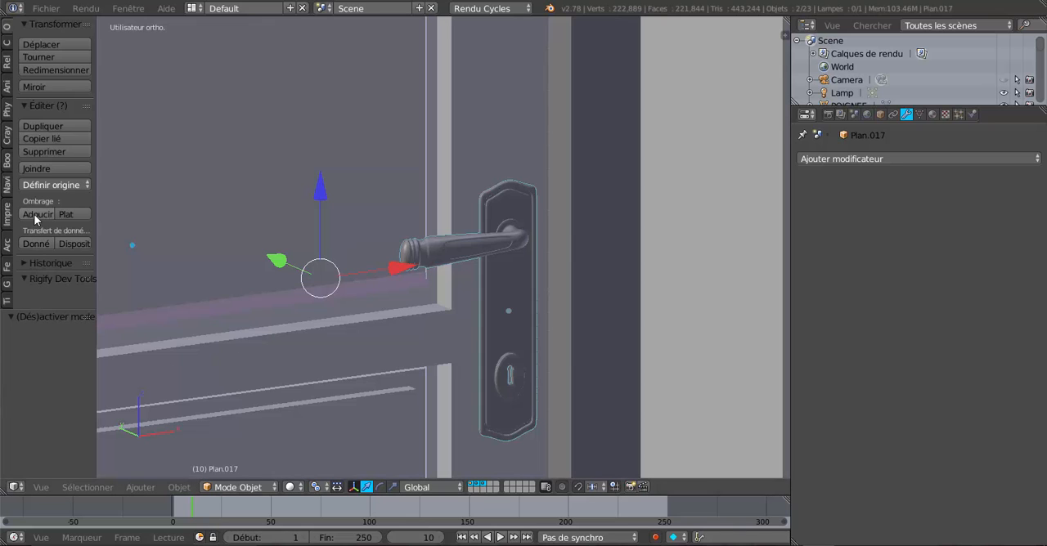
{"action": "left_click", "coordinate": [39, 168]}
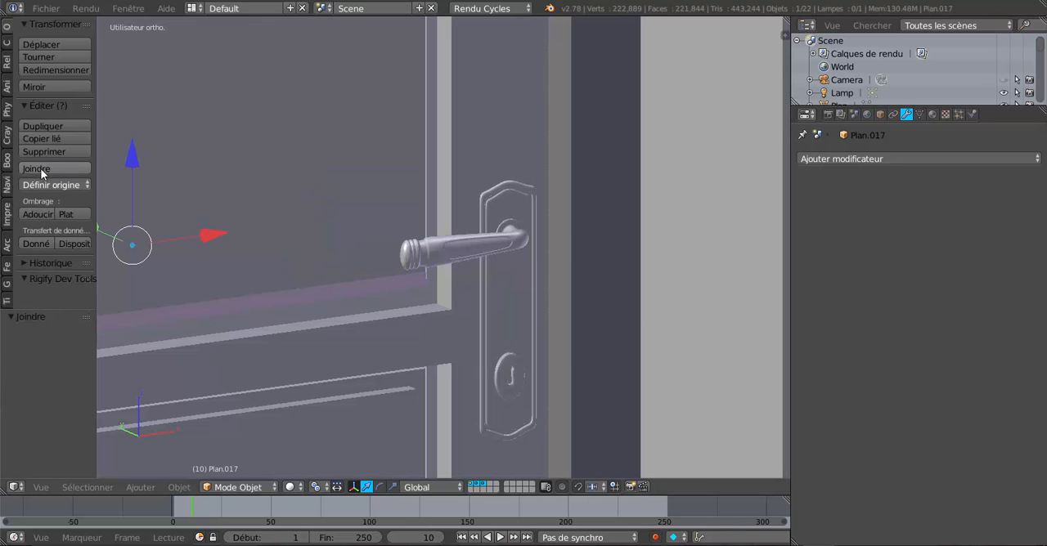
{"action": "scroll", "coordinate": [496, 322], "scroll_direction": "down", "scroll_amount": 3}
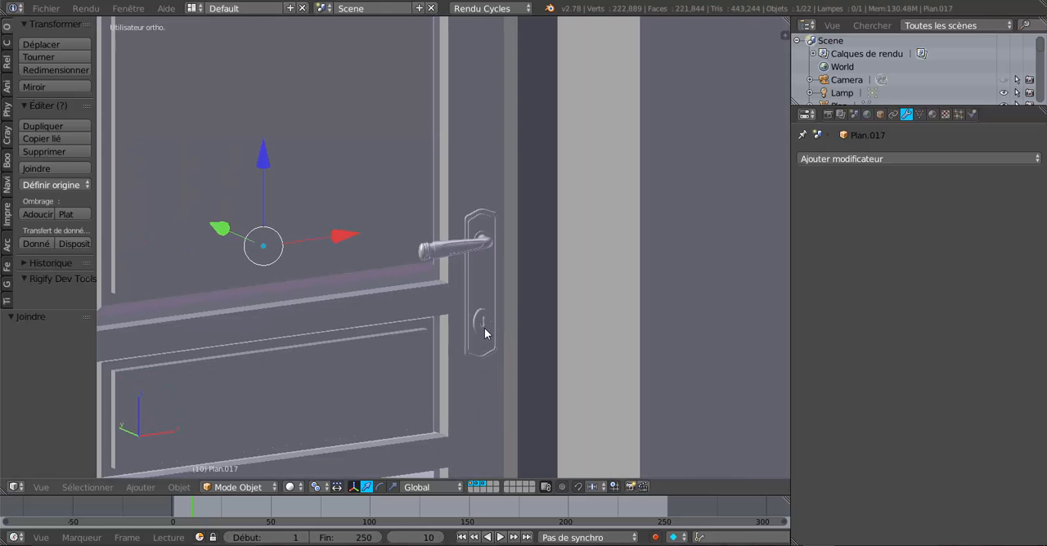
Step: Examine the door with its joined handle up close and within the wall opening
{"action": "middle_click_drag", "start_coordinate": [460, 321], "coordinate": [504, 273]}
{"action": "scroll", "coordinate": [504, 273], "scroll_direction": "up", "scroll_amount": 2}
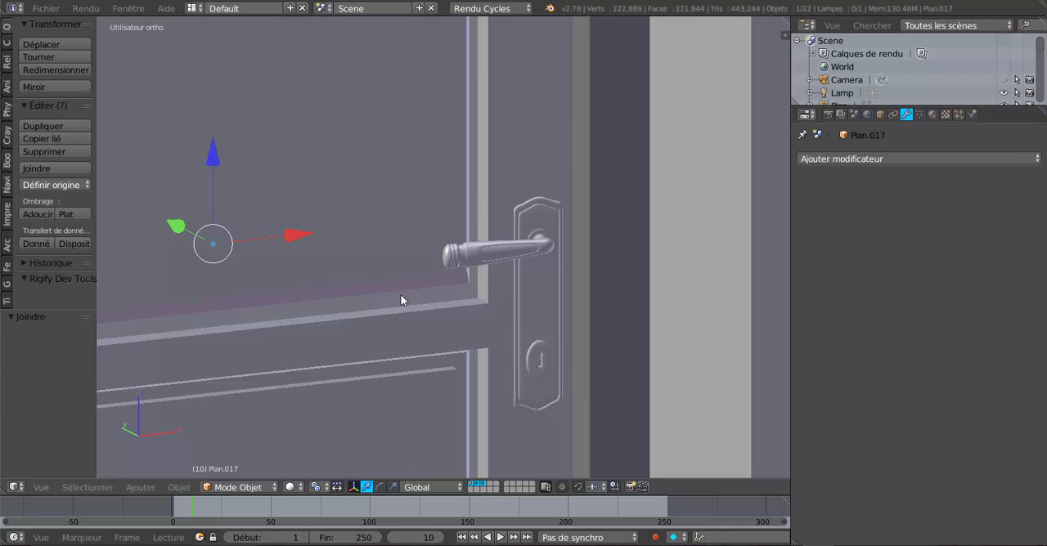
{"action": "scroll", "coordinate": [376, 292], "scroll_direction": "down", "scroll_amount": 3}
{"action": "middle_click_drag", "start_coordinate": [350, 314], "coordinate": [298, 306]}
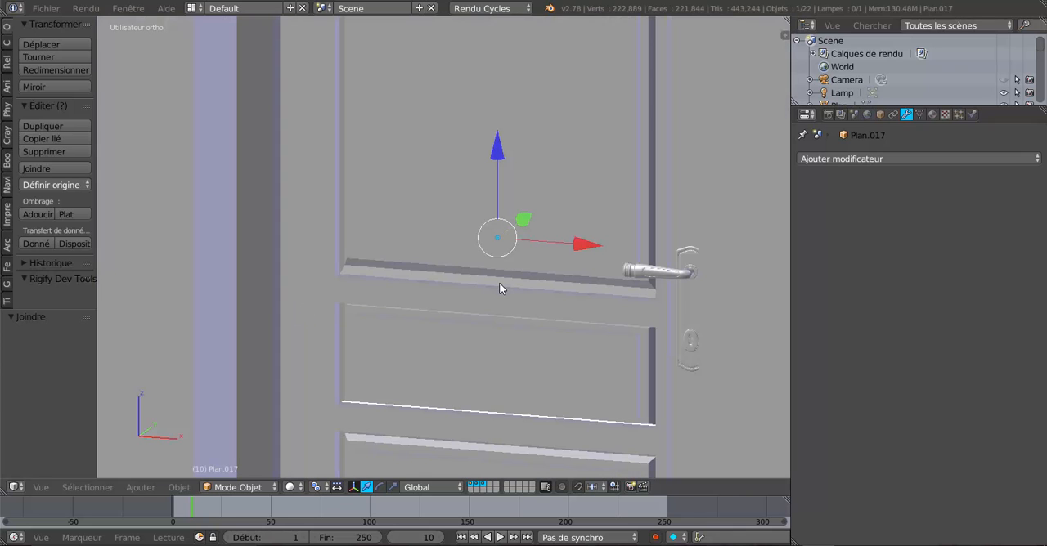
{"action": "scroll", "coordinate": [500, 287], "scroll_direction": "down", "scroll_amount": 1}
{"action": "middle_click_drag", "start_coordinate": [500, 287], "coordinate": [497, 267]}
{"action": "scroll", "coordinate": [513, 274], "scroll_direction": "down", "scroll_amount": 2}
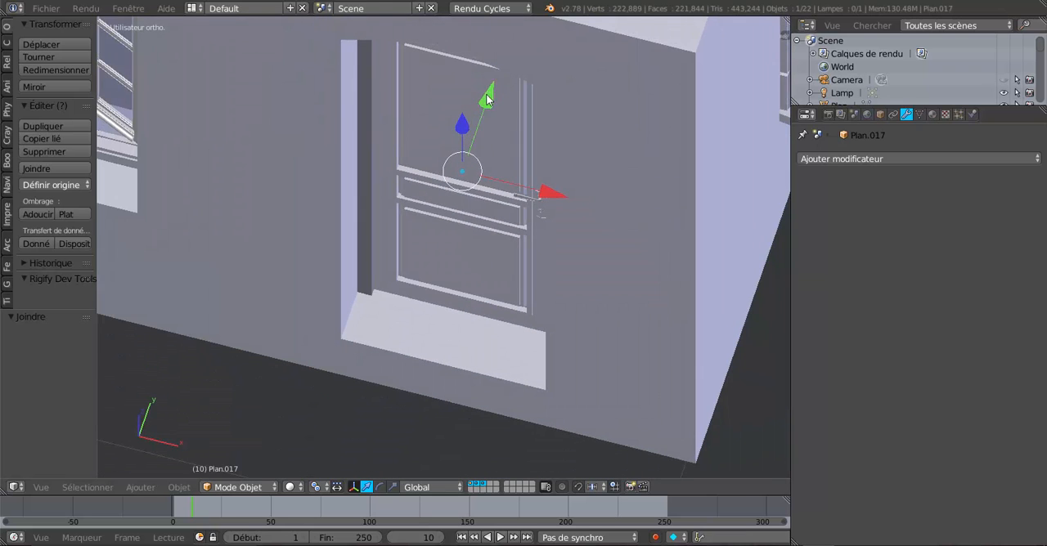
Step: Open the door mesh for editing at its hinge edge and select the centre vertex on top of the hinge pin
{"action": "left_click_drag", "start_coordinate": [488, 100], "coordinate": [446, 221]}
{"action": "scroll", "coordinate": [486, 257], "scroll_direction": "up", "scroll_amount": 2}
{"action": "middle_click_drag", "start_coordinate": [486, 257], "coordinate": [621, 255]}
{"action": "scroll", "coordinate": [501, 296], "scroll_direction": "up", "scroll_amount": 7}
{"action": "middle_click_drag", "start_coordinate": [531, 293], "coordinate": [631, 266]}
{"action": "key", "text": "Tab"}
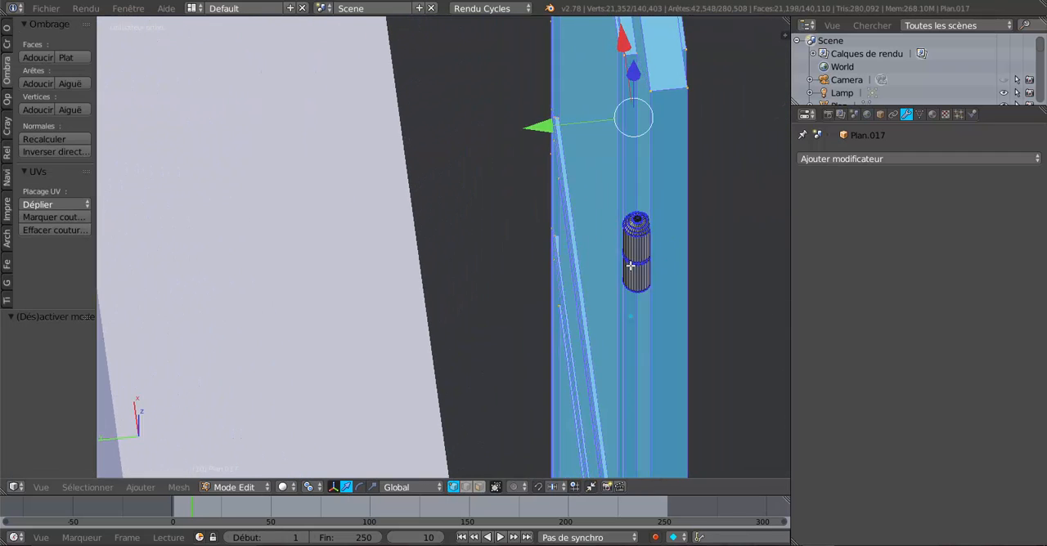
{"action": "scroll", "coordinate": [634, 267], "scroll_direction": "up", "scroll_amount": 1}
{"action": "middle_click_drag", "start_coordinate": [569, 271], "coordinate": [432, 278], "text": "shift"}
{"action": "scroll", "coordinate": [535, 259], "scroll_direction": "up", "scroll_amount": 4}
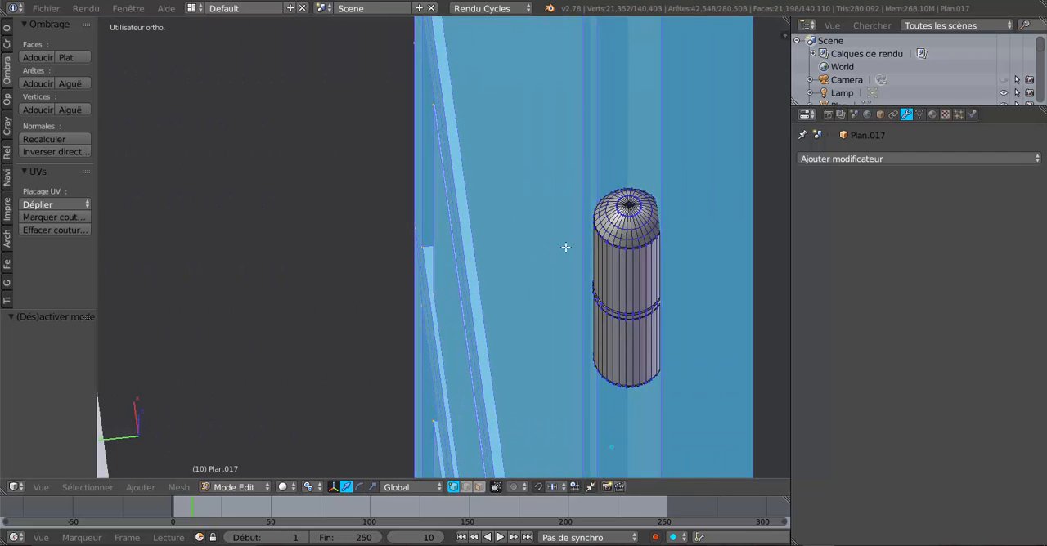
{"action": "scroll", "coordinate": [566, 247], "scroll_direction": "up", "scroll_amount": 2}
{"action": "right_click_drag", "start_coordinate": [710, 186], "coordinate": [615, 234]}
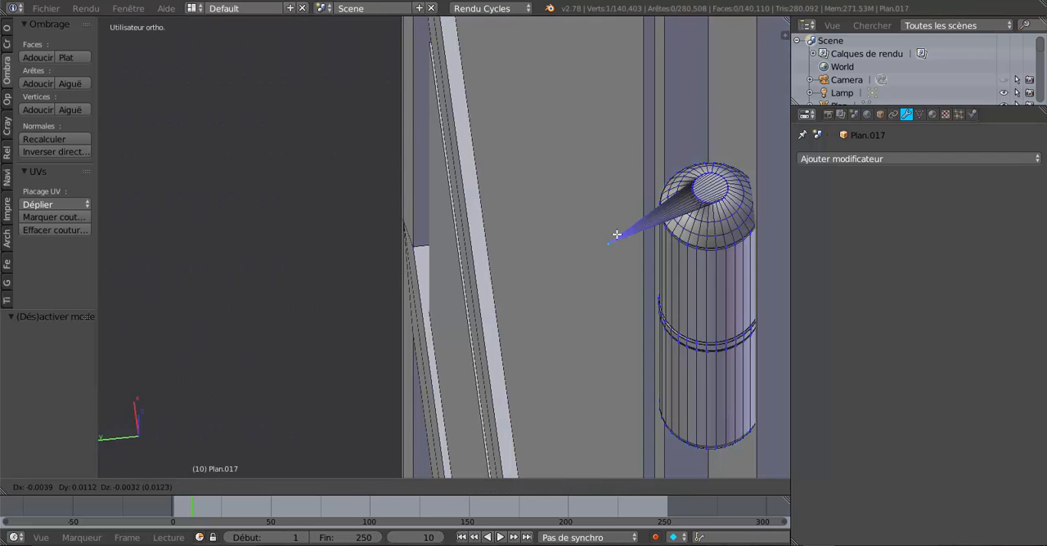
{"action": "right_click", "coordinate": [644, 207]}
Step: Snap the 3D cursor to the selected vertex at the top centre of the hinge pin
{"action": "scroll", "coordinate": [578, 254], "scroll_direction": "down", "scroll_amount": 1}
{"action": "scroll", "coordinate": [507, 278], "scroll_direction": "down", "scroll_amount": 2}
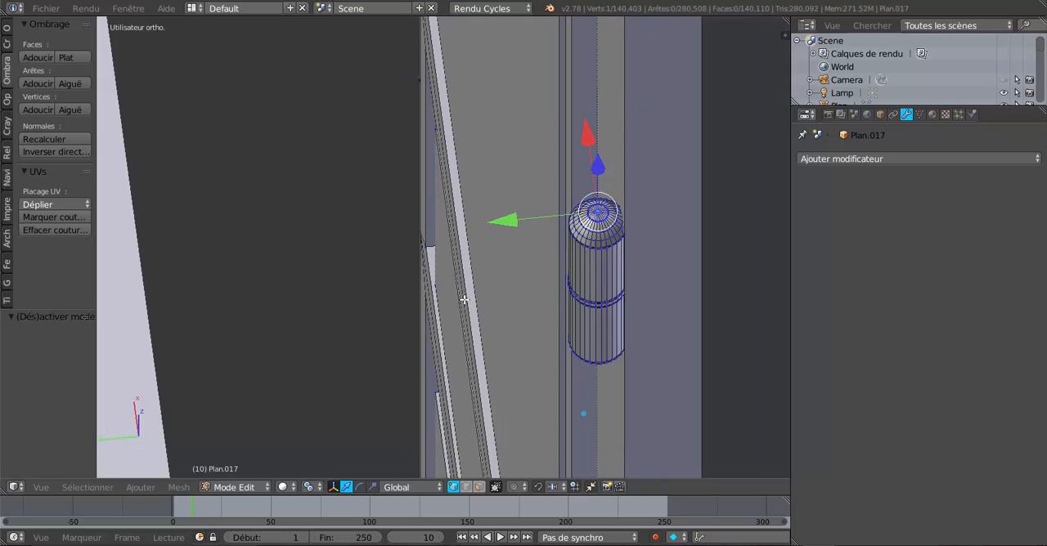
{"action": "middle_click_drag", "start_coordinate": [460, 299], "coordinate": [448, 301]}
{"action": "middle_click_drag", "start_coordinate": [578, 339], "coordinate": [486, 320]}
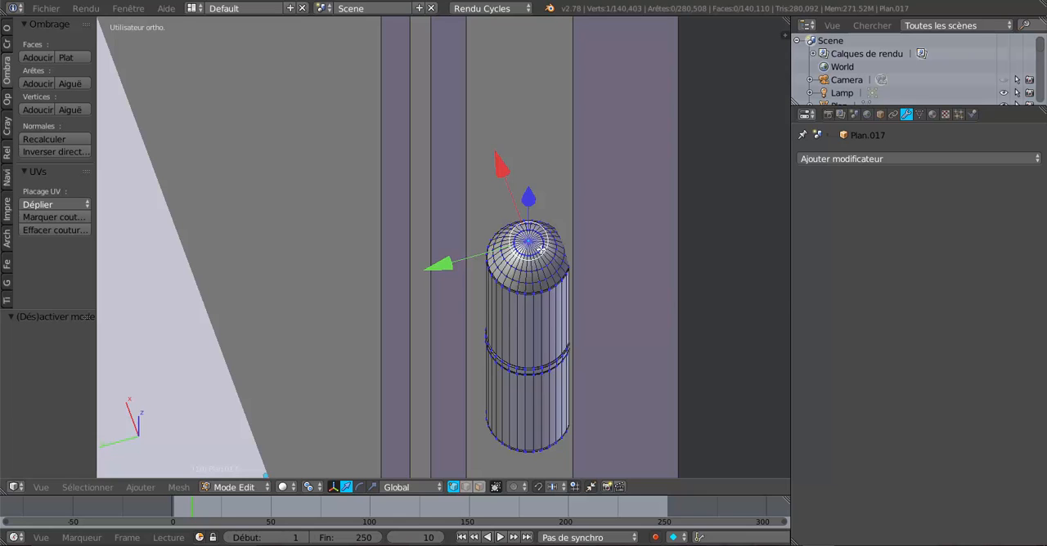
{"action": "key", "text": "shift+s"}
{"action": "left_click", "coordinate": [529, 283]}
{"action": "scroll", "coordinate": [530, 233], "scroll_direction": "up", "scroll_amount": 3}
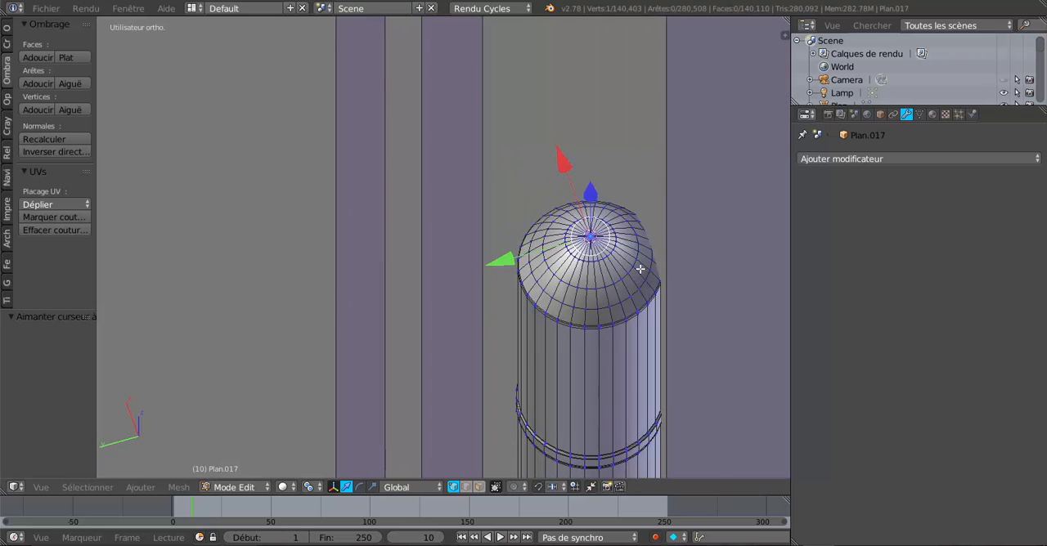
{"action": "scroll", "coordinate": [640, 269], "scroll_direction": "down", "scroll_amount": 3}
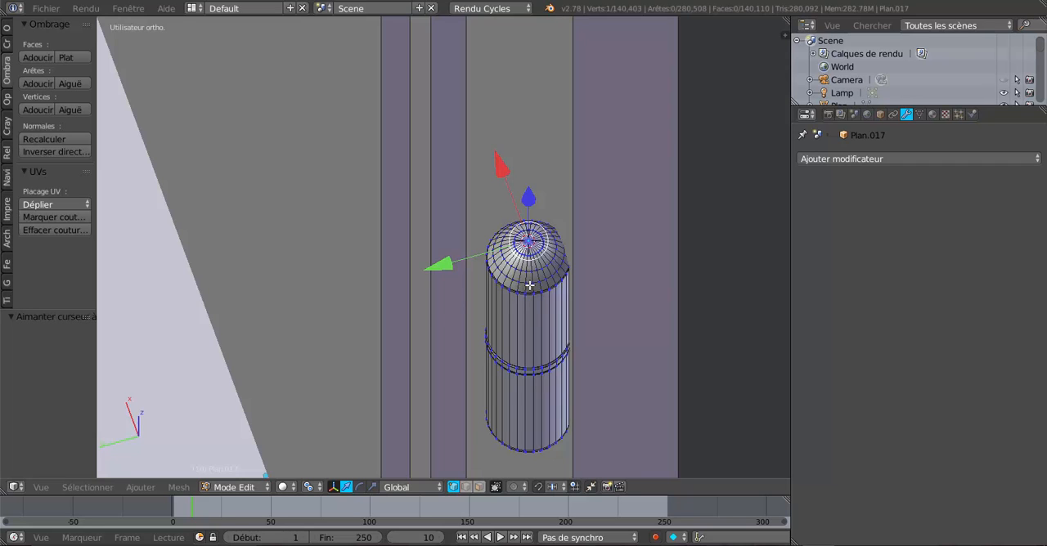
Step: Select all the linked geometry of the upper hinge pin
{"action": "key", "text": "c"}
{"action": "left_click", "coordinate": [528, 290]}
{"action": "key", "text": "ctrl+l"}
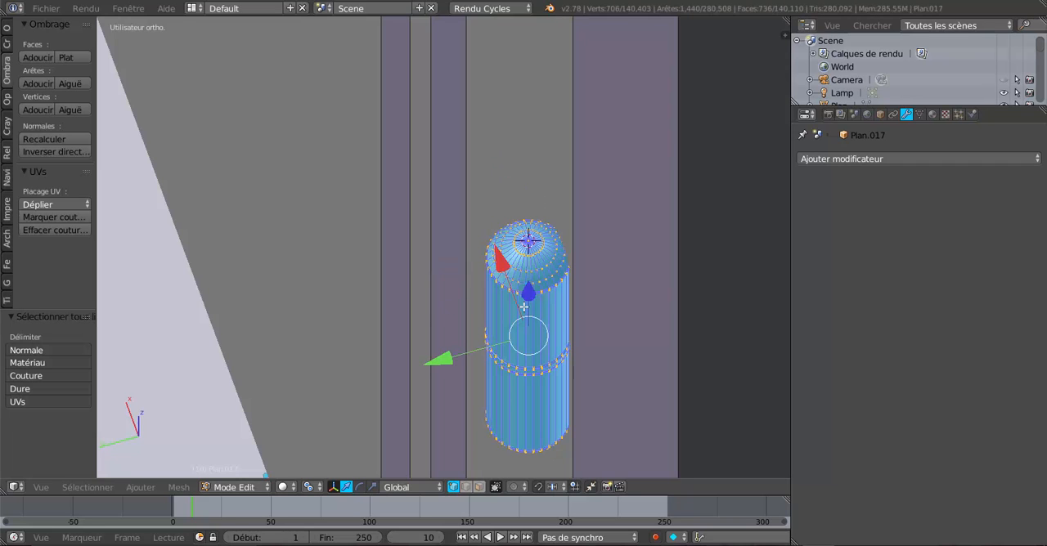
Step: Select the entire lower hinge pin on the door's edge as linked geometry
{"action": "scroll", "coordinate": [532, 309], "scroll_direction": "down", "scroll_amount": 3}
{"action": "middle_click_drag", "start_coordinate": [526, 333], "coordinate": [490, 130], "text": "shift"}
{"action": "scroll", "coordinate": [533, 304], "scroll_direction": "down", "scroll_amount": 2}
{"action": "middle_click_drag", "start_coordinate": [499, 379], "coordinate": [509, 82], "text": "shift"}
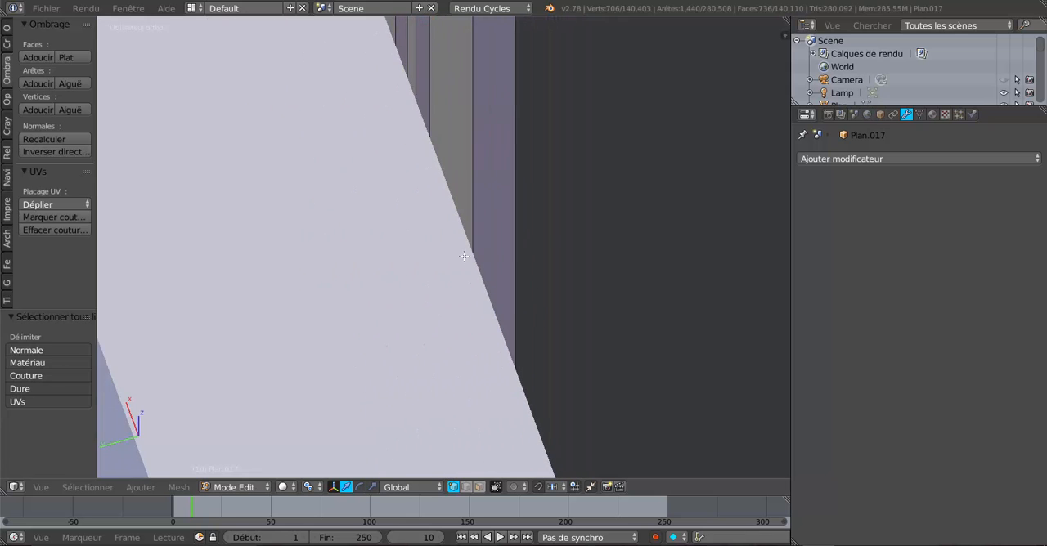
{"action": "middle_click_drag", "start_coordinate": [524, 253], "coordinate": [497, 238]}
{"action": "middle_click_drag", "start_coordinate": [480, 365], "coordinate": [497, 87], "text": "shift"}
{"action": "scroll", "coordinate": [522, 242], "scroll_direction": "down", "scroll_amount": 3}
{"action": "scroll", "coordinate": [520, 247], "scroll_direction": "down", "scroll_amount": 1}
{"action": "middle_click_drag", "start_coordinate": [490, 329], "coordinate": [476, 166], "text": "shift"}
{"action": "middle_click_drag", "start_coordinate": [476, 229], "coordinate": [463, 231]}
{"action": "scroll", "coordinate": [458, 238], "scroll_direction": "up", "scroll_amount": 2}
{"action": "right_click", "coordinate": [458, 215]}
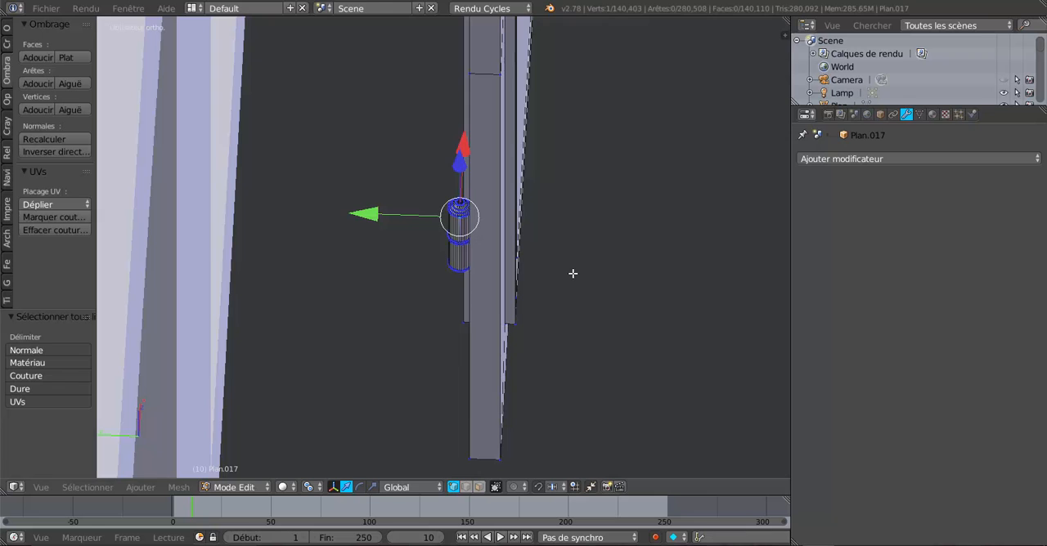
{"action": "key", "text": "ctrl+l"}
Step: Add the whole upper hinge pin to the selection along with the lower one
{"action": "scroll", "coordinate": [577, 221], "scroll_direction": "down", "scroll_amount": 3}
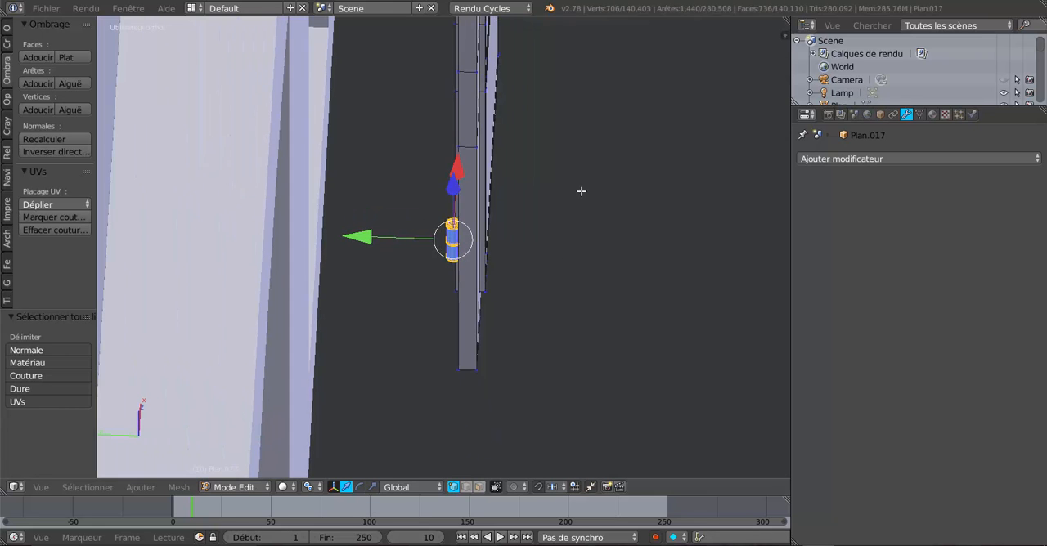
{"action": "middle_click_drag", "start_coordinate": [595, 150], "coordinate": [606, 332], "text": "shift"}
{"action": "scroll", "coordinate": [488, 131], "scroll_direction": "up", "scroll_amount": 2}
{"action": "right_click", "coordinate": [491, 111], "text": "shift"}
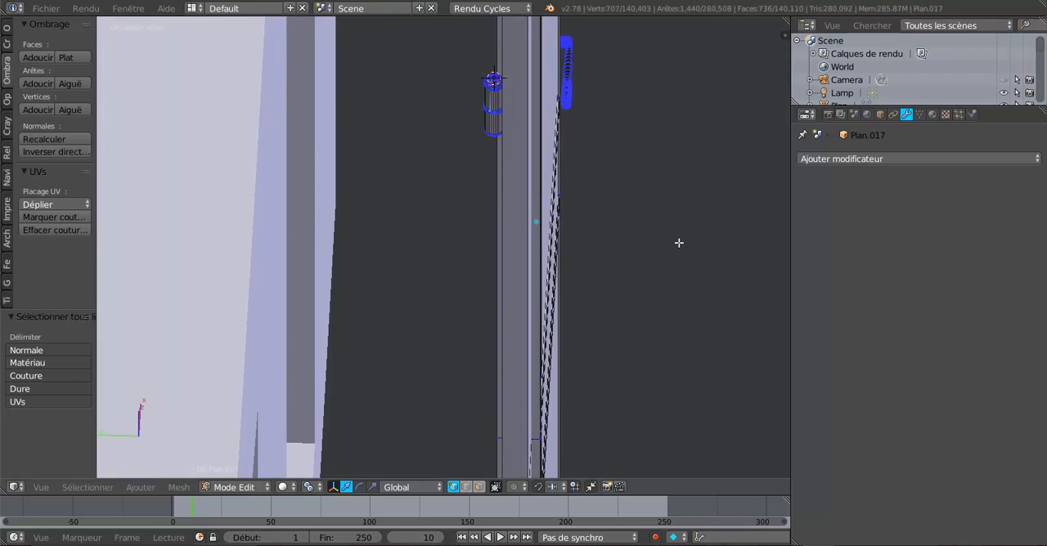
{"action": "key", "text": "ctrl+l"}
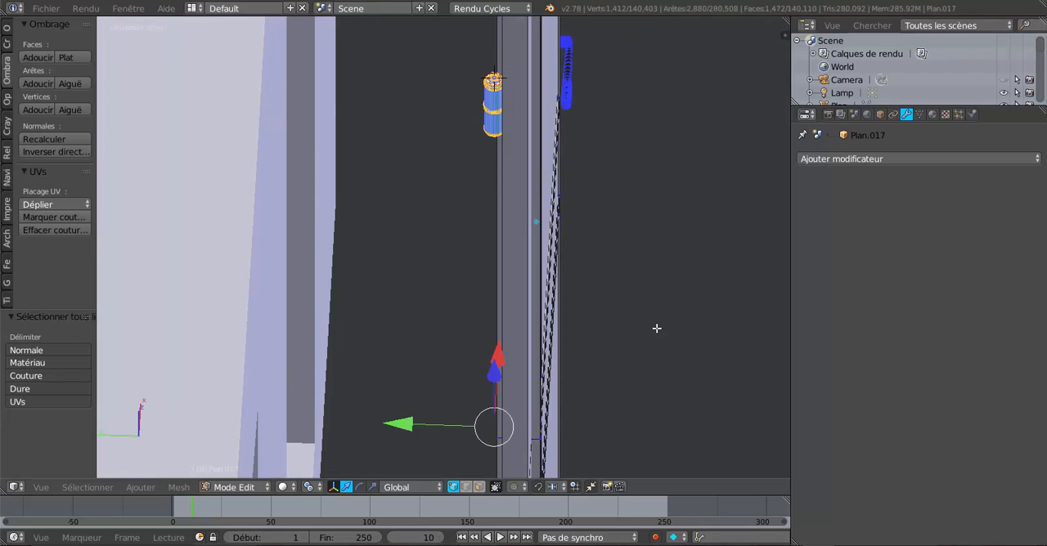
Step: Switch the pivot point to the 3D cursor and place the cursor in empty space beside the door's hinge edge
{"action": "middle_click_drag", "start_coordinate": [657, 328], "coordinate": [670, 385]}
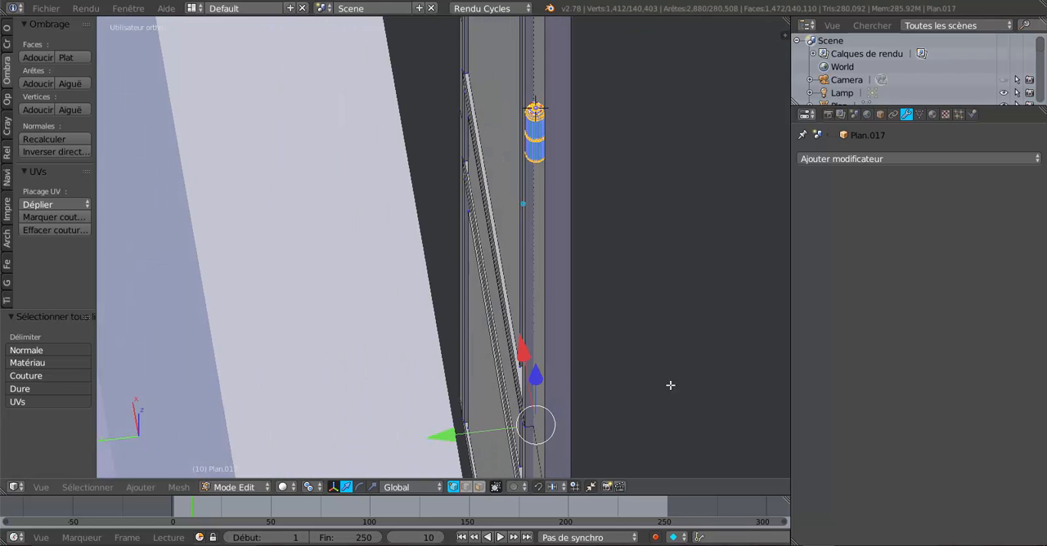
{"action": "left_click", "coordinate": [308, 487]}
{"action": "left_click", "coordinate": [327, 455]}
{"action": "left_click", "coordinate": [483, 166]}
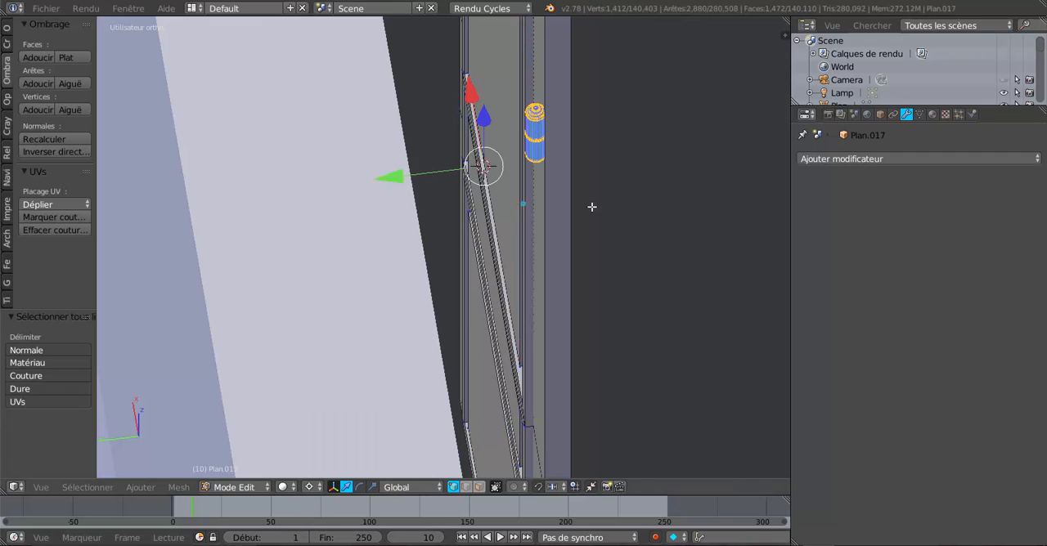
{"action": "middle_click_drag", "start_coordinate": [619, 248], "coordinate": [635, 271]}
{"action": "left_click", "coordinate": [641, 344]}
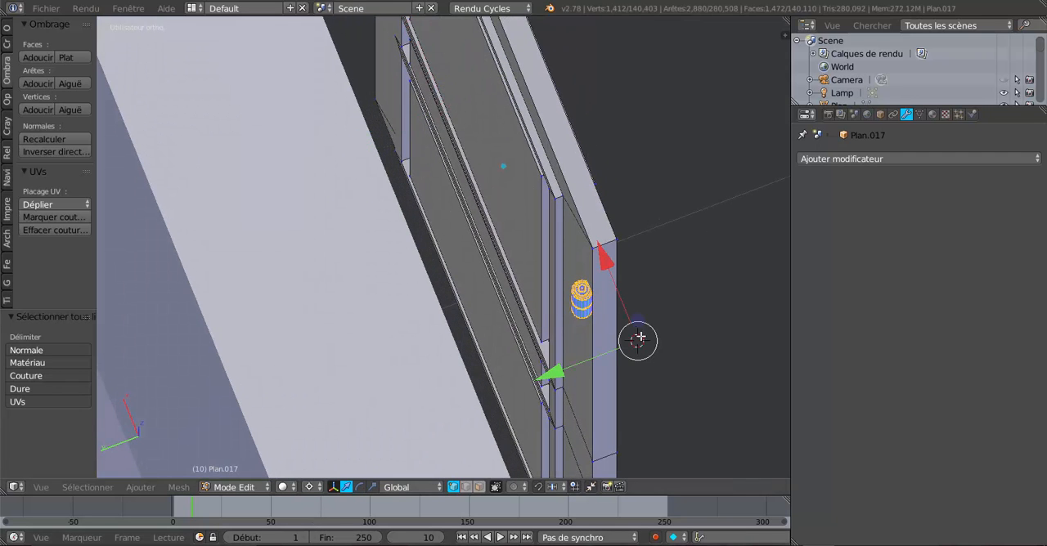
Step: Move both selected hinge pins about 0.002 along the Y axis
{"action": "middle_click_drag", "start_coordinate": [640, 344], "coordinate": [582, 368]}
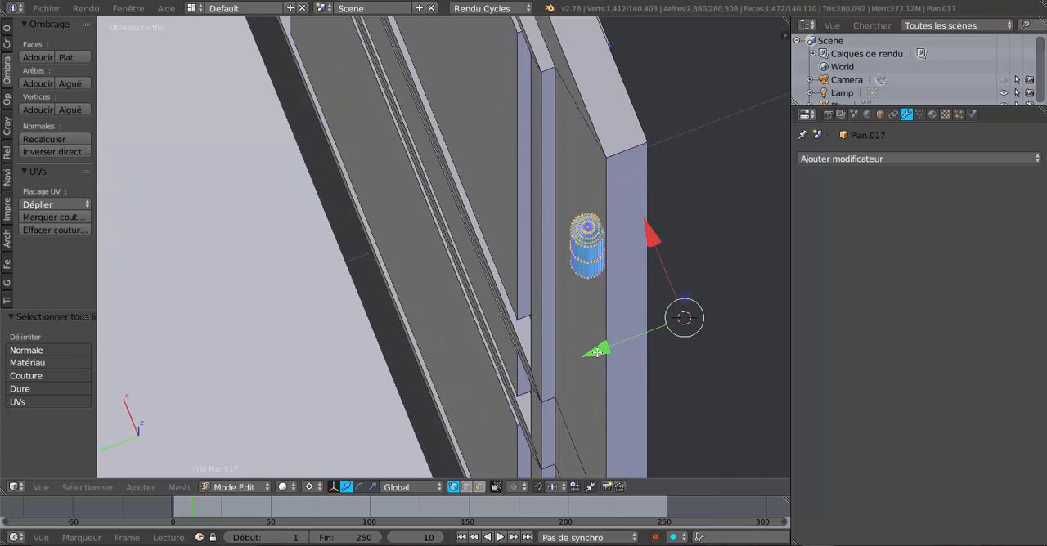
{"action": "key", "text": "g"}
{"action": "key", "text": "y"}
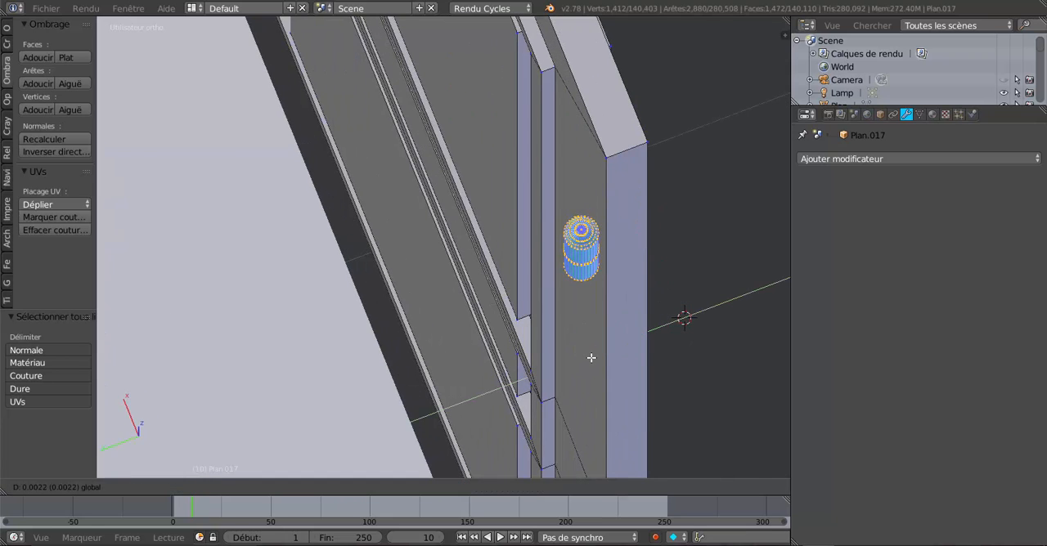
{"action": "left_click", "coordinate": [592, 357]}
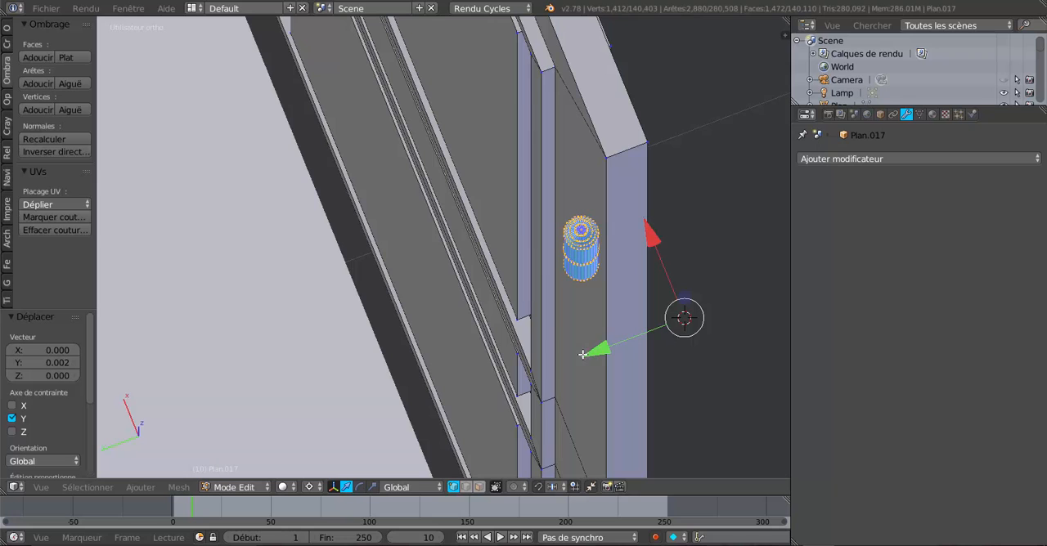
Step: Select the centre vertex on top of the shifted upper hinge pin
{"action": "scroll", "coordinate": [694, 365], "scroll_direction": "down", "scroll_amount": 2}
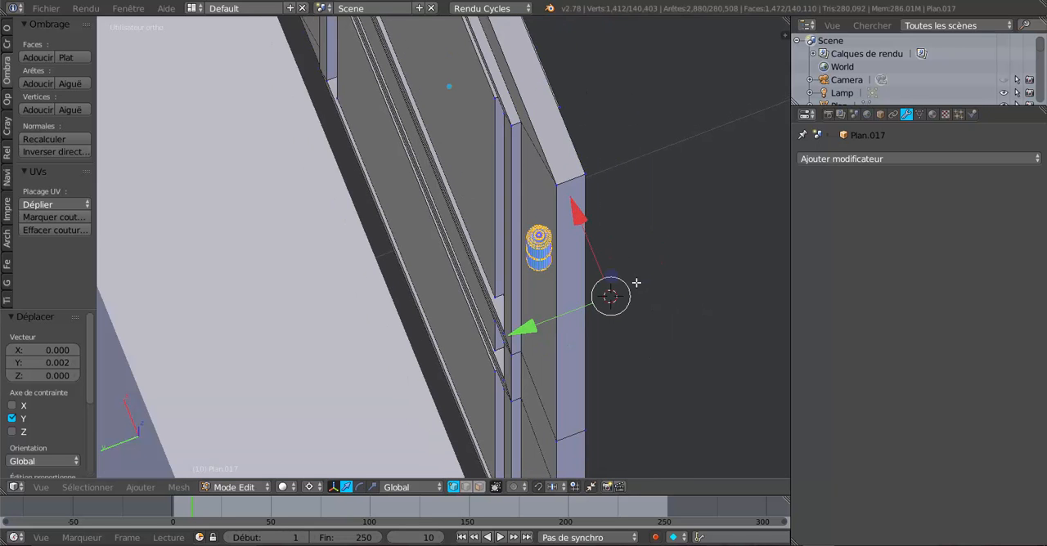
{"action": "scroll", "coordinate": [636, 284], "scroll_direction": "up", "scroll_amount": 2}
{"action": "middle_click_drag", "start_coordinate": [660, 263], "coordinate": [587, 294], "text": "shift"}
{"action": "scroll", "coordinate": [586, 293], "scroll_direction": "up", "scroll_amount": 5}
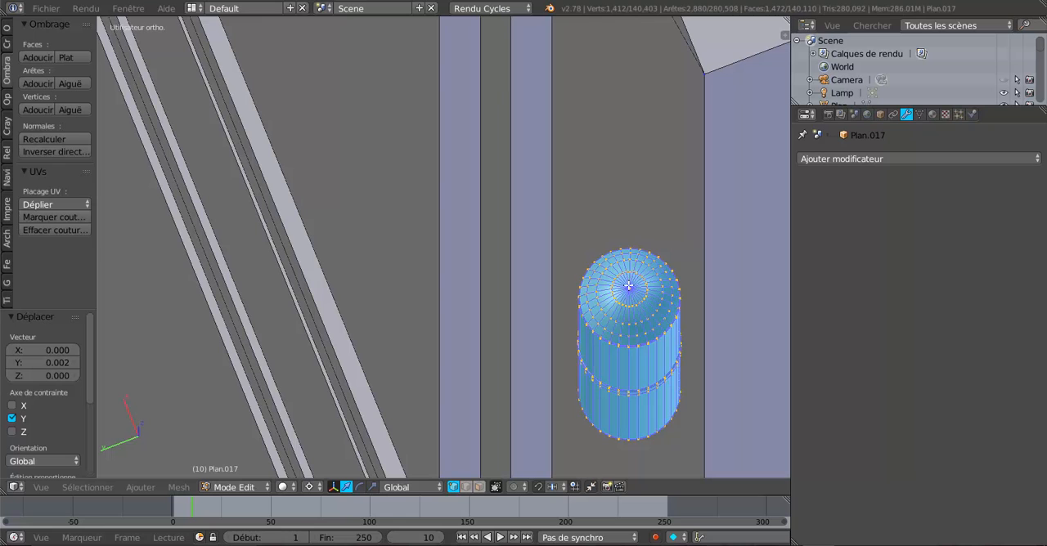
{"action": "right_click", "coordinate": [628, 285]}
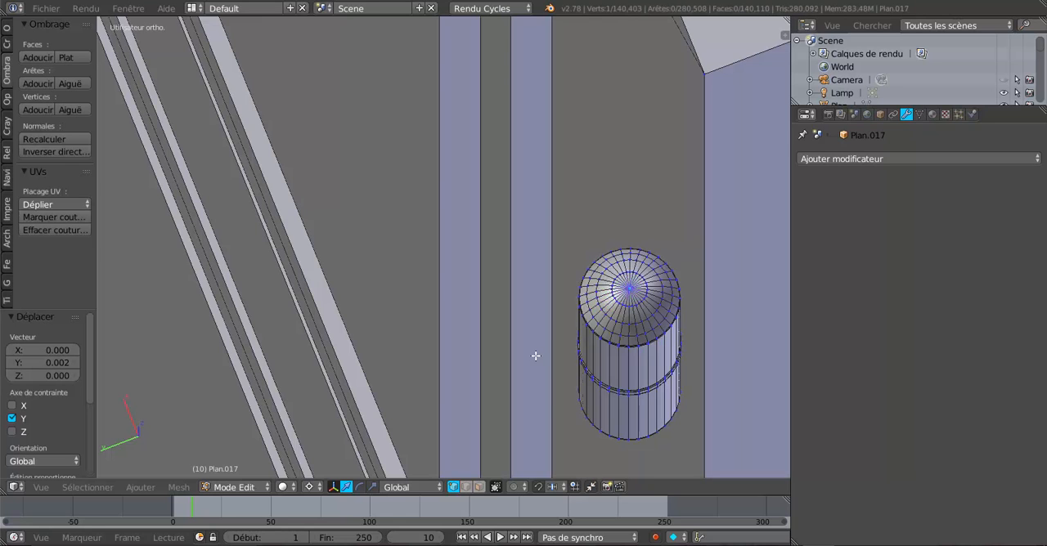
{"action": "key", "text": "g"}
{"action": "right_click", "coordinate": [545, 333]}
Step: Inspect the upper pin's dome up close and snap the 3D cursor to its selected centre vertex
{"action": "scroll", "coordinate": [609, 306], "scroll_direction": "up", "scroll_amount": 2}
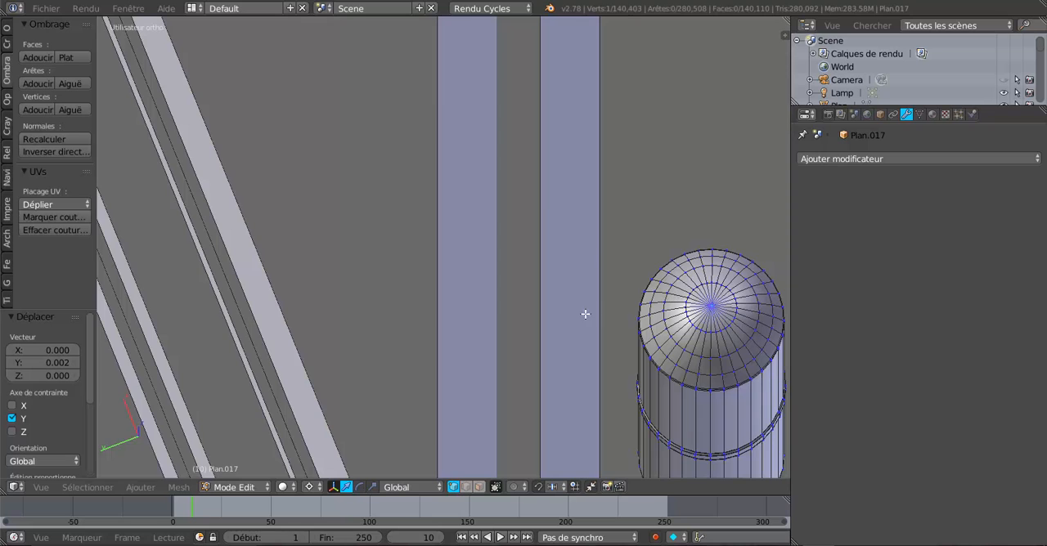
{"action": "middle_click_drag", "start_coordinate": [582, 311], "coordinate": [503, 309], "text": "shift"}
{"action": "scroll", "coordinate": [537, 345], "scroll_direction": "up", "scroll_amount": 2}
{"action": "scroll", "coordinate": [537, 345], "scroll_direction": "up", "scroll_amount": 3}
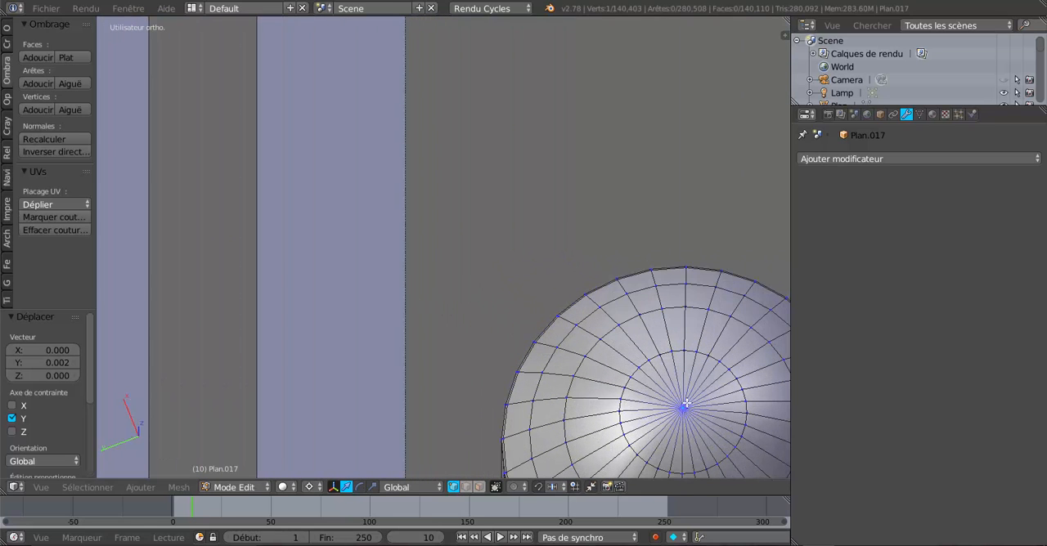
{"action": "scroll", "coordinate": [685, 403], "scroll_direction": "down", "scroll_amount": 2}
{"action": "scroll", "coordinate": [687, 403], "scroll_direction": "up", "scroll_amount": 1}
{"action": "key", "text": "z"}
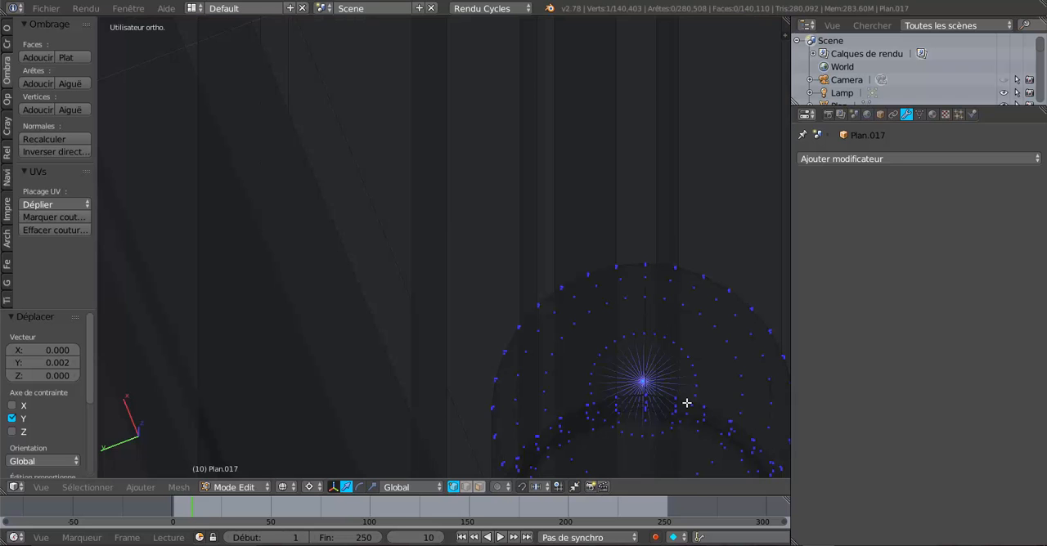
{"action": "key", "text": "z"}
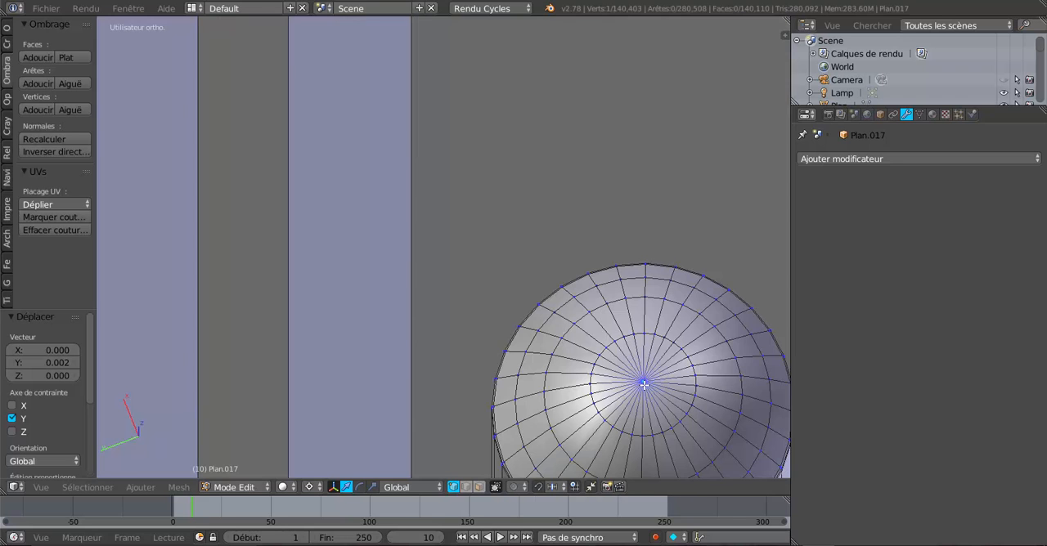
{"action": "scroll", "coordinate": [647, 387], "scroll_direction": "down", "scroll_amount": 2}
{"action": "middle_click_drag", "start_coordinate": [624, 392], "coordinate": [571, 387], "text": "shift"}
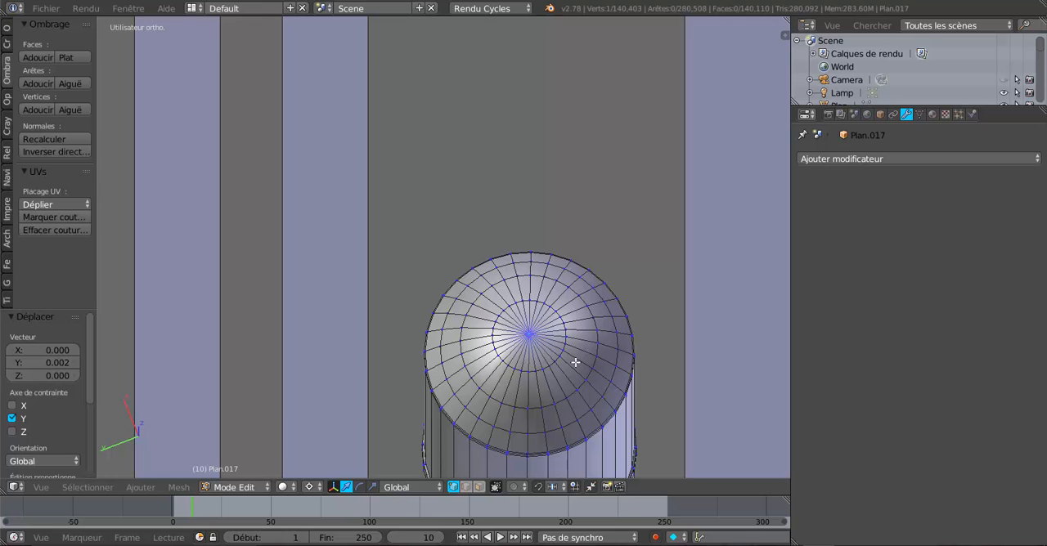
{"action": "key", "text": "shift+s"}
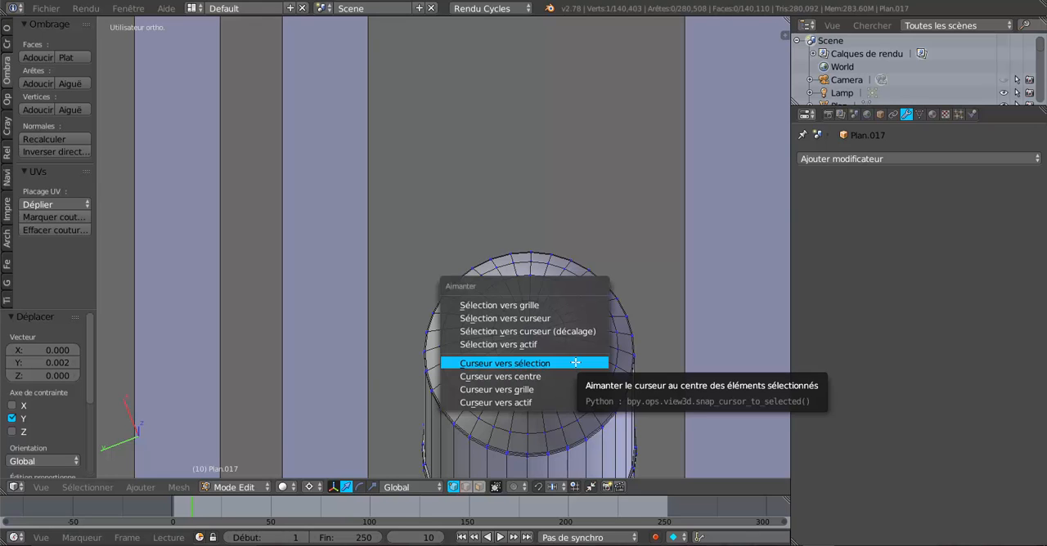
{"action": "left_click", "coordinate": [553, 363]}
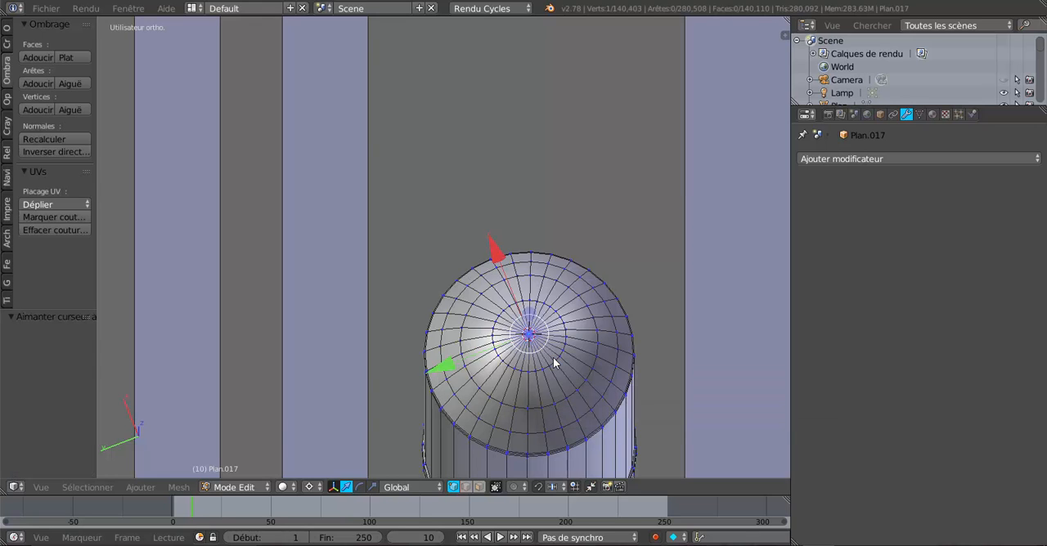
{"action": "scroll", "coordinate": [553, 363], "scroll_direction": "up", "scroll_amount": 2}
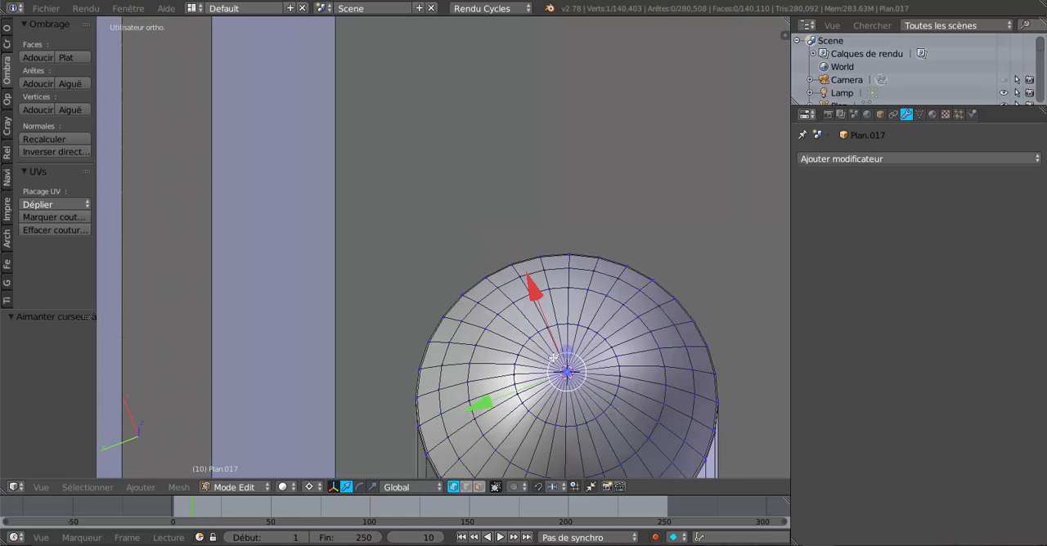
Step: Return to object mode and set the door's origin to the 3D cursor on the hinge pin
{"action": "key", "text": "Tab"}
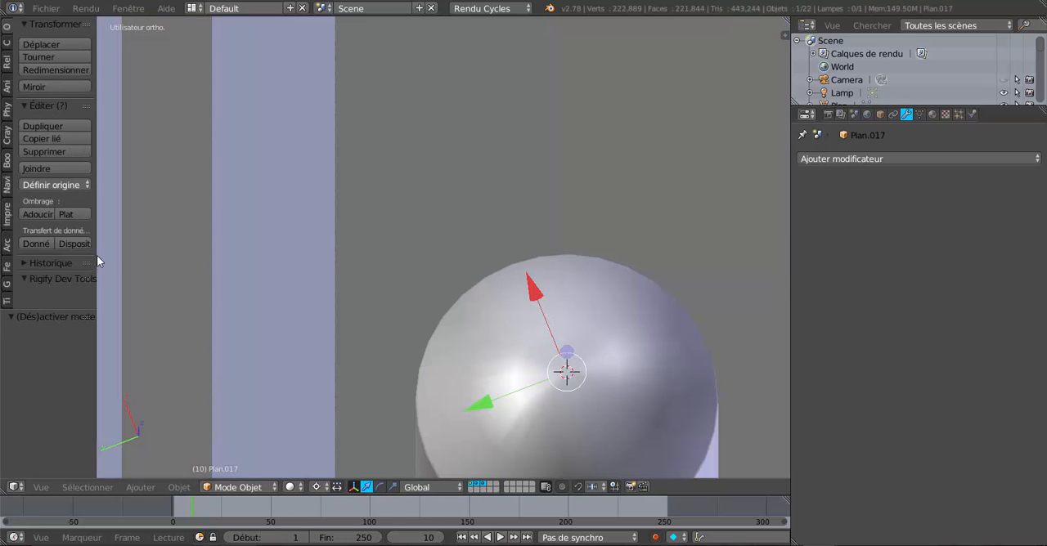
{"action": "left_click", "coordinate": [54, 191]}
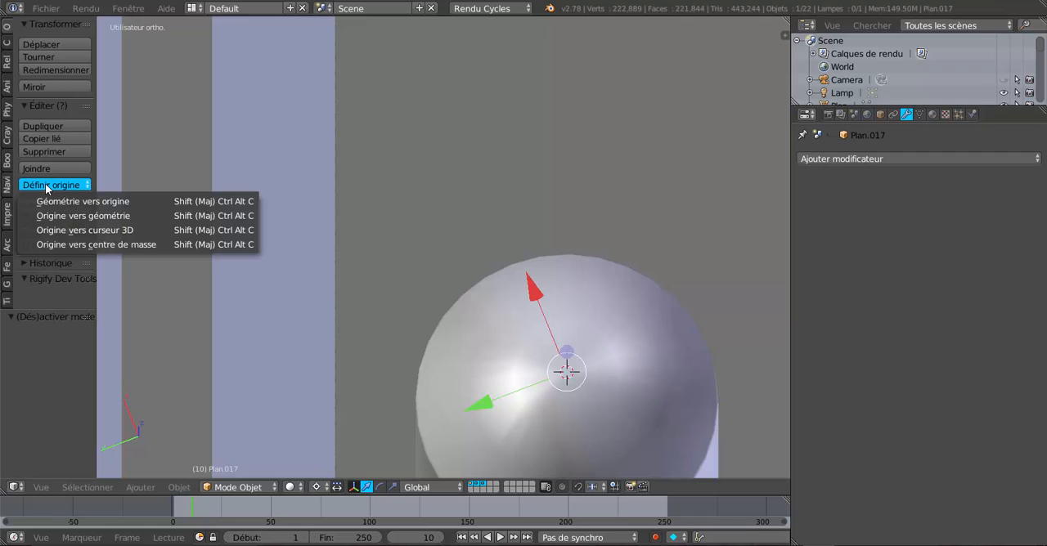
{"action": "left_click", "coordinate": [83, 229]}
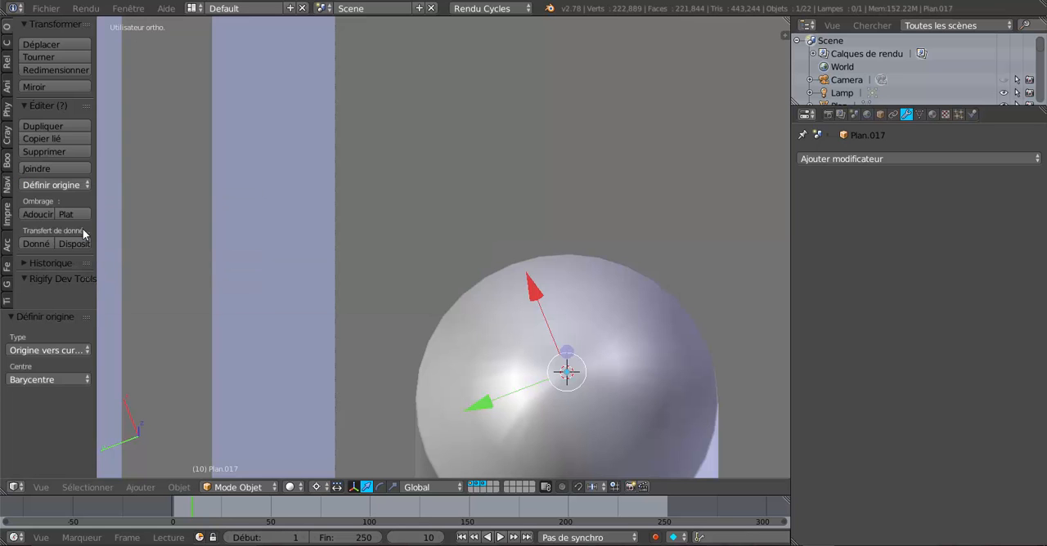
{"action": "scroll", "coordinate": [626, 247], "scroll_direction": "down", "scroll_amount": 4}
{"action": "key", "text": "Tab"}
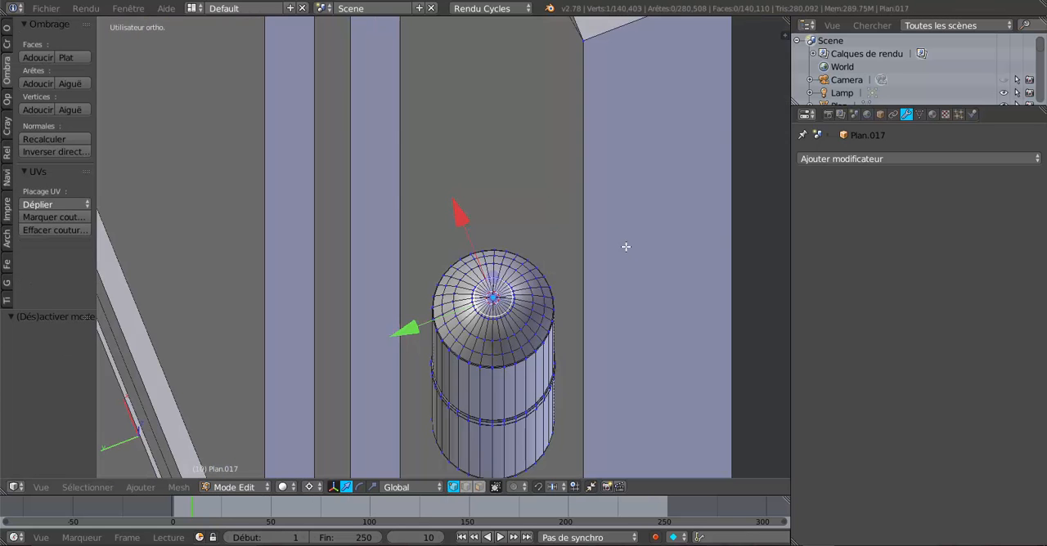
{"action": "key", "text": "KP_8"}
{"action": "key", "text": "Tab"}
Step: Move the door 0.130 along the Y axis towards the house wall
{"action": "scroll", "coordinate": [626, 247], "scroll_direction": "down", "scroll_amount": 6}
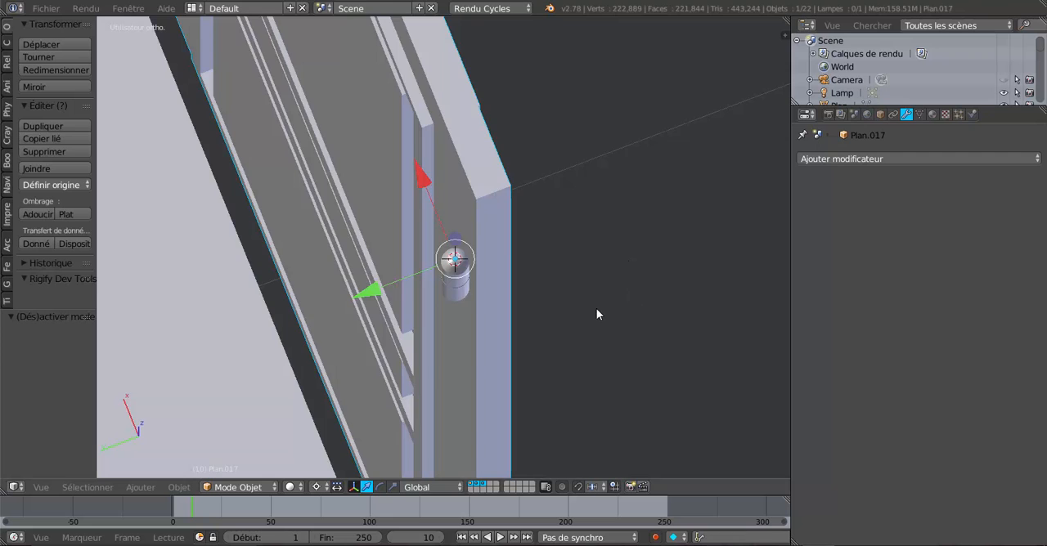
{"action": "middle_click_drag", "start_coordinate": [596, 309], "coordinate": [539, 325]}
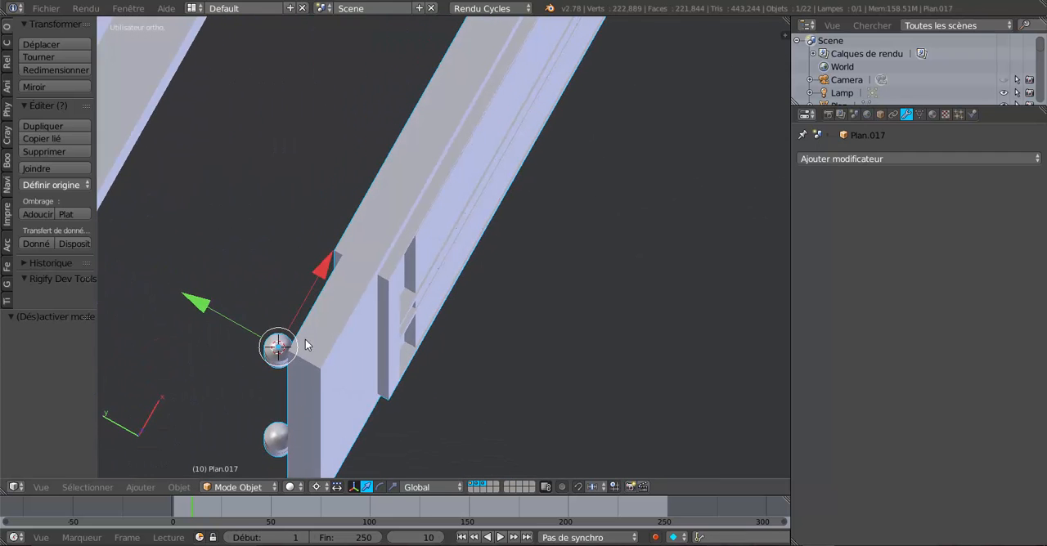
{"action": "middle_click_drag", "start_coordinate": [306, 346], "coordinate": [477, 349]}
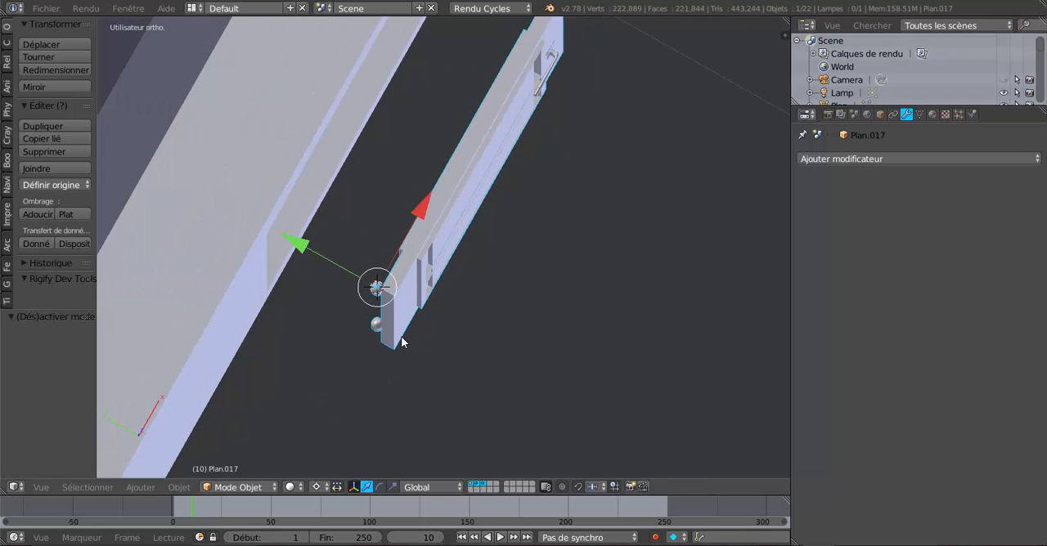
{"action": "left_click_drag", "start_coordinate": [300, 242], "coordinate": [227, 197]}
Step: Shift the door along the Y axis by a further 0.034 and 0.072 to seat it in the doorway
{"action": "middle_click_drag", "start_coordinate": [227, 197], "coordinate": [375, 169]}
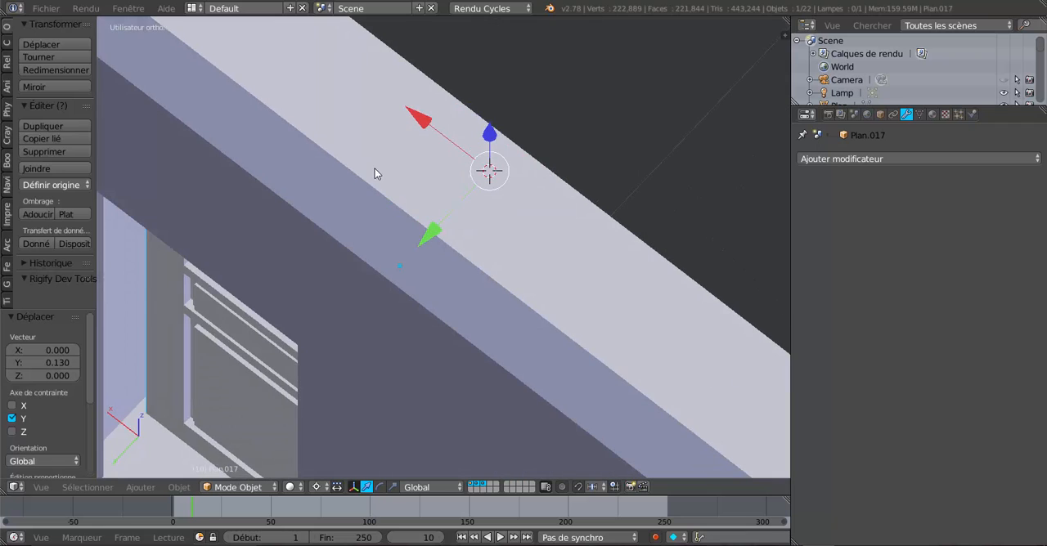
{"action": "left_click_drag", "start_coordinate": [426, 238], "coordinate": [406, 253]}
{"action": "middle_click_drag", "start_coordinate": [416, 244], "coordinate": [463, 206]}
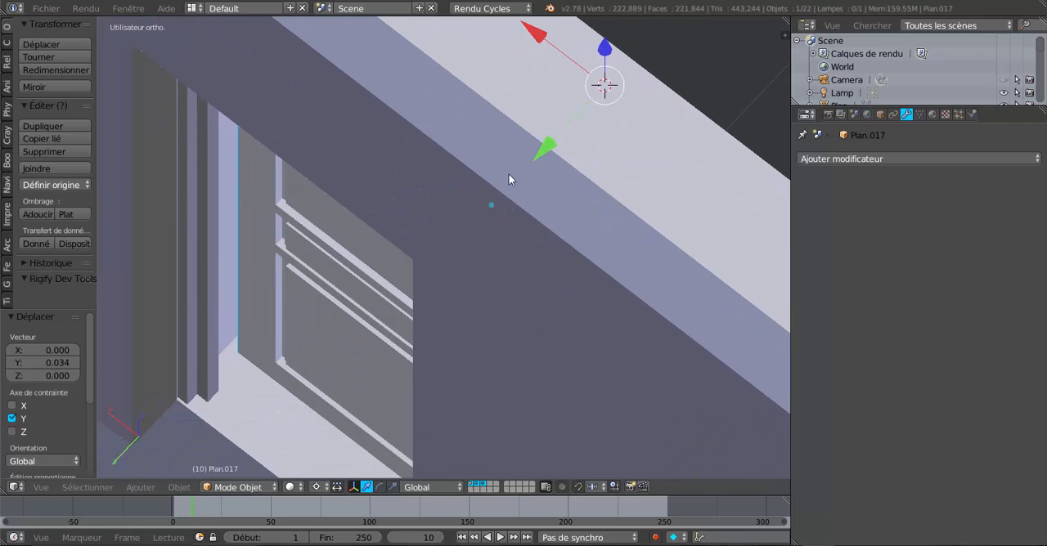
{"action": "left_click_drag", "start_coordinate": [545, 146], "coordinate": [512, 206]}
{"action": "middle_click_drag", "start_coordinate": [512, 205], "coordinate": [341, 207]}
{"action": "scroll", "coordinate": [452, 223], "scroll_direction": "down", "scroll_amount": 5}
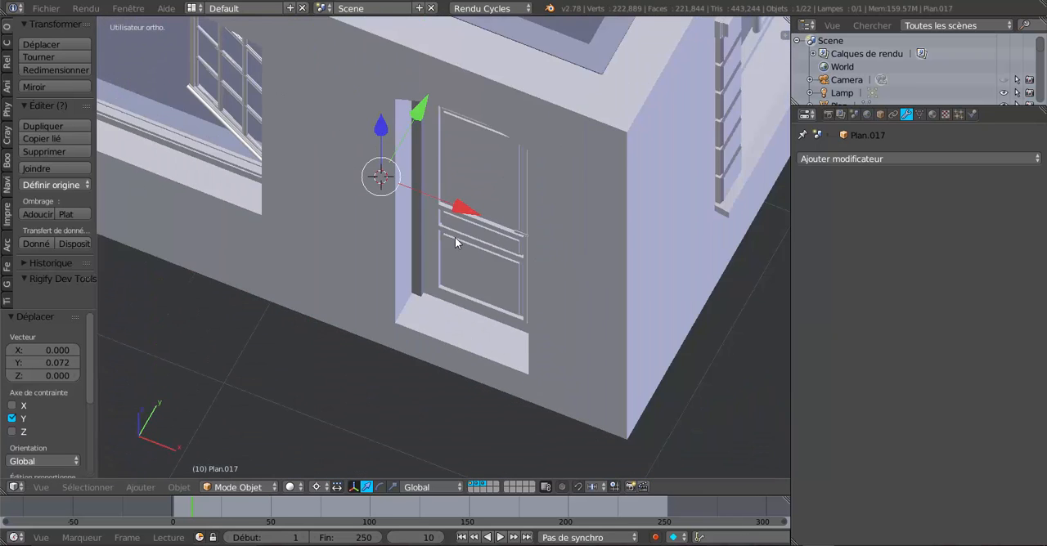
{"action": "middle_click_drag", "start_coordinate": [454, 237], "coordinate": [496, 294]}
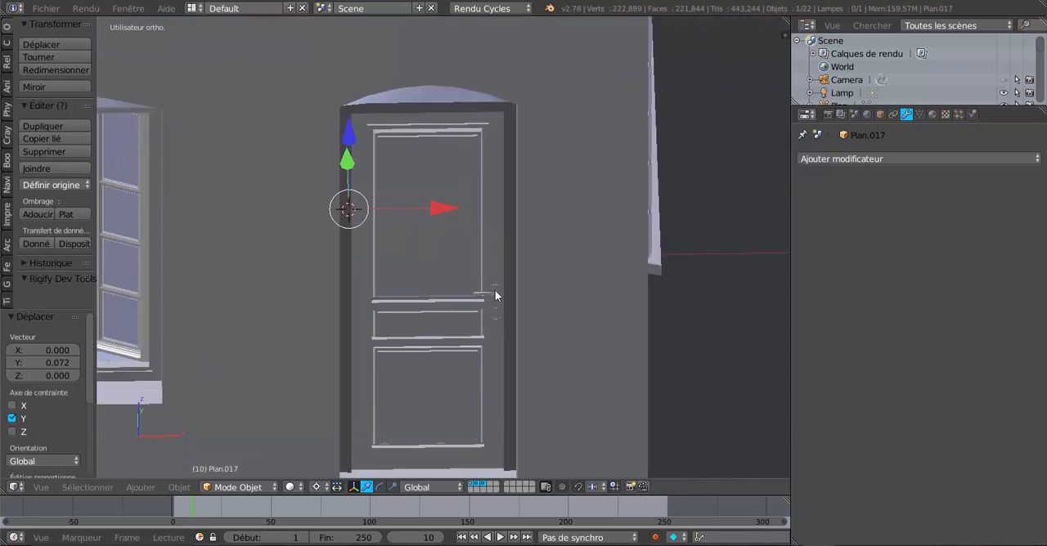
Step: Try to rotate the door about the global Z axis around the 3D cursor
{"action": "scroll", "coordinate": [496, 295], "scroll_direction": "up", "scroll_amount": 2}
{"action": "key", "text": "r"}
{"action": "key", "text": "z"}
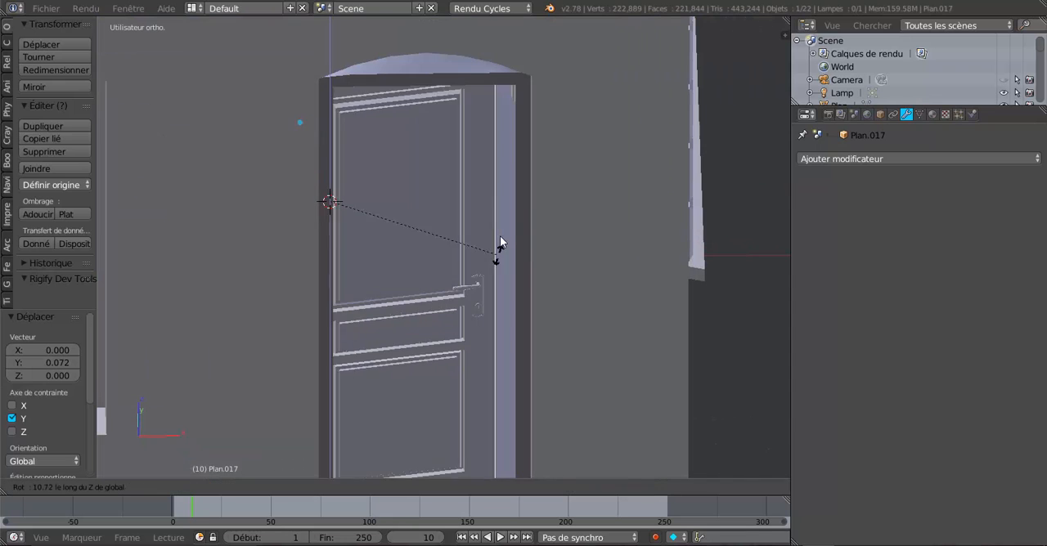
{"action": "key", "text": "Escape"}
{"action": "middle_click_drag", "start_coordinate": [502, 243], "coordinate": [456, 269]}
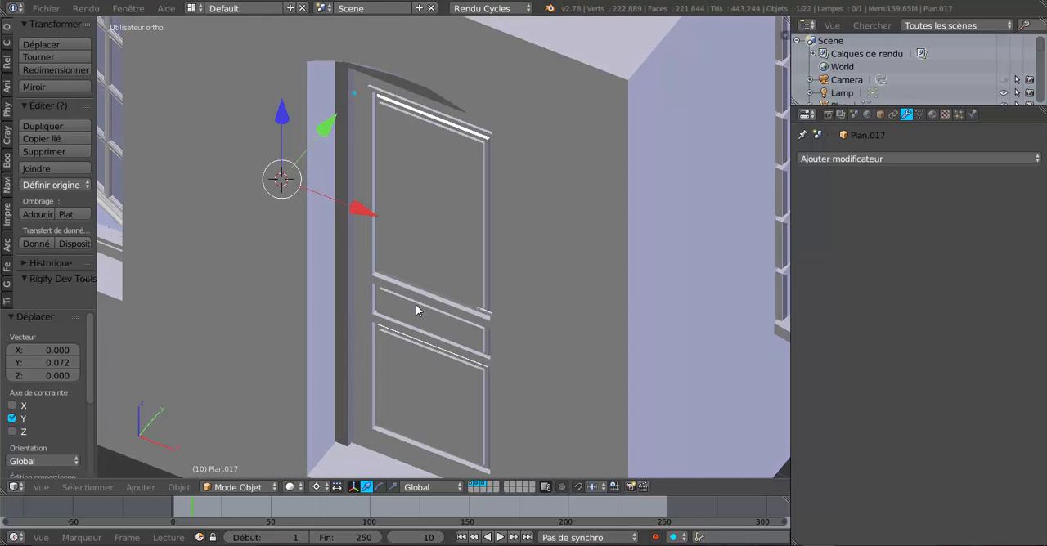
{"action": "key", "text": "r"}
{"action": "key", "text": "z"}
{"action": "key", "text": "Escape"}
{"action": "scroll", "coordinate": [459, 251], "scroll_direction": "down", "scroll_amount": 1}
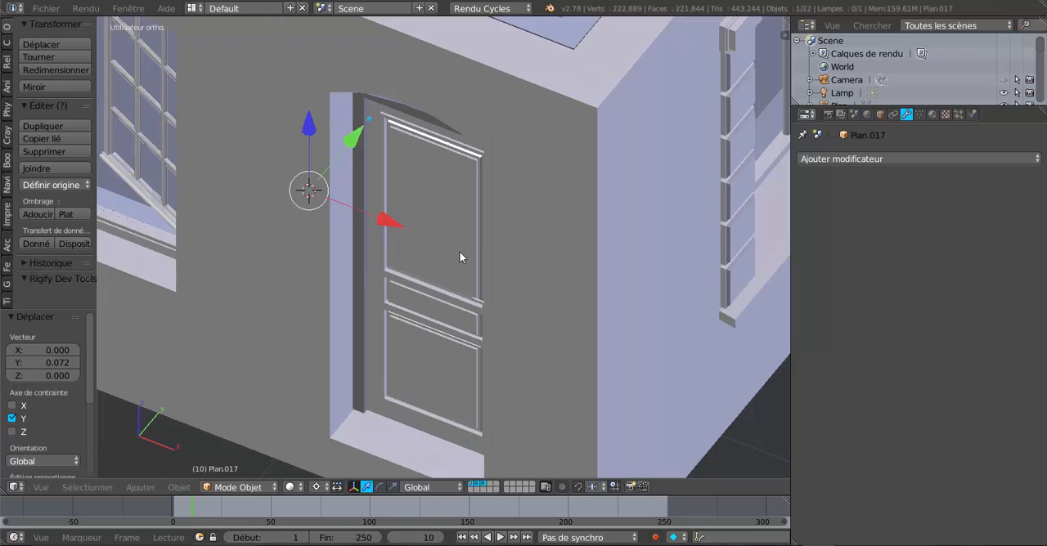
Step: Set the pivot point to Barycentre and test the door's swing about the global Z axis
{"action": "scroll", "coordinate": [459, 251], "scroll_direction": "down", "scroll_amount": 3}
{"action": "left_click", "coordinate": [319, 487]}
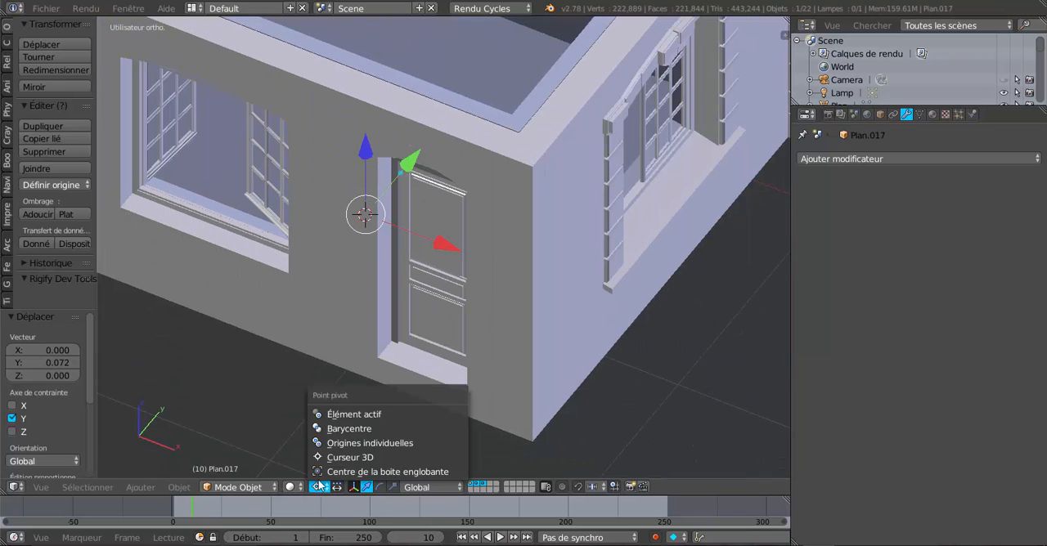
{"action": "left_click", "coordinate": [349, 428]}
{"action": "scroll", "coordinate": [432, 237], "scroll_direction": "up", "scroll_amount": 3}
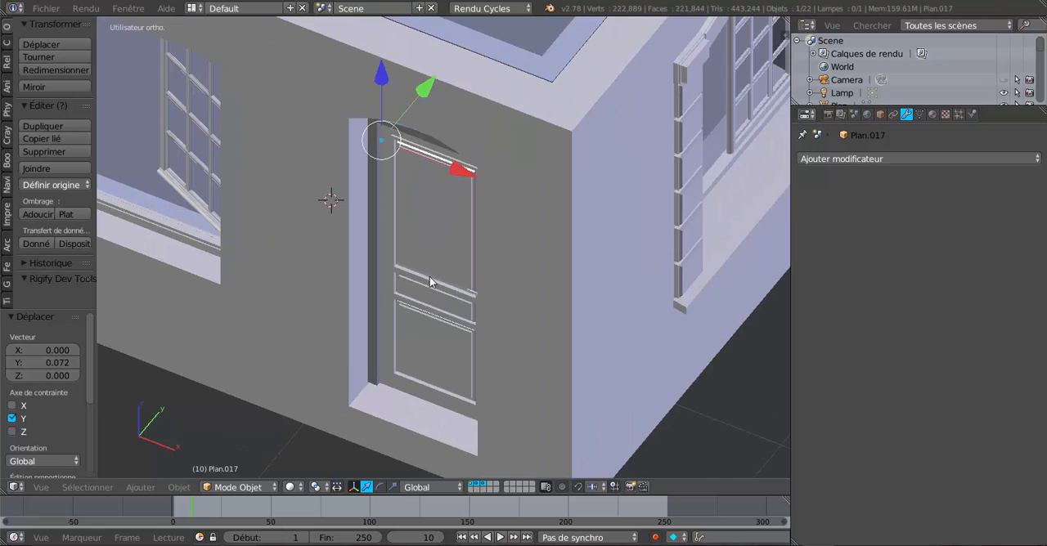
{"action": "middle_click_drag", "start_coordinate": [442, 333], "coordinate": [454, 324]}
{"action": "key", "text": "r"}
{"action": "key", "text": "z"}
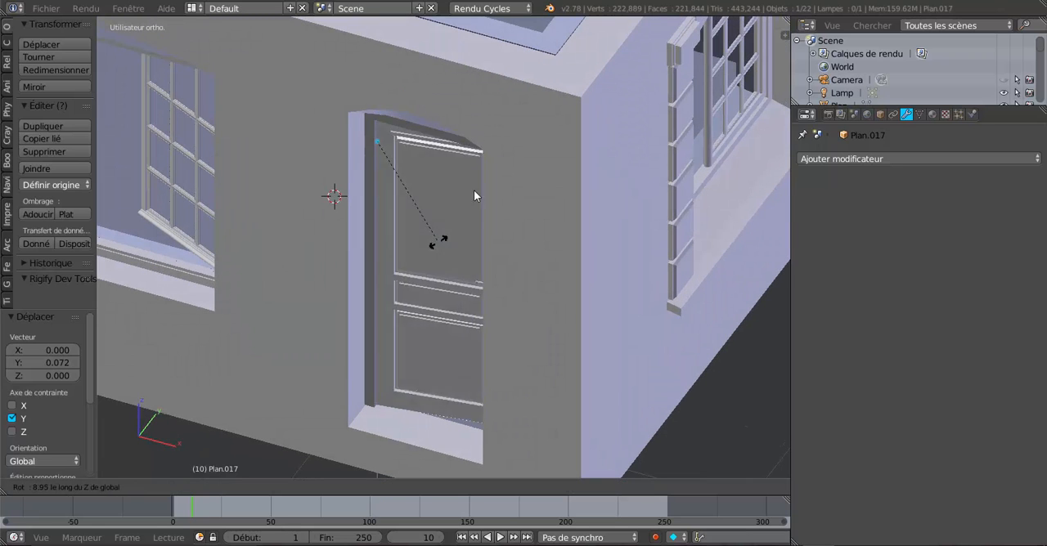
{"action": "right_click", "coordinate": [444, 195]}
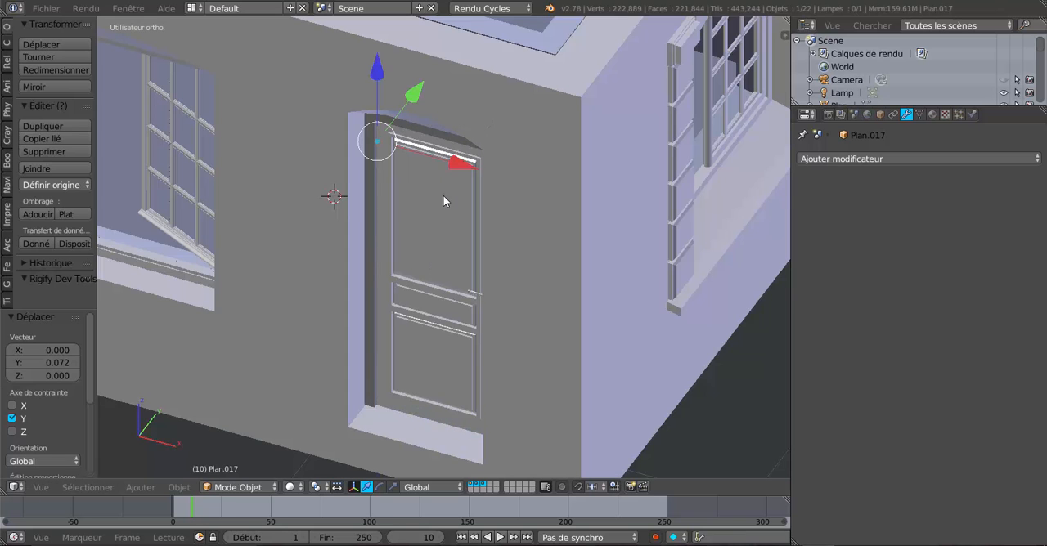
{"action": "middle_click_drag", "start_coordinate": [460, 251], "coordinate": [482, 304]}
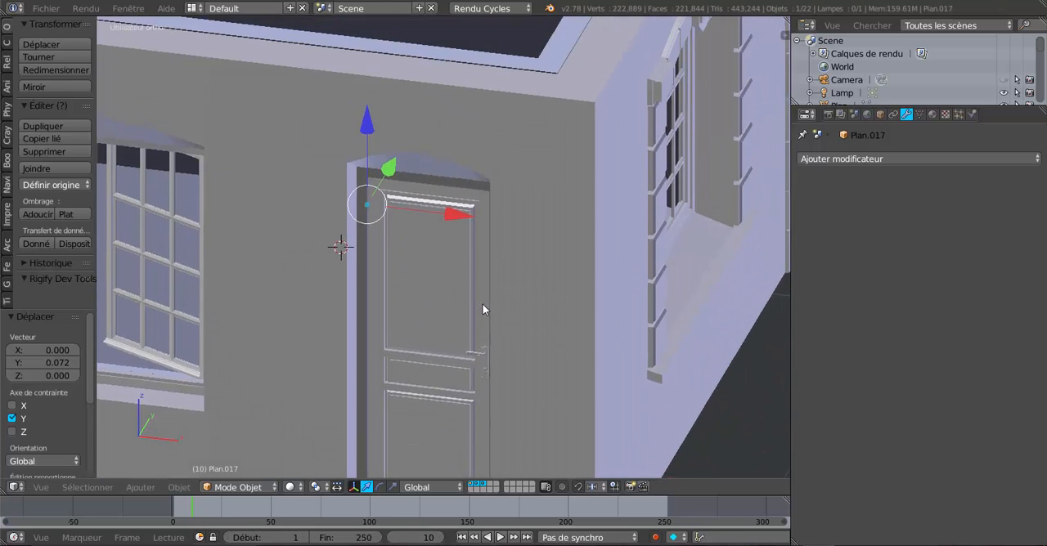
Step: Add a Limiter rotation constraint to the door and enable its Z limit
{"action": "scroll", "coordinate": [482, 303], "scroll_direction": "up", "scroll_amount": 2}
{"action": "left_click", "coordinate": [890, 158]}
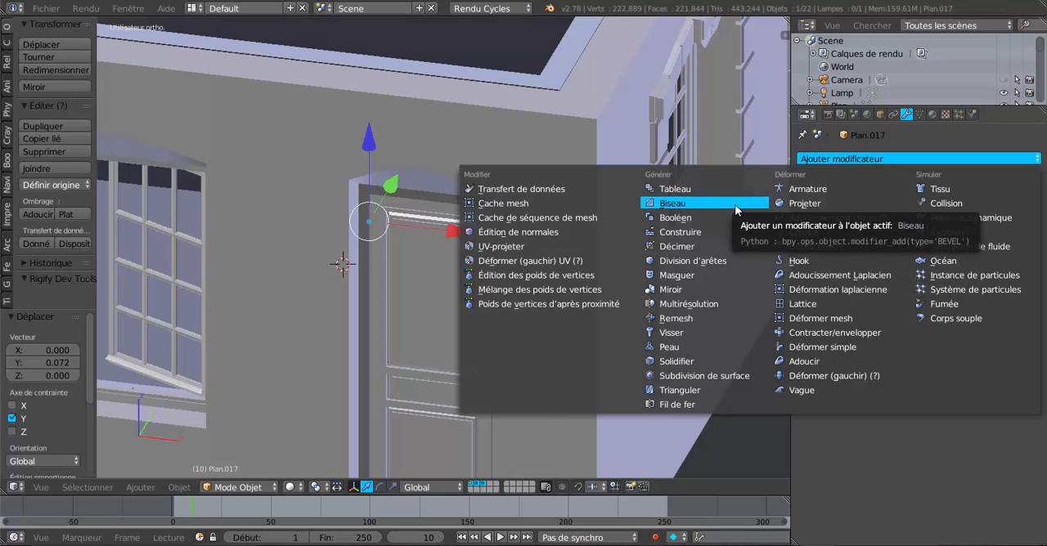
{"action": "left_click", "coordinate": [894, 114]}
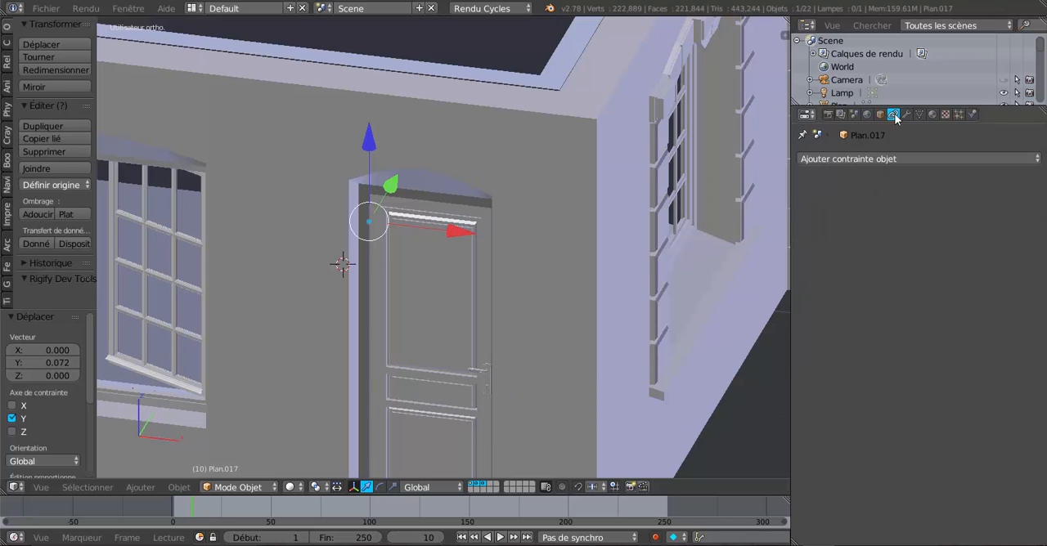
{"action": "left_click", "coordinate": [894, 159]}
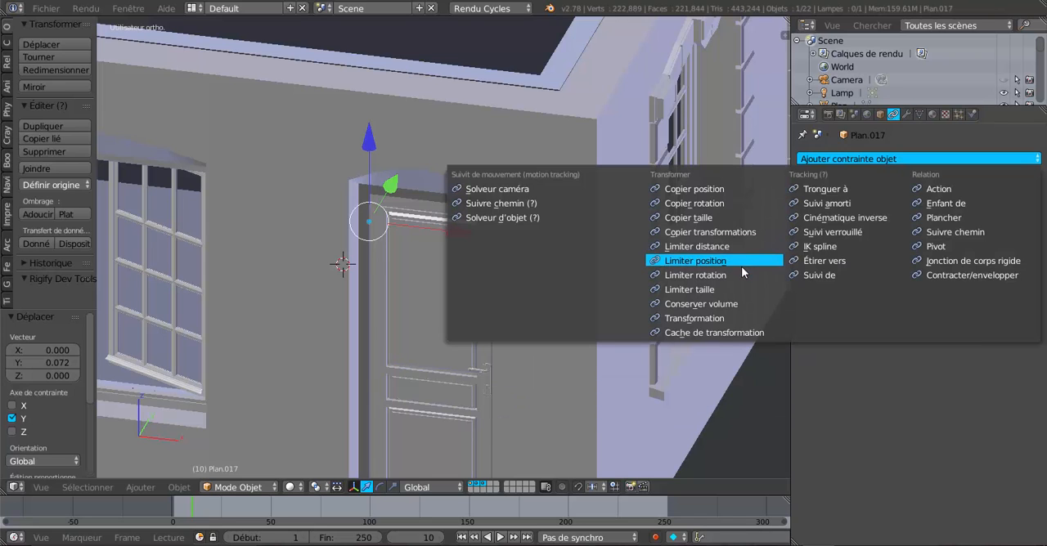
{"action": "left_click", "coordinate": [726, 276]}
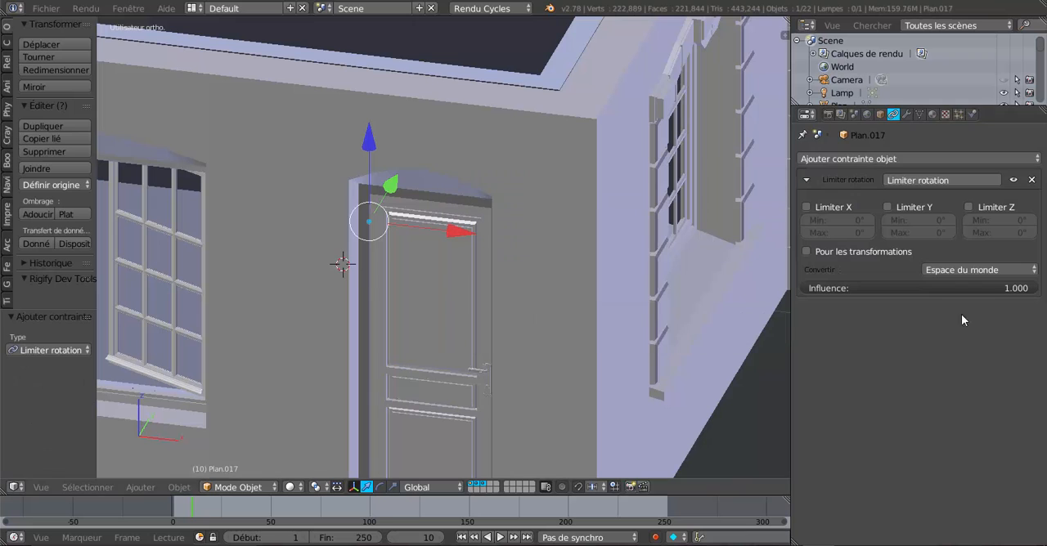
{"action": "left_click", "coordinate": [970, 208]}
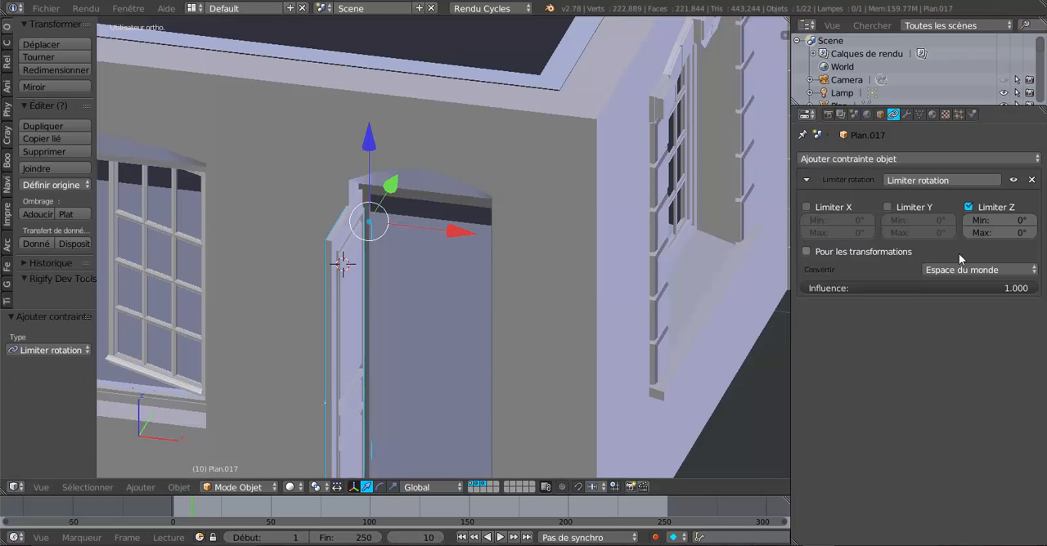
Step: Set the maximum Z angle of the door's rotation constraint to 129.4°
{"action": "scroll", "coordinate": [622, 313], "scroll_direction": "down", "scroll_amount": 3}
{"action": "middle_click_drag", "start_coordinate": [622, 312], "coordinate": [590, 433]}
{"action": "scroll", "coordinate": [587, 421], "scroll_direction": "up", "scroll_amount": 1}
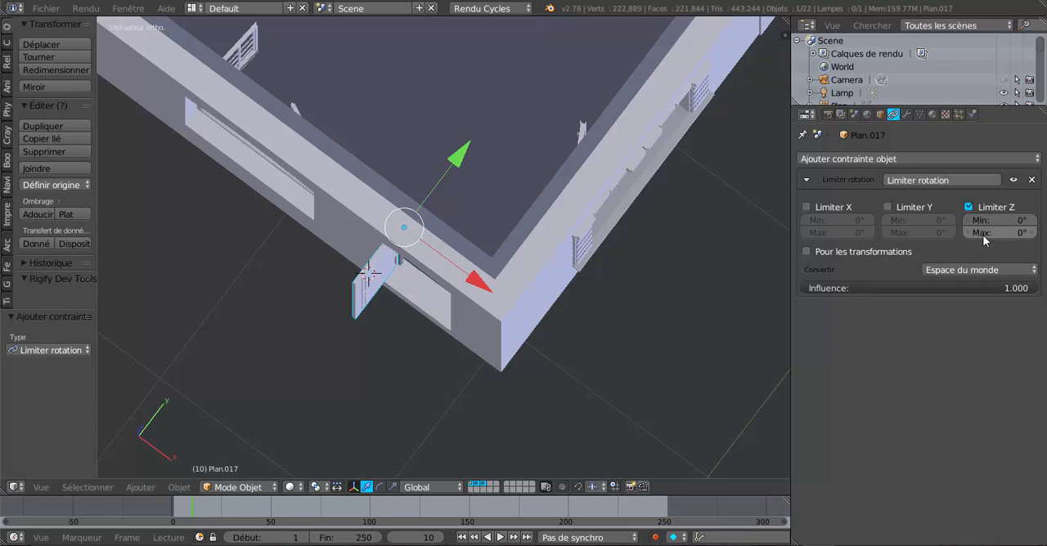
{"action": "left_click_drag", "start_coordinate": [999, 233], "coordinate": [1023, 232]}
{"action": "middle_click_drag", "start_coordinate": [555, 344], "coordinate": [540, 271]}
{"action": "scroll", "coordinate": [533, 264], "scroll_direction": "up", "scroll_amount": 6}
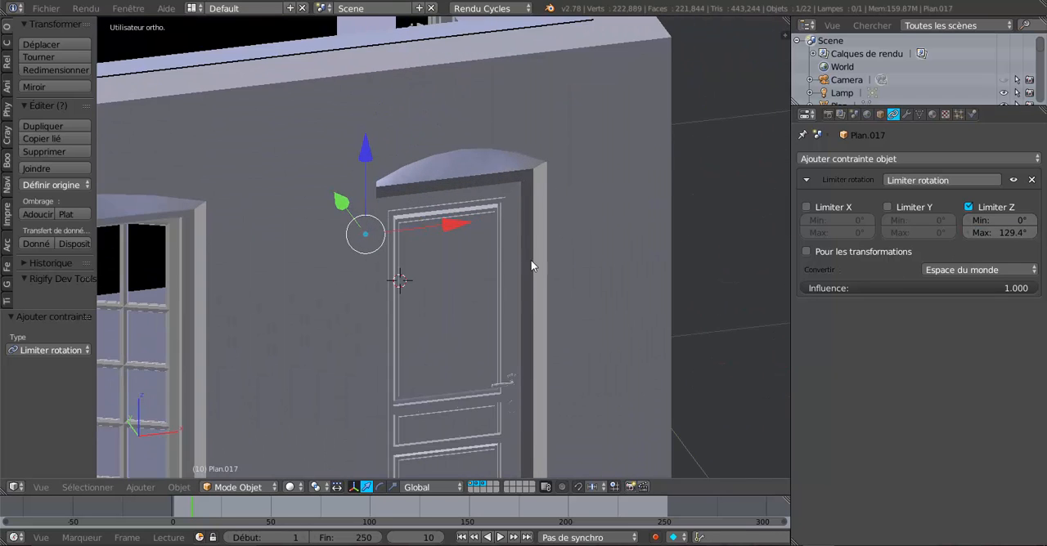
Step: Set the rotation constraint's maximum Z angle to 95.4° and check the door in its opening
{"action": "scroll", "coordinate": [452, 258], "scroll_direction": "down", "scroll_amount": 3}
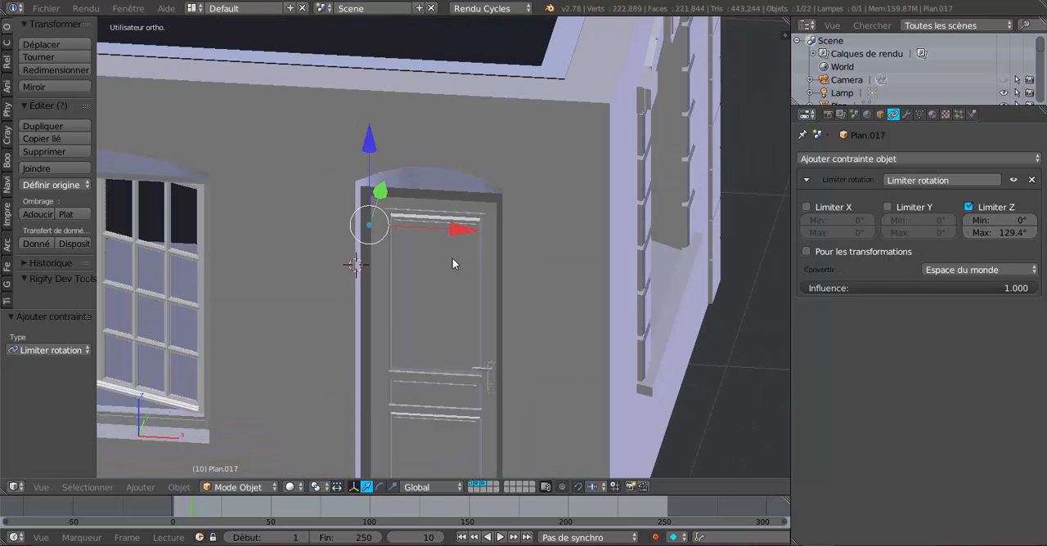
{"action": "middle_click_drag", "start_coordinate": [452, 257], "coordinate": [482, 262]}
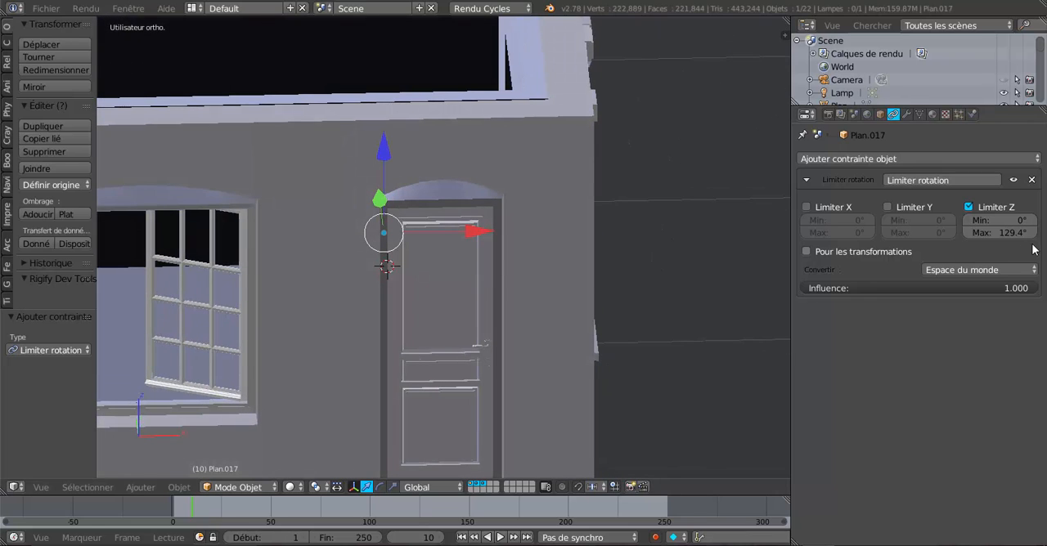
{"action": "mouse_move", "coordinate": [1019, 233]}
{"action": "left_mouse_down"}
{"action": "mouse_move", "coordinate": [1008, 232]}
{"action": "mouse_move", "coordinate": [1028, 232]}
{"action": "mouse_move", "coordinate": [1011, 232]}
{"action": "left_mouse_up"}
{"action": "middle_click_drag", "start_coordinate": [531, 262], "coordinate": [536, 247]}
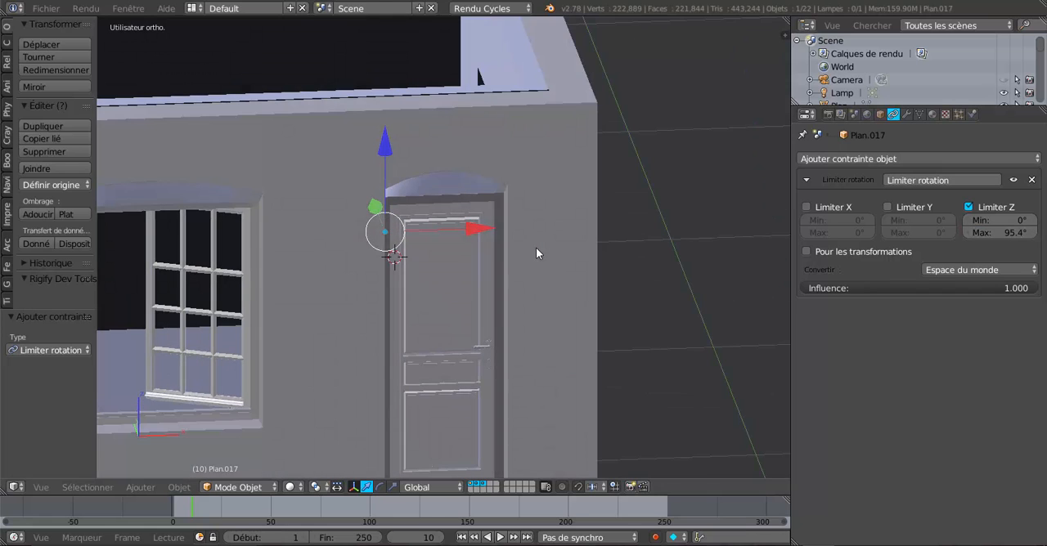
{"action": "middle_click_drag", "start_coordinate": [459, 309], "coordinate": [486, 236]}
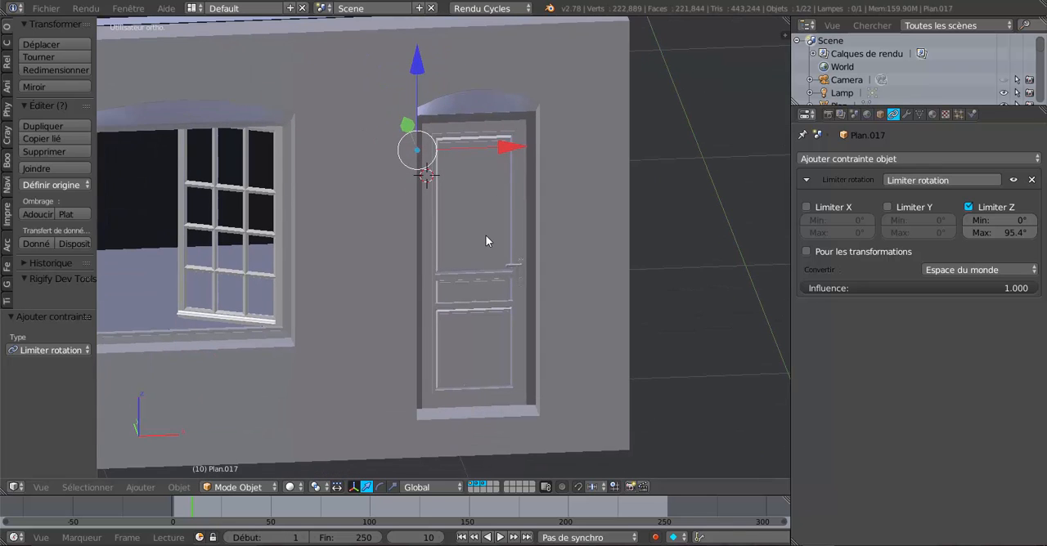
Step: Flip the door along the X axis by scaling it by -1
{"action": "left_click", "coordinate": [393, 486]}
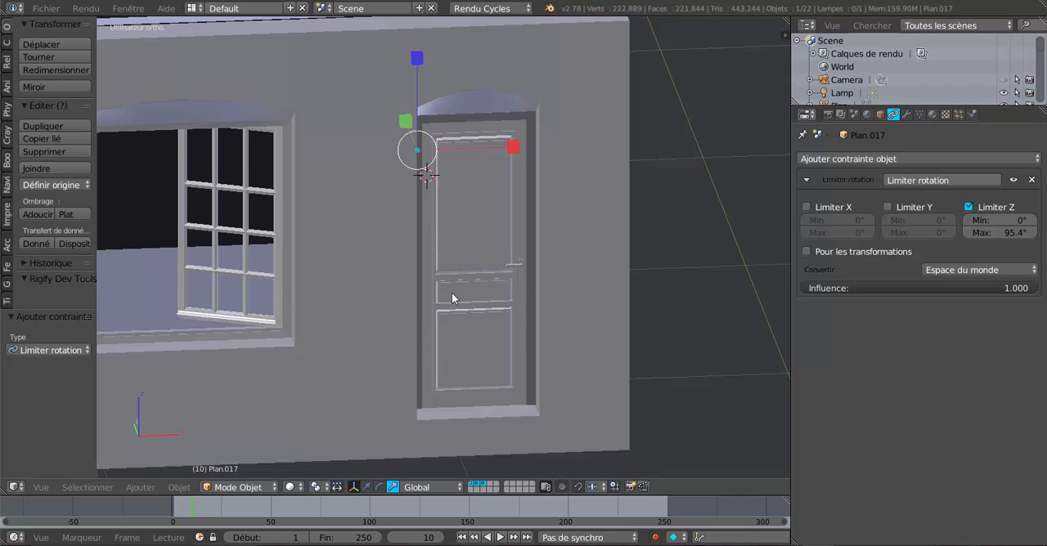
{"action": "right_click", "coordinate": [510, 144]}
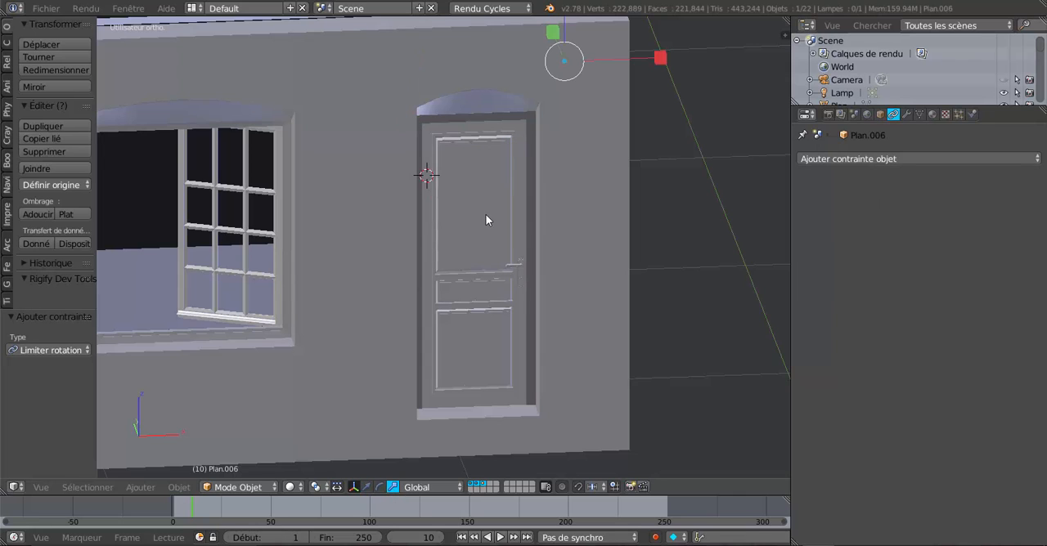
{"action": "right_click", "coordinate": [495, 173]}
{"action": "left_click", "coordinate": [508, 152]}
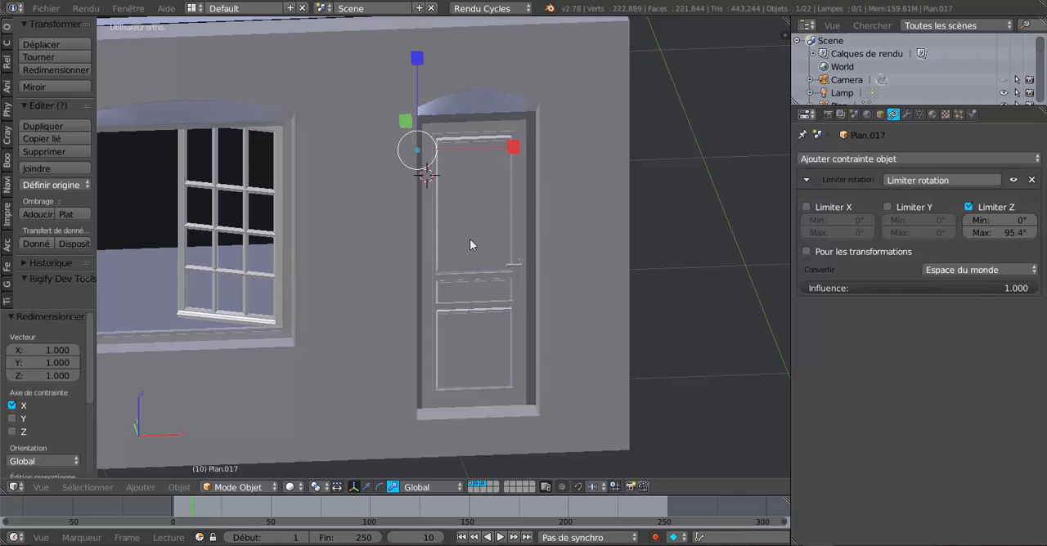
{"action": "scroll", "coordinate": [411, 382], "scroll_direction": "down", "scroll_amount": 1}
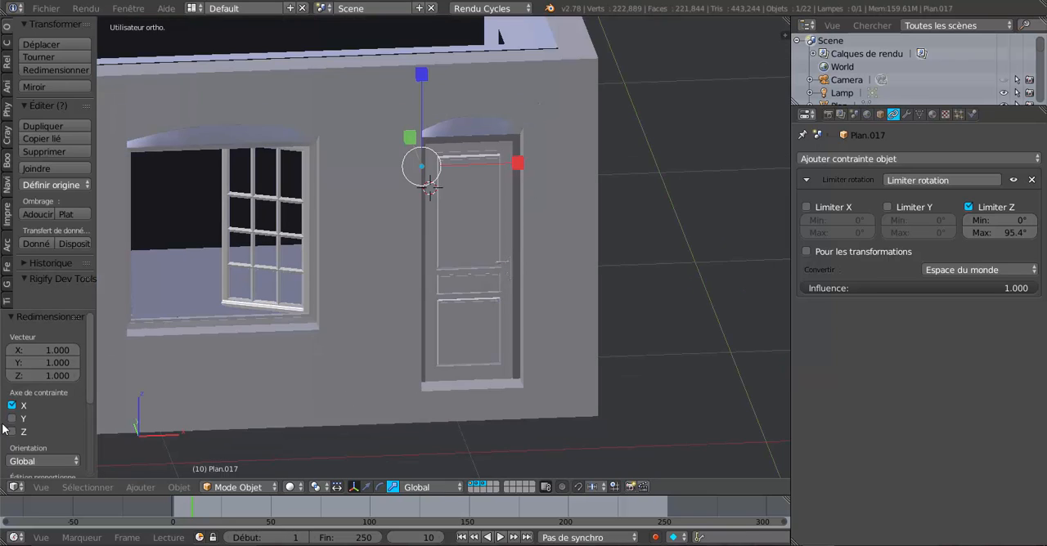
{"action": "left_click", "coordinate": [25, 350]}
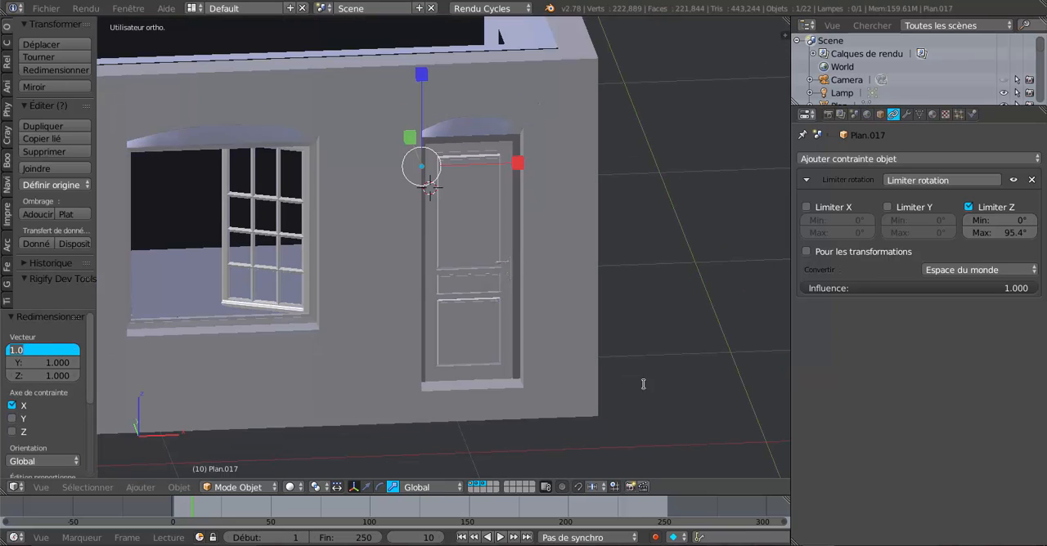
{"action": "type", "text": "-1"}
Step: Check the flipped door in its opening and test its rotation about the global Z axis
{"action": "middle_click_drag", "start_coordinate": [506, 250], "coordinate": [488, 285]}
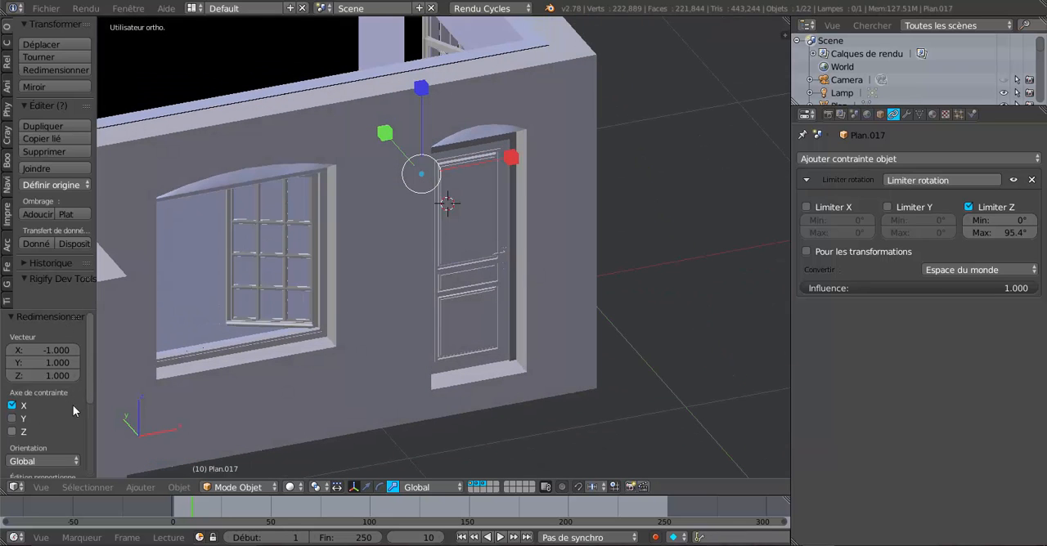
{"action": "scroll", "coordinate": [395, 276], "scroll_direction": "up", "scroll_amount": 2}
{"action": "scroll", "coordinate": [438, 260], "scroll_direction": "down", "scroll_amount": 6}
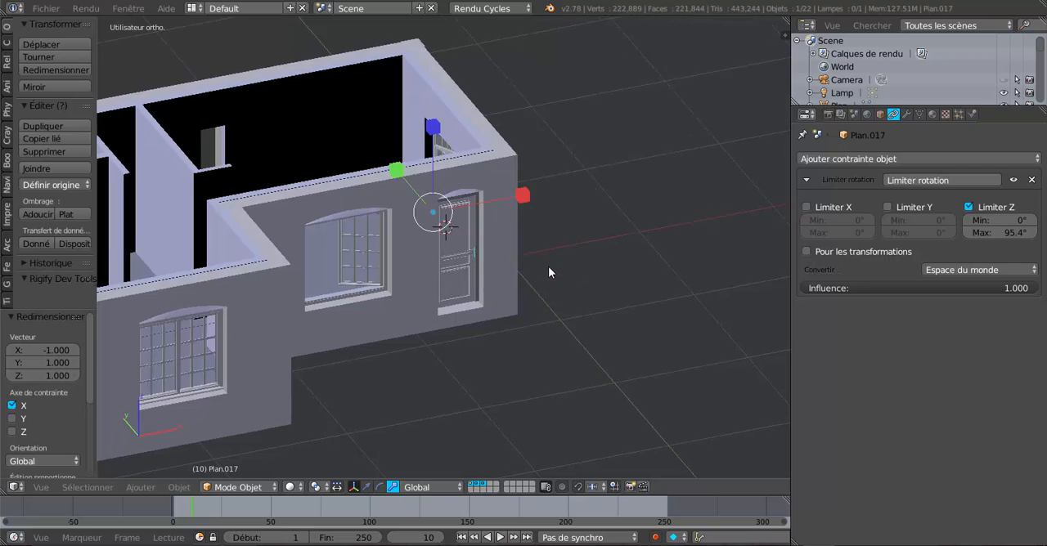
{"action": "scroll", "coordinate": [542, 257], "scroll_direction": "up", "scroll_amount": 5}
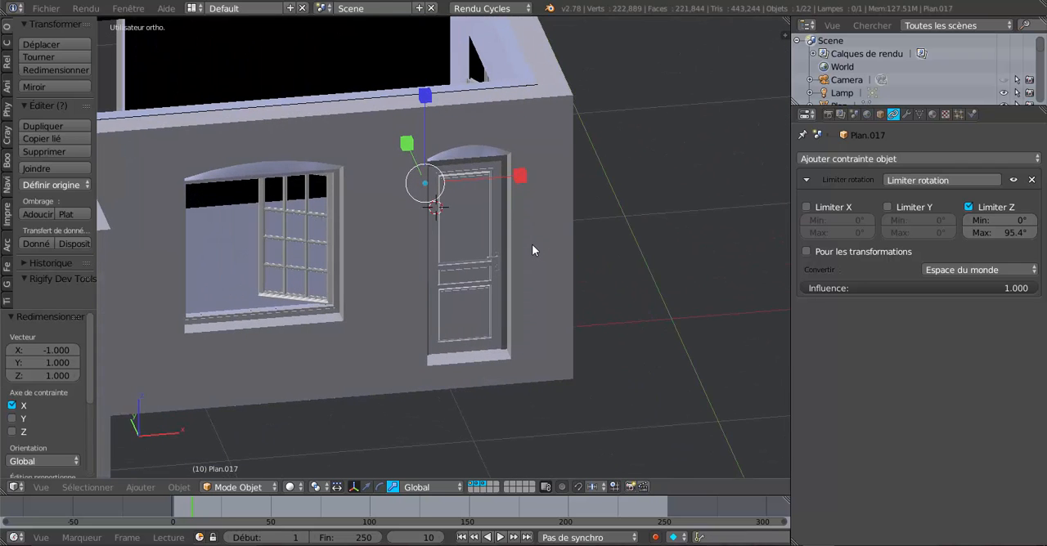
{"action": "key", "text": "r"}
{"action": "key", "text": "z"}
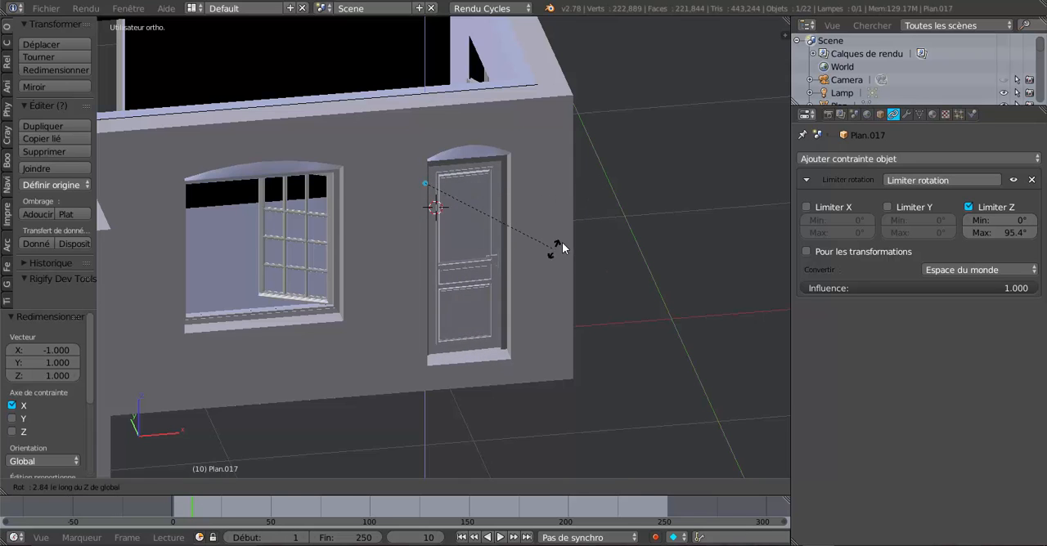
{"action": "right_click", "coordinate": [562, 242]}
Step: Reselect the door and pull it out of the doorway along the Y axis, away from the house wall
{"action": "middle_click_drag", "start_coordinate": [558, 254], "coordinate": [534, 270]}
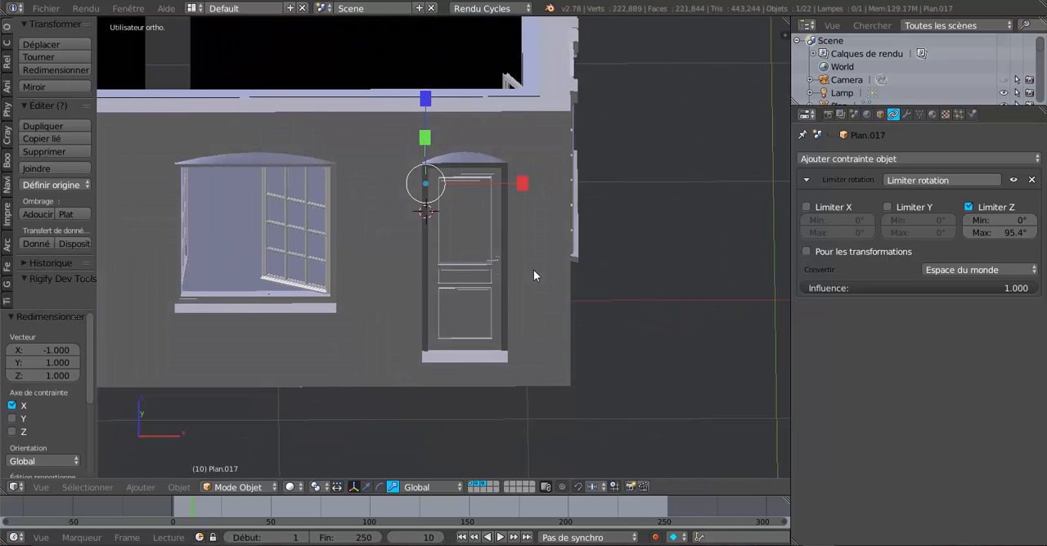
{"action": "right_click", "coordinate": [533, 270]}
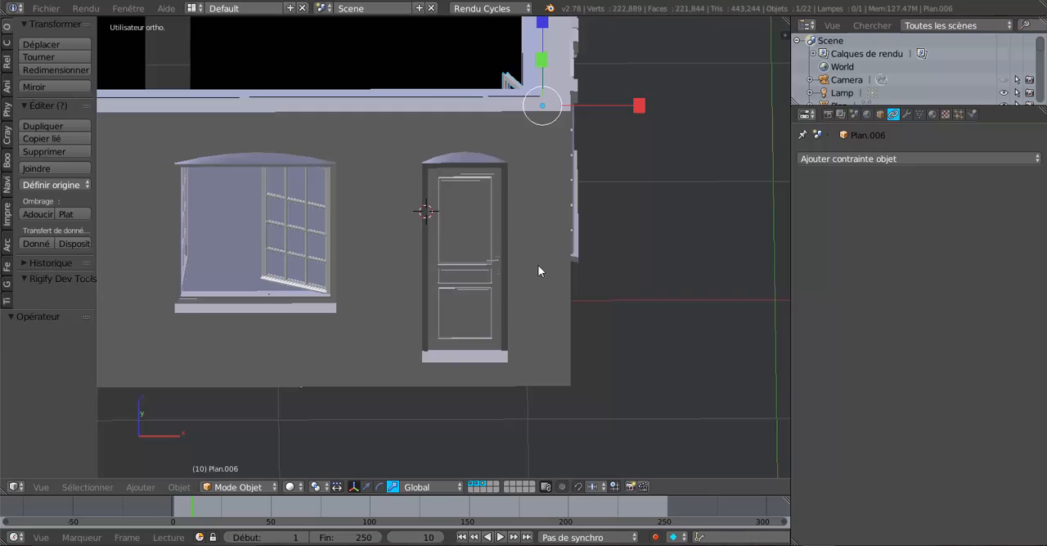
{"action": "middle_click_drag", "start_coordinate": [538, 271], "coordinate": [436, 267]}
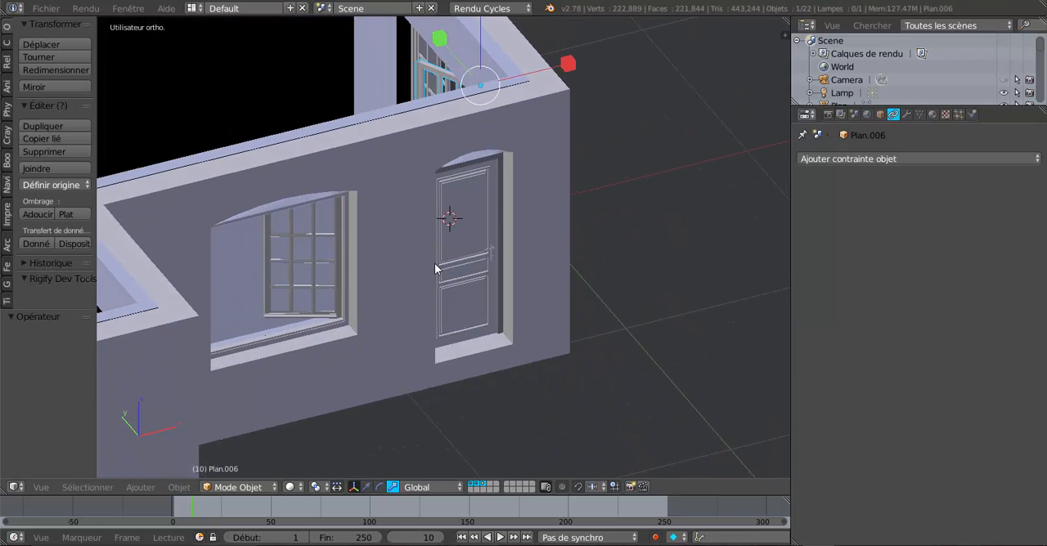
{"action": "right_click", "coordinate": [474, 231]}
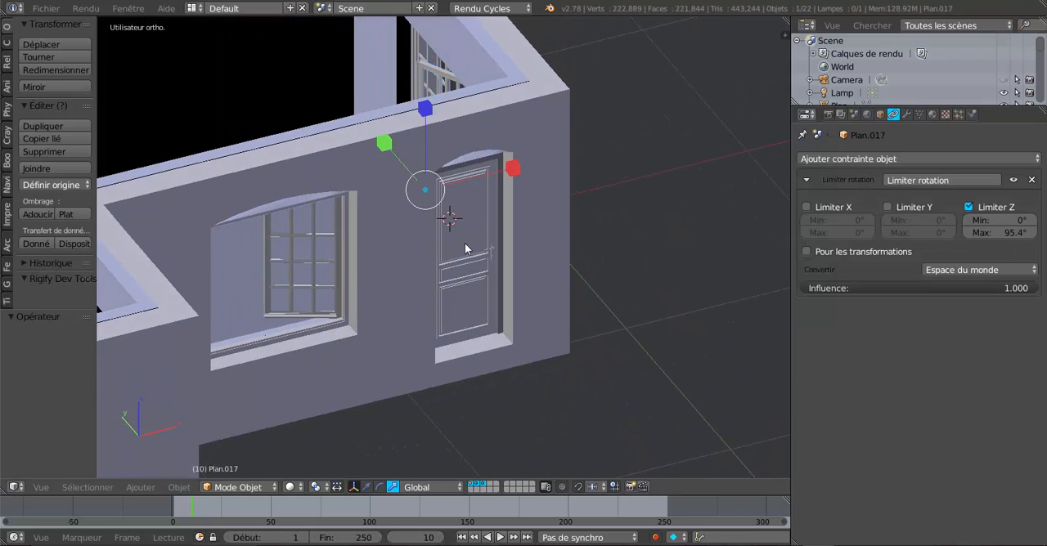
{"action": "left_click", "coordinate": [368, 486]}
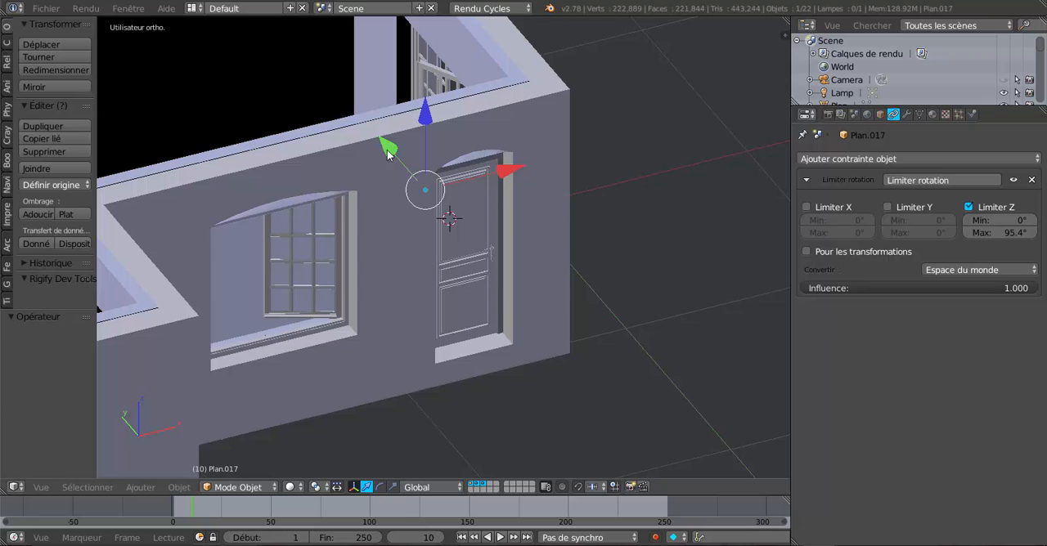
{"action": "left_click_drag", "start_coordinate": [385, 147], "coordinate": [464, 232]}
{"action": "middle_click_drag", "start_coordinate": [464, 231], "coordinate": [549, 258]}
Step: Select the complete linked geometry of the upper and lower hinge pins in the door mesh
{"action": "key", "text": "Tab"}
{"action": "scroll", "coordinate": [548, 258], "scroll_direction": "up", "scroll_amount": 2}
{"action": "scroll", "coordinate": [549, 258], "scroll_direction": "up", "scroll_amount": 8}
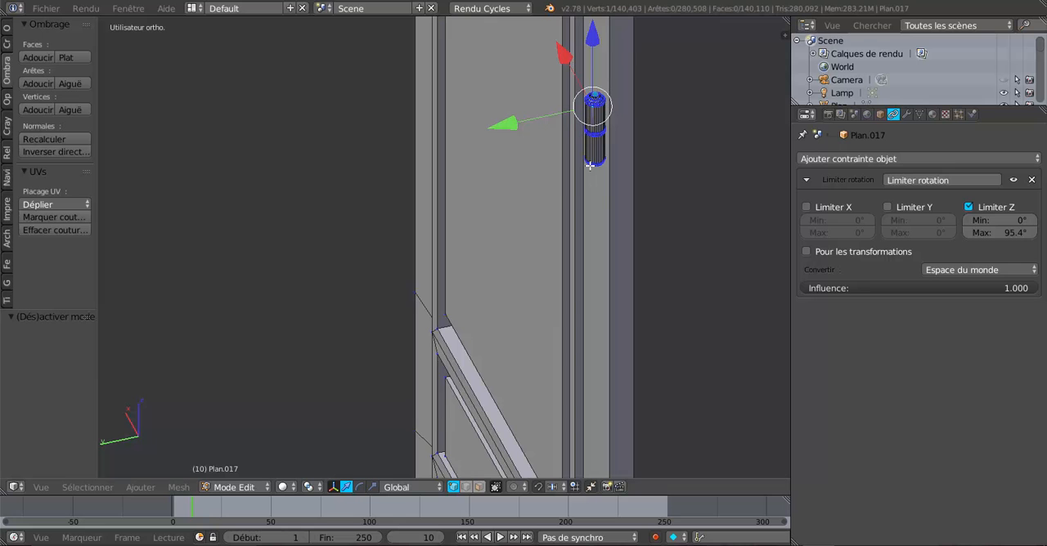
{"action": "scroll", "coordinate": [590, 308], "scroll_direction": "down", "scroll_amount": 2}
{"action": "middle_click_drag", "start_coordinate": [586, 310], "coordinate": [559, 125], "text": "shift"}
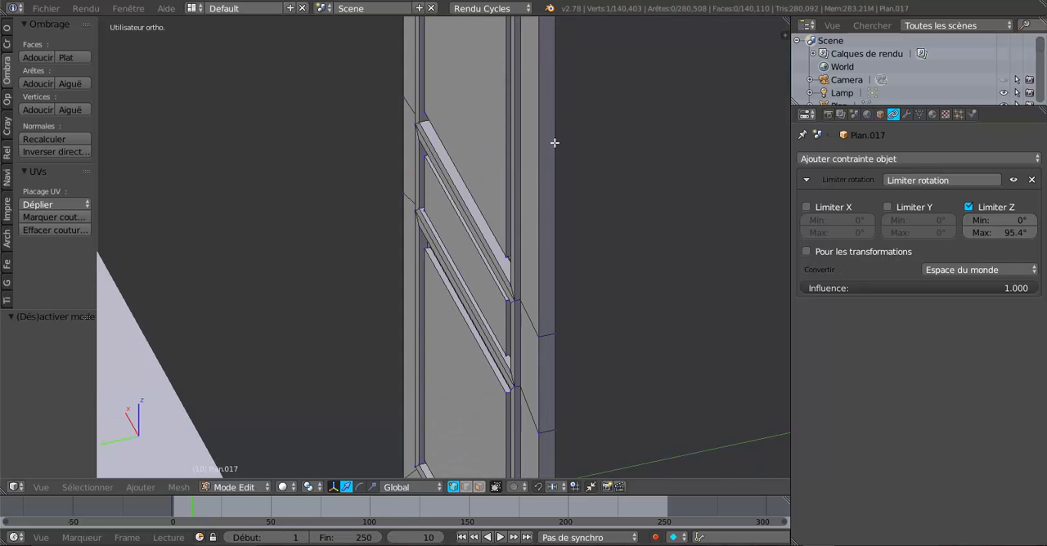
{"action": "scroll", "coordinate": [535, 247], "scroll_direction": "down", "scroll_amount": 1}
{"action": "scroll", "coordinate": [535, 249], "scroll_direction": "down", "scroll_amount": 1}
{"action": "middle_click_drag", "start_coordinate": [529, 308], "coordinate": [536, 172], "text": "shift"}
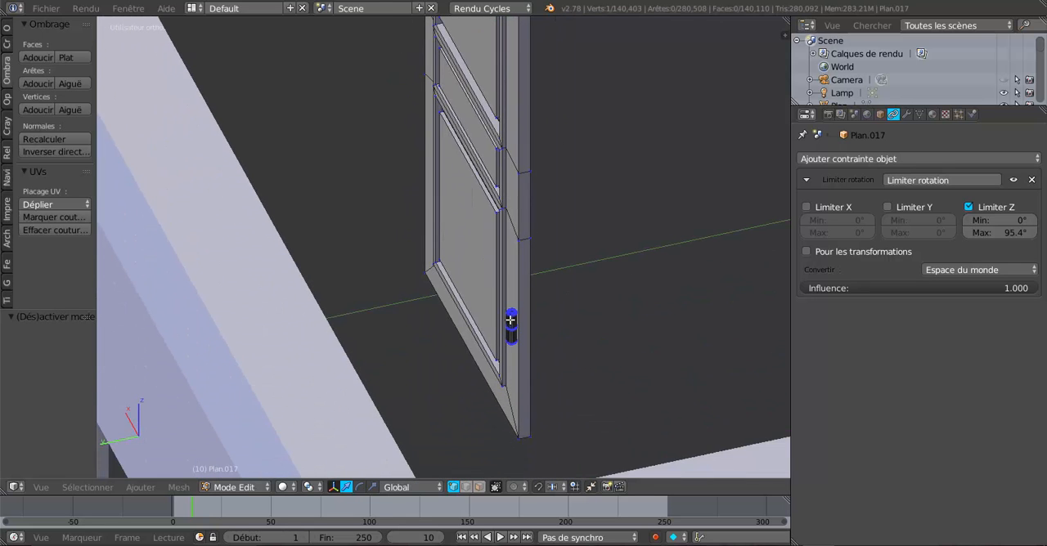
{"action": "right_click", "coordinate": [545, 317], "text": "shift"}
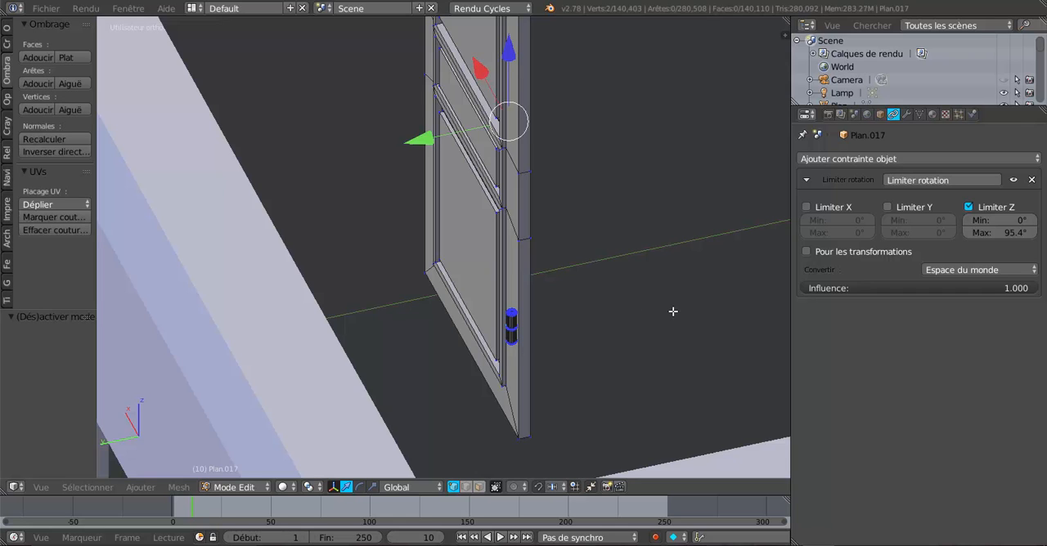
{"action": "key", "text": "ctrl+l"}
Step: Move both hinge pins about 0.295 along the X axis to the opposite edge of the door
{"action": "middle_click_drag", "start_coordinate": [483, 260], "coordinate": [542, 218]}
{"action": "middle_click_drag", "start_coordinate": [472, 227], "coordinate": [322, 187]}
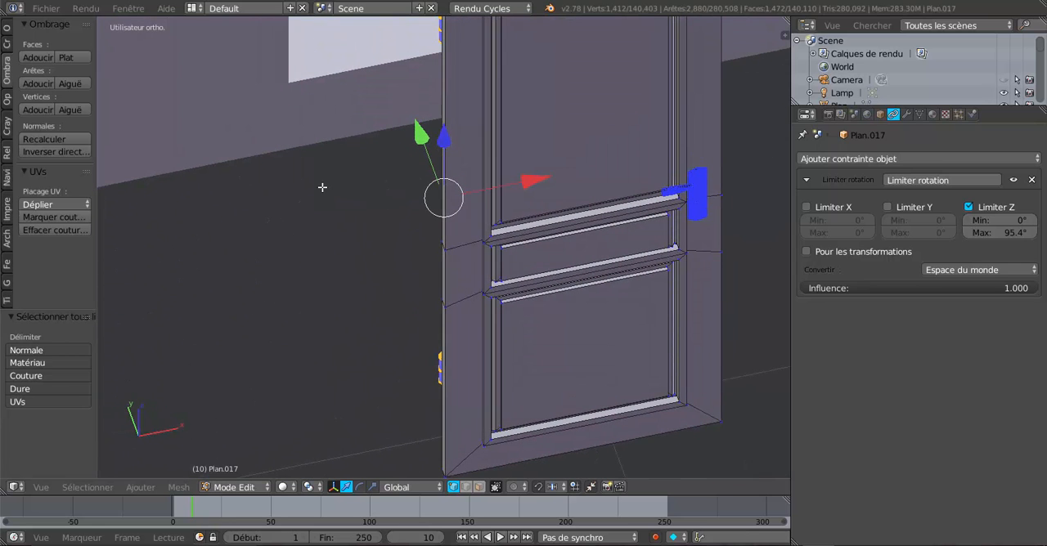
{"action": "middle_click_drag", "start_coordinate": [323, 187], "coordinate": [503, 344]}
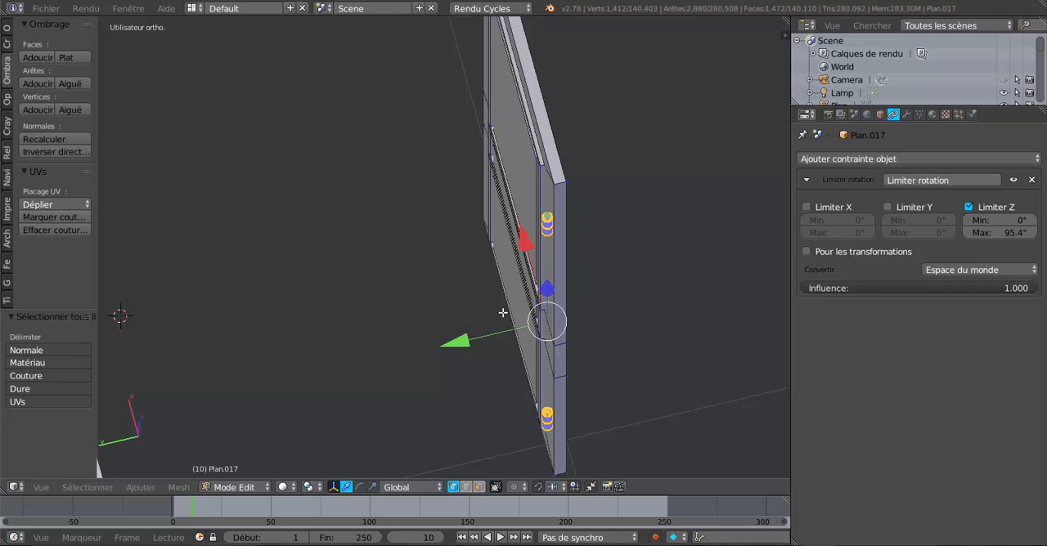
{"action": "middle_click_drag", "start_coordinate": [591, 281], "coordinate": [629, 278]}
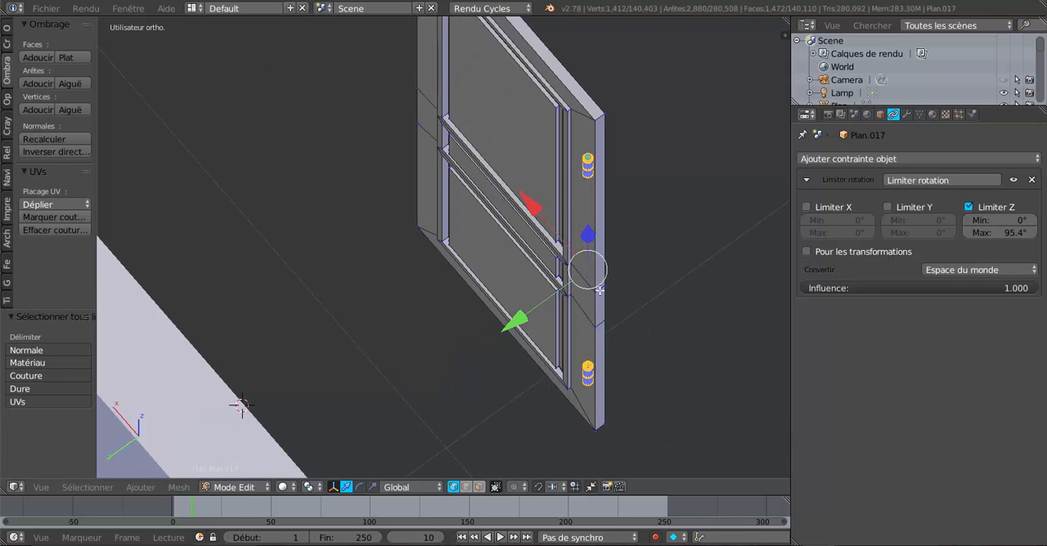
{"action": "middle_click_drag", "start_coordinate": [599, 290], "coordinate": [652, 357], "text": "shift"}
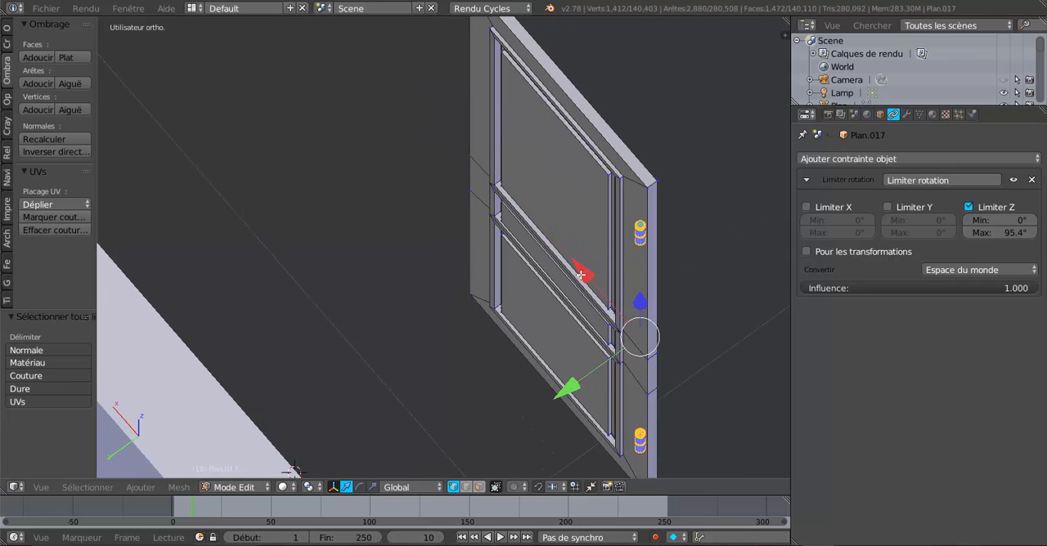
{"action": "left_click_drag", "start_coordinate": [585, 272], "coordinate": [397, 105]}
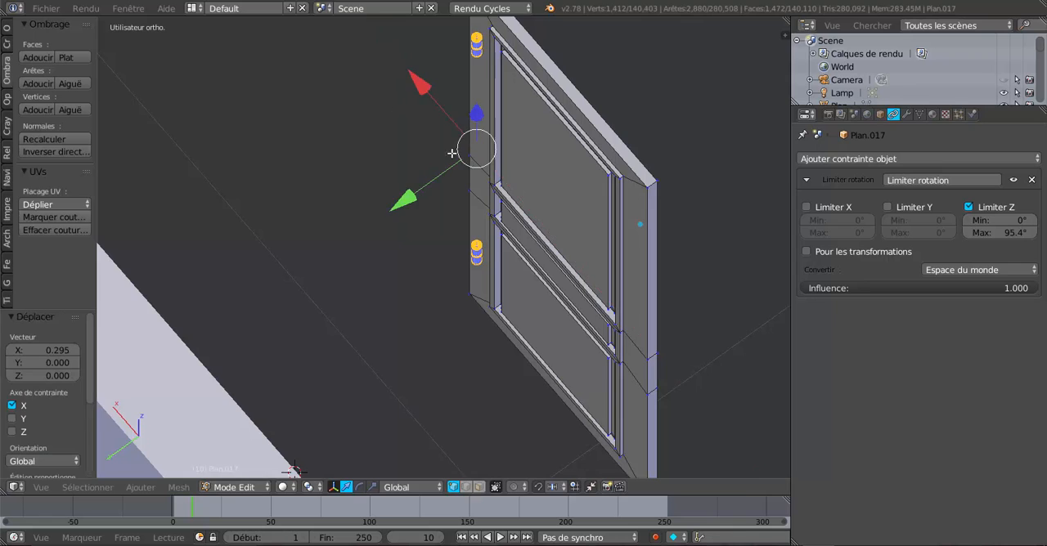
Step: Nudge the hinge pins along the X axis by about 0.018 and a further 0.003 to line them up with the door's edge
{"action": "middle_click_drag", "start_coordinate": [397, 106], "coordinate": [555, 182]}
{"action": "middle_click_drag", "start_coordinate": [405, 202], "coordinate": [553, 302]}
{"action": "scroll", "coordinate": [393, 218], "scroll_direction": "up", "scroll_amount": 2}
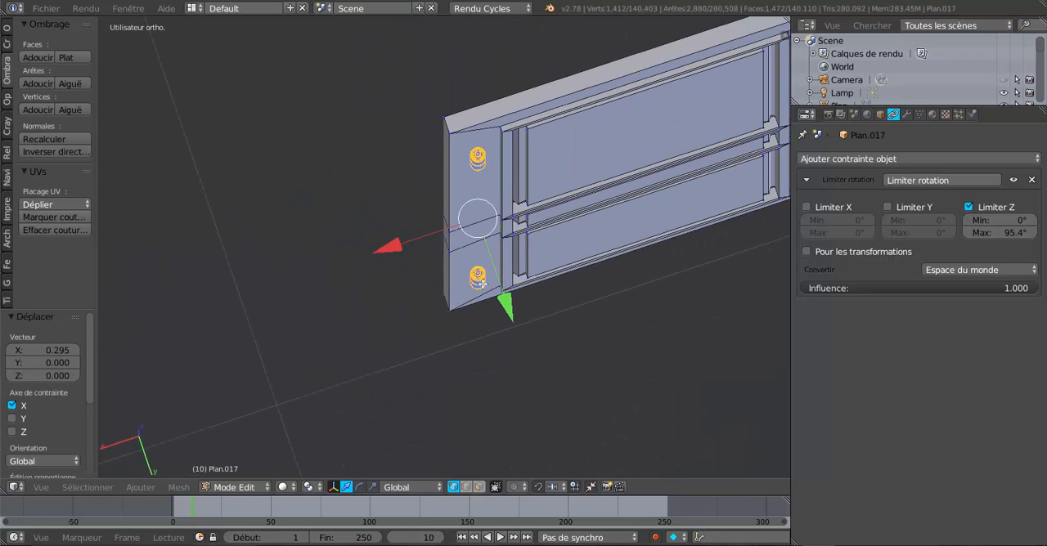
{"action": "scroll", "coordinate": [458, 276], "scroll_direction": "up", "scroll_amount": 2}
{"action": "mouse_move", "coordinate": [400, 232]}
{"action": "left_mouse_down"}
{"action": "mouse_move", "coordinate": [376, 241]}
{"action": "mouse_move", "coordinate": [397, 236]}
{"action": "left_mouse_up"}
{"action": "scroll", "coordinate": [461, 214], "scroll_direction": "down", "scroll_amount": 6}
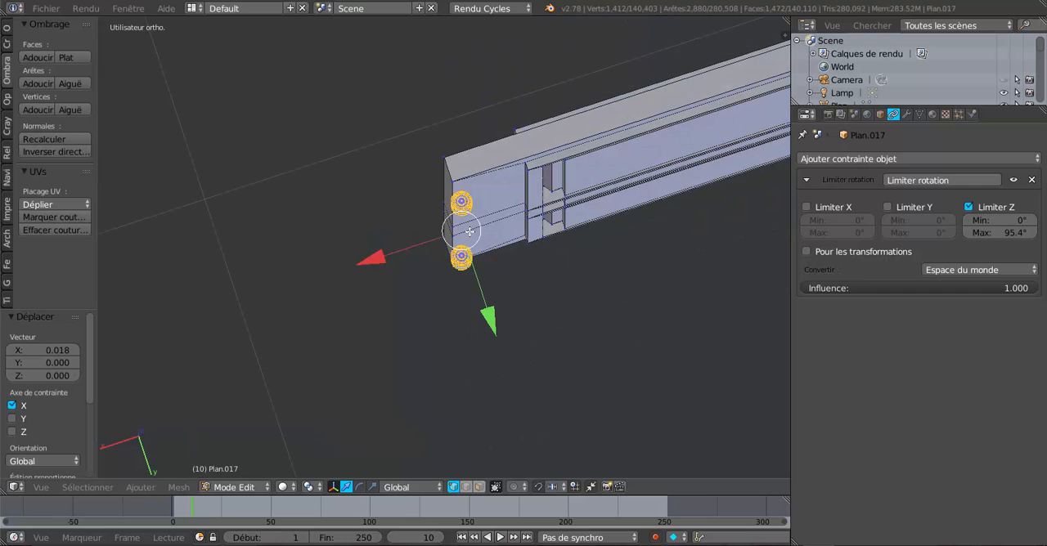
{"action": "scroll", "coordinate": [466, 229], "scroll_direction": "up", "scroll_amount": 1}
{"action": "scroll", "coordinate": [434, 237], "scroll_direction": "up", "scroll_amount": 3}
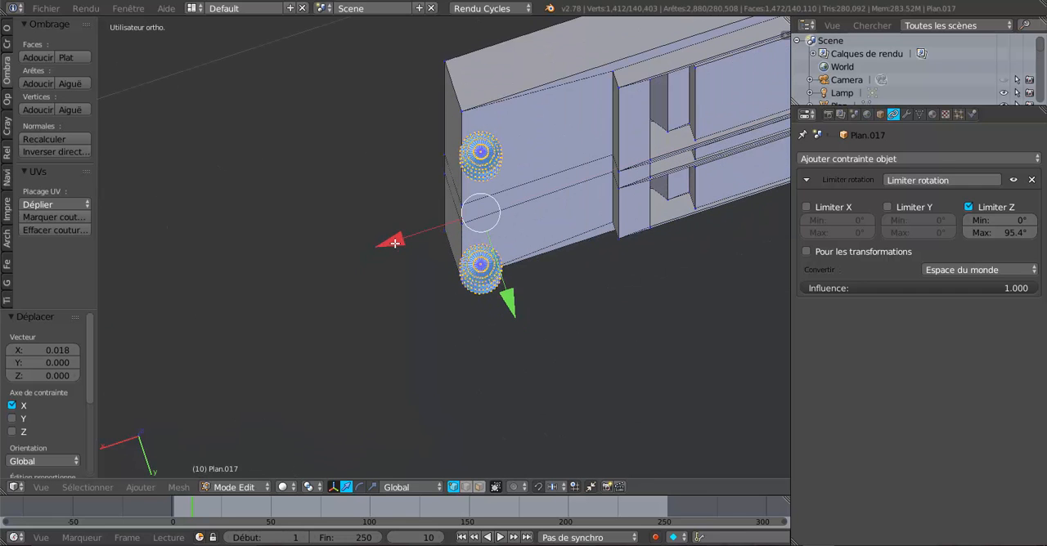
{"action": "left_click_drag", "start_coordinate": [394, 243], "coordinate": [387, 249]}
{"action": "scroll", "coordinate": [532, 245], "scroll_direction": "down", "scroll_amount": 3}
Step: Select the whole door handle with its plate as linked geometry
{"action": "middle_click_drag", "start_coordinate": [625, 254], "coordinate": [346, 211]}
{"action": "middle_click_drag", "start_coordinate": [442, 266], "coordinate": [580, 232], "text": "shift"}
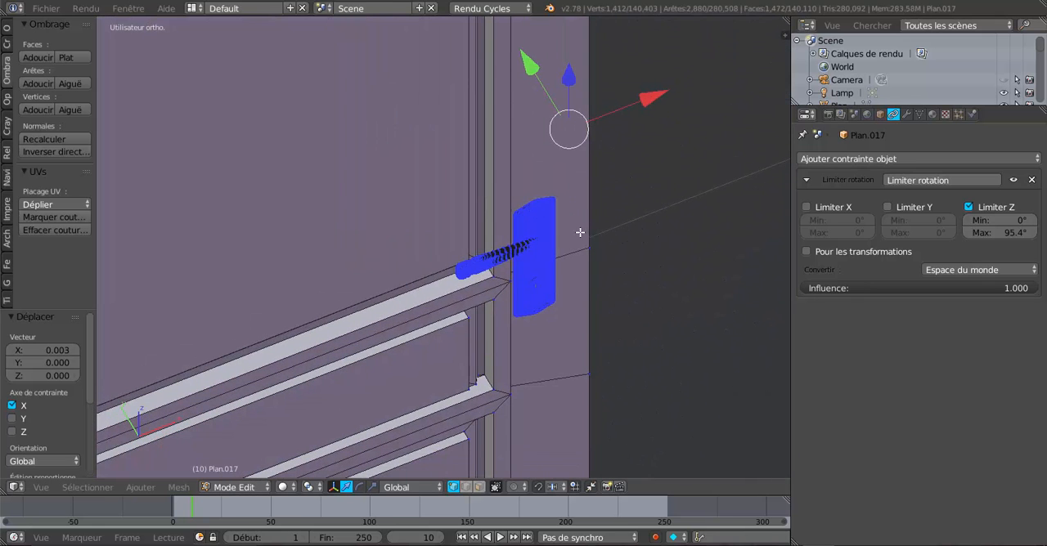
{"action": "right_click", "coordinate": [523, 246]}
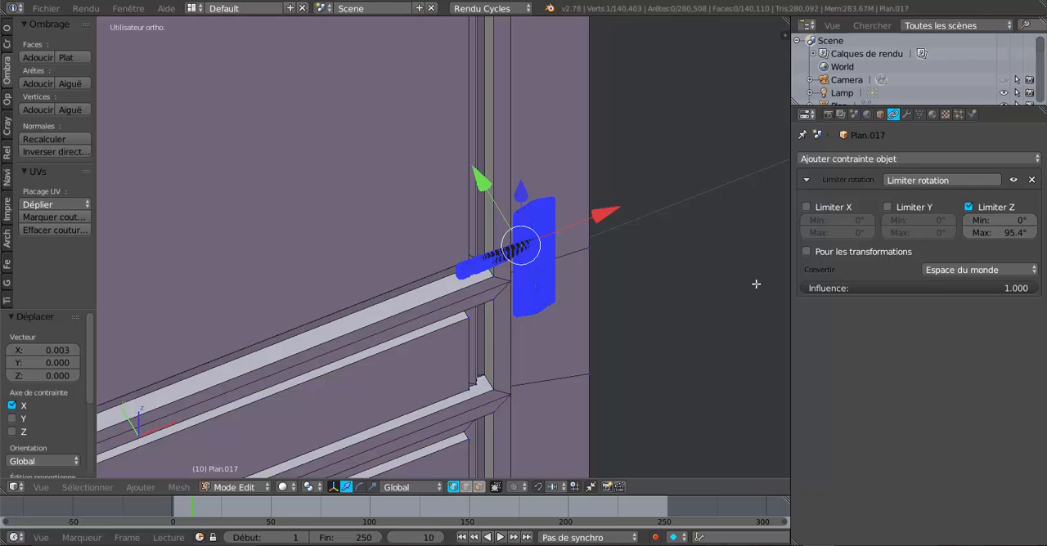
{"action": "key", "text": "ctrl+l"}
{"action": "scroll", "coordinate": [756, 284], "scroll_direction": "down", "scroll_amount": 3}
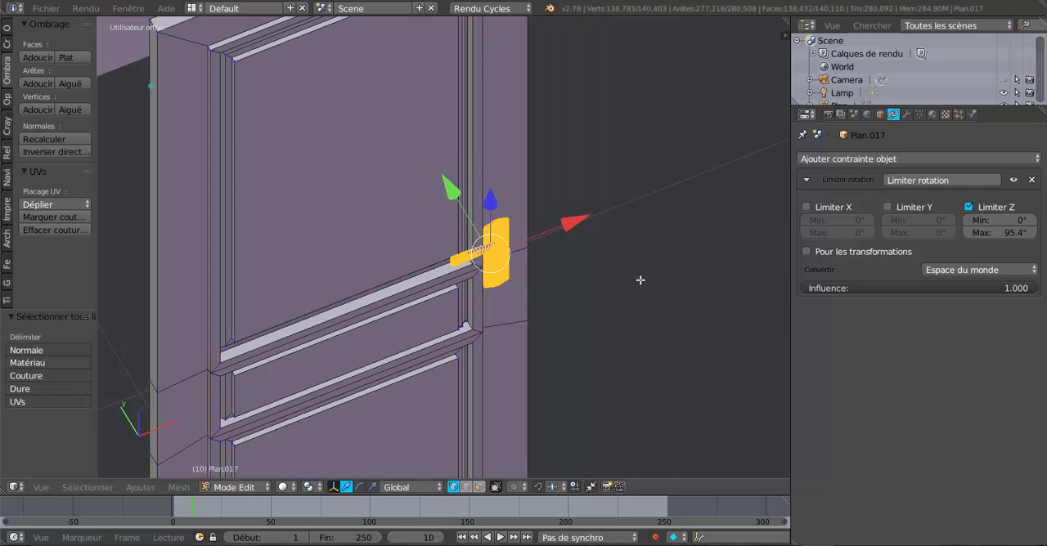
{"action": "mouse_move", "coordinate": [560, 276]}
{"action": "middle_mouse_down"}
{"action": "mouse_move", "coordinate": [543, 275]}
{"action": "mouse_move", "coordinate": [566, 273]}
{"action": "middle_mouse_up"}
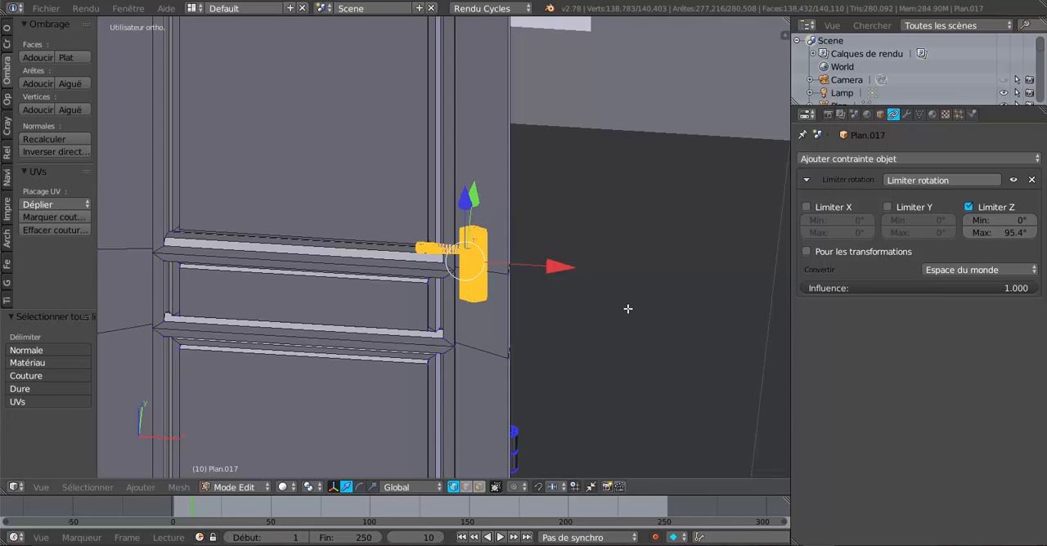
Step: Leave mesh editing and move the door back into the wall opening along the Y axis by about 0.582 and a further 0.138
{"action": "key", "text": "Tab"}
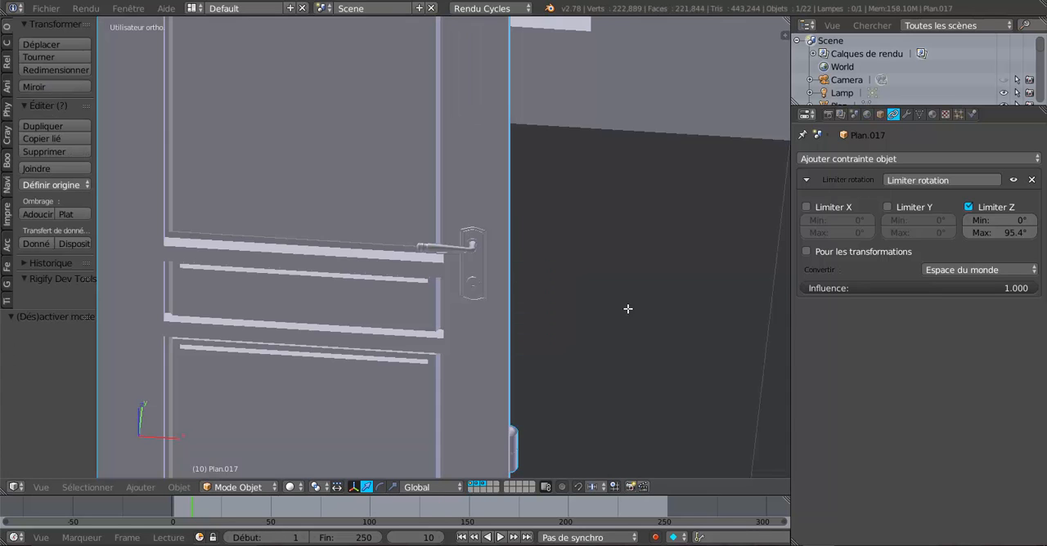
{"action": "key", "text": "KP_Divide"}
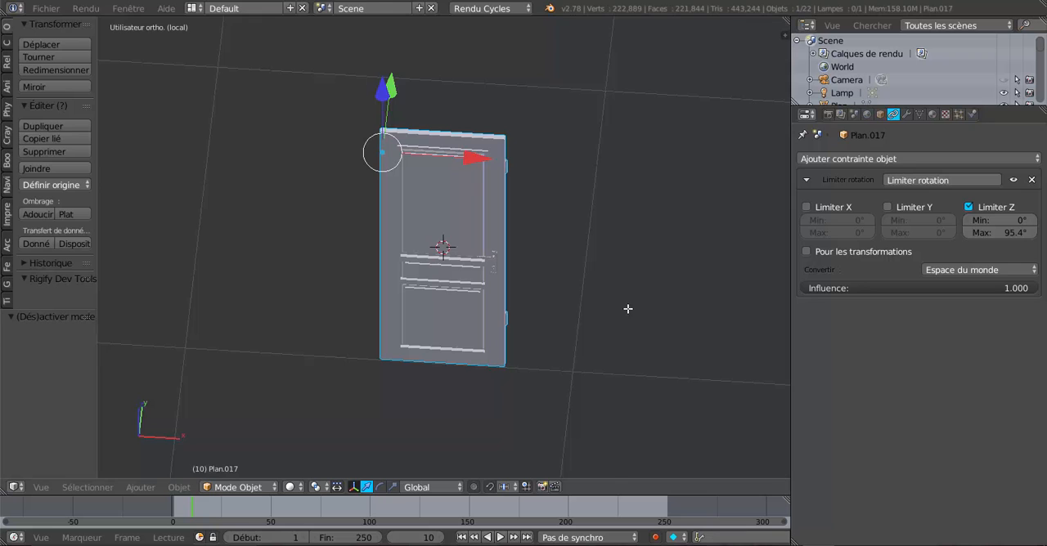
{"action": "key", "text": "KP_Divide"}
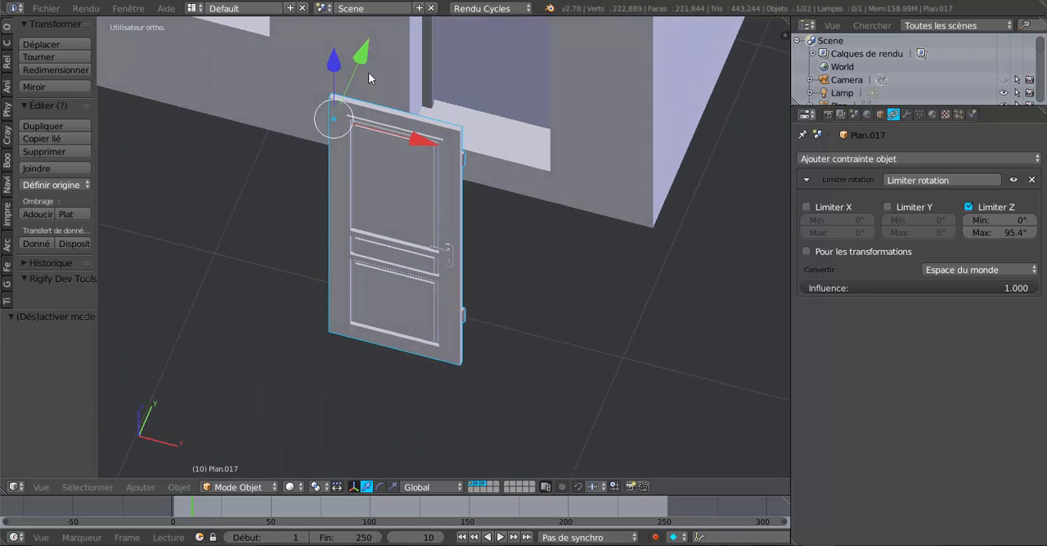
{"action": "left_click_drag", "start_coordinate": [367, 50], "coordinate": [604, 401]}
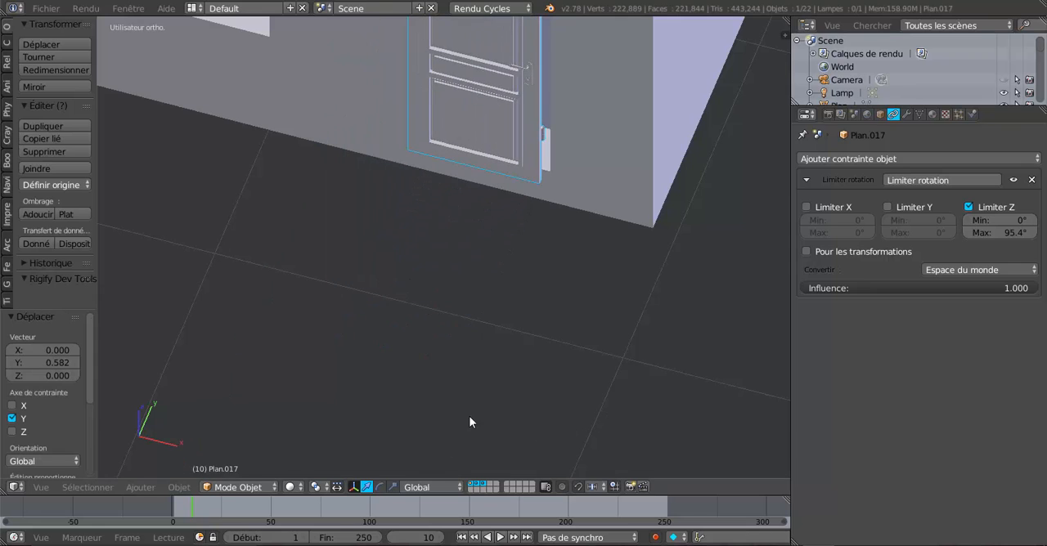
{"action": "middle_click_drag", "start_coordinate": [469, 415], "coordinate": [648, 352]}
{"action": "scroll", "coordinate": [439, 329], "scroll_direction": "up", "scroll_amount": 1}
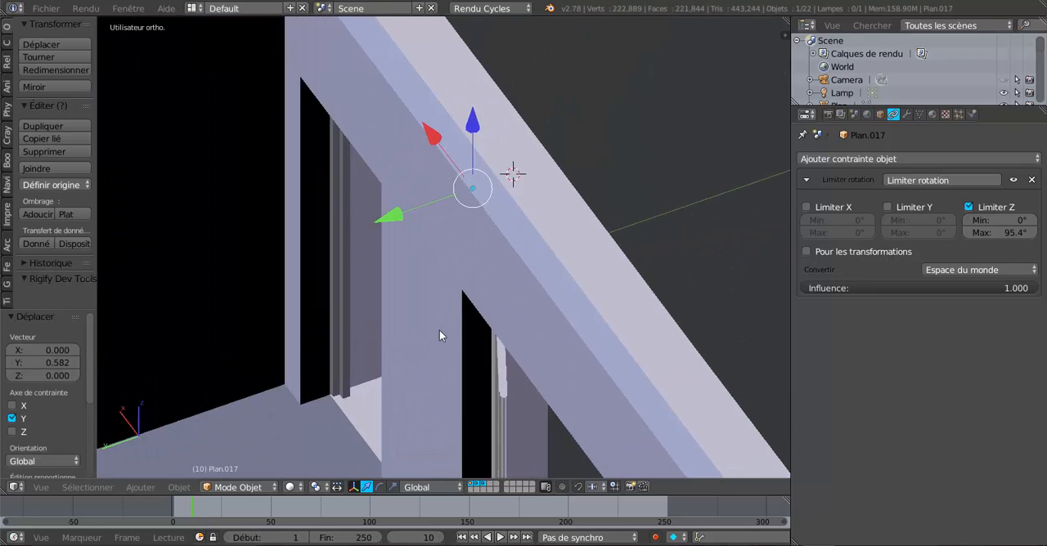
{"action": "scroll", "coordinate": [439, 330], "scroll_direction": "up", "scroll_amount": 1}
{"action": "left_click_drag", "start_coordinate": [409, 174], "coordinate": [315, 235]}
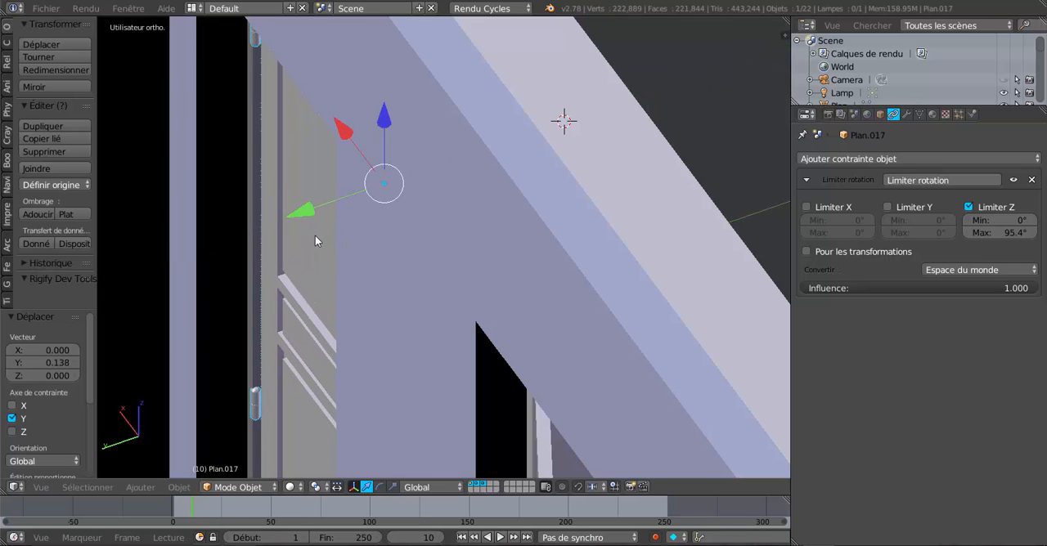
Step: Fine-tune the door's depth in the opening along the Y axis by about 0.004 and back by 0.002
{"action": "middle_click_drag", "start_coordinate": [452, 305], "coordinate": [197, 315]}
{"action": "middle_click_drag", "start_coordinate": [294, 311], "coordinate": [325, 439], "text": "shift"}
{"action": "scroll", "coordinate": [325, 439], "scroll_direction": "down", "scroll_amount": 2}
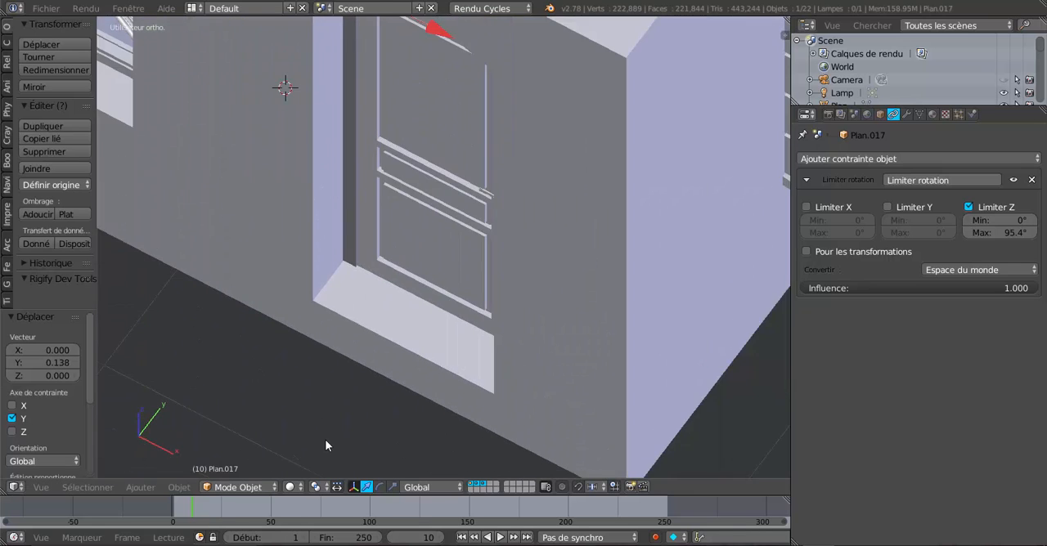
{"action": "middle_click_drag", "start_coordinate": [425, 212], "coordinate": [434, 368], "text": "shift"}
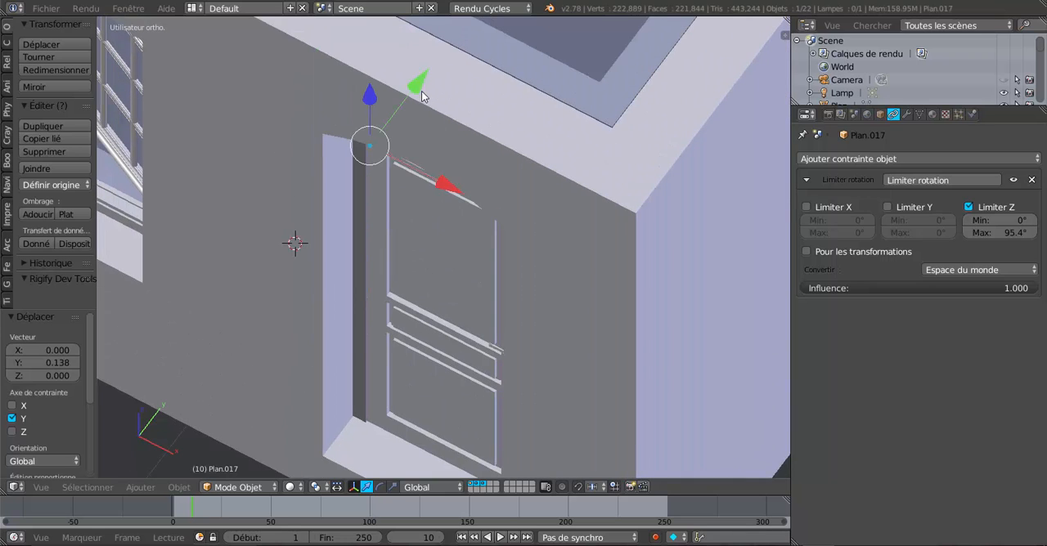
{"action": "left_click_drag", "start_coordinate": [419, 86], "coordinate": [424, 86]}
{"action": "scroll", "coordinate": [400, 197], "scroll_direction": "up", "scroll_amount": 2}
{"action": "middle_click_drag", "start_coordinate": [400, 275], "coordinate": [412, 153], "text": "shift"}
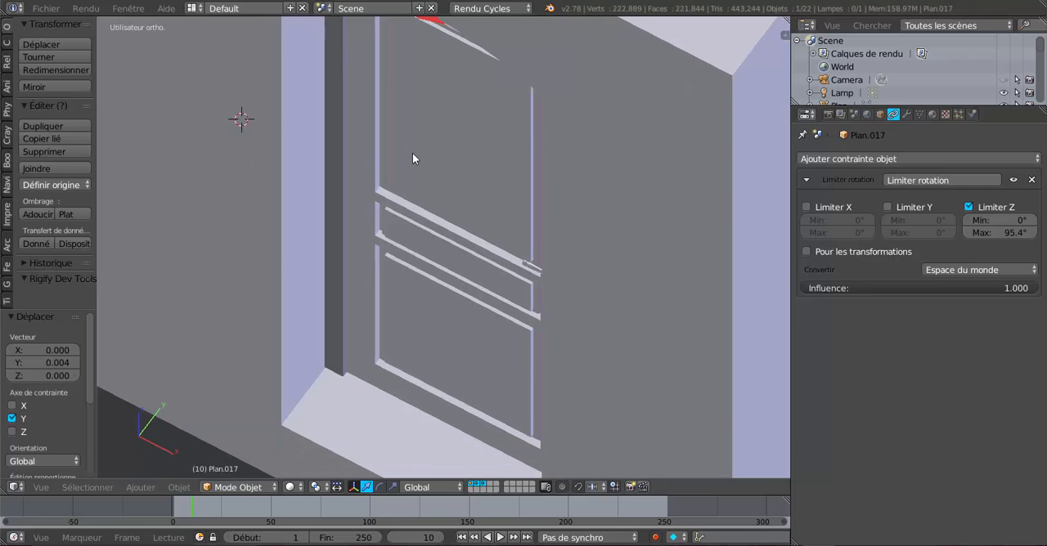
{"action": "middle_click_drag", "start_coordinate": [426, 87], "coordinate": [433, 199], "text": "shift"}
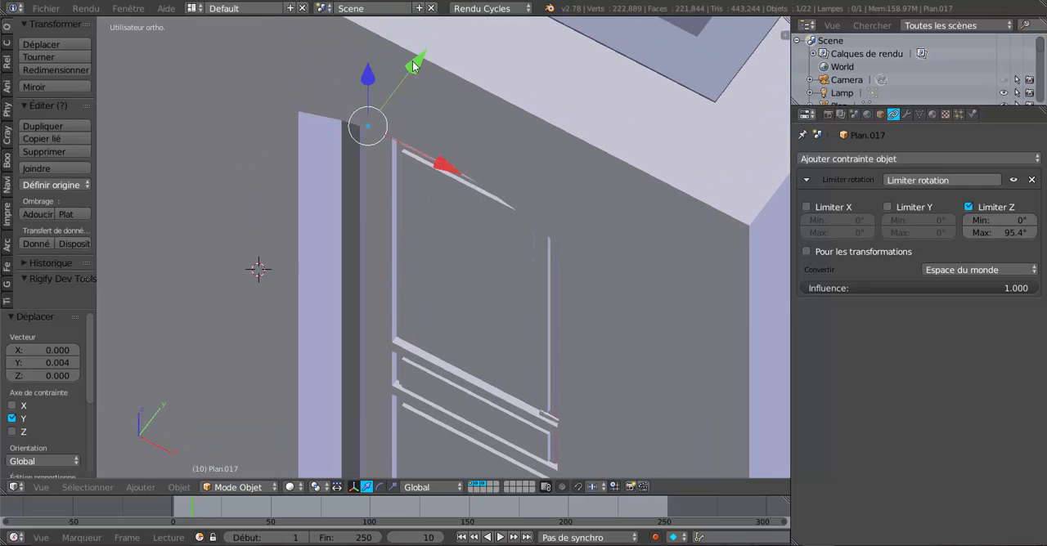
{"action": "left_click_drag", "start_coordinate": [413, 63], "coordinate": [412, 65]}
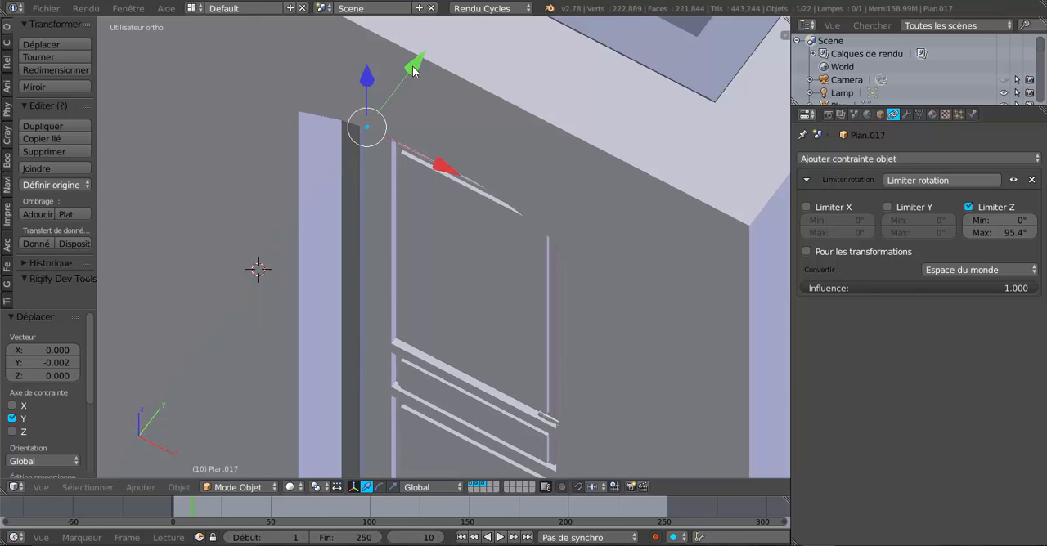
Step: Check the handle on the fitted door, reselect the door and enter mesh editing with the handle selected
{"action": "middle_click_drag", "start_coordinate": [414, 90], "coordinate": [497, 205]}
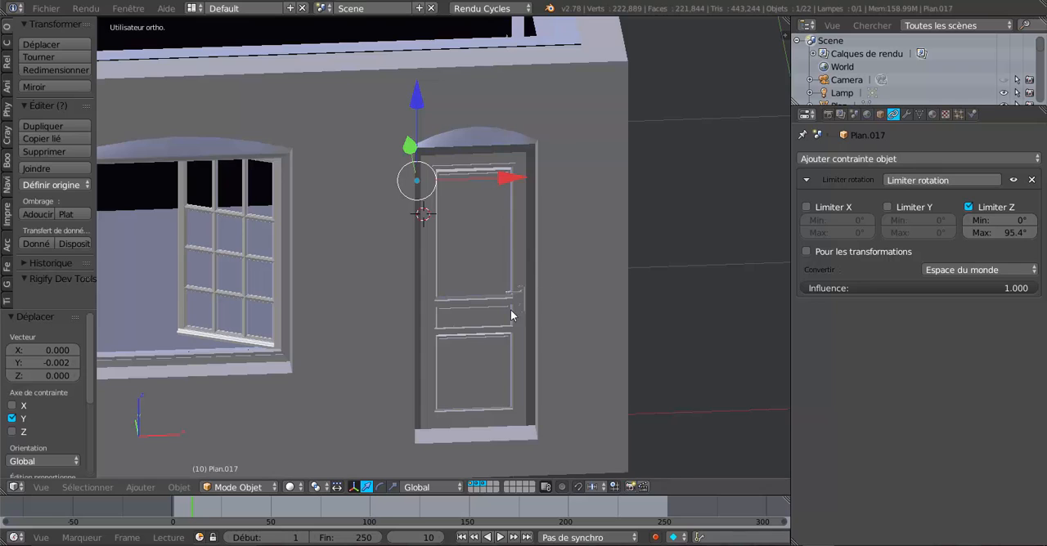
{"action": "middle_click_drag", "start_coordinate": [511, 309], "coordinate": [471, 221], "text": "shift"}
{"action": "scroll", "coordinate": [471, 221], "scroll_direction": "up", "scroll_amount": 5}
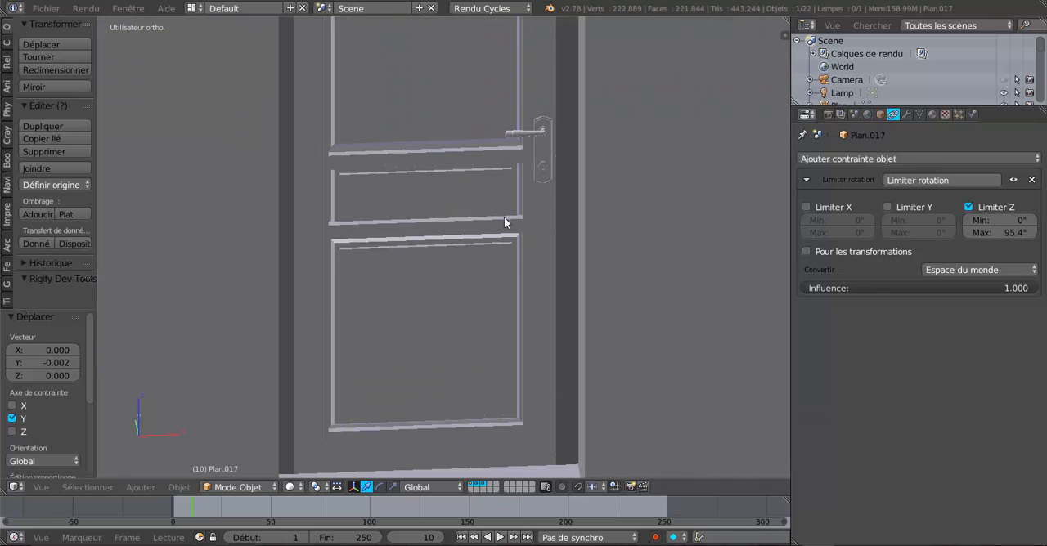
{"action": "right_click", "coordinate": [544, 148]}
{"action": "mouse_move", "coordinate": [470, 227]}
{"action": "middle_mouse_down"}
{"action": "mouse_move", "coordinate": [443, 226]}
{"action": "mouse_move", "coordinate": [452, 244]}
{"action": "mouse_move", "coordinate": [488, 218]}
{"action": "middle_mouse_up"}
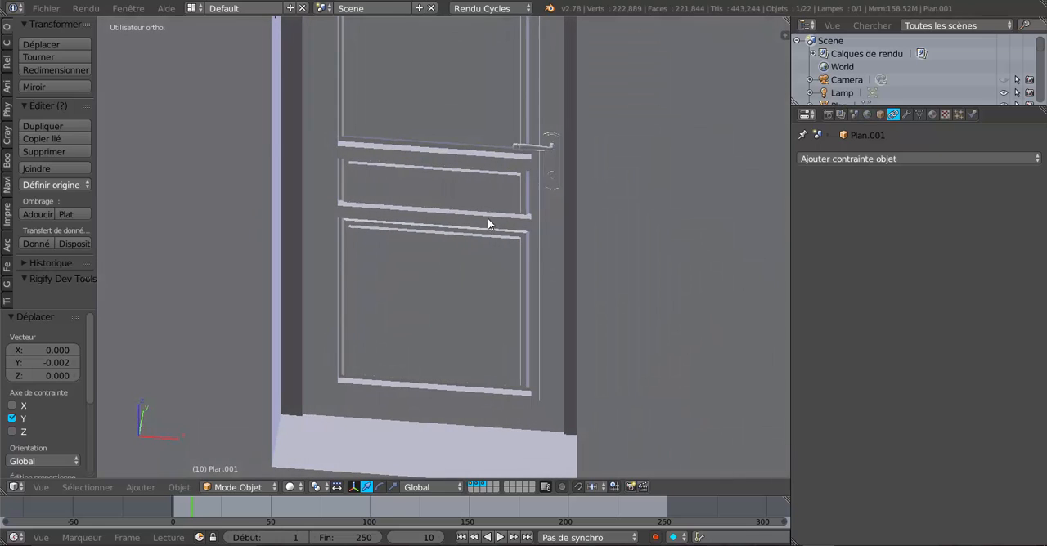
{"action": "right_click", "coordinate": [553, 155]}
{"action": "key", "text": "Tab"}
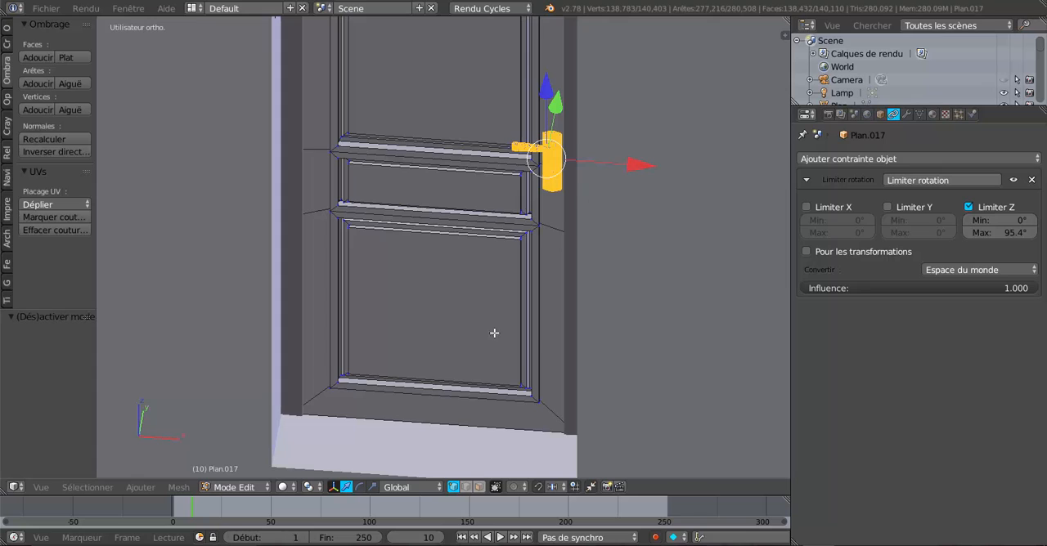
Step: Mirror the selected door handle by scaling it to -1 along the X axis
{"action": "left_click", "coordinate": [373, 487]}
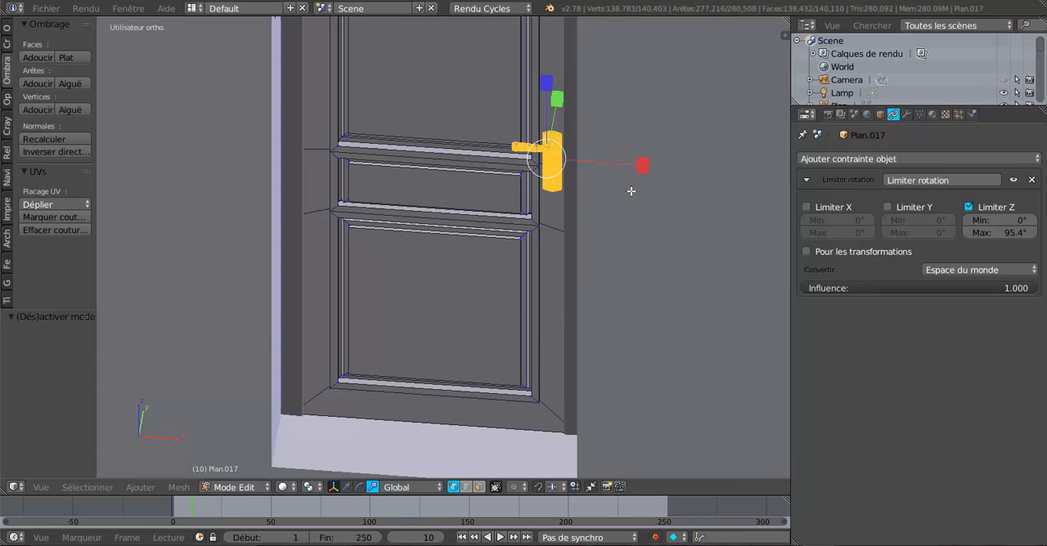
{"action": "left_click", "coordinate": [642, 165]}
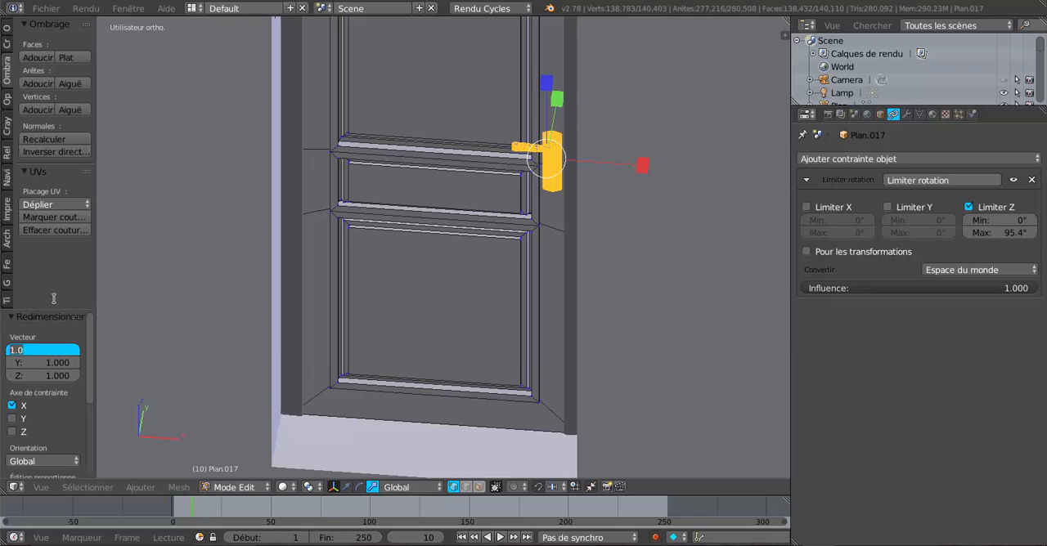
{"action": "key", "text": "Tab"}
{"action": "type", "text": "1"}
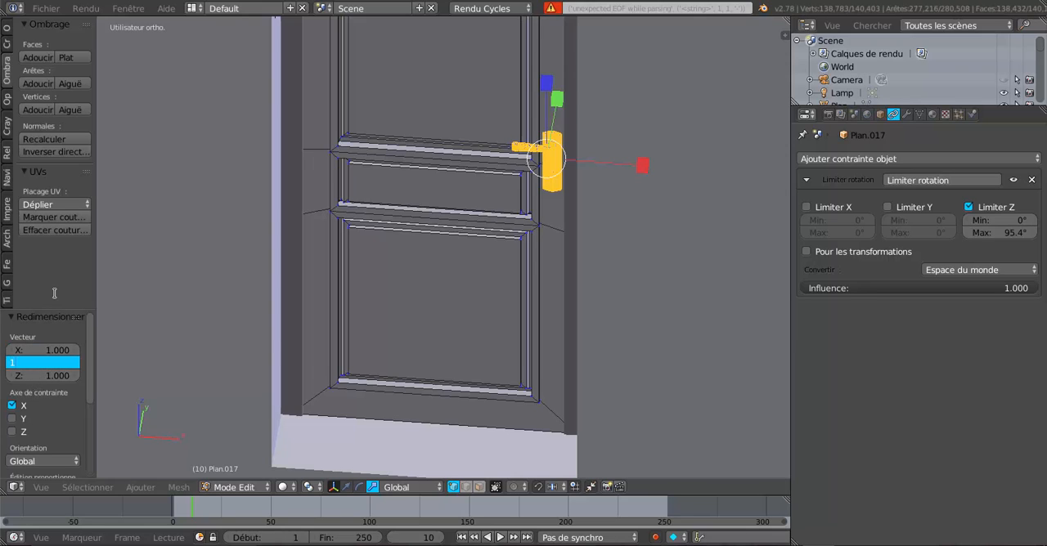
{"action": "left_click", "coordinate": [57, 351]}
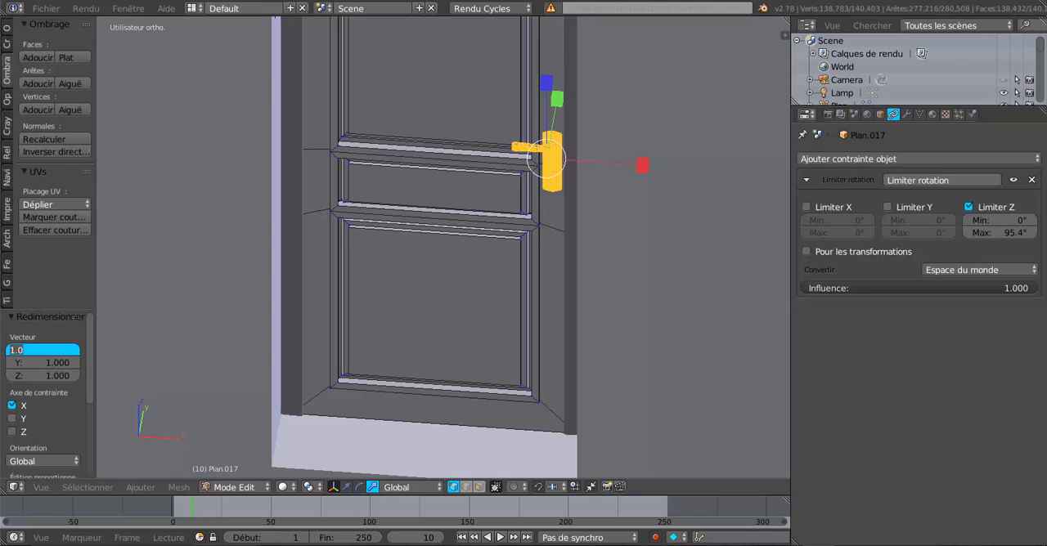
{"action": "type", "text": "-1"}
{"action": "key", "text": "Return"}
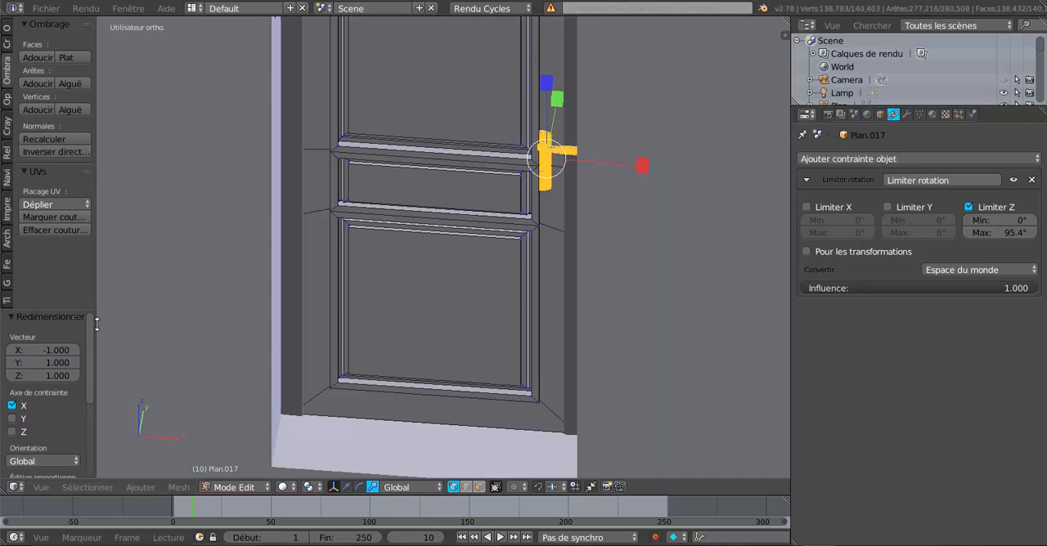
Step: Move the mirrored handle along the X axis by about -0.255 to the door's opposite edge and leave mesh editing
{"action": "left_click", "coordinate": [346, 488]}
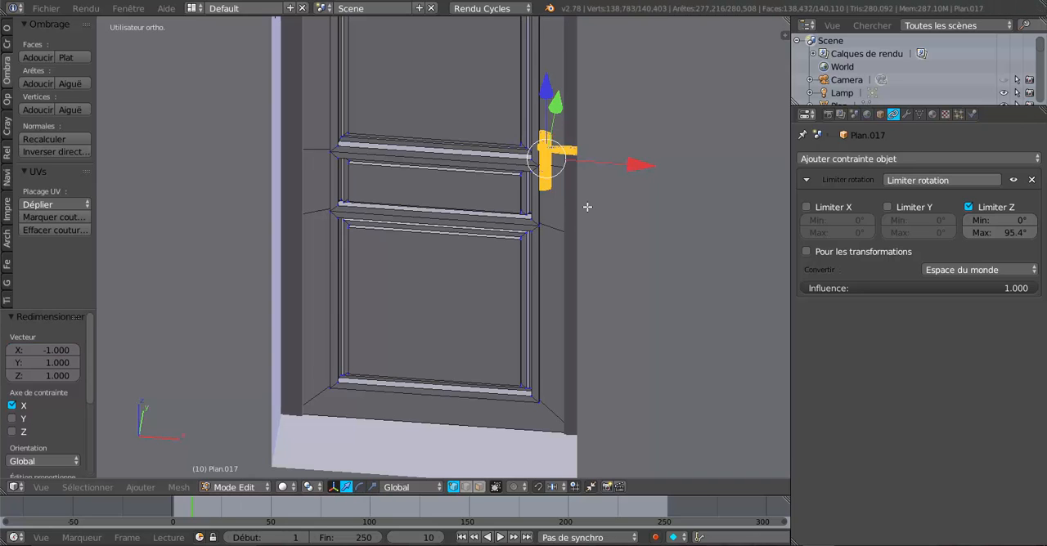
{"action": "left_click_drag", "start_coordinate": [635, 165], "coordinate": [407, 169]}
{"action": "scroll", "coordinate": [406, 170], "scroll_direction": "down", "scroll_amount": 4}
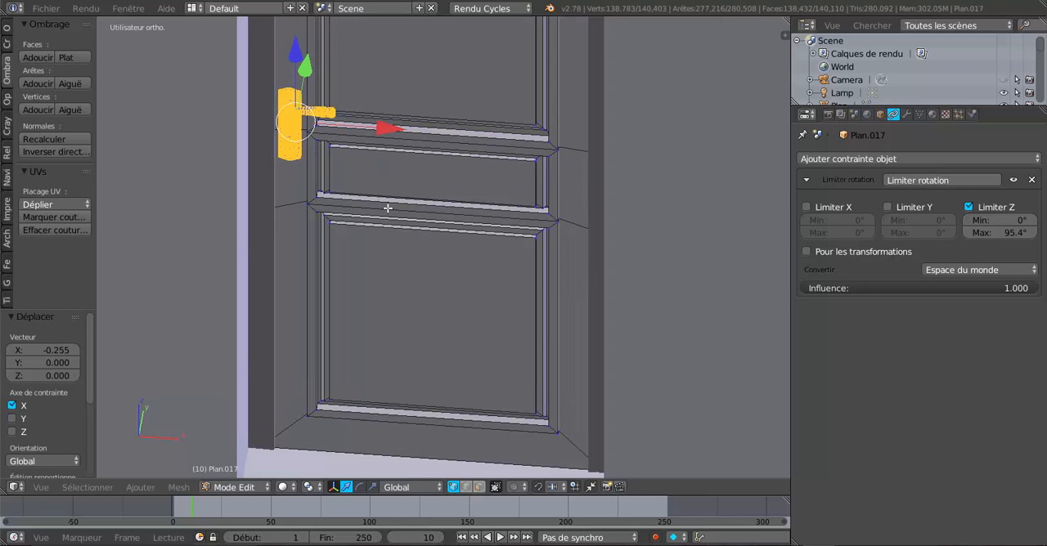
{"action": "key", "text": "Tab"}
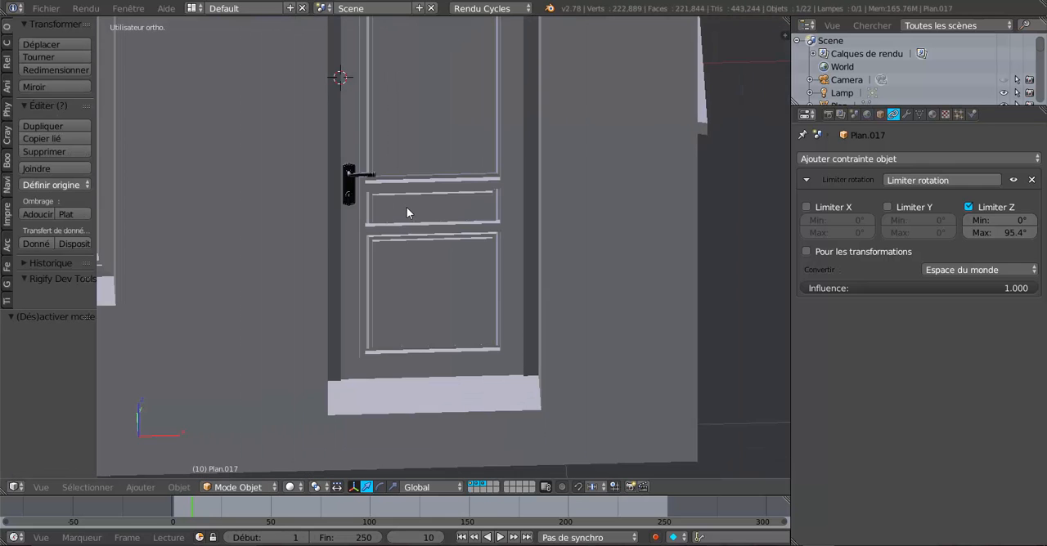
Step: Recalculate the normals of the mirrored handle in mesh editing and return to object mode
{"action": "middle_click_drag", "start_coordinate": [409, 213], "coordinate": [444, 229]}
{"action": "scroll", "coordinate": [436, 231], "scroll_direction": "up", "scroll_amount": 5}
{"action": "key", "text": "Tab"}
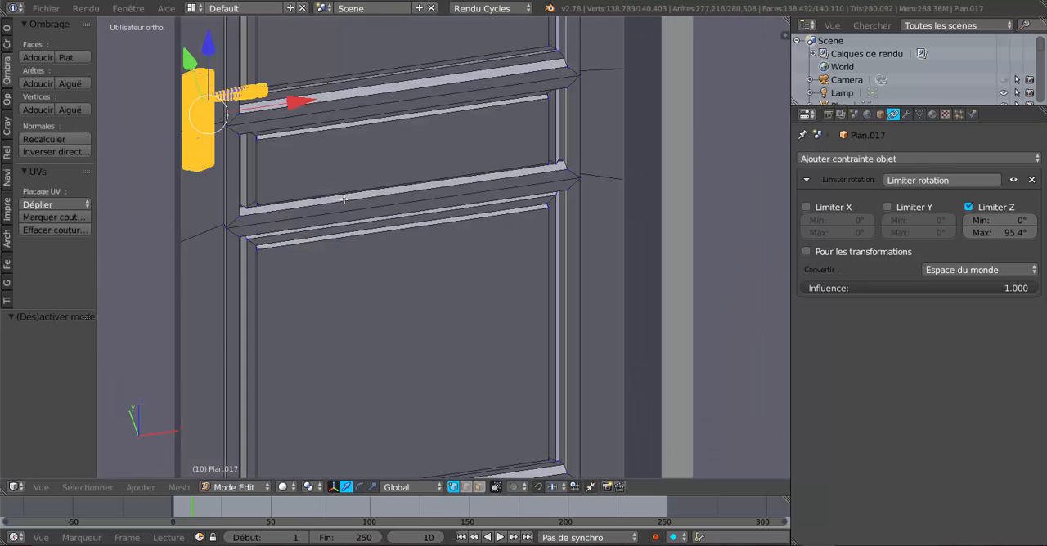
{"action": "middle_click_drag", "start_coordinate": [437, 261], "coordinate": [475, 313], "text": "shift"}
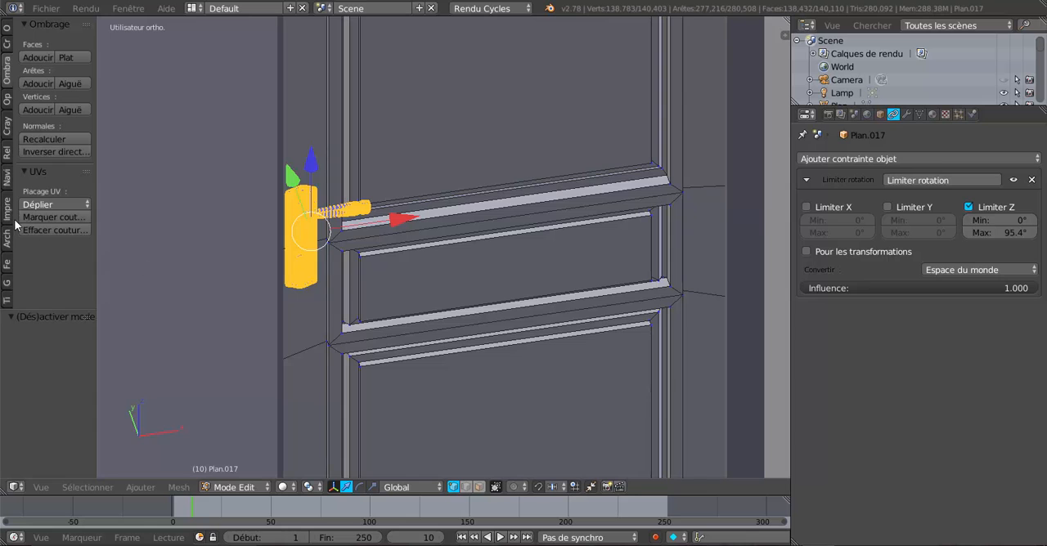
{"action": "left_click", "coordinate": [35, 141]}
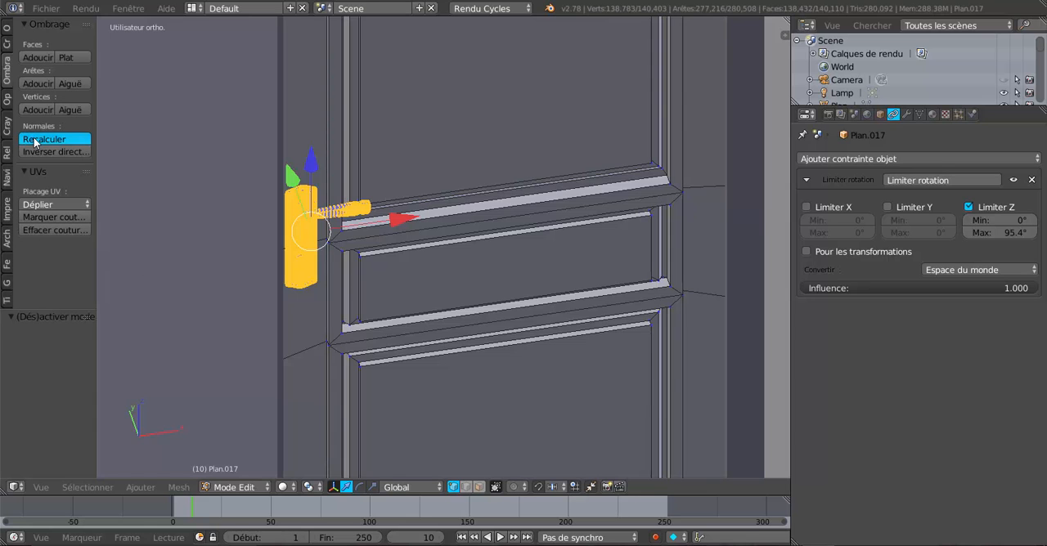
{"action": "key", "text": "Tab"}
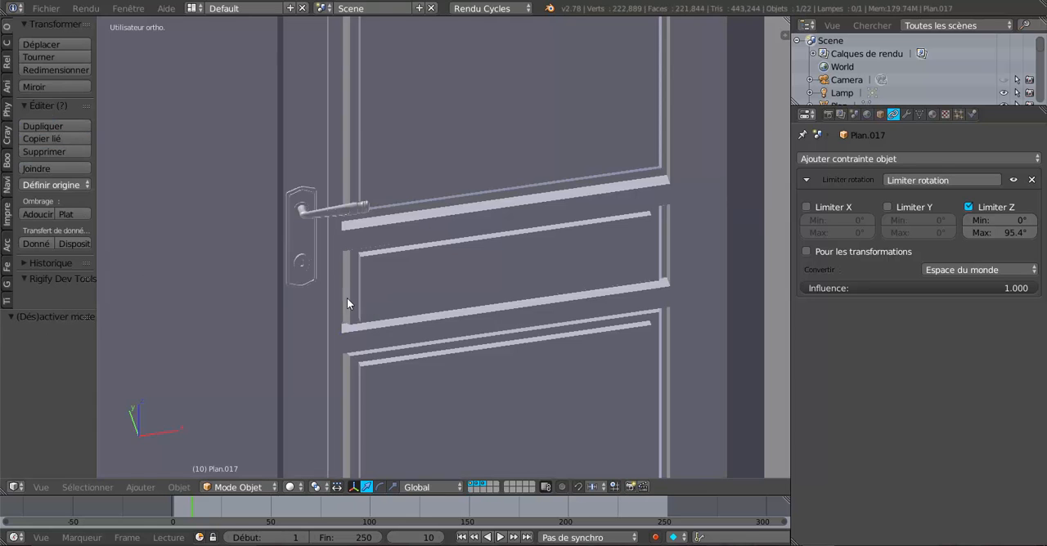
Step: Nudge the handle and its plate slightly along the X axis towards the door panels
{"action": "scroll", "coordinate": [288, 292], "scroll_direction": "down", "scroll_amount": 6}
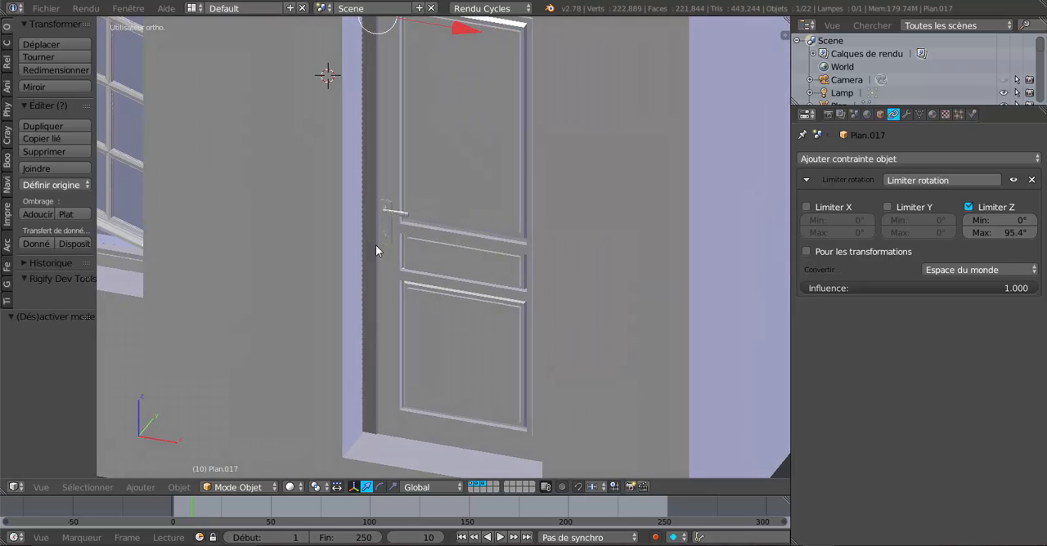
{"action": "middle_click_drag", "start_coordinate": [391, 231], "coordinate": [478, 235]}
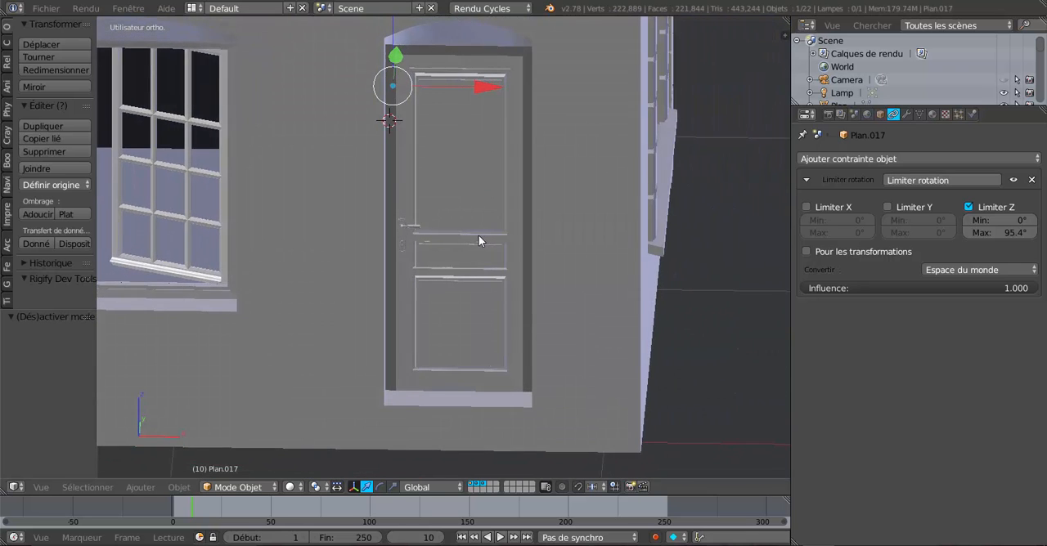
{"action": "scroll", "coordinate": [479, 235], "scroll_direction": "up", "scroll_amount": 4}
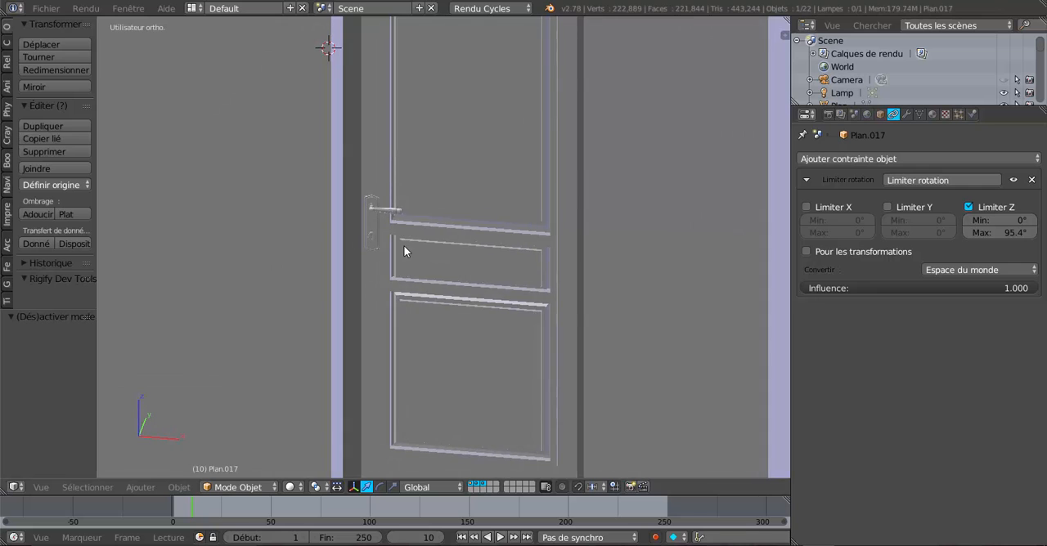
{"action": "scroll", "coordinate": [403, 245], "scroll_direction": "up", "scroll_amount": 3}
{"action": "middle_click_drag", "start_coordinate": [395, 245], "coordinate": [436, 301]}
{"action": "scroll", "coordinate": [360, 262], "scroll_direction": "up", "scroll_amount": 5}
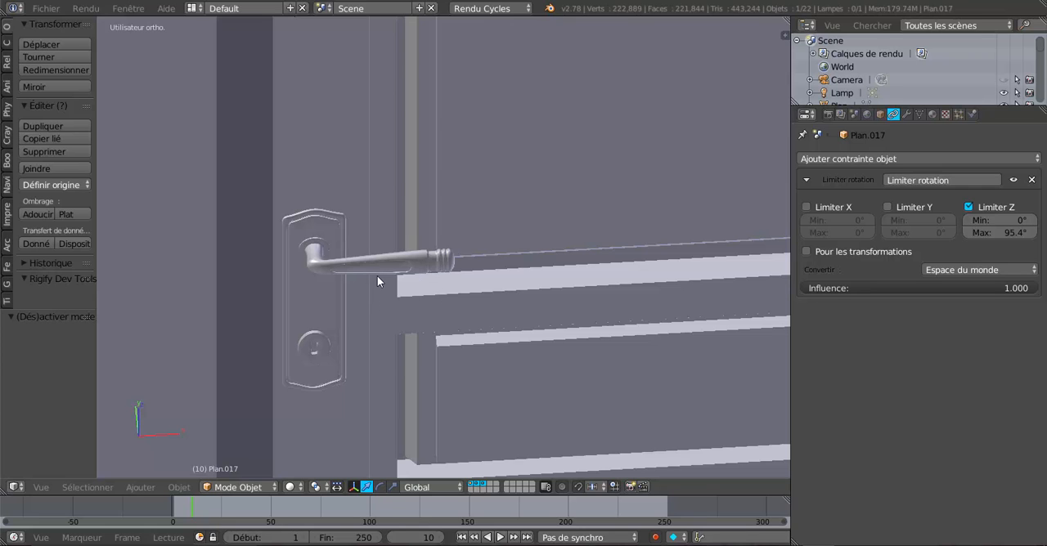
{"action": "key", "text": "Tab"}
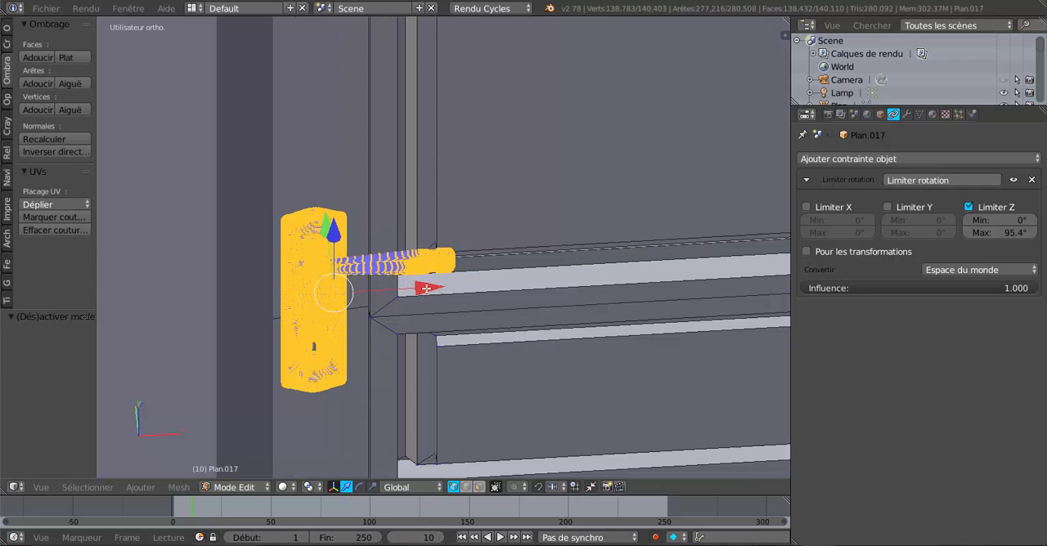
{"action": "left_click_drag", "start_coordinate": [426, 289], "coordinate": [432, 286]}
{"action": "key", "text": "Tab"}
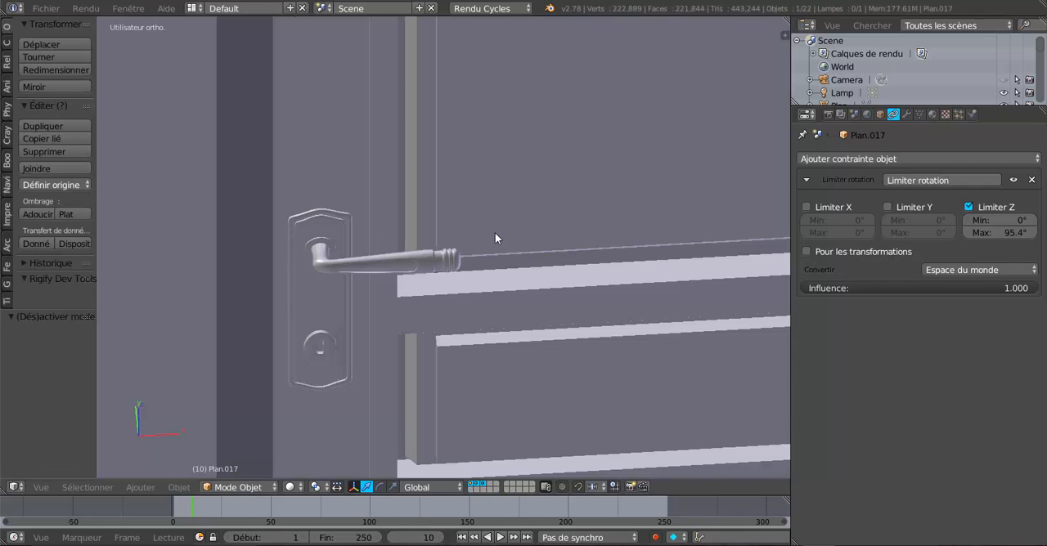
Step: Enter mesh editing and select a vertex on the door's upper hinge pin
{"action": "scroll", "coordinate": [491, 235], "scroll_direction": "down", "scroll_amount": 1}
{"action": "middle_click_drag", "start_coordinate": [449, 303], "coordinate": [392, 311]}
{"action": "middle_click_drag", "start_coordinate": [259, 234], "coordinate": [385, 229]}
{"action": "scroll", "coordinate": [400, 269], "scroll_direction": "down", "scroll_amount": 6}
{"action": "key", "text": "Tab"}
{"action": "key", "text": "Tab"}
{"action": "scroll", "coordinate": [350, 209], "scroll_direction": "up", "scroll_amount": 3}
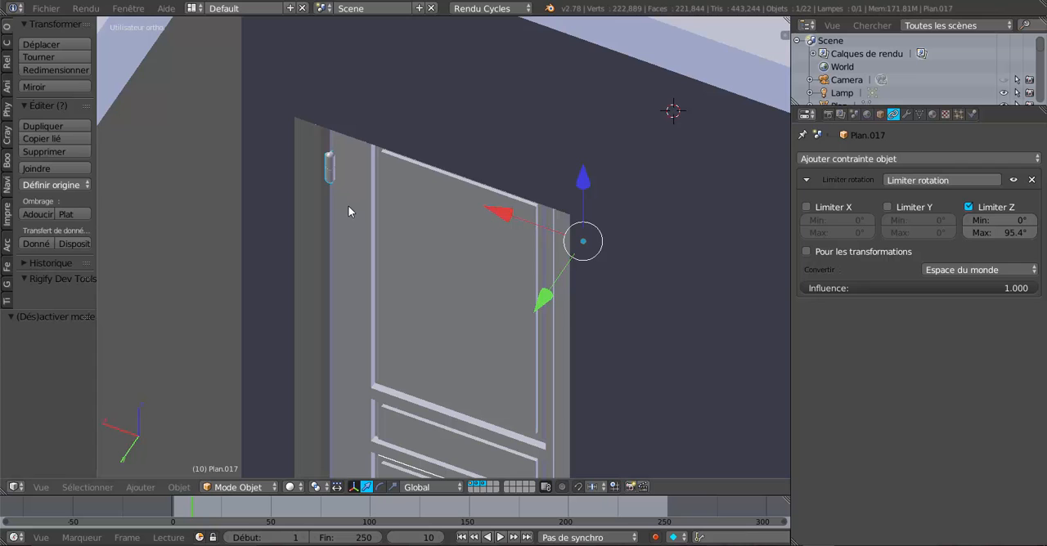
{"action": "key", "text": "Tab"}
{"action": "middle_click_drag", "start_coordinate": [365, 225], "coordinate": [440, 265]}
{"action": "scroll", "coordinate": [358, 273], "scroll_direction": "up", "scroll_amount": 5}
{"action": "scroll", "coordinate": [420, 262], "scroll_direction": "up", "scroll_amount": 3}
{"action": "middle_click_drag", "start_coordinate": [602, 297], "coordinate": [514, 280], "text": "shift"}
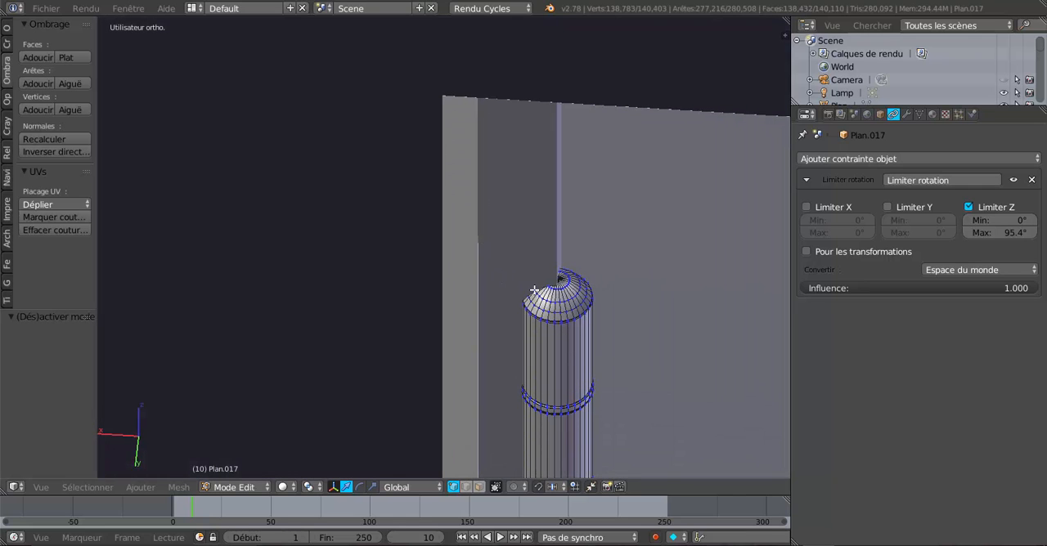
{"action": "right_click", "coordinate": [571, 317]}
Step: Add the lower hinge pin to the selection as linked geometry and move both pins along the X axis by about -0.008
{"action": "scroll", "coordinate": [571, 327], "scroll_direction": "down", "scroll_amount": 2}
{"action": "middle_click_drag", "start_coordinate": [562, 353], "coordinate": [530, 172], "text": "shift"}
{"action": "scroll", "coordinate": [530, 172], "scroll_direction": "down", "scroll_amount": 3}
{"action": "scroll", "coordinate": [510, 156], "scroll_direction": "up", "scroll_amount": 5}
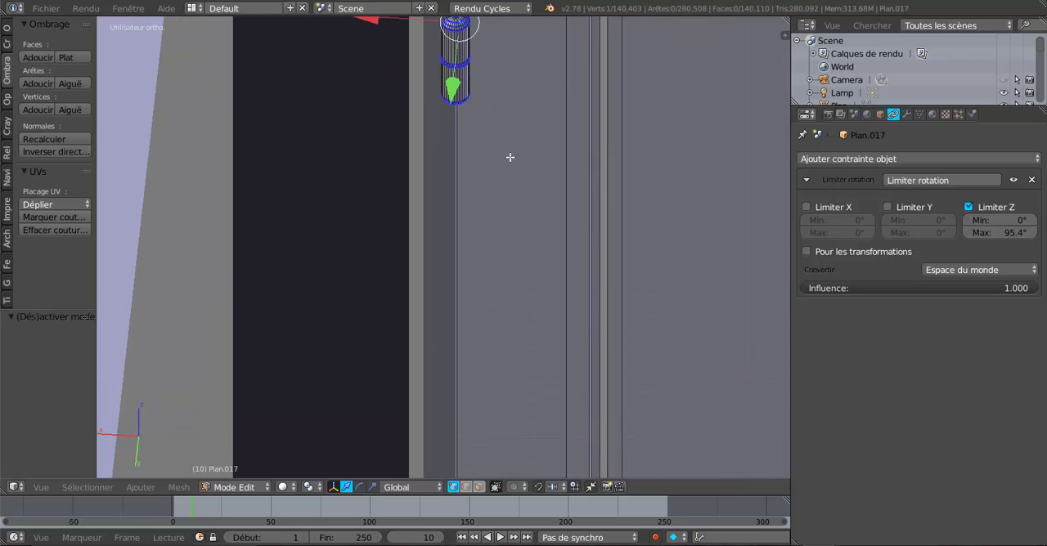
{"action": "scroll", "coordinate": [506, 192], "scroll_direction": "down", "scroll_amount": 3}
{"action": "middle_click_drag", "start_coordinate": [472, 316], "coordinate": [464, 72], "text": "shift"}
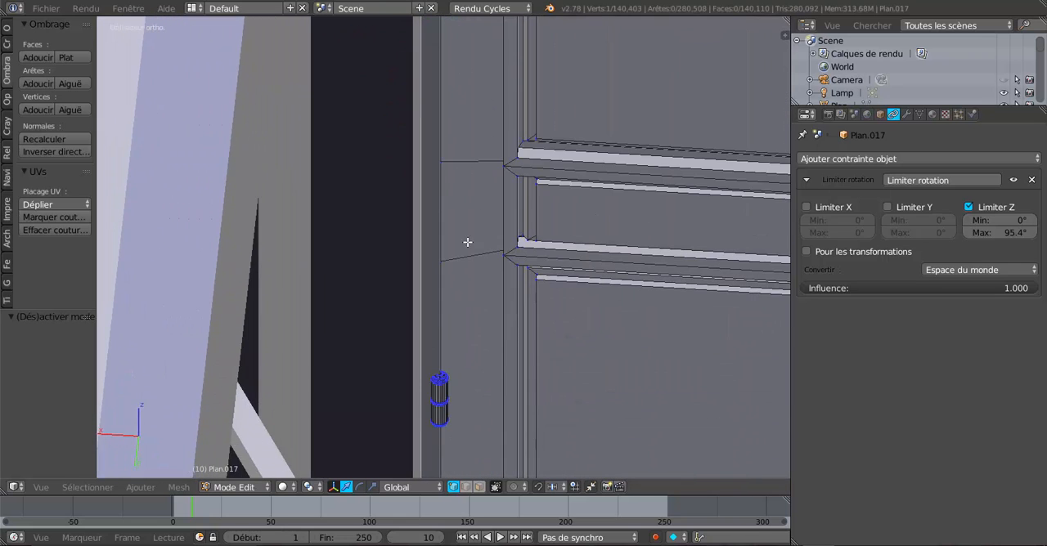
{"action": "right_click", "coordinate": [481, 377], "text": "shift"}
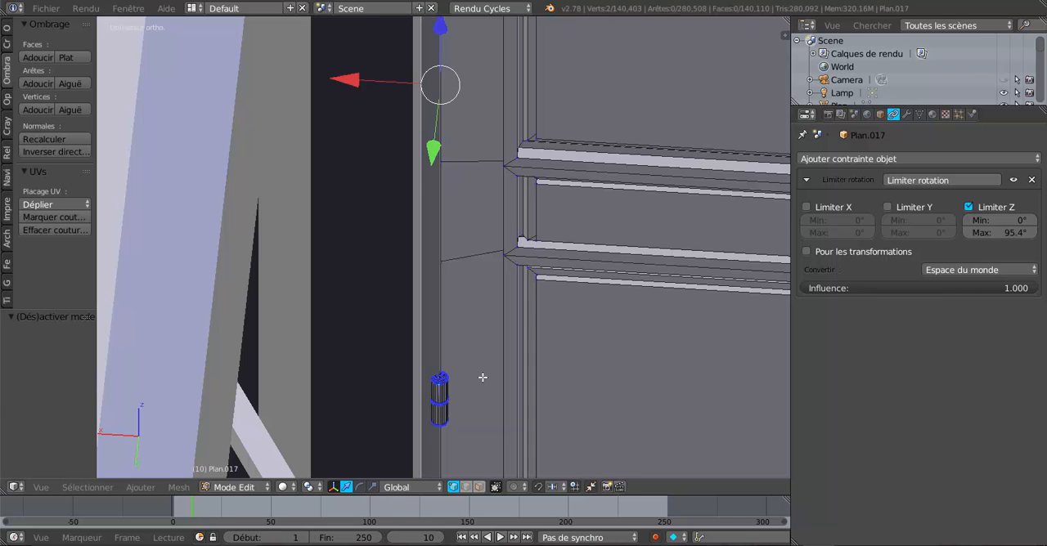
{"action": "key", "text": "ctrl+l"}
{"action": "scroll", "coordinate": [483, 377], "scroll_direction": "up", "scroll_amount": 1}
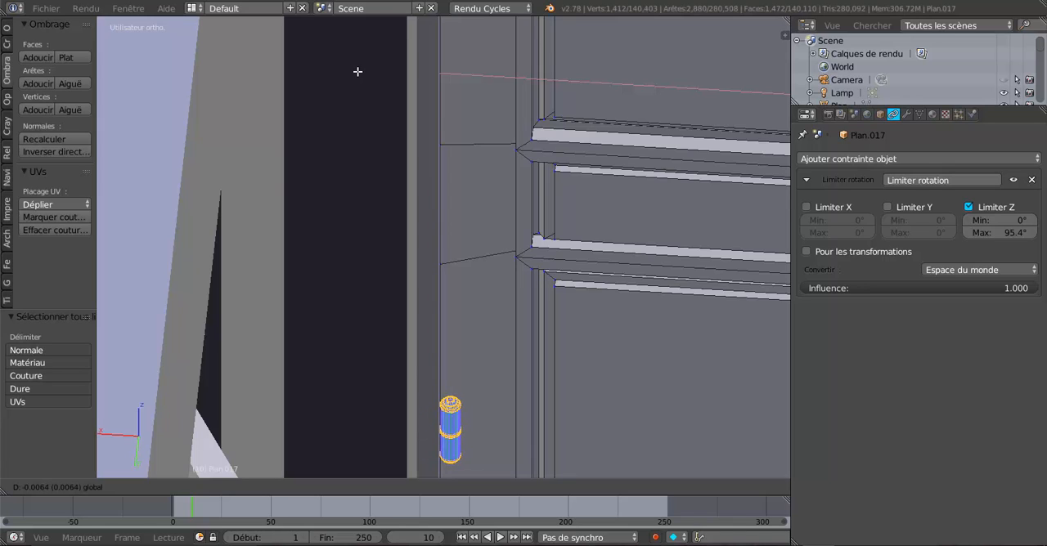
{"action": "left_click", "coordinate": [360, 81]}
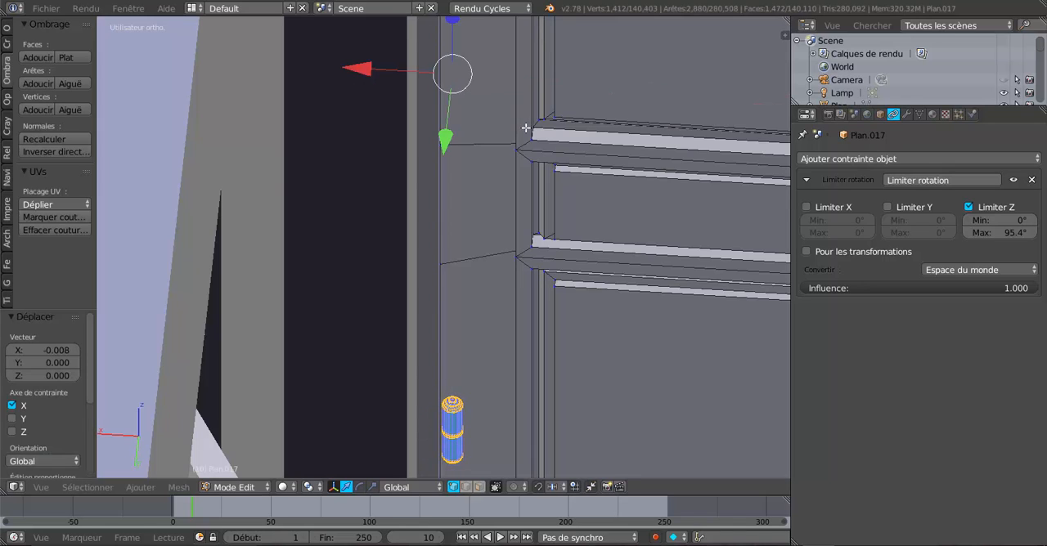
Step: Select the top centre vertex of the upper hinge pin and snap the 3D cursor to it
{"action": "middle_click_drag", "start_coordinate": [514, 192], "coordinate": [537, 468], "text": "shift"}
{"action": "middle_click_drag", "start_coordinate": [526, 159], "coordinate": [523, 473], "text": "shift"}
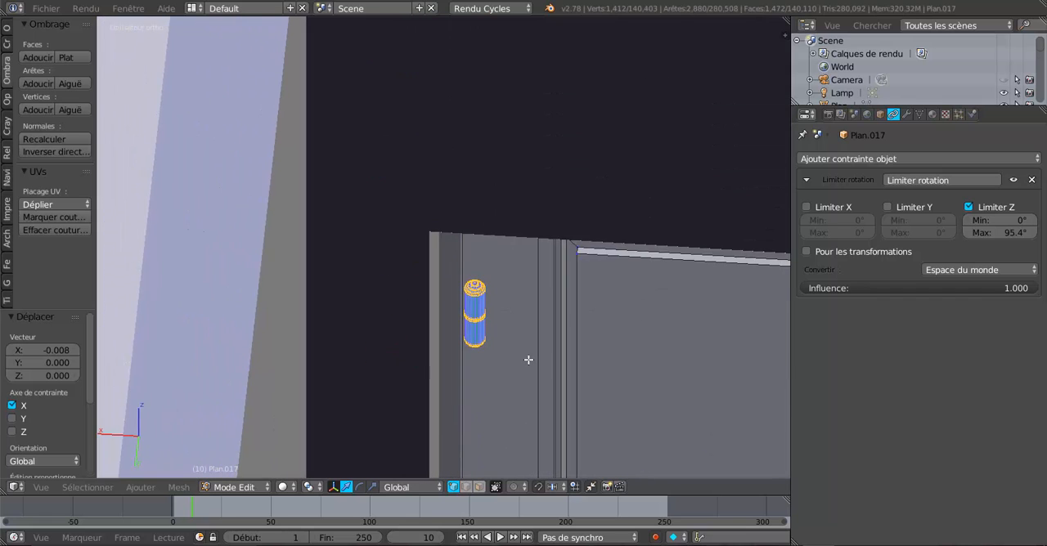
{"action": "scroll", "coordinate": [524, 357], "scroll_direction": "up", "scroll_amount": 6}
{"action": "scroll", "coordinate": [530, 358], "scroll_direction": "up", "scroll_amount": 2}
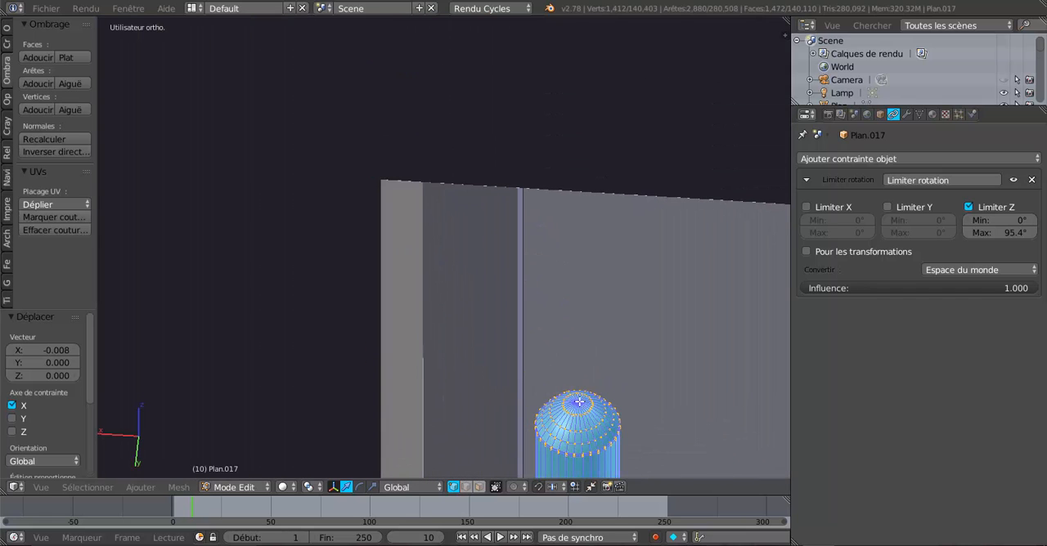
{"action": "right_click", "coordinate": [579, 400]}
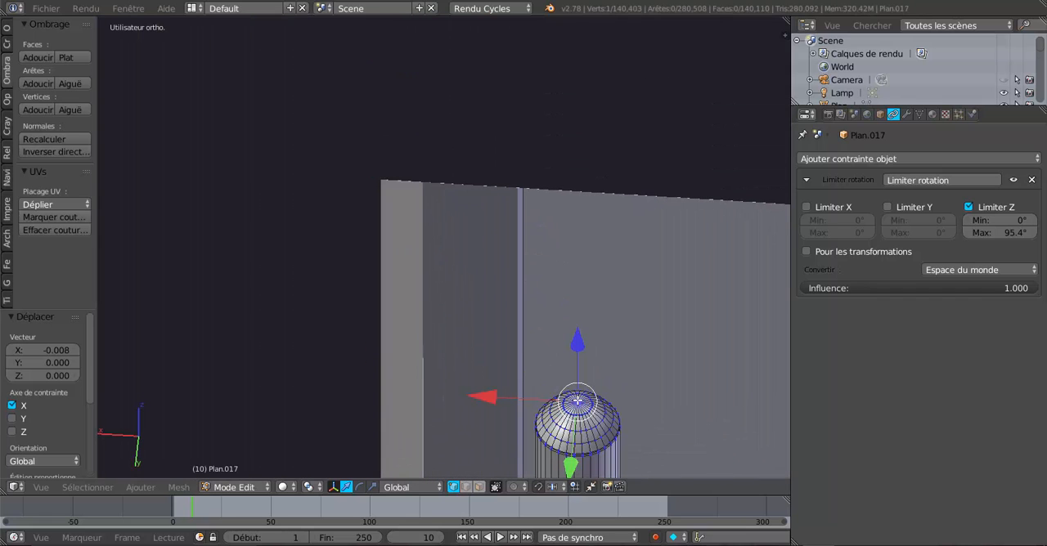
{"action": "key", "text": "shift+s"}
{"action": "left_click", "coordinate": [604, 357]}
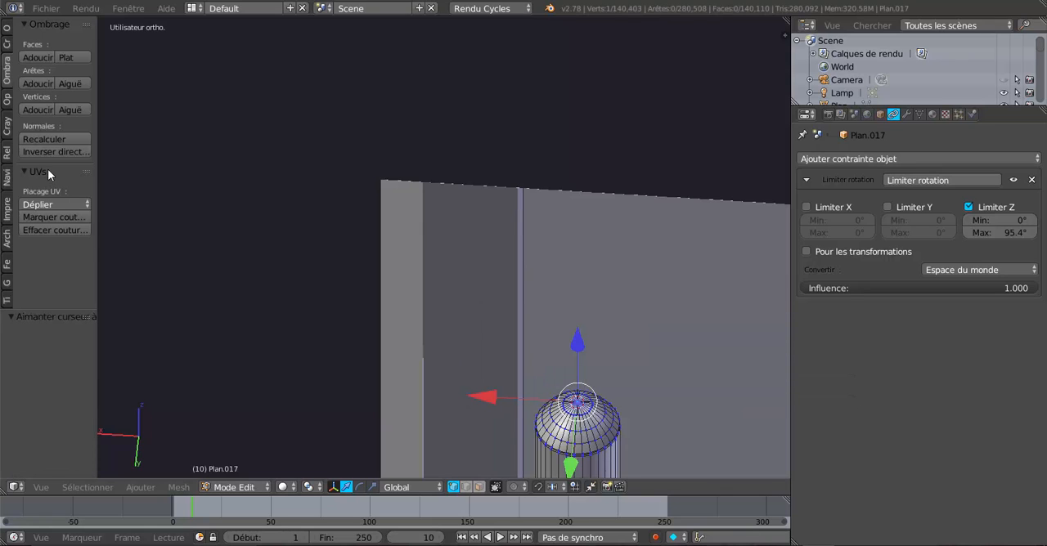
Step: Leave mesh editing and set the door's origin to the 3D cursor
{"action": "key", "text": "Tab"}
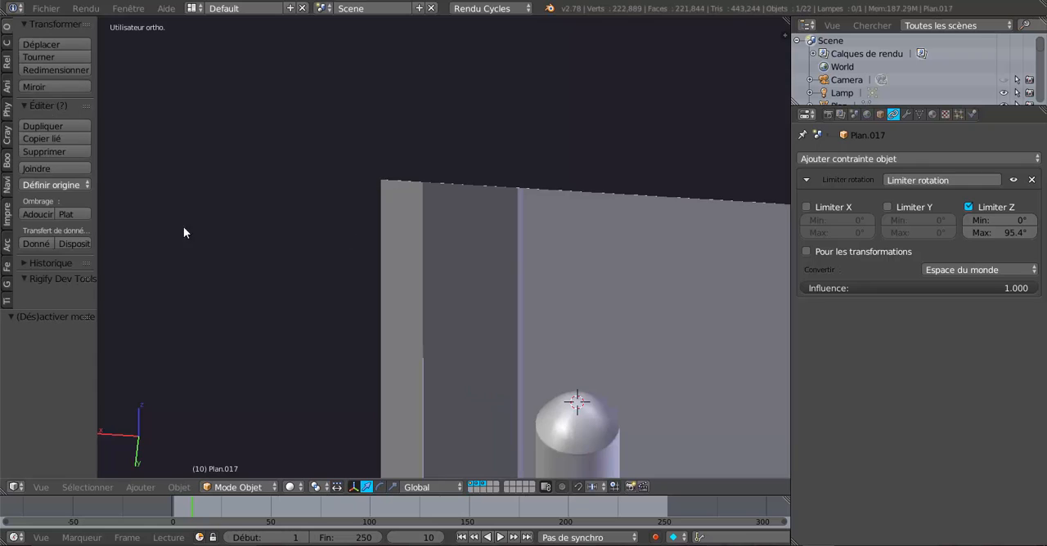
{"action": "left_click", "coordinate": [51, 186]}
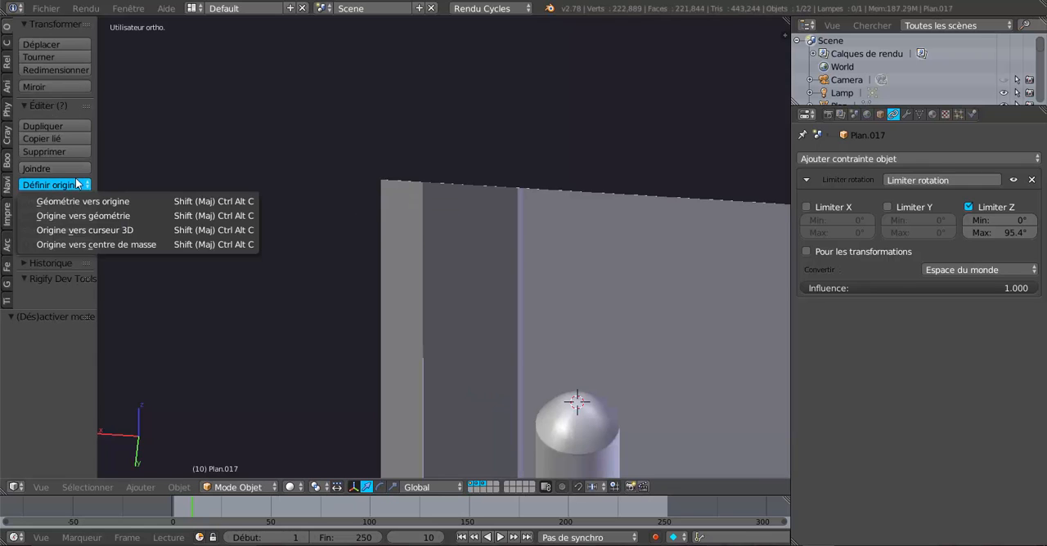
{"action": "left_click", "coordinate": [92, 230]}
Step: Examine the door's new pivot from both sides in mesh editing, check the maximum Z rotation limit and return to object mode
{"action": "scroll", "coordinate": [359, 229], "scroll_direction": "down", "scroll_amount": 6}
{"action": "key", "text": "Tab"}
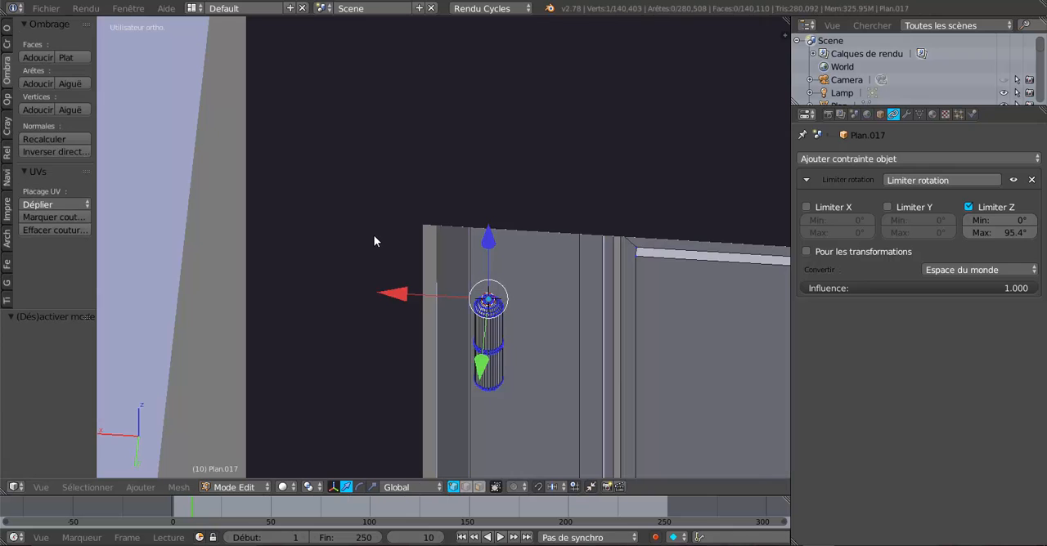
{"action": "scroll", "coordinate": [375, 236], "scroll_direction": "down", "scroll_amount": 2}
{"action": "scroll", "coordinate": [604, 266], "scroll_direction": "down", "scroll_amount": 2}
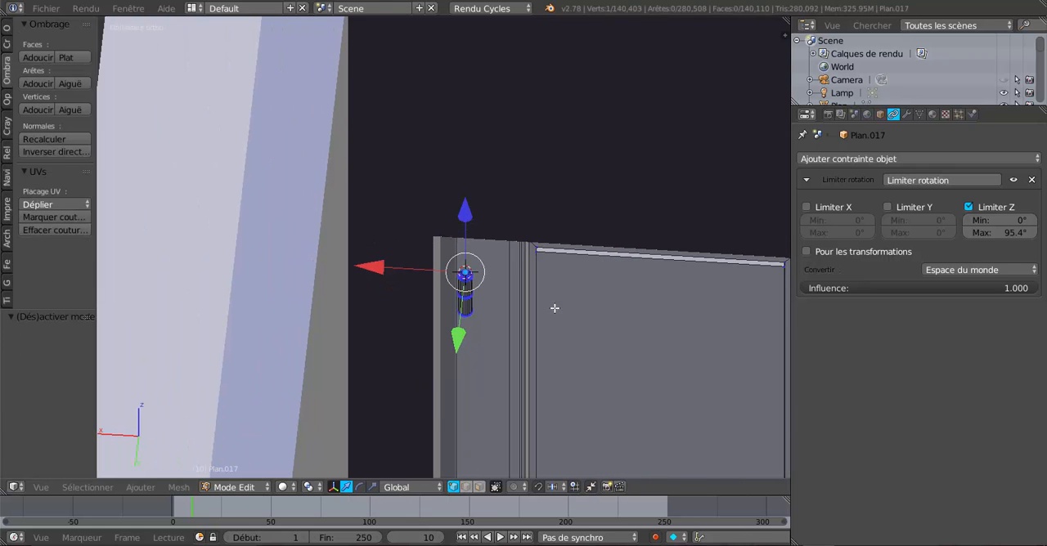
{"action": "middle_click_drag", "start_coordinate": [554, 309], "coordinate": [300, 262]}
{"action": "scroll", "coordinate": [298, 292], "scroll_direction": "down", "scroll_amount": 3}
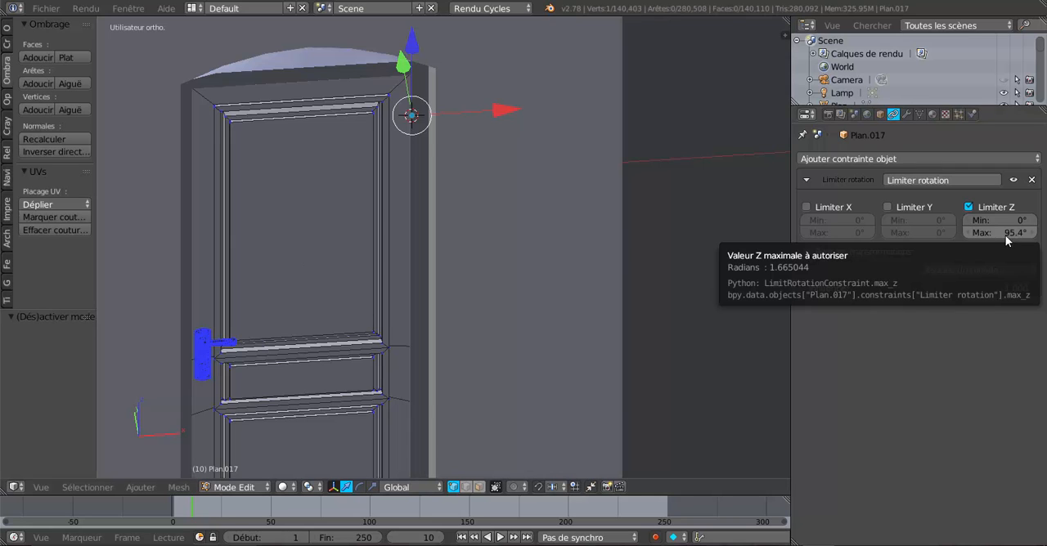
{"action": "key", "text": "Tab"}
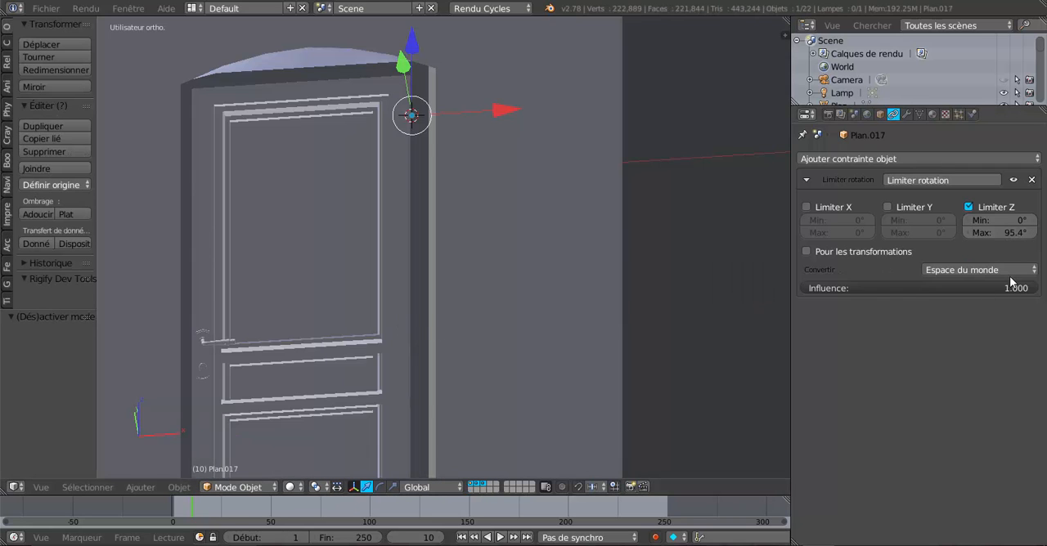
Step: Set the door's maximum Z rotation limit to 112° and test its swing about the Z axis
{"action": "mouse_move", "coordinate": [991, 232]}
{"action": "left_mouse_down"}
{"action": "mouse_move", "coordinate": [1032, 232]}
{"action": "mouse_move", "coordinate": [1009, 232]}
{"action": "left_mouse_up"}
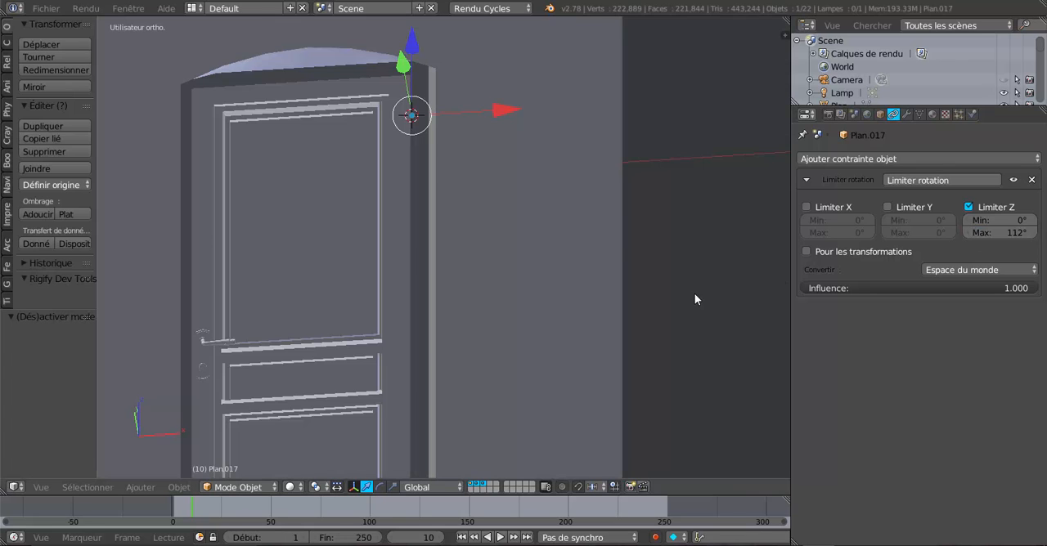
{"action": "key", "text": "r"}
{"action": "key", "text": "z"}
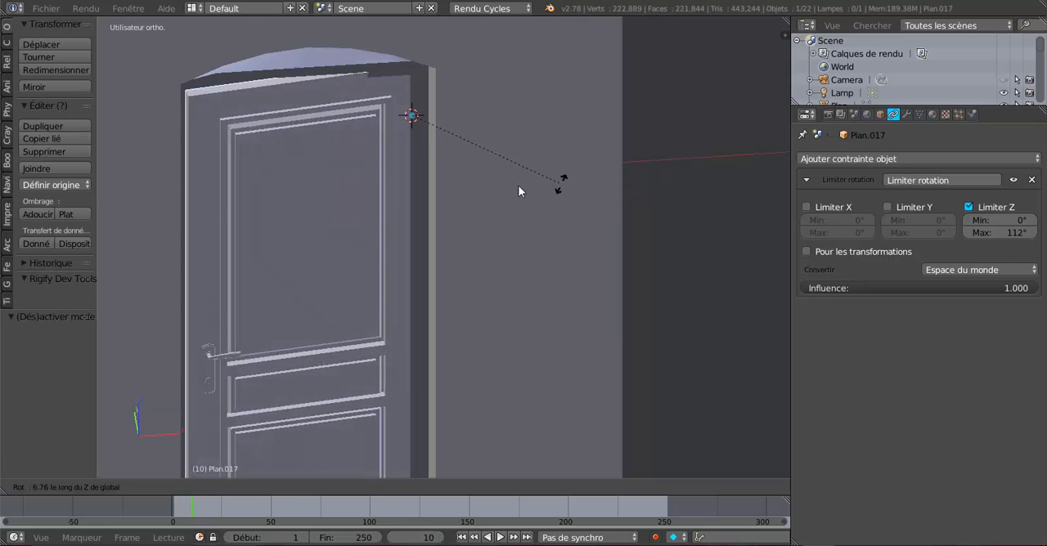
{"action": "left_click", "coordinate": [499, 211]}
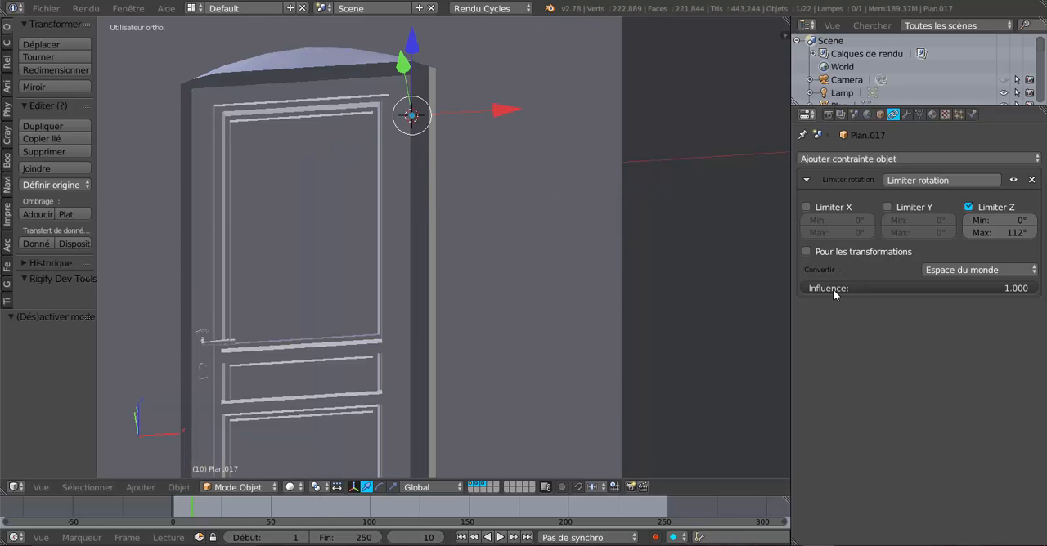
{"action": "scroll", "coordinate": [601, 291], "scroll_direction": "down", "scroll_amount": 1}
{"action": "middle_click_drag", "start_coordinate": [541, 301], "coordinate": [493, 296]}
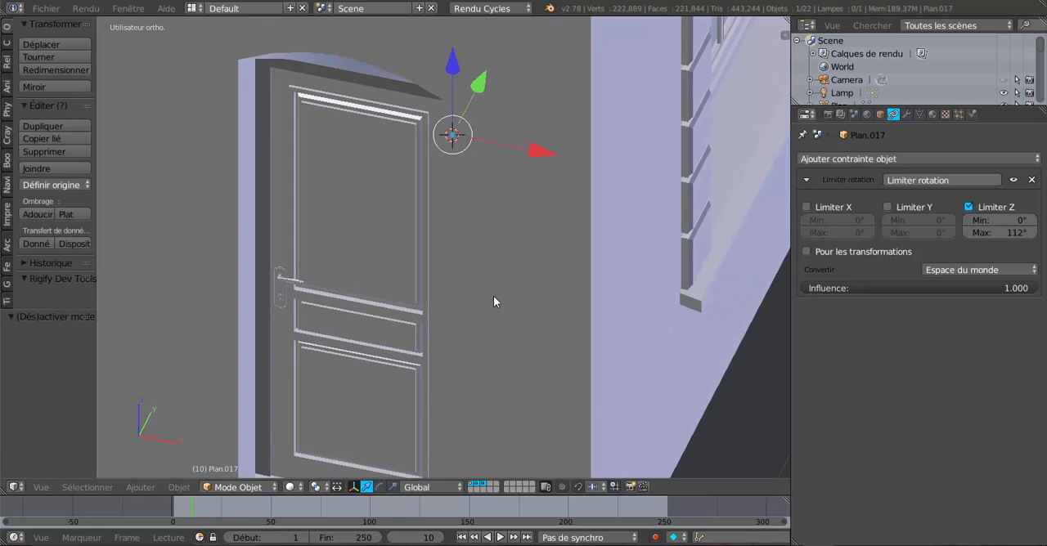
{"action": "middle_click_drag", "start_coordinate": [555, 284], "coordinate": [601, 283]}
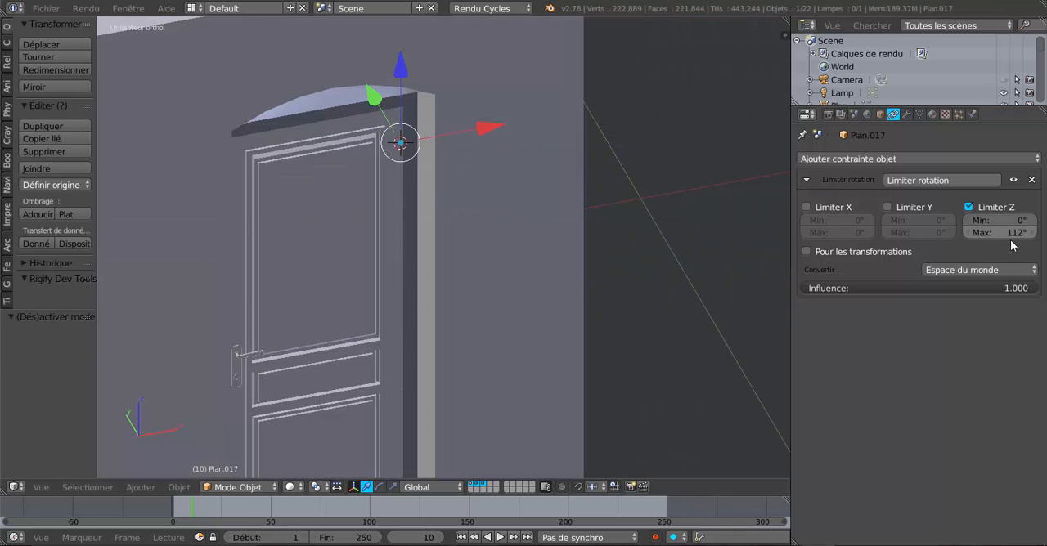
Step: Set the door's maximum Z rotation limit to 12.2° and try rotating the door about the Z axis
{"action": "left_click_drag", "start_coordinate": [1010, 233], "coordinate": [969, 233]}
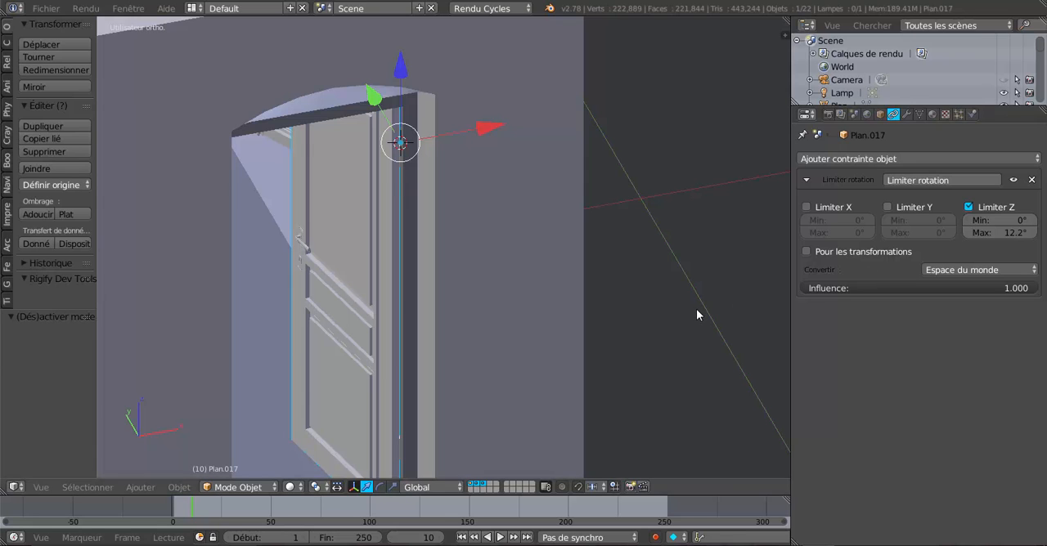
{"action": "key", "text": "r"}
{"action": "key", "text": "z"}
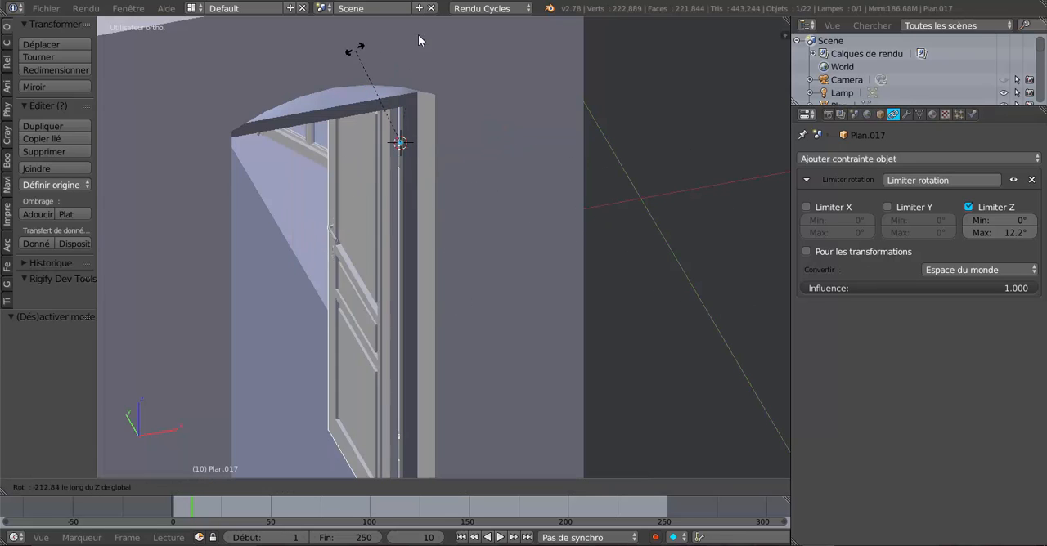
{"action": "left_click", "coordinate": [673, 219]}
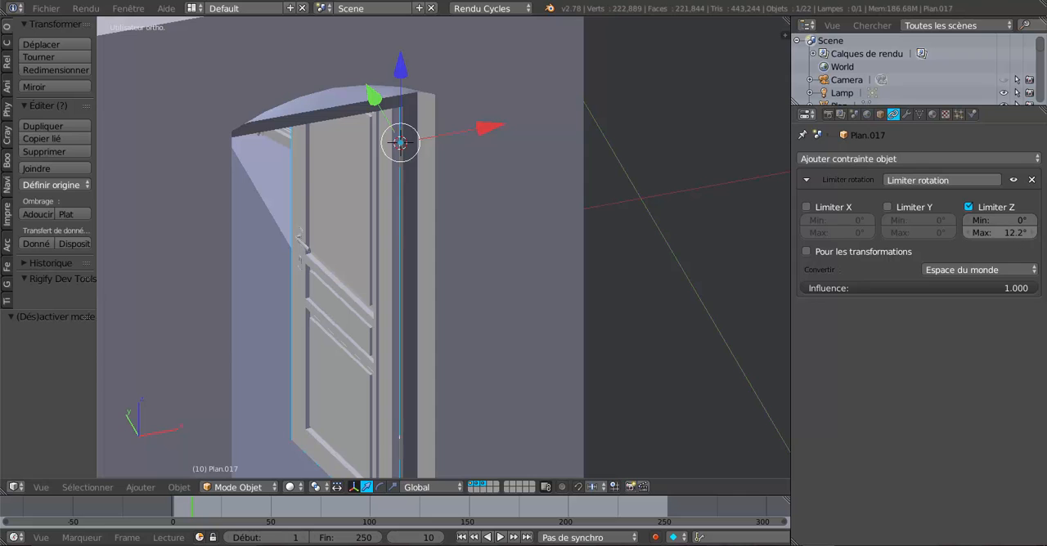
Step: Raise the maximum Z rotation limit to 87.6° and check the closed door with a trial Z rotation
{"action": "left_click_drag", "start_coordinate": [992, 233], "coordinate": [1024, 233]}
{"action": "mouse_move", "coordinate": [646, 306]}
{"action": "middle_mouse_down"}
{"action": "mouse_move", "coordinate": [612, 311]}
{"action": "mouse_move", "coordinate": [633, 310]}
{"action": "middle_mouse_up"}
{"action": "left_click_drag", "start_coordinate": [999, 233], "coordinate": [1027, 233]}
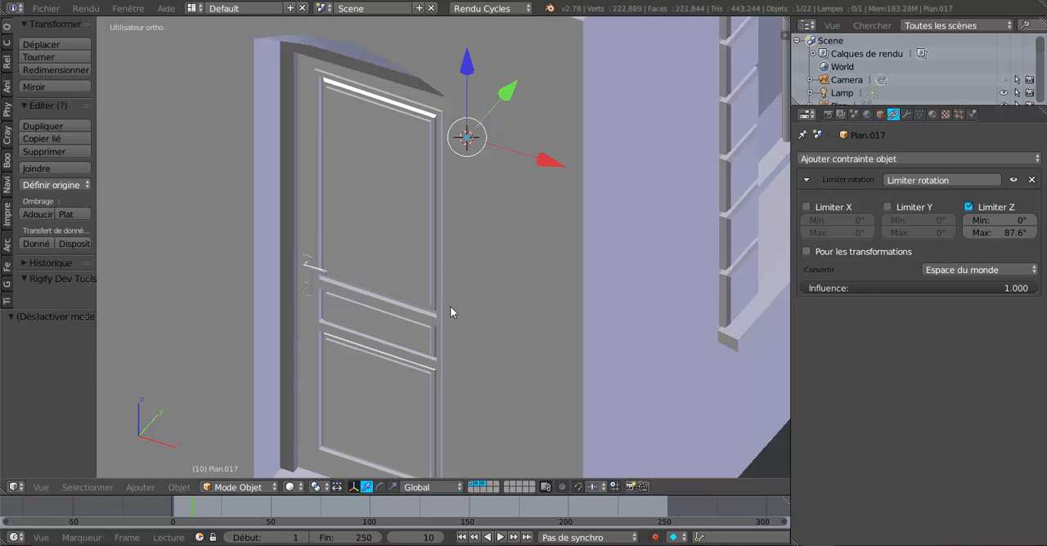
{"action": "key", "text": "r"}
{"action": "key", "text": "z"}
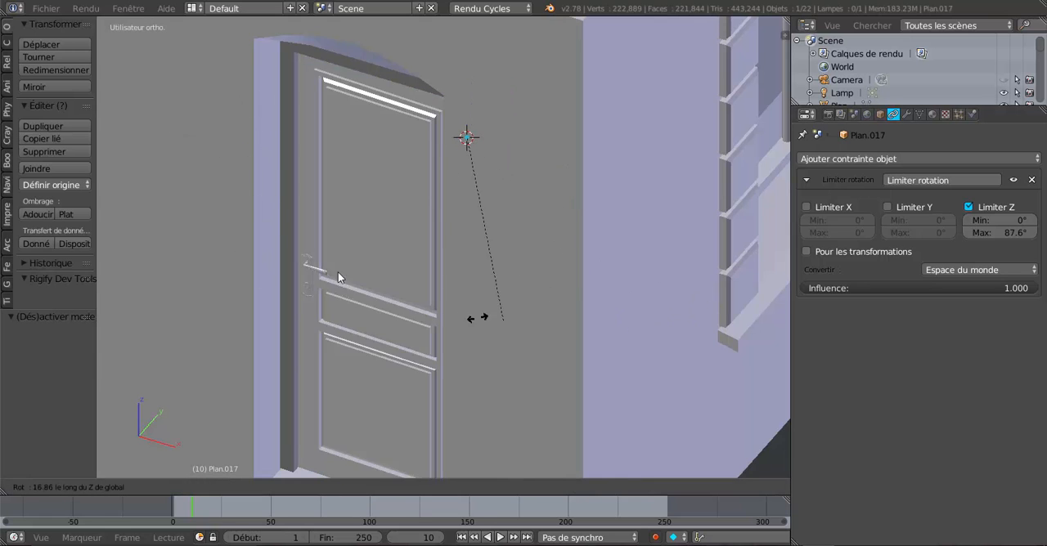
{"action": "left_click", "coordinate": [536, 300]}
Step: Set the maximum Z rotation limit to 90° and check the door's alignment from above in wireframe display
{"action": "scroll", "coordinate": [659, 320], "scroll_direction": "down", "scroll_amount": 3}
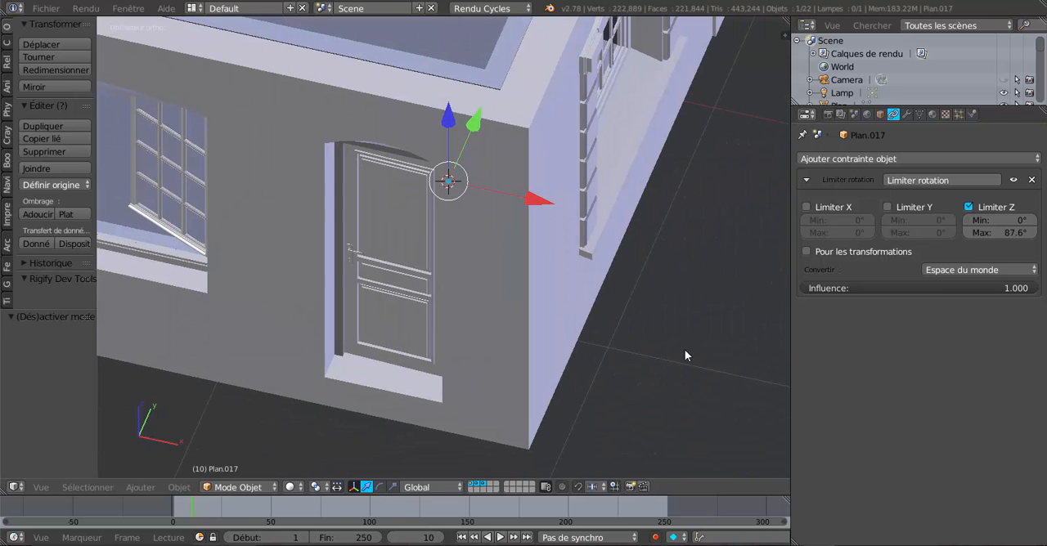
{"action": "key", "text": "KP_7"}
{"action": "key", "text": "z"}
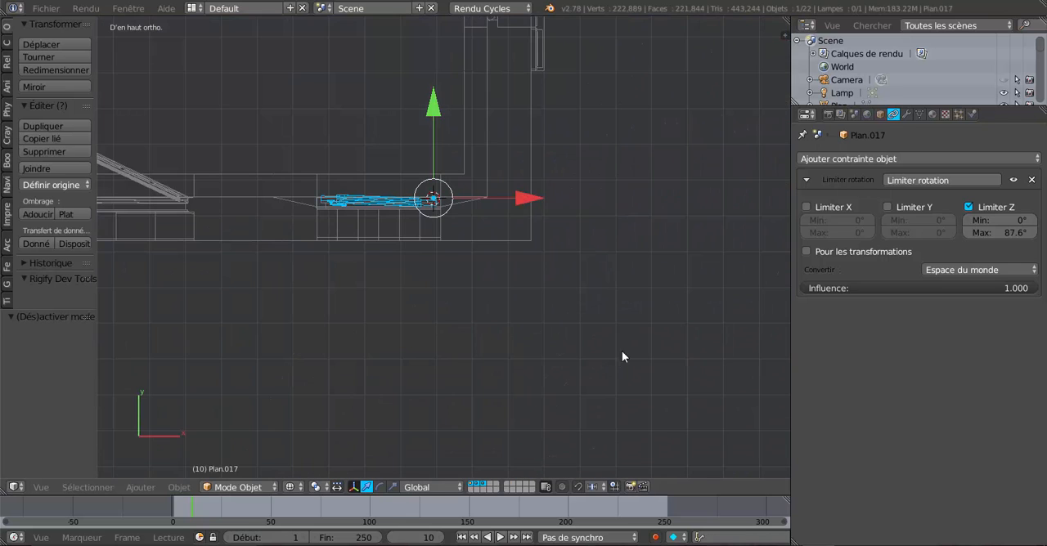
{"action": "middle_click_drag", "start_coordinate": [462, 299], "coordinate": [585, 356], "text": "shift"}
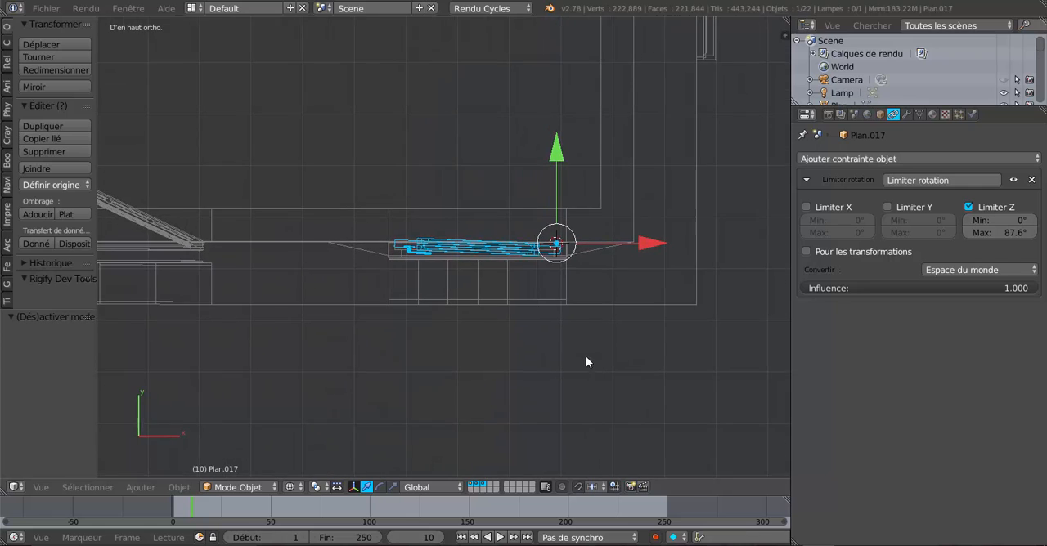
{"action": "scroll", "coordinate": [655, 348], "scroll_direction": "up", "scroll_amount": 2}
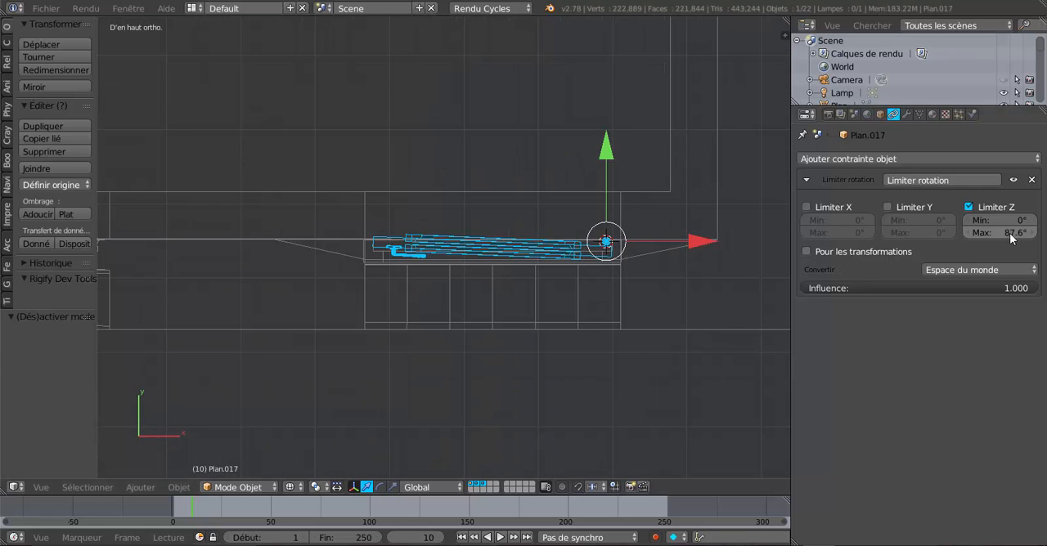
{"action": "left_click_drag", "start_coordinate": [1010, 235], "coordinate": [1018, 233]}
{"action": "key", "text": "Tab"}
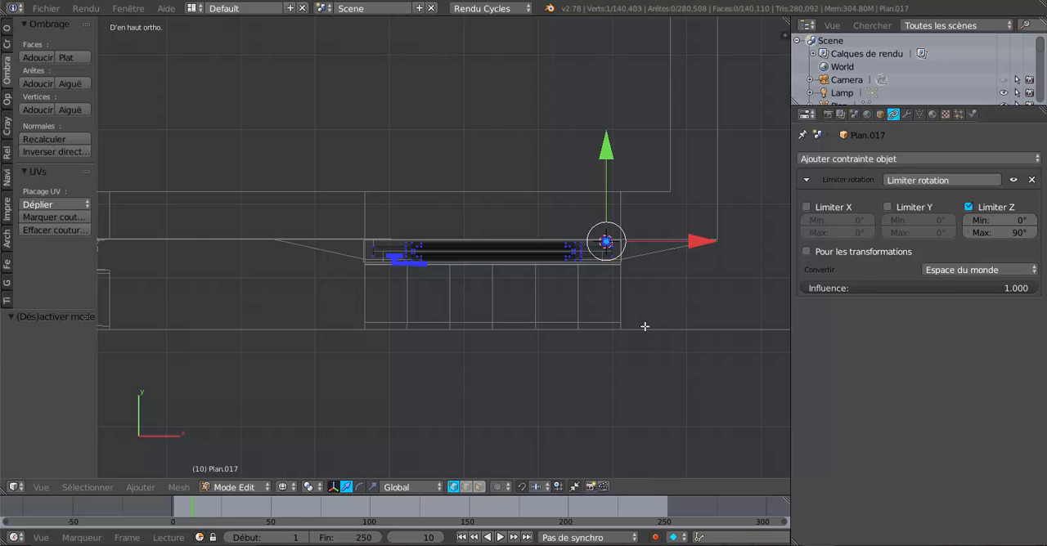
{"action": "key", "text": "Tab"}
{"action": "key", "text": "z"}
{"action": "middle_click_drag", "start_coordinate": [654, 330], "coordinate": [571, 277]}
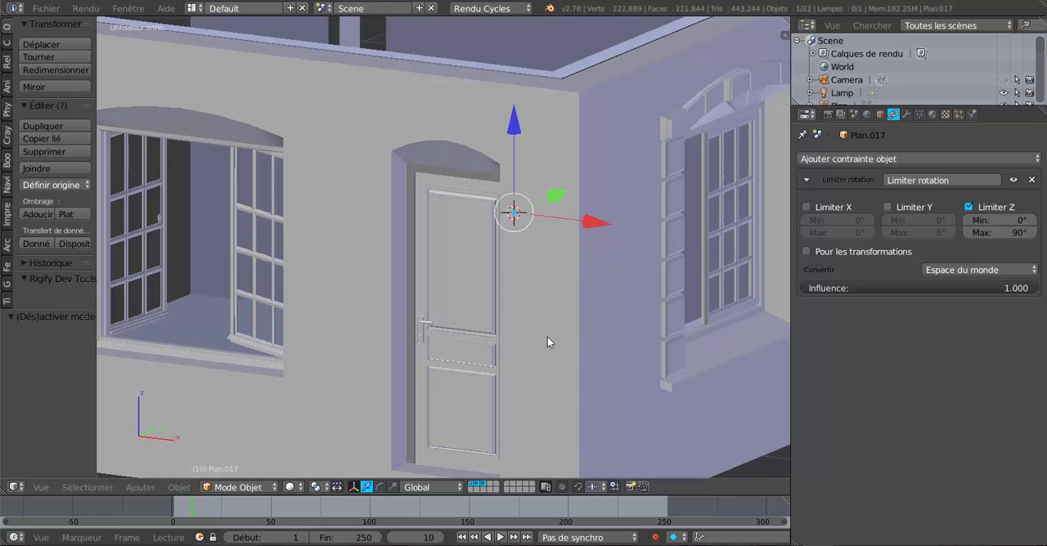
Step: Test the door's swing with trial rotations about the Z axis, viewed from both sides of the outer opening
{"action": "key", "text": "r"}
{"action": "key", "text": "z"}
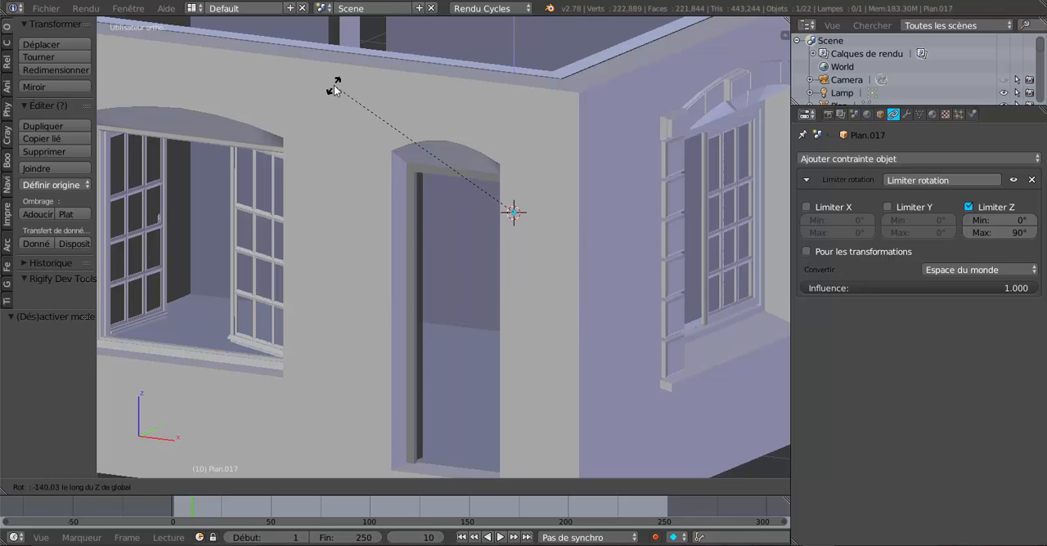
{"action": "left_click", "coordinate": [417, 269]}
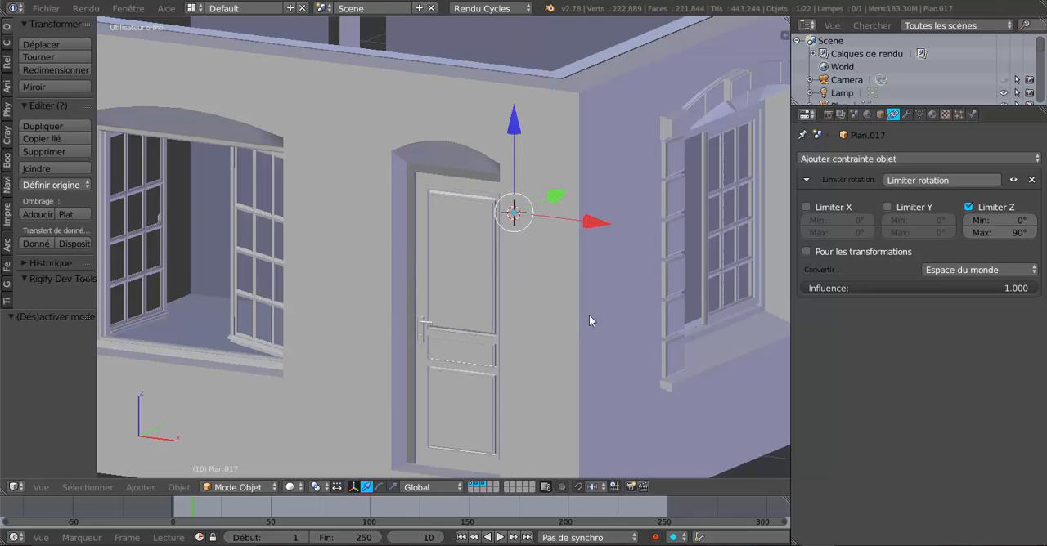
{"action": "middle_click_drag", "start_coordinate": [589, 314], "coordinate": [646, 310]}
{"action": "key", "text": "r"}
{"action": "key", "text": "z"}
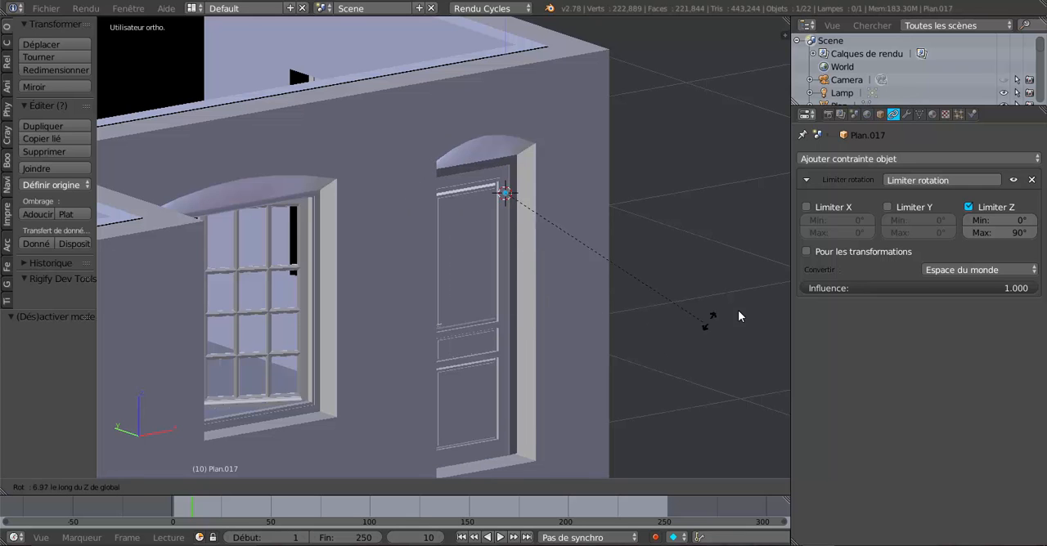
{"action": "left_click", "coordinate": [666, 367]}
Step: Examine the closed door's fit in the arched opening from outside, from its top edge down to the sill
{"action": "middle_click_drag", "start_coordinate": [666, 367], "coordinate": [567, 371]}
{"action": "scroll", "coordinate": [564, 369], "scroll_direction": "up", "scroll_amount": 2}
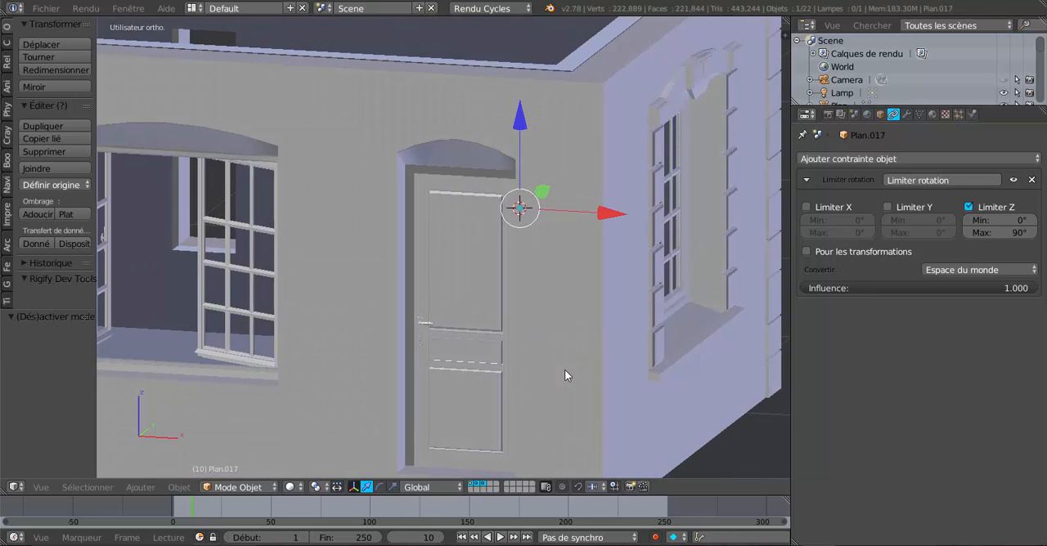
{"action": "scroll", "coordinate": [564, 369], "scroll_direction": "up", "scroll_amount": 2}
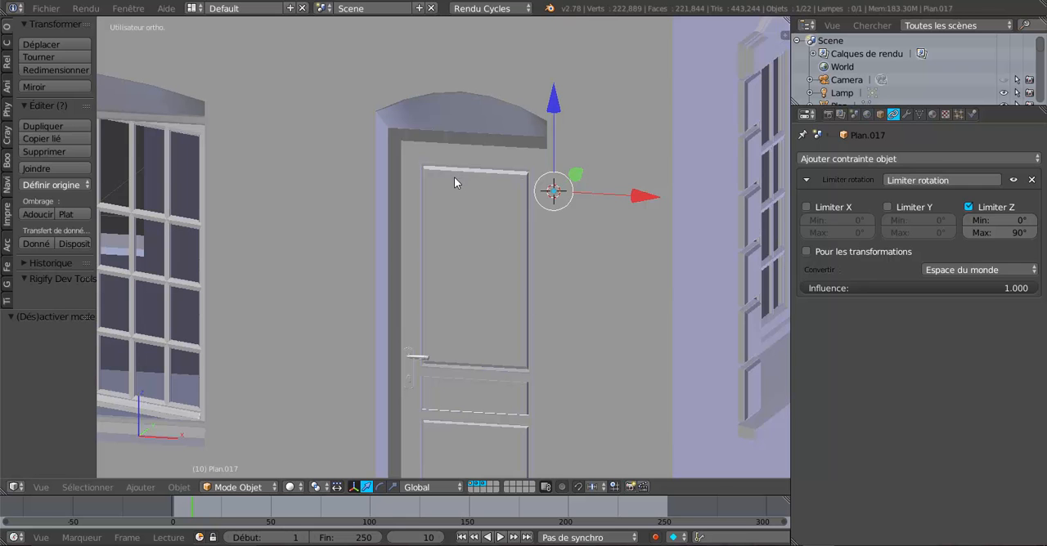
{"action": "mouse_move", "coordinate": [476, 182]}
{"action": "middle_mouse_down"}
{"action": "mouse_move", "coordinate": [479, 311]}
{"action": "mouse_move", "coordinate": [499, 267]}
{"action": "mouse_move", "coordinate": [540, 281]}
{"action": "mouse_move", "coordinate": [454, 310]}
{"action": "mouse_move", "coordinate": [451, 326]}
{"action": "middle_mouse_up"}
{"action": "scroll", "coordinate": [453, 327], "scroll_direction": "down", "scroll_amount": 1}
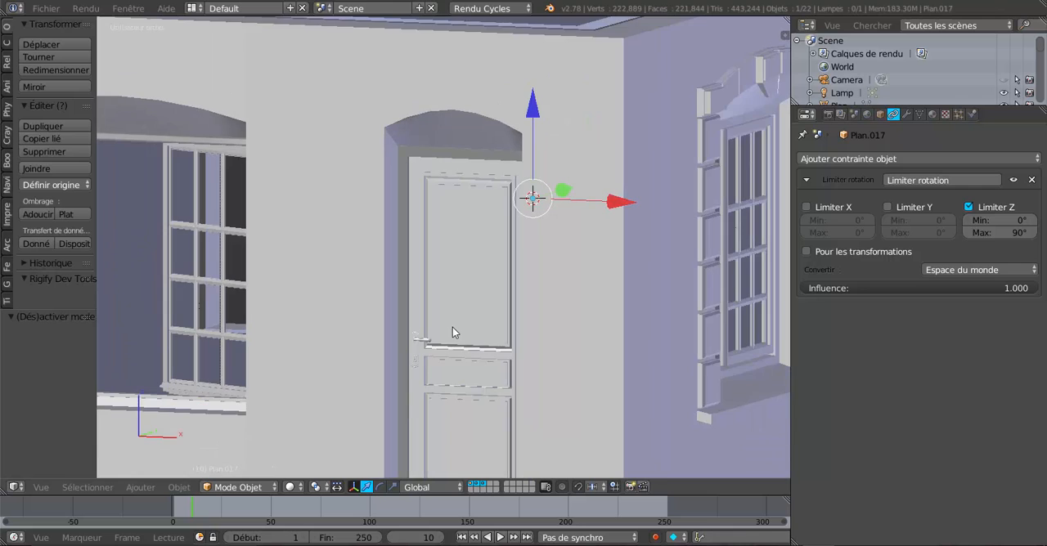
{"action": "scroll", "coordinate": [453, 327], "scroll_direction": "up", "scroll_amount": 2}
{"action": "middle_click_drag", "start_coordinate": [418, 381], "coordinate": [430, 465]}
{"action": "scroll", "coordinate": [431, 452], "scroll_direction": "down", "scroll_amount": 5}
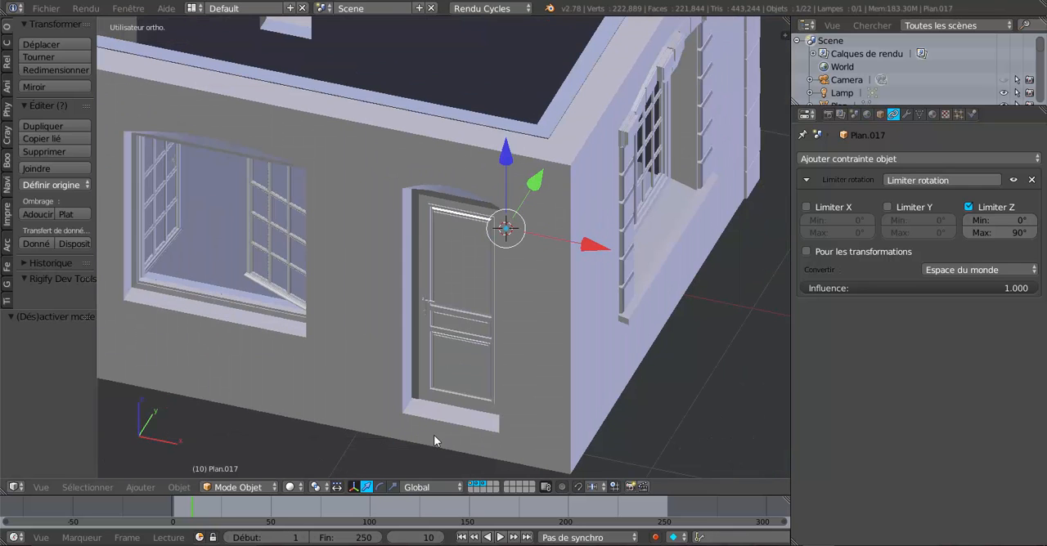
Step: Try swinging the door open about the Z axis as seen from inside the room, and cancel the rotation
{"action": "middle_click_drag", "start_coordinate": [514, 297], "coordinate": [818, 314]}
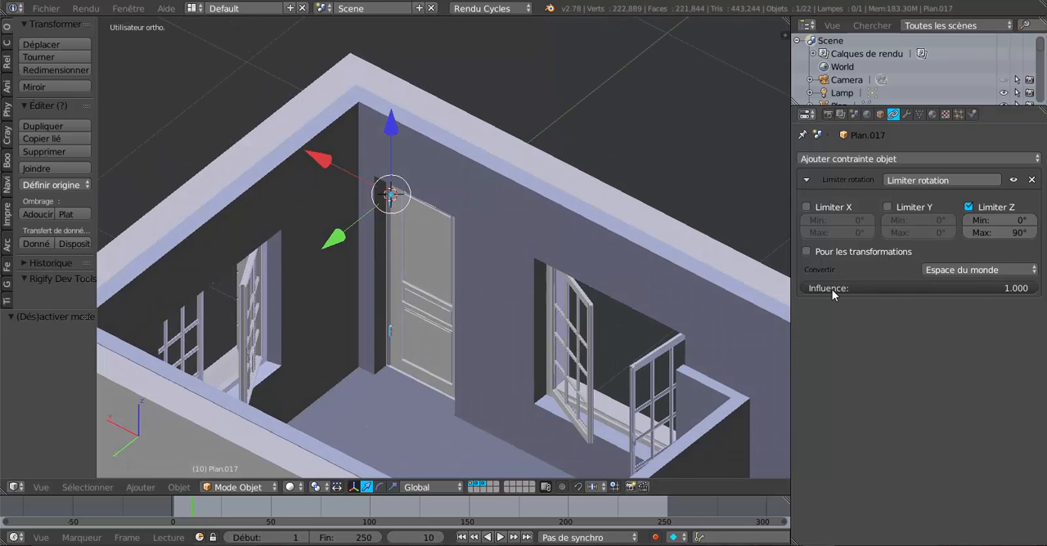
{"action": "key", "text": "r"}
{"action": "key", "text": "z"}
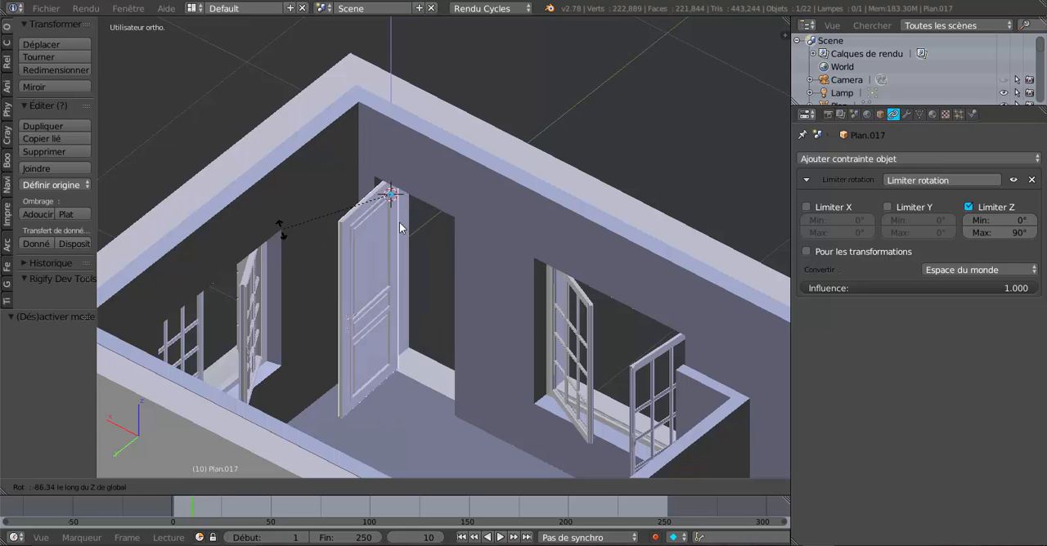
{"action": "right_click", "coordinate": [329, 268]}
Step: Examine the door within the whole facade in mesh editing and wireframe, and return to object mode with solid display
{"action": "scroll", "coordinate": [469, 329], "scroll_direction": "down", "scroll_amount": 5}
{"action": "middle_click_drag", "start_coordinate": [468, 328], "coordinate": [275, 260]}
{"action": "scroll", "coordinate": [275, 260], "scroll_direction": "up", "scroll_amount": 3}
{"action": "key", "text": "Tab"}
{"action": "middle_click_drag", "start_coordinate": [338, 297], "coordinate": [335, 300]}
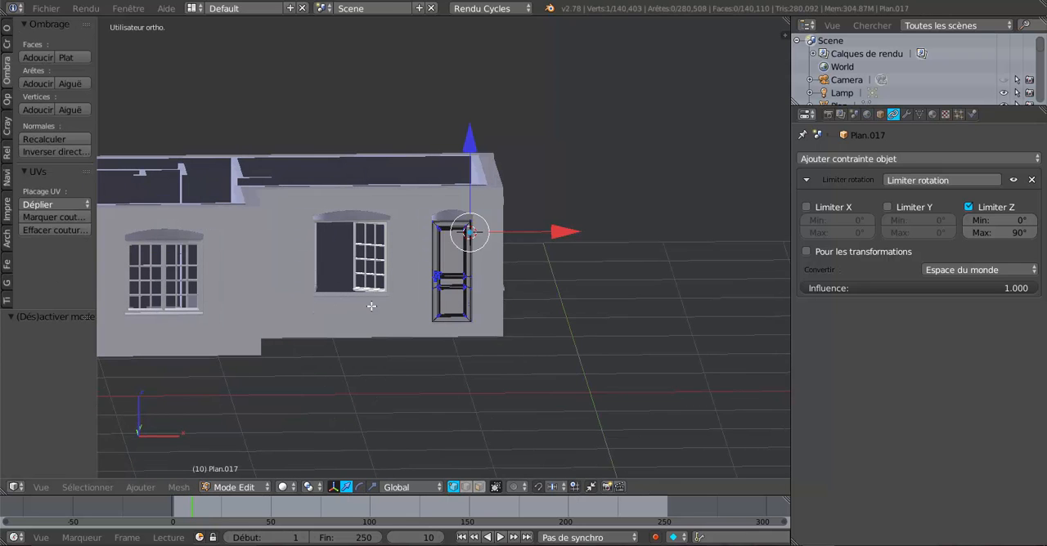
{"action": "key", "text": "z"}
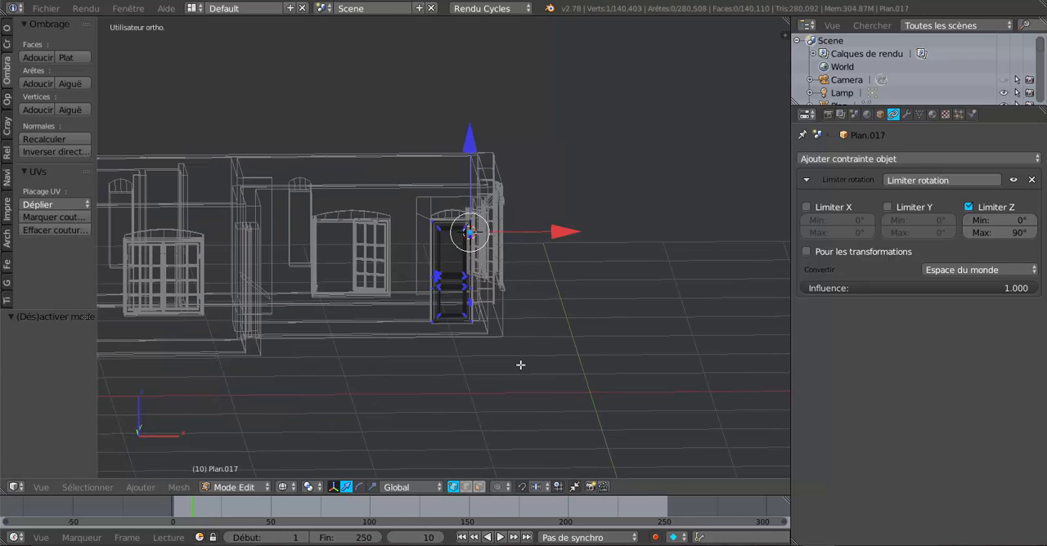
{"action": "key", "text": "Tab"}
{"action": "mouse_move", "coordinate": [500, 367]}
{"action": "middle_mouse_down"}
{"action": "mouse_move", "coordinate": [416, 382]}
{"action": "mouse_move", "coordinate": [426, 377]}
{"action": "middle_mouse_up"}
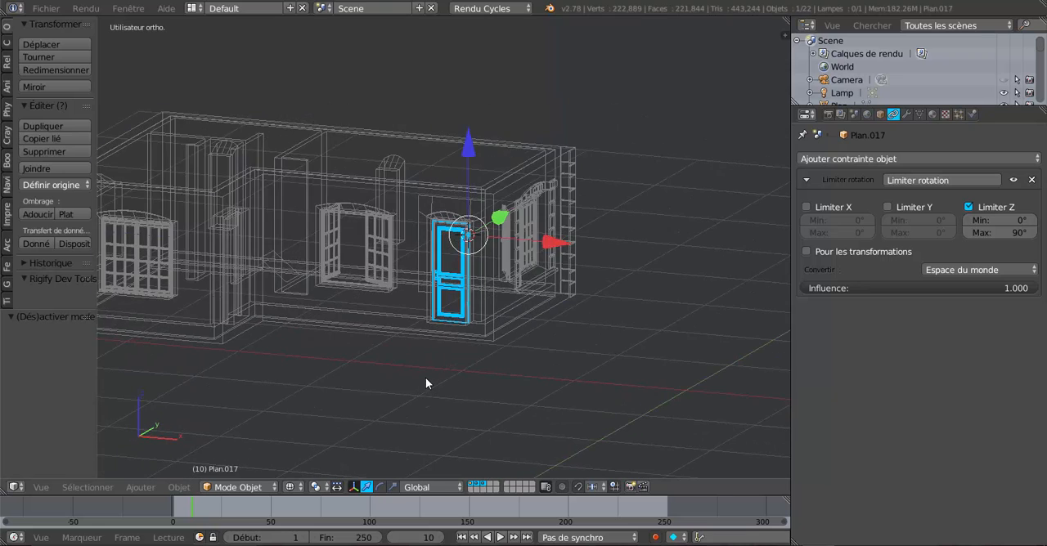
{"action": "key", "text": "z"}
Step: Examine the house's exterior walls, windows and fitted door from several angles, near and far
{"action": "scroll", "coordinate": [427, 378], "scroll_direction": "up", "scroll_amount": 6}
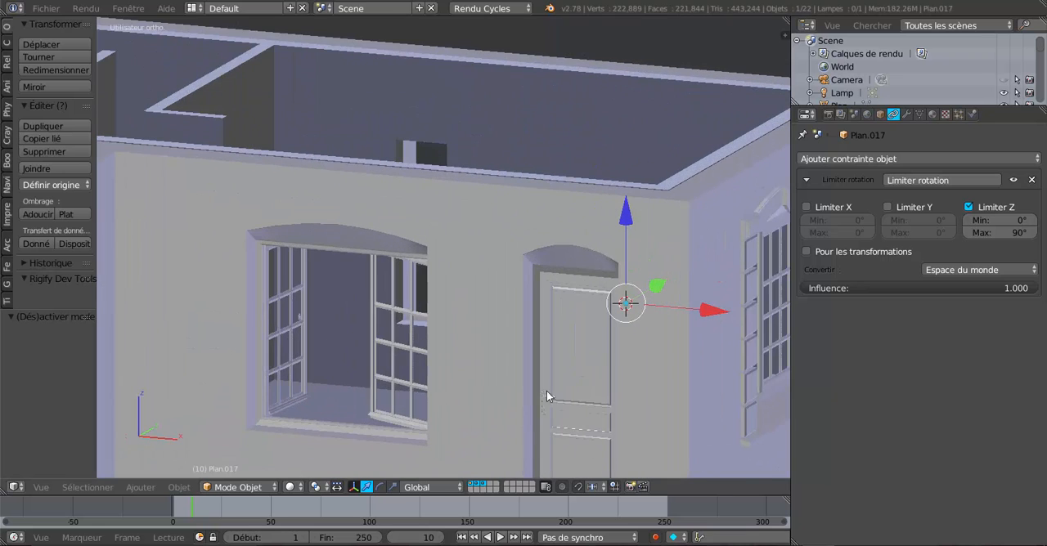
{"action": "scroll", "coordinate": [581, 405], "scroll_direction": "down", "scroll_amount": 4}
{"action": "middle_click_drag", "start_coordinate": [566, 402], "coordinate": [511, 350]}
{"action": "scroll", "coordinate": [440, 351], "scroll_direction": "up", "scroll_amount": 3}
{"action": "scroll", "coordinate": [383, 365], "scroll_direction": "down", "scroll_amount": 4}
{"action": "scroll", "coordinate": [390, 357], "scroll_direction": "up", "scroll_amount": 4}
{"action": "scroll", "coordinate": [319, 361], "scroll_direction": "down", "scroll_amount": 4}
{"action": "scroll", "coordinate": [336, 360], "scroll_direction": "up", "scroll_amount": 4}
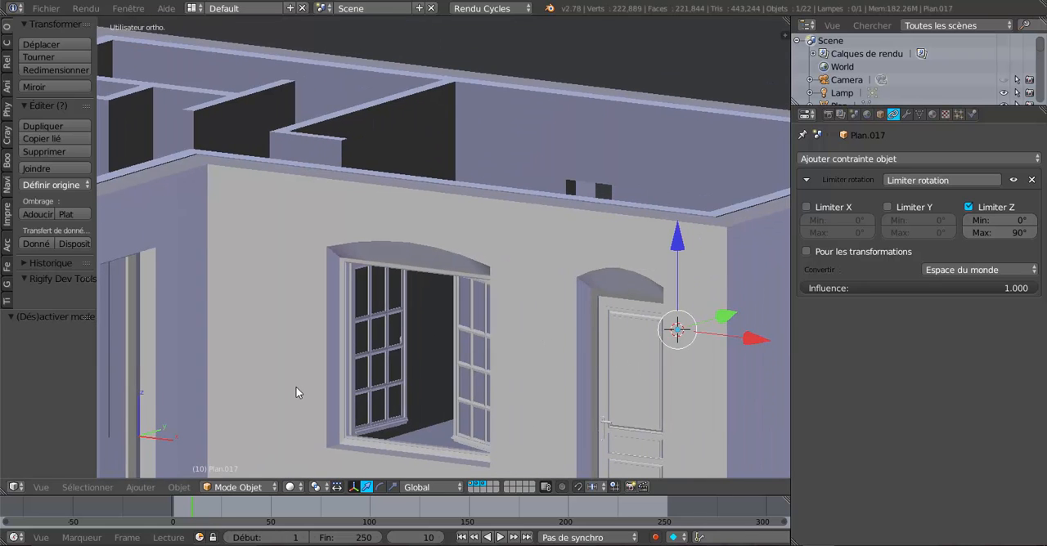
{"action": "scroll", "coordinate": [288, 396], "scroll_direction": "down", "scroll_amount": 5}
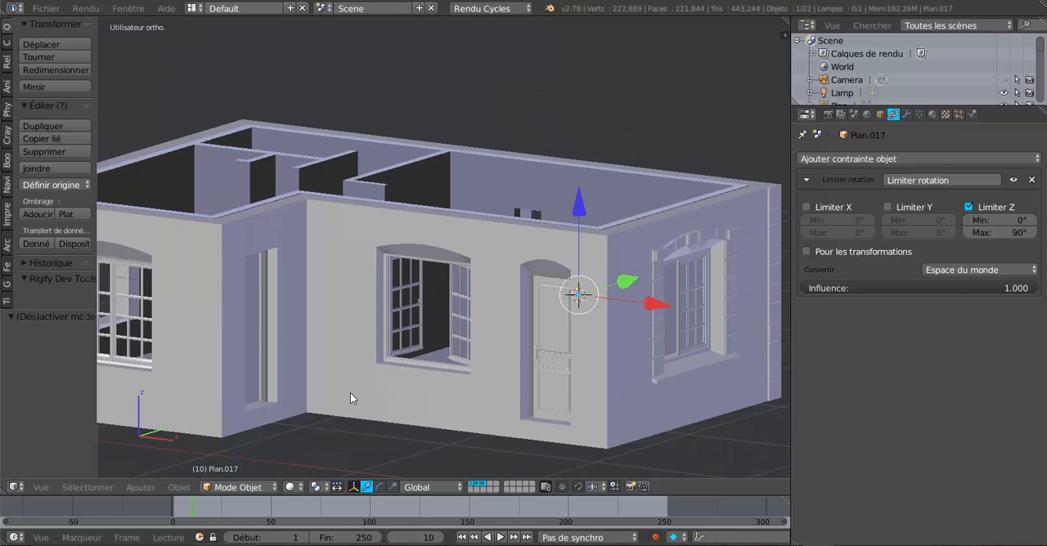
{"action": "scroll", "coordinate": [339, 395], "scroll_direction": "up", "scroll_amount": 2}
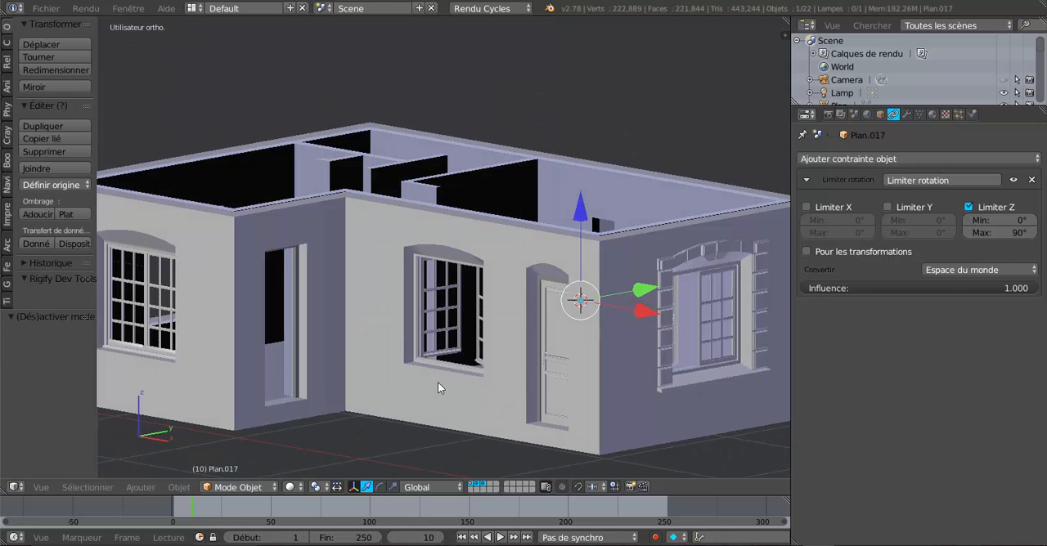
{"action": "middle_click_drag", "start_coordinate": [556, 375], "coordinate": [645, 379]}
{"action": "scroll", "coordinate": [594, 385], "scroll_direction": "up", "scroll_amount": 3}
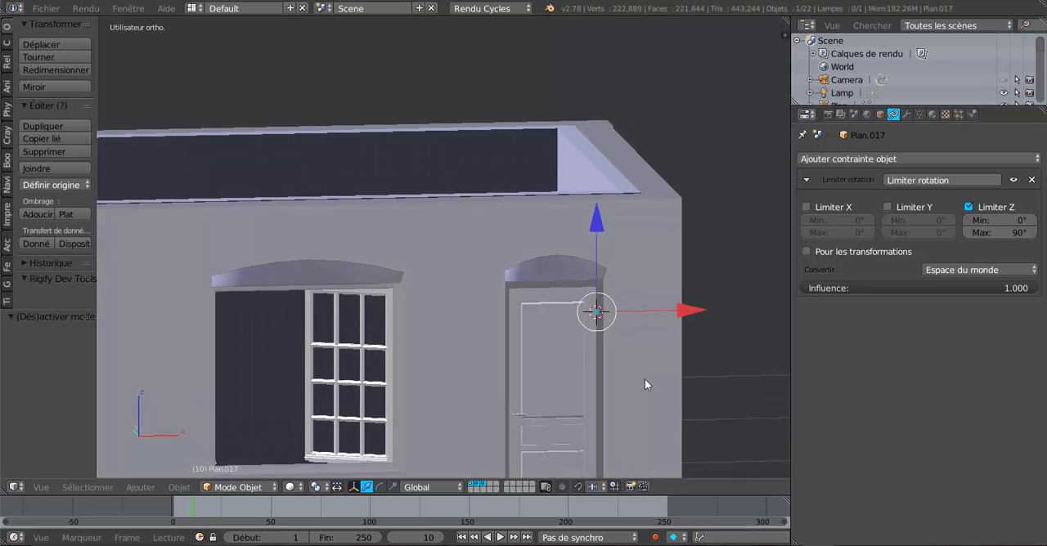
{"action": "scroll", "coordinate": [613, 276], "scroll_direction": "down", "scroll_amount": 2}
{"action": "middle_click_drag", "start_coordinate": [613, 276], "coordinate": [668, 288]}
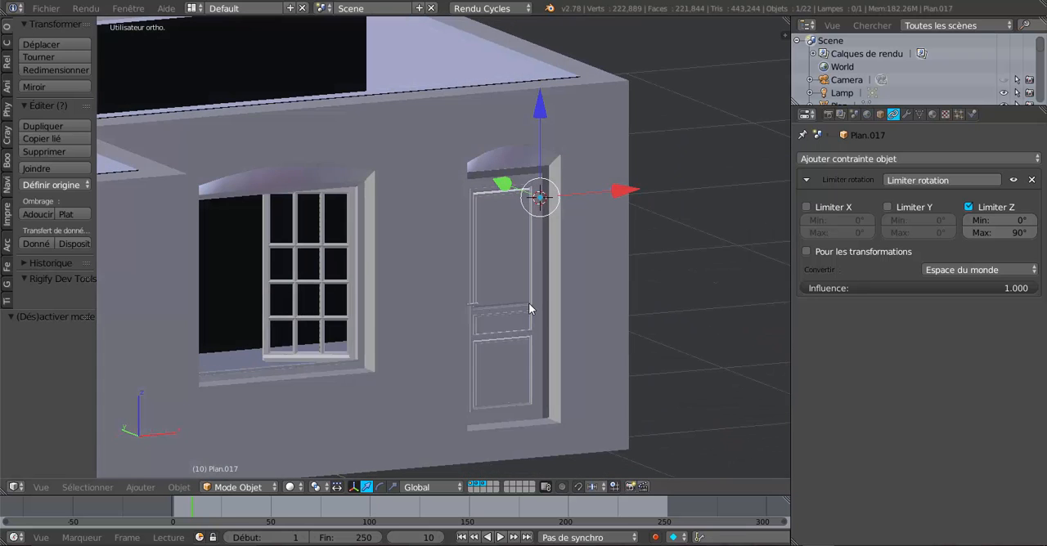
{"action": "scroll", "coordinate": [529, 302], "scroll_direction": "up", "scroll_amount": 2}
{"action": "right_click", "coordinate": [541, 233]}
{"action": "right_click", "coordinate": [534, 250]}
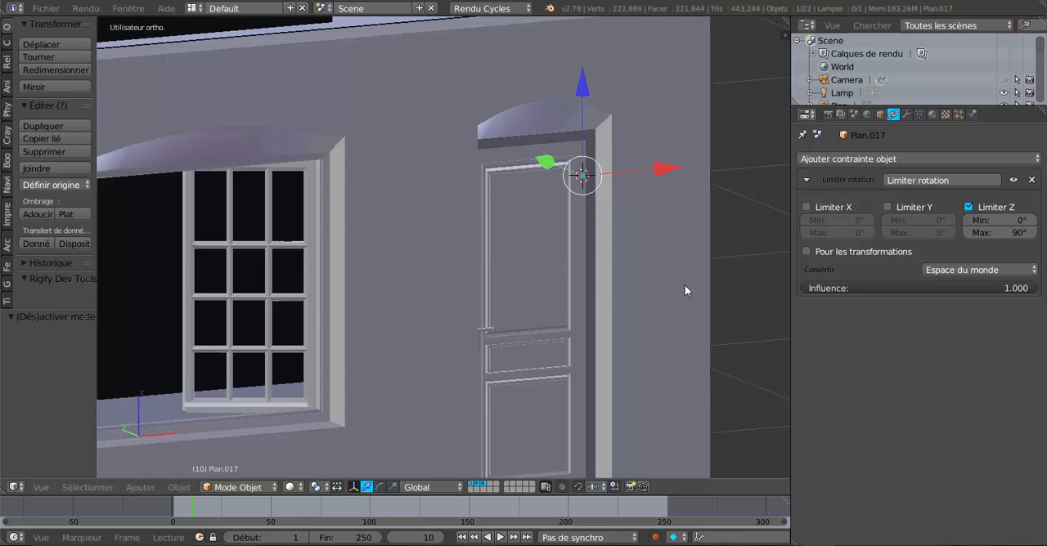
Step: Move the door to the fifth layer and check the arched opening without it
{"action": "key", "text": "m"}
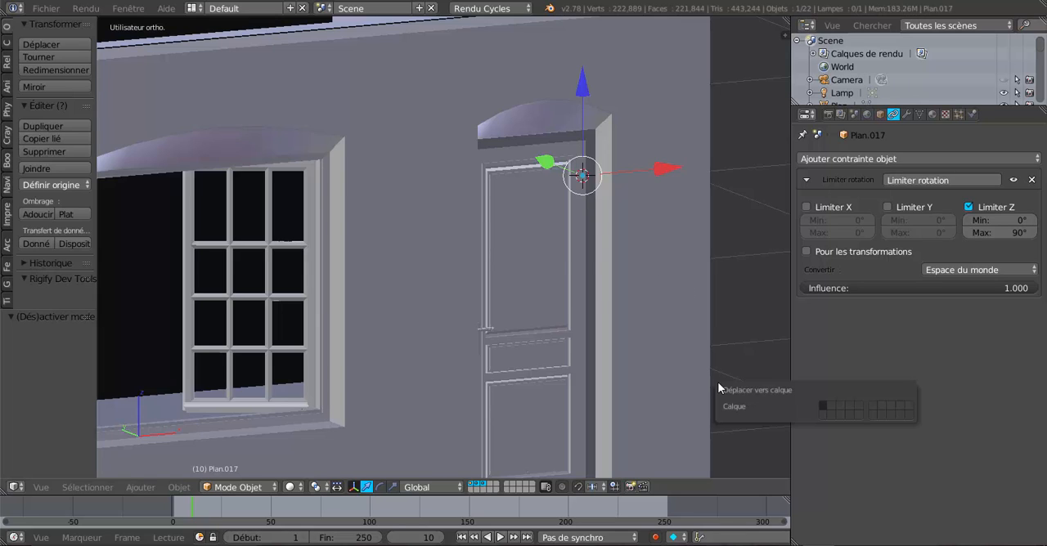
{"action": "left_click", "coordinate": [858, 406]}
{"action": "middle_click_drag", "start_coordinate": [819, 404], "coordinate": [530, 383]}
{"action": "scroll", "coordinate": [530, 383], "scroll_direction": "down", "scroll_amount": 2}
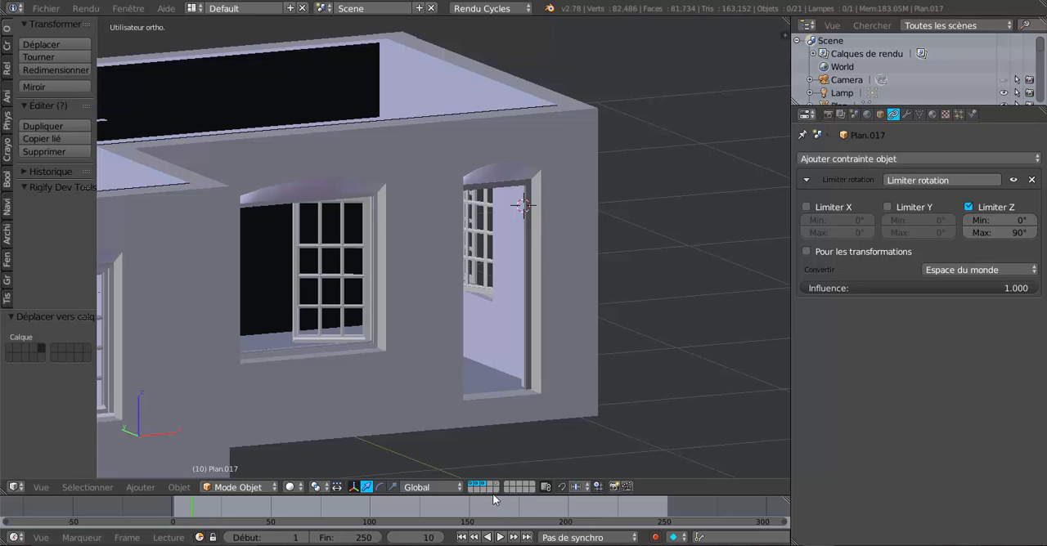
{"action": "scroll", "coordinate": [564, 429], "scroll_direction": "up", "scroll_amount": 2}
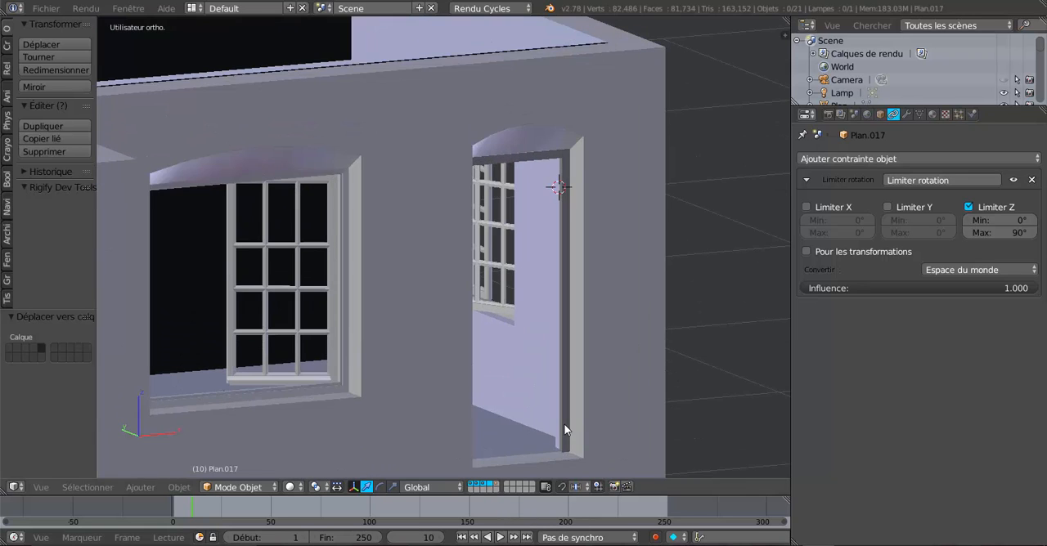
{"action": "mouse_move", "coordinate": [552, 426]}
{"action": "middle_mouse_down"}
{"action": "mouse_move", "coordinate": [518, 423]}
{"action": "mouse_move", "coordinate": [591, 398]}
{"action": "mouse_move", "coordinate": [551, 439]}
{"action": "middle_mouse_up"}
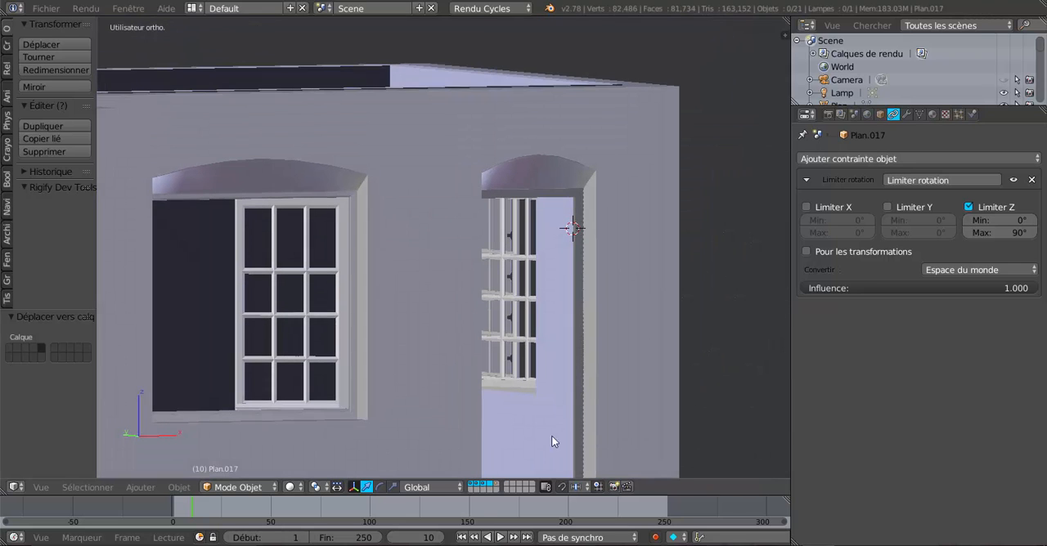
Step: Check the contents of the first few layers individually, and return to the combined display of the walls and windows
{"action": "left_click", "coordinate": [490, 484]}
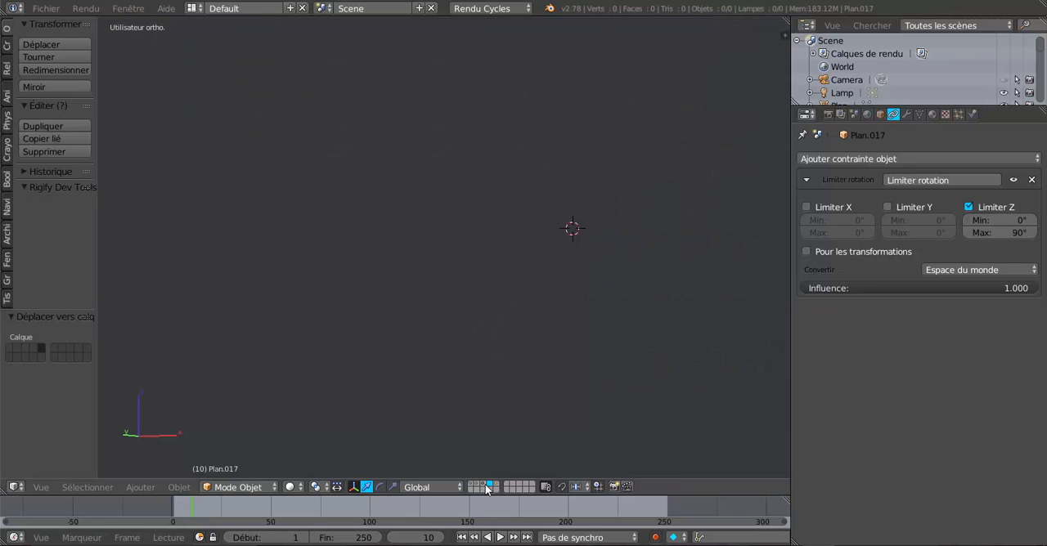
{"action": "left_click", "coordinate": [484, 488]}
{"action": "left_click", "coordinate": [478, 489]}
{"action": "left_click", "coordinate": [458, 488]}
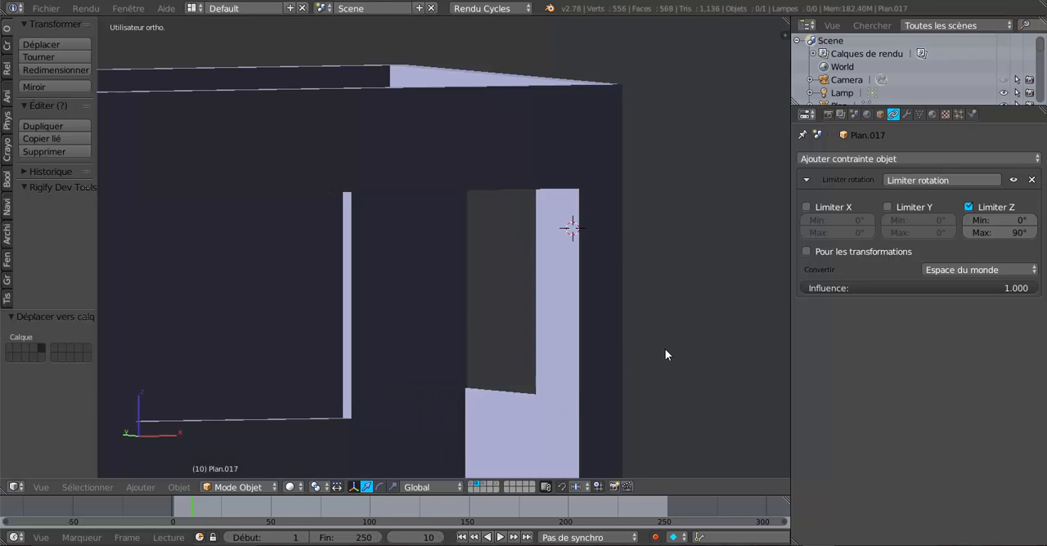
{"action": "key", "text": "Home"}
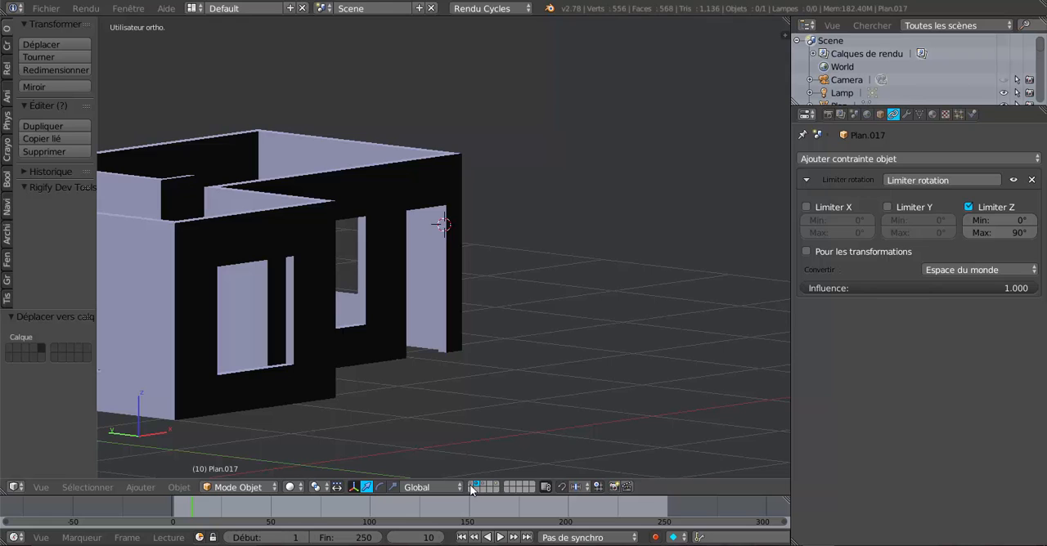
{"action": "left_click", "coordinate": [476, 488], "text": "shift"}
{"action": "left_click", "coordinate": [485, 486], "text": "shift"}
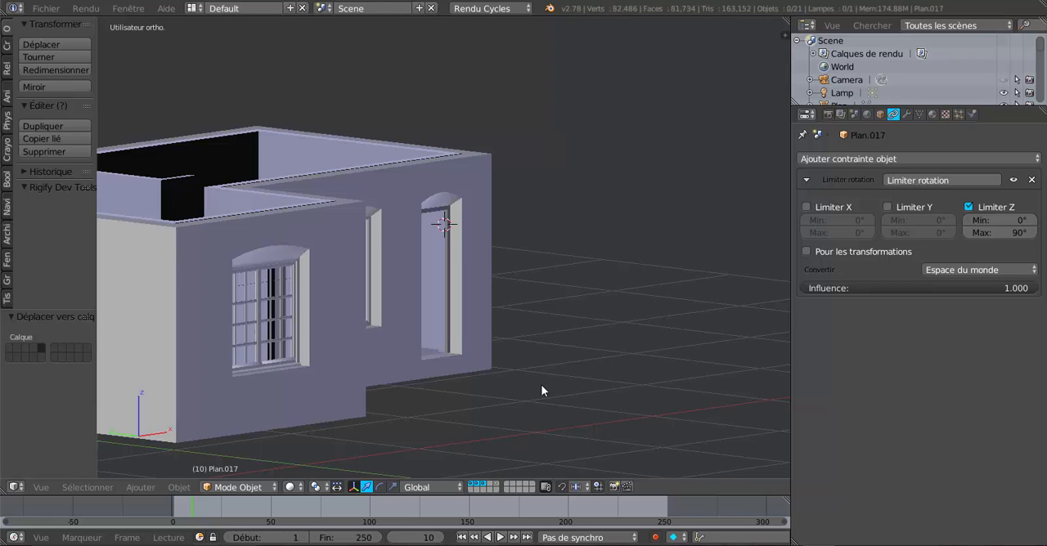
Step: Reveal the hidden objects and try to delete the plain rectangular frame standing in front of the arched doorway
{"action": "scroll", "coordinate": [499, 393], "scroll_direction": "up", "scroll_amount": 4}
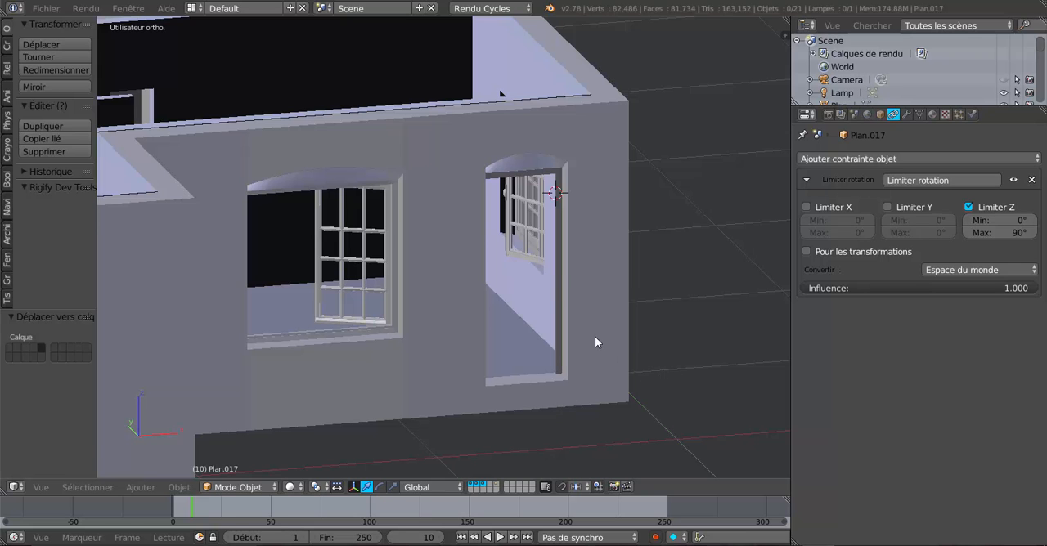
{"action": "mouse_move", "coordinate": [595, 342]}
{"action": "middle_mouse_down"}
{"action": "mouse_move", "coordinate": [646, 346]}
{"action": "mouse_move", "coordinate": [638, 393]}
{"action": "mouse_move", "coordinate": [595, 345]}
{"action": "middle_mouse_up"}
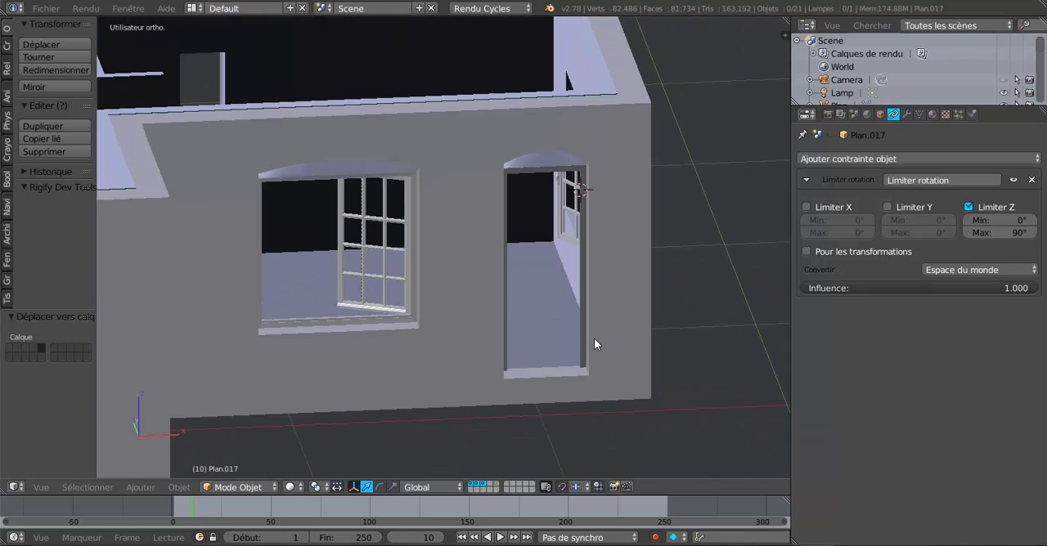
{"action": "key", "text": "alt+h"}
{"action": "right_click", "coordinate": [592, 306]}
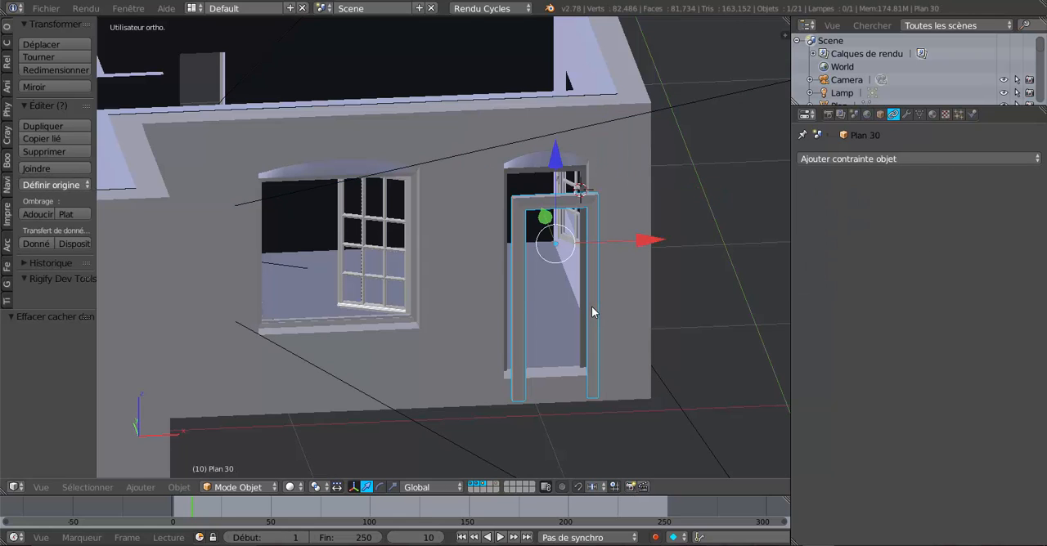
{"action": "key", "text": "x"}
{"action": "left_click", "coordinate": [593, 309]}
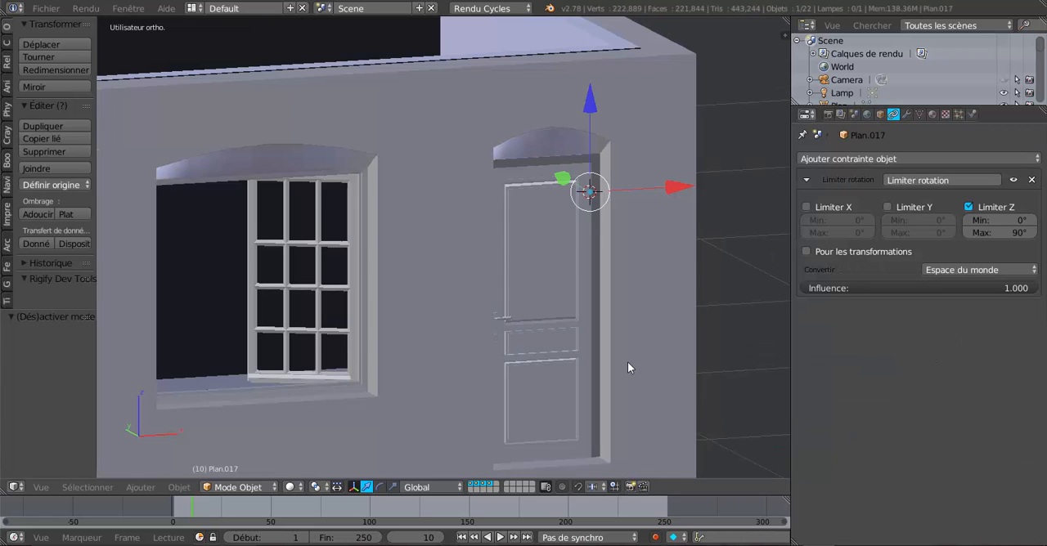
Step: Examine the closed door in its arched opening up close and the adjoining facades around the house corner
{"action": "mouse_move", "coordinate": [627, 362]}
{"action": "middle_mouse_down"}
{"action": "mouse_move", "coordinate": [556, 365]}
{"action": "mouse_move", "coordinate": [671, 358]}
{"action": "mouse_move", "coordinate": [632, 356]}
{"action": "middle_mouse_up"}
{"action": "scroll", "coordinate": [591, 353], "scroll_direction": "up", "scroll_amount": 3}
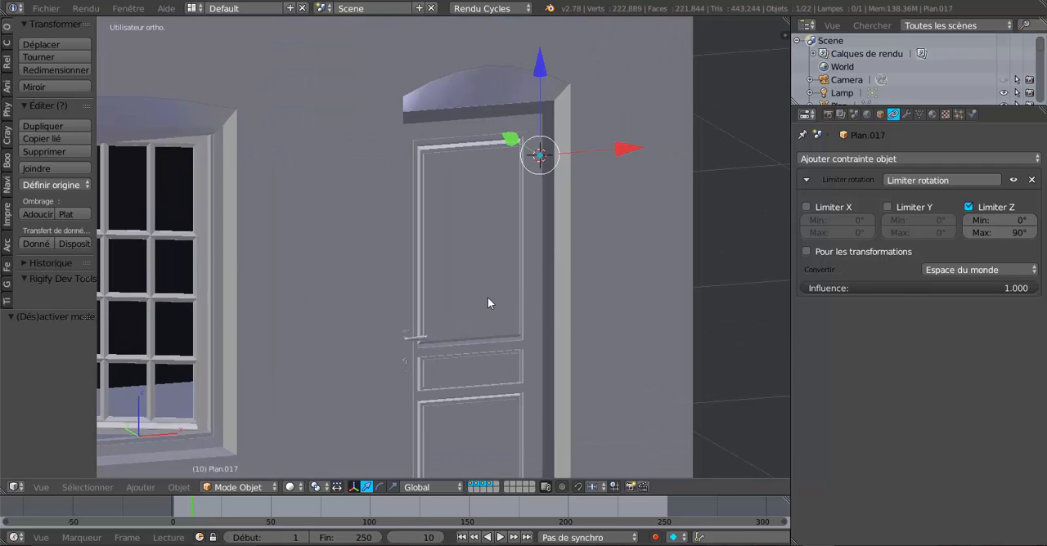
{"action": "scroll", "coordinate": [472, 299], "scroll_direction": "down", "scroll_amount": 3}
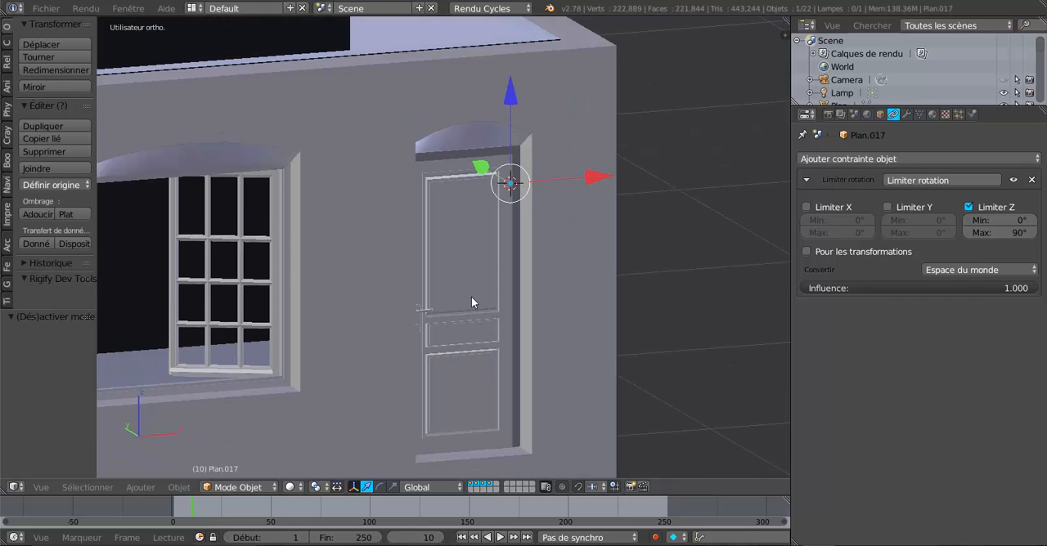
{"action": "middle_click_drag", "start_coordinate": [472, 300], "coordinate": [374, 292]}
{"action": "scroll", "coordinate": [368, 312], "scroll_direction": "up", "scroll_amount": 3}
{"action": "scroll", "coordinate": [368, 310], "scroll_direction": "down", "scroll_amount": 3}
{"action": "scroll", "coordinate": [371, 291], "scroll_direction": "up", "scroll_amount": 2}
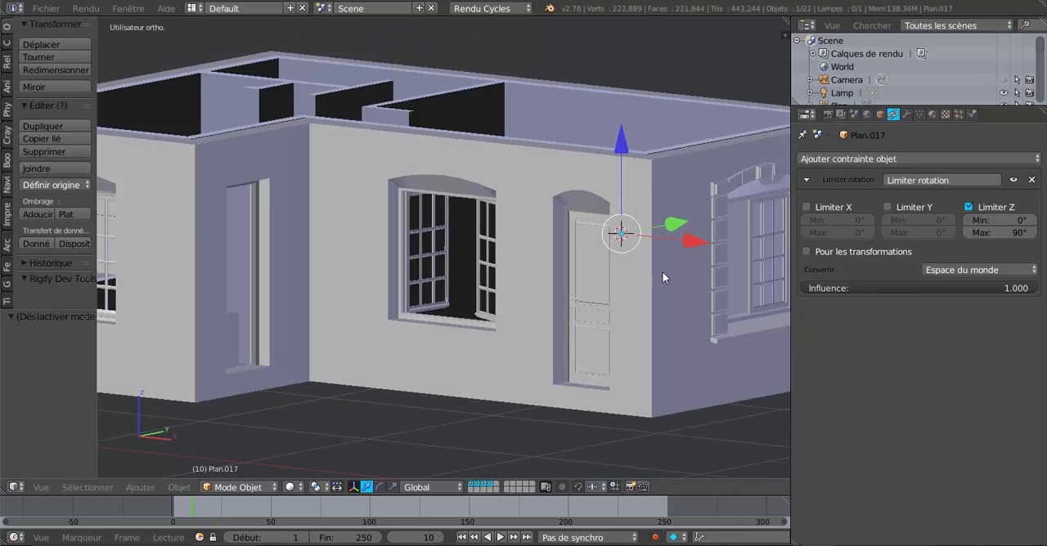
Step: Widen the 3D view by narrowing the properties area, and frame the facade with its windows and door
{"action": "left_click_drag", "start_coordinate": [791, 325], "coordinate": [997, 314]}
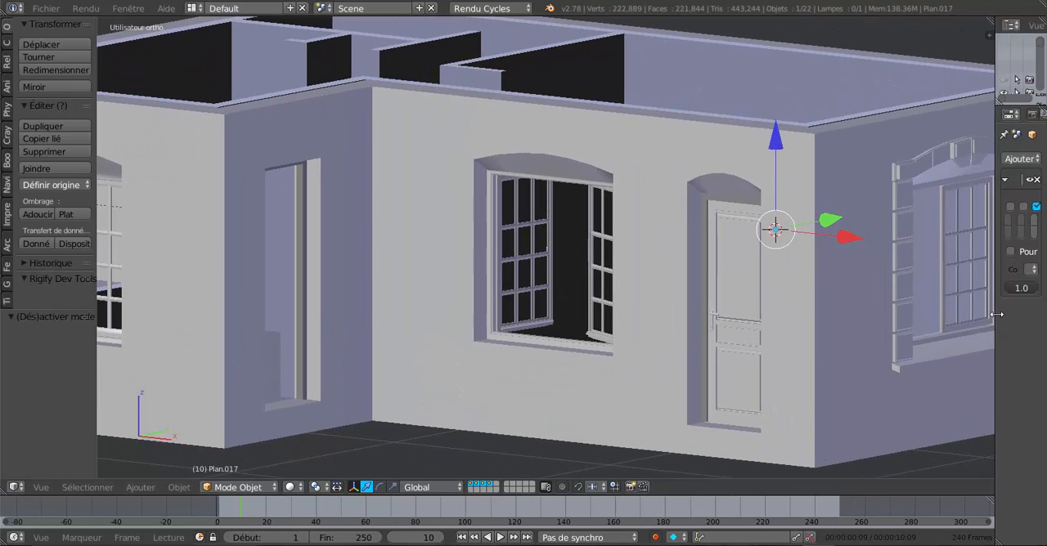
{"action": "scroll", "coordinate": [418, 327], "scroll_direction": "down", "scroll_amount": 1}
{"action": "middle_click_drag", "start_coordinate": [418, 327], "coordinate": [479, 328]}
{"action": "scroll", "coordinate": [480, 328], "scroll_direction": "up", "scroll_amount": 1}
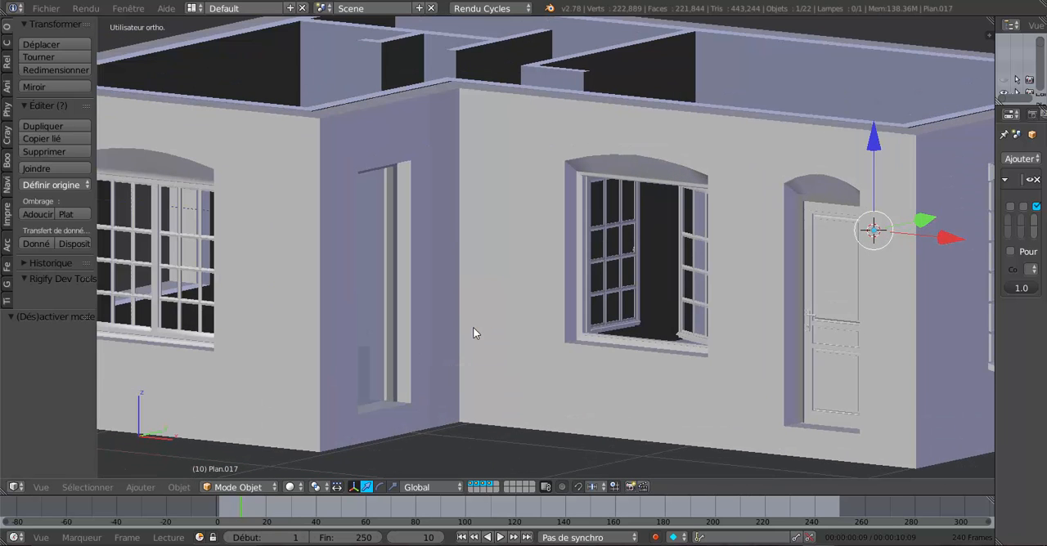